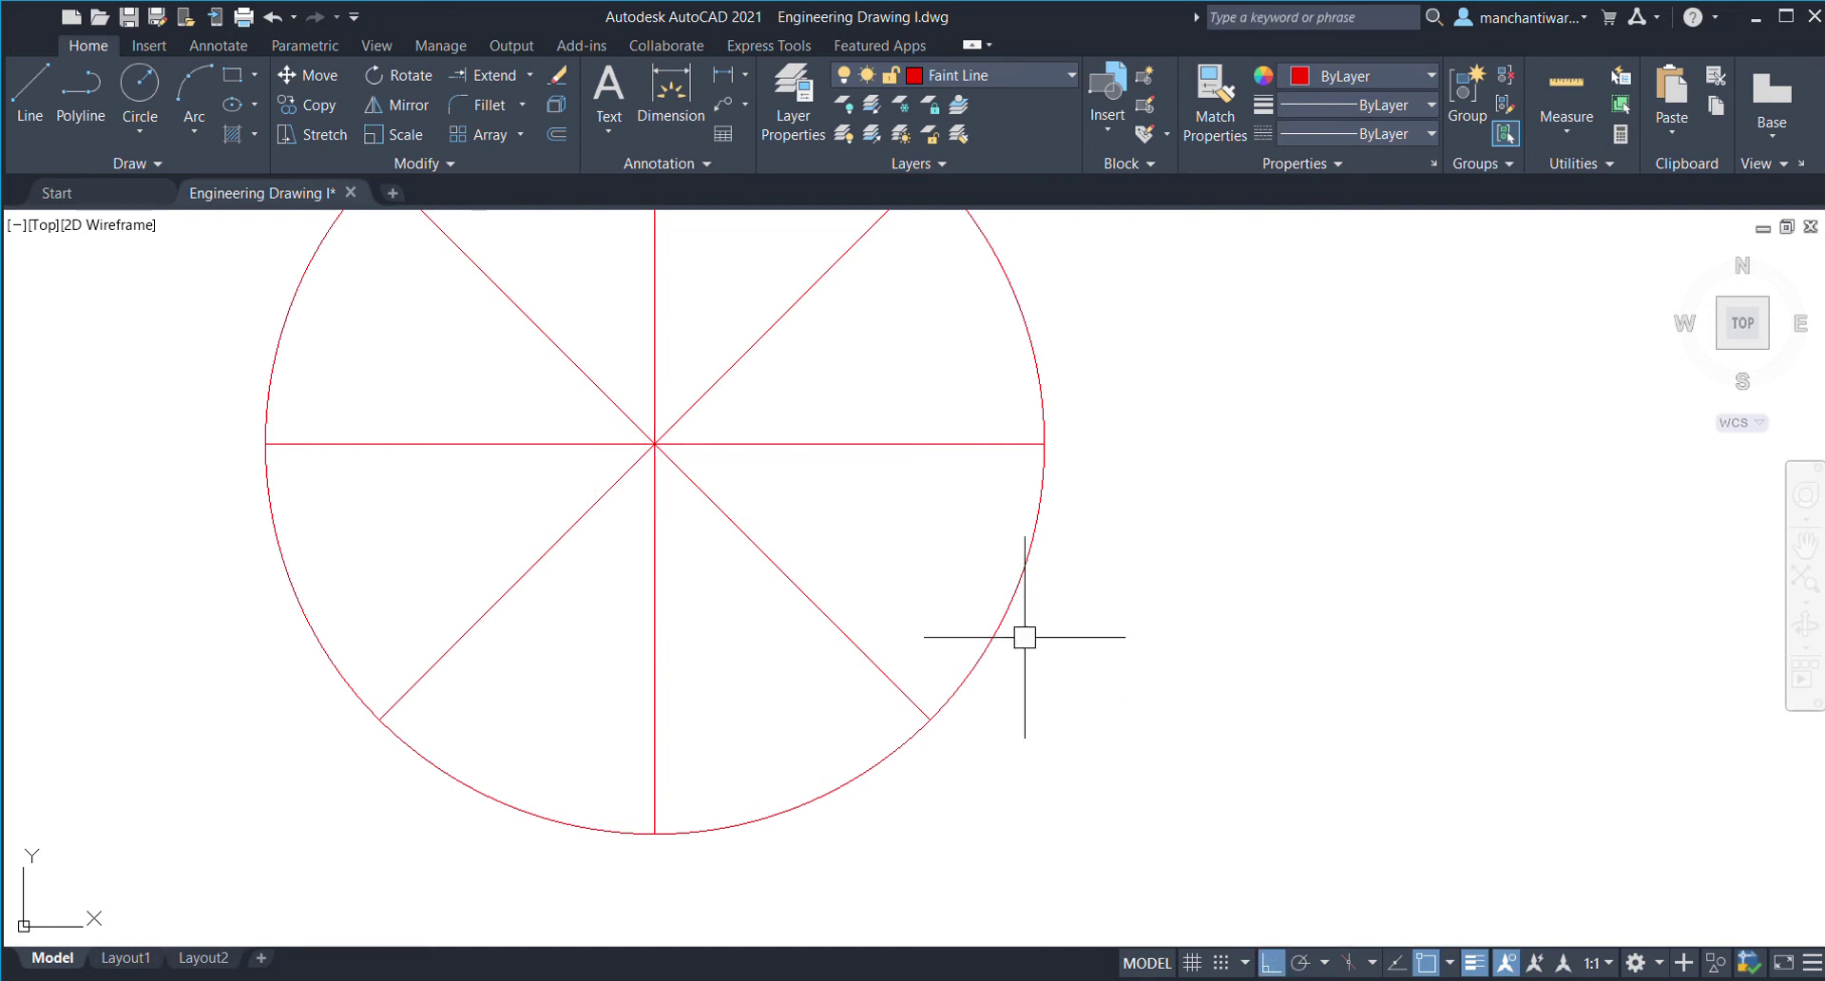
- Draw a short horizontal tick line extending from the circle's lower vertical radius, one division below the center
left_click(30, 95)
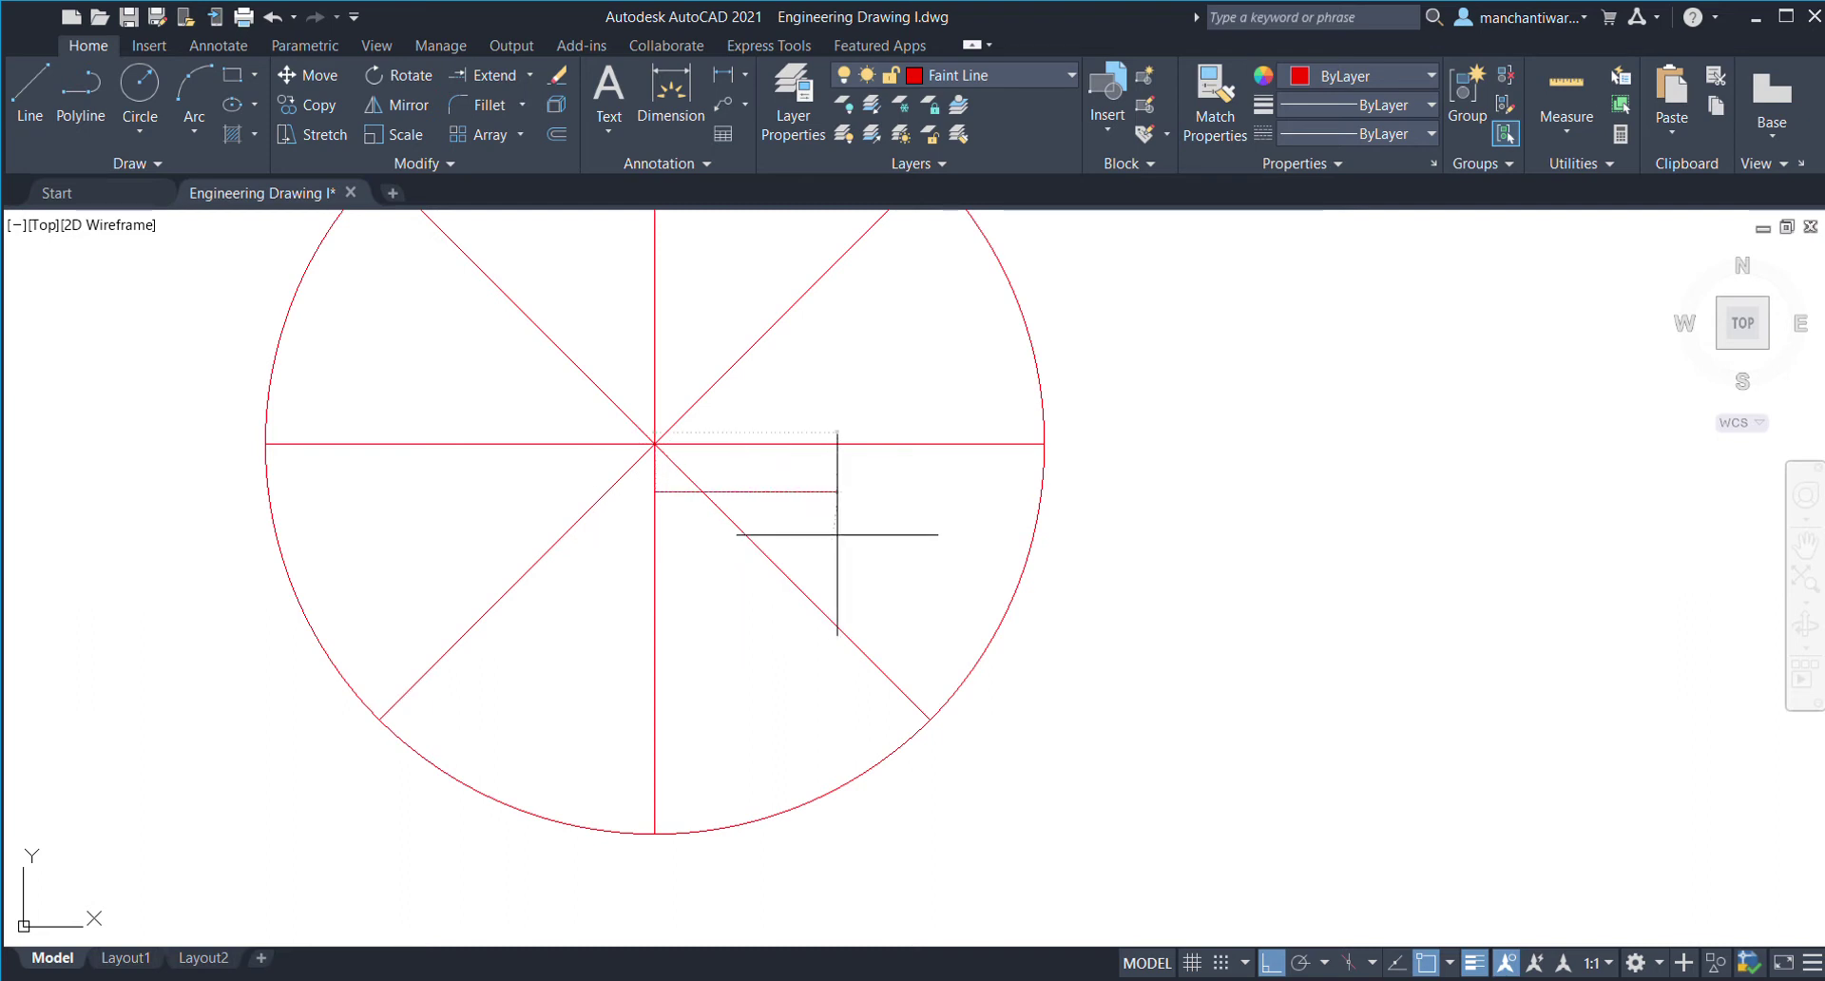
type("10")
key("Return")
key("Return")
- Copy the tick down the vertical radius at the second and third divisions, using the circle's center as base point
scroll(691, 485, "up", 2)
left_click(670, 493)
key("Escape")
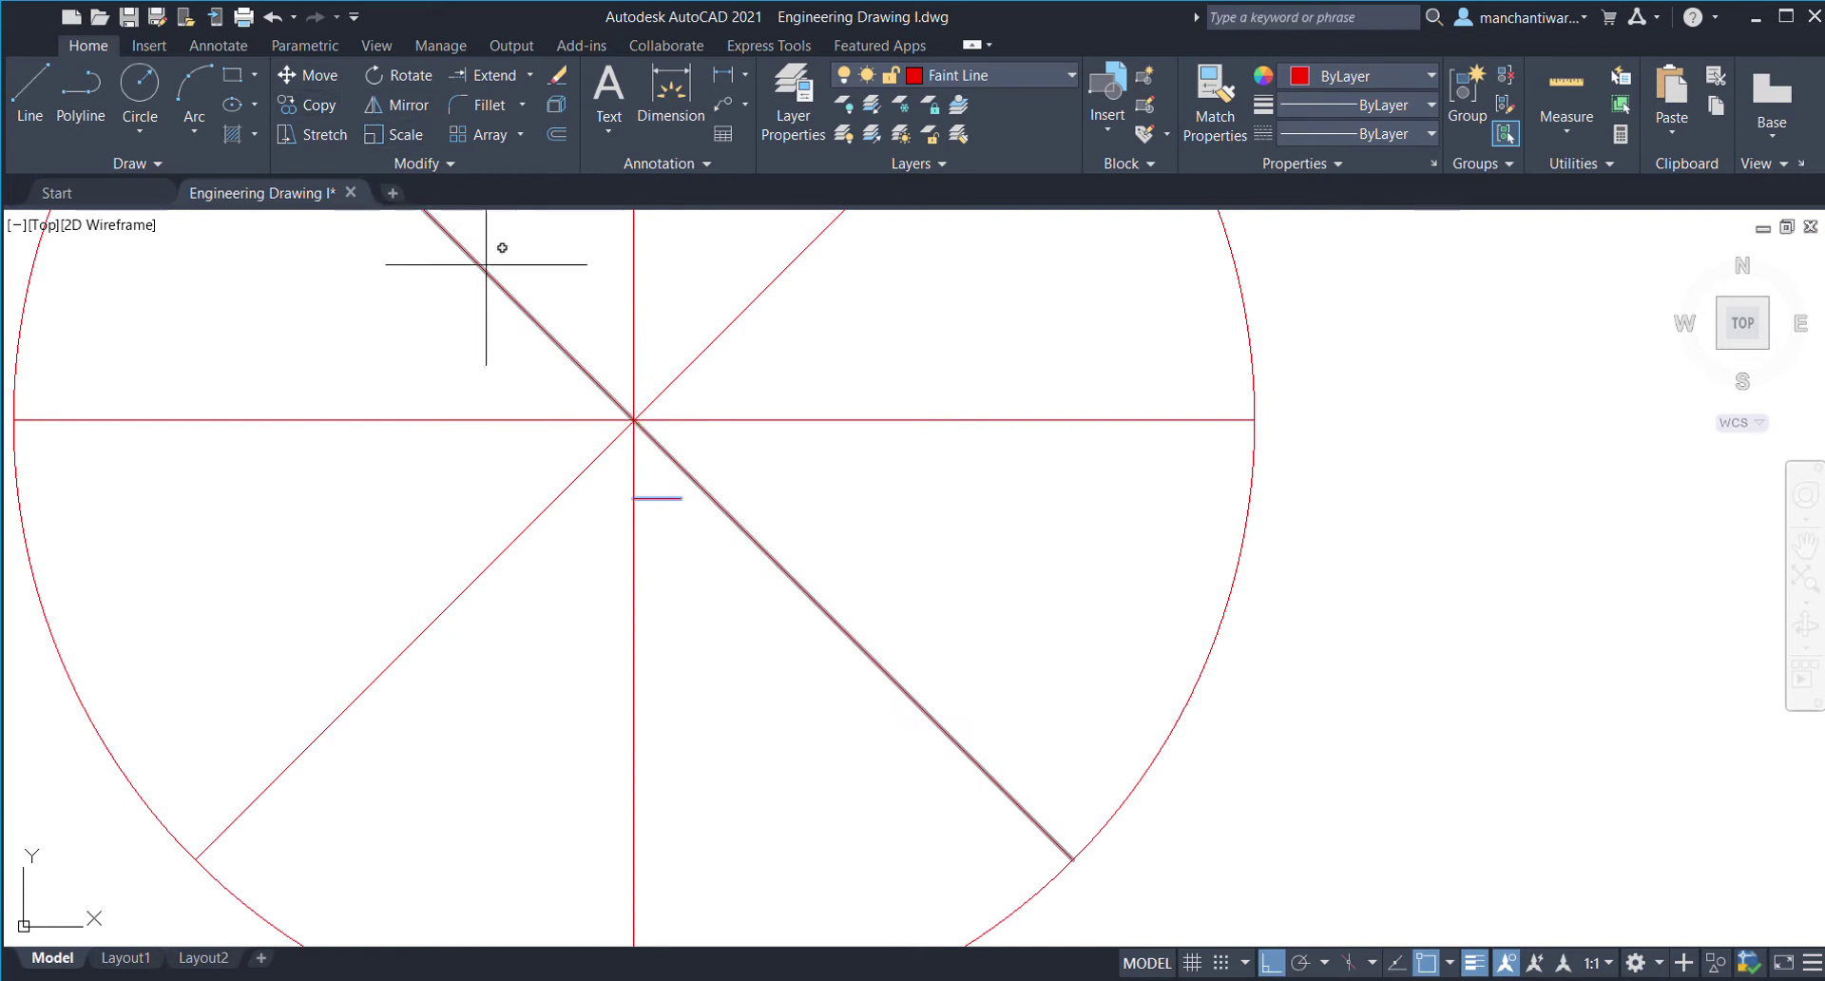
left_click(634, 420)
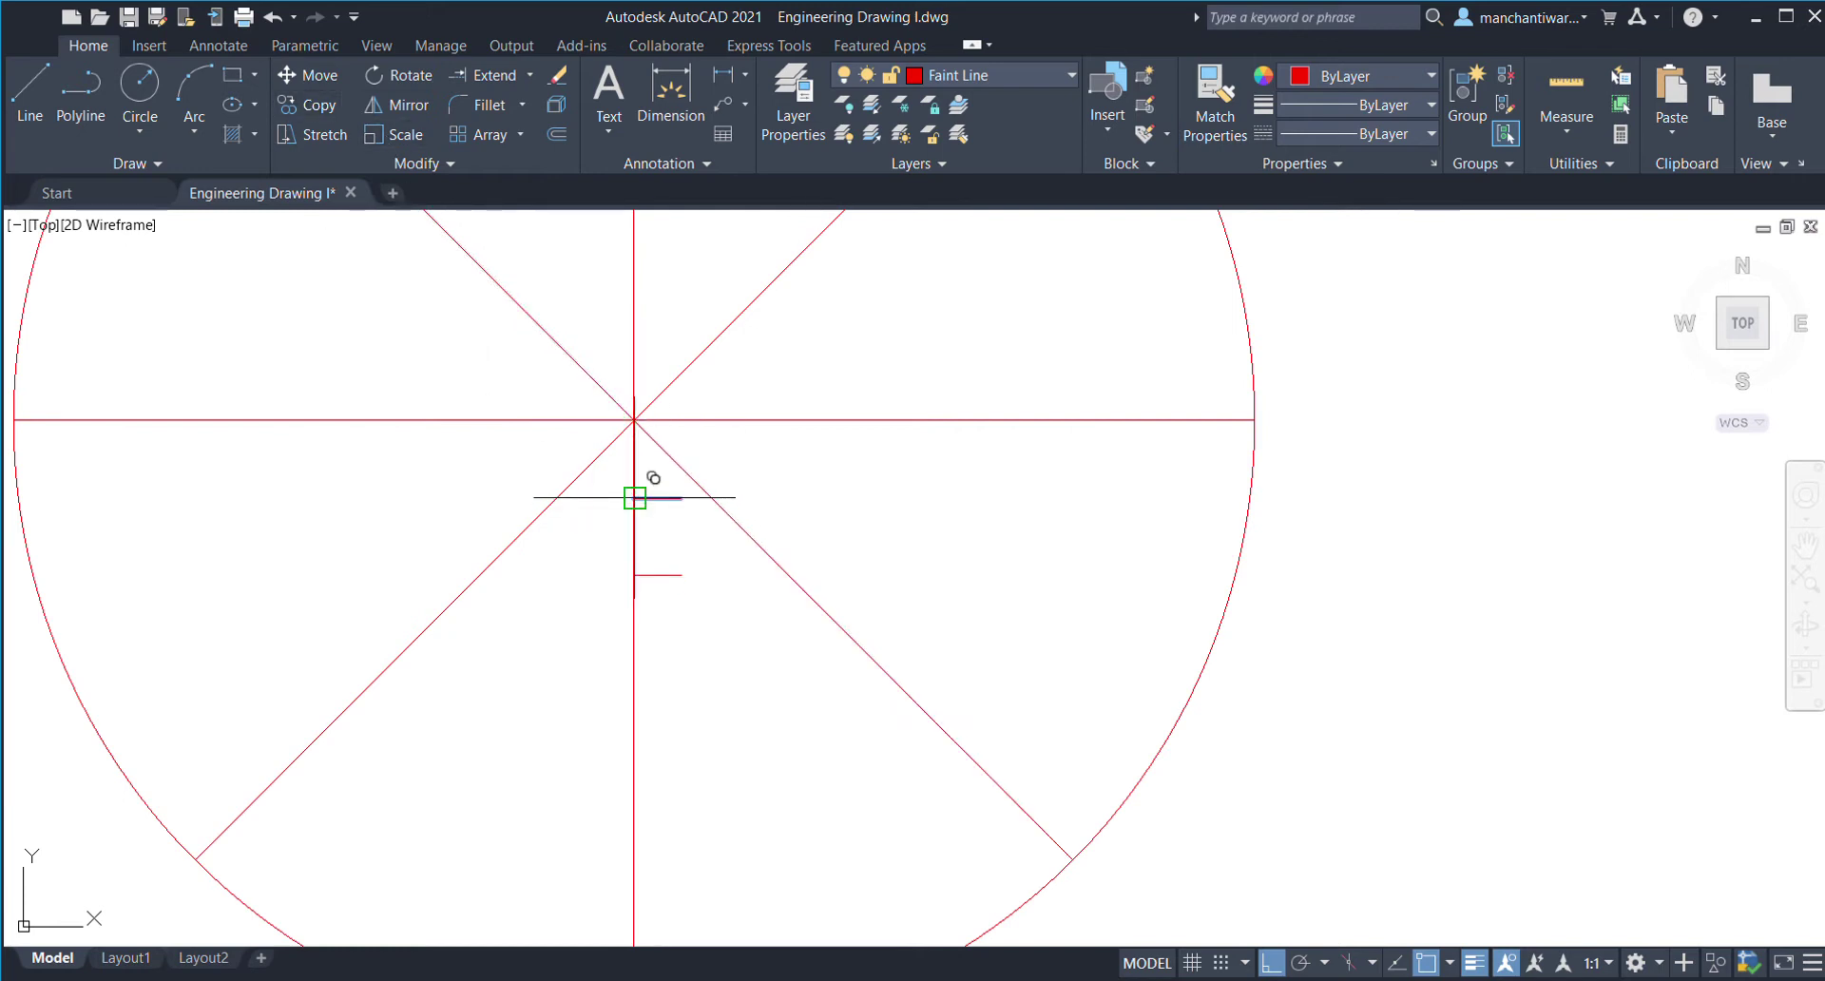
left_click(634, 574)
key("Return")
- Copy the three ticks down the rest of the vertical radius and delete the extra tick below the circle
left_click_drag(666, 480, 653, 673)
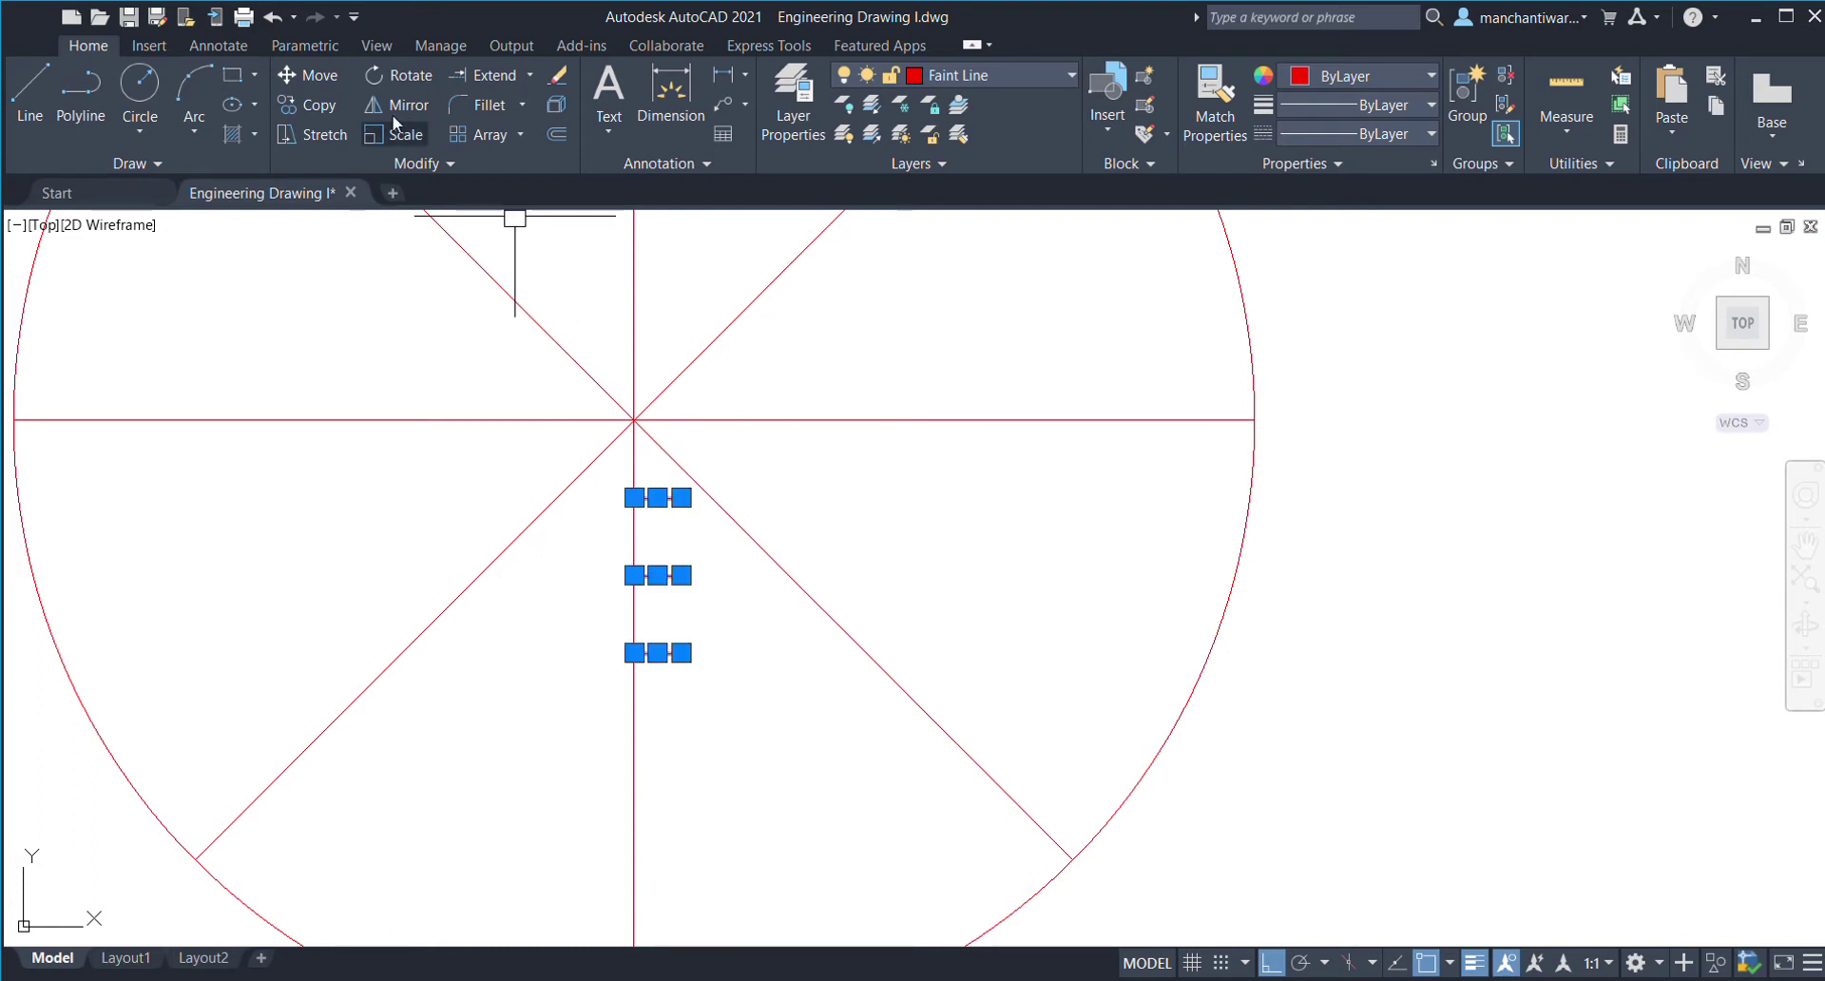
left_click(306, 106)
left_click(634, 420)
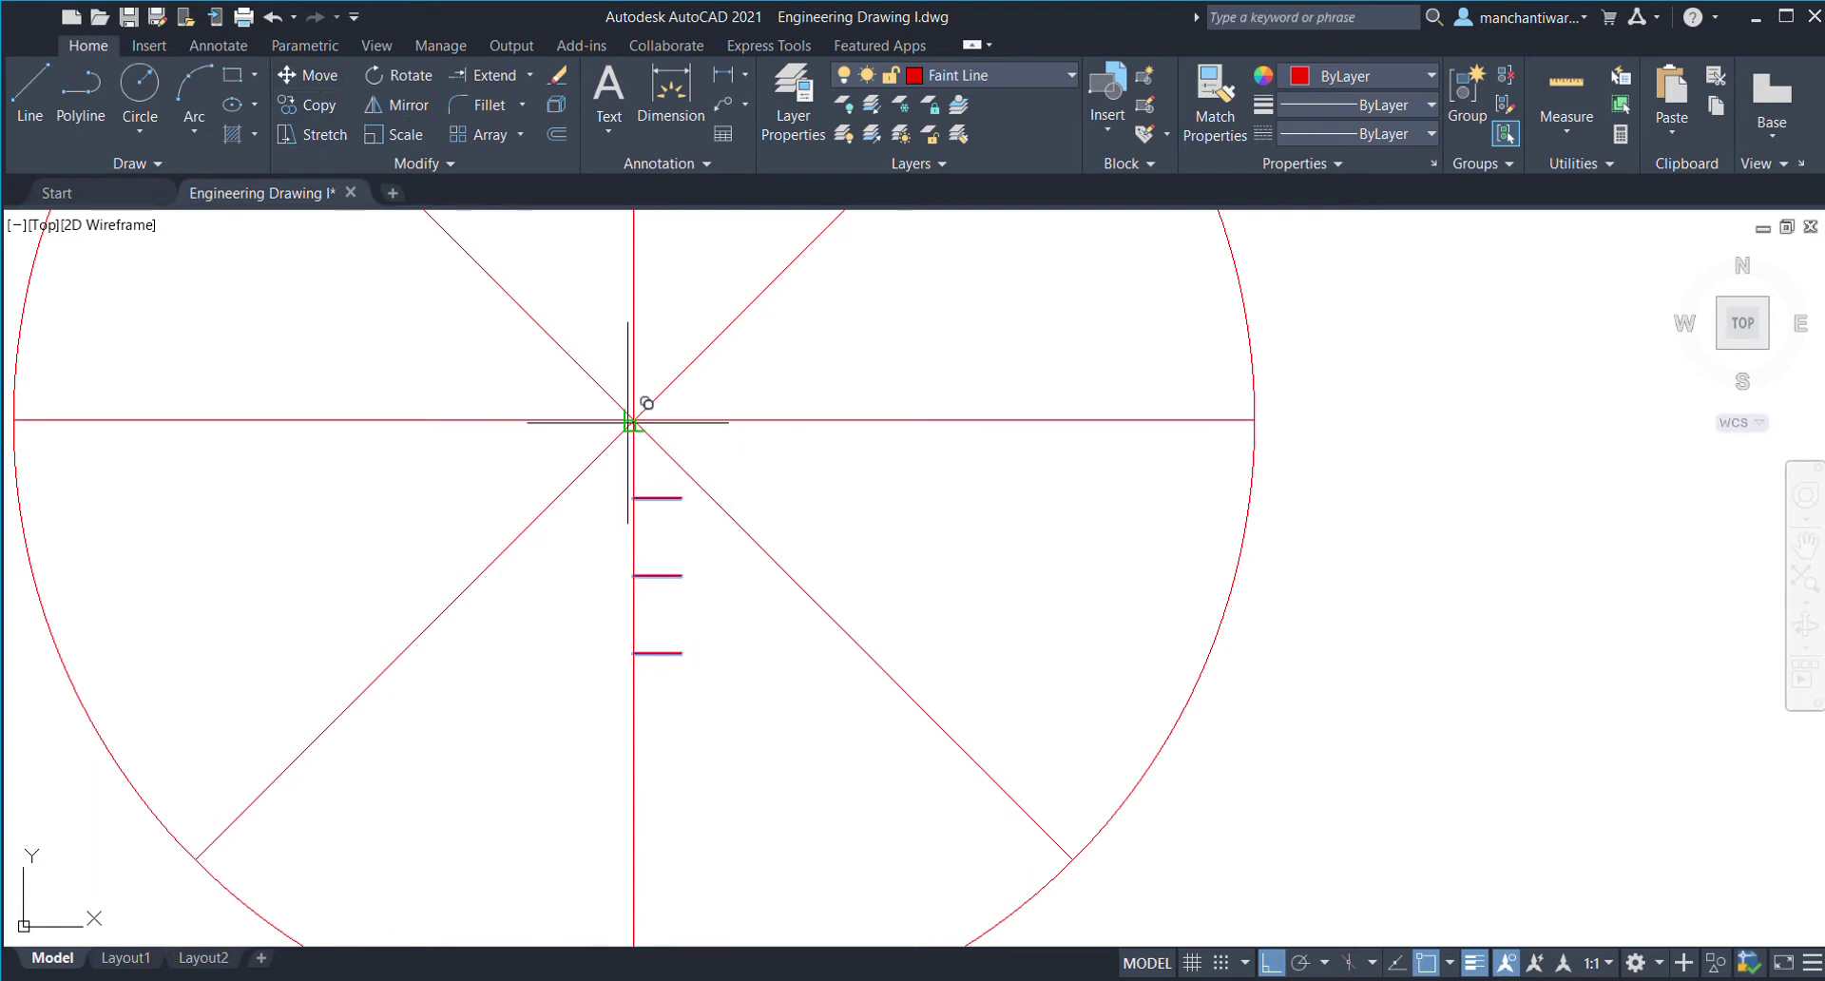
left_click(635, 652)
middle_click_drag(634, 652, 732, 299)
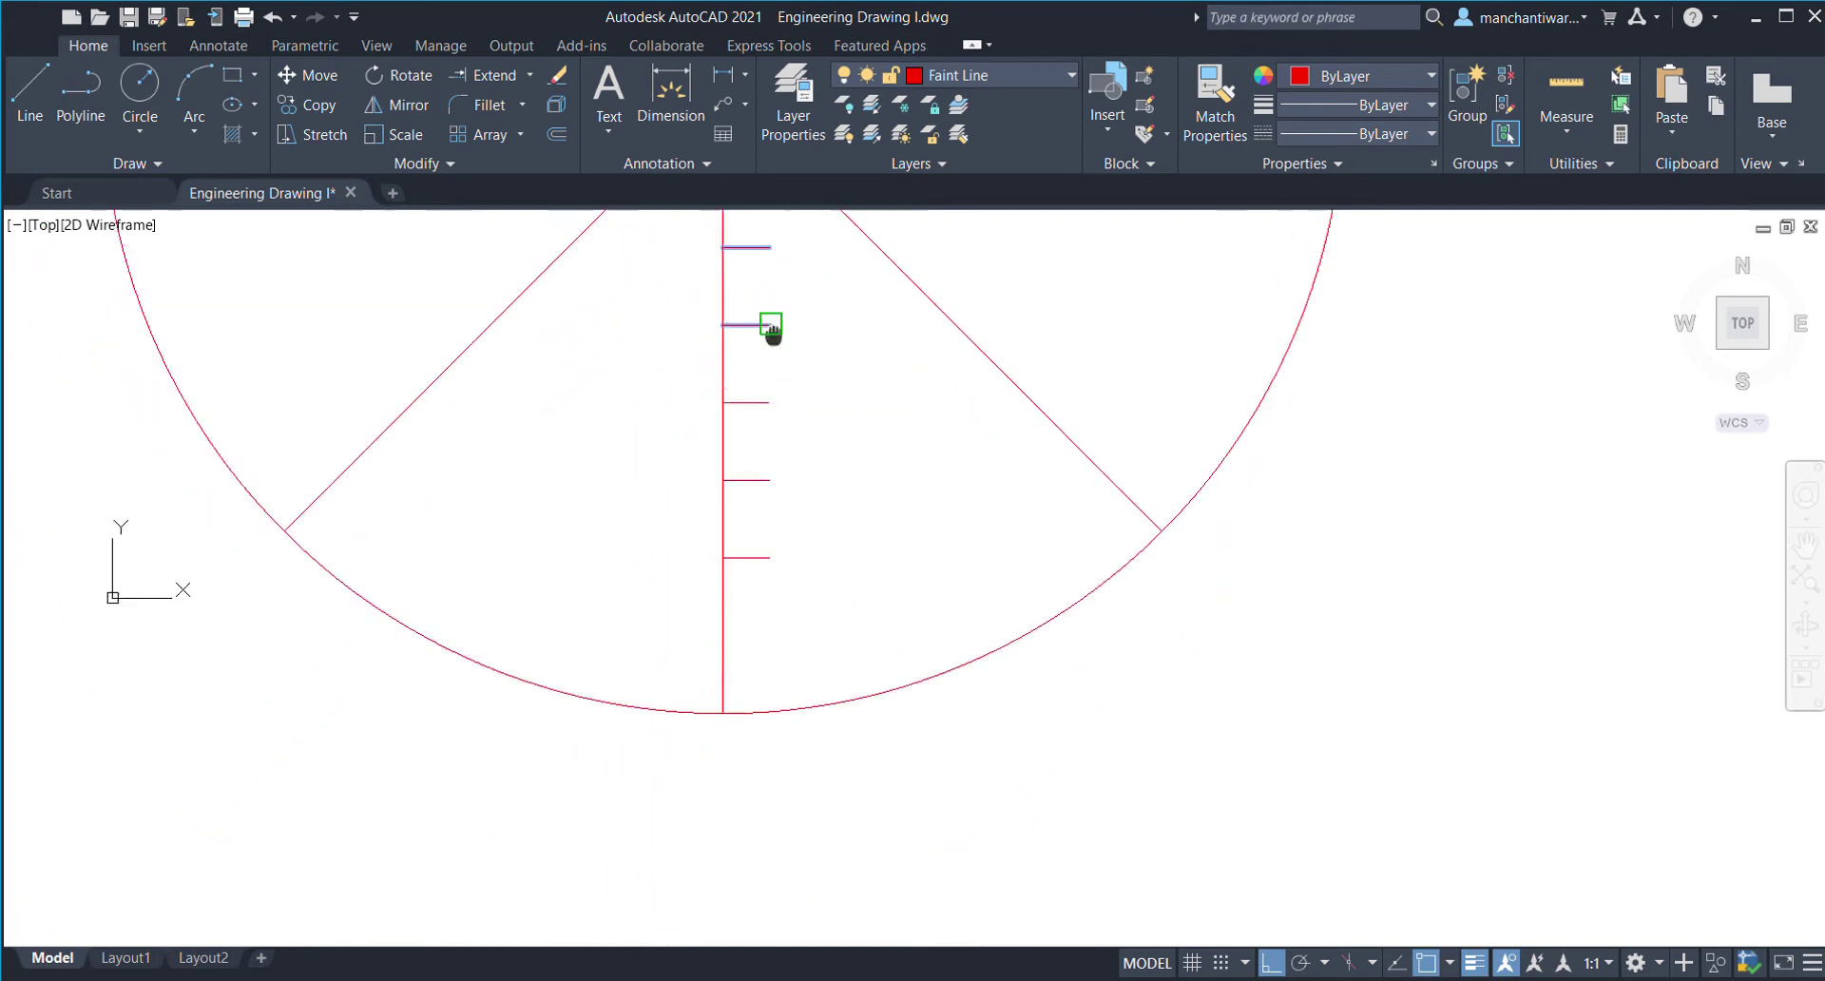
left_click(733, 533)
key("Return")
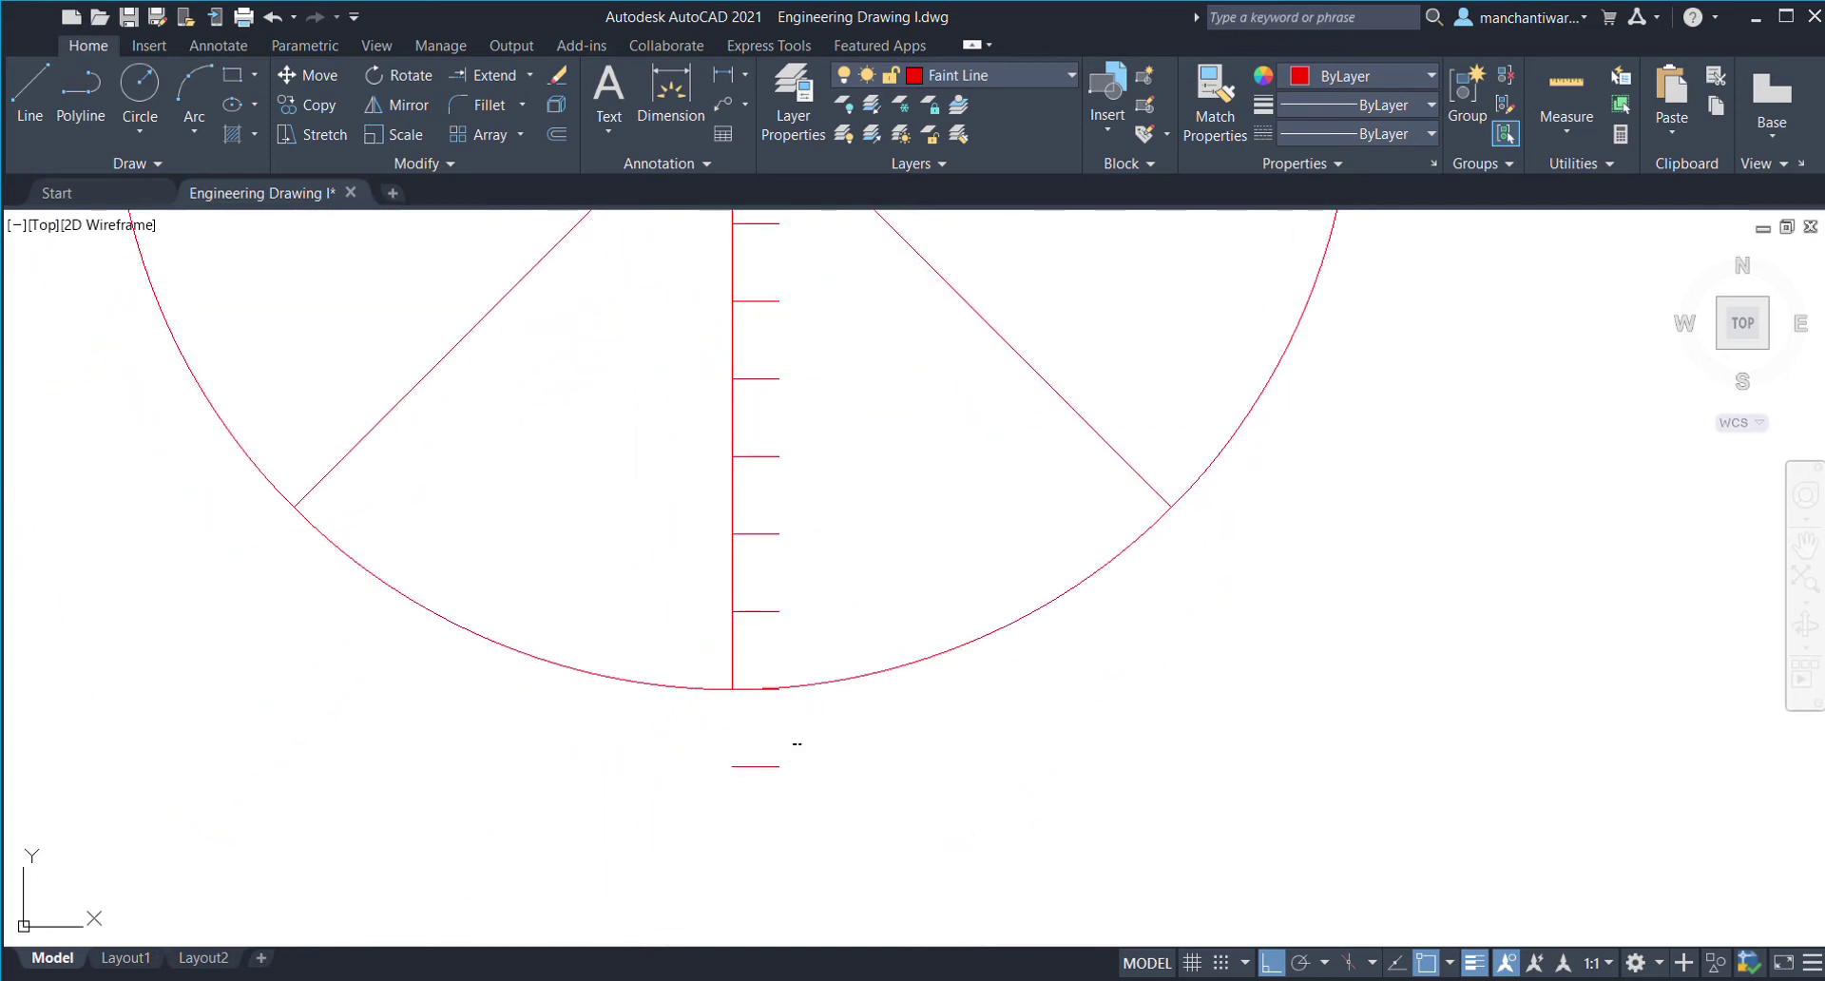
left_click(757, 766)
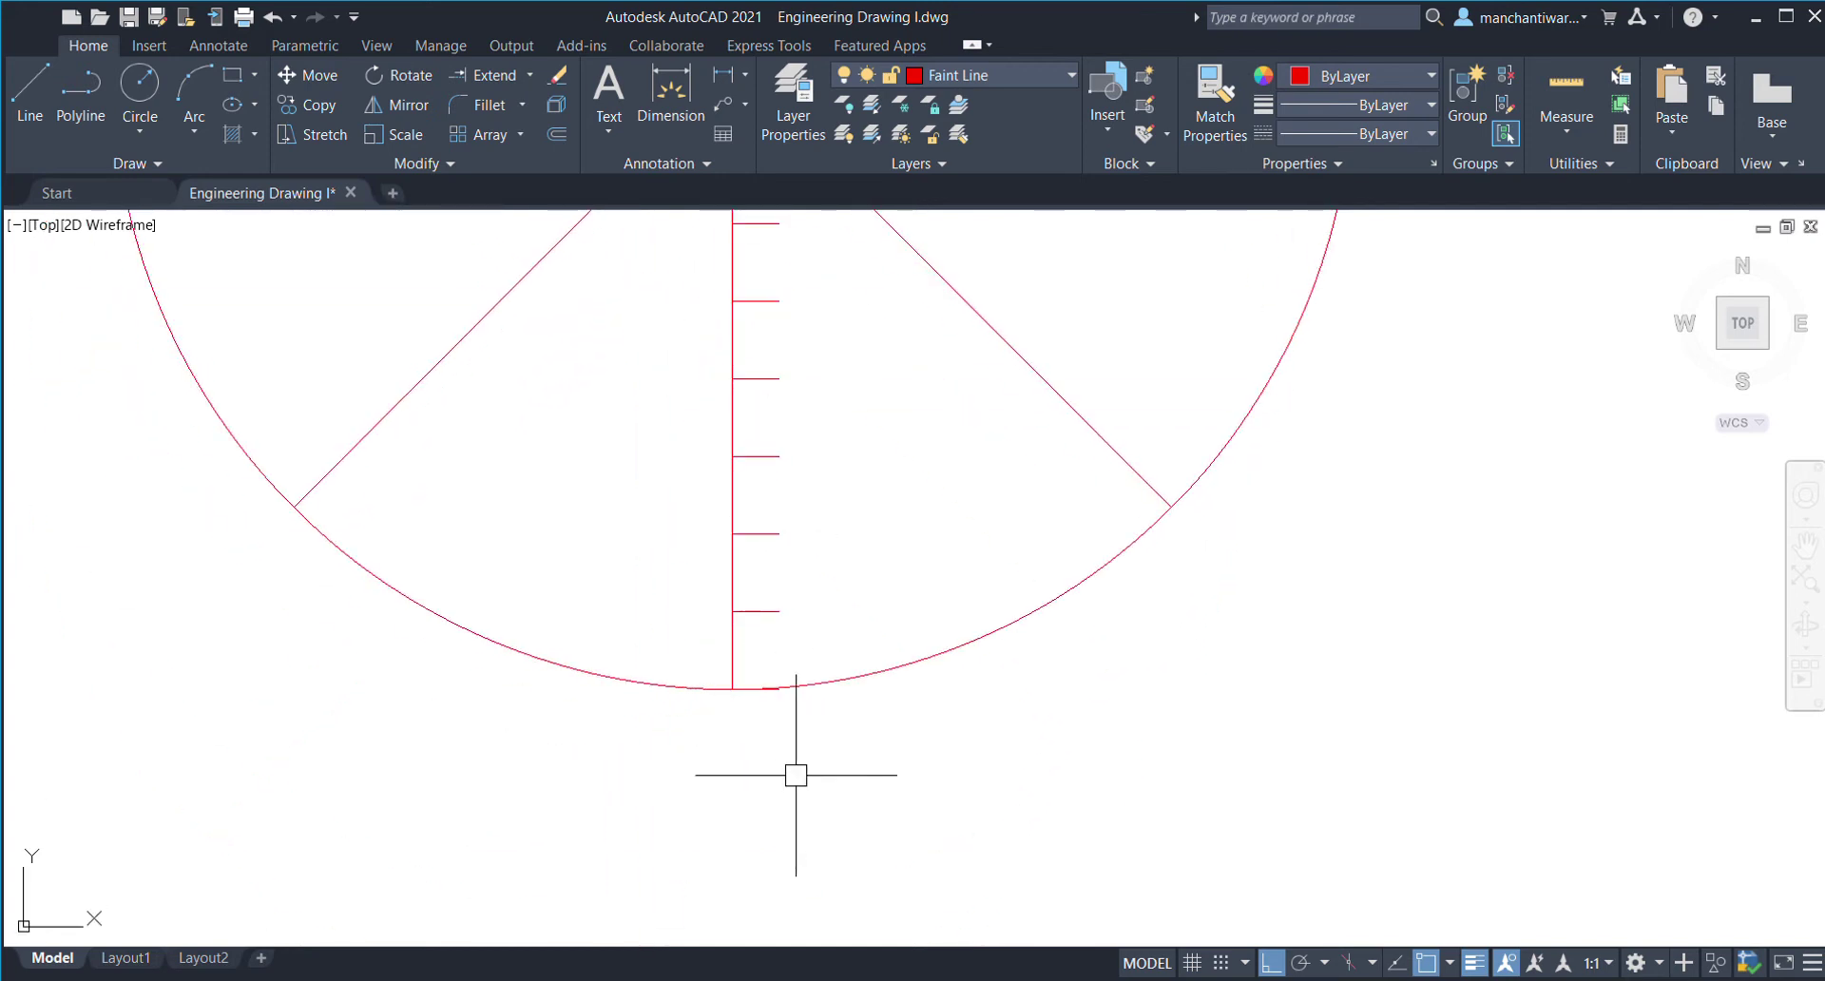
- Copy the c1 label from the neighboring curve construction to just beside the center of the divided circle
scroll(795, 775, "down", 4)
scroll(855, 617, "up", 4)
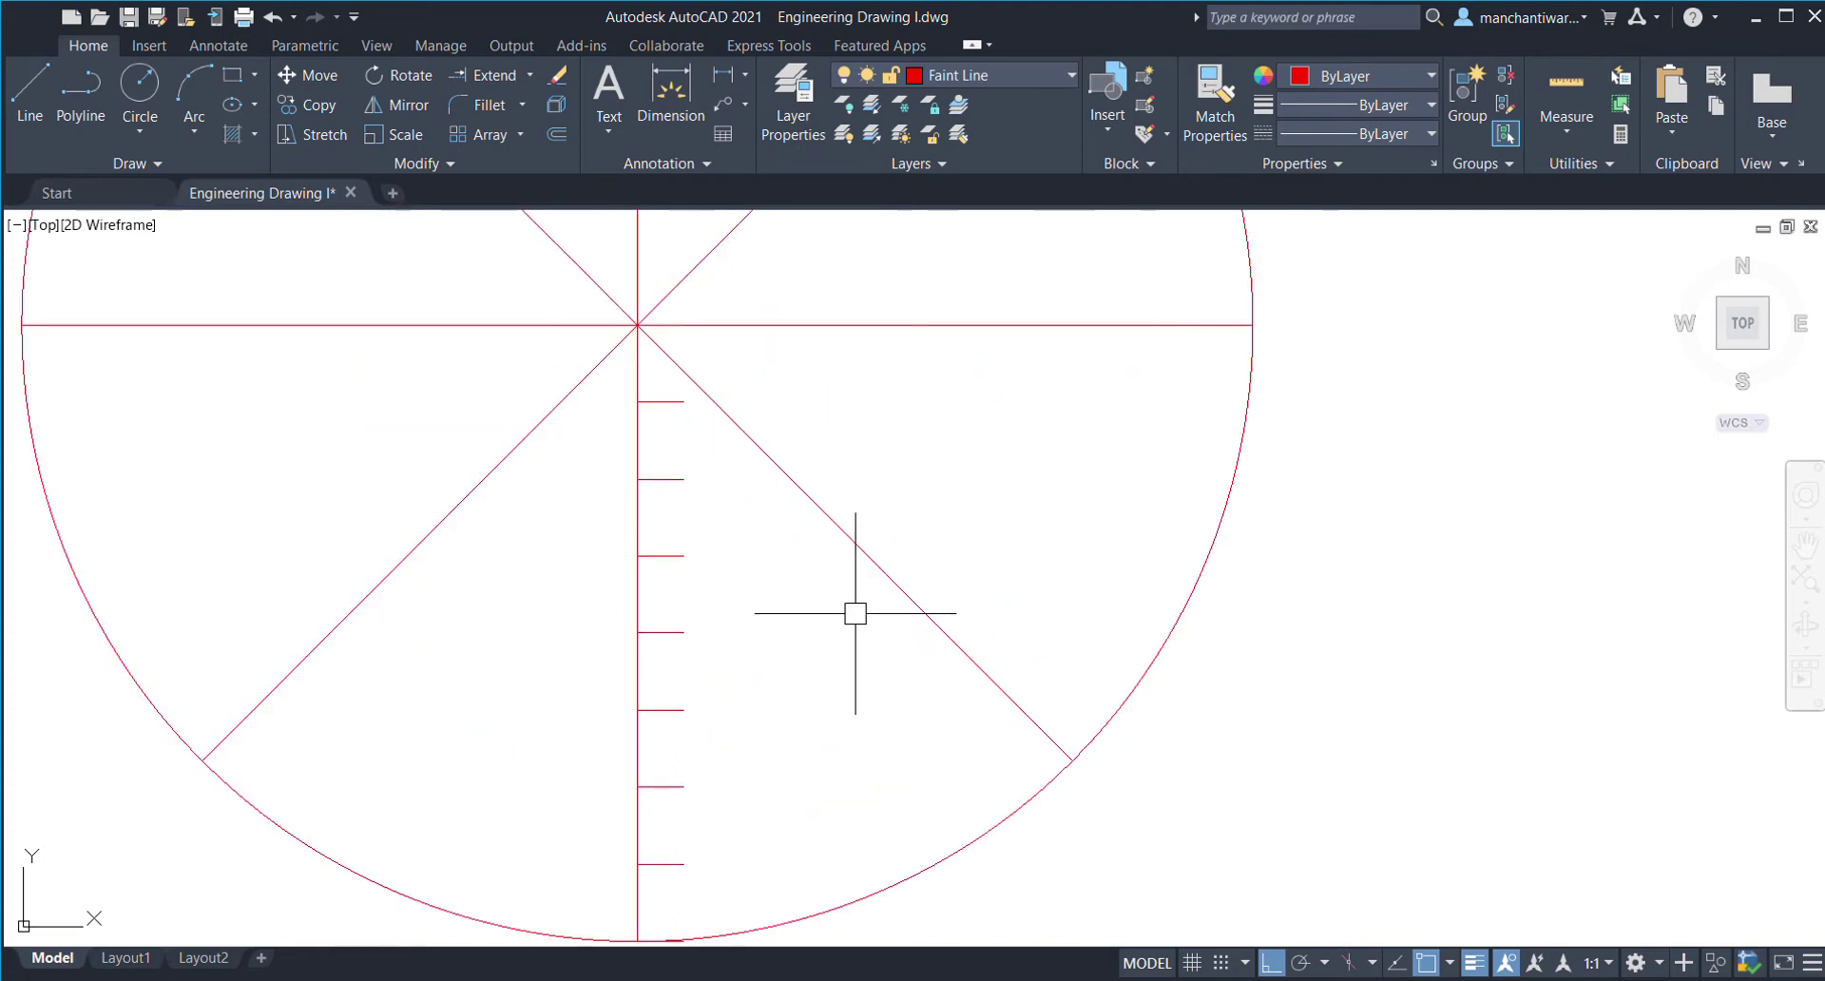
scroll(833, 534, "down", 4)
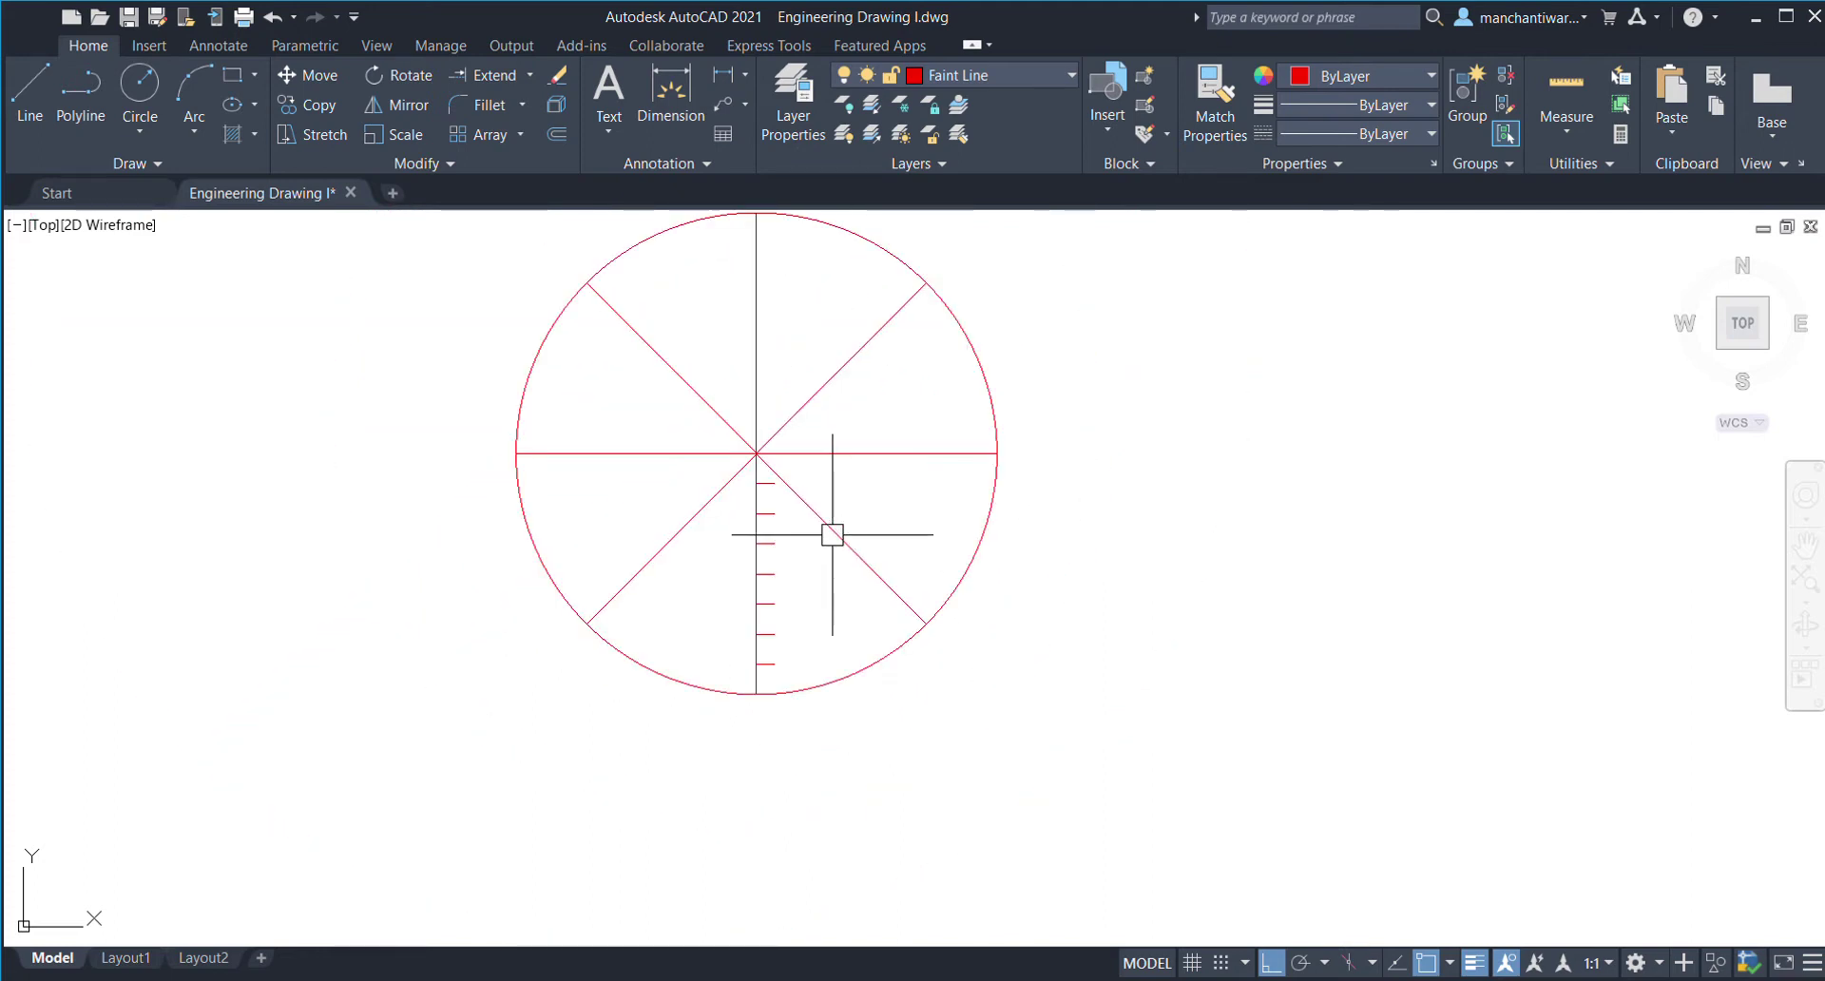
scroll(833, 535, "down", 4)
scroll(497, 558, "down", 2)
middle_click_drag(498, 557, 942, 498)
scroll(438, 487, "up", 8)
left_click(762, 481)
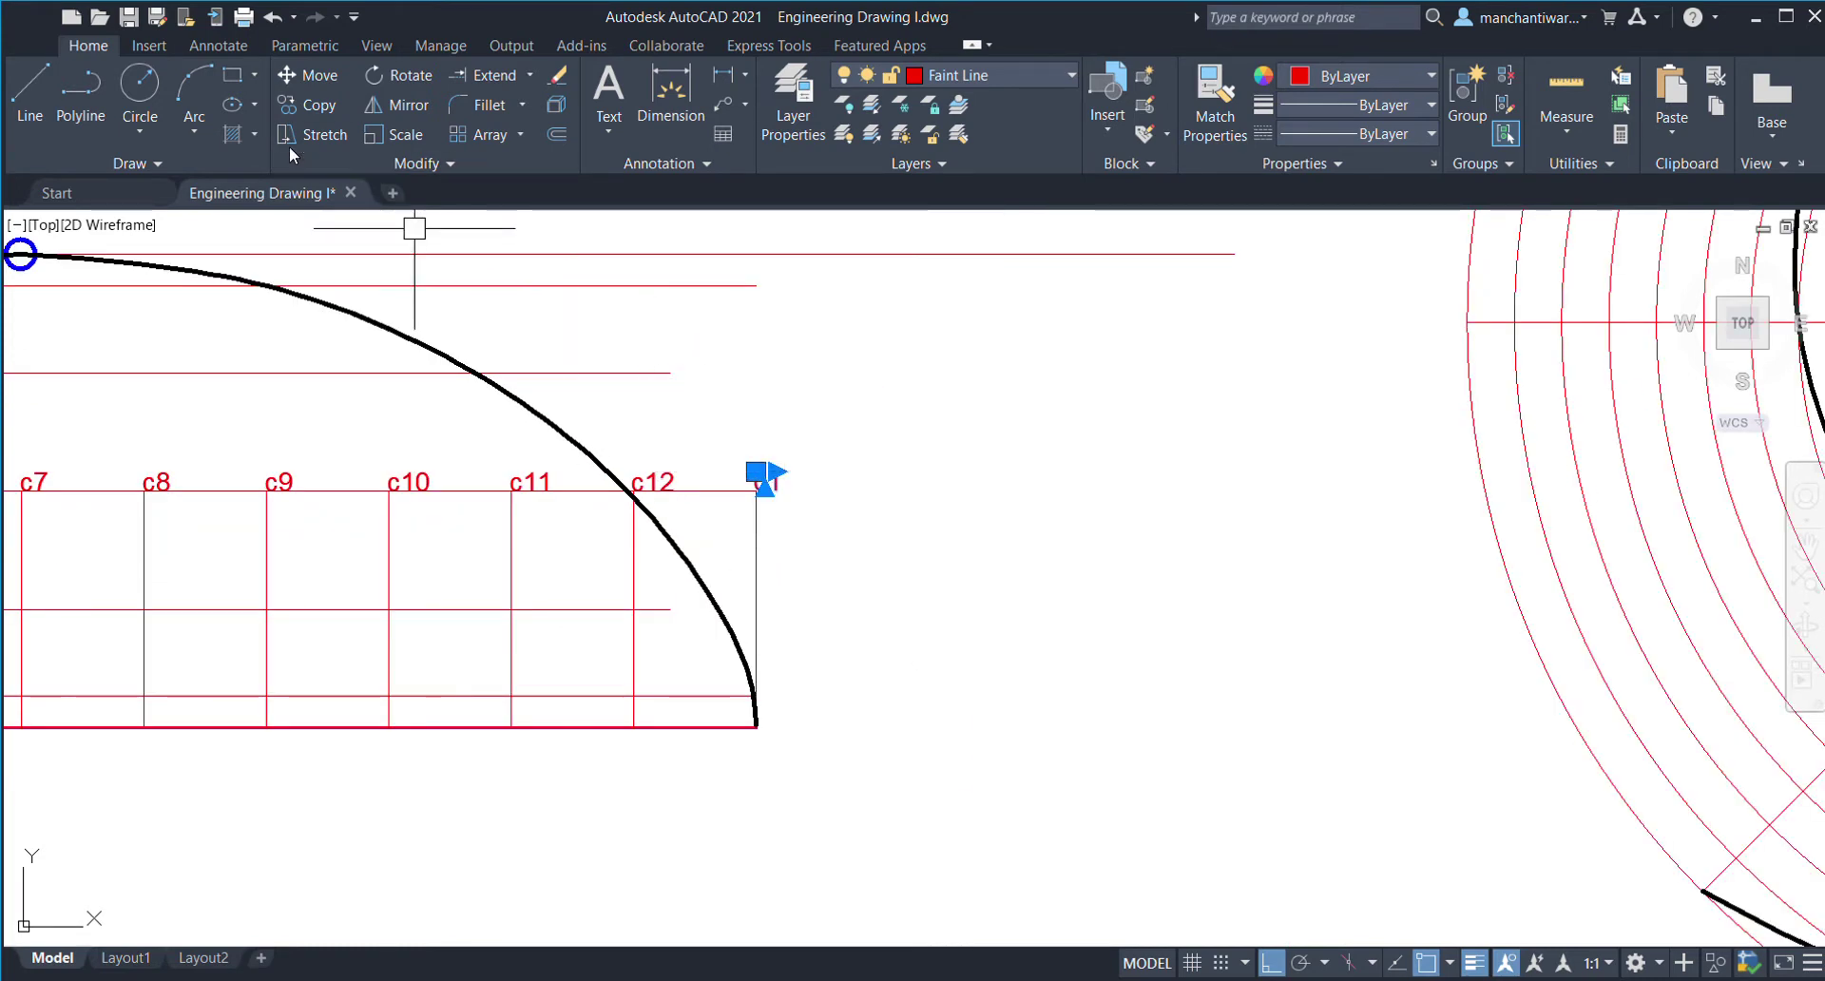
left_click(308, 108)
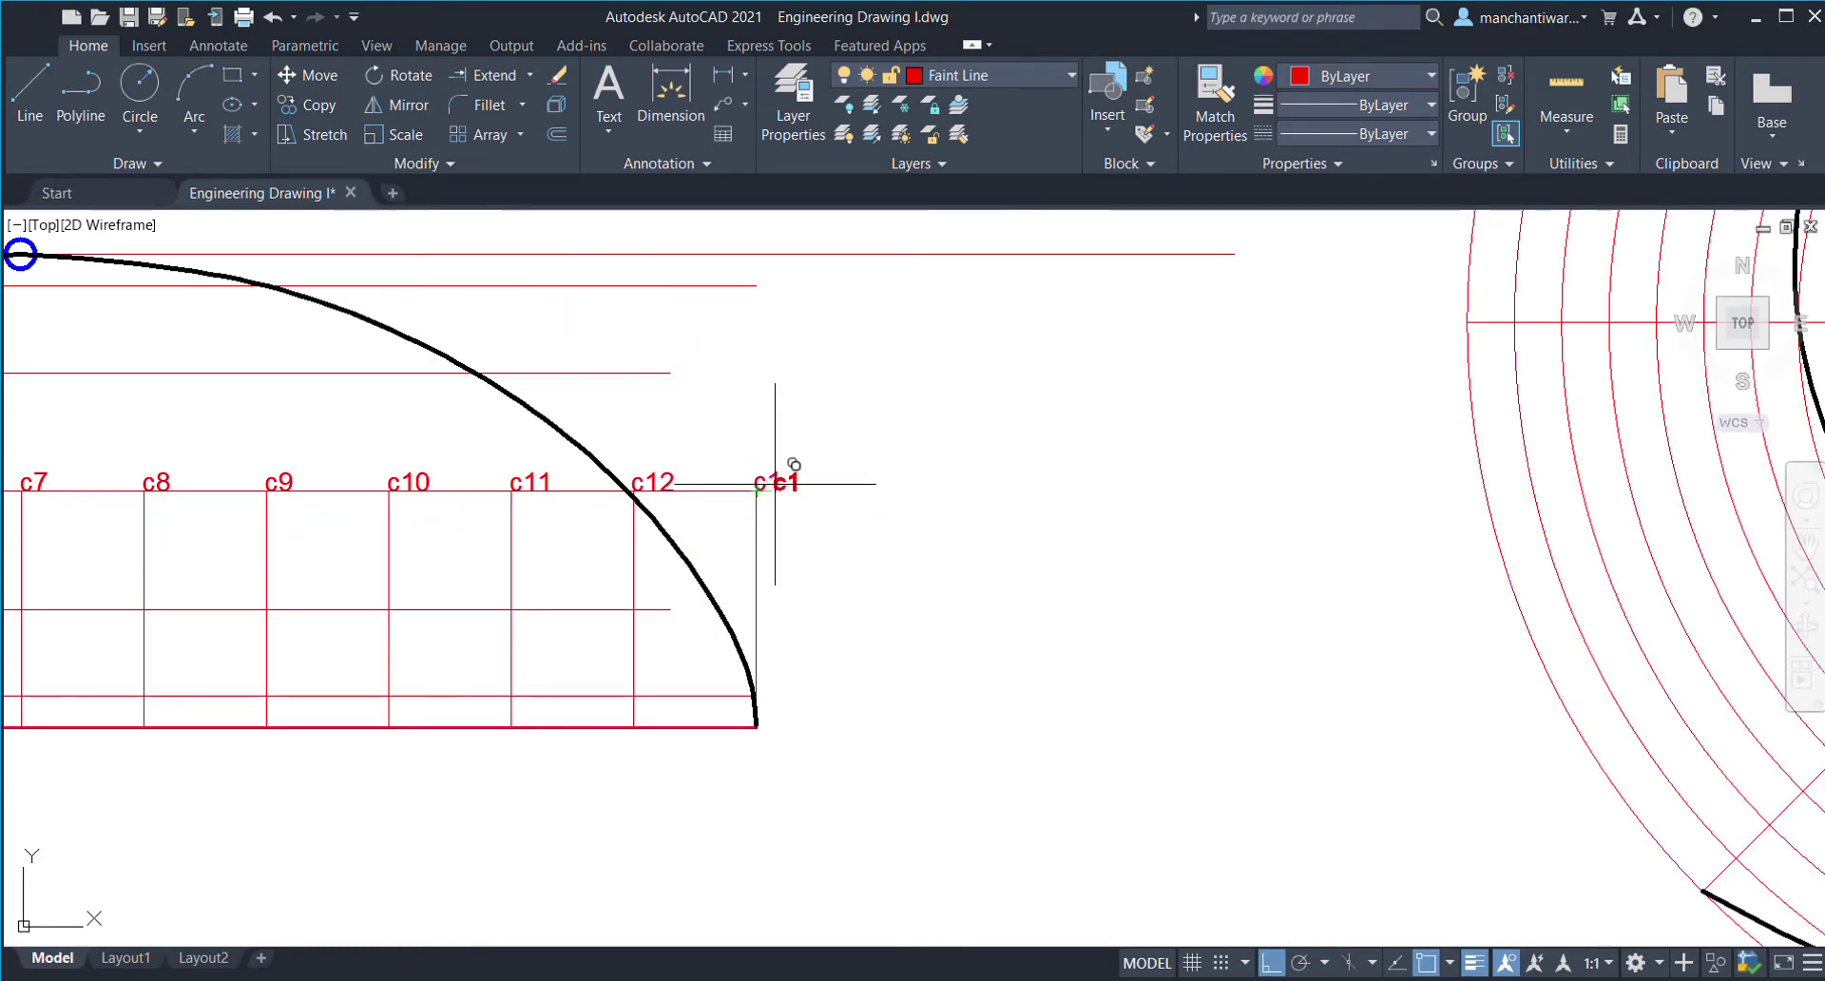
scroll(951, 476, "down", 6)
middle_click_drag(1154, 456, 89, 570)
middle_click_drag(994, 648, 696, 518)
scroll(1186, 530, "up", 2)
left_click(1235, 530)
scroll(905, 527, "up", 5)
middle_click_drag(843, 408, 1092, 672)
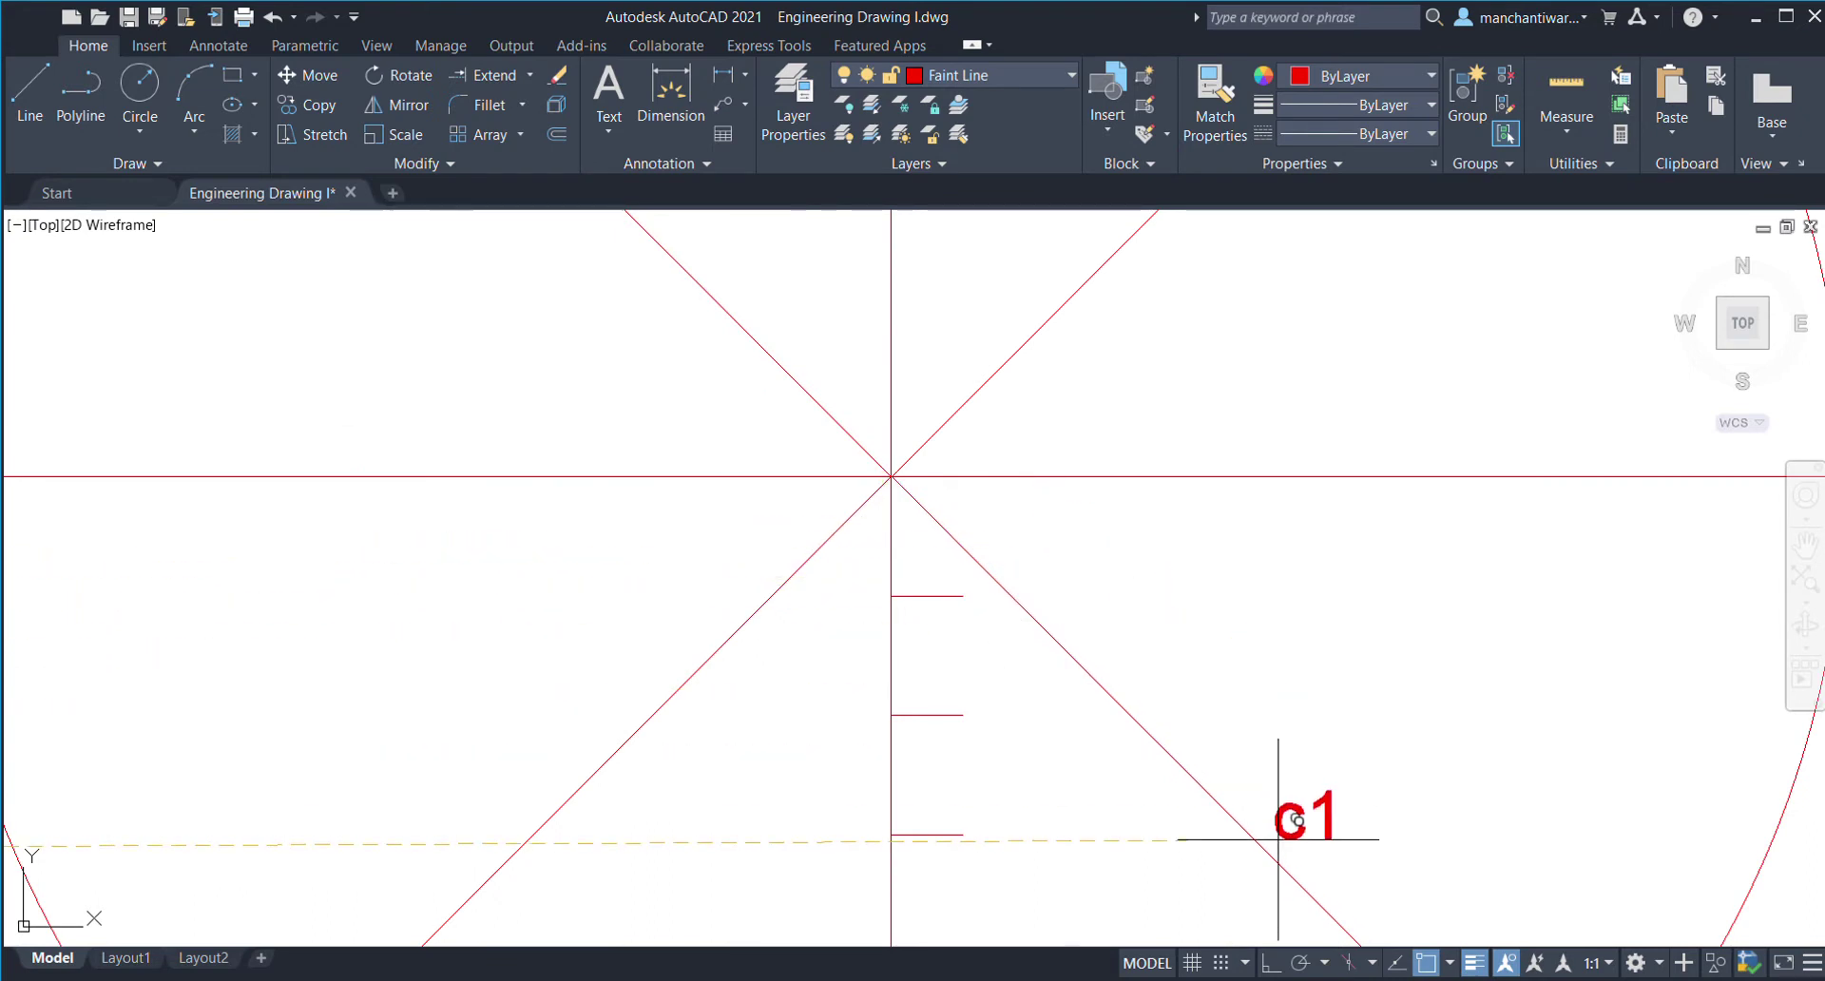
scroll(955, 469, "up", 2)
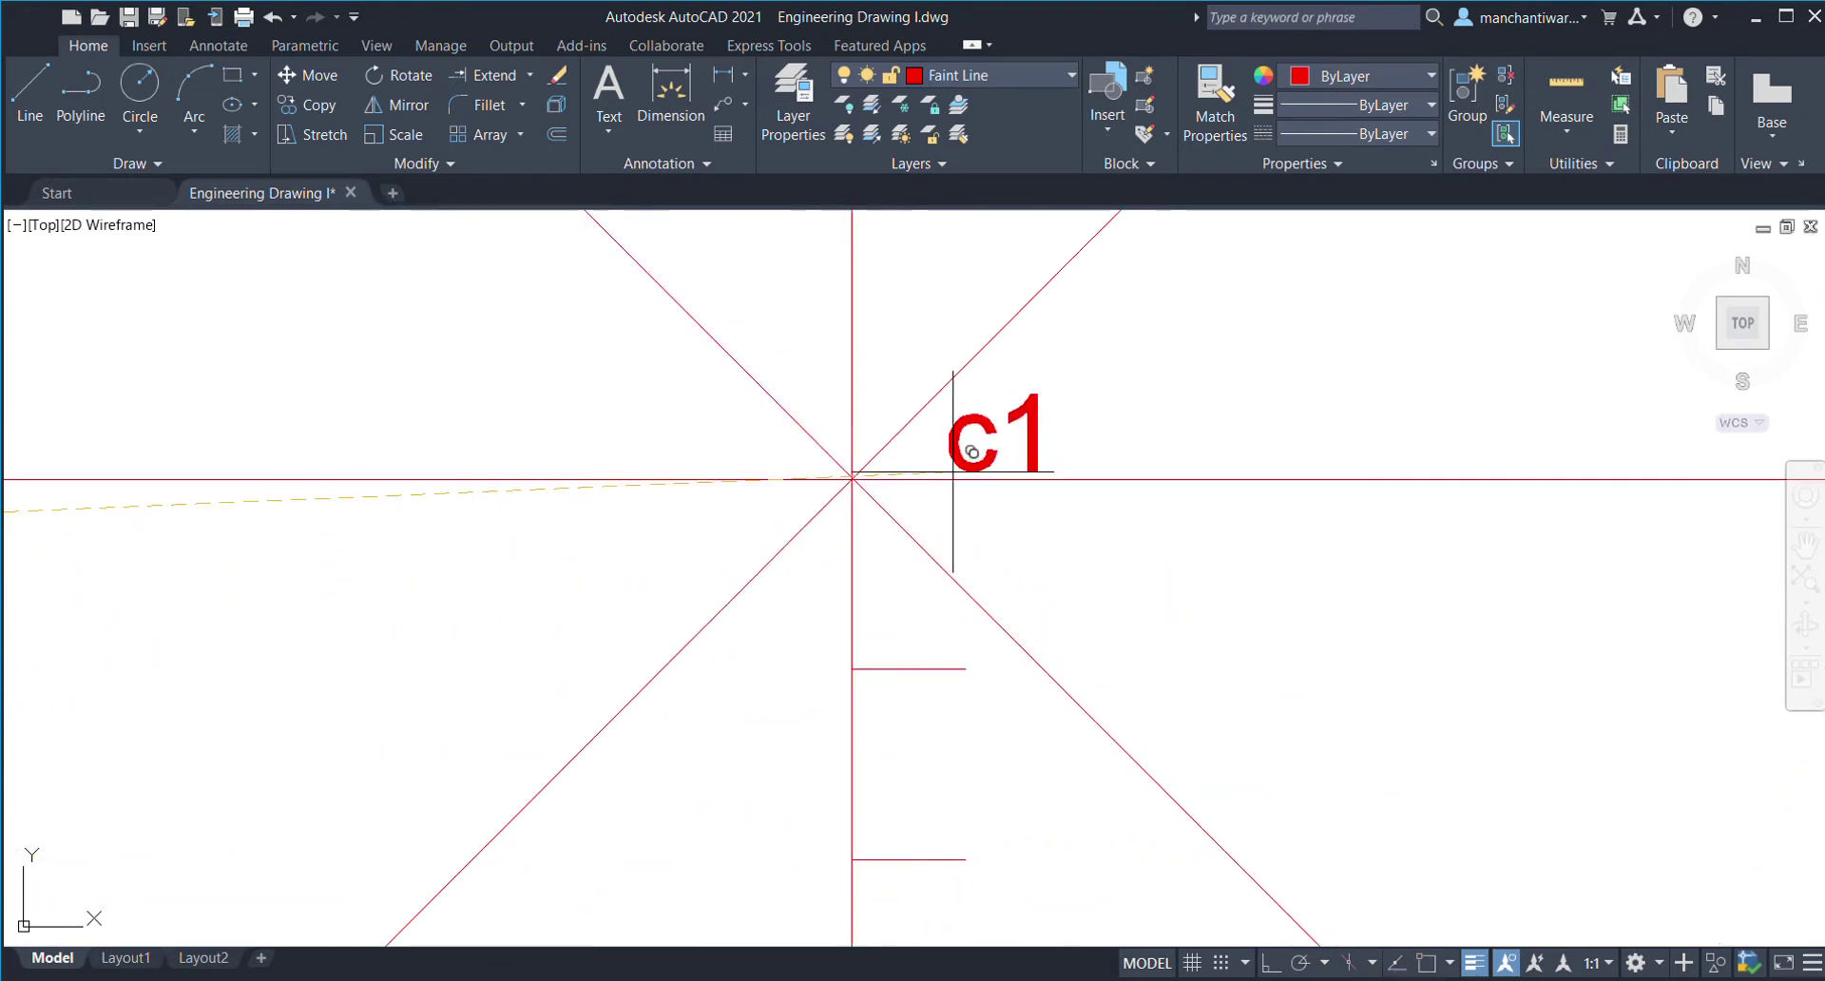
left_click(919, 527)
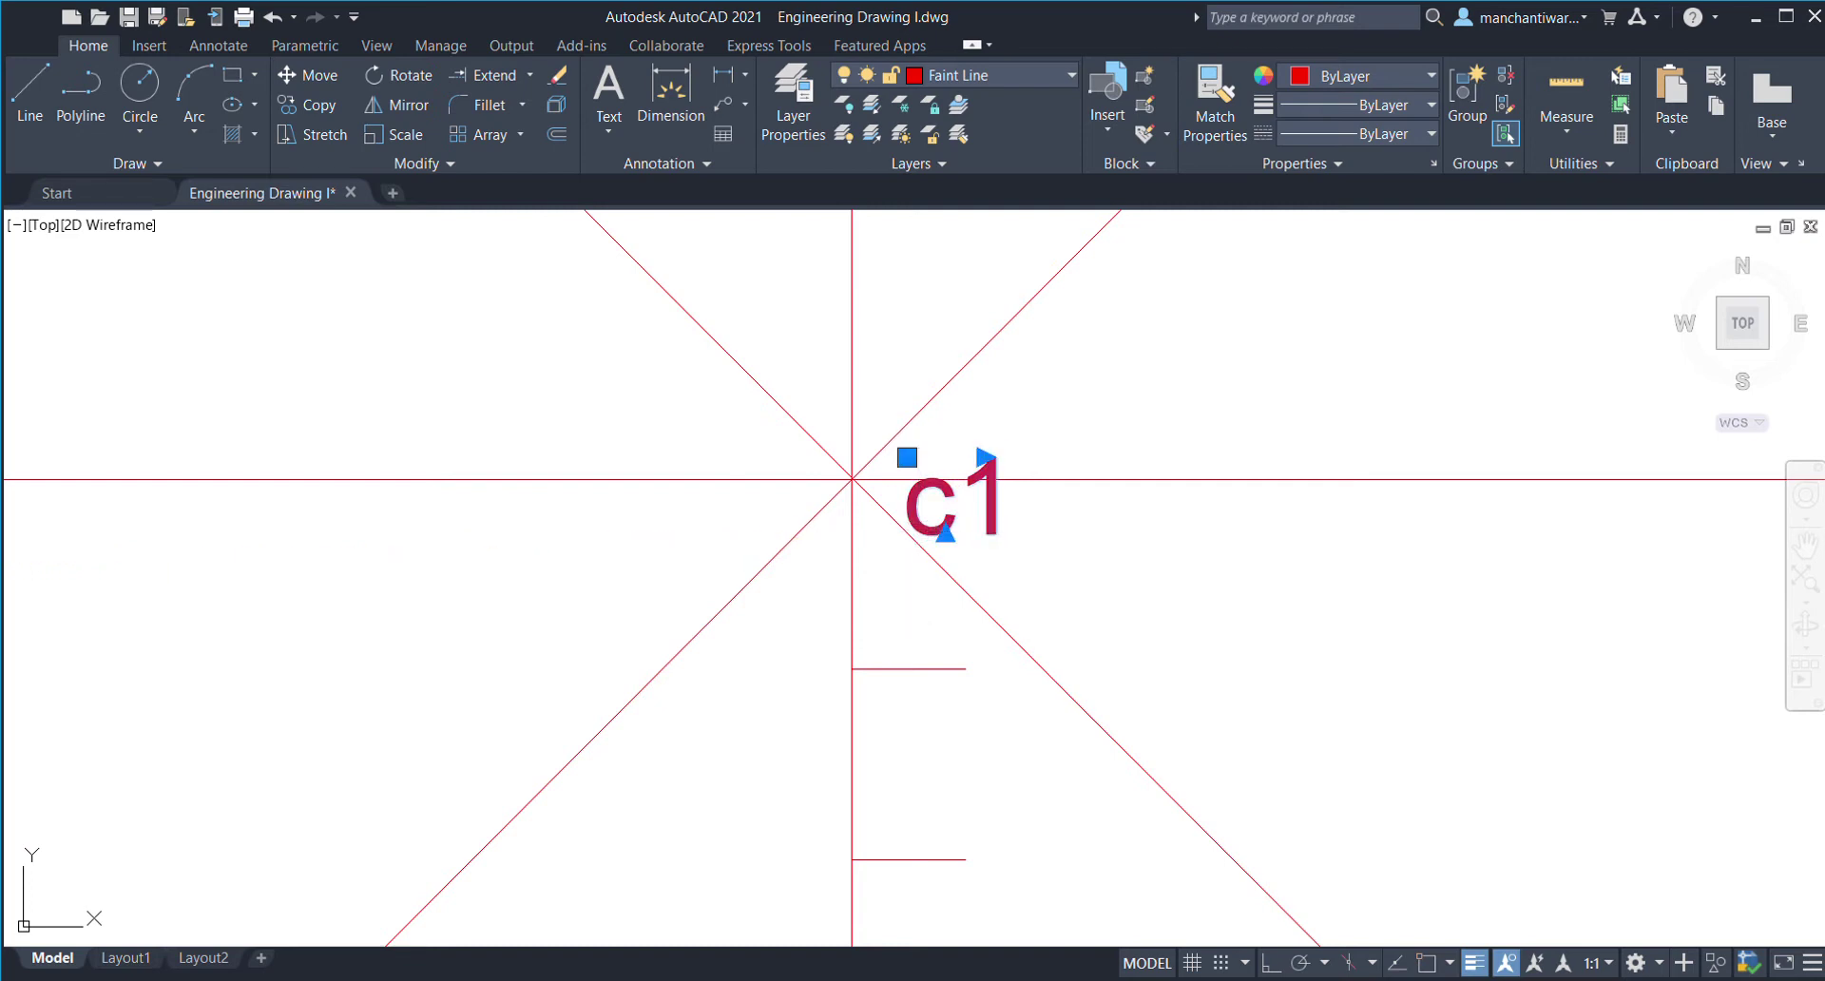
- Change the copied c1 label at the circle's center to 0
double_click(951, 499)
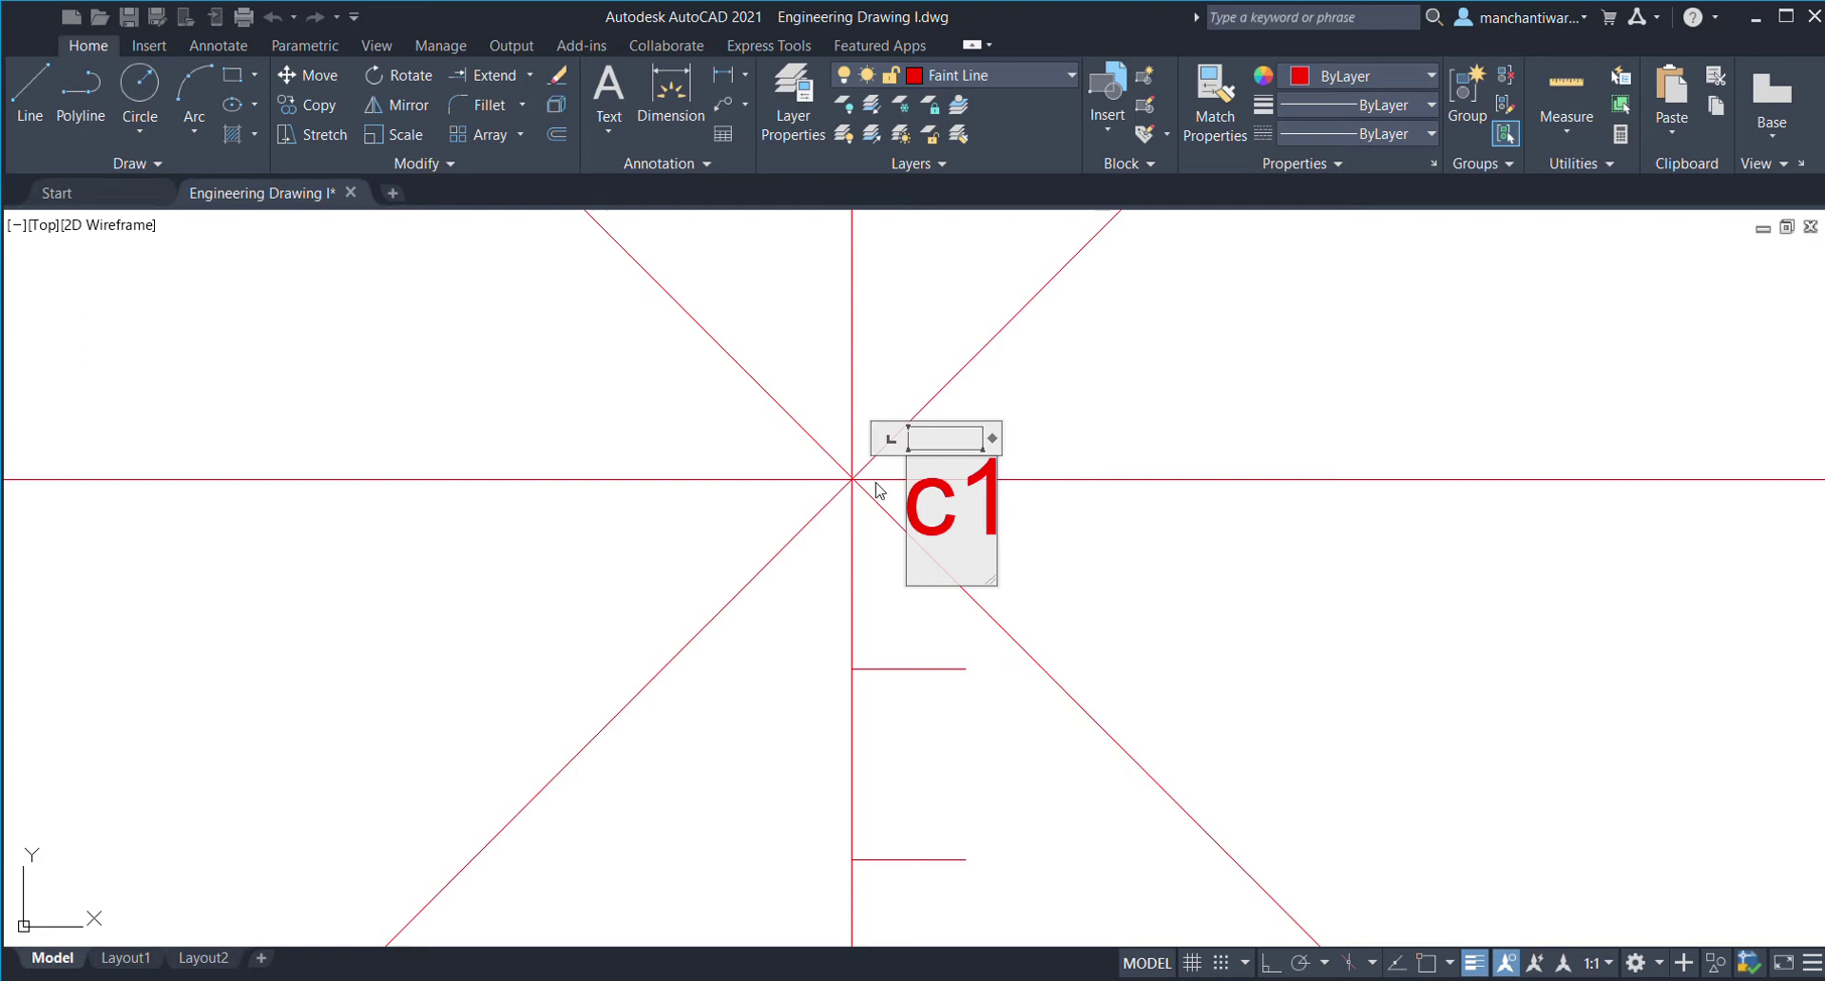
key("Delete")
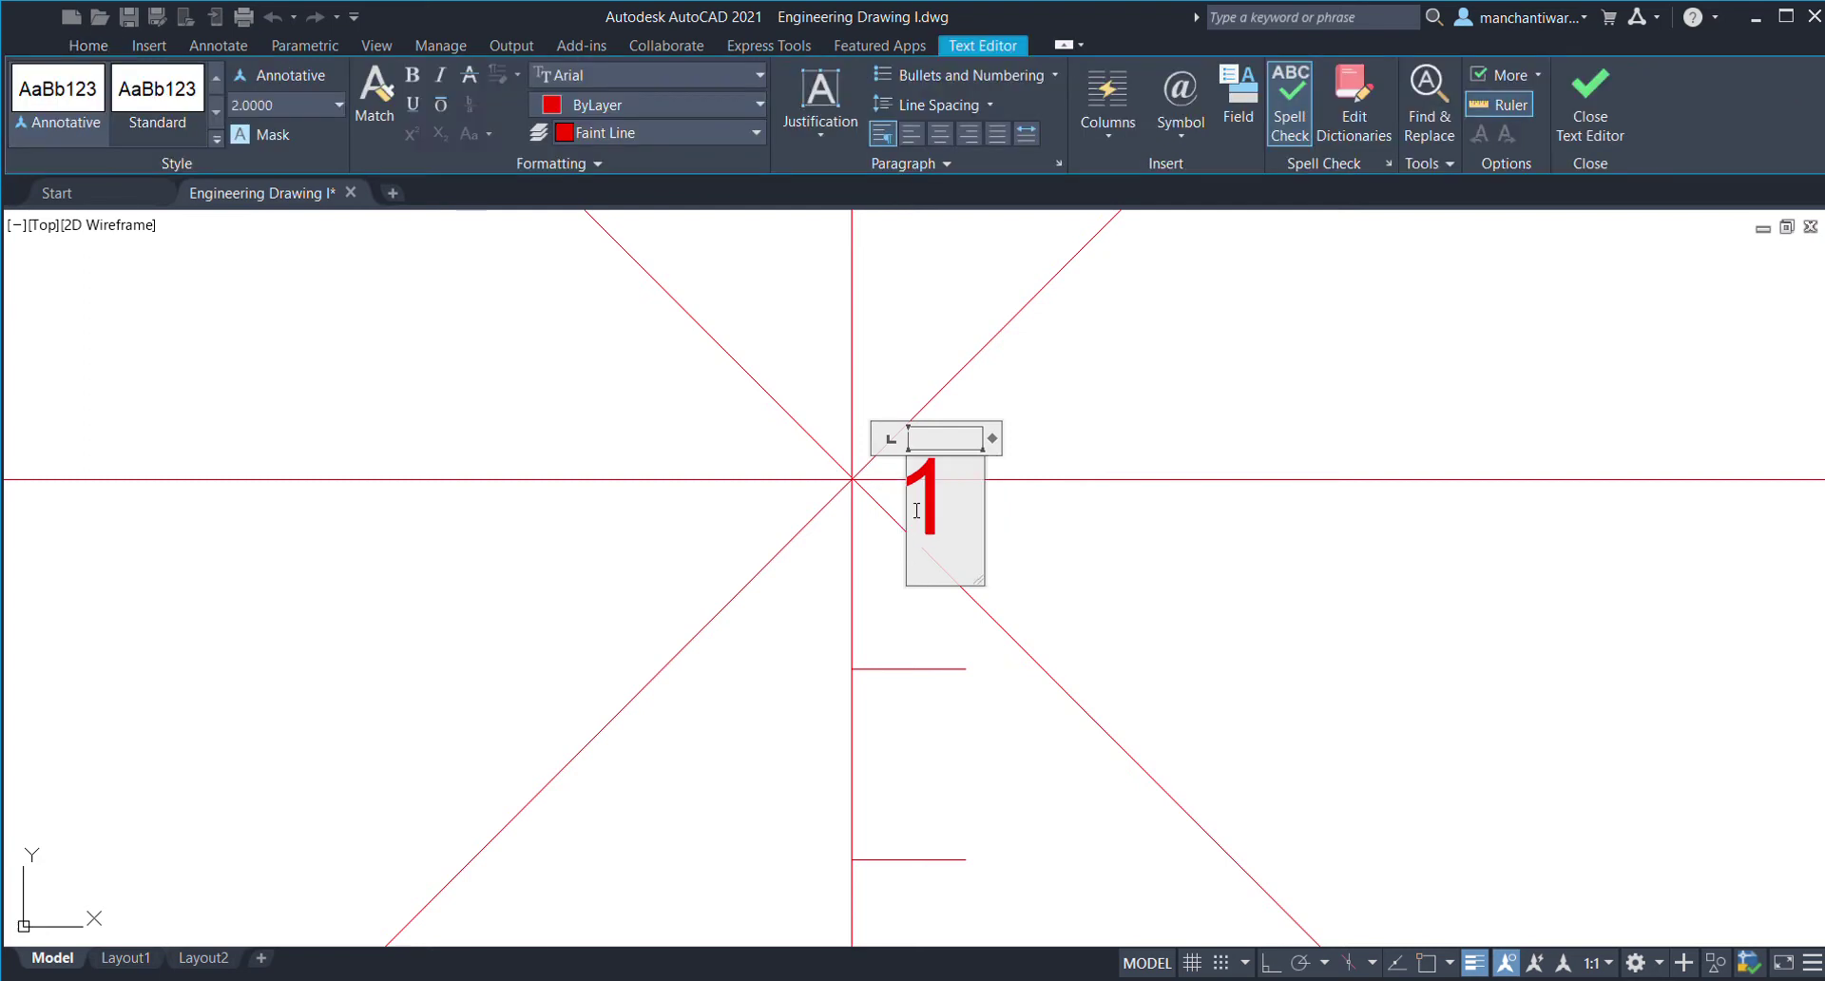
left_click(1100, 569)
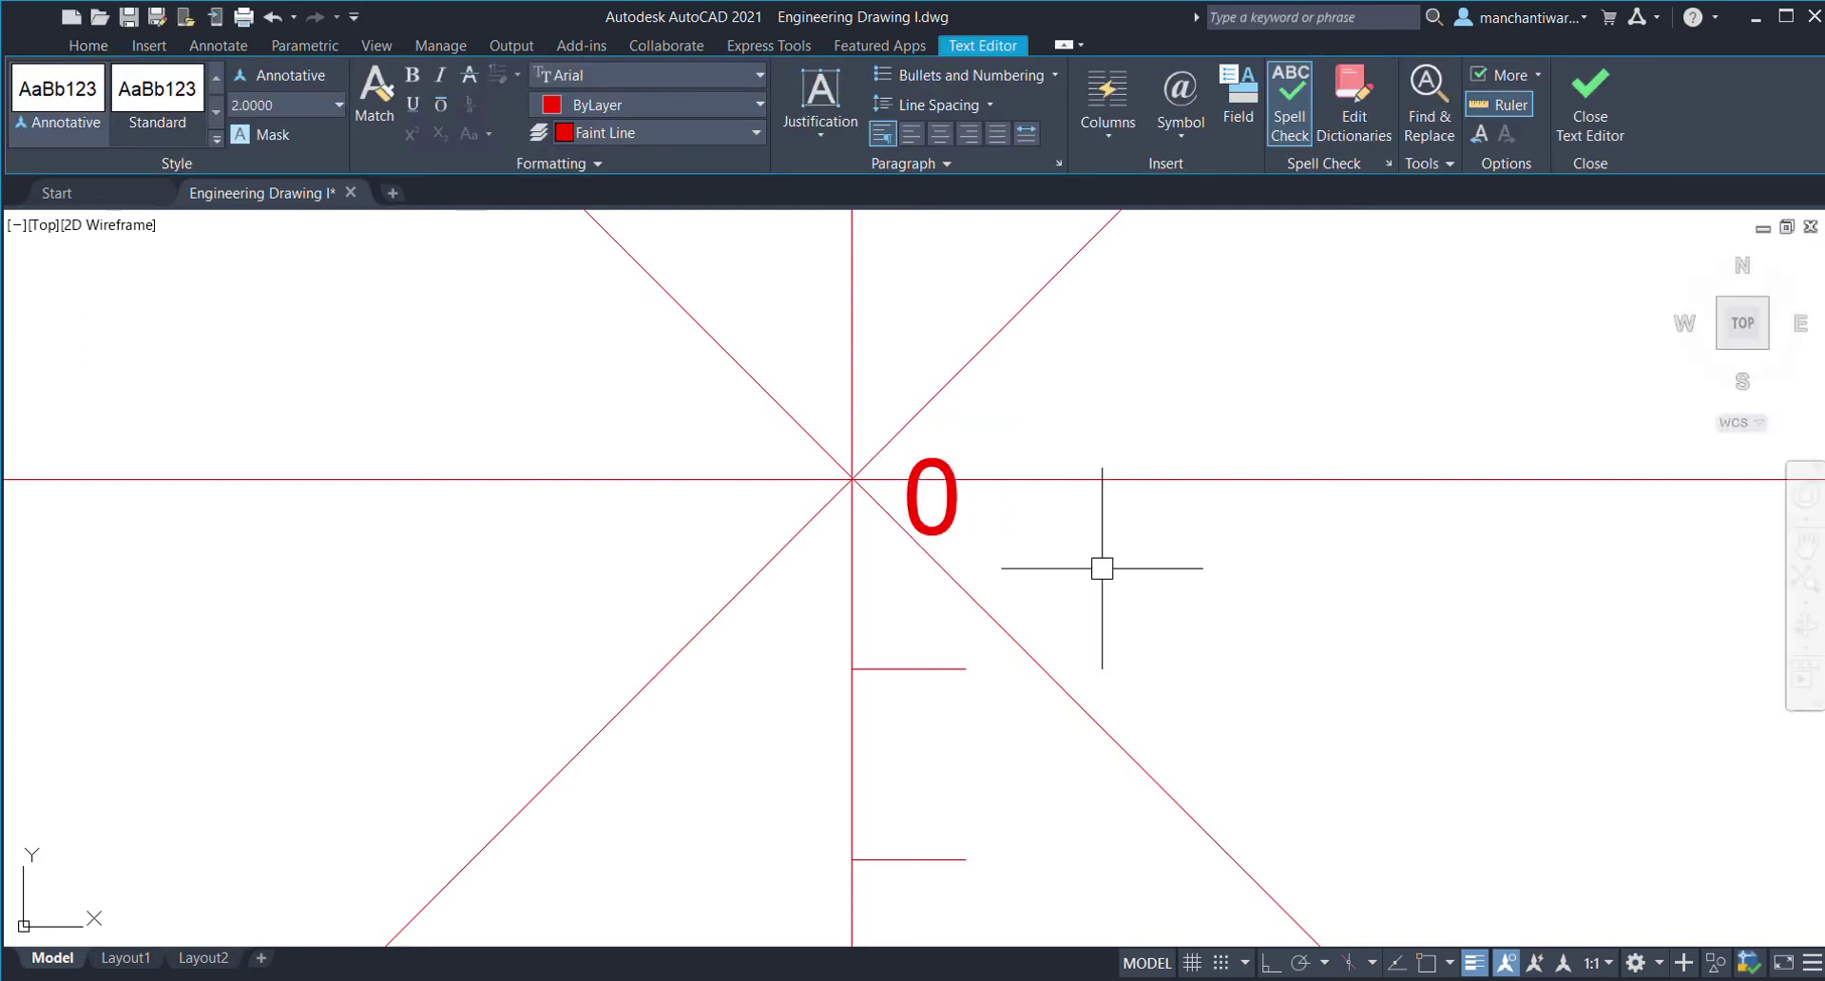
- Copy the 0 label beside each of the eight division ticks along the lower vertical radius
left_click(944, 512)
left_click(320, 107)
scroll(970, 531, "down", 1)
left_click(970, 531)
left_click(1005, 630)
middle_click_drag(1015, 663, 1014, 396)
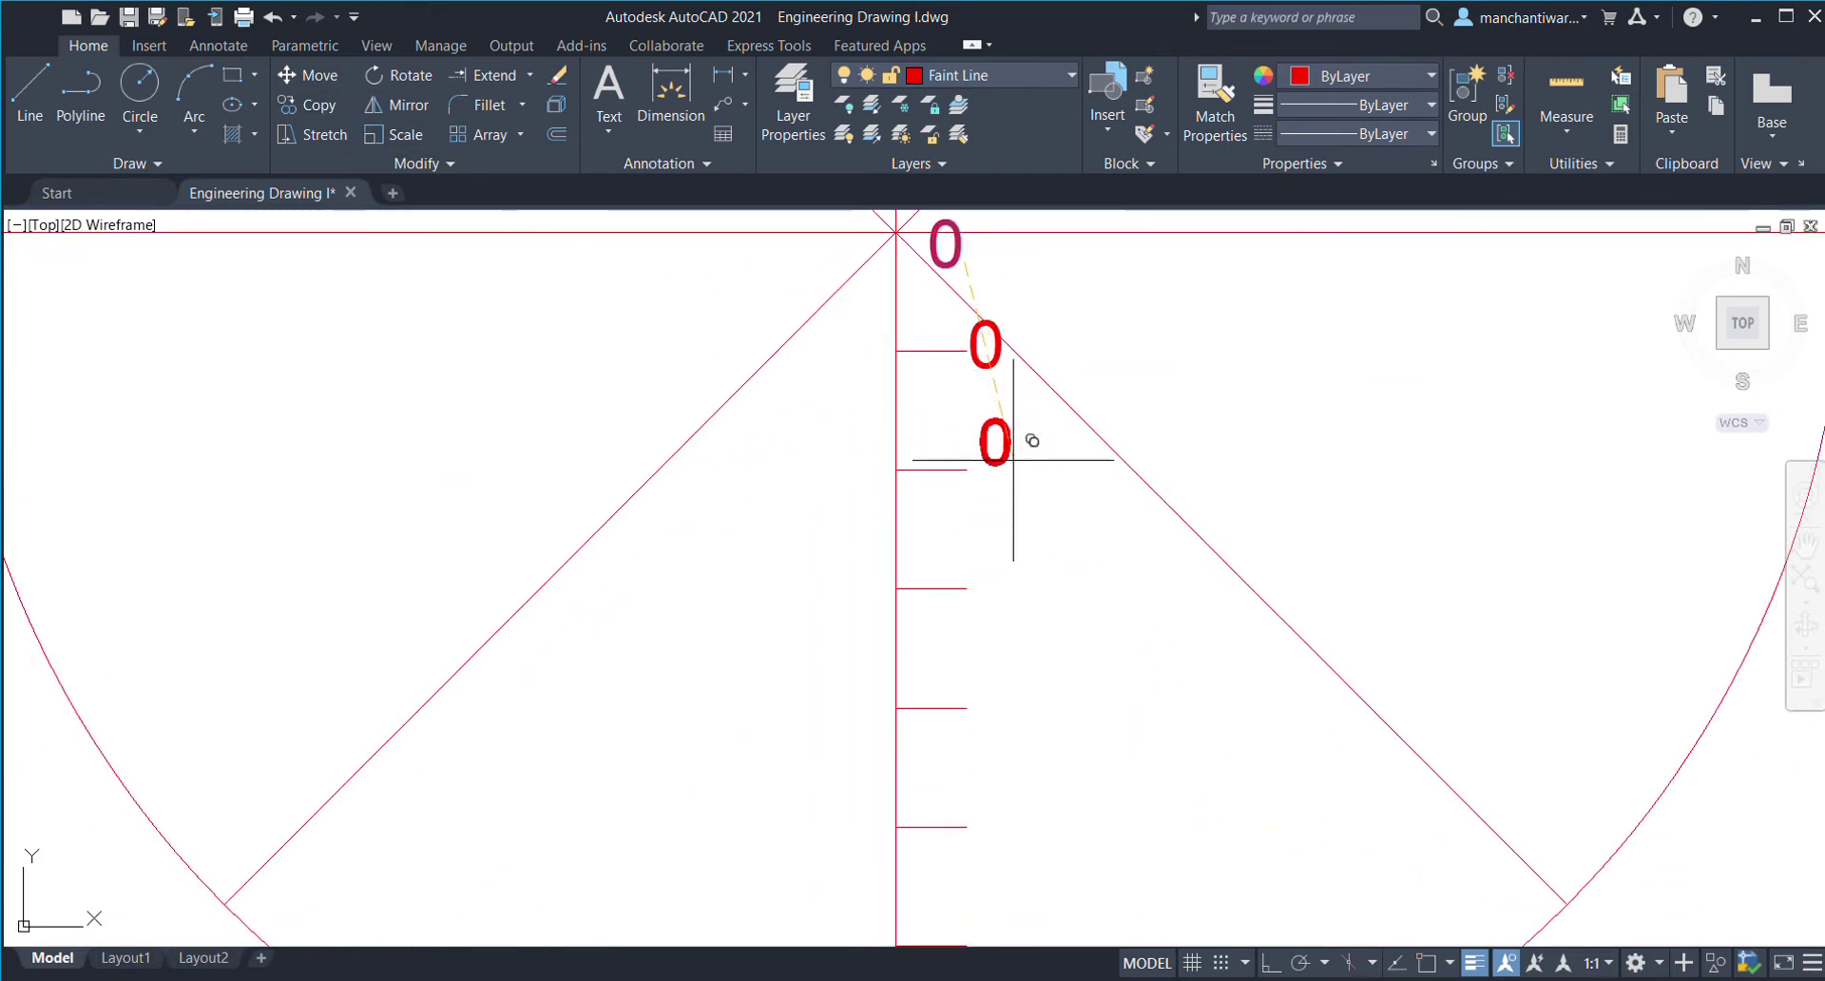
left_click(1008, 485)
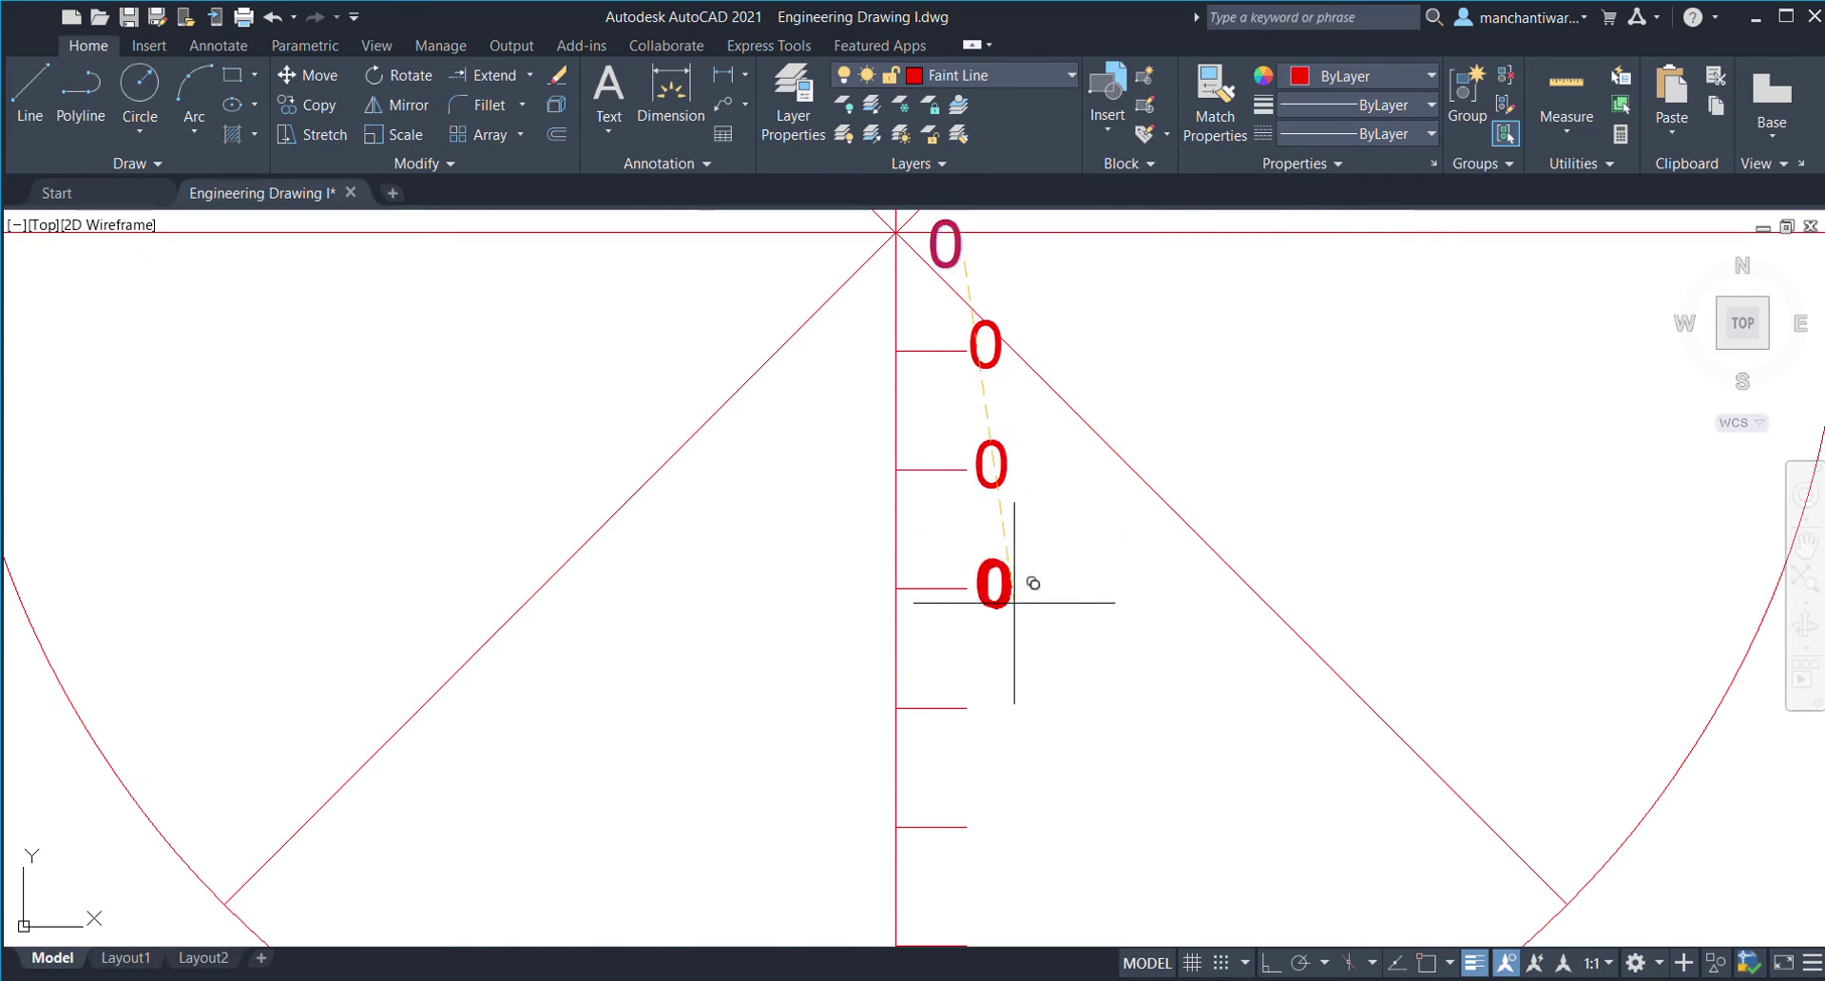
middle_click_drag(1014, 601, 1031, 316)
left_click(1029, 438)
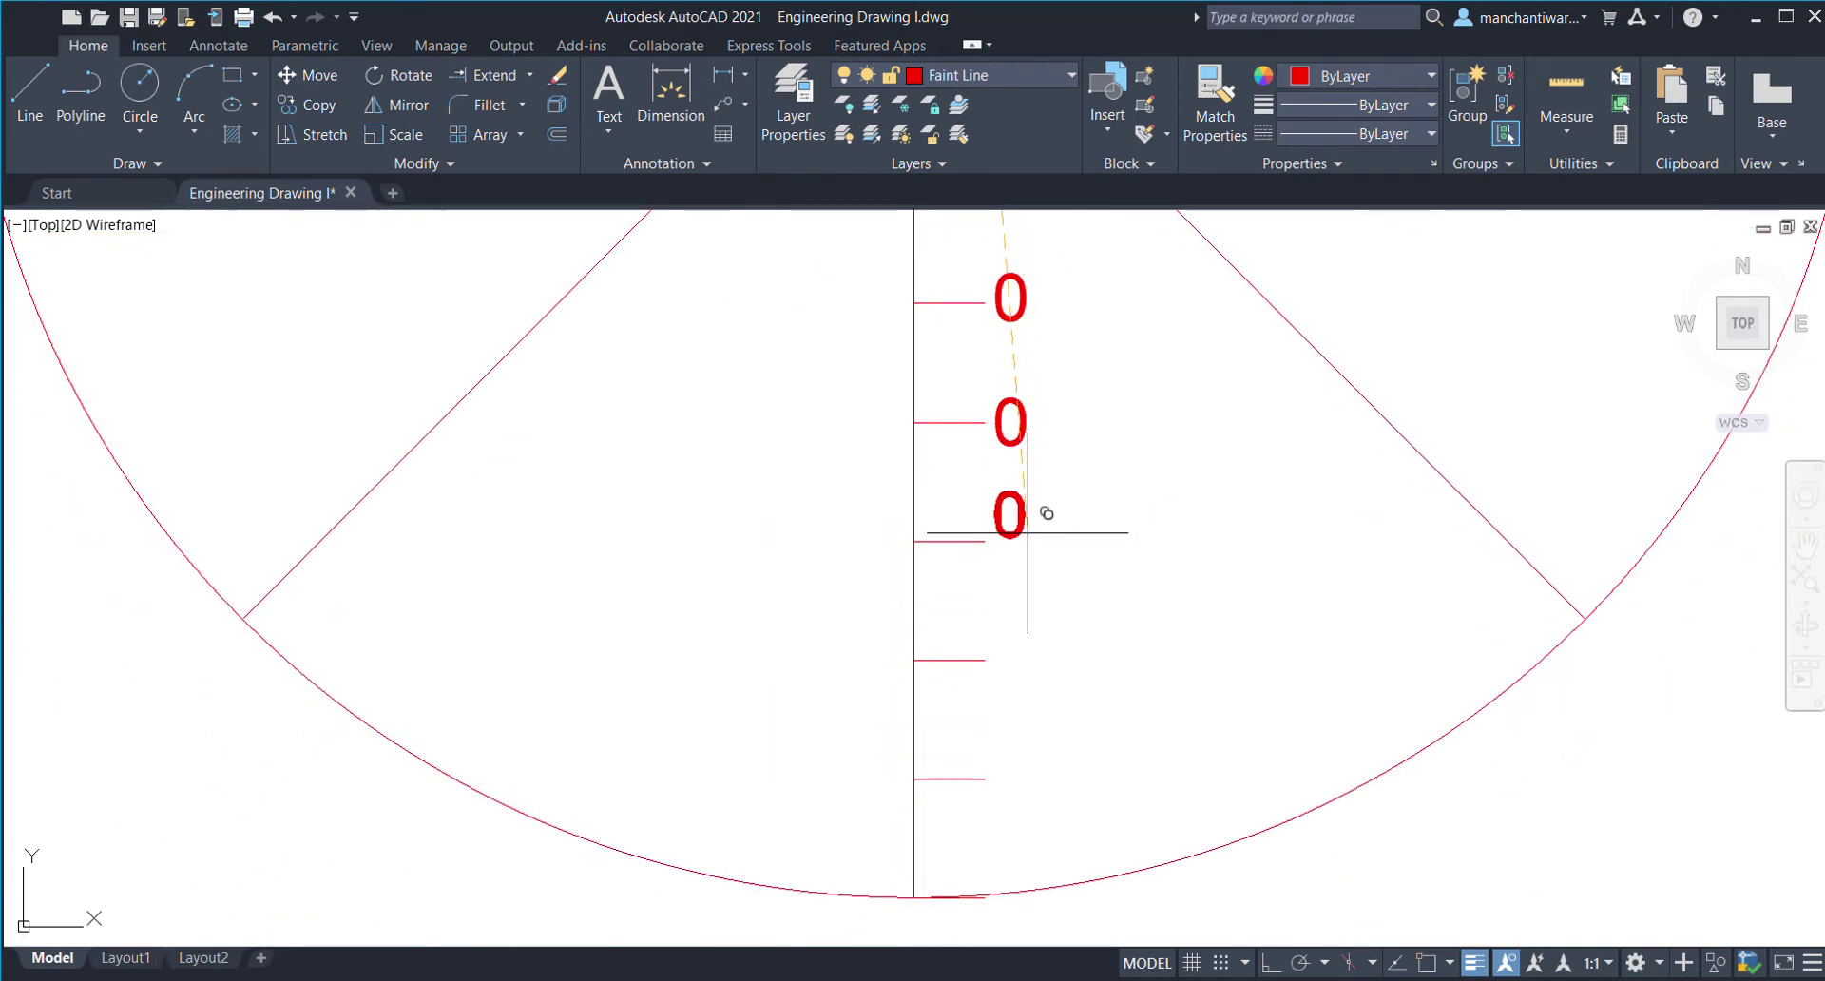
left_click(1027, 553)
middle_click_drag(1029, 673, 1050, 507)
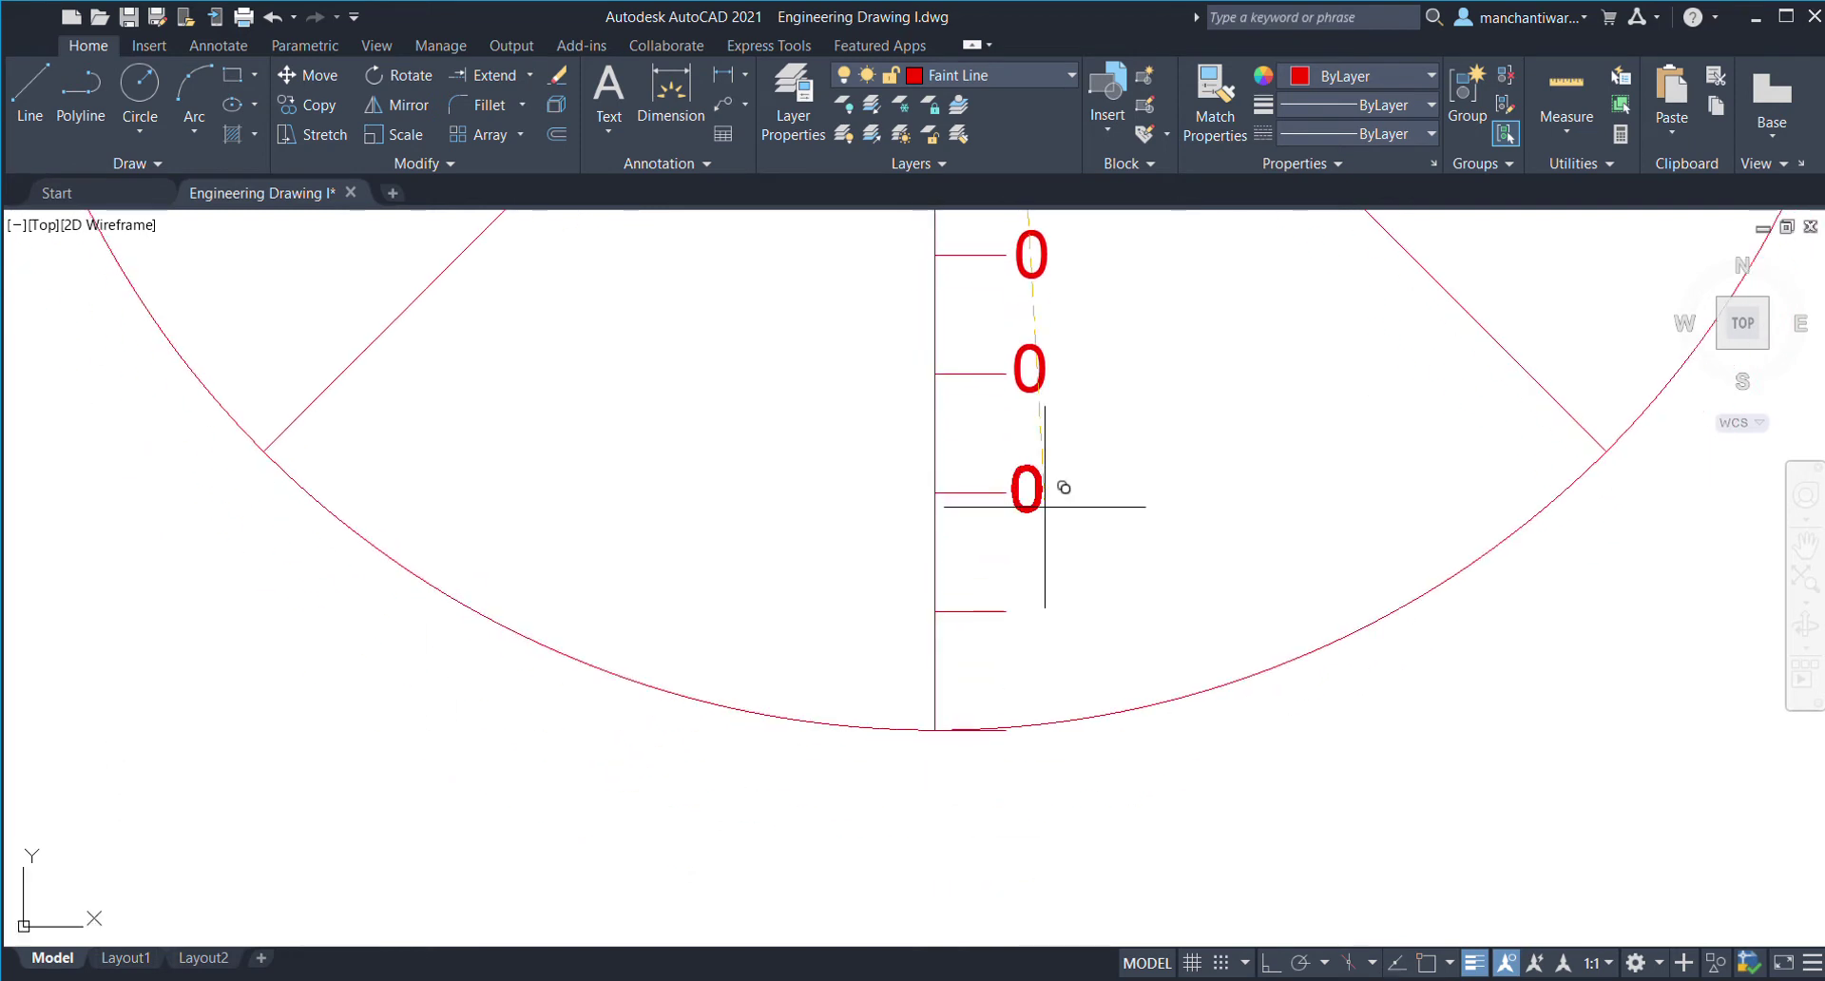
left_click(1051, 626)
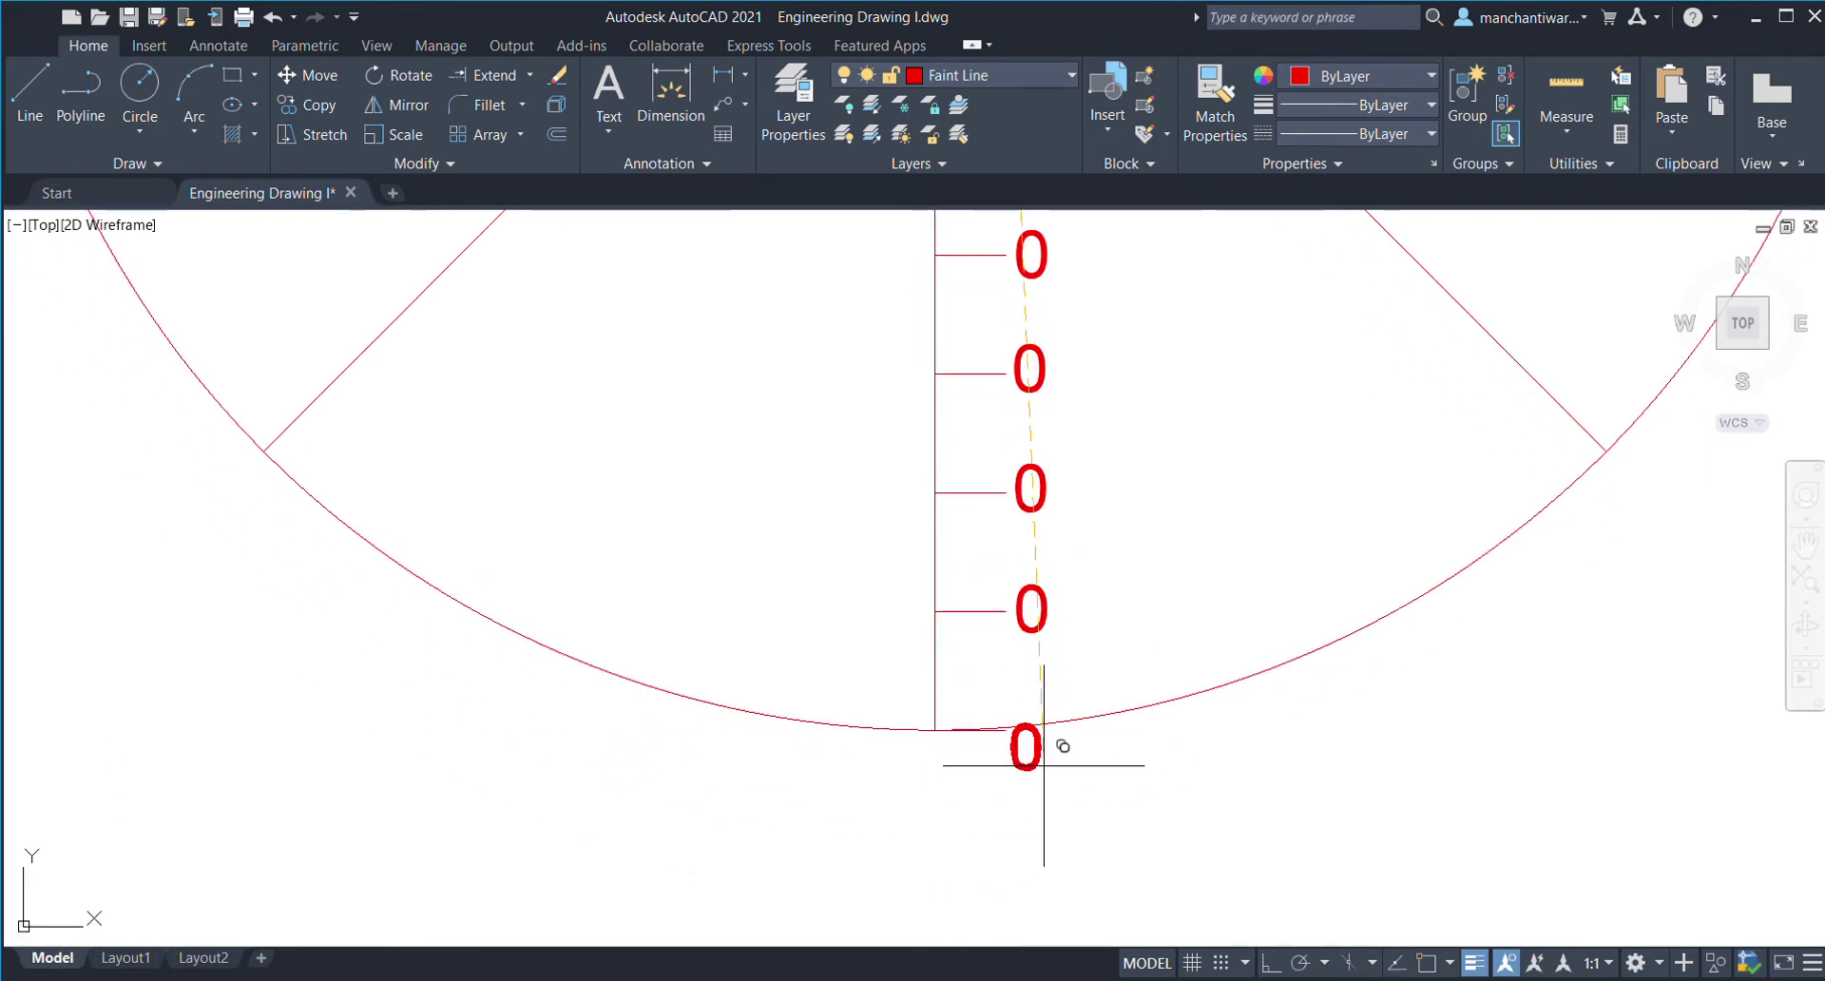
middle_click_drag(1111, 507, 989, 851)
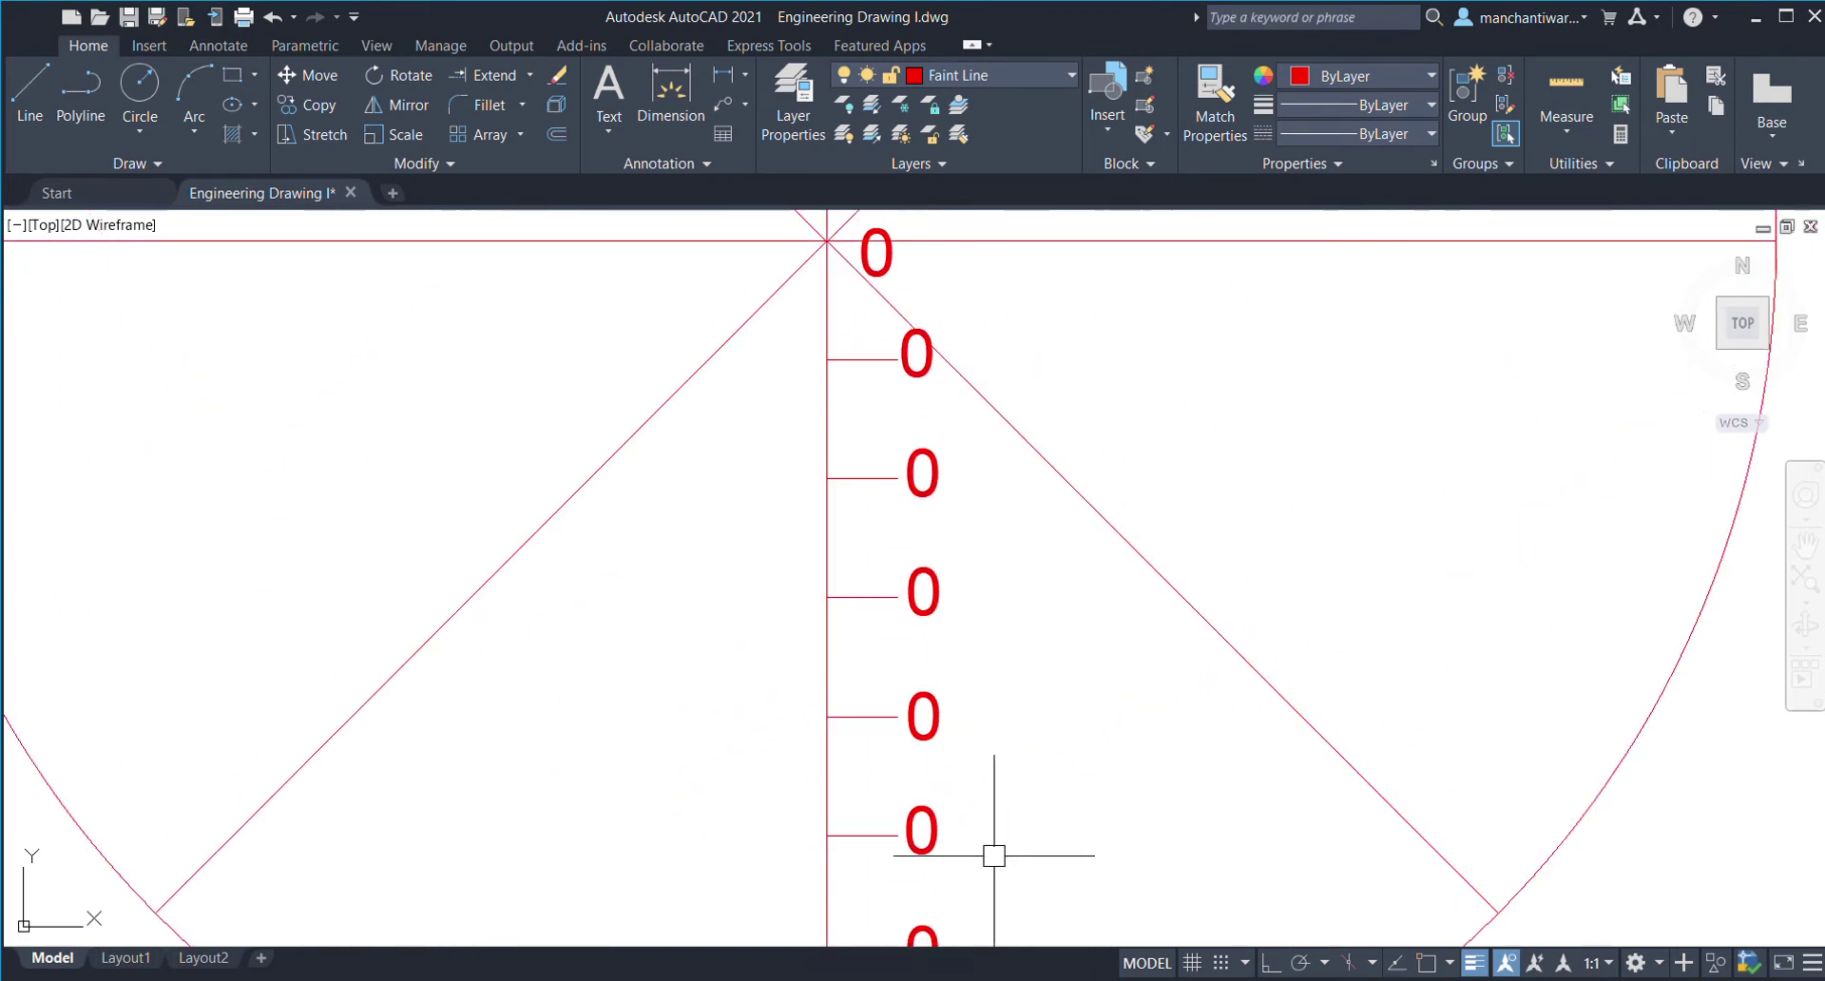
- Change the labels at the first and second ticks below the center to 1 and 2
scroll(989, 694, "down", 2)
double_click(941, 463)
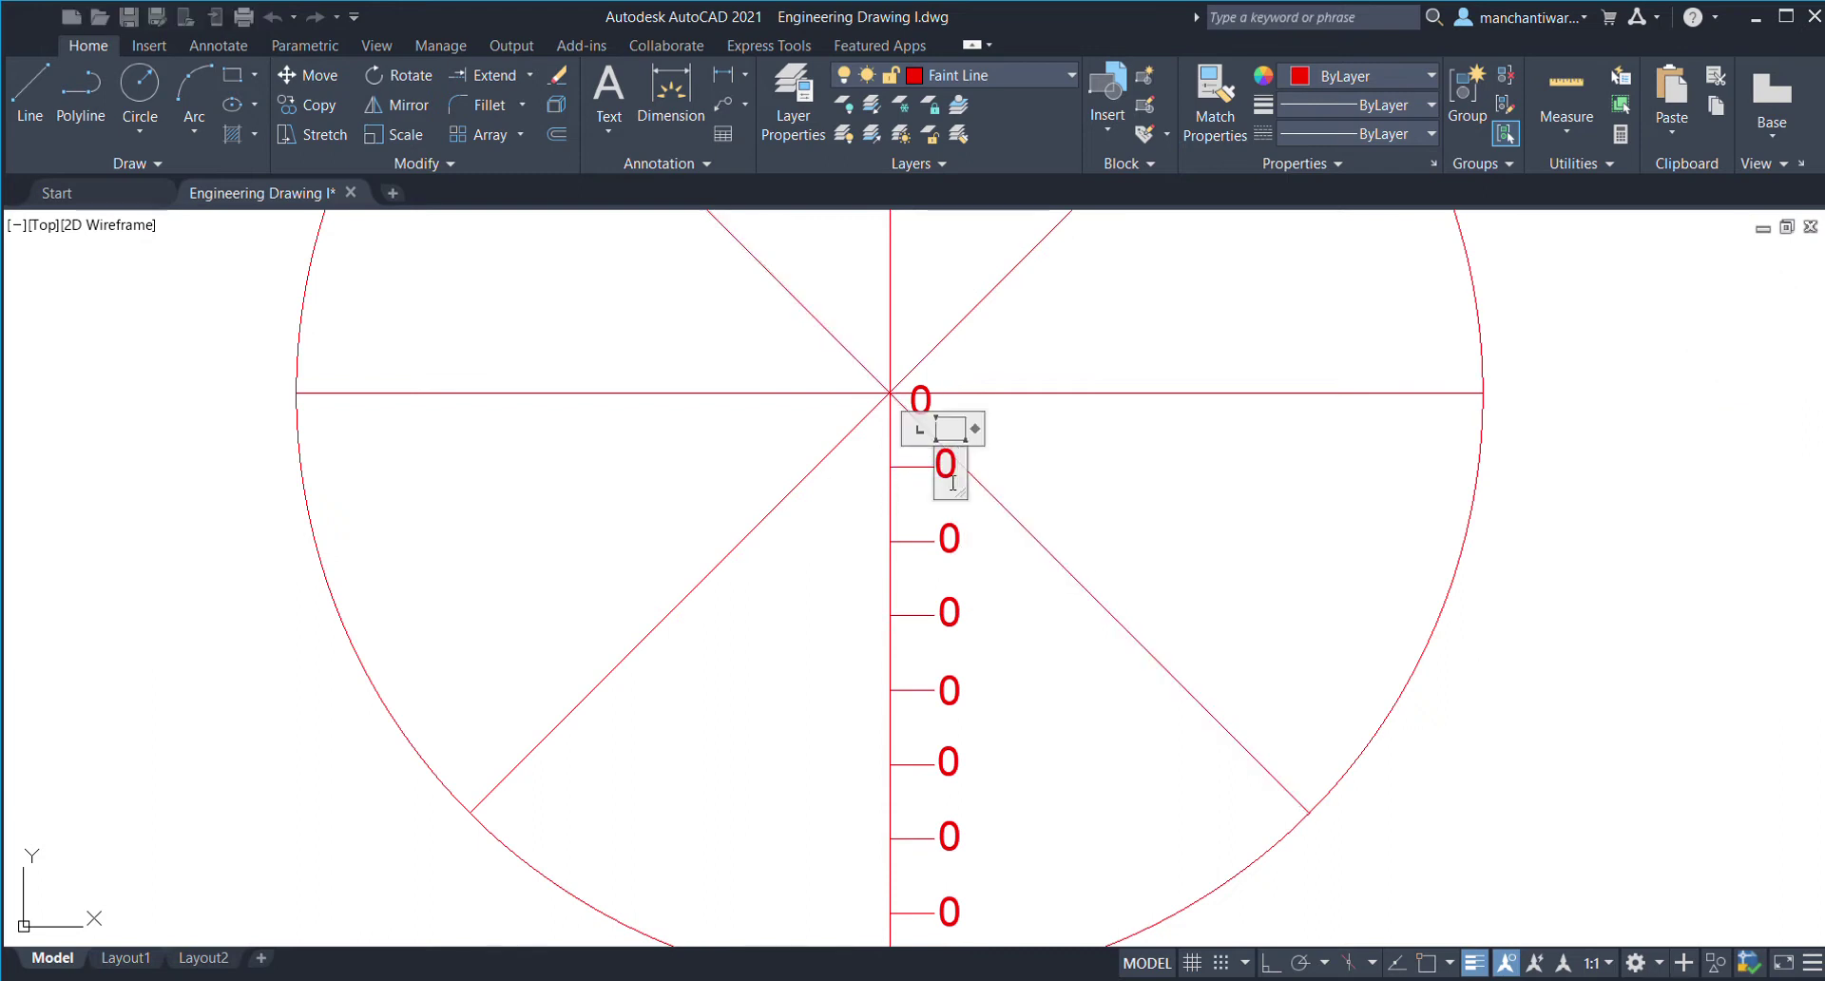
type("1")
left_click(989, 575)
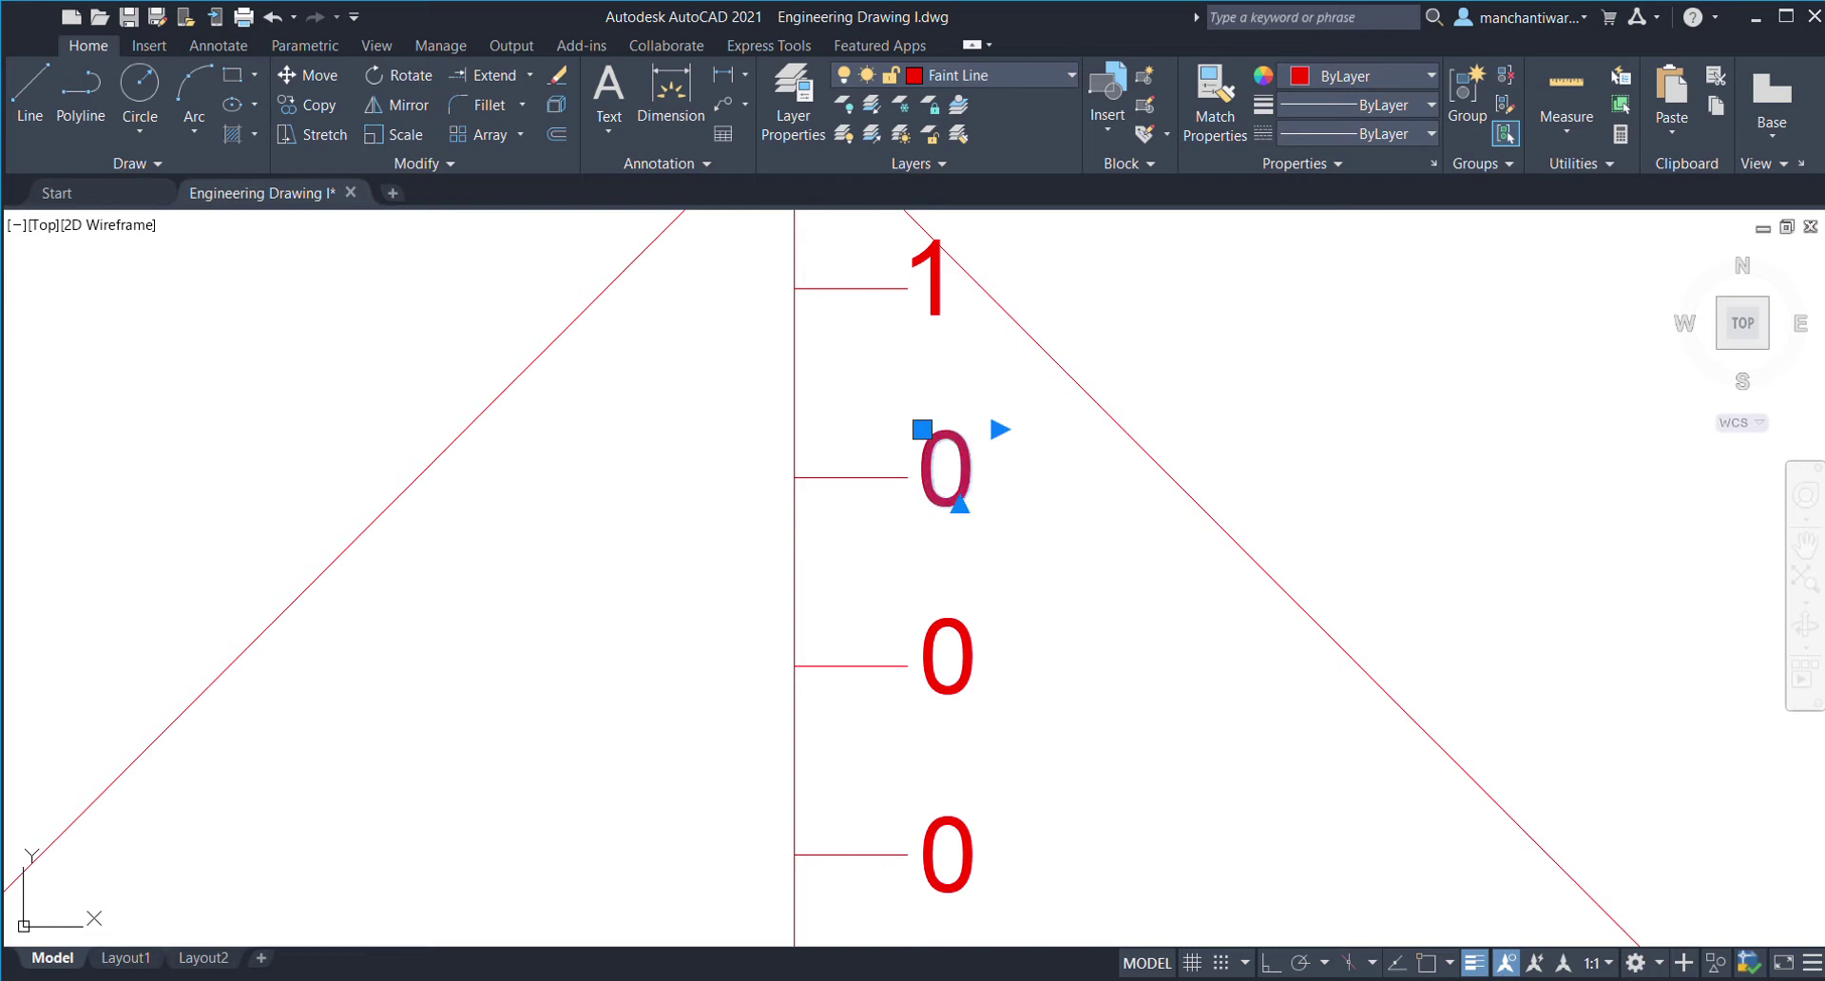
double_click(946, 471)
type("2")
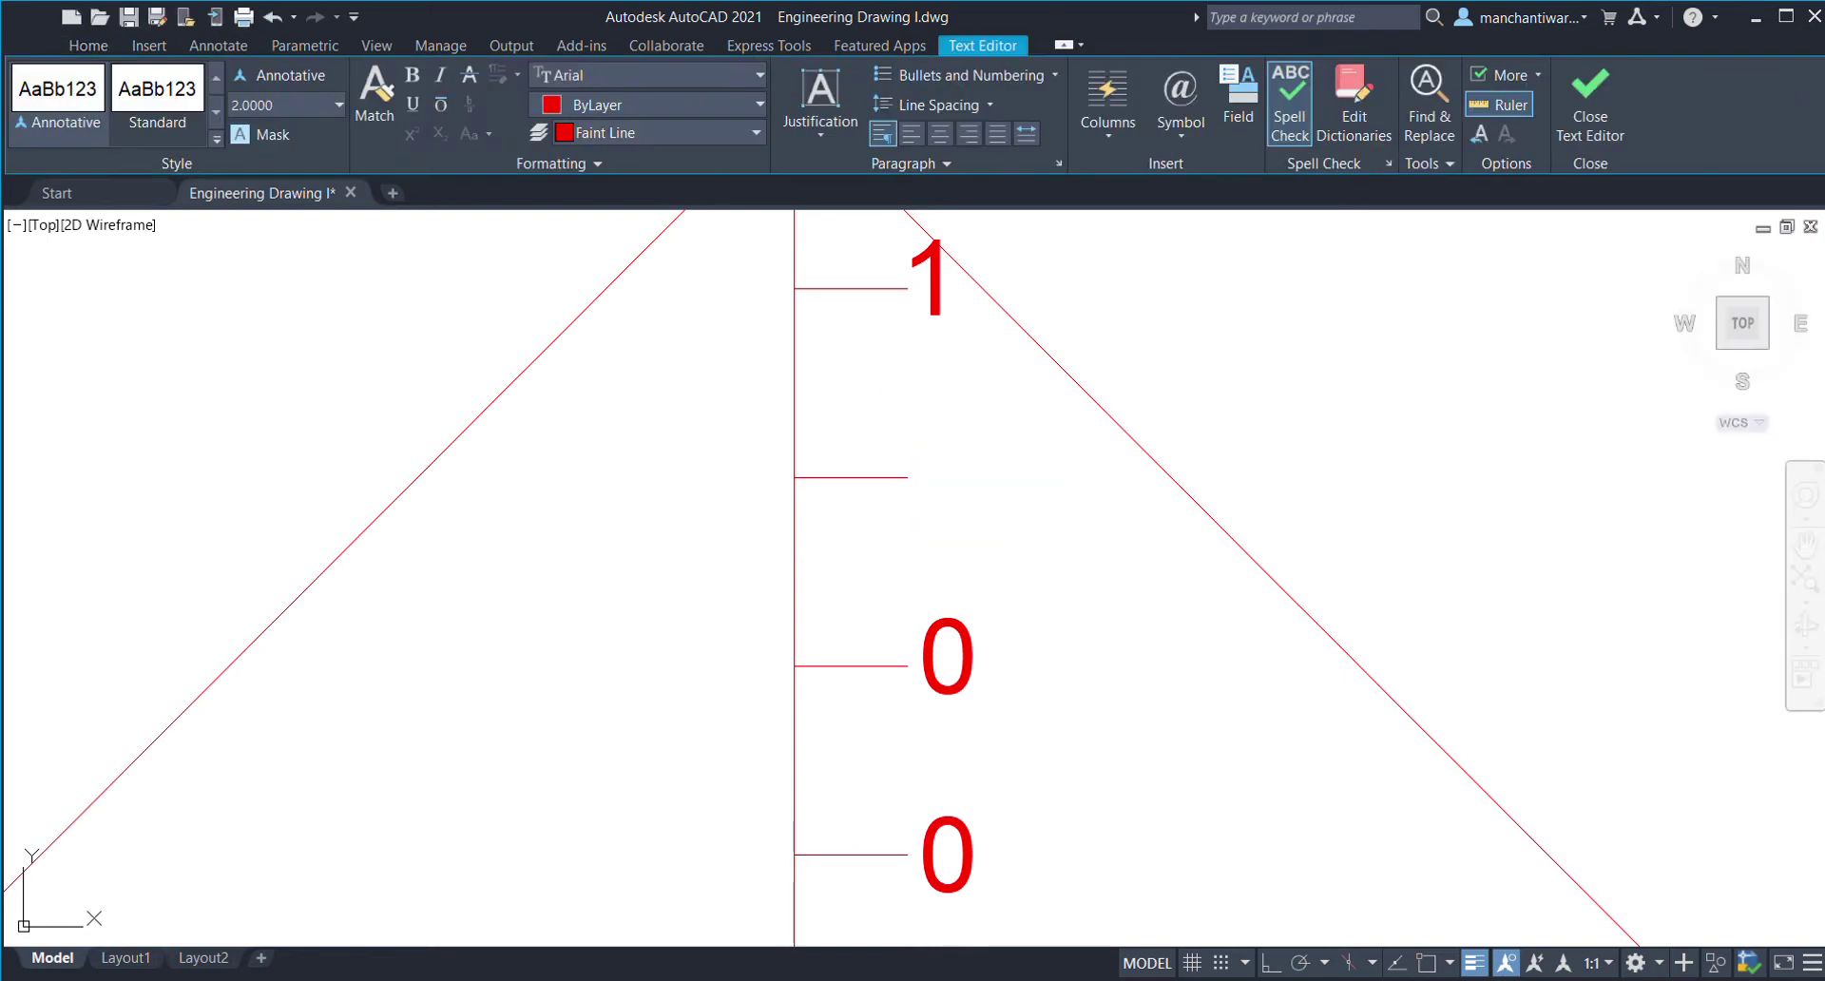
left_click(1075, 619)
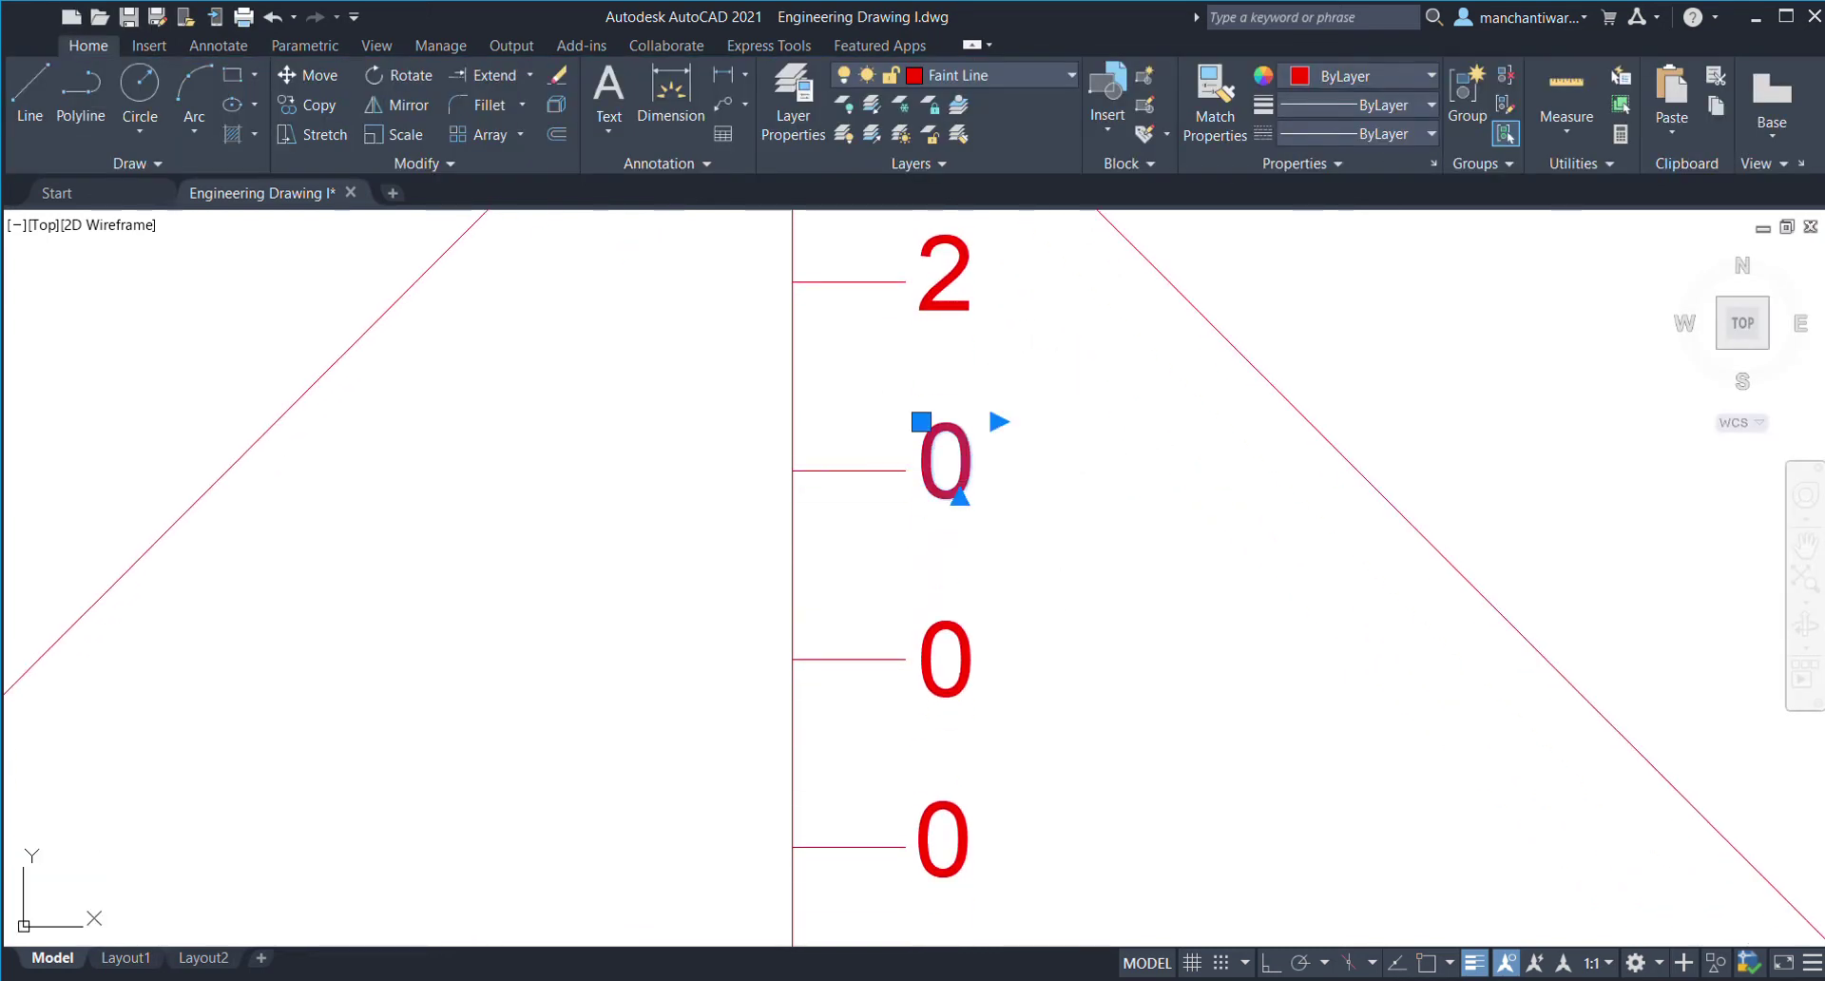
- Change the labels at the third and fourth ticks below the center to 3 and 4
double_click(946, 471)
type("3")
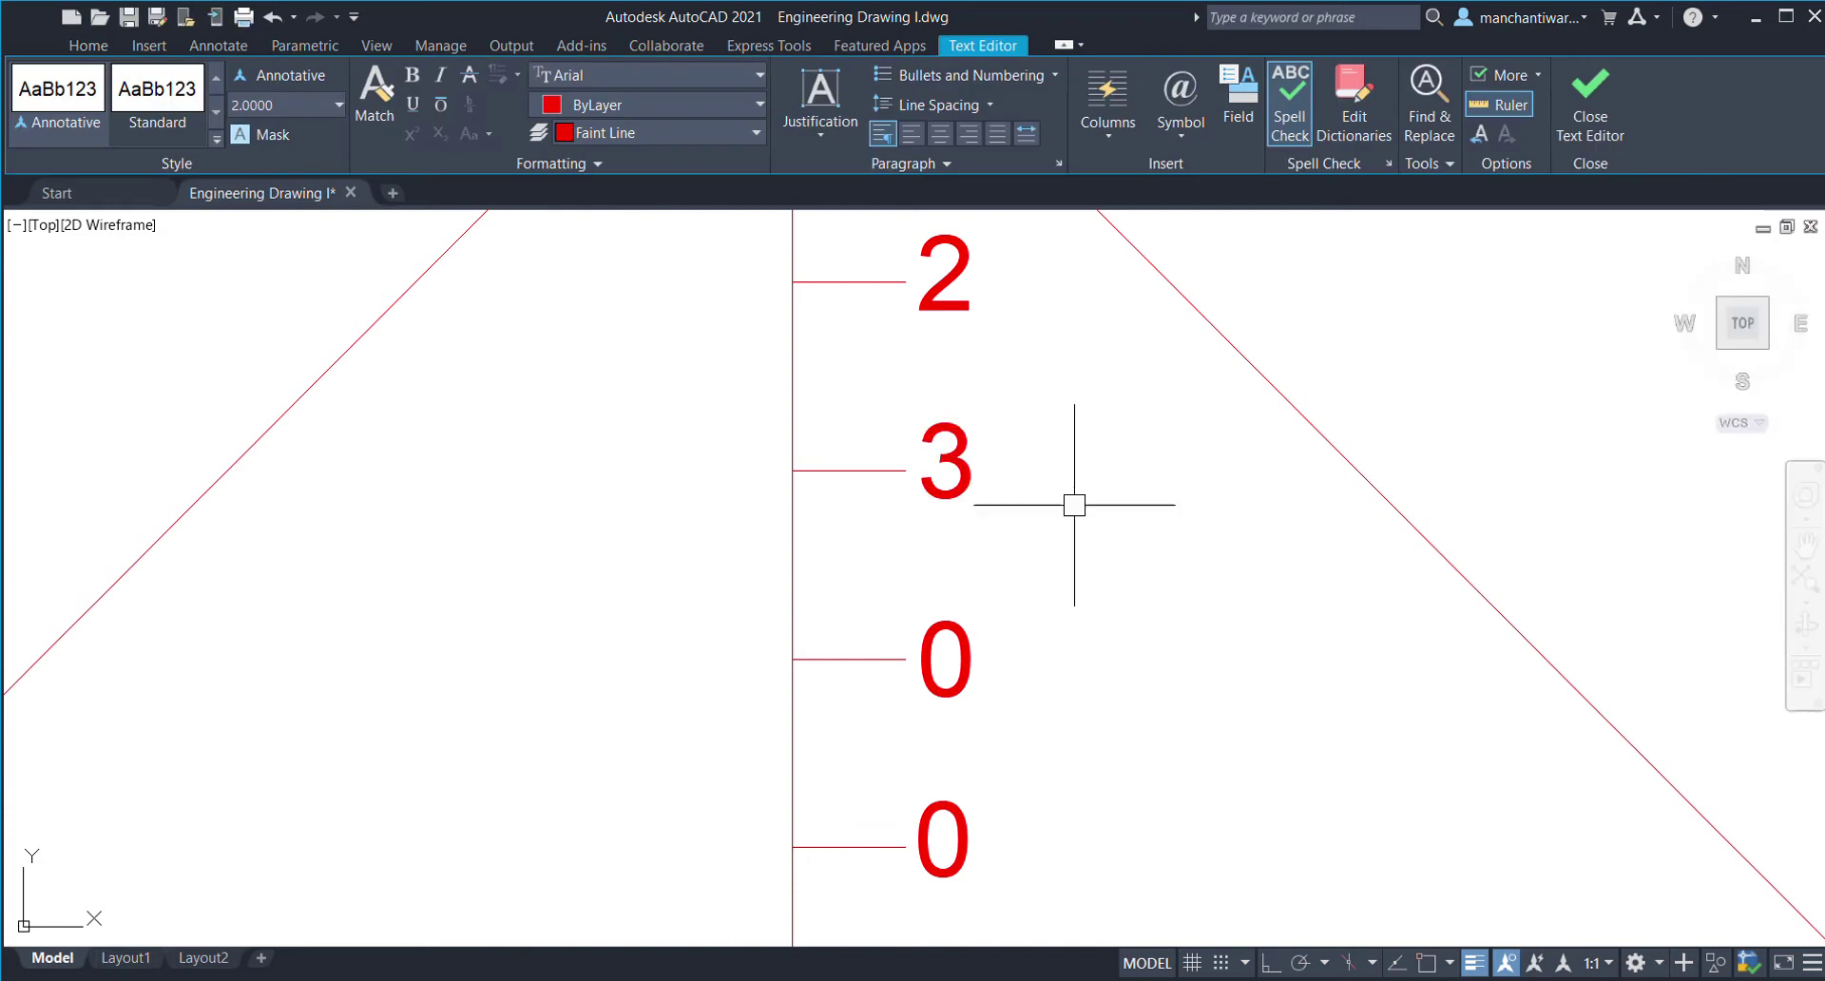
left_click(1075, 505)
double_click(955, 466)
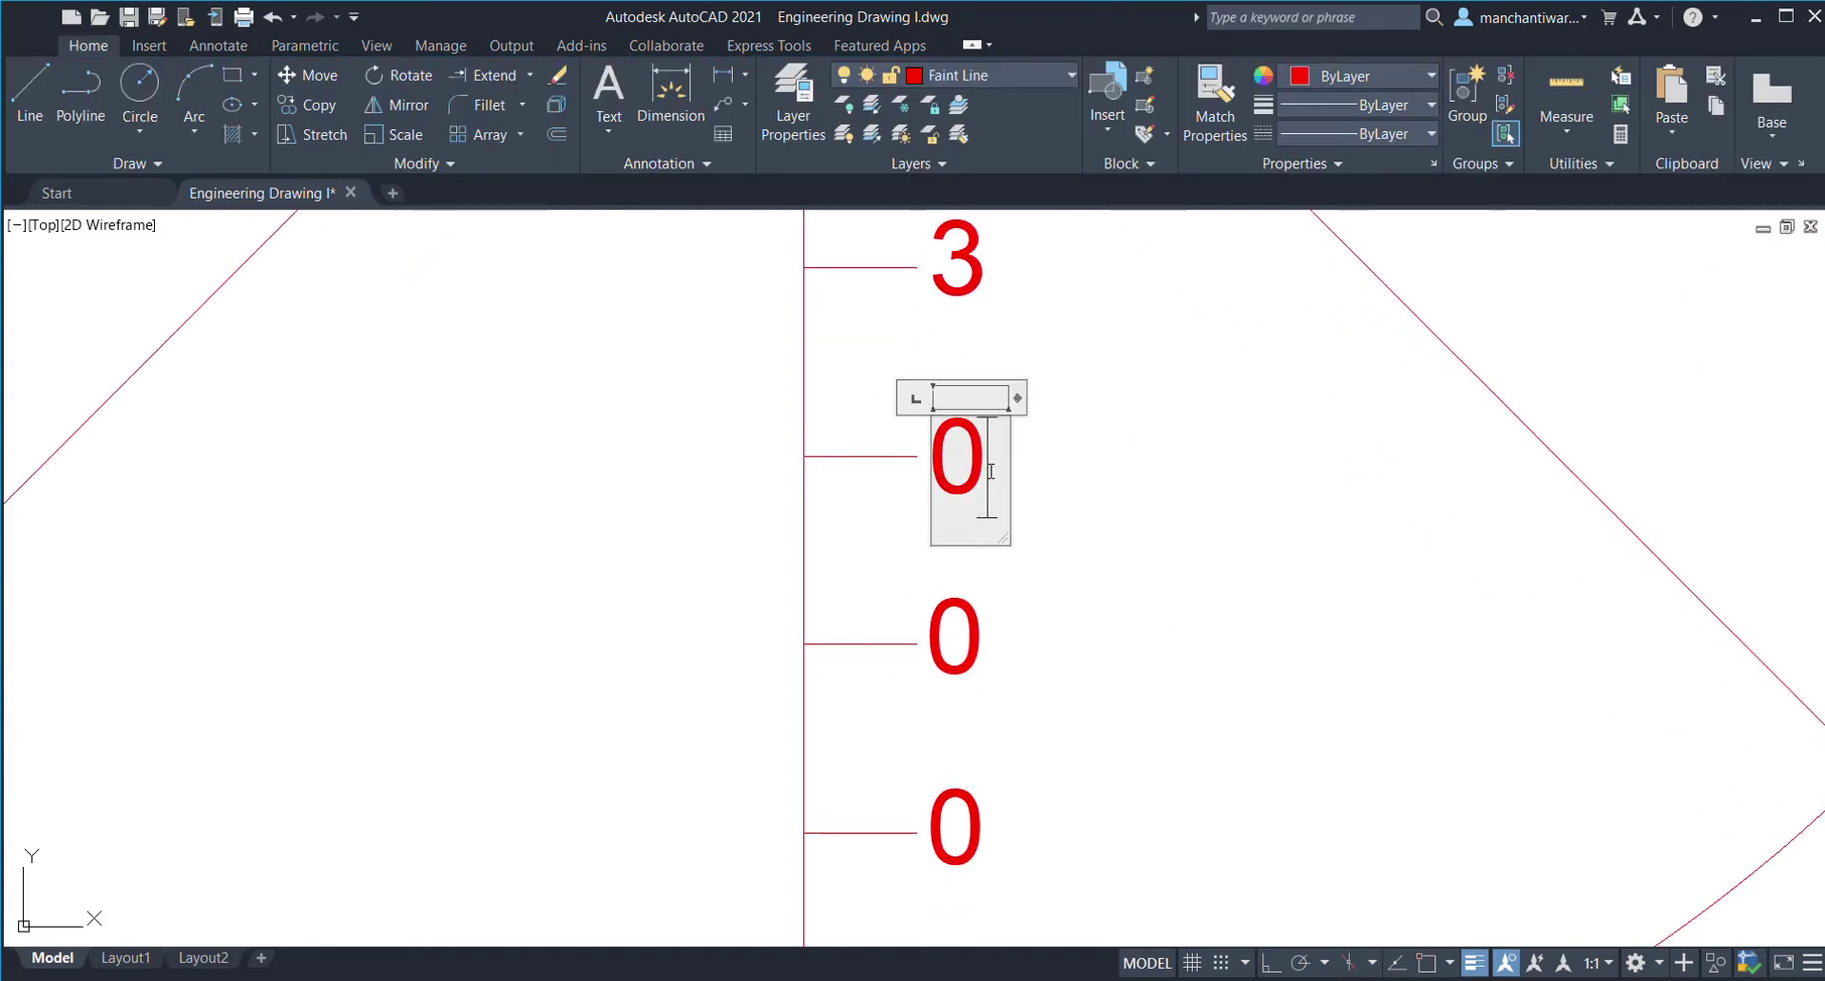
type("4")
left_click(1104, 490)
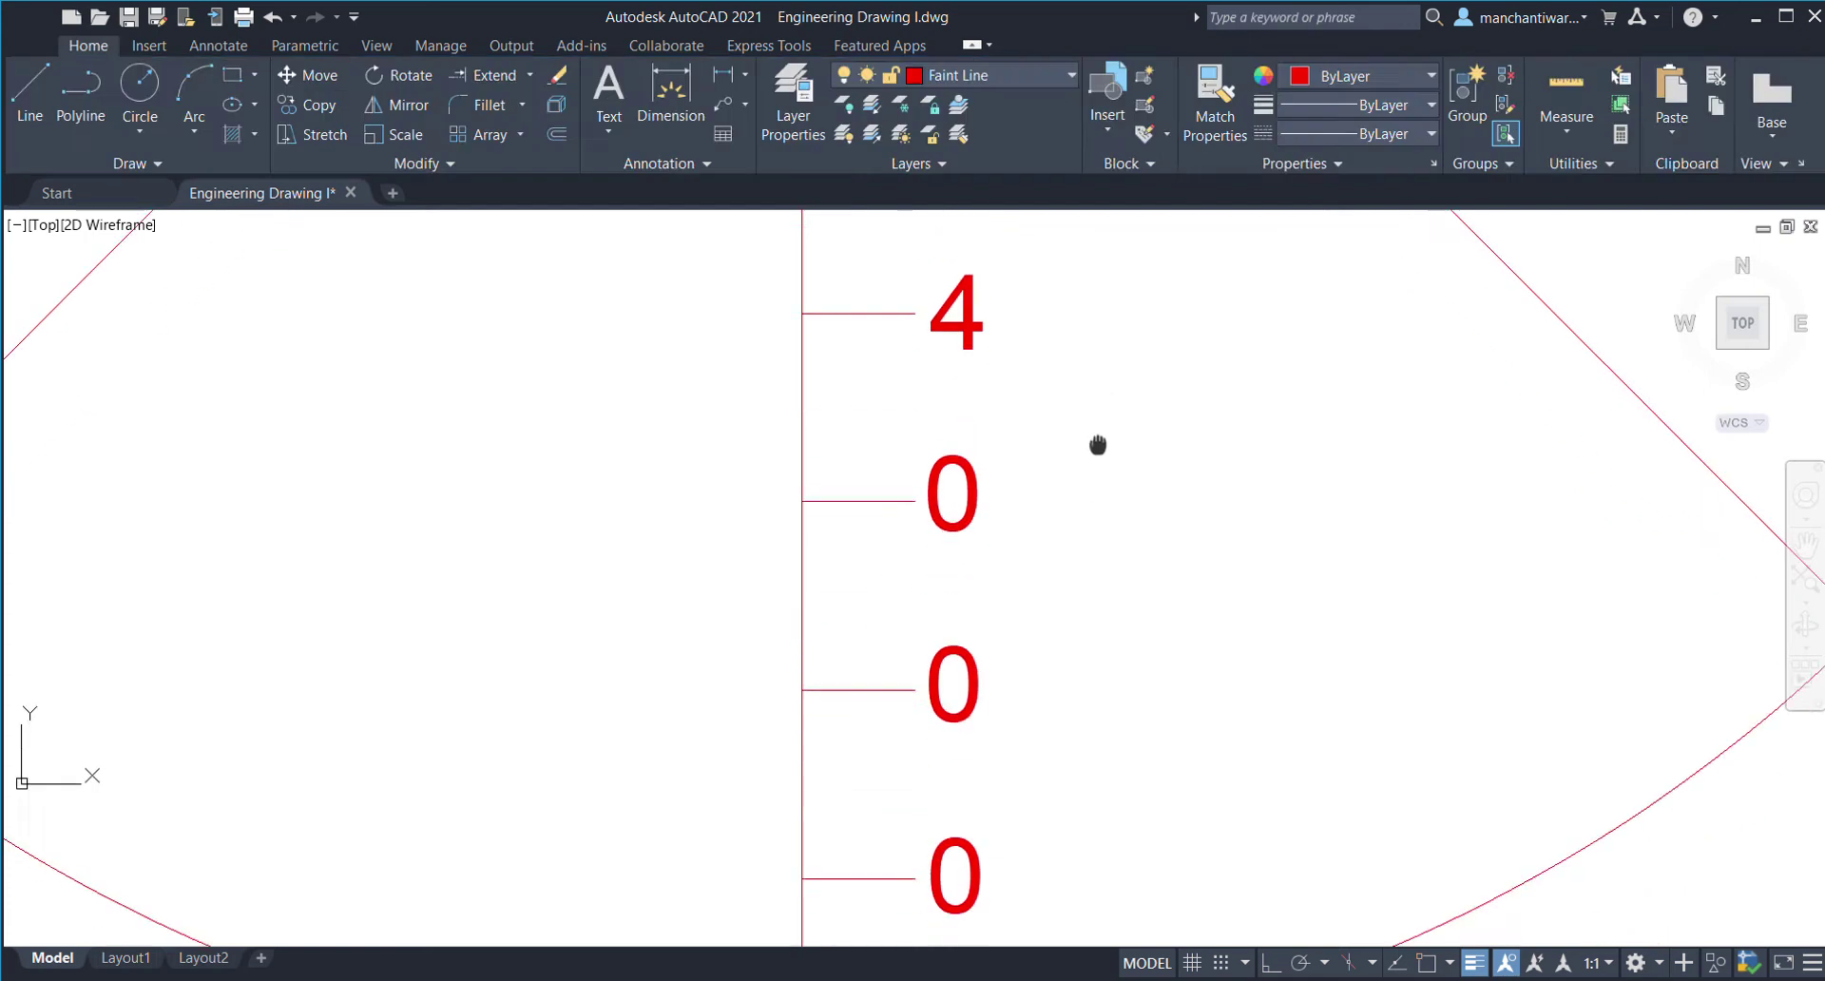
- Change the labels at the fifth and sixth ticks below the center to 5 and 6
double_click(954, 452)
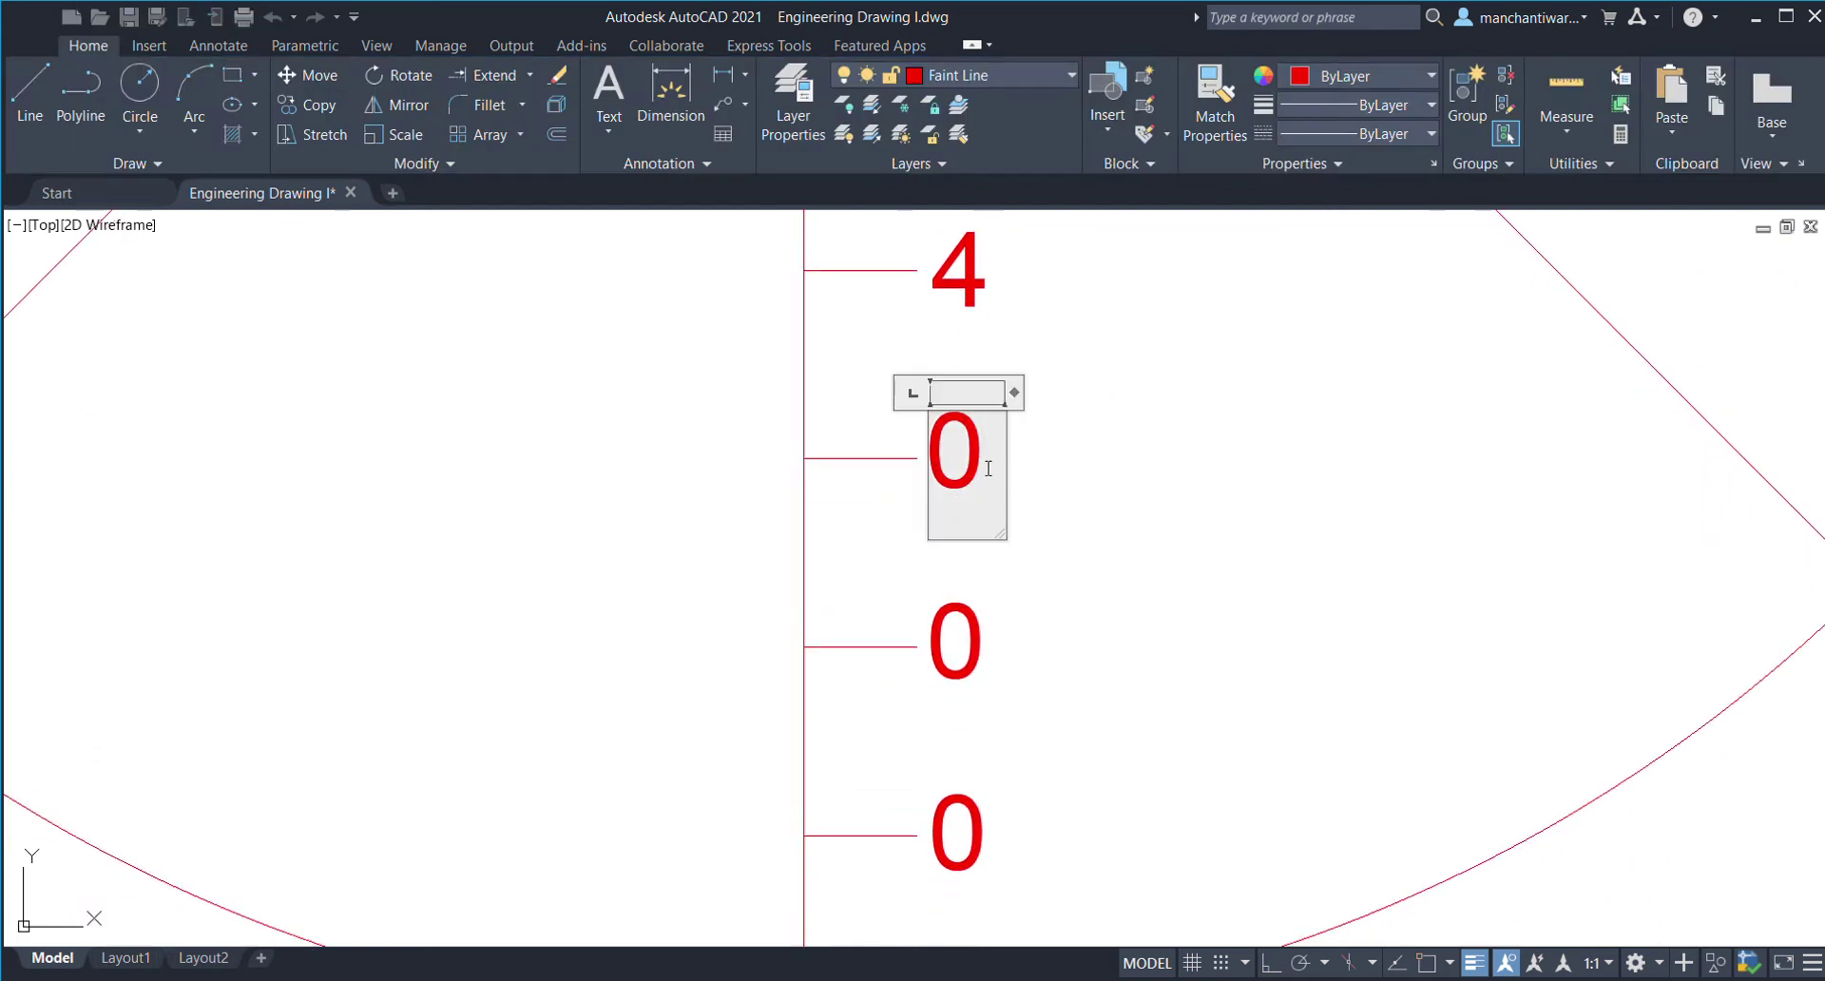
type("5")
double_click(1039, 473)
type("5")
left_click(1170, 489)
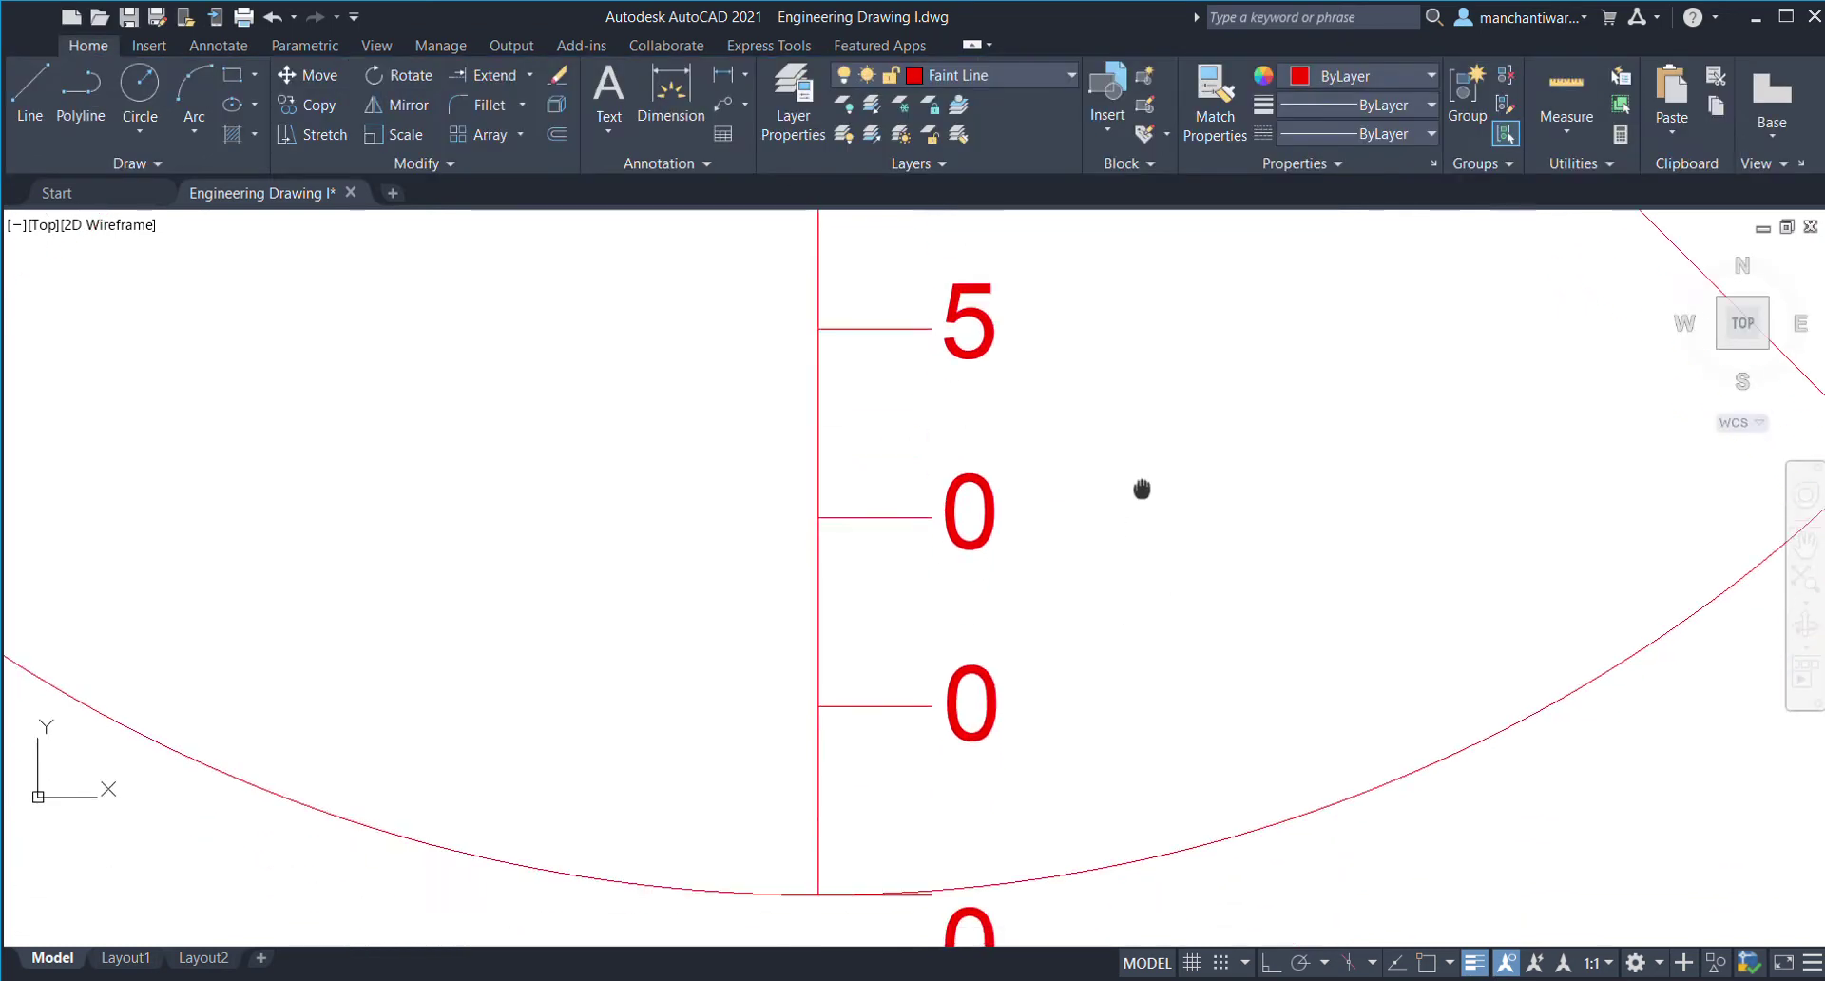
double_click(1009, 485)
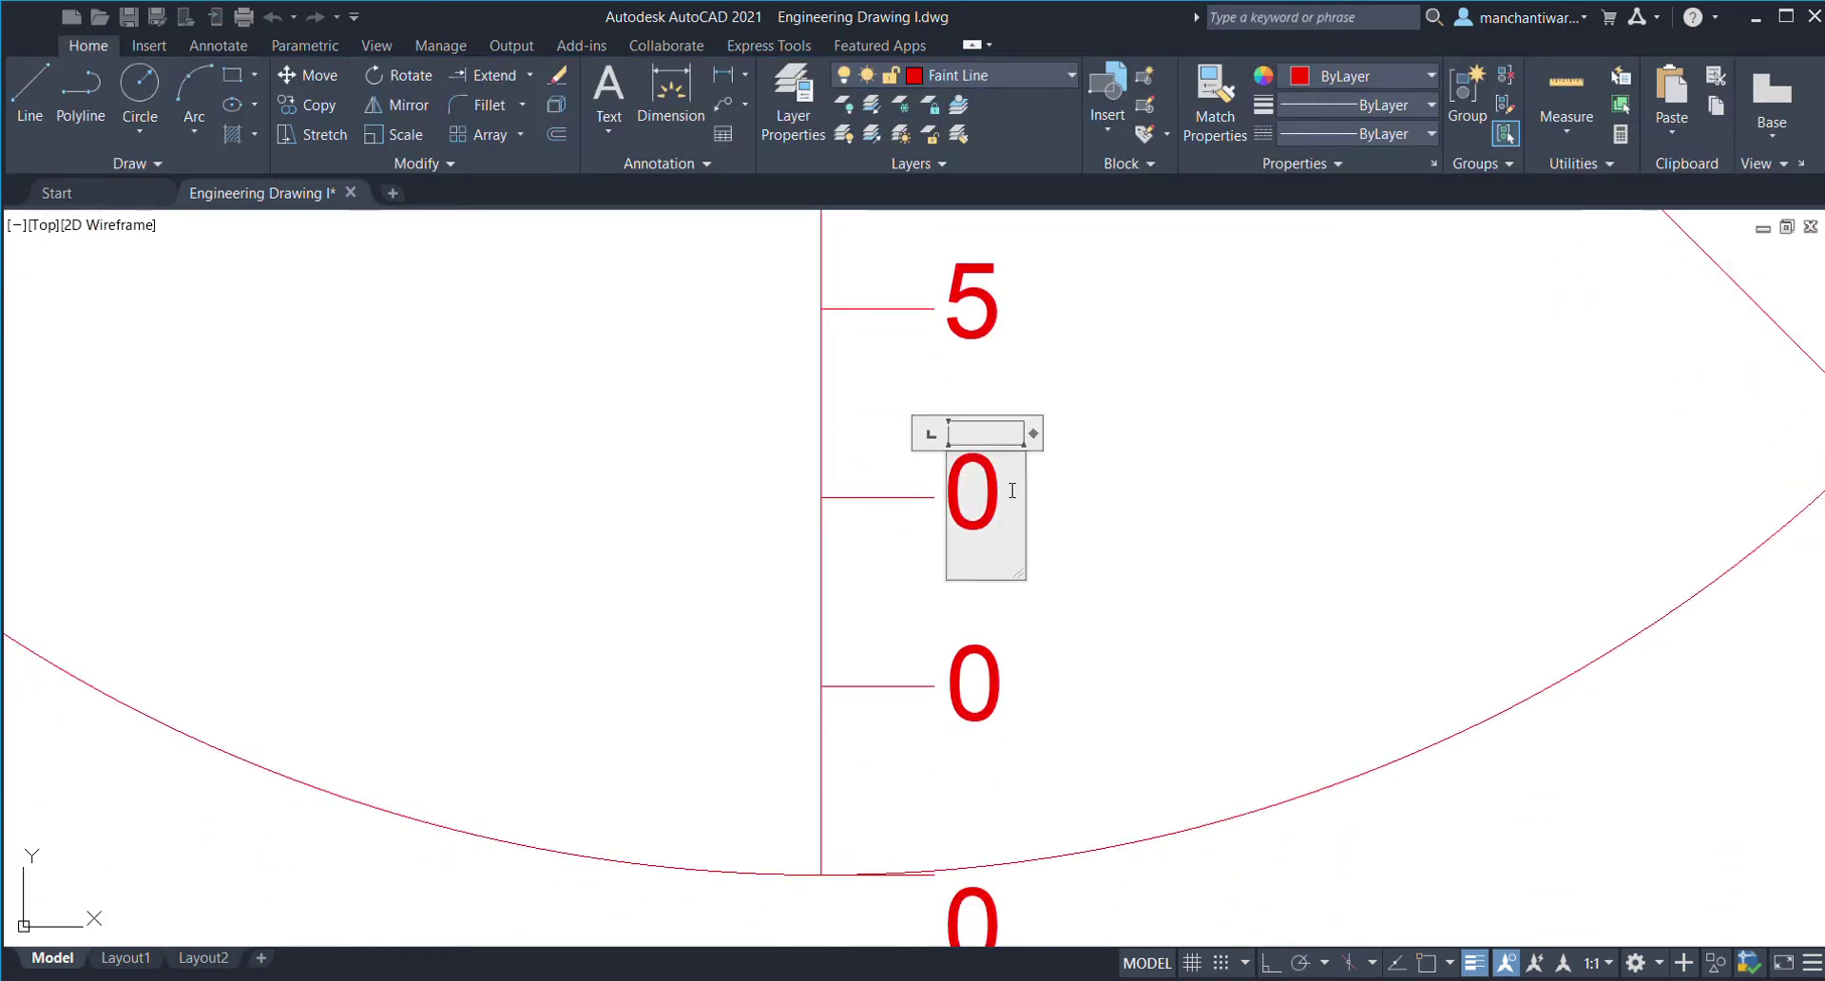
type("6")
left_click(1124, 505)
middle_click_drag(1111, 596, 1155, 382)
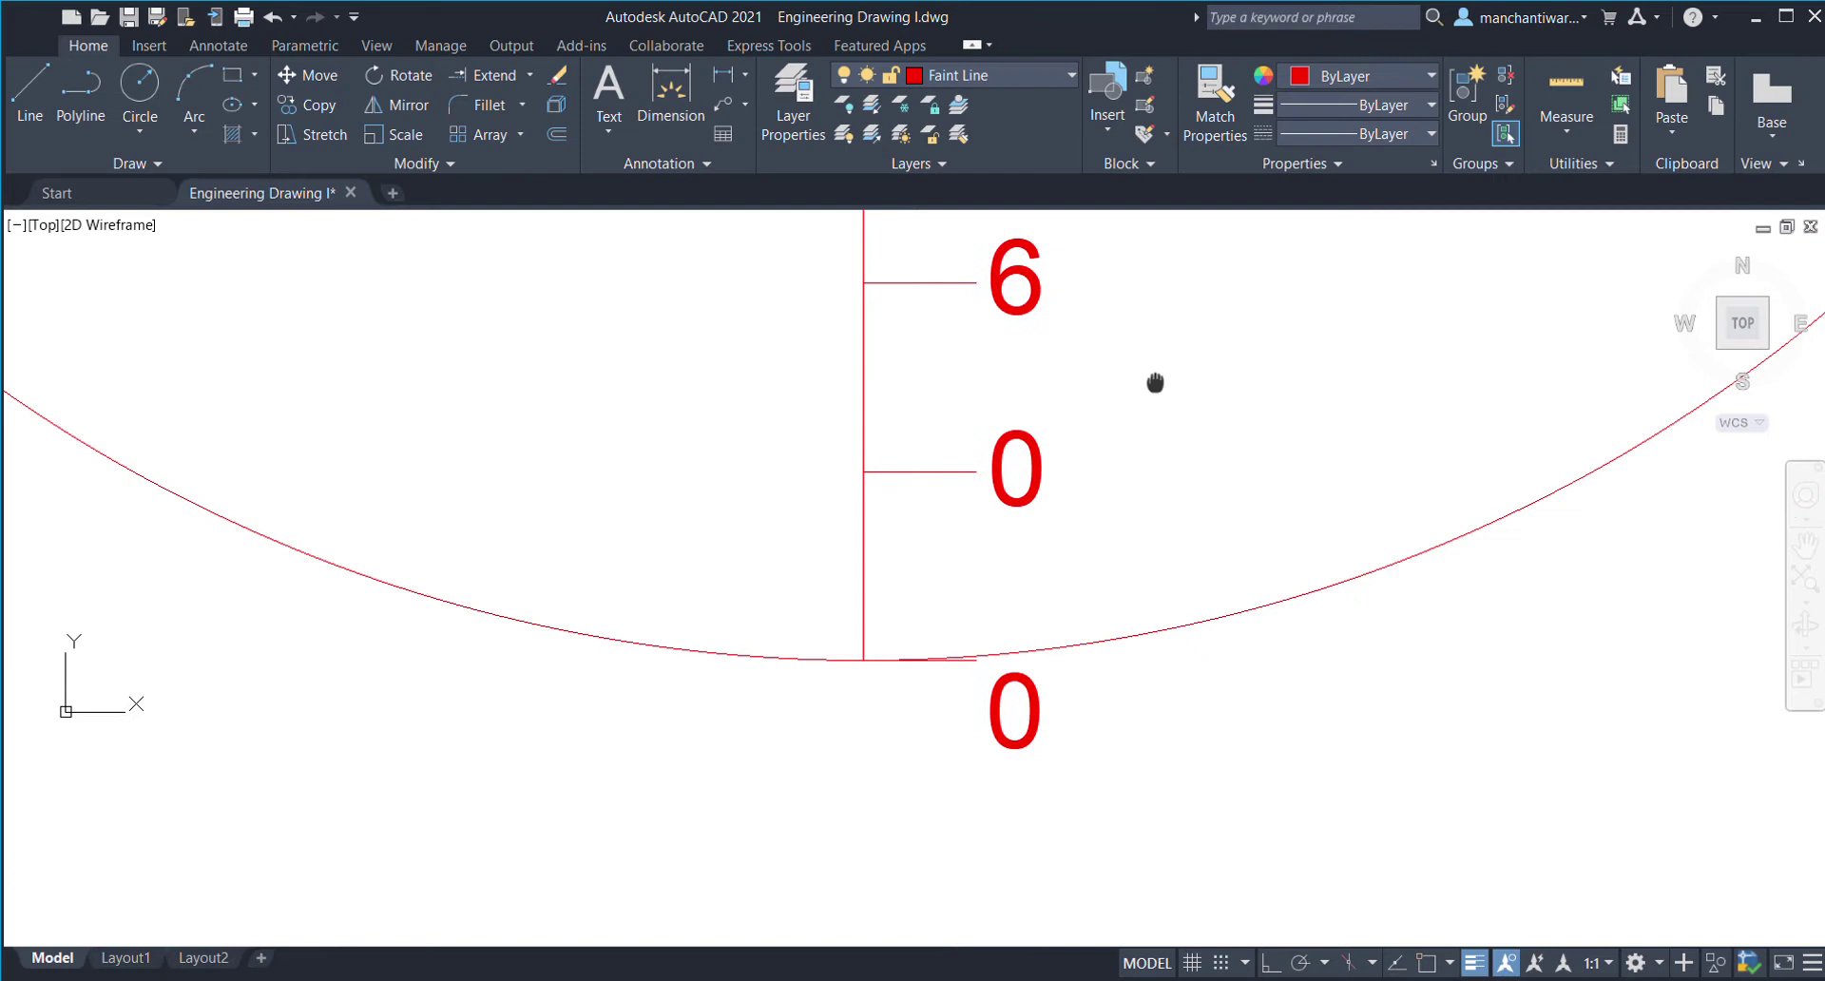
- Change the labels at the seventh and eighth ticks below the center to 7 and 8
left_click(1033, 466)
double_click(1017, 478)
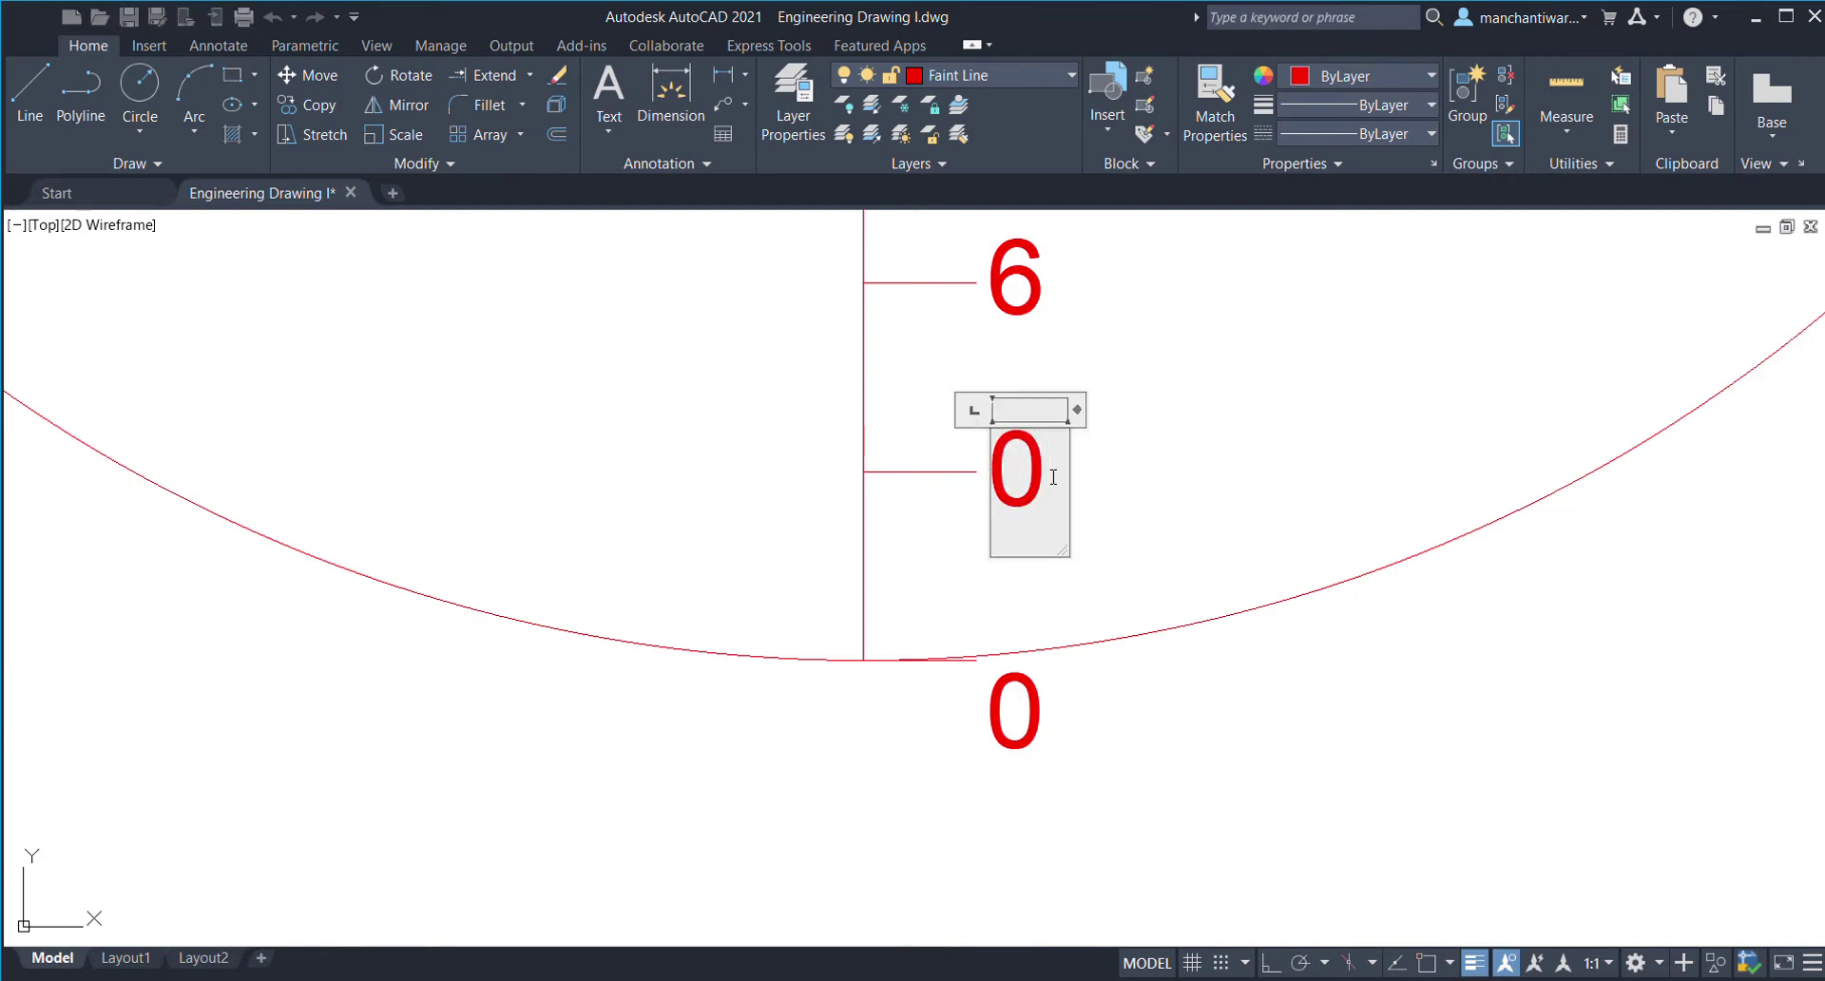
type("7")
left_click(1185, 447)
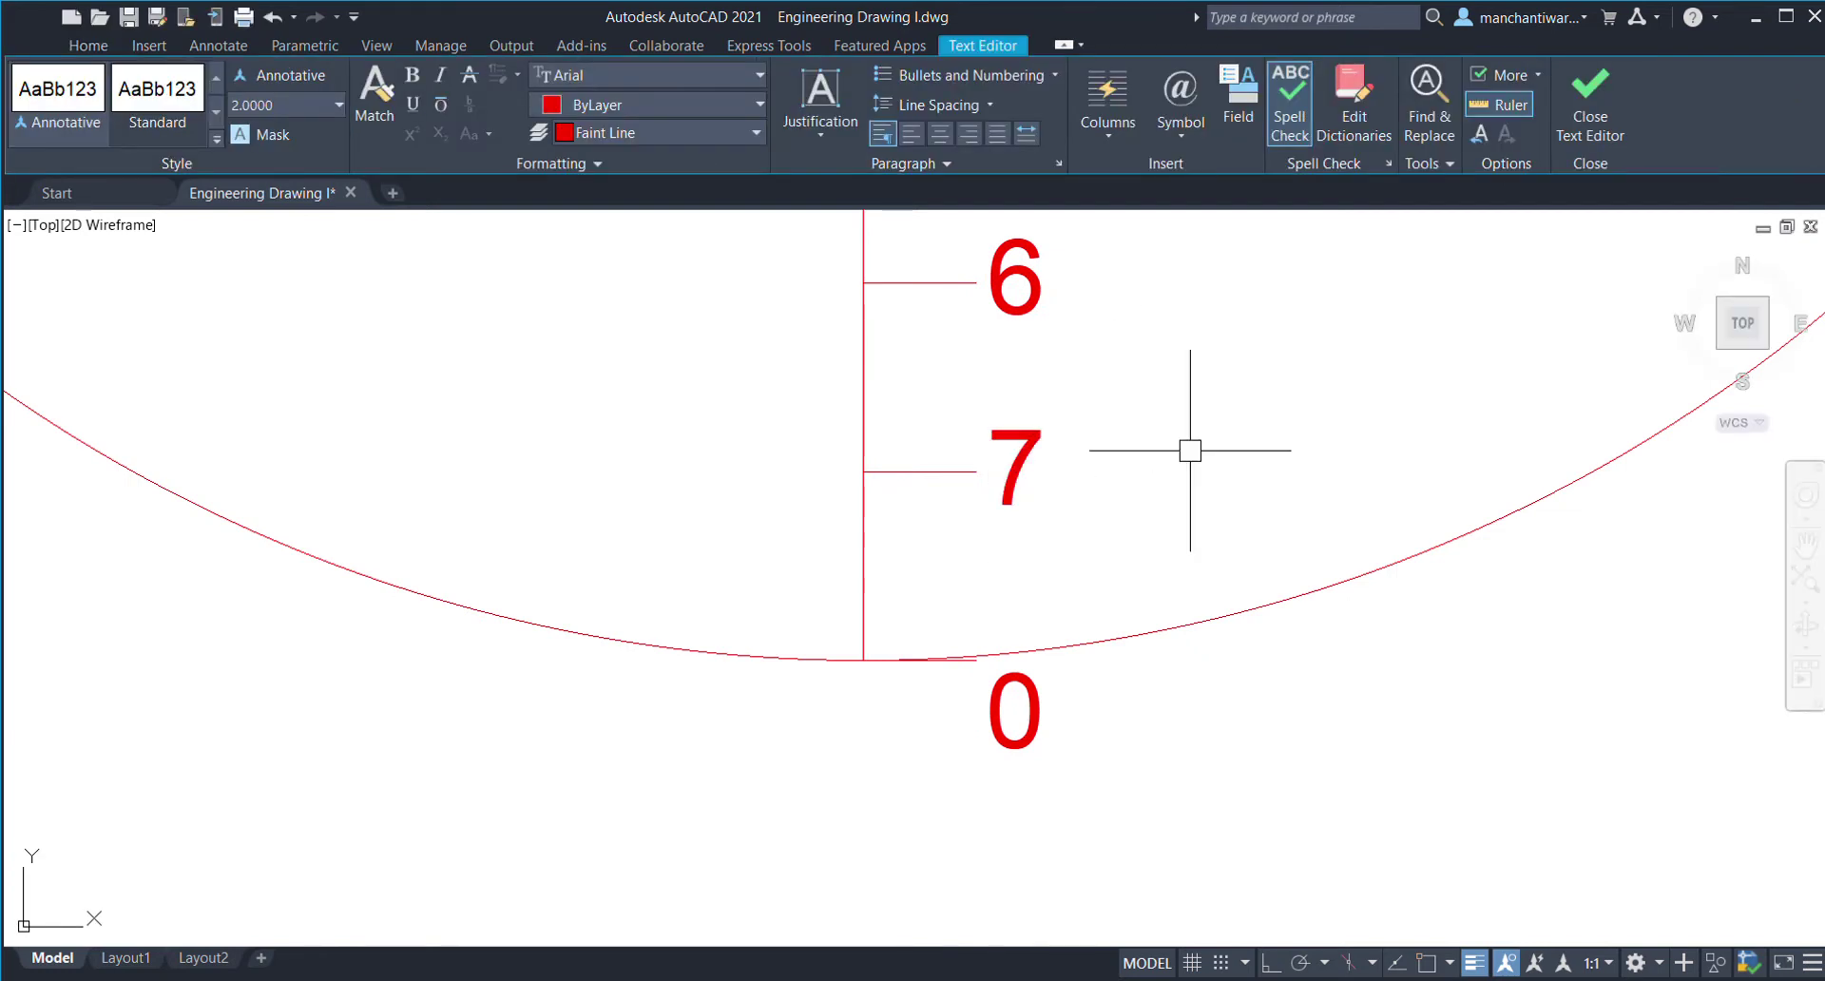
scroll(1116, 510, "up", 2)
left_click(994, 620)
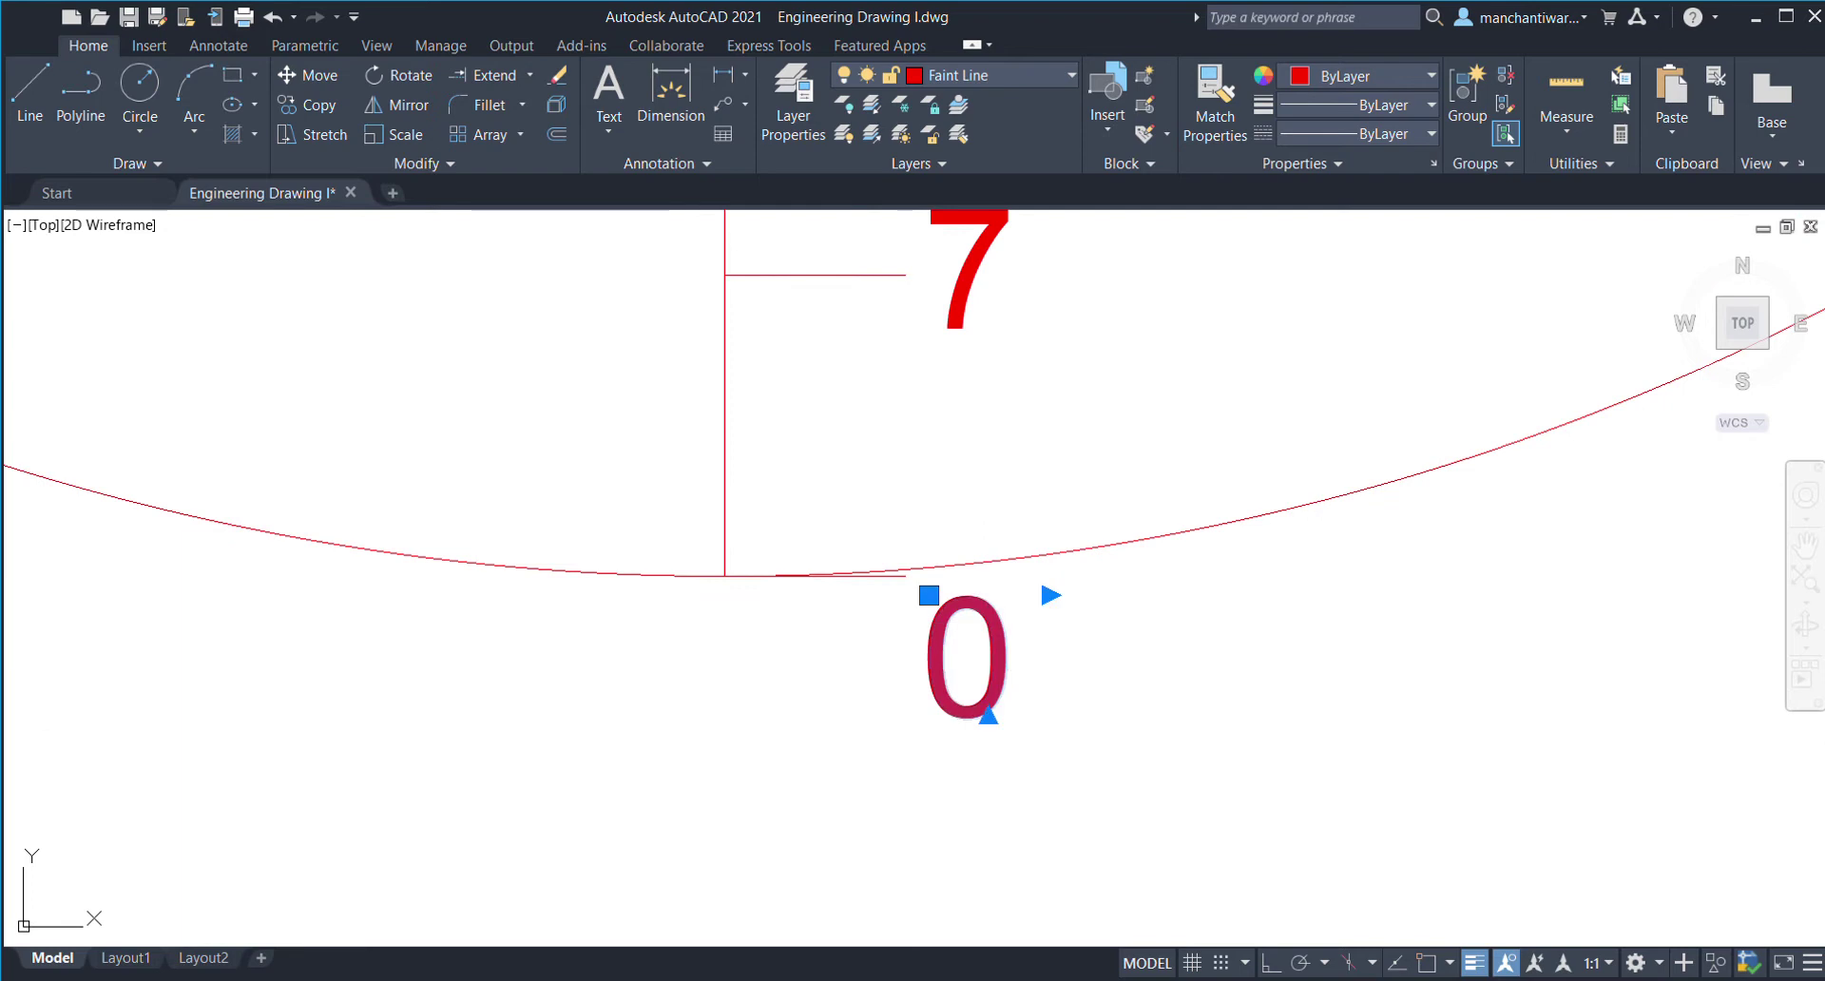
double_click(950, 655)
type("8")
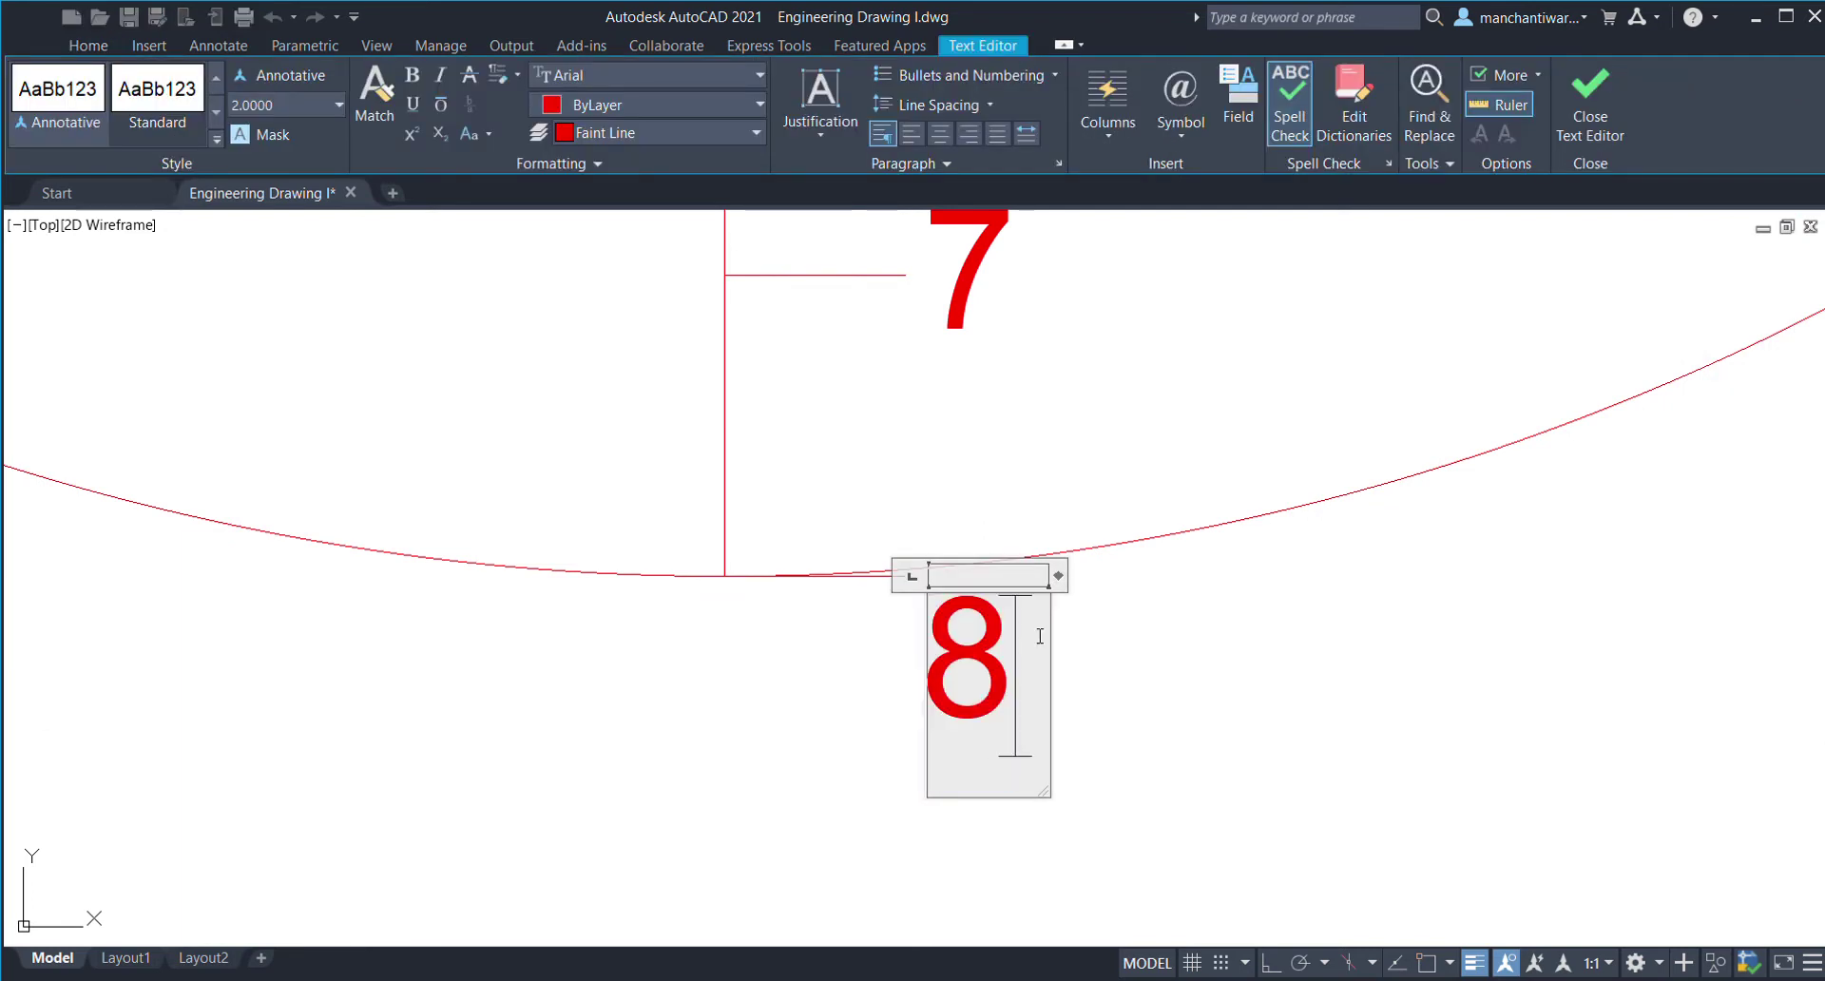
left_click(1278, 568)
scroll(1279, 568, "down", 3)
middle_click_drag(1321, 445, 988, 652)
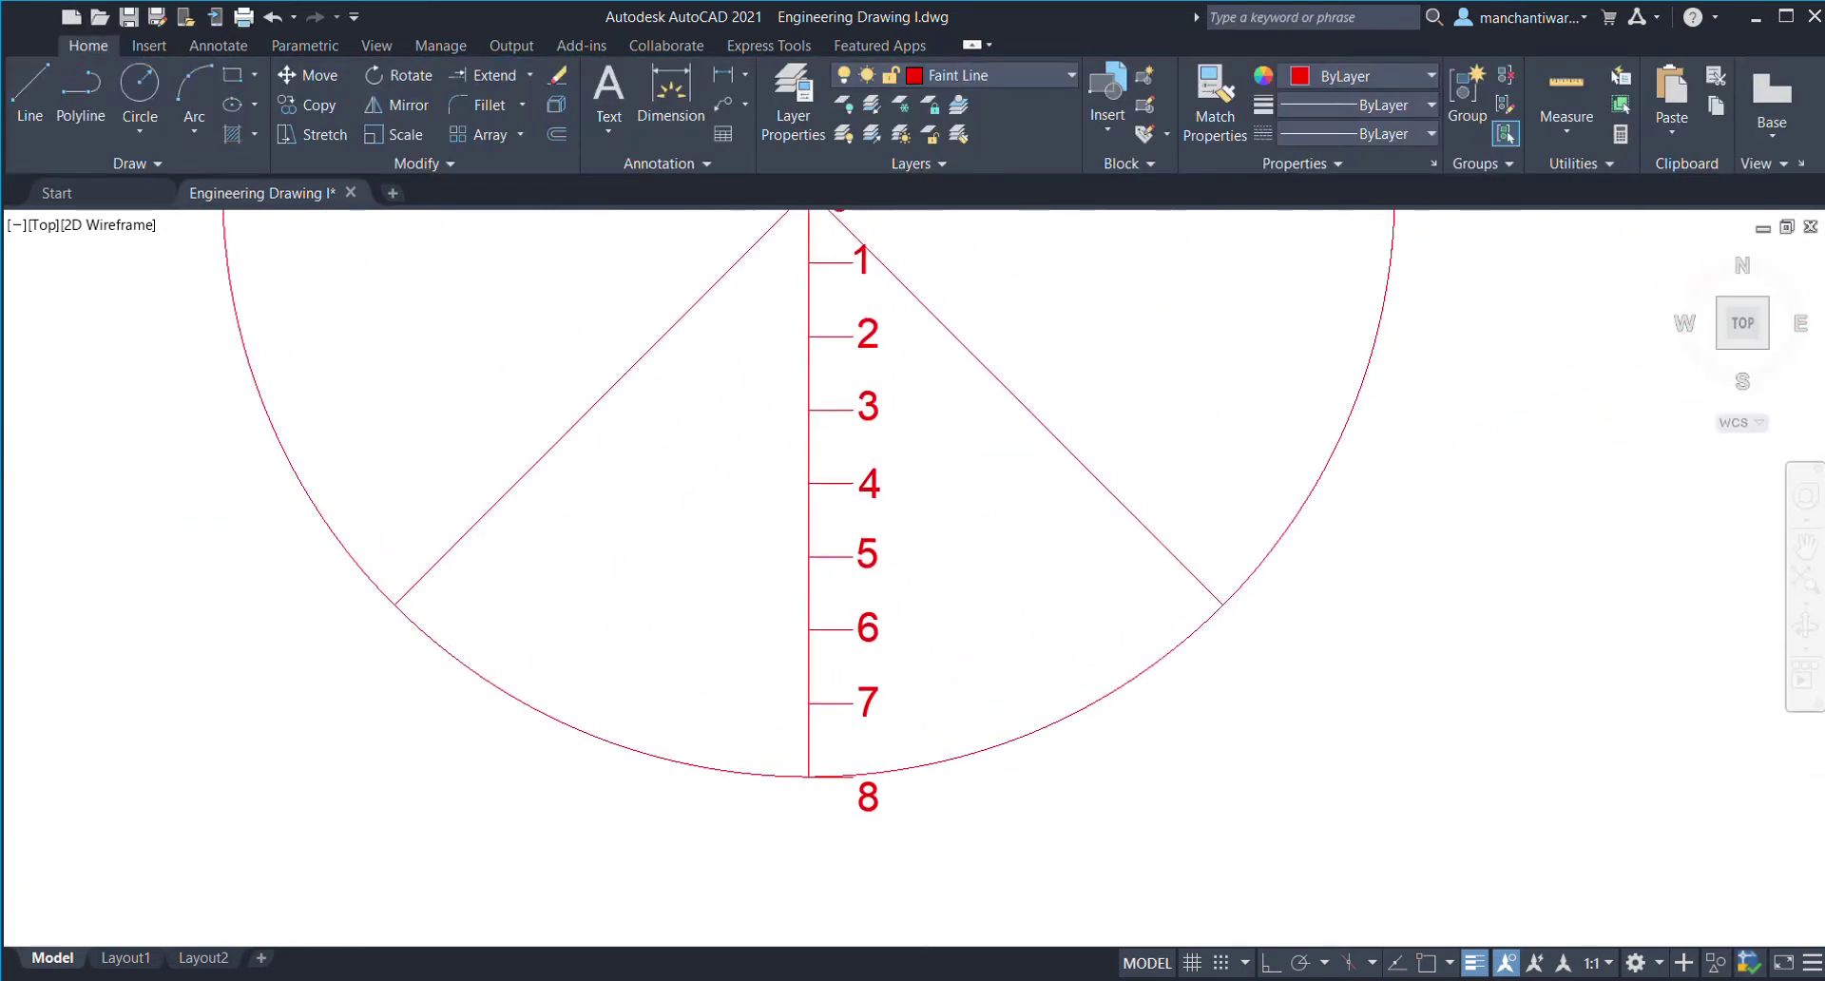
mouse_move(1043, 560)
middle_mouse_down()
mouse_move(1011, 562)
mouse_move(999, 593)
middle_mouse_up()
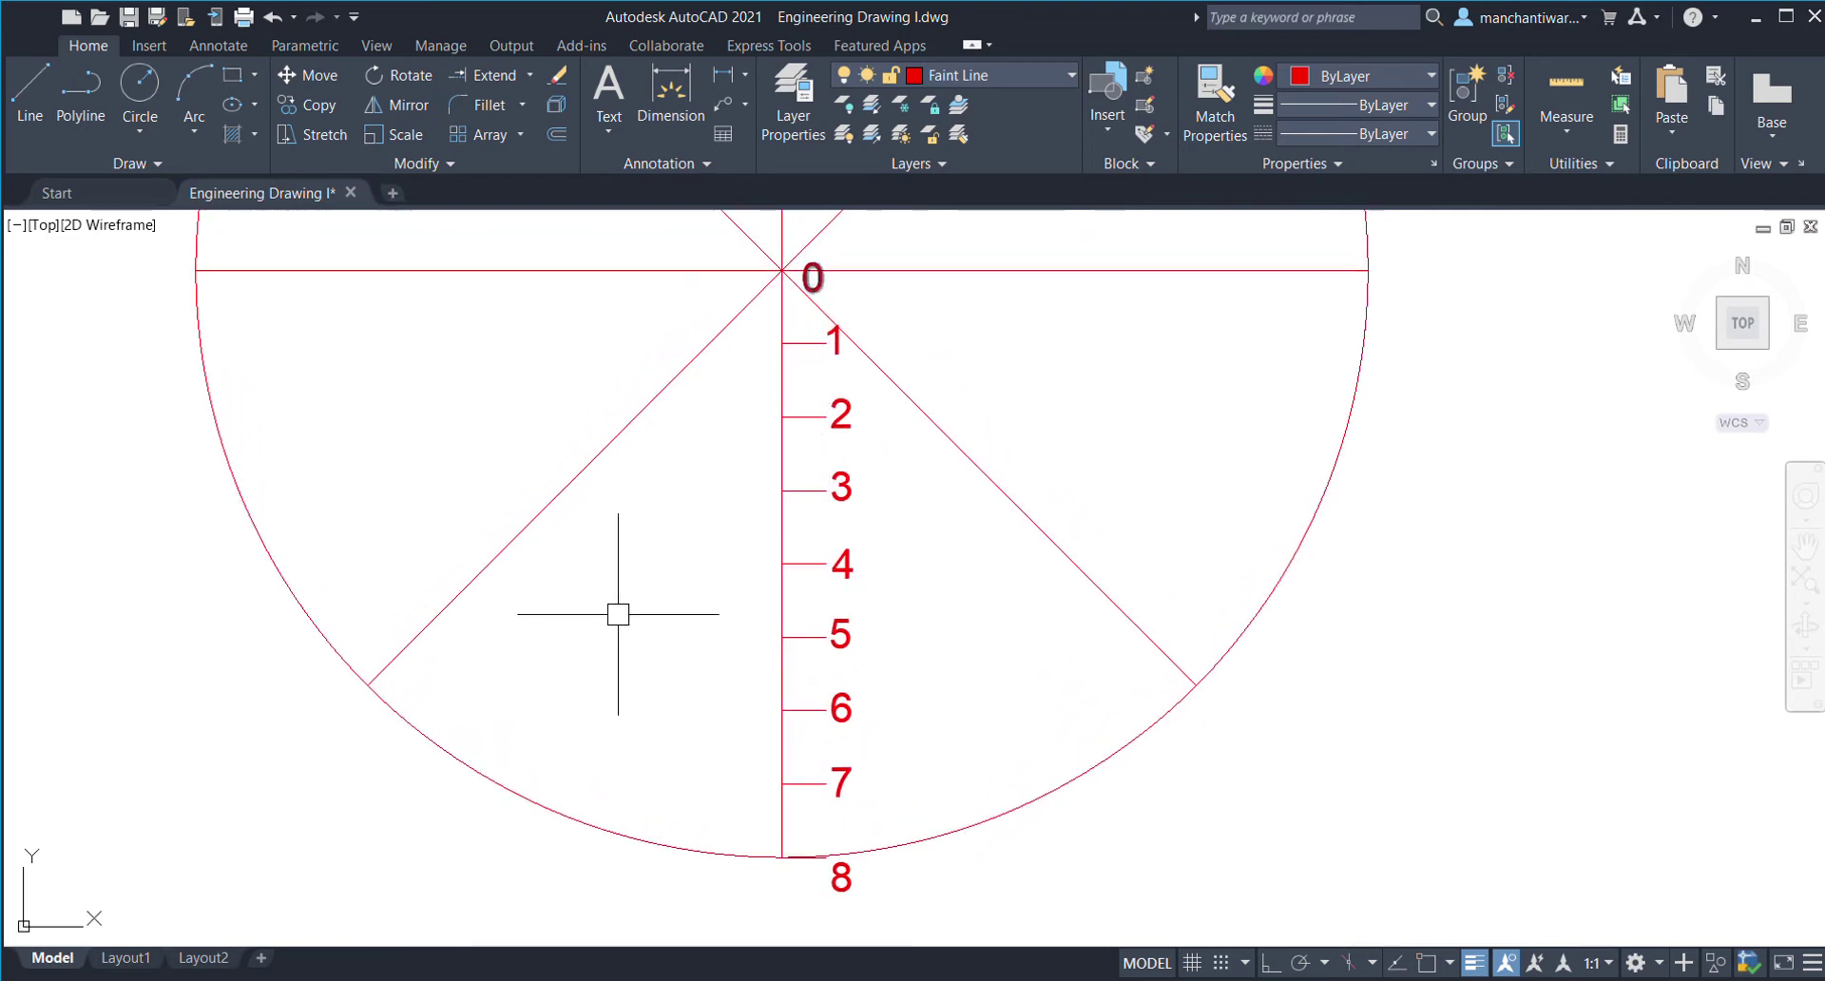
scroll(619, 615, "down", 2)
middle_click_drag(656, 616, 720, 611)
left_click(637, 547)
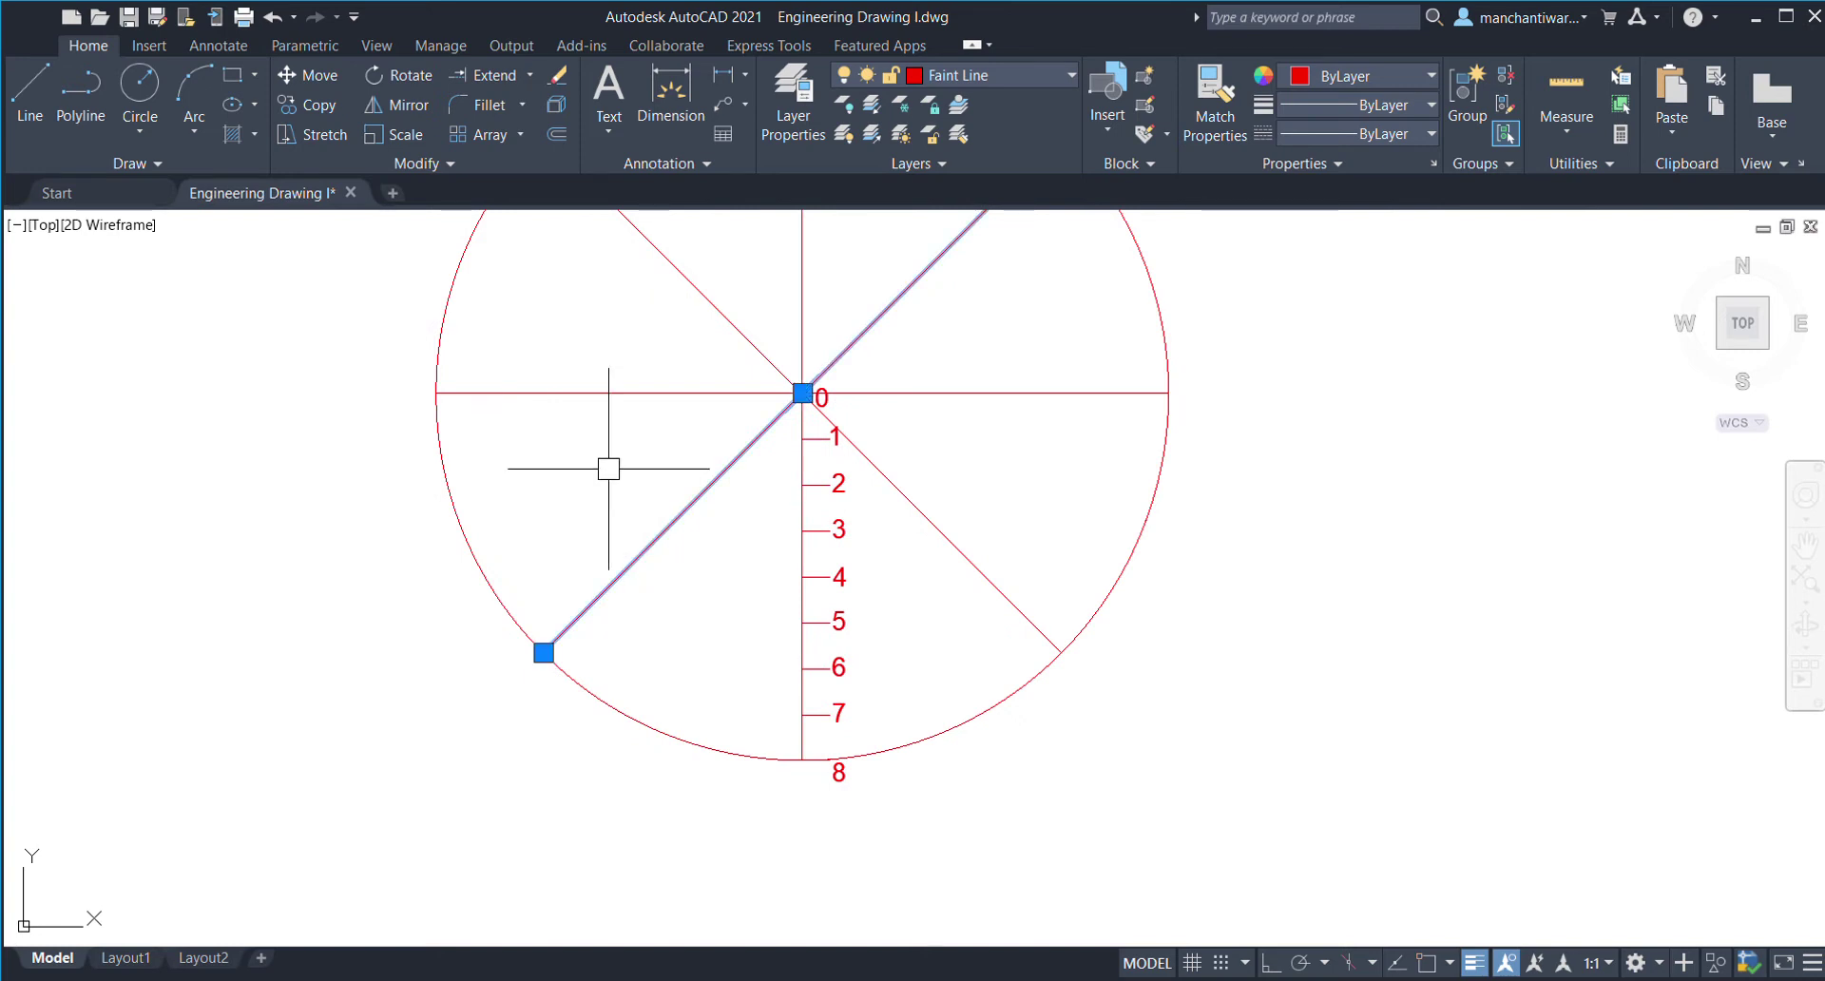
key("Escape")
- Copy the first division's 1 label outside the circle at the ends of the lower-left, left, upper-left and top radii
scroll(814, 396, "up", 2)
left_click(844, 451)
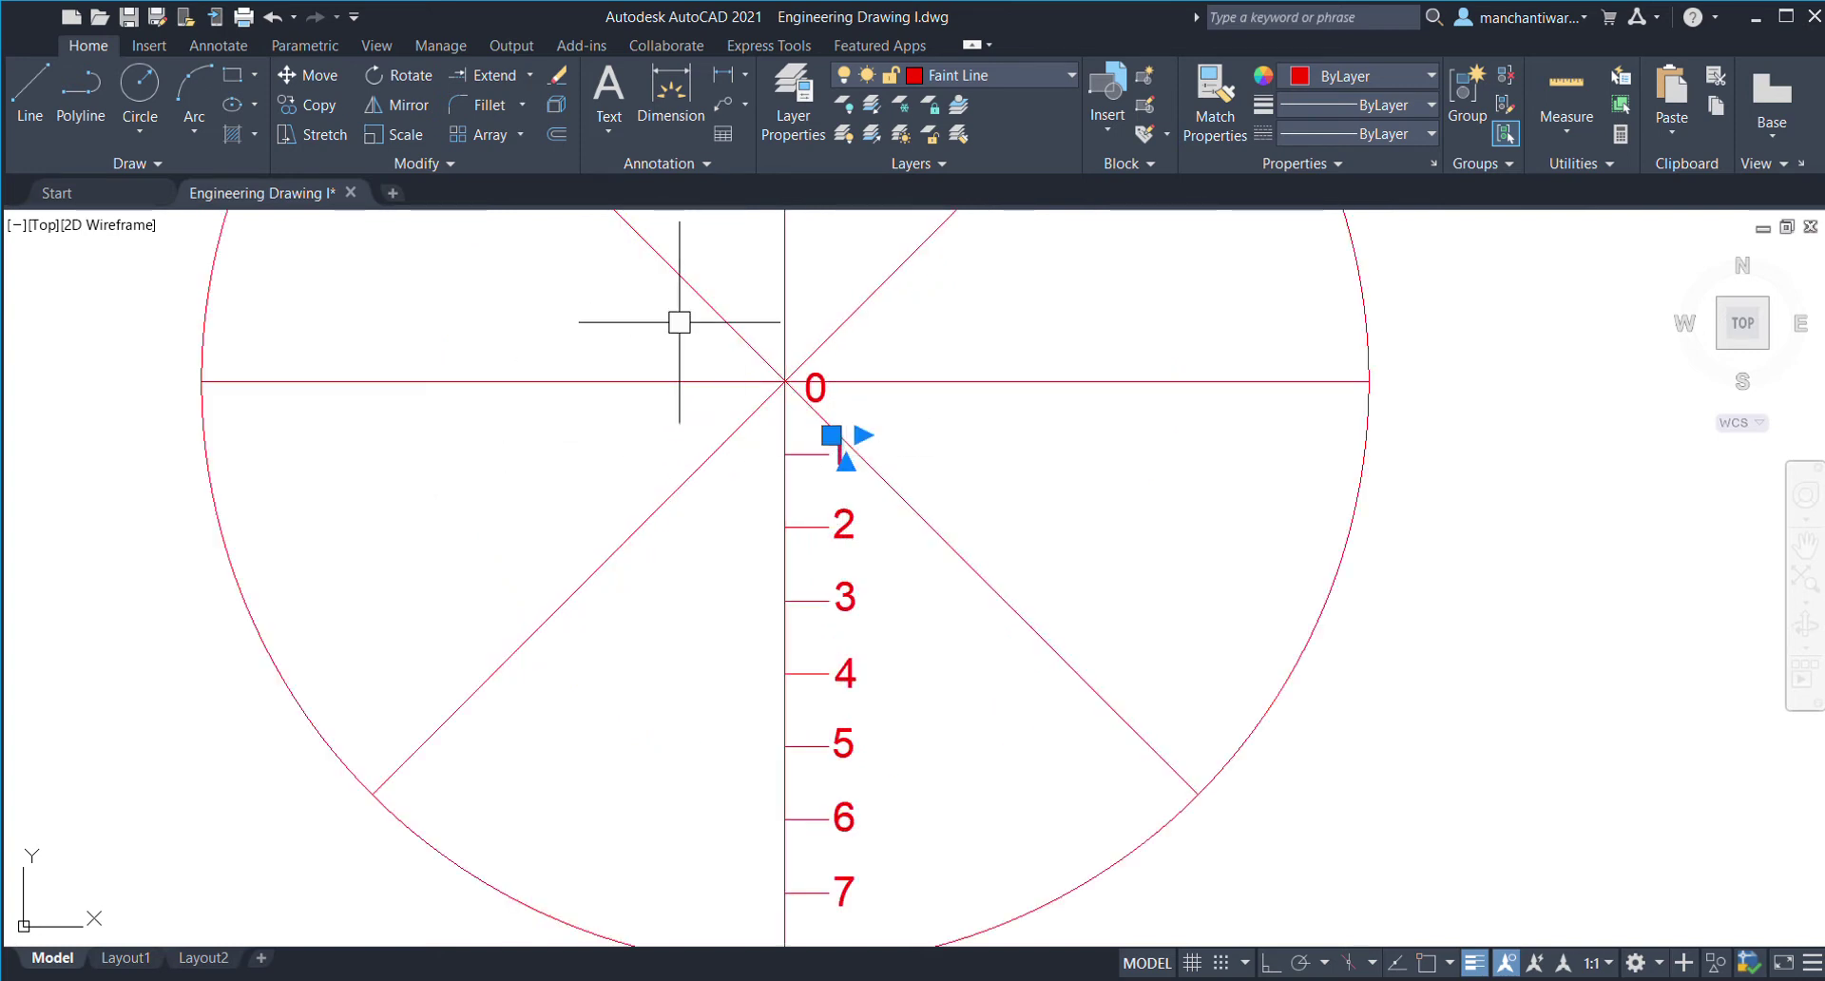
key("Escape")
scroll(825, 436, "up", 2)
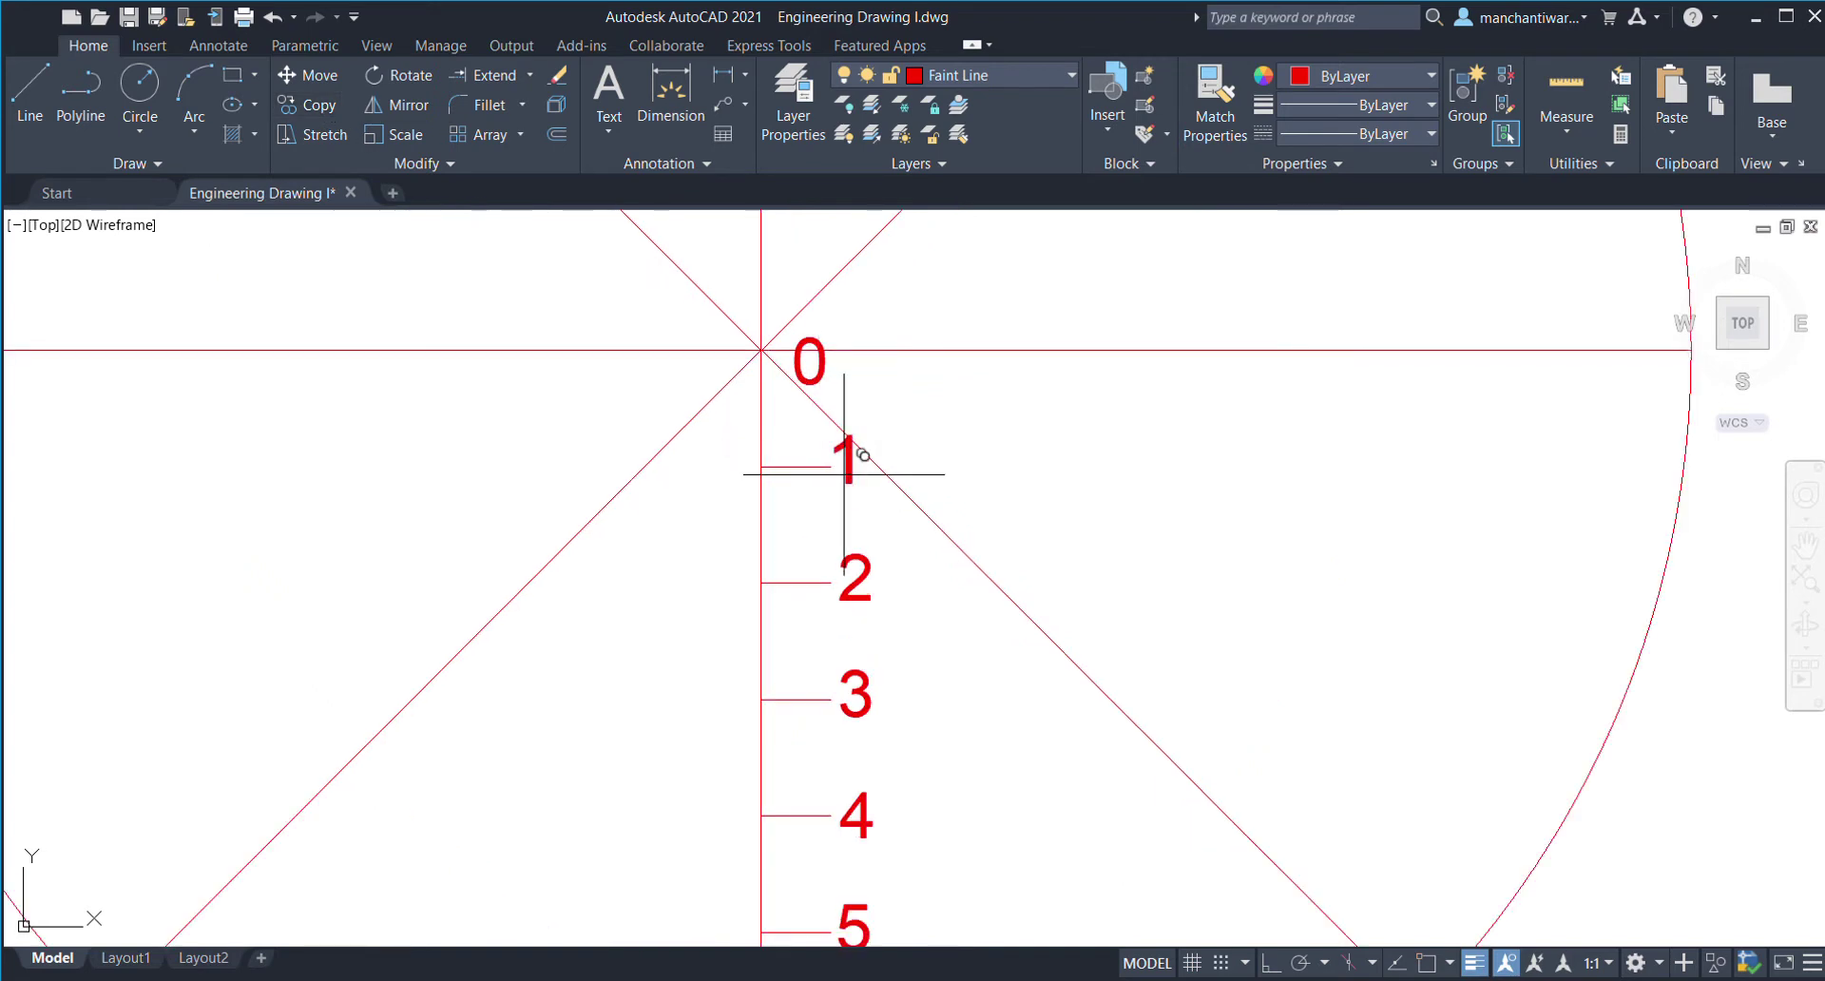
middle_click_drag(844, 474, 988, 264)
scroll(989, 264, "down", 2)
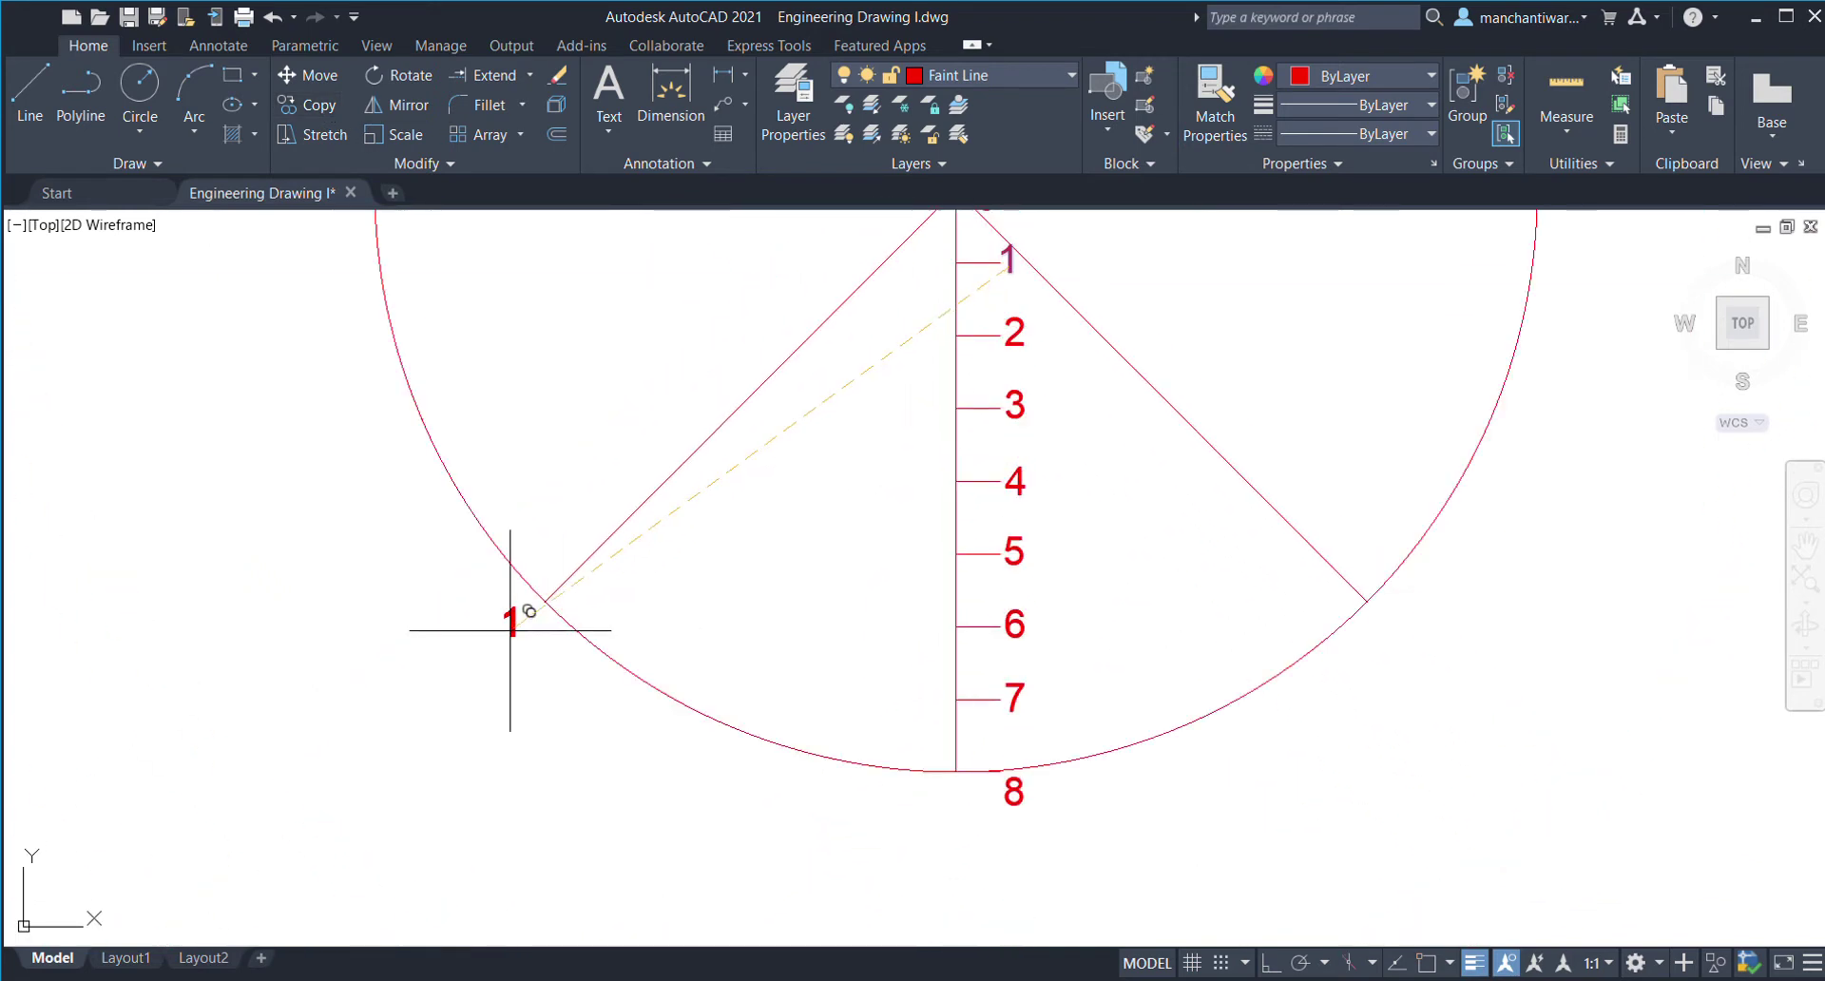
middle_click_drag(518, 608, 576, 926)
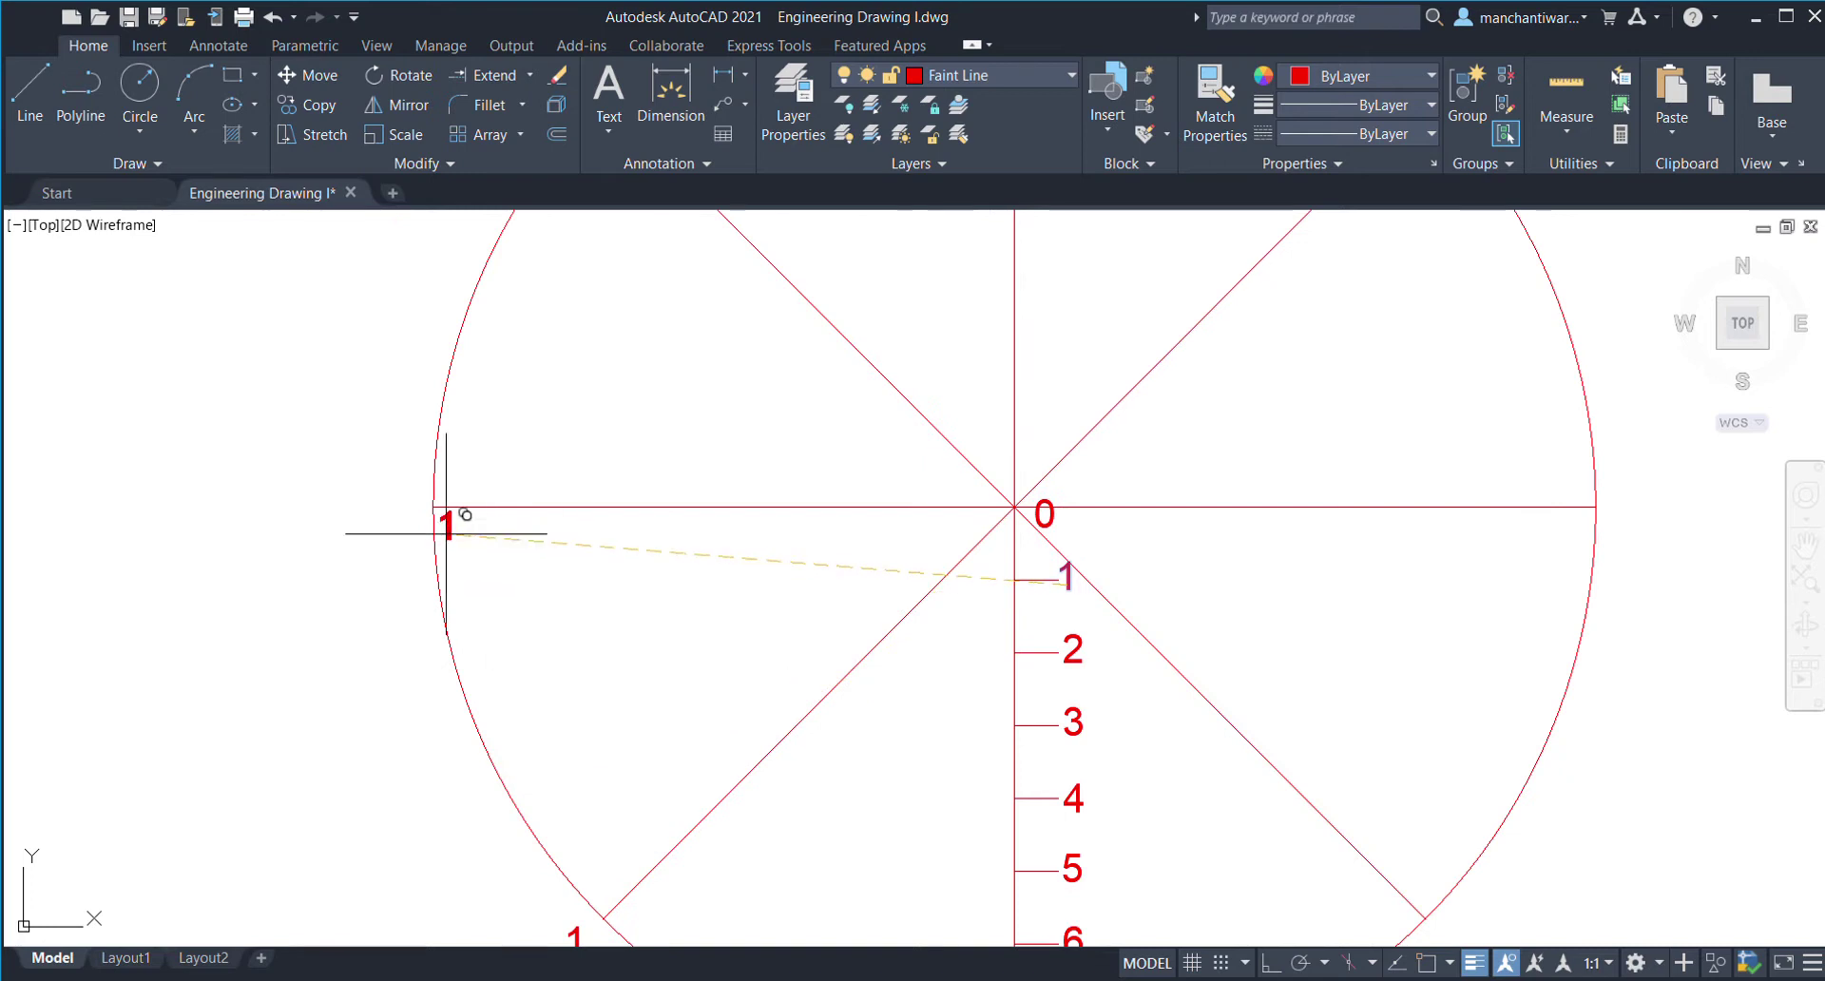
left_click(396, 518)
middle_click_drag(576, 264, 529, 619)
left_click(511, 420)
left_click(970, 242)
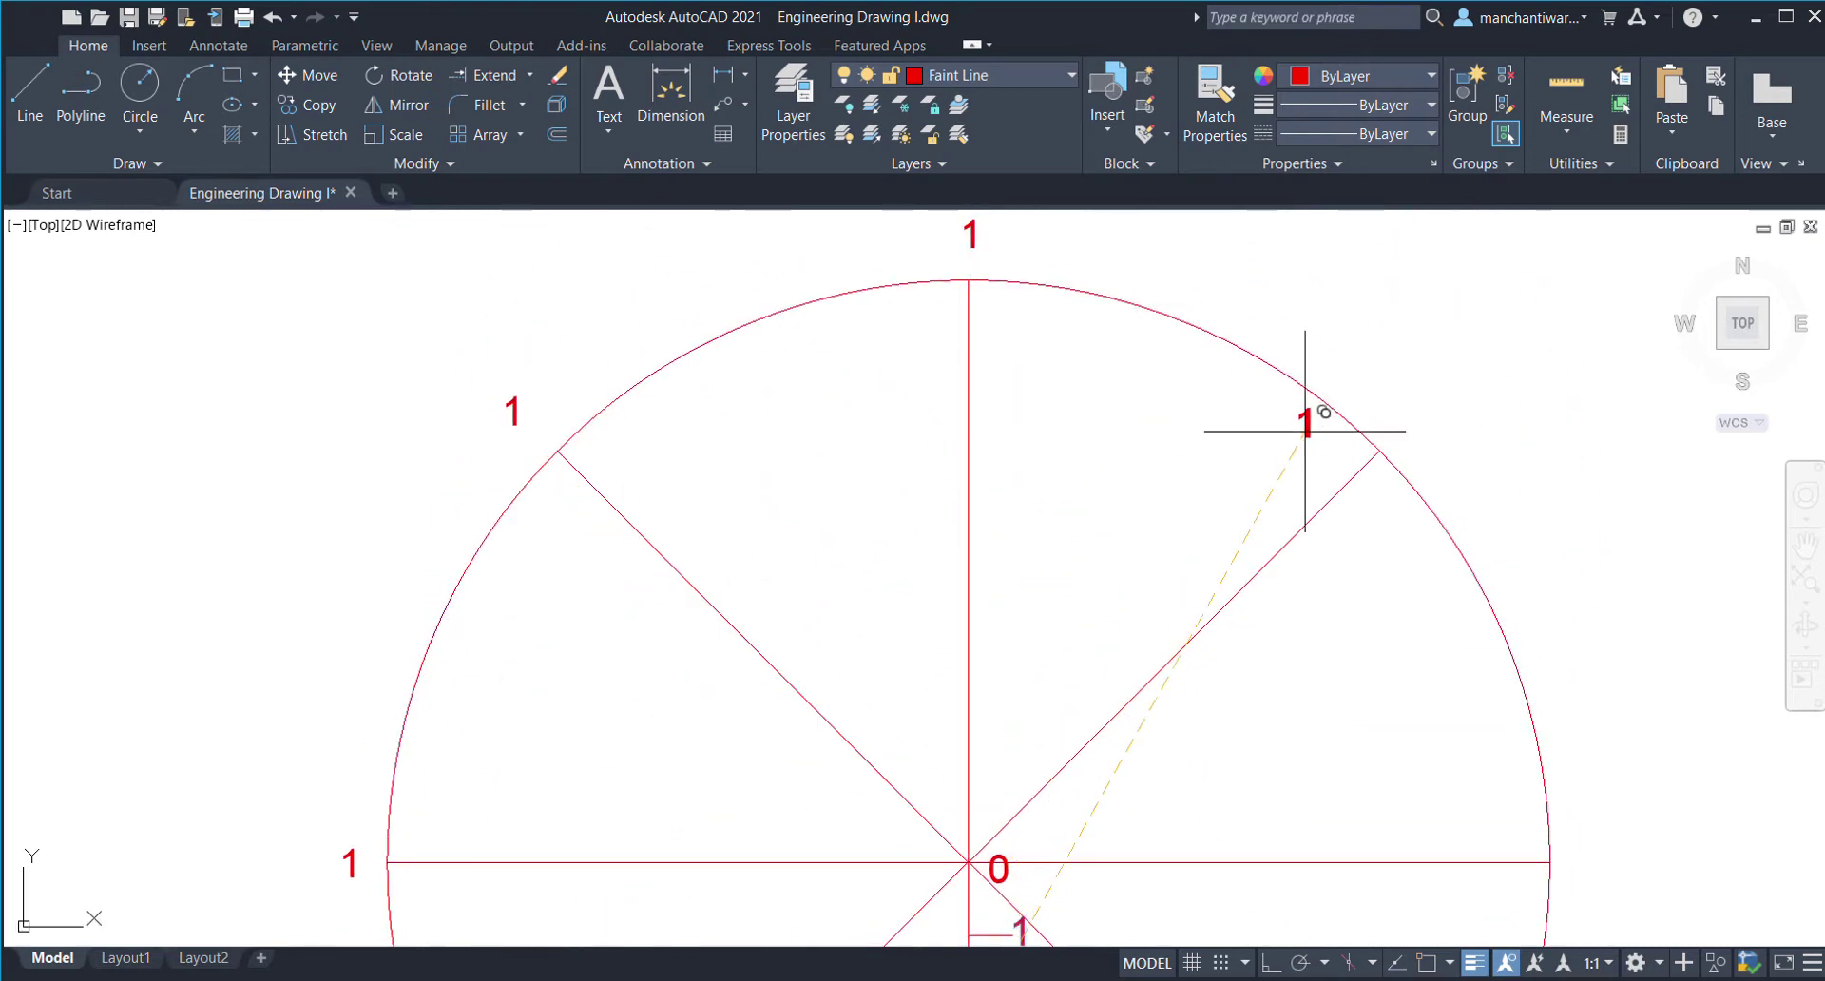
- Place further copies of the 1 label outside the ends of the upper-right, right and lower-right radii, and finish copying
left_click(1399, 425)
middle_click_drag(1369, 837, 1111, 429)
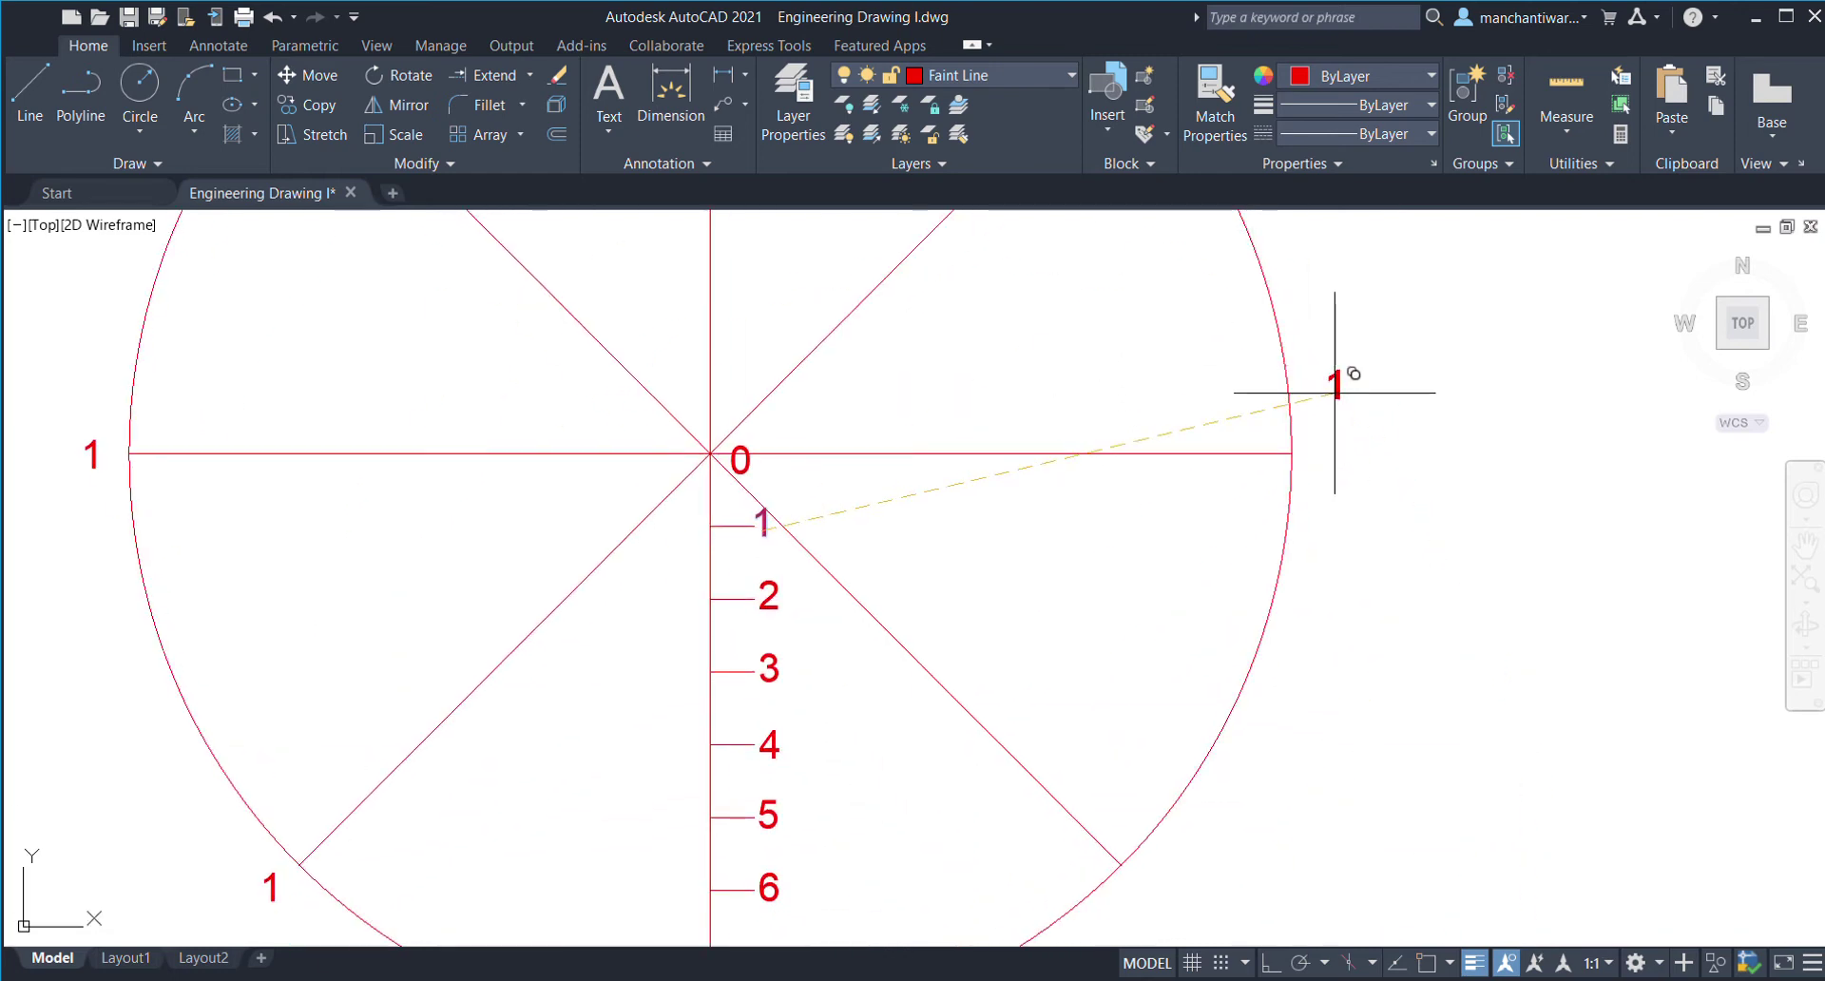
middle_click_drag(1315, 585, 1355, 277)
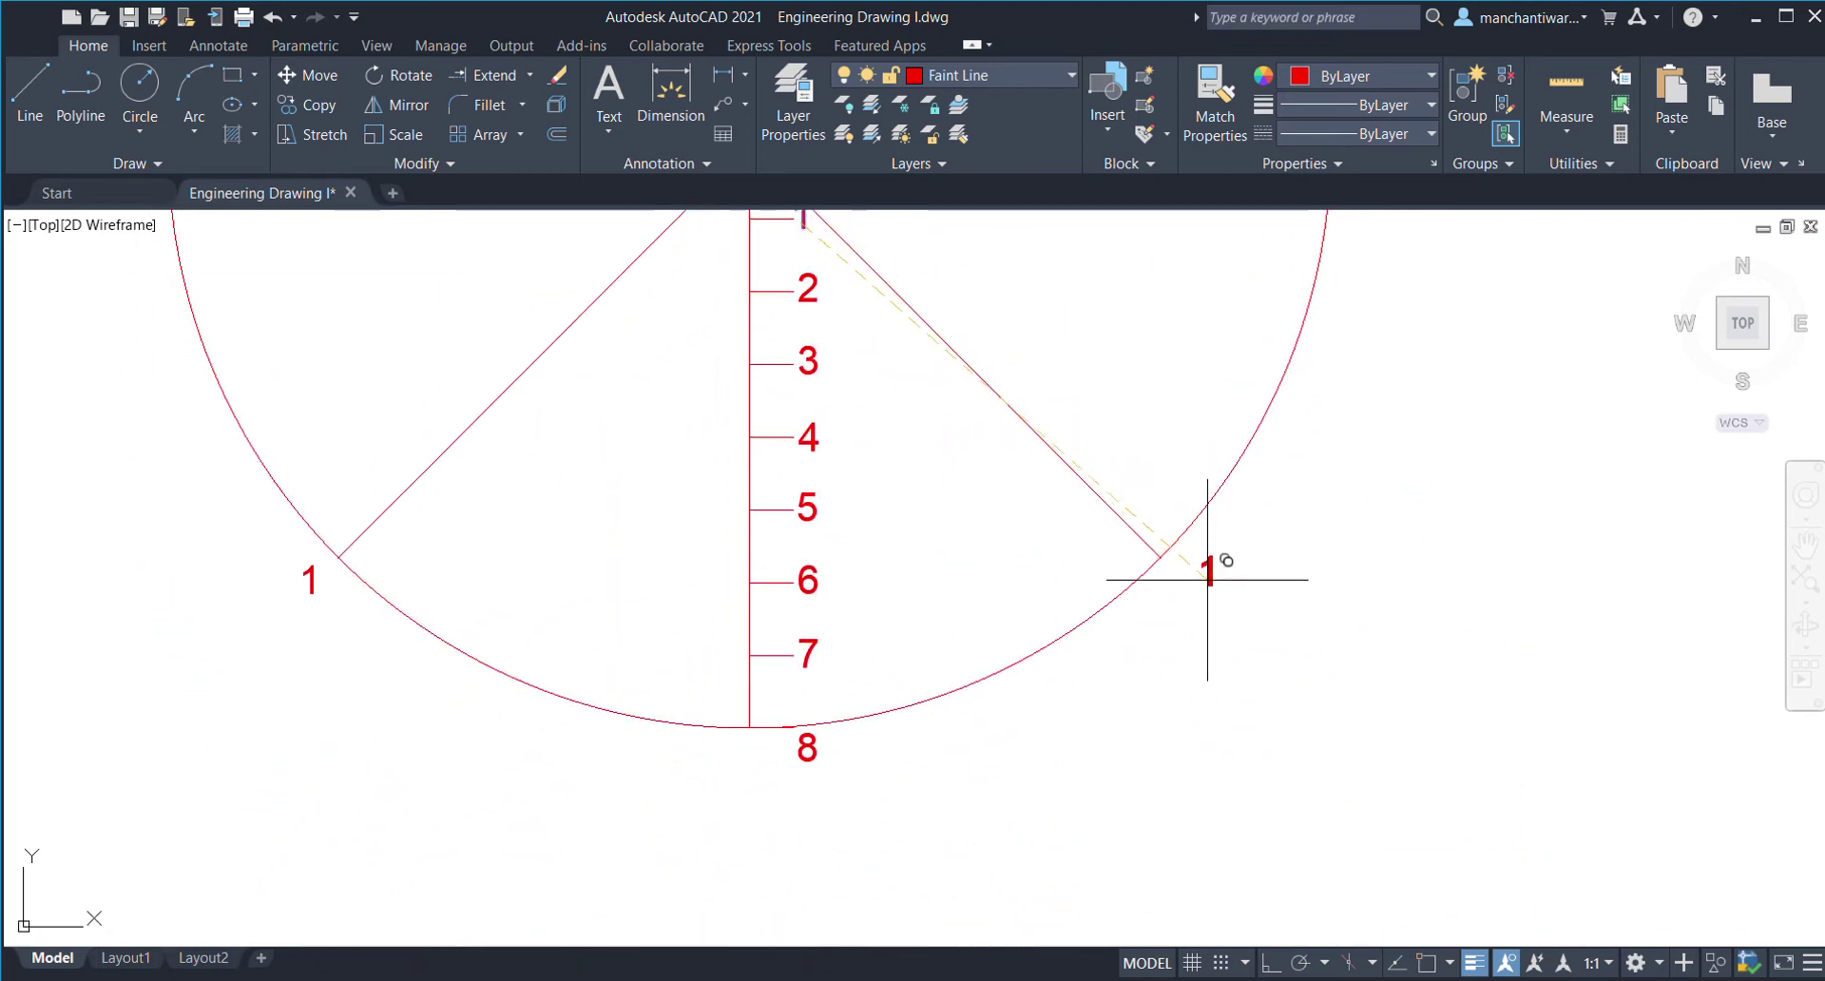
left_click(1188, 572)
mouse_move(697, 567)
middle_mouse_down()
mouse_move(815, 644)
mouse_move(932, 638)
middle_mouse_up()
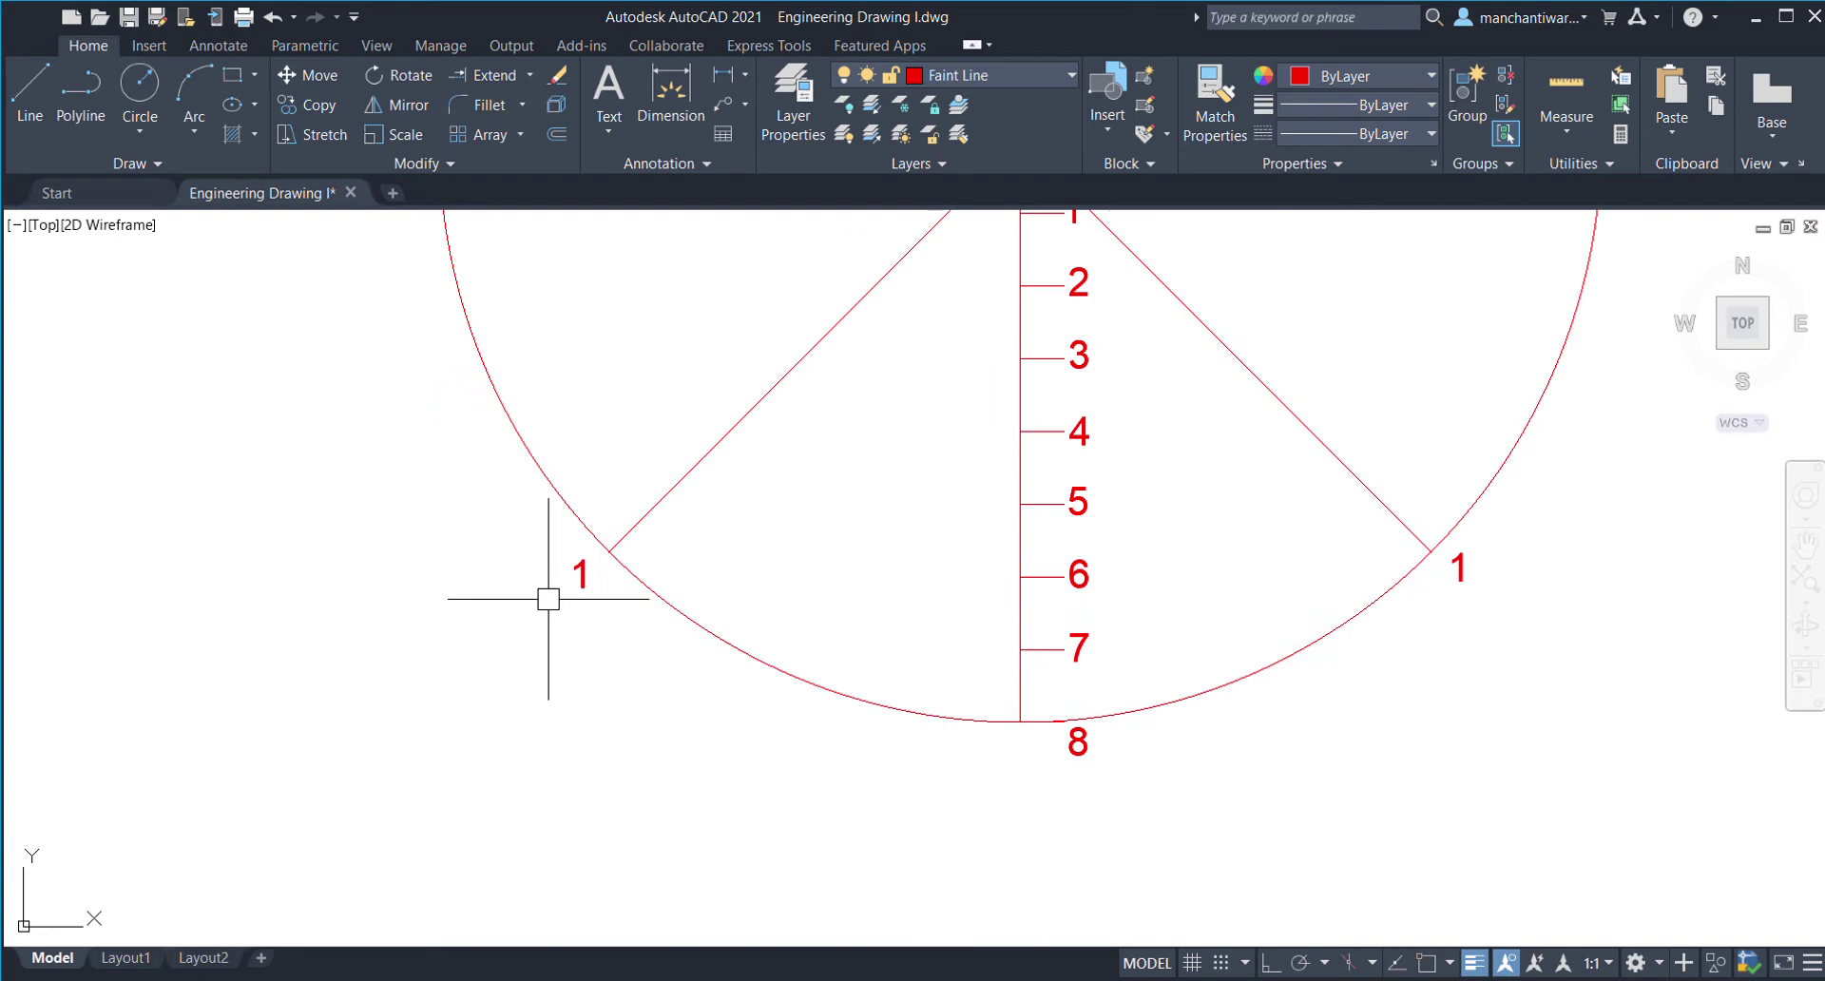
- Change the labels outside the circle at the left and upper-left radii to 2 and 3
mouse_move(580, 421)
middle_mouse_down()
mouse_move(582, 599)
mouse_move(676, 481)
mouse_move(509, 530)
middle_mouse_up()
double_click(453, 513)
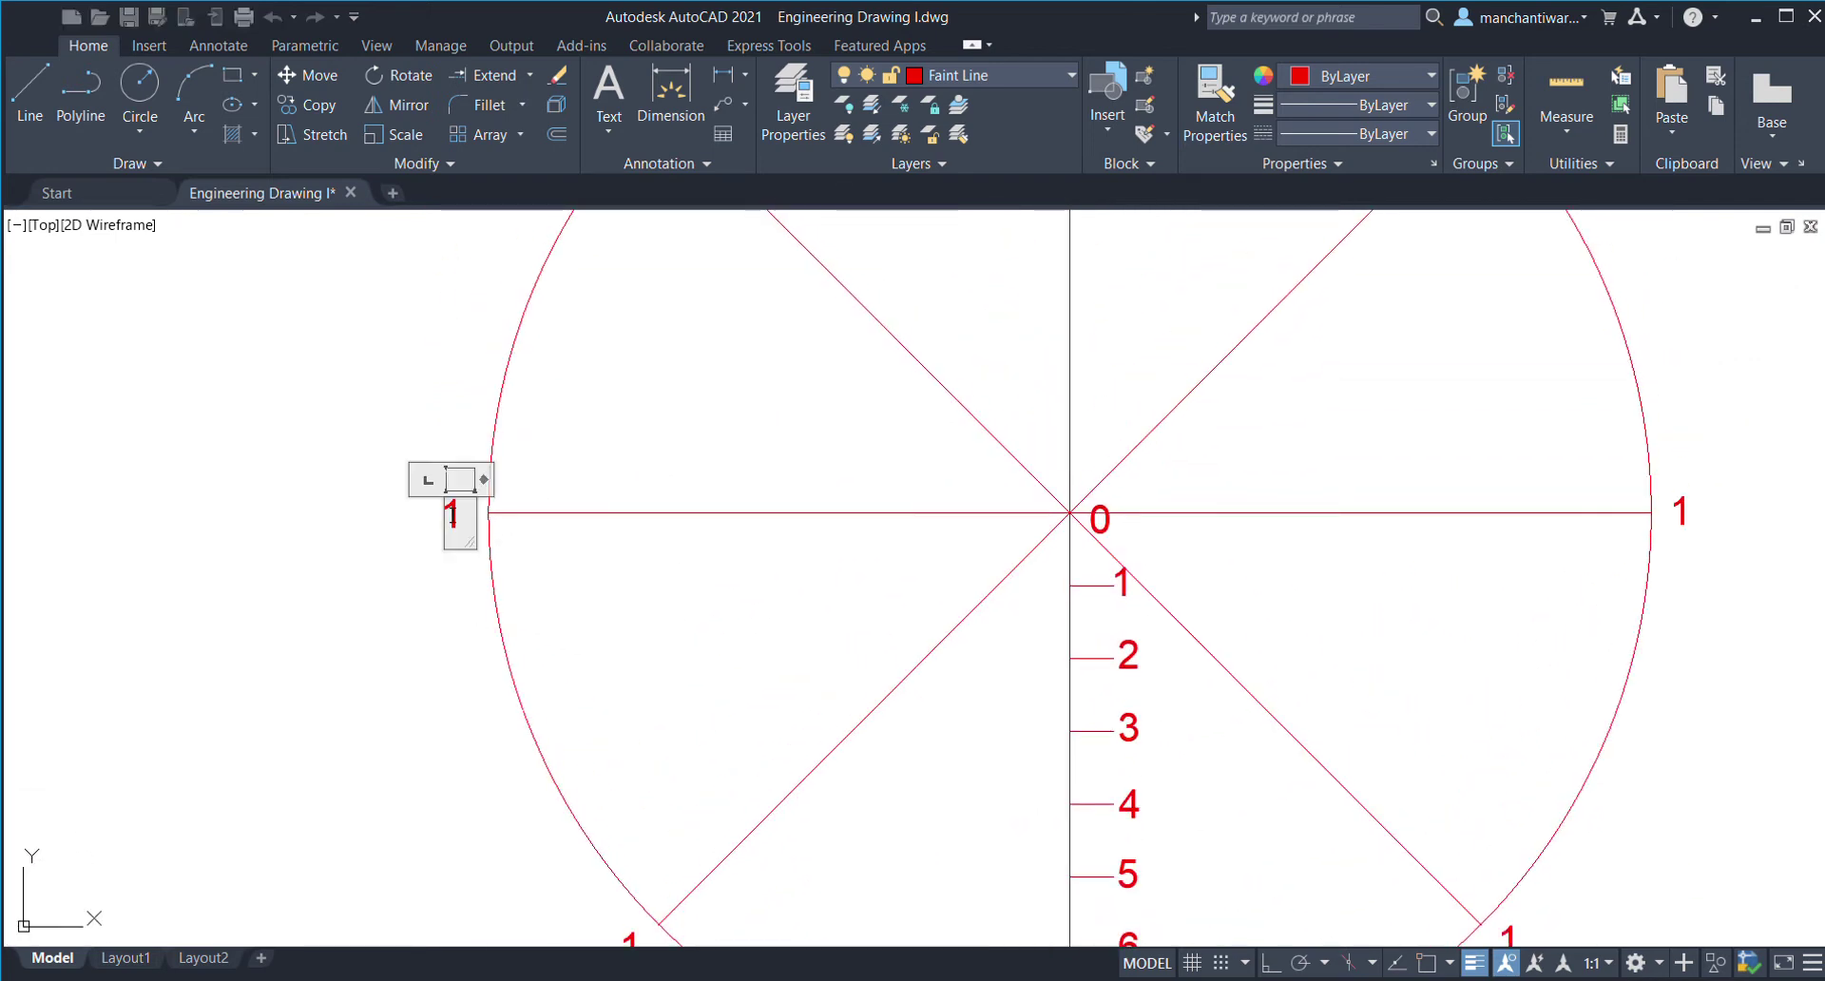
type("2")
left_click(399, 419)
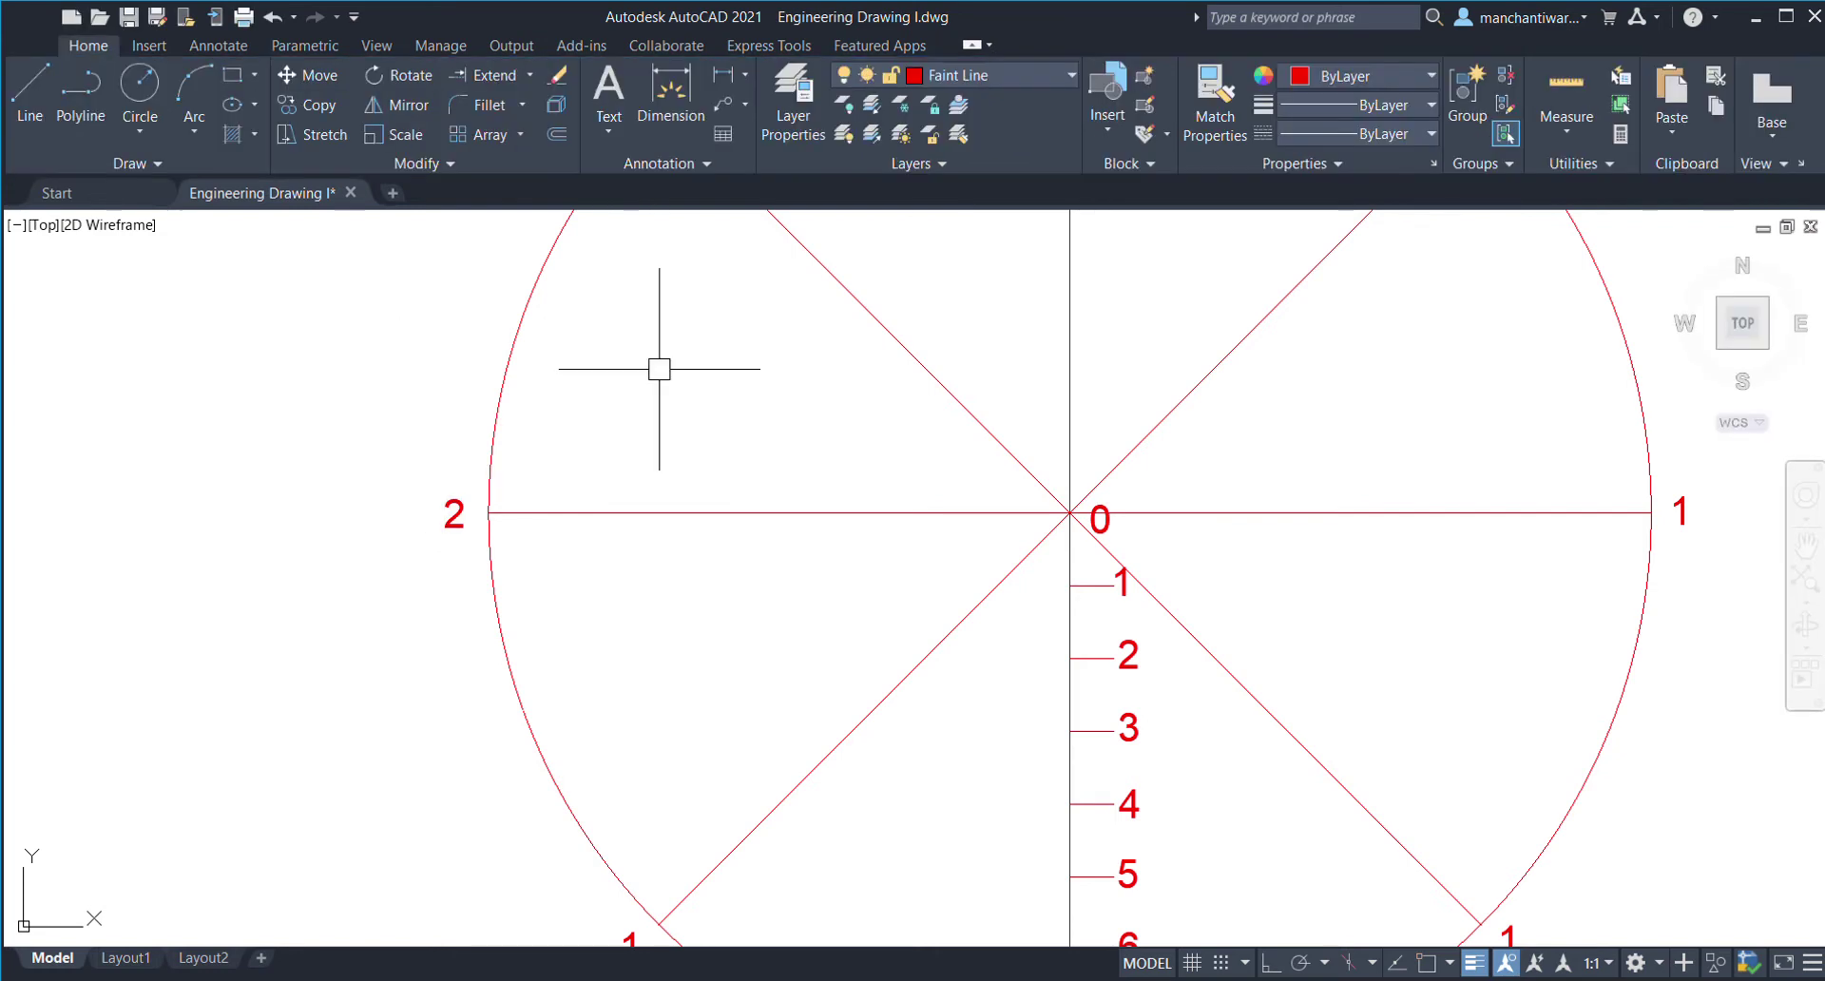
middle_click_drag(656, 371, 611, 595)
double_click(561, 359)
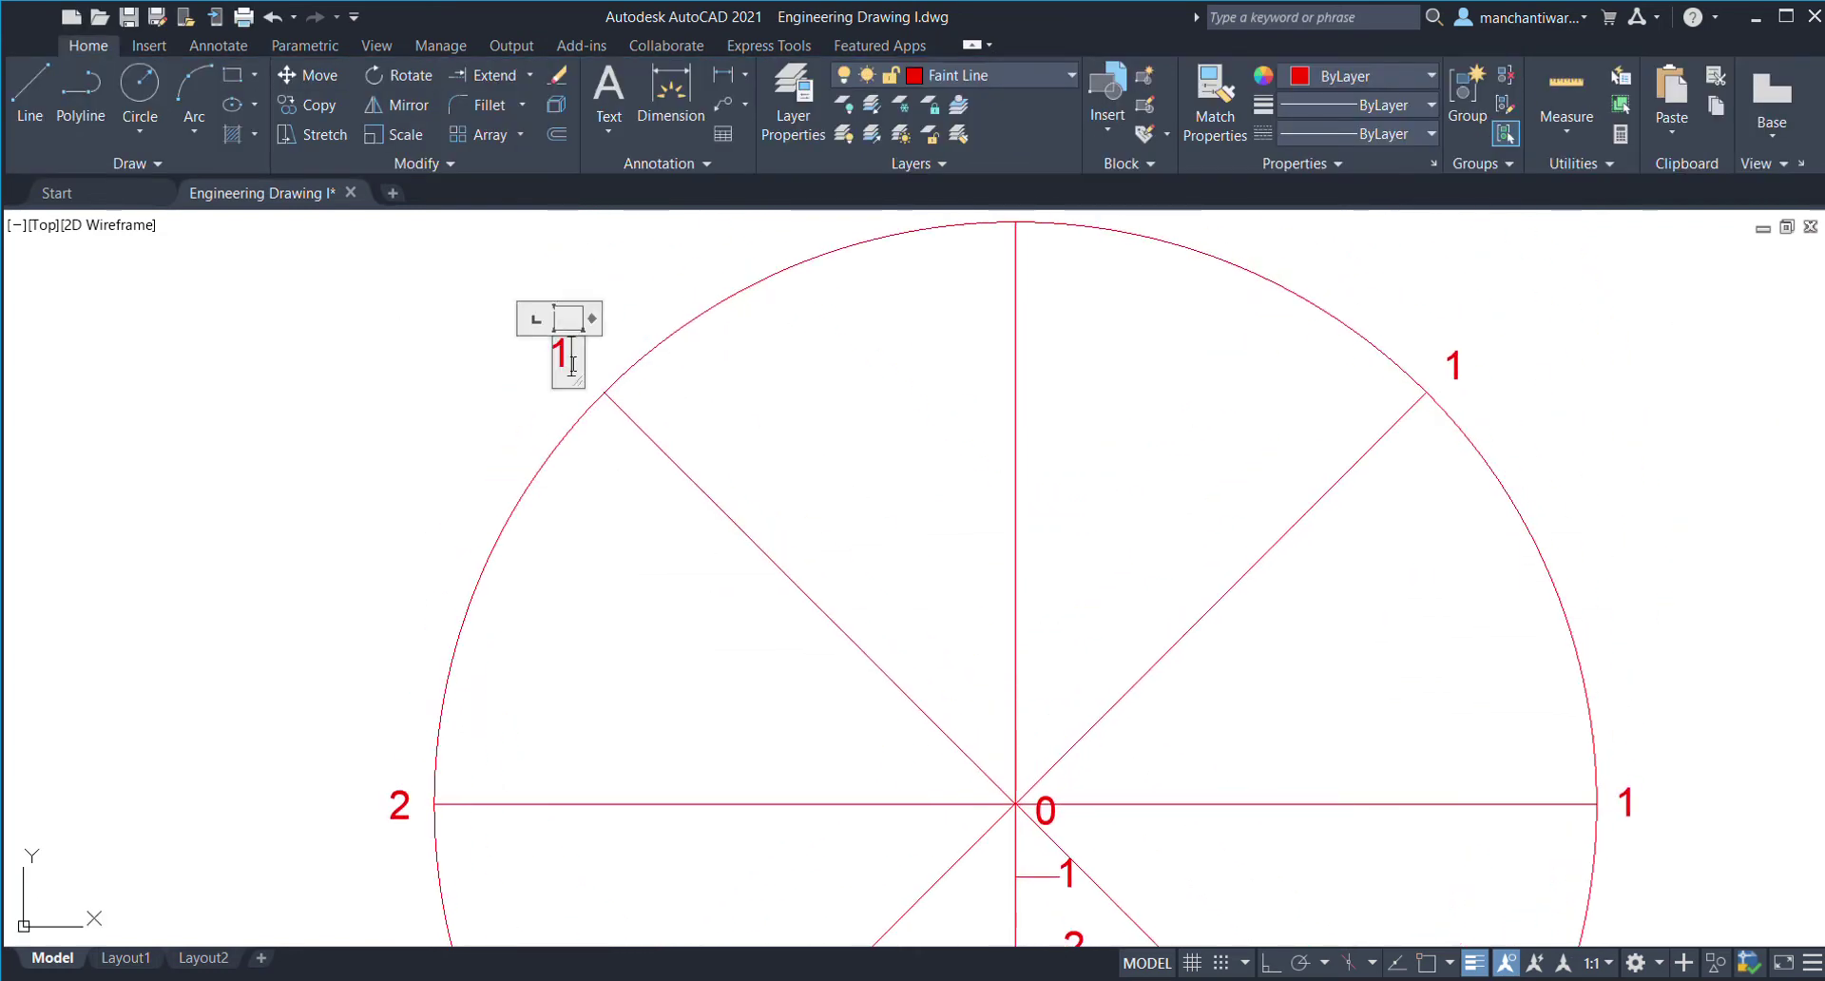
type("3")
left_click(497, 390)
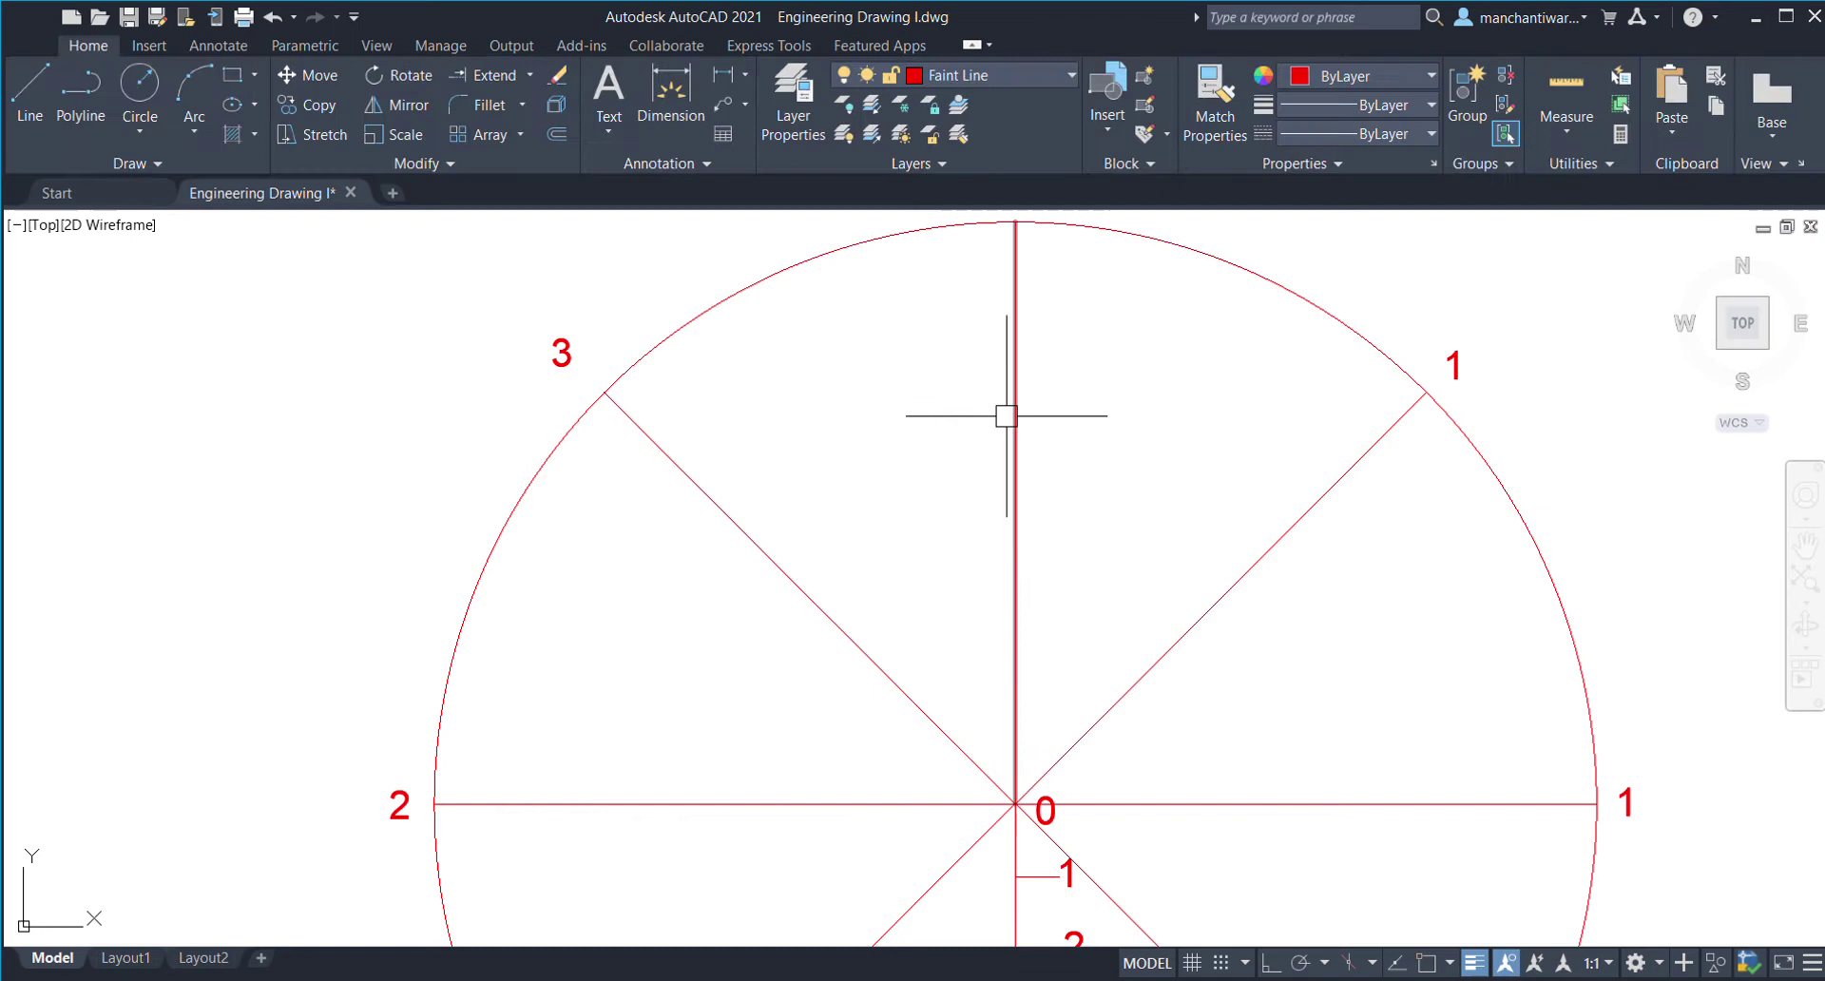
- Change the labels outside the circle at the top and upper-right radii to 4 and 5
middle_click_drag(1002, 412, 808, 645)
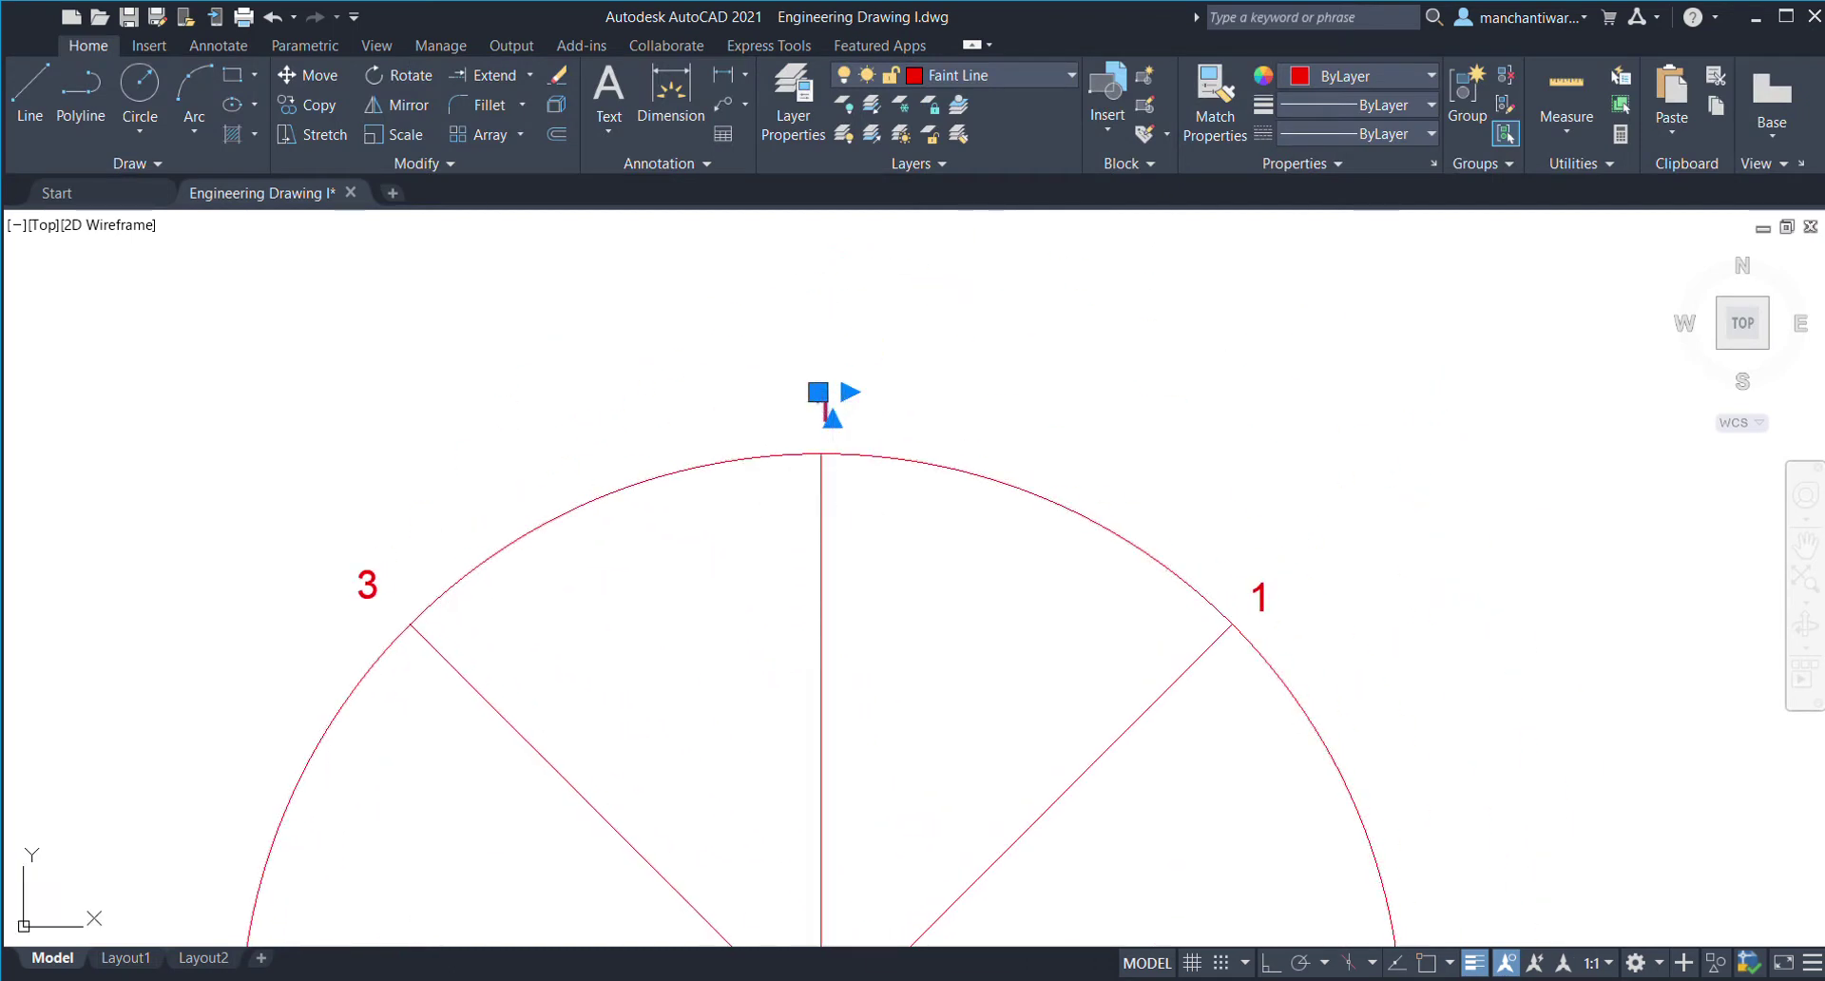
double_click(823, 408)
type("4")
left_click(941, 418)
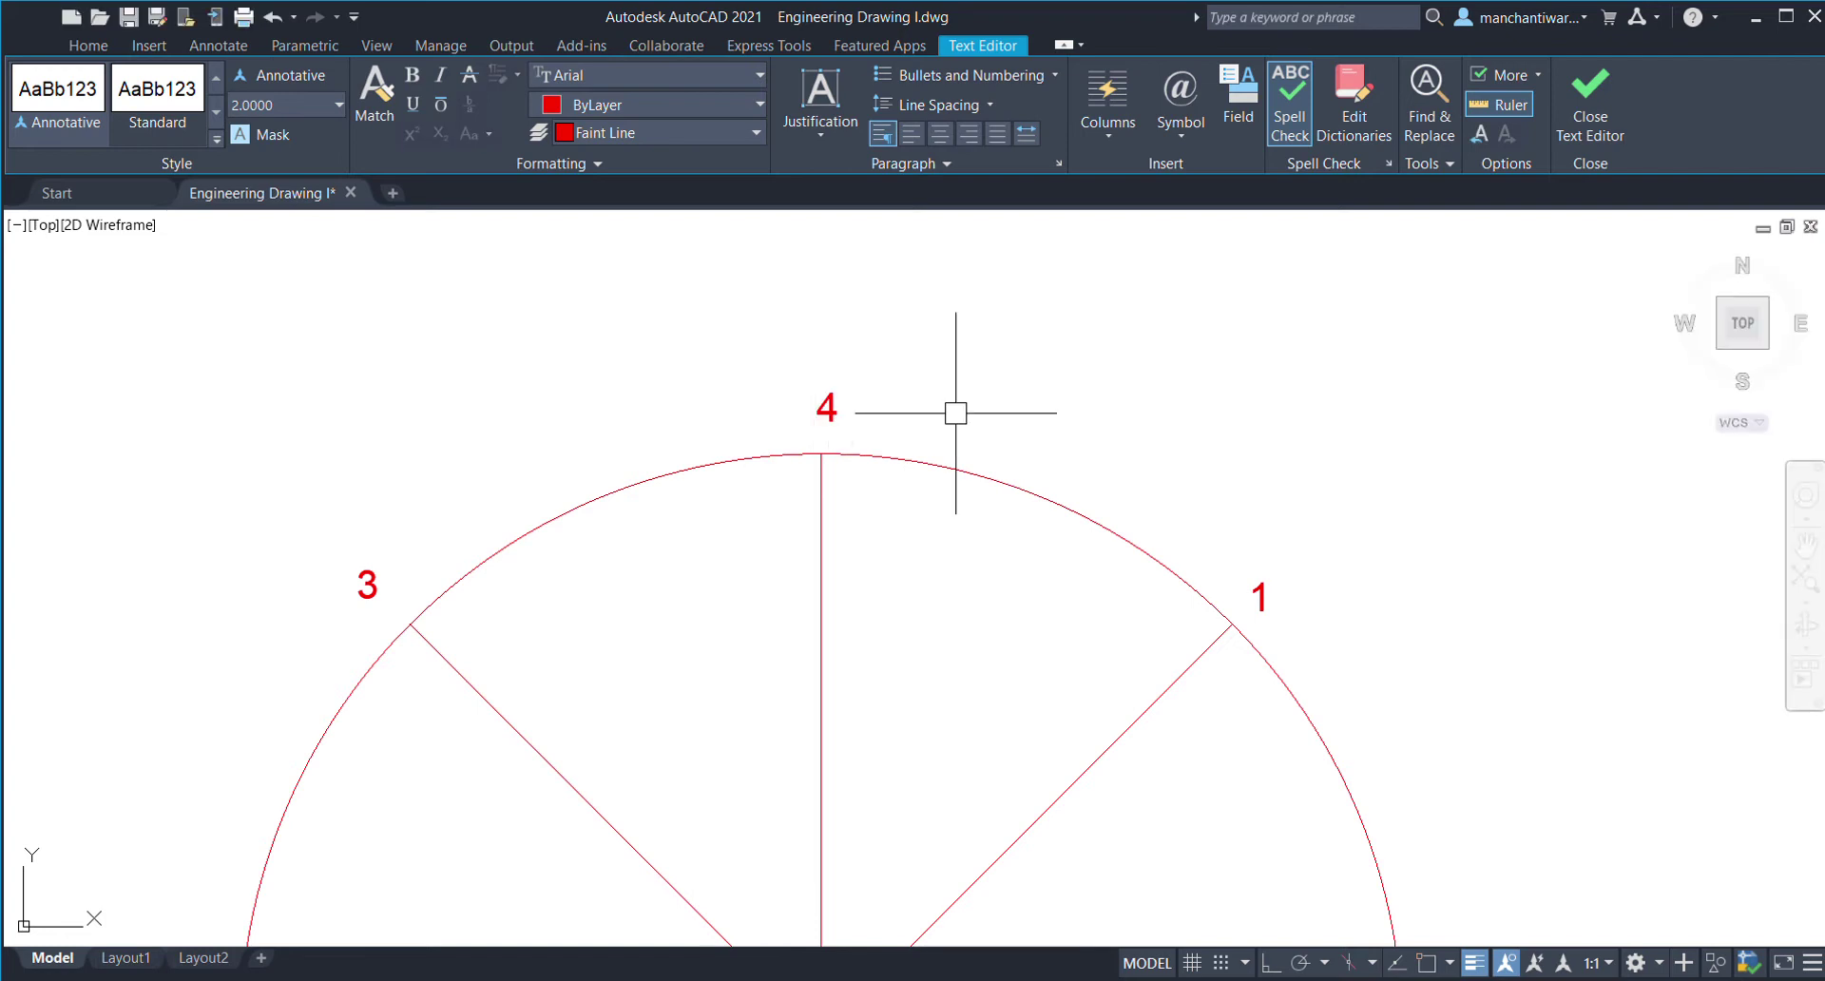
scroll(1068, 453, "up", 2)
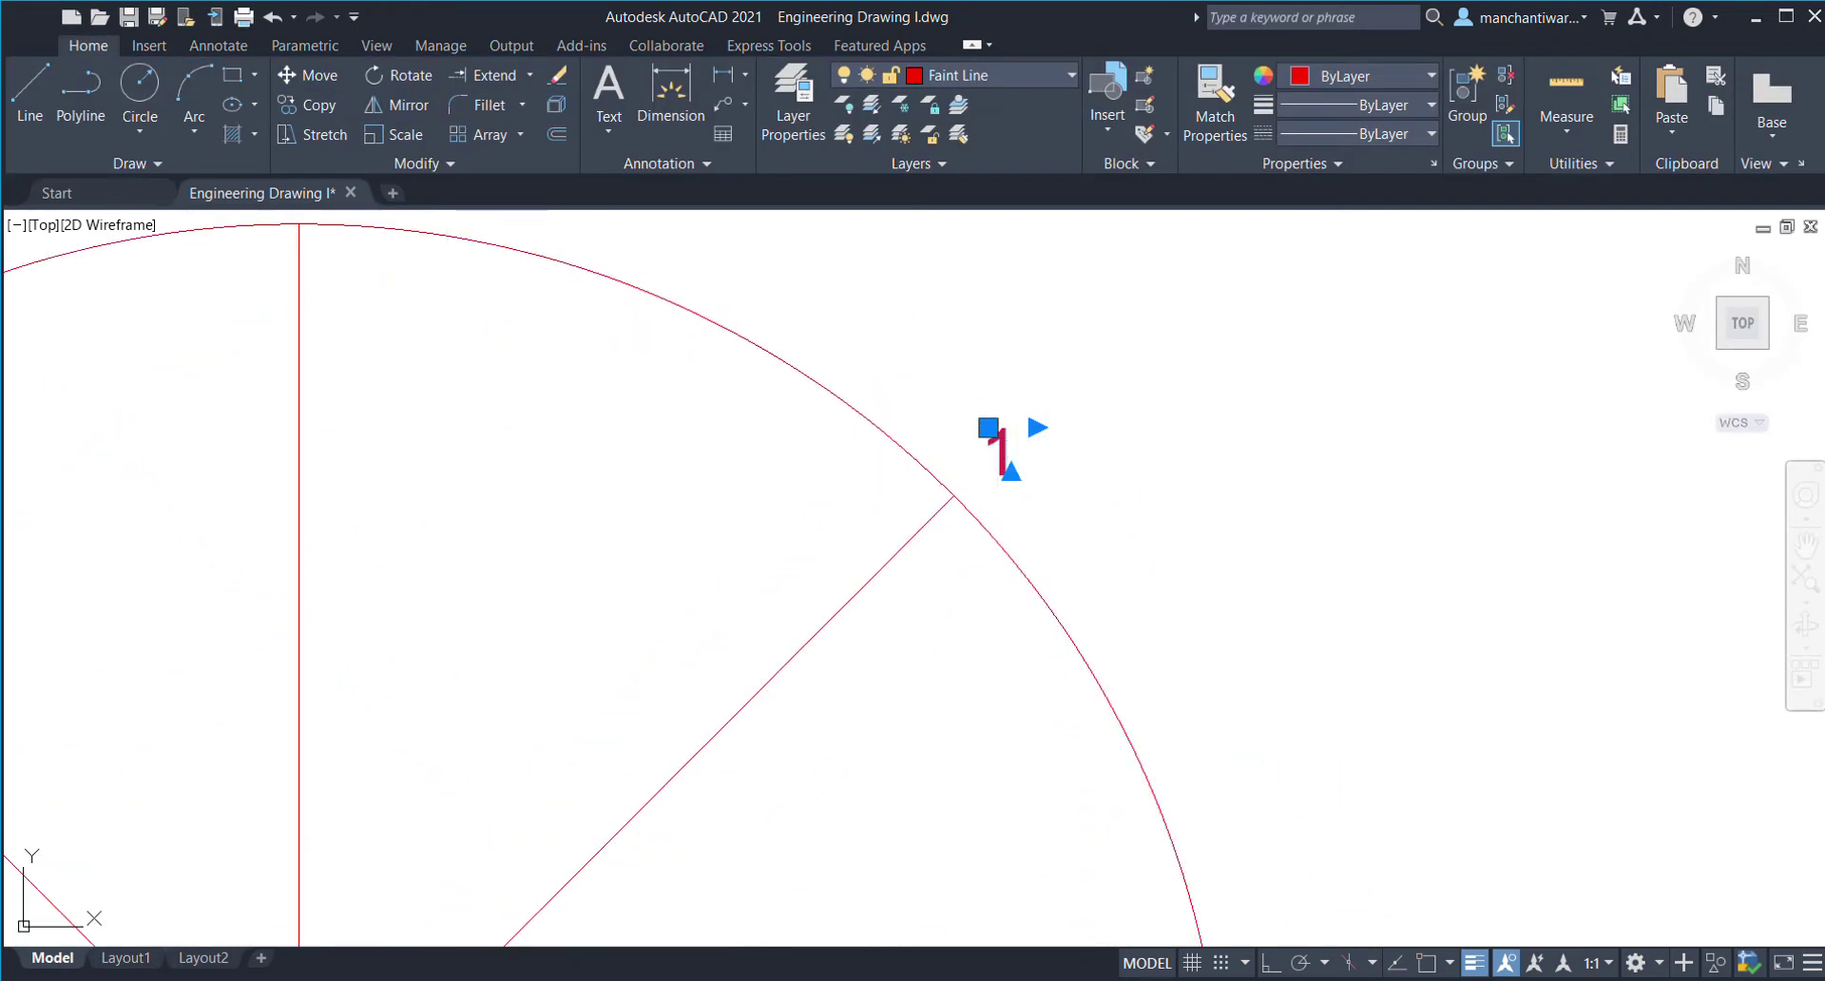
double_click(999, 451)
type("5")
left_click(1189, 613)
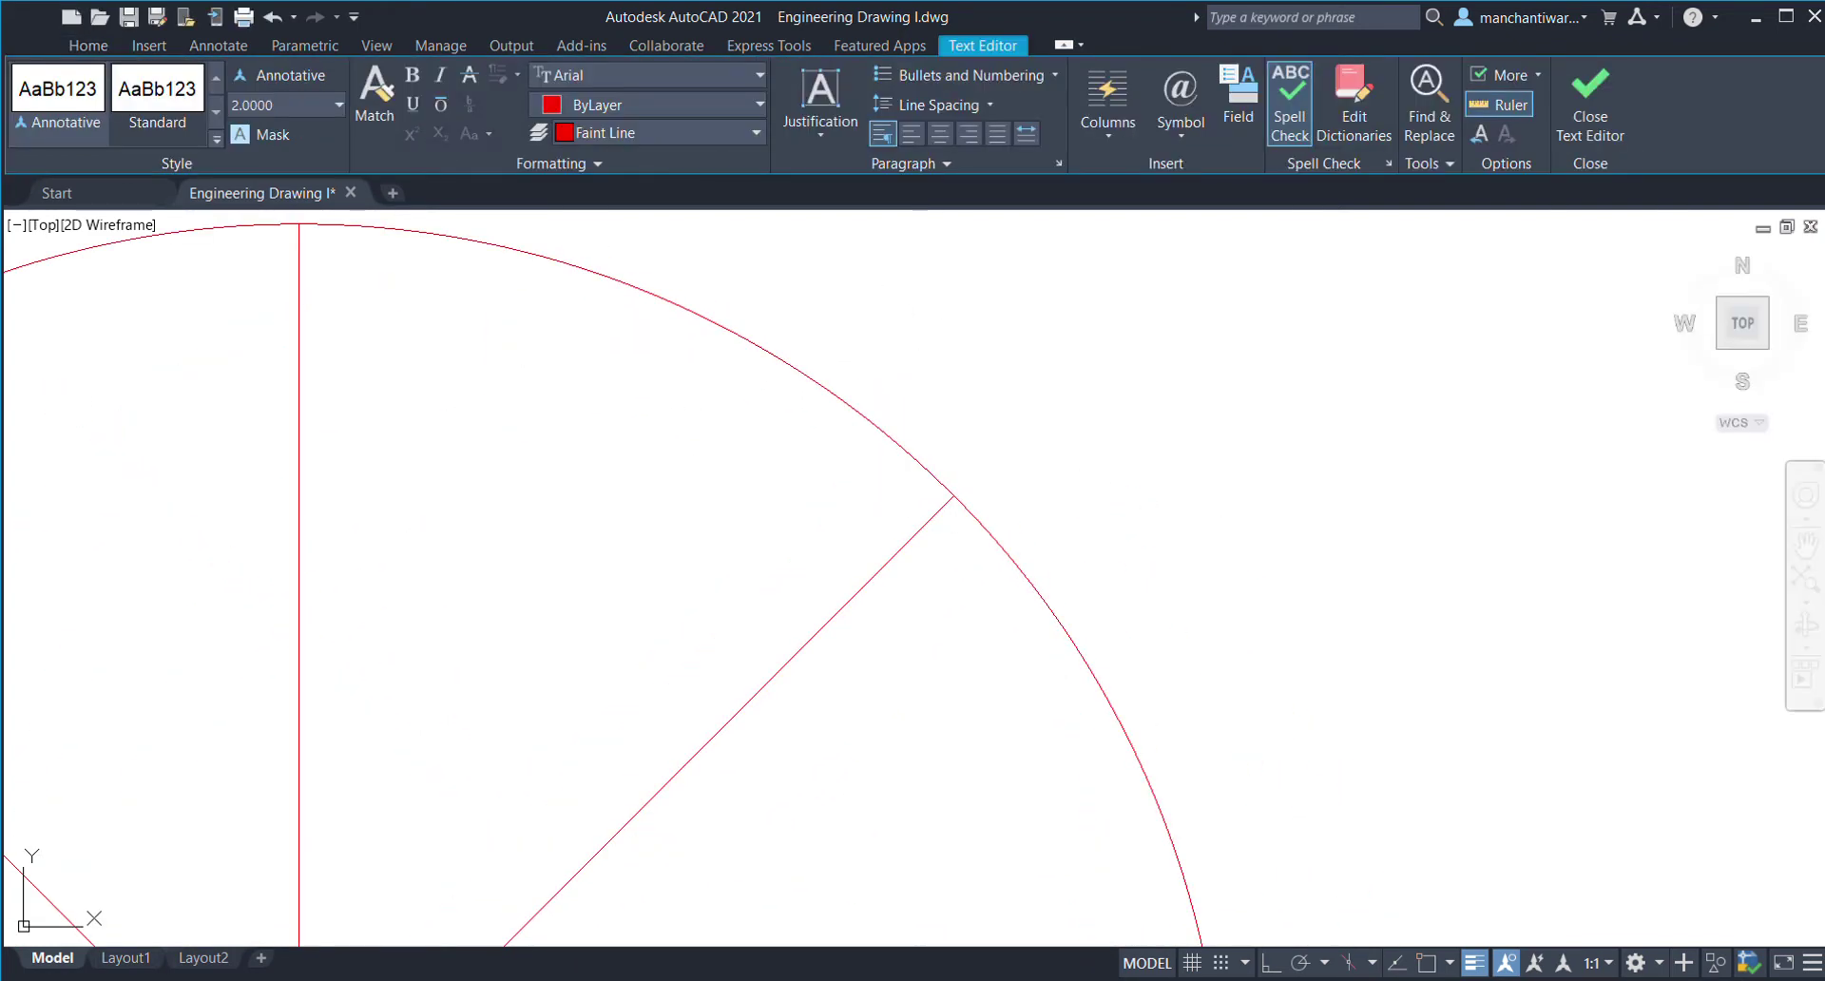
- Change the labels outside the circle at the right and lower-right radii to 6 and 7
middle_click_drag(1189, 613, 835, 281)
scroll(836, 282, "down", 2)
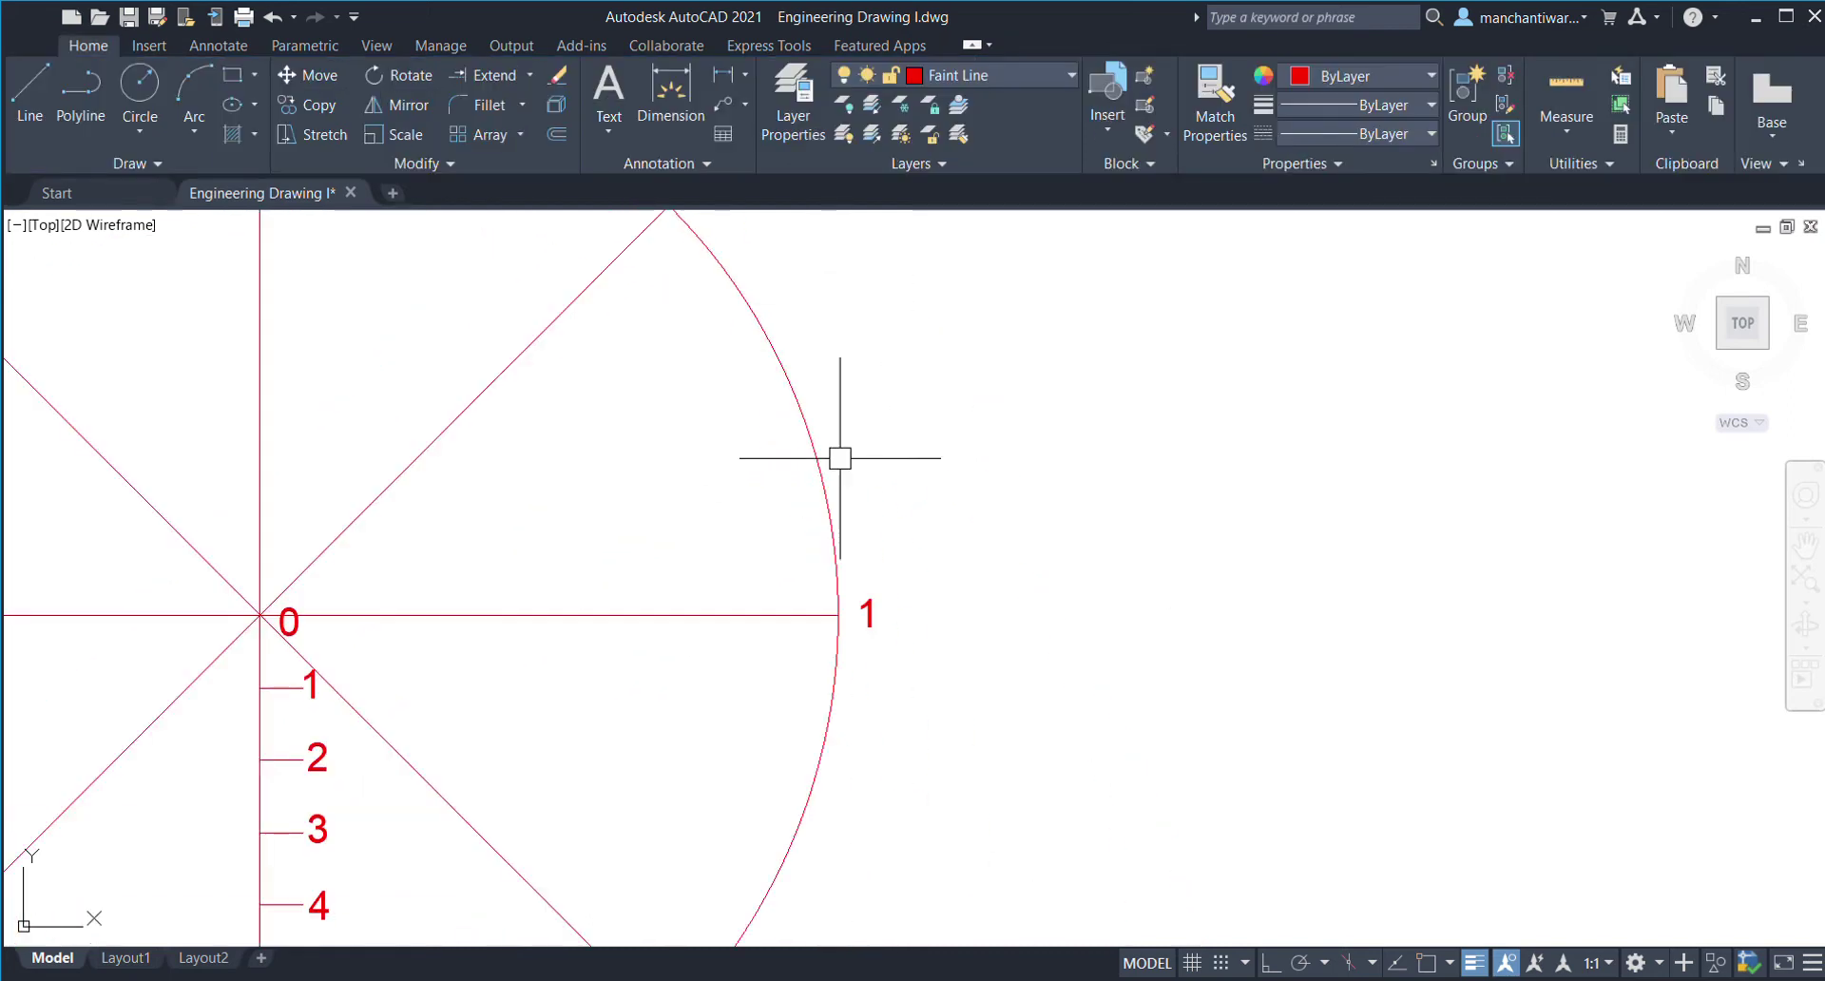
double_click(871, 616)
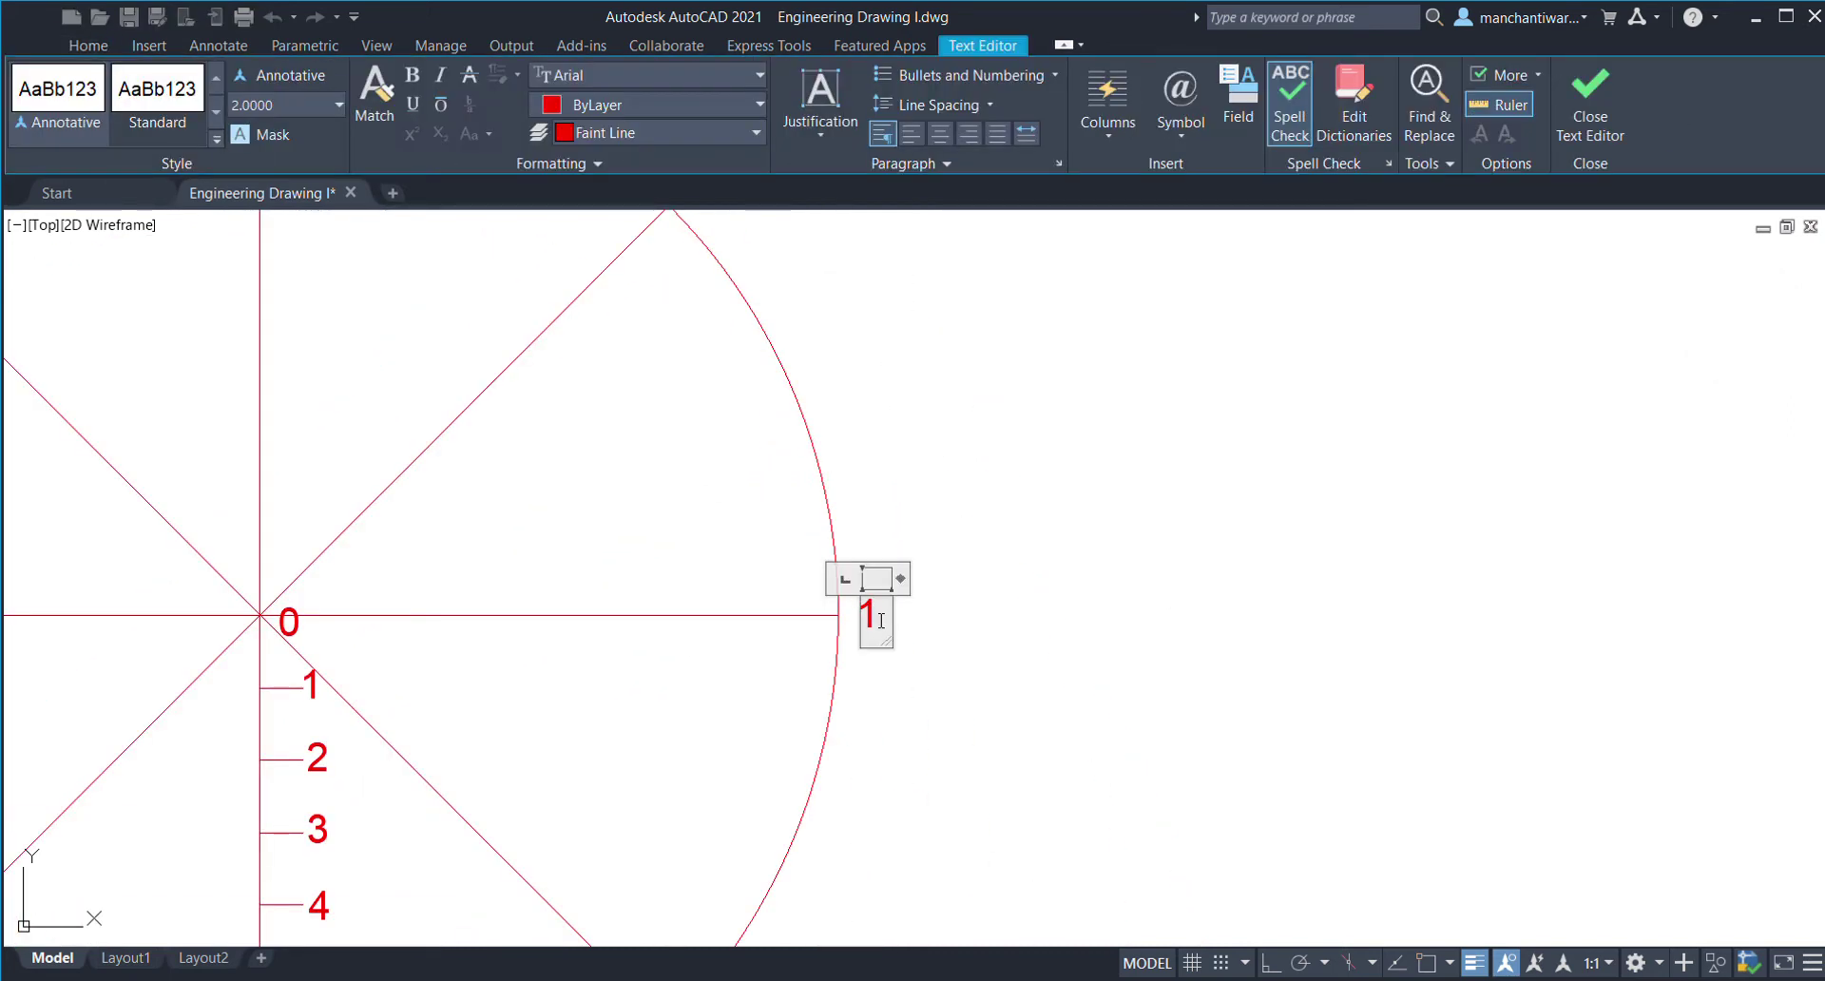
type("6")
left_click(1022, 666)
middle_click_drag(939, 722, 1018, 337)
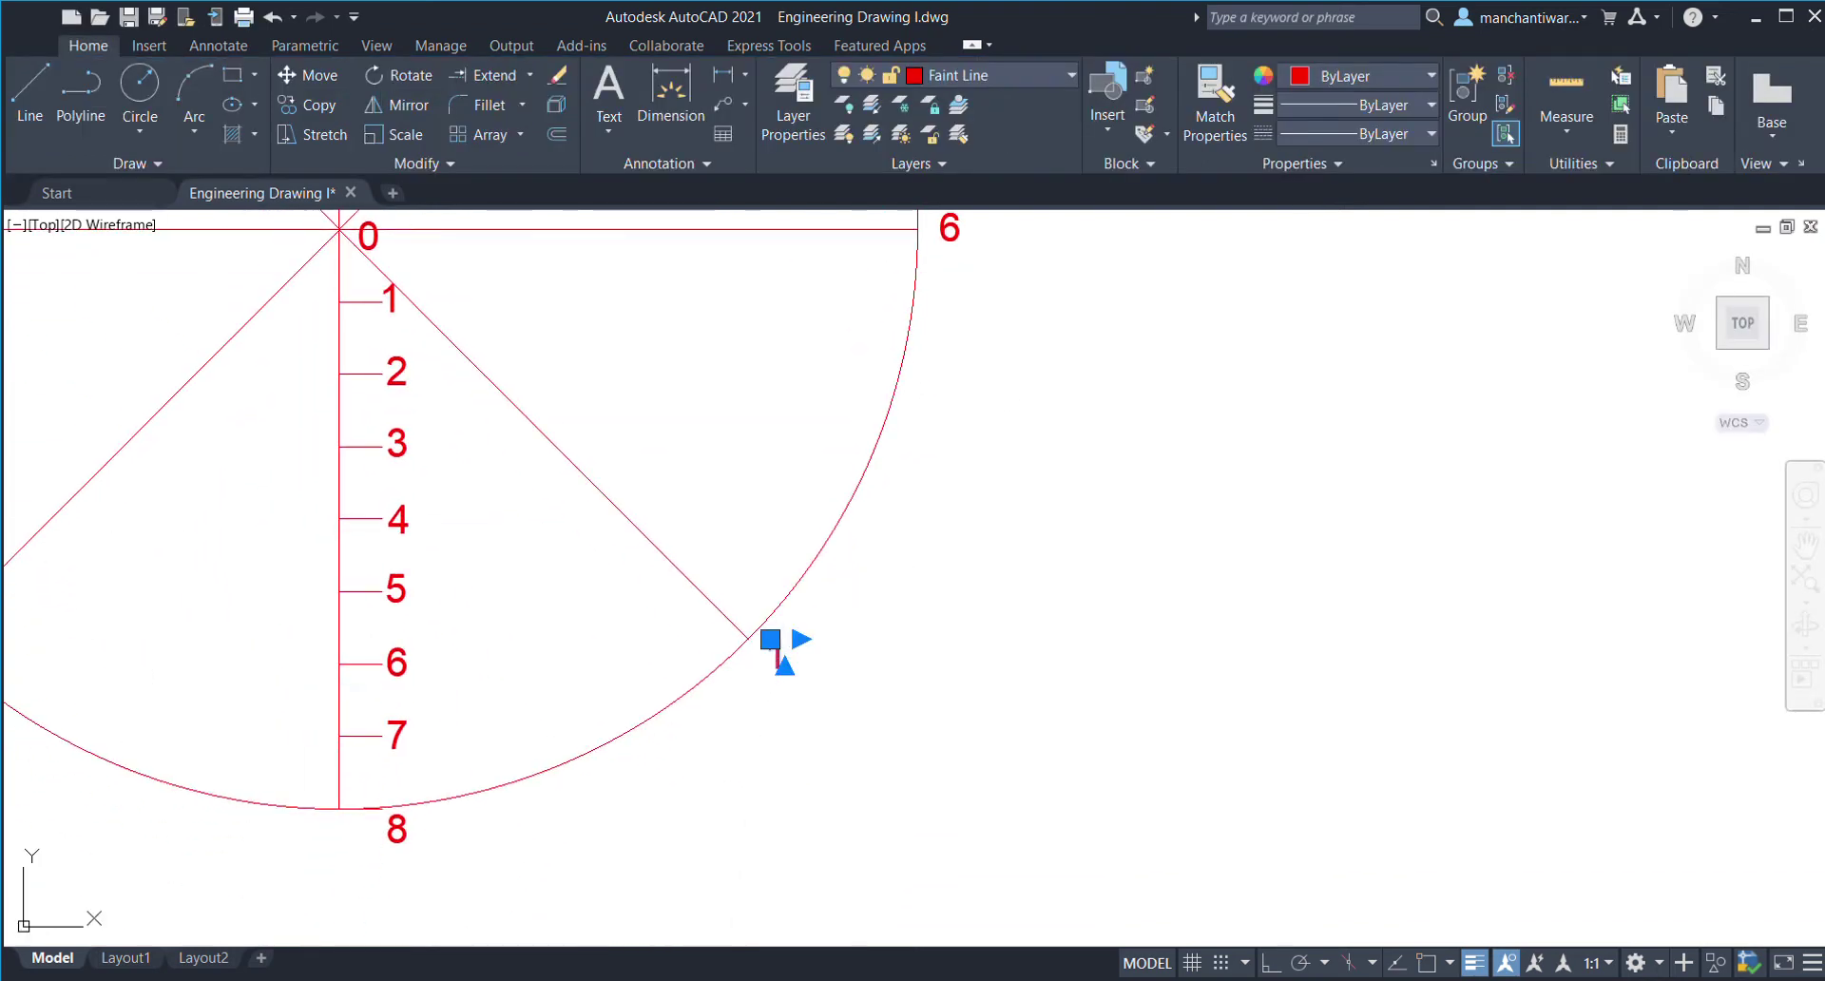
double_click(780, 656)
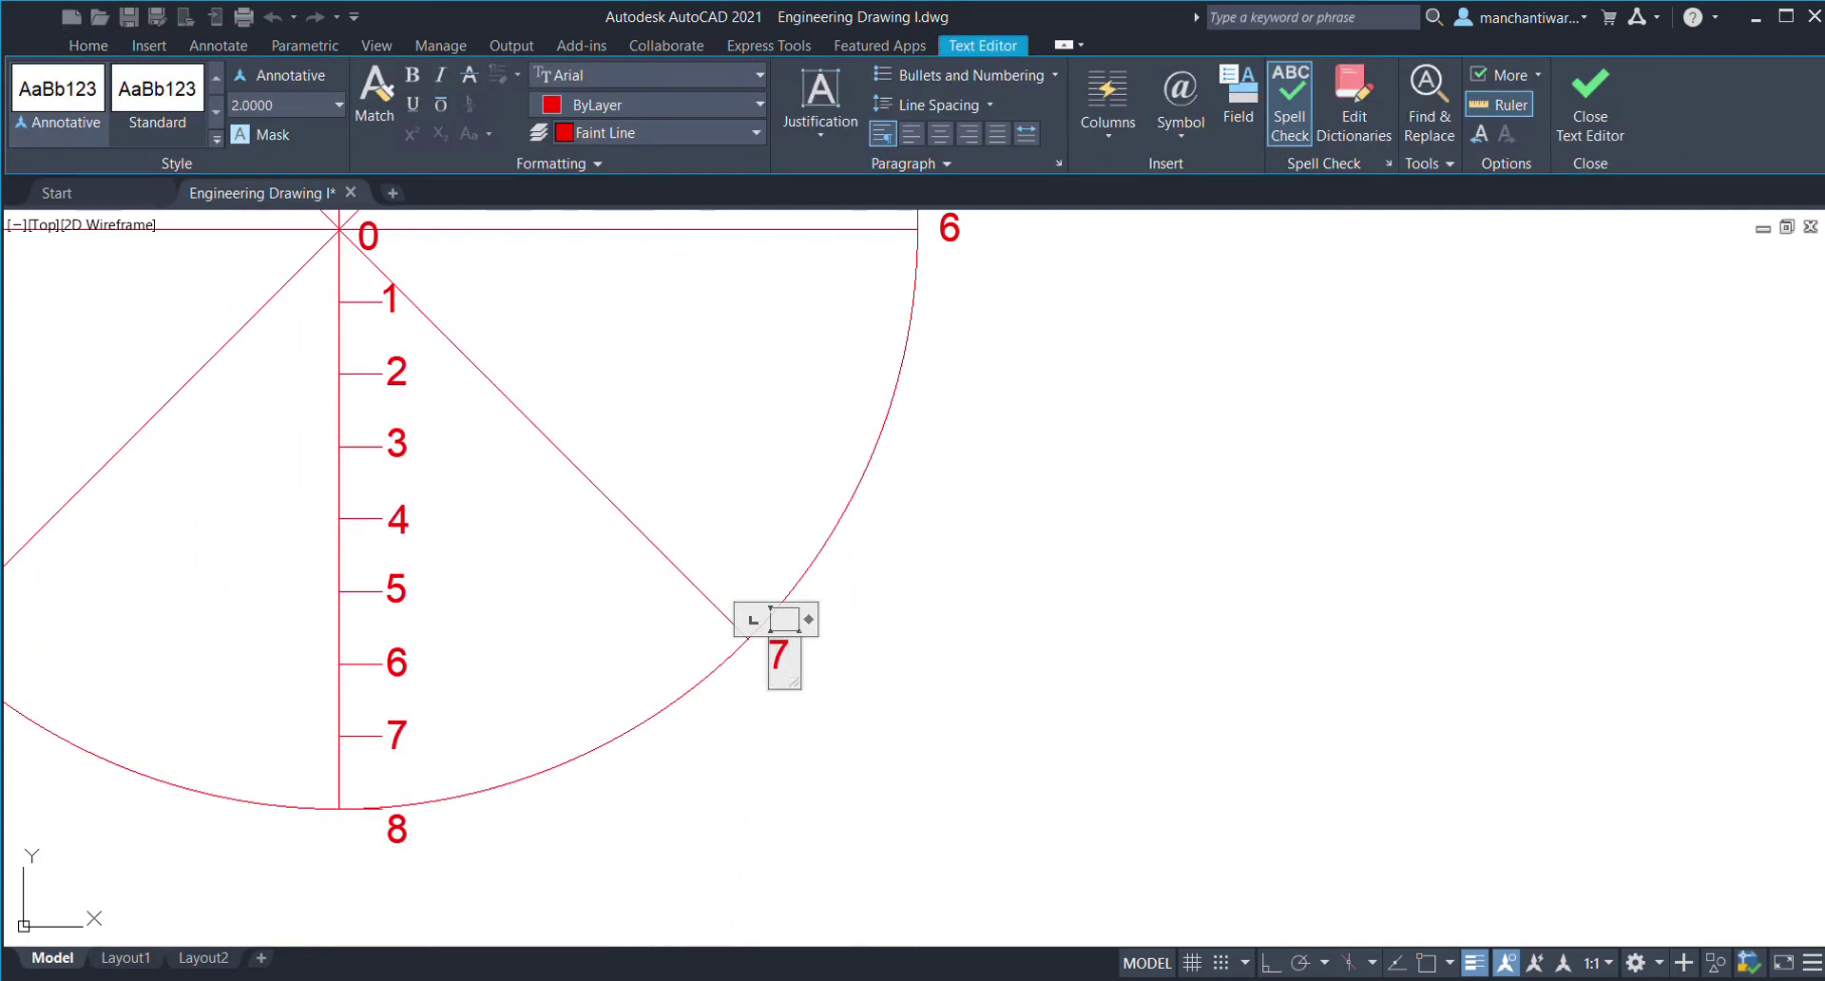
left_click(969, 622)
- Examine the lower vertical radius with its numbered divisions and the numbered radii around the circle
scroll(1046, 566, "down", 2)
middle_click_drag(783, 441, 823, 542)
scroll(815, 542, "up", 2)
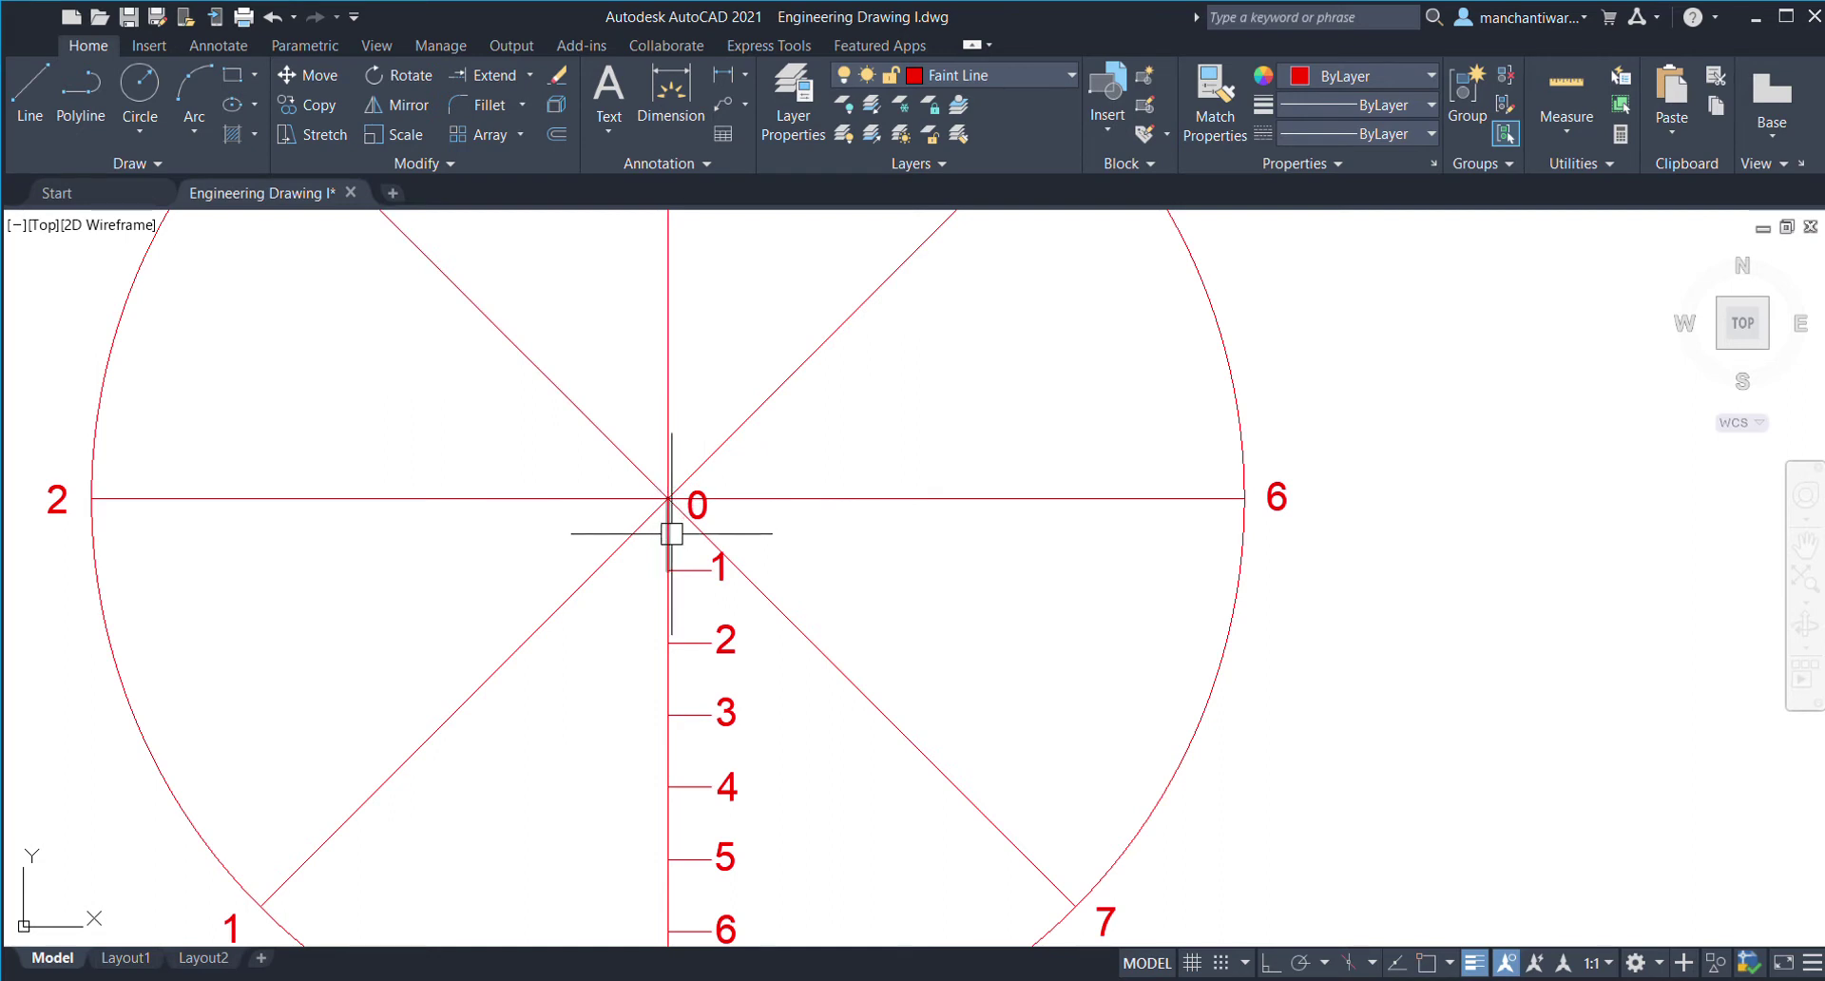
mouse_move(662, 546)
middle_mouse_down()
mouse_move(668, 619)
mouse_move(702, 472)
middle_mouse_up()
left_click(702, 471)
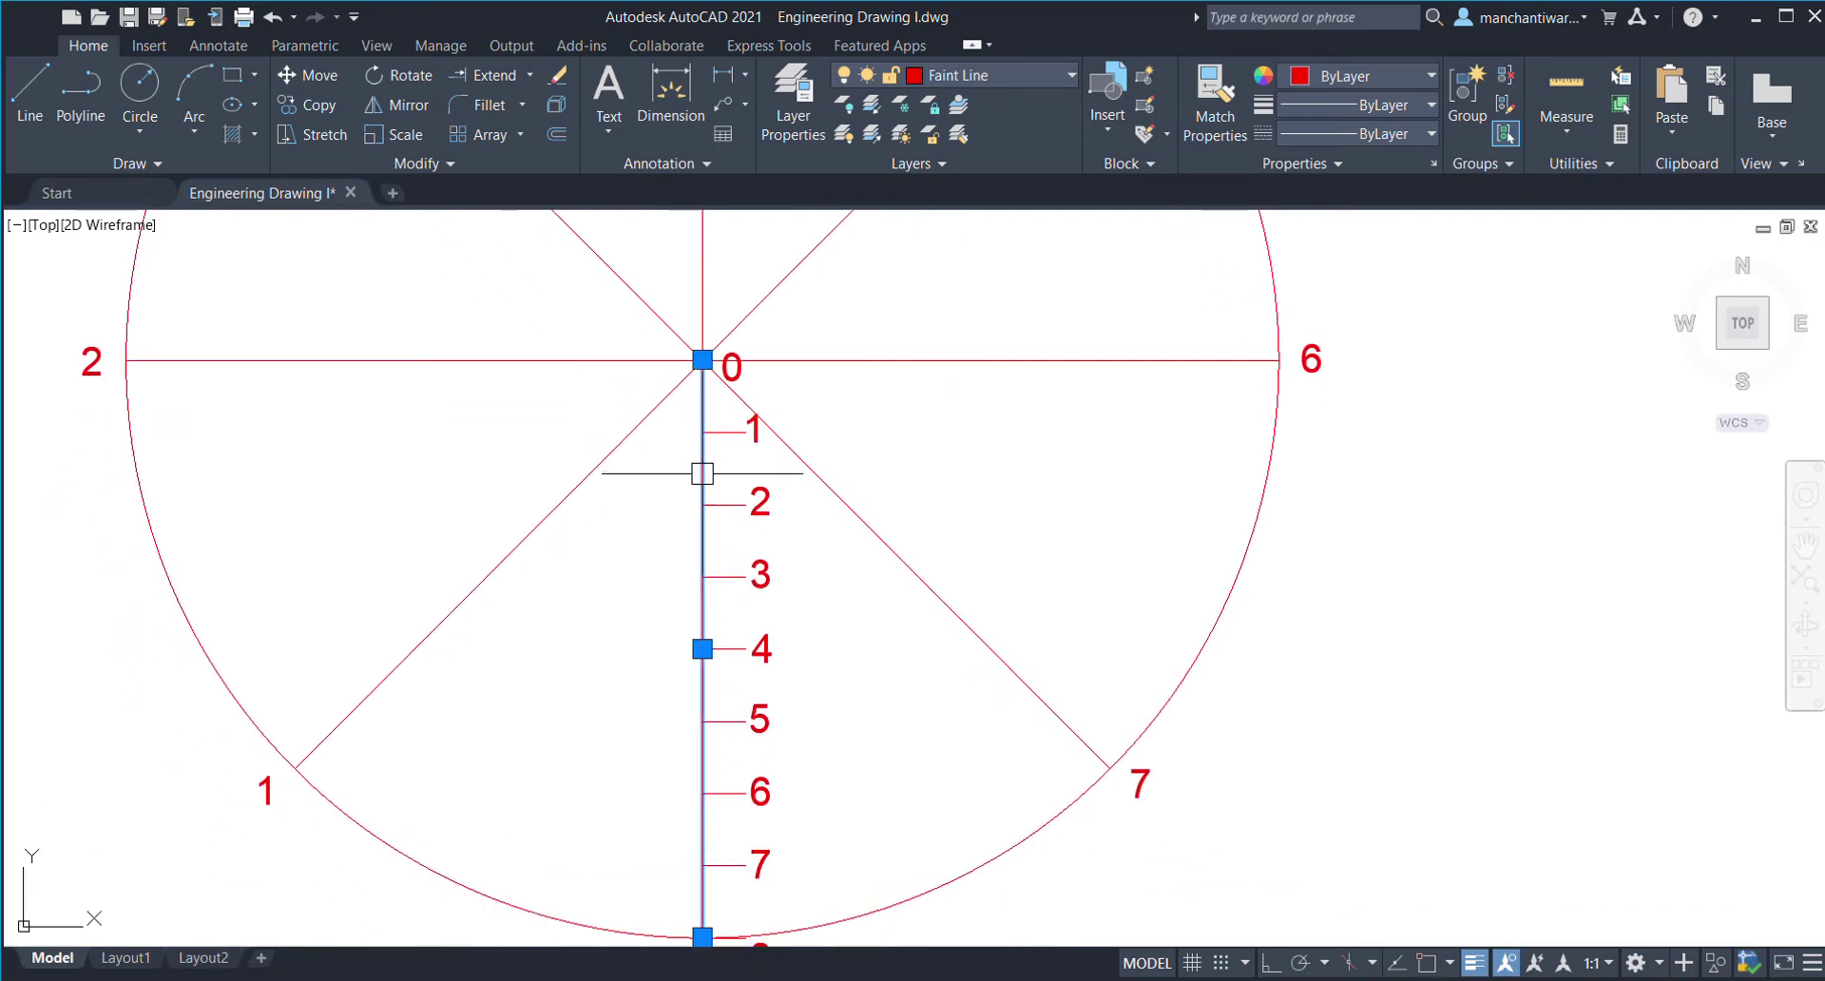
scroll(722, 472, "down", 2)
middle_click_drag(836, 574, 843, 616)
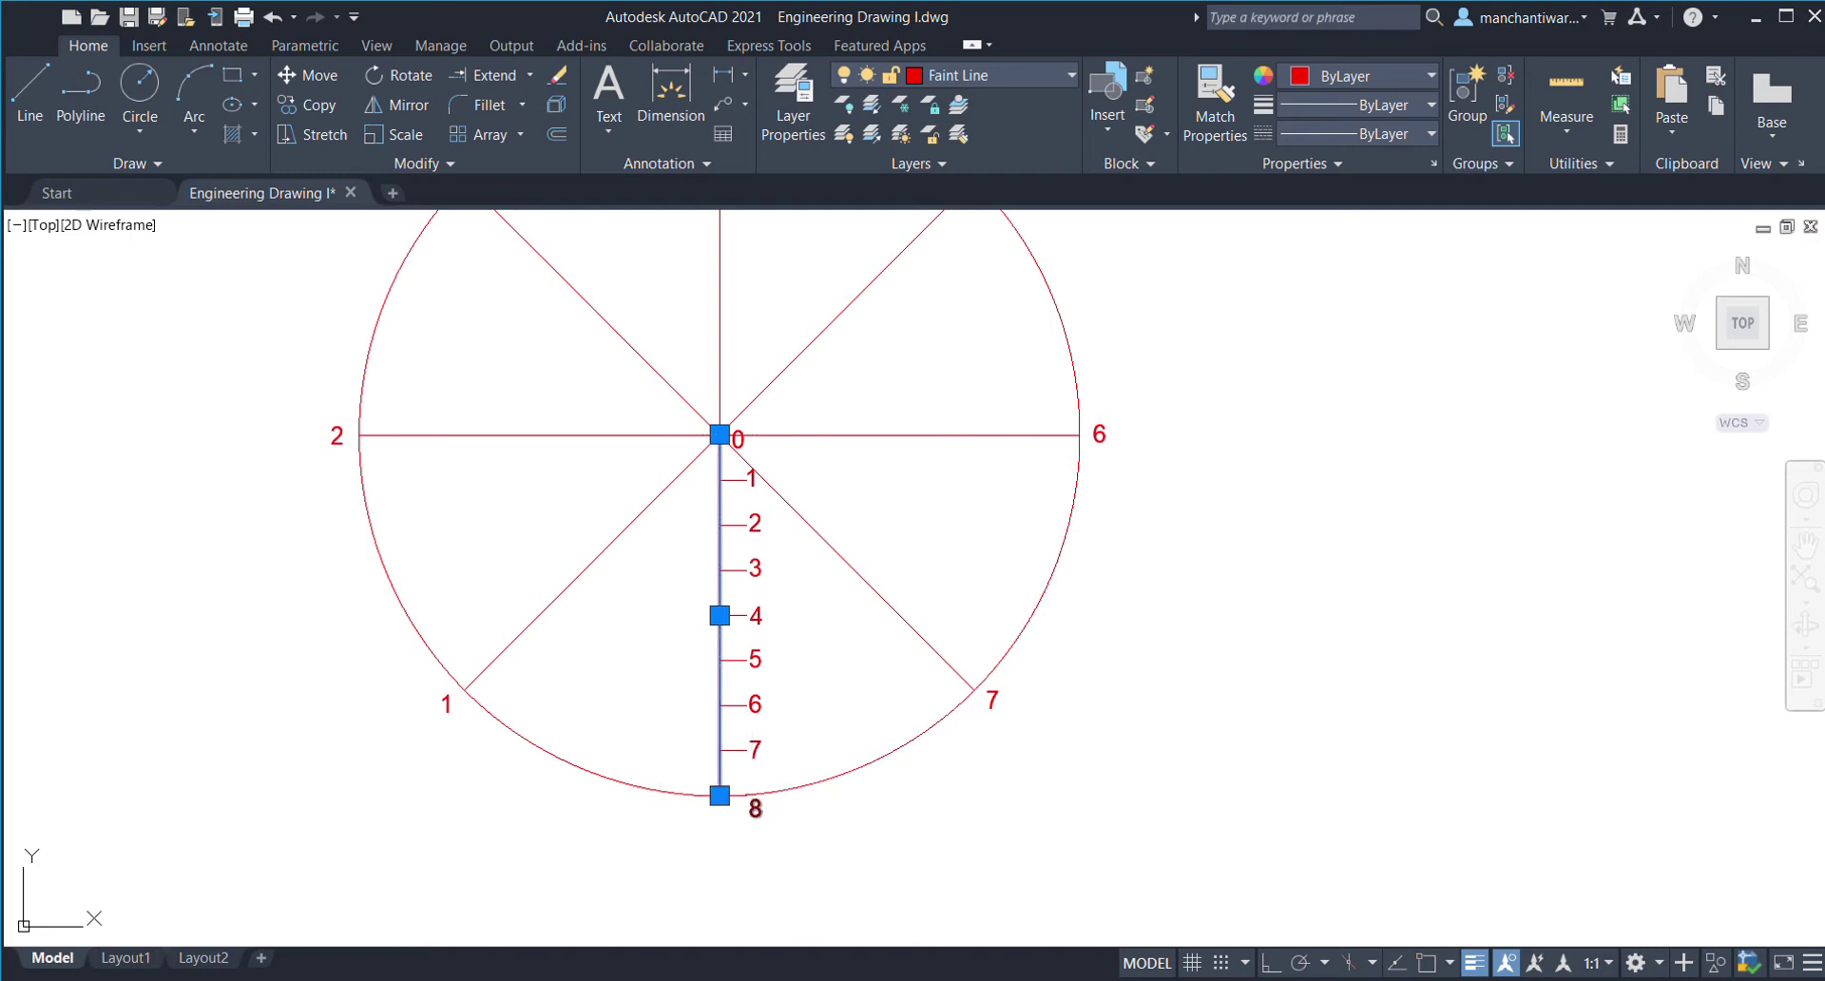
key("Escape")
- Draw a small circle centered on the lower end of the vertical radius at division 8, and select that radius
scroll(751, 813, "up", 4)
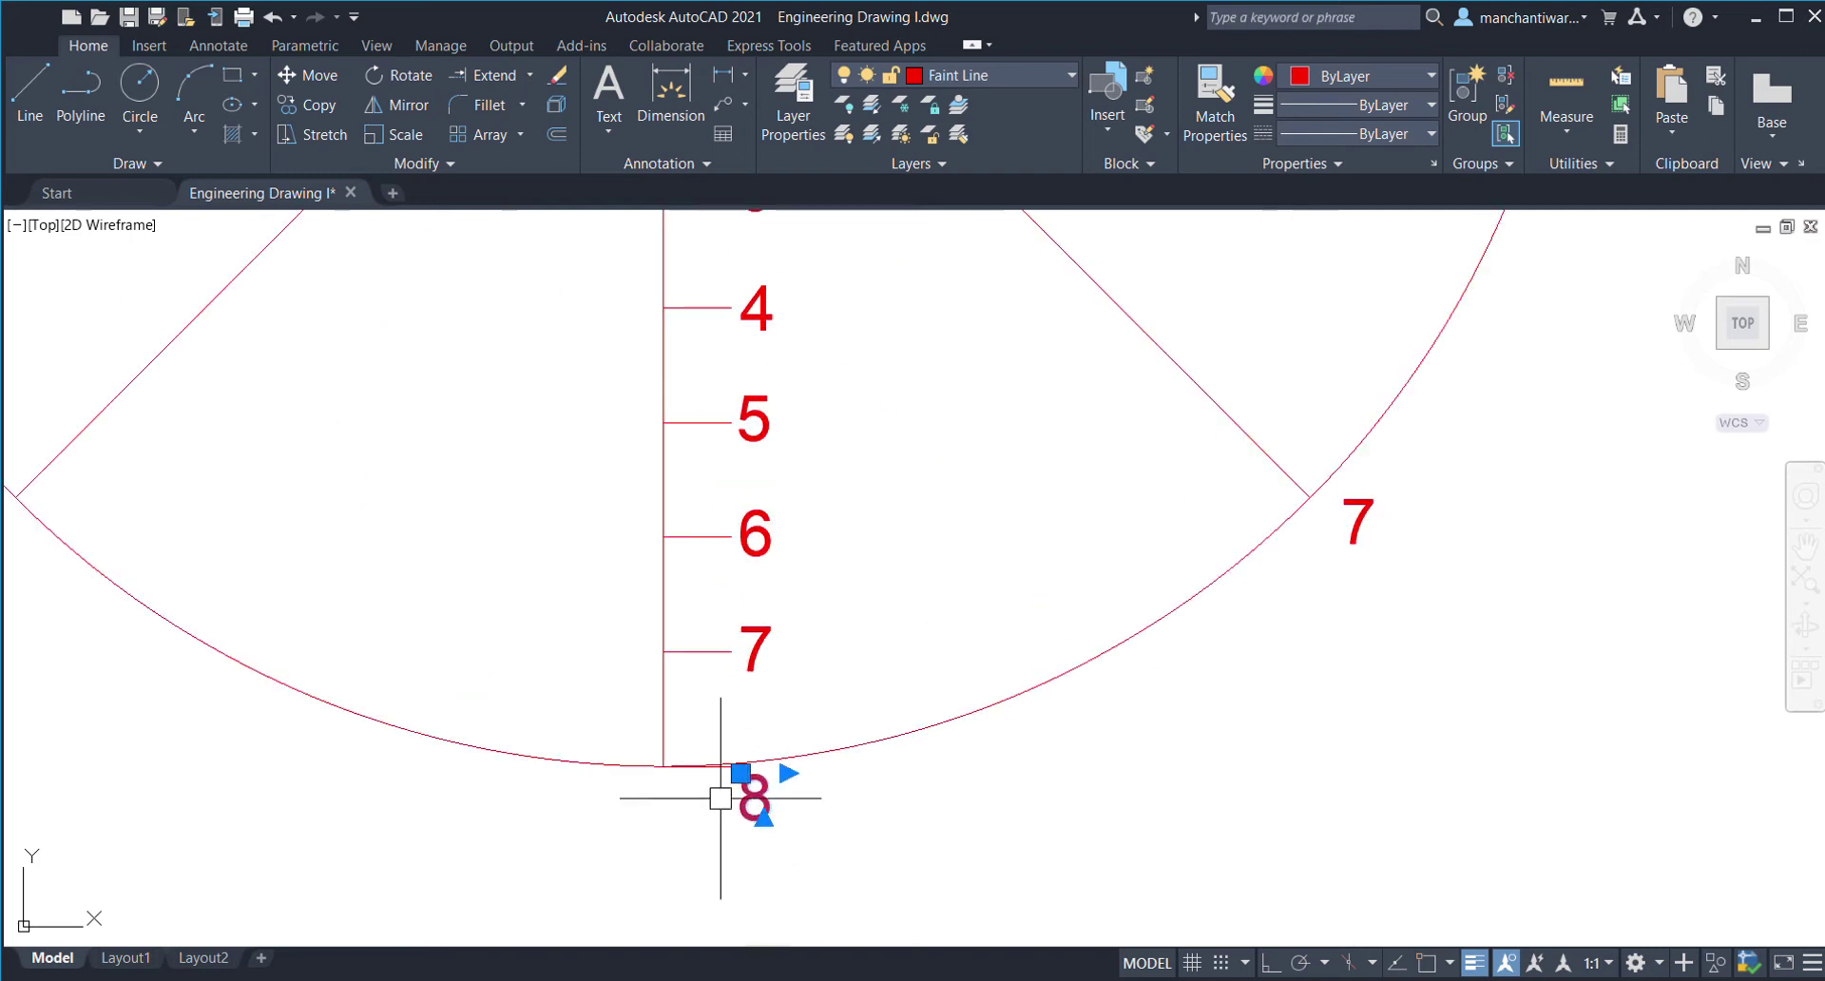
scroll(642, 774, "up", 4)
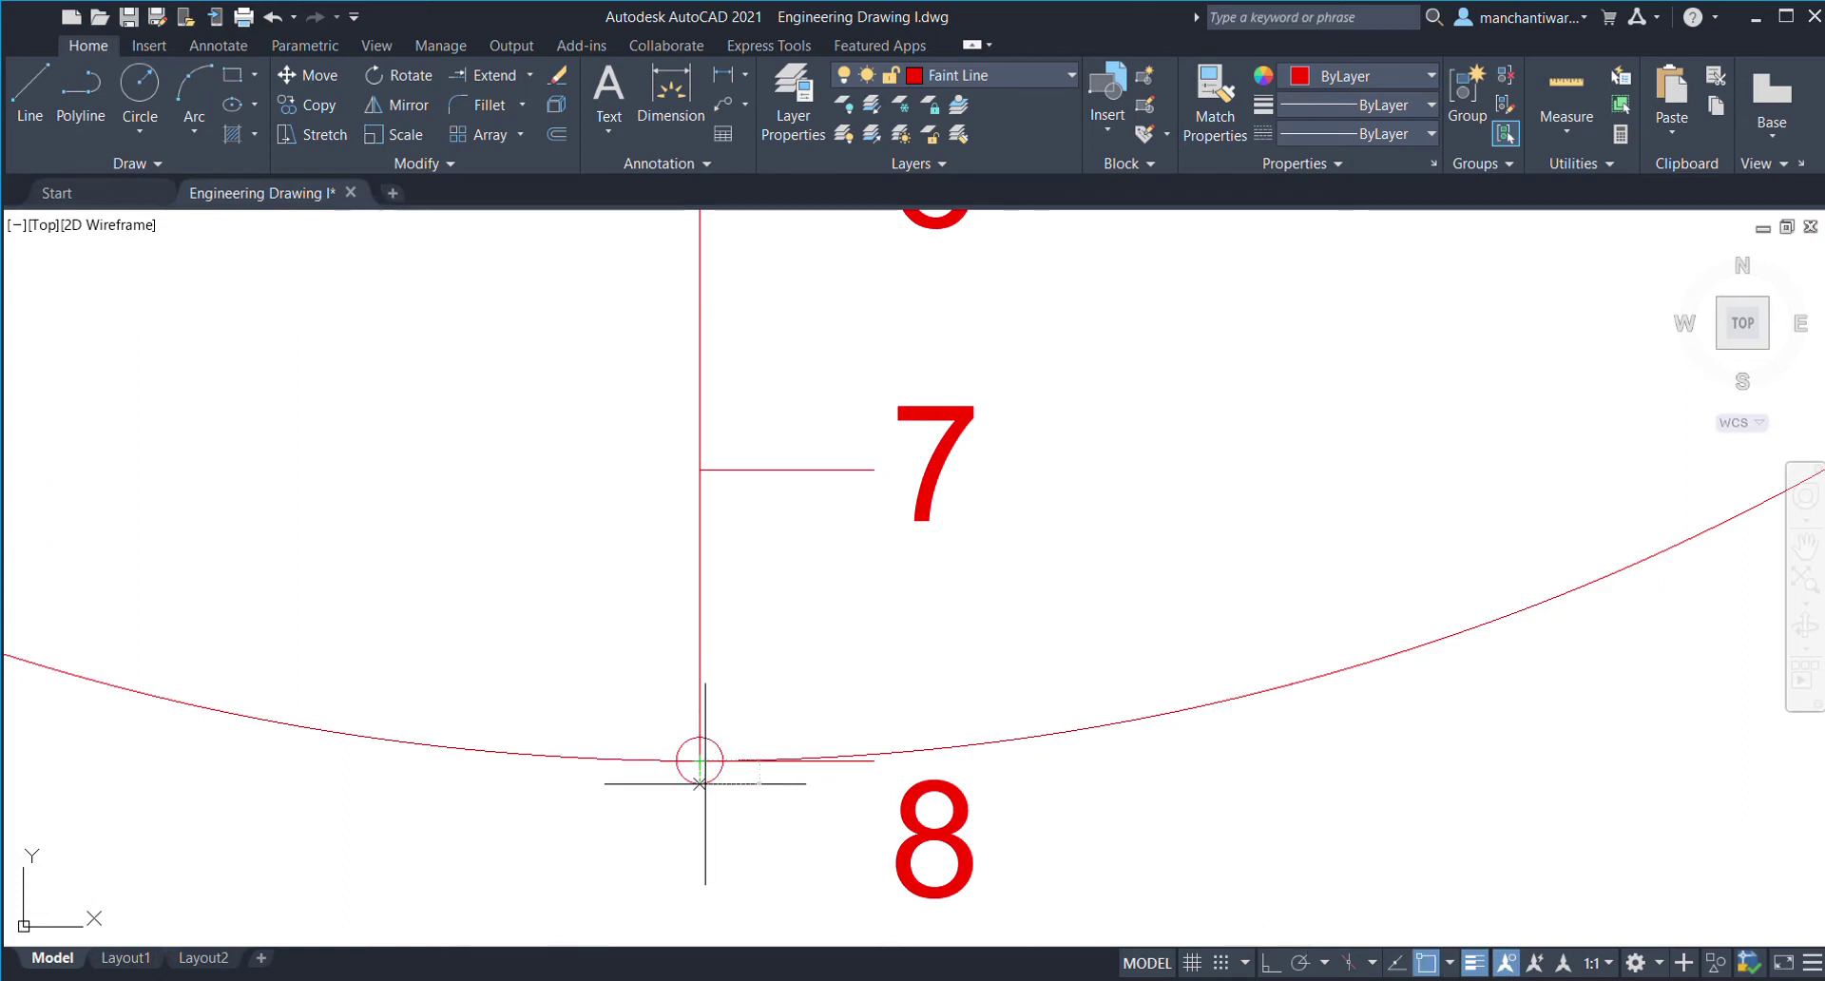
left_click(718, 781)
scroll(765, 746, "down", 8)
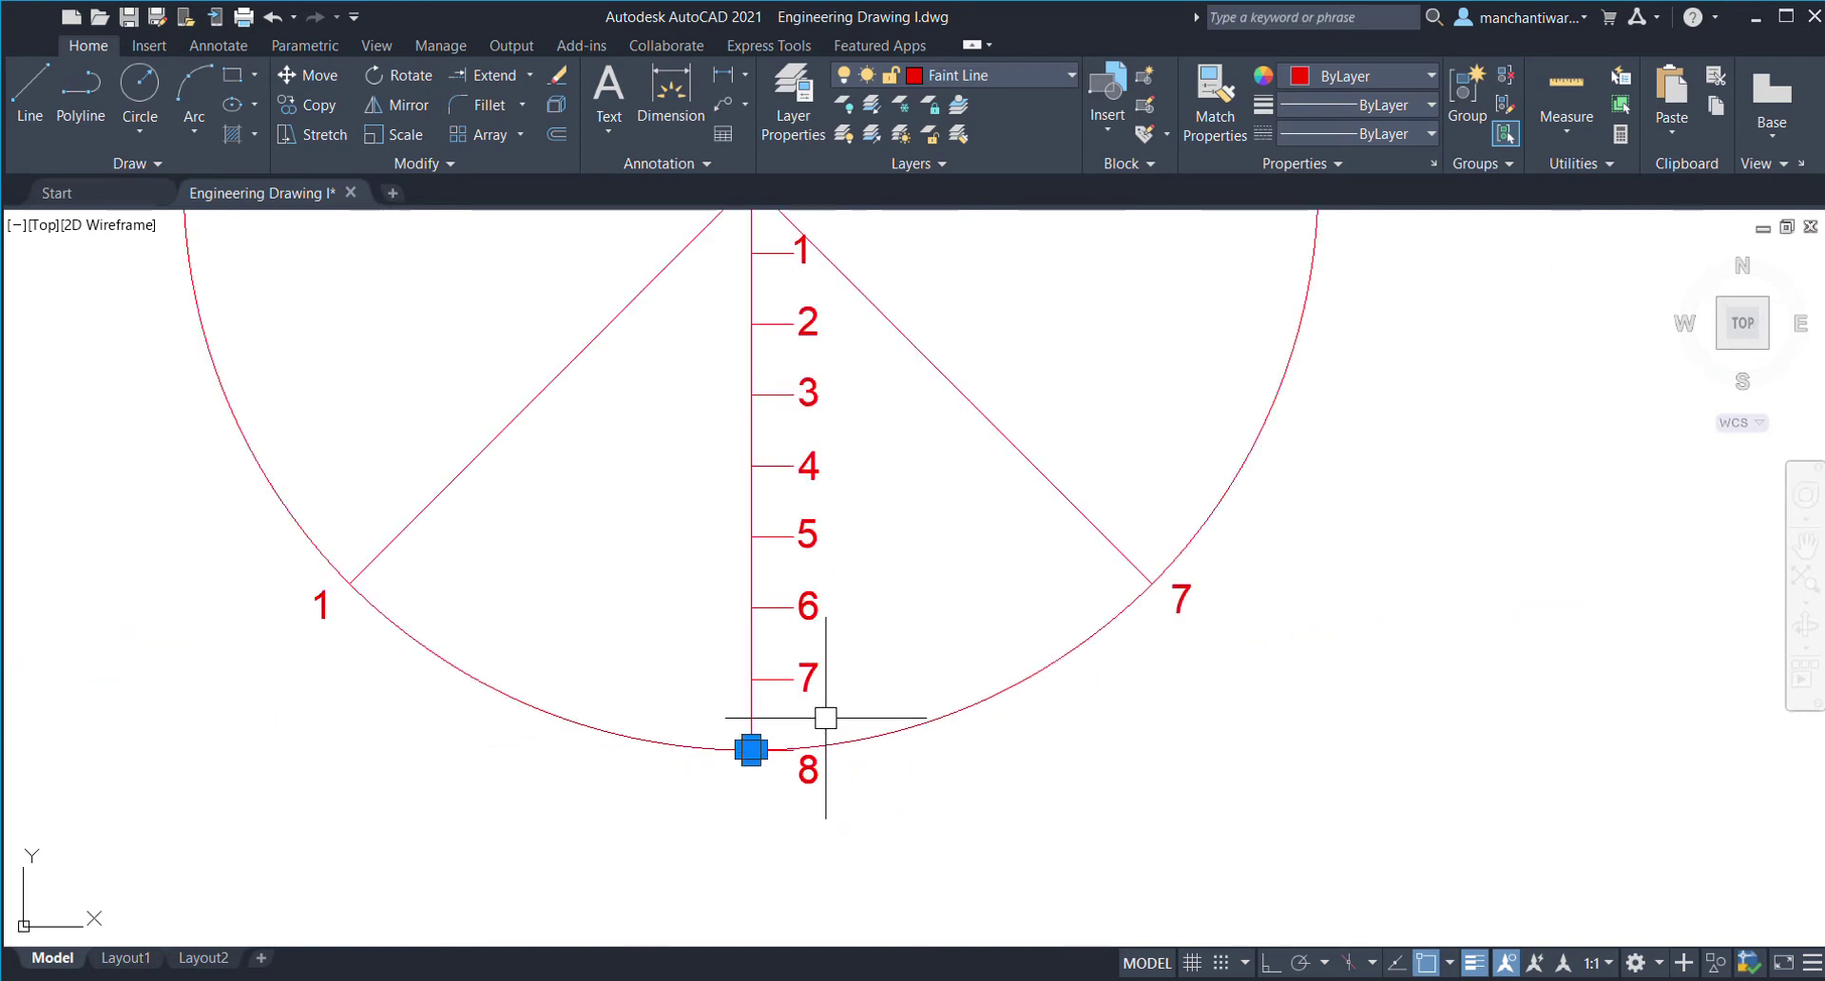
middle_click_drag(875, 685, 843, 774)
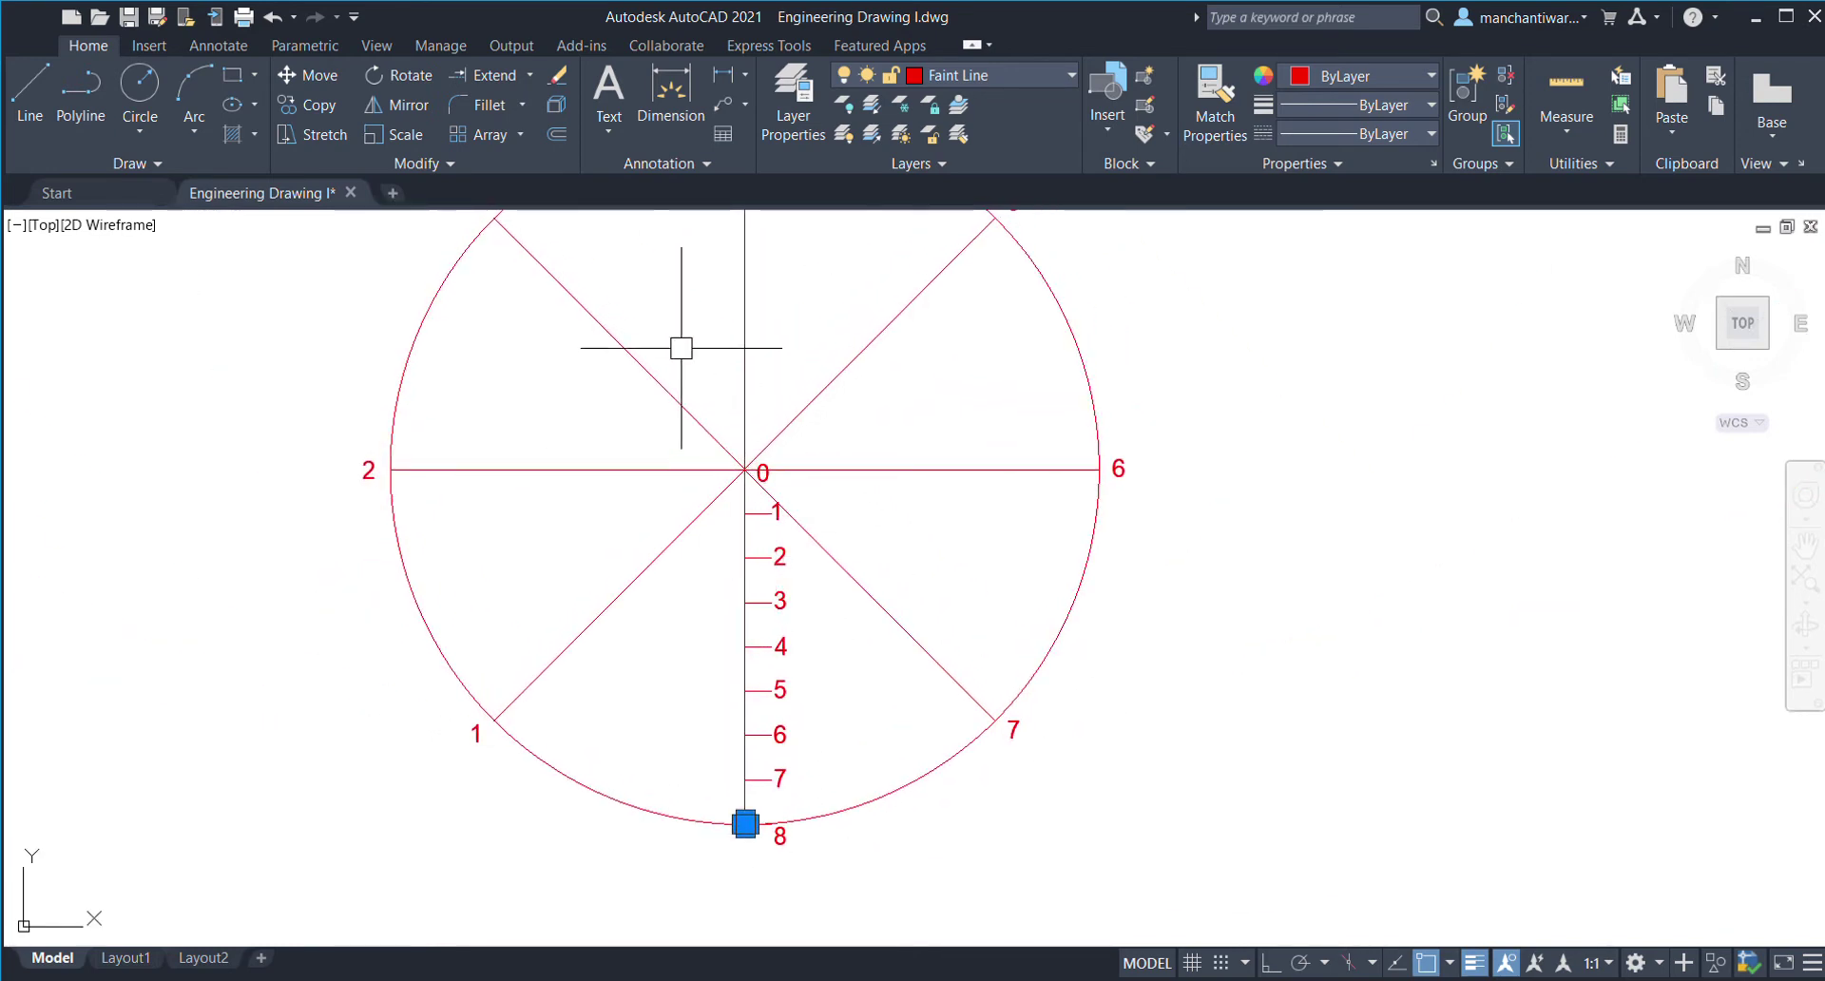
left_click(745, 825)
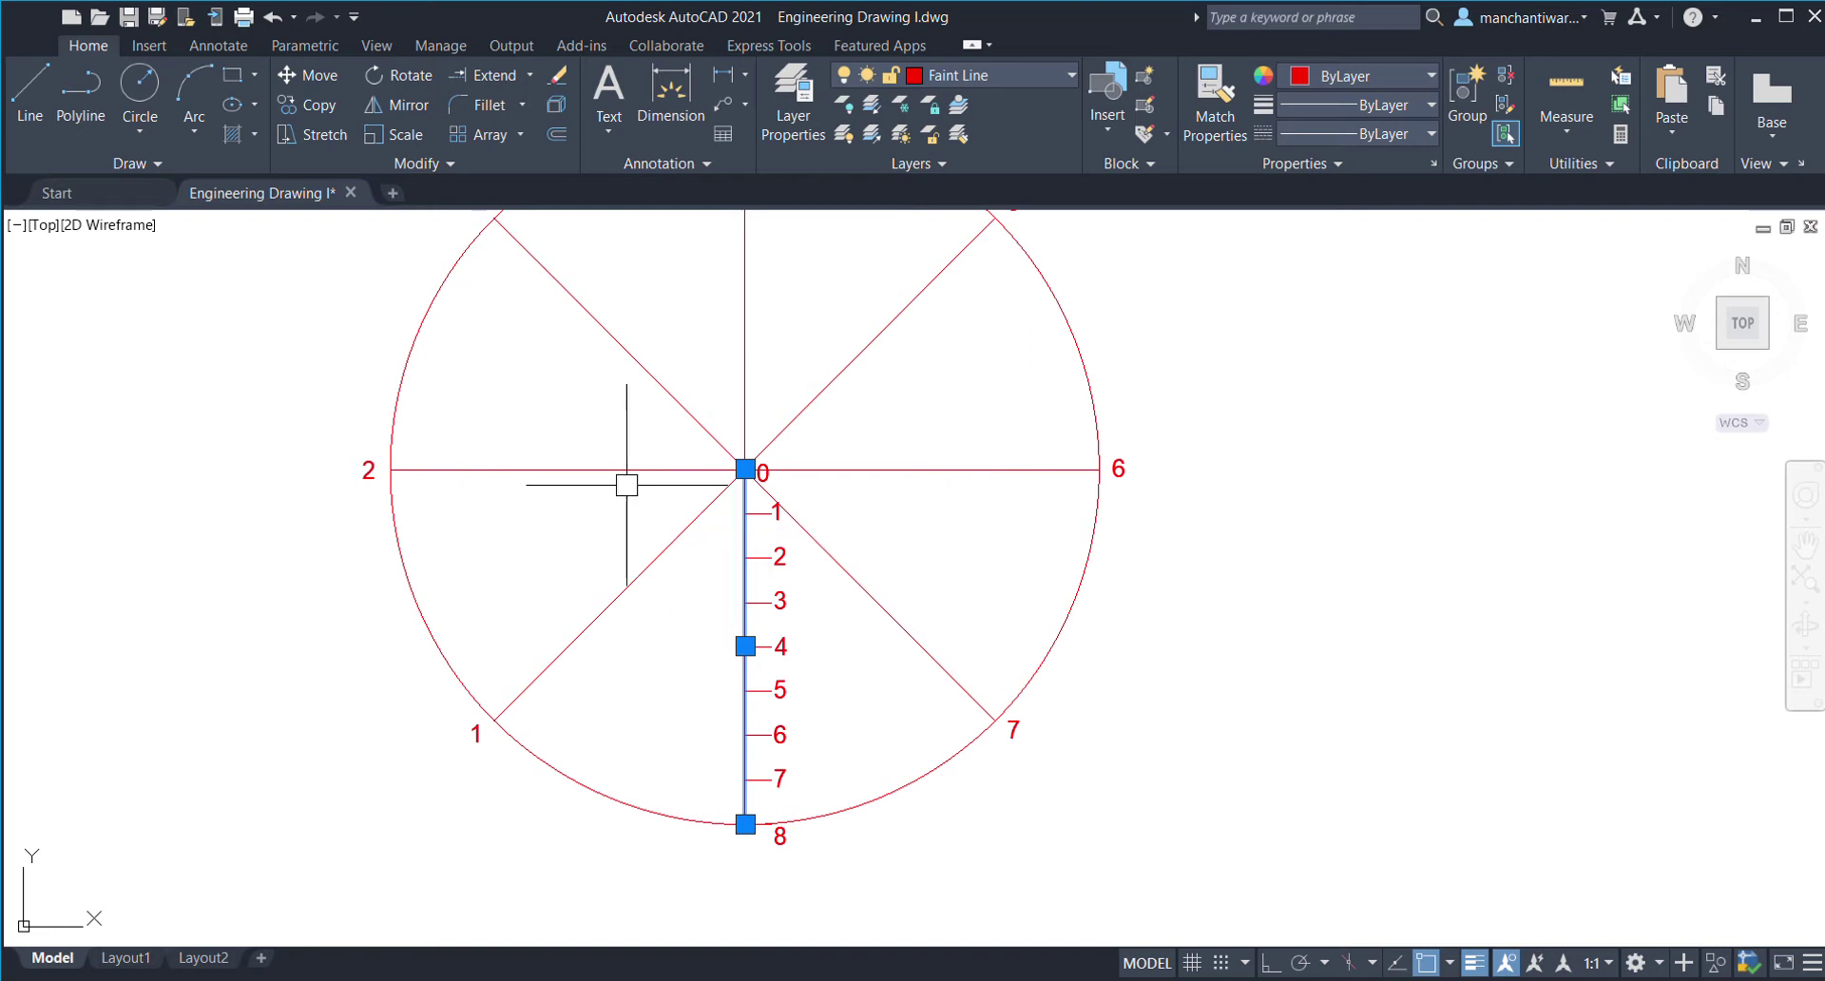
- Draw three concentric circles centered on point 0, passing through divisions 1, 2 and 3 of the lower vertical radius
key("Escape")
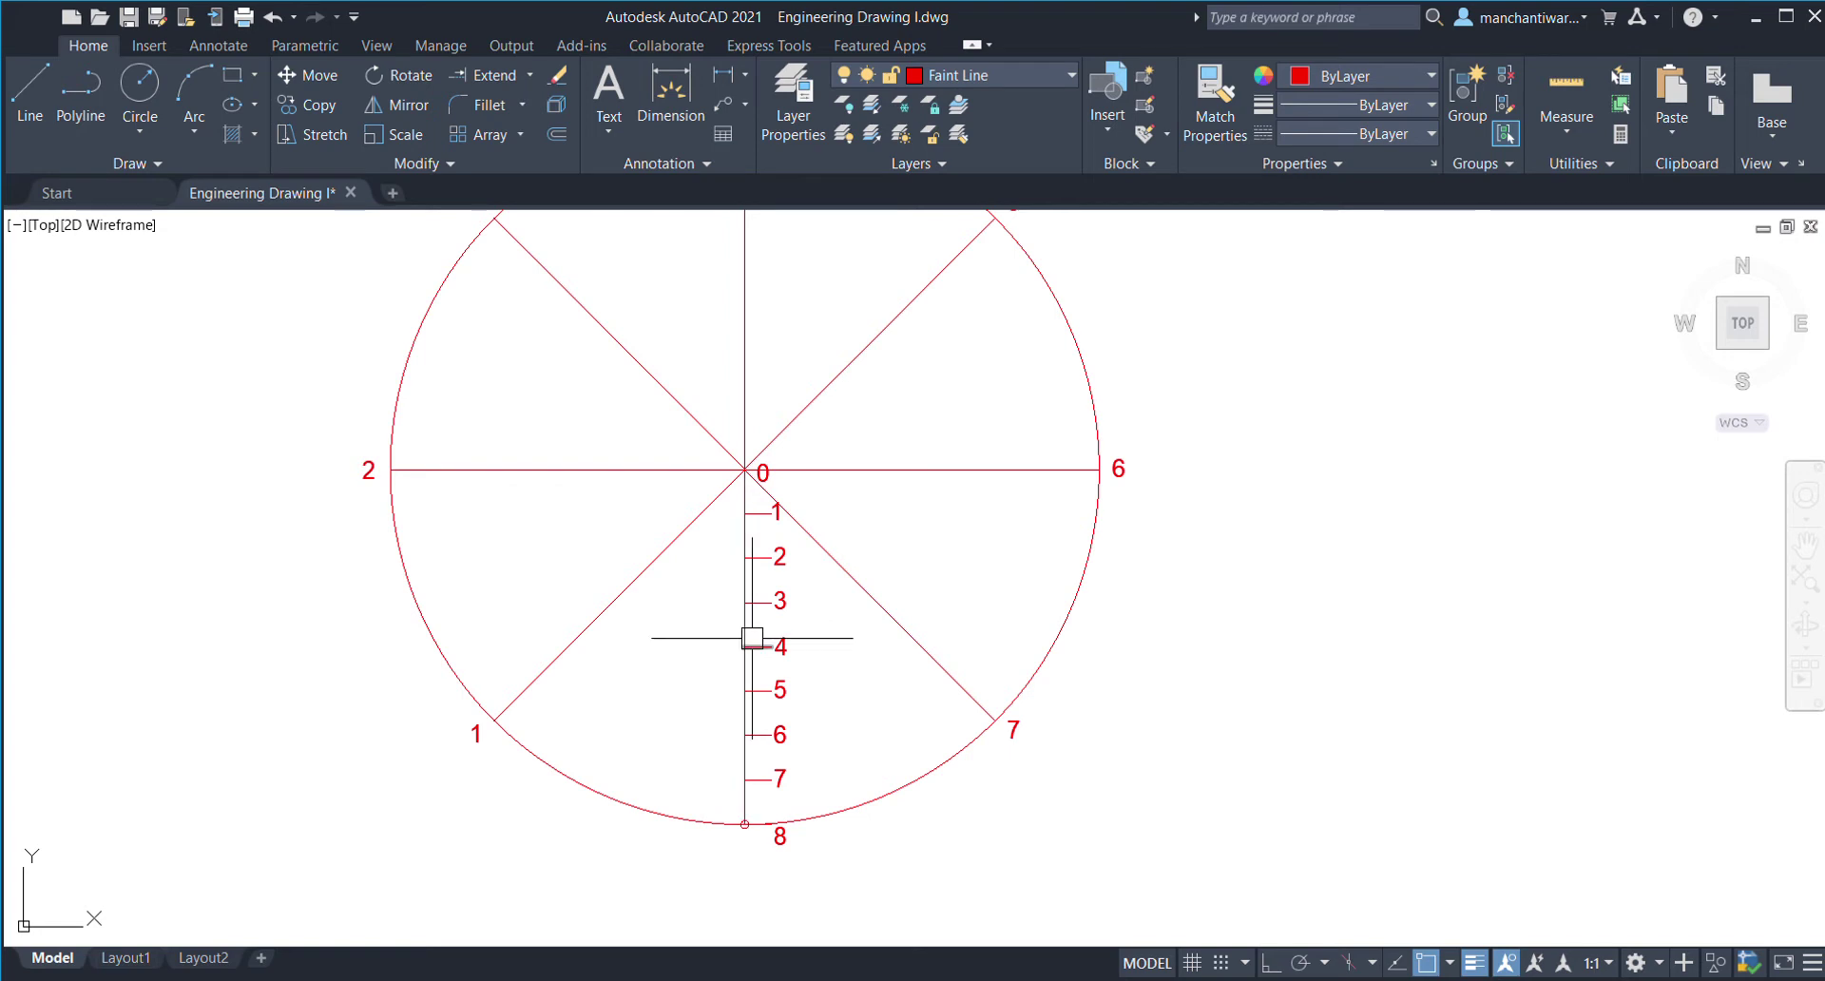
left_click(746, 702)
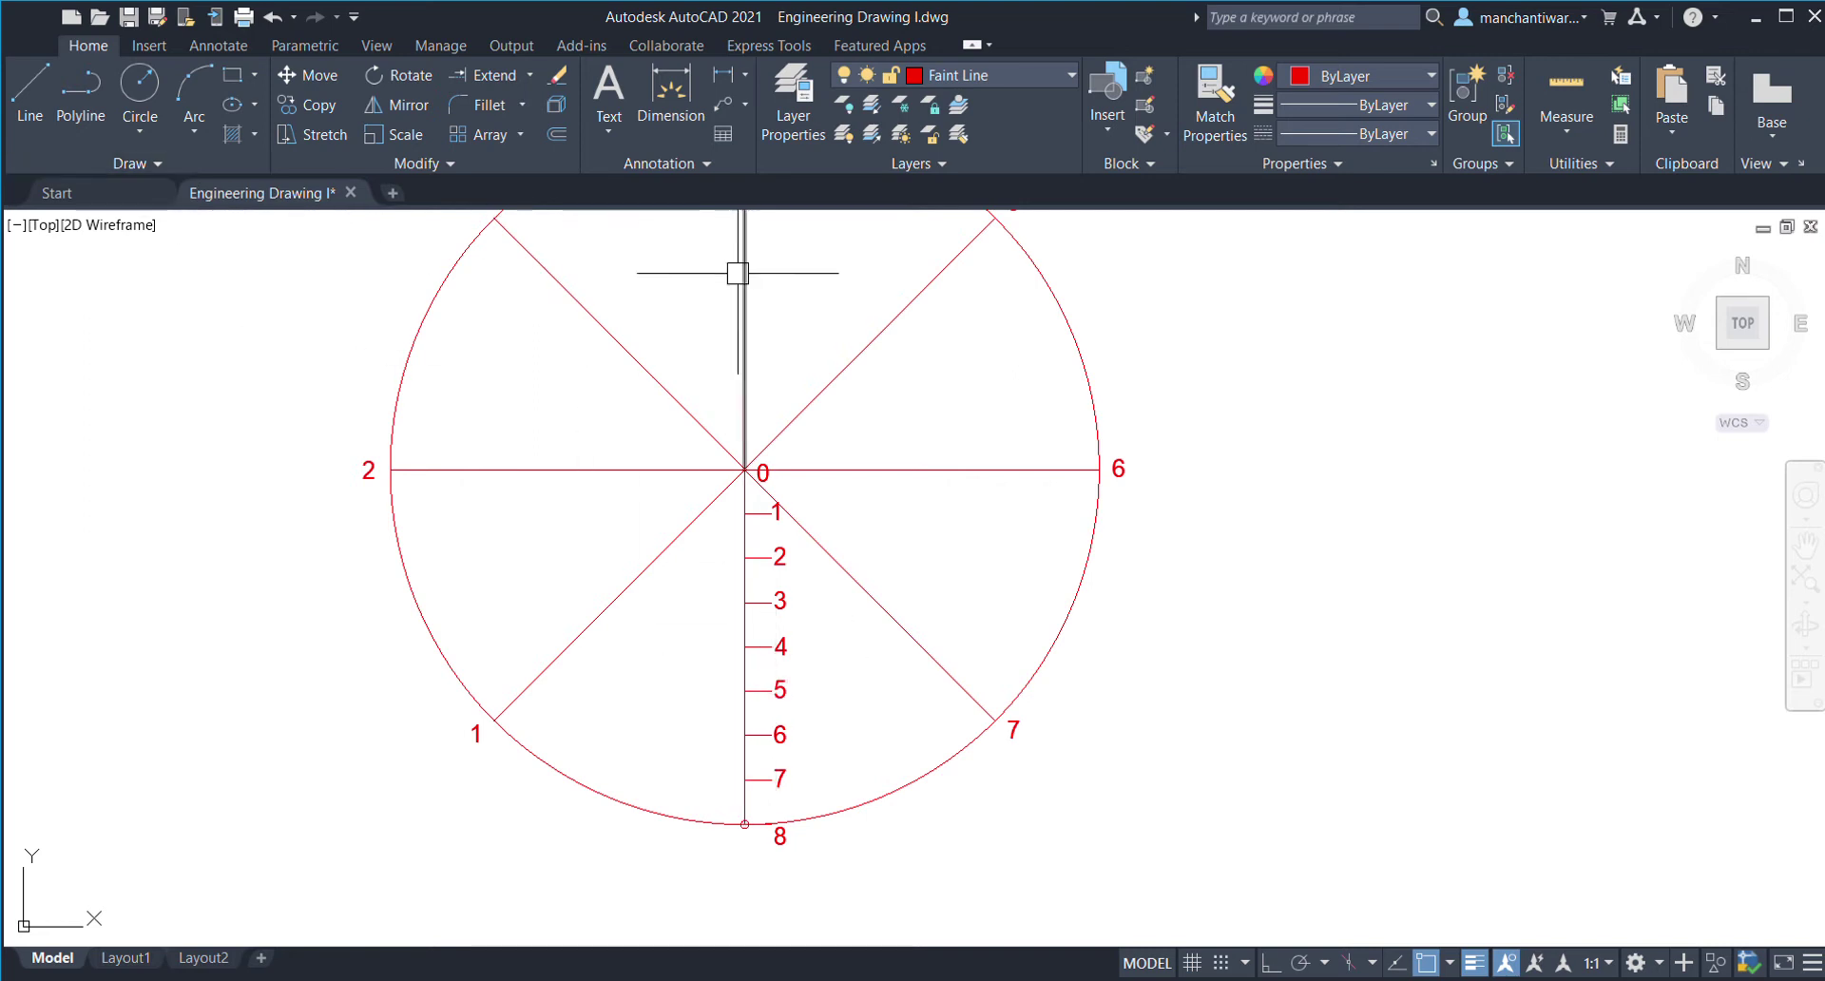
left_click(136, 95)
scroll(893, 562, "up", 2)
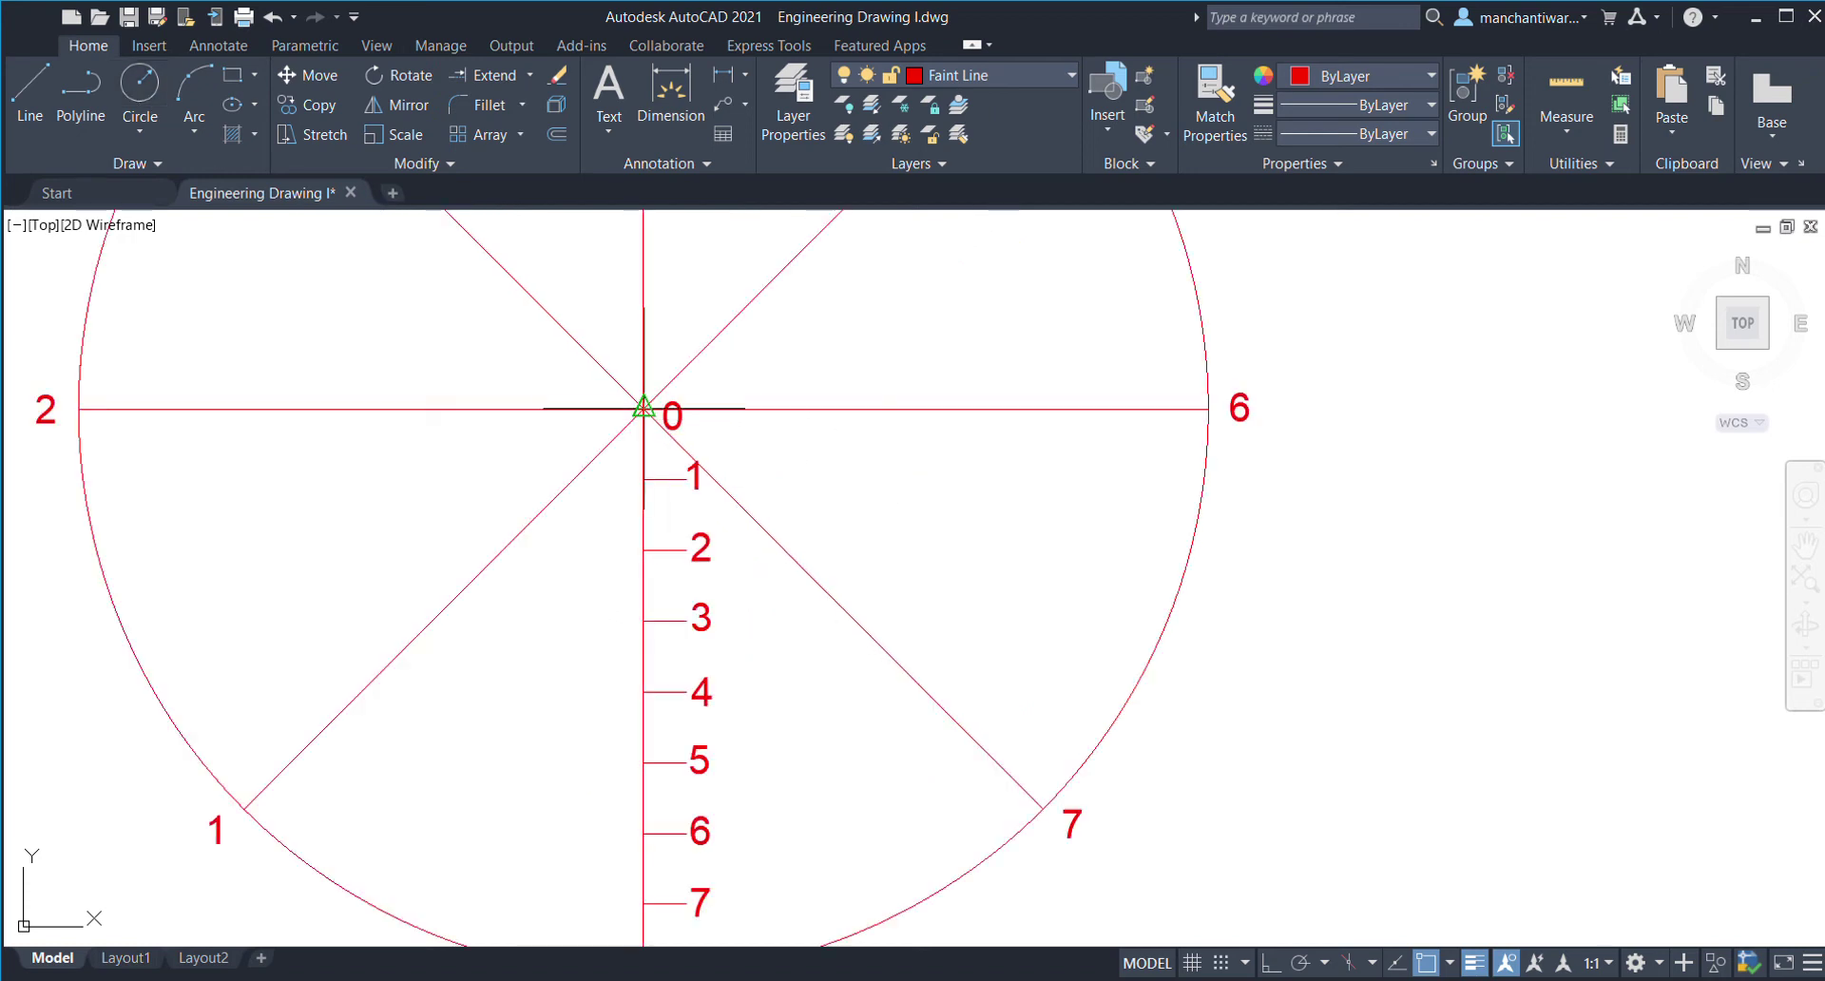
left_click(643, 409)
left_click(644, 479)
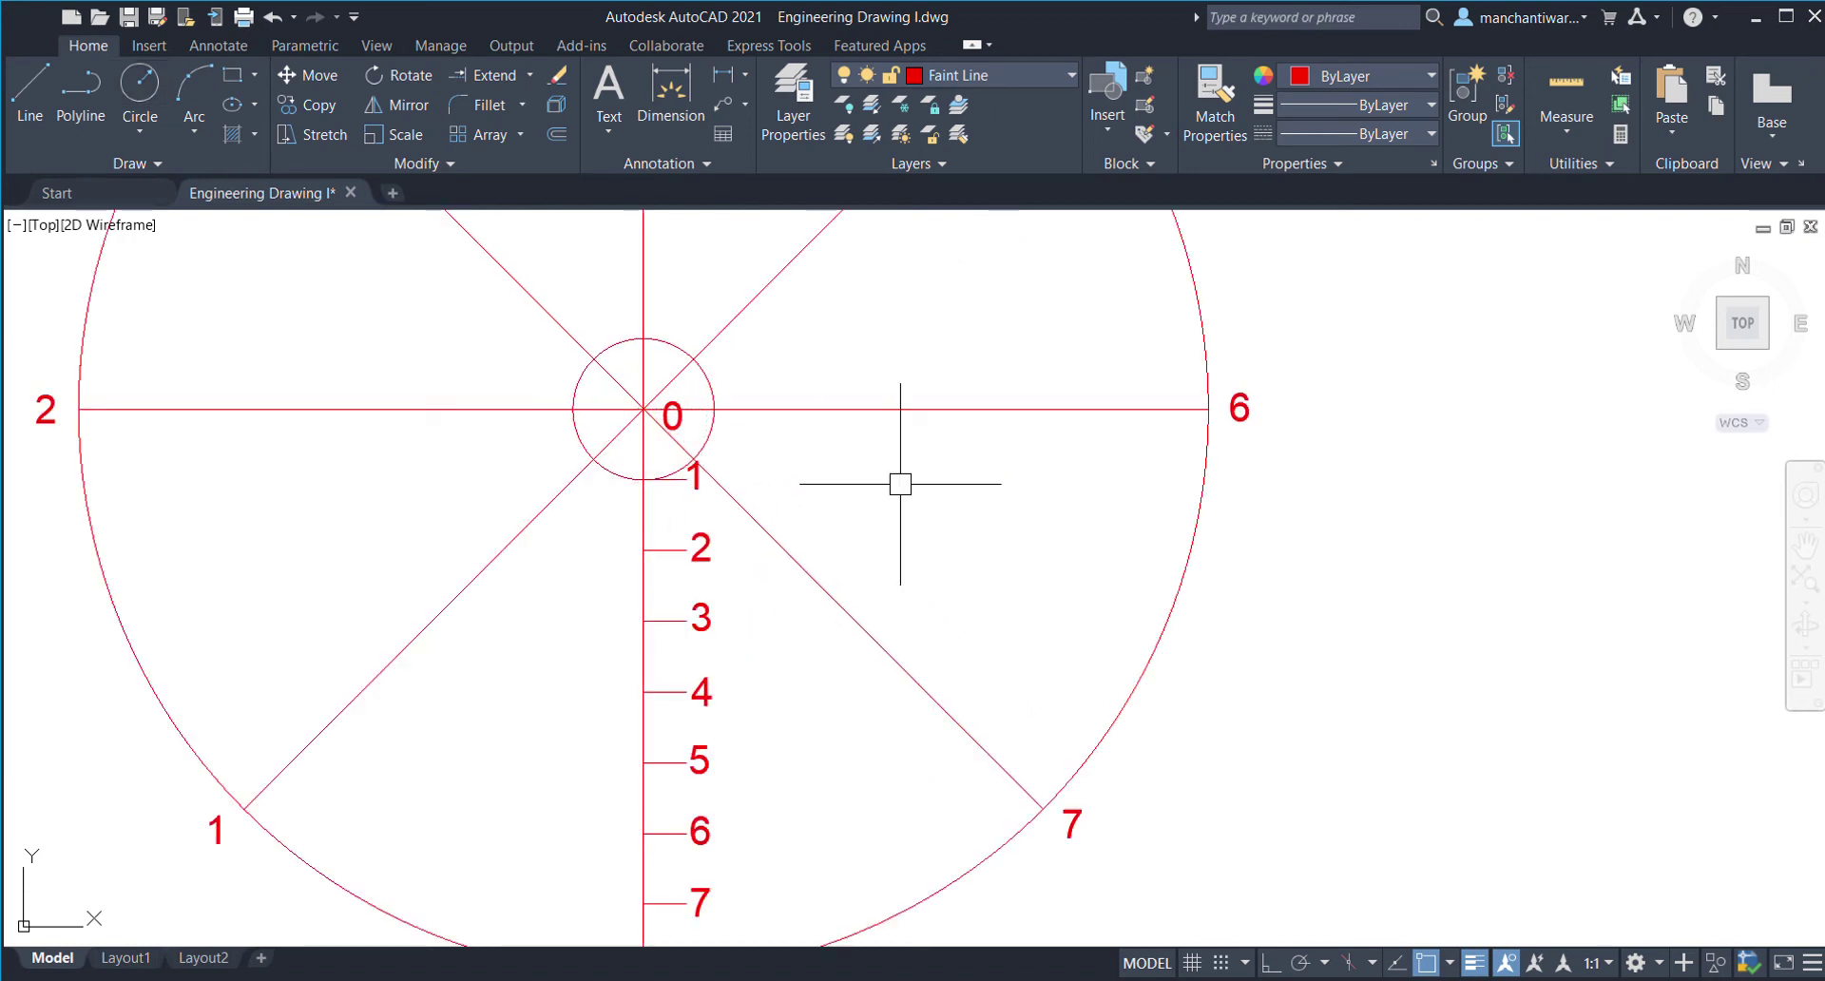
key("space")
left_click(644, 409)
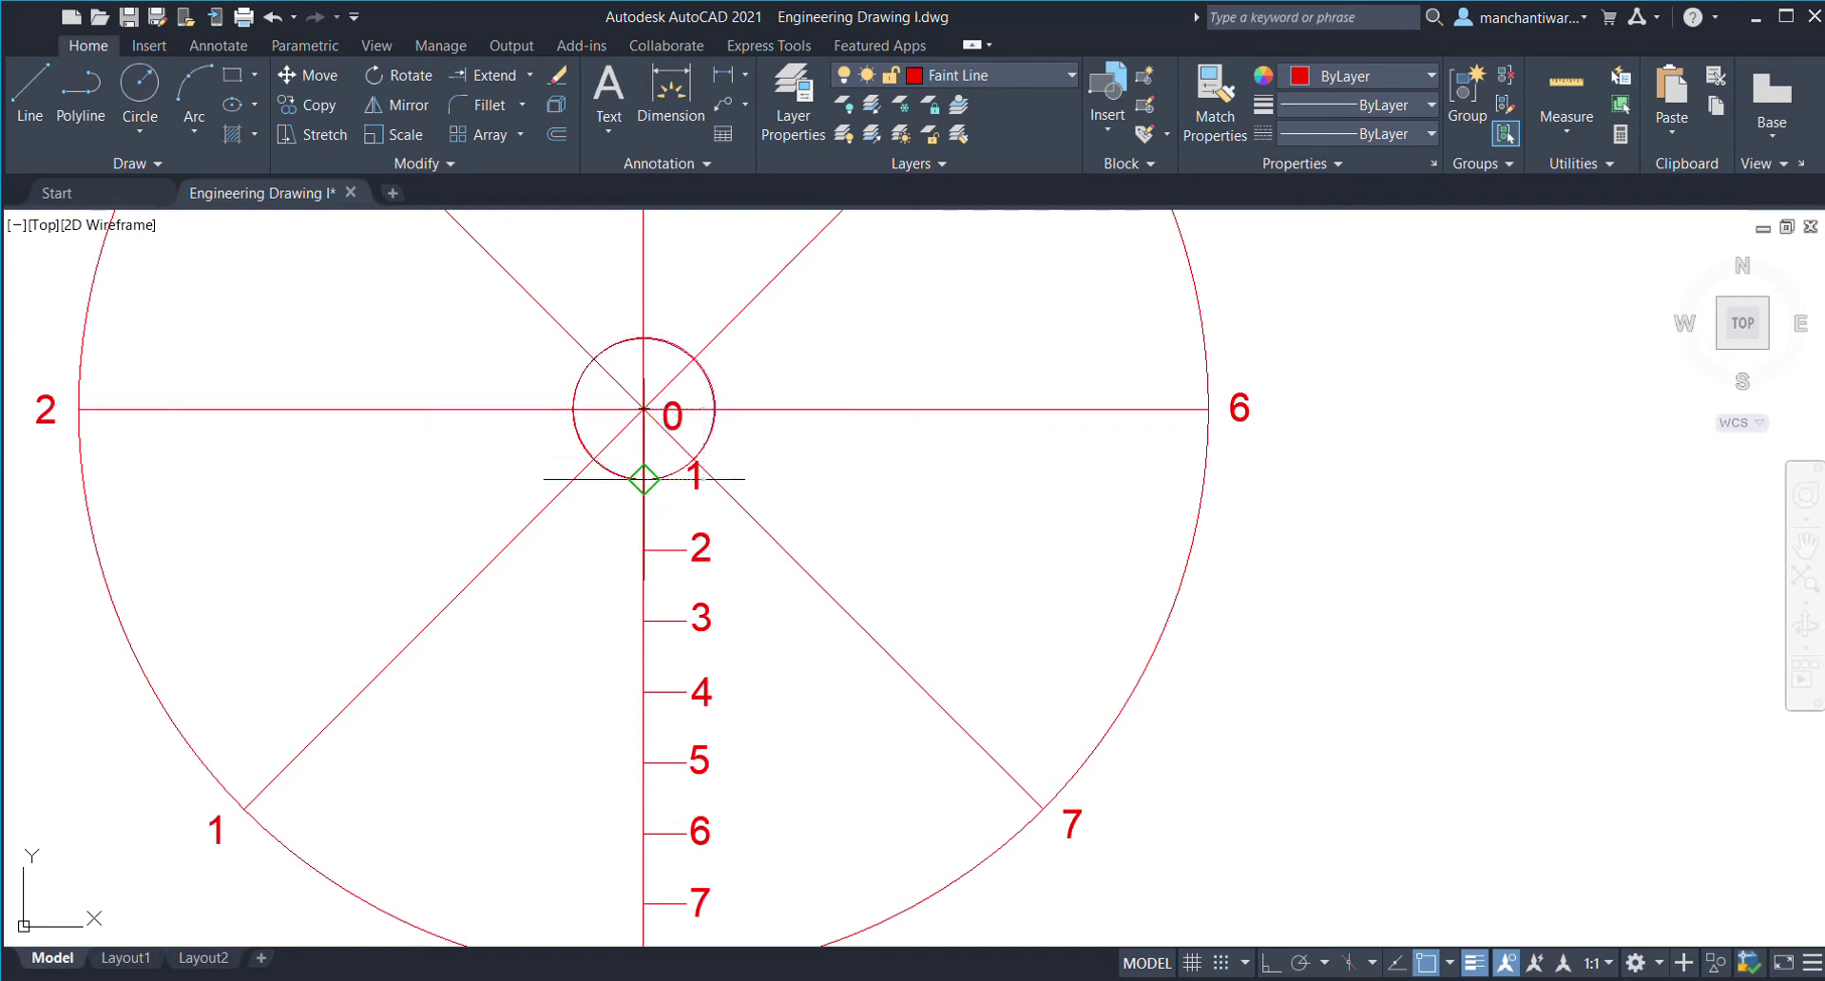
left_click(643, 550)
left_click(643, 408)
left_click(644, 620)
- Draw two more circles centered on point 0, passing through divisions 4 and 5 of the lower vertical radius
key("space")
left_click(643, 409)
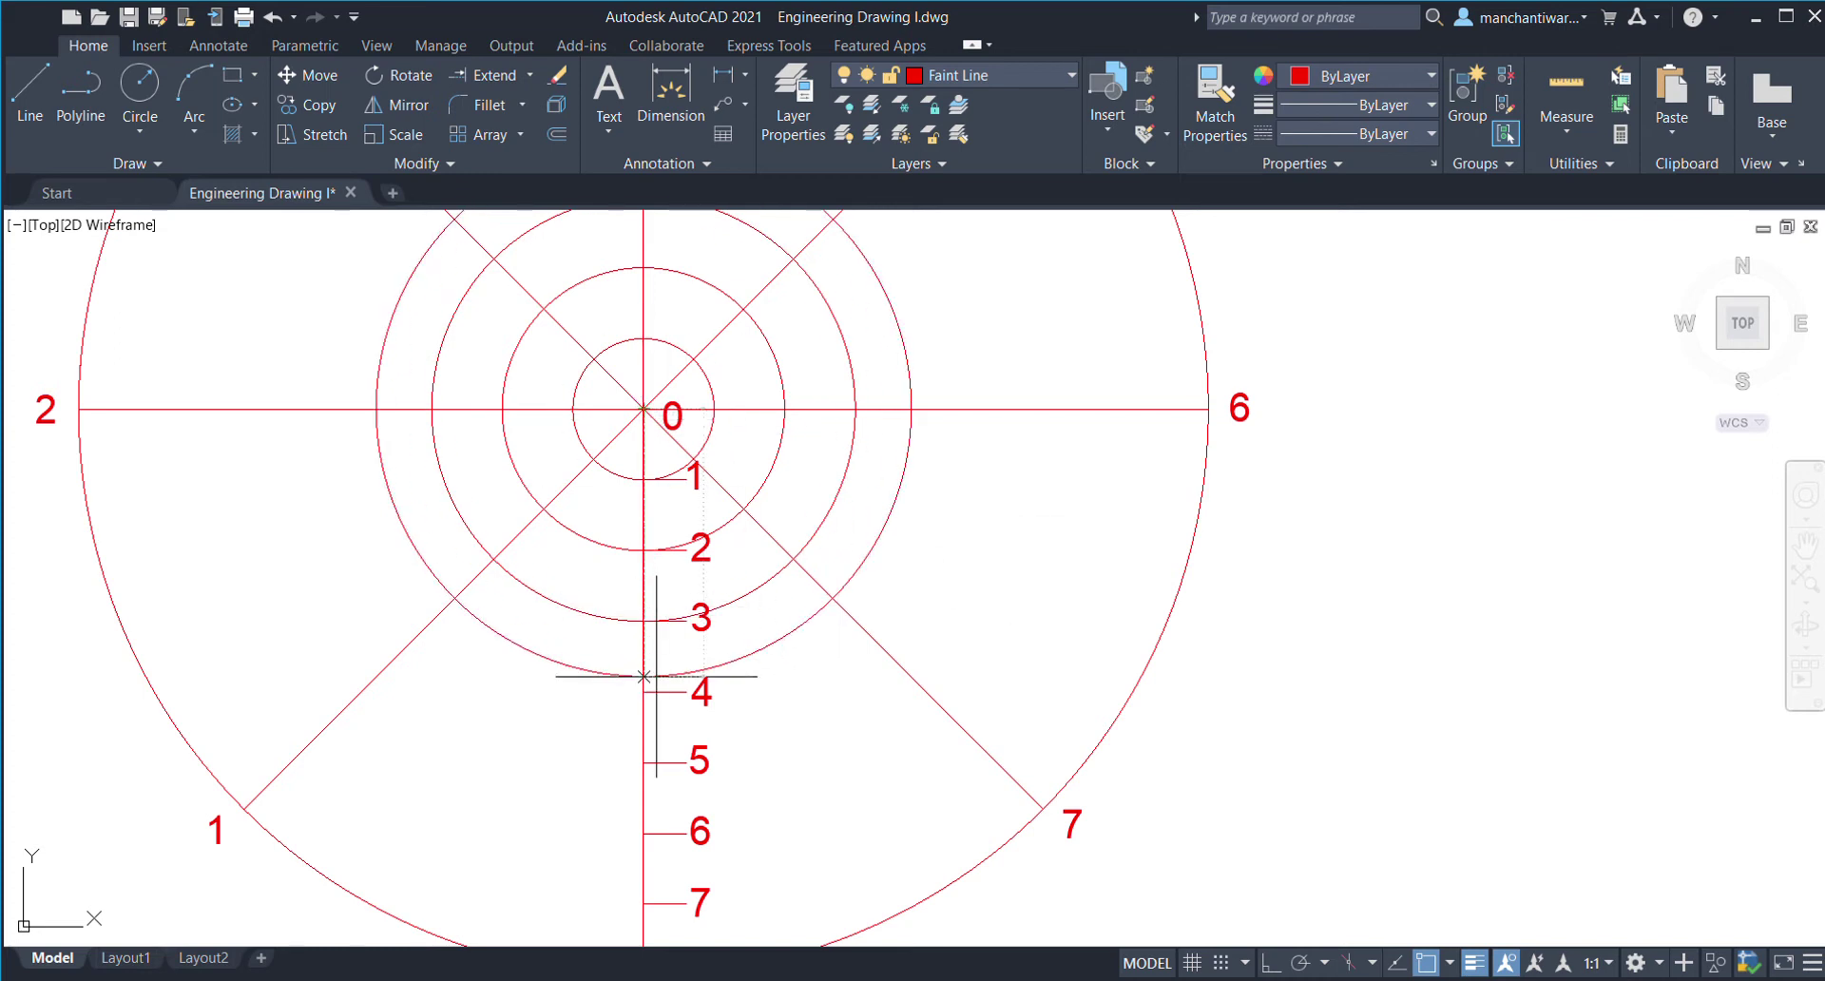
left_click(644, 691)
key("space")
left_click(644, 409)
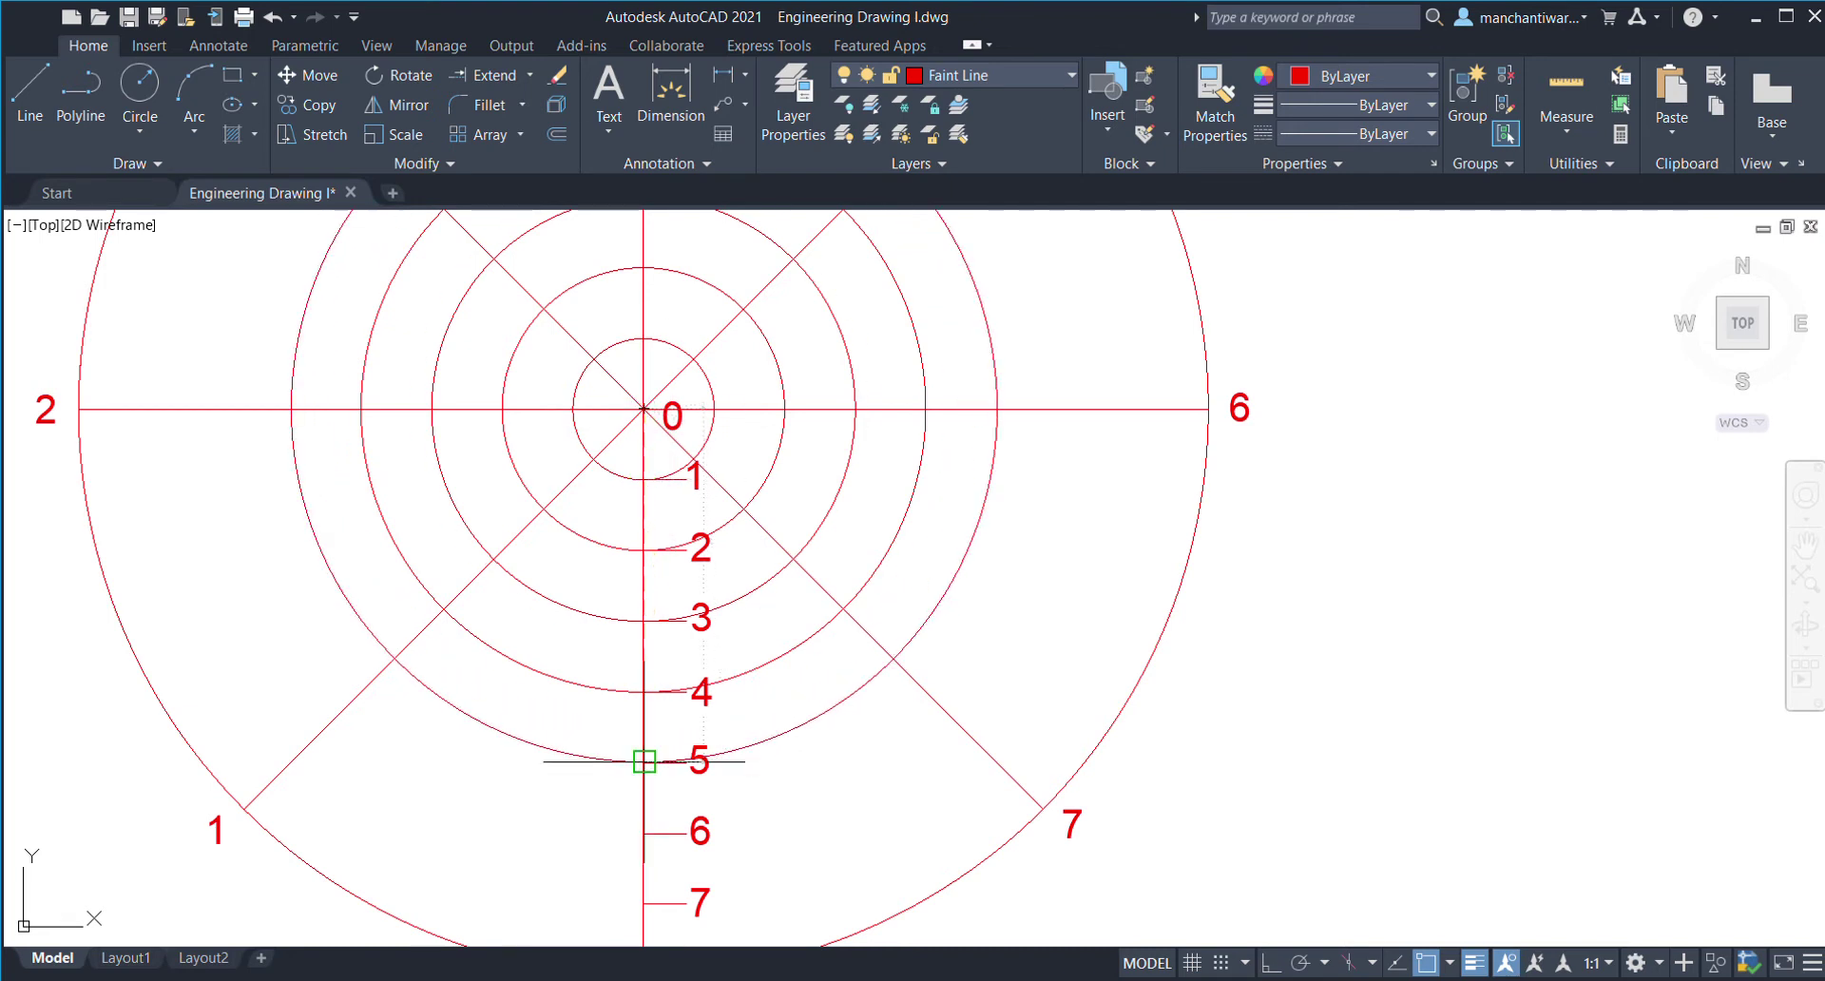
left_click(666, 751)
- Draw circles centered on point 0 through divisions 6 and 7 of the lower vertical radius
middle_click_drag(987, 682, 1043, 619)
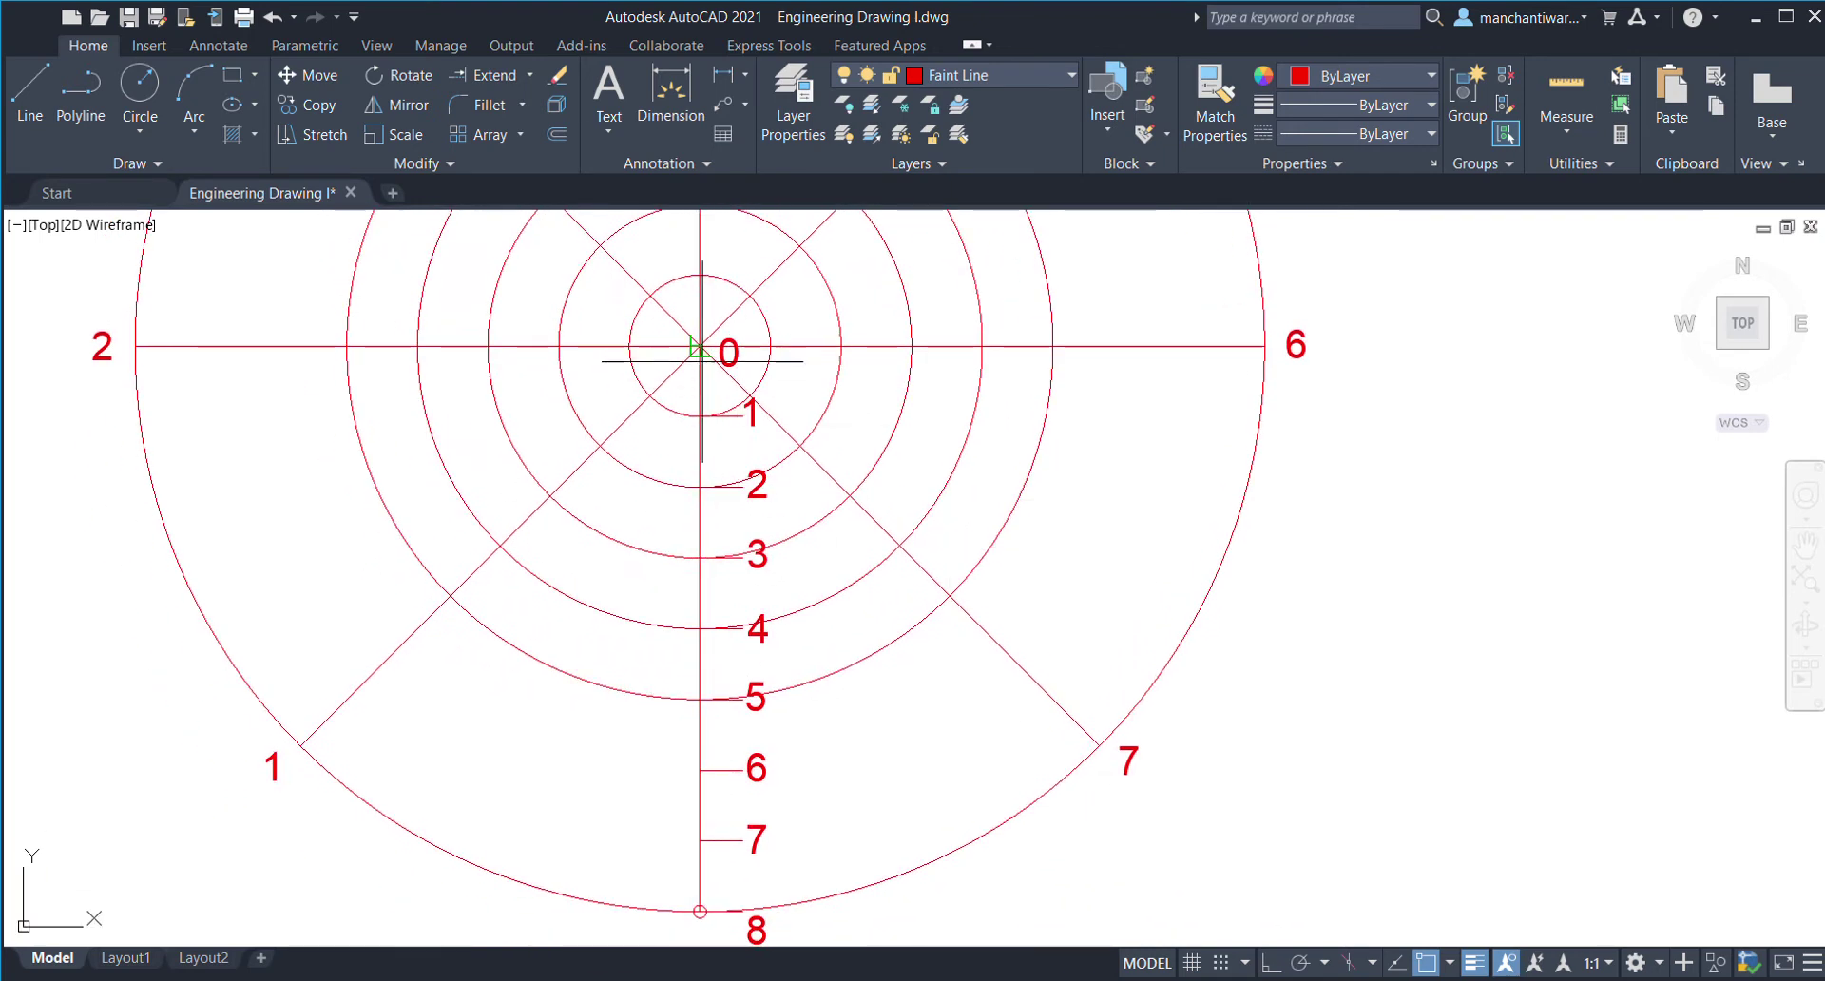
left_click(700, 768)
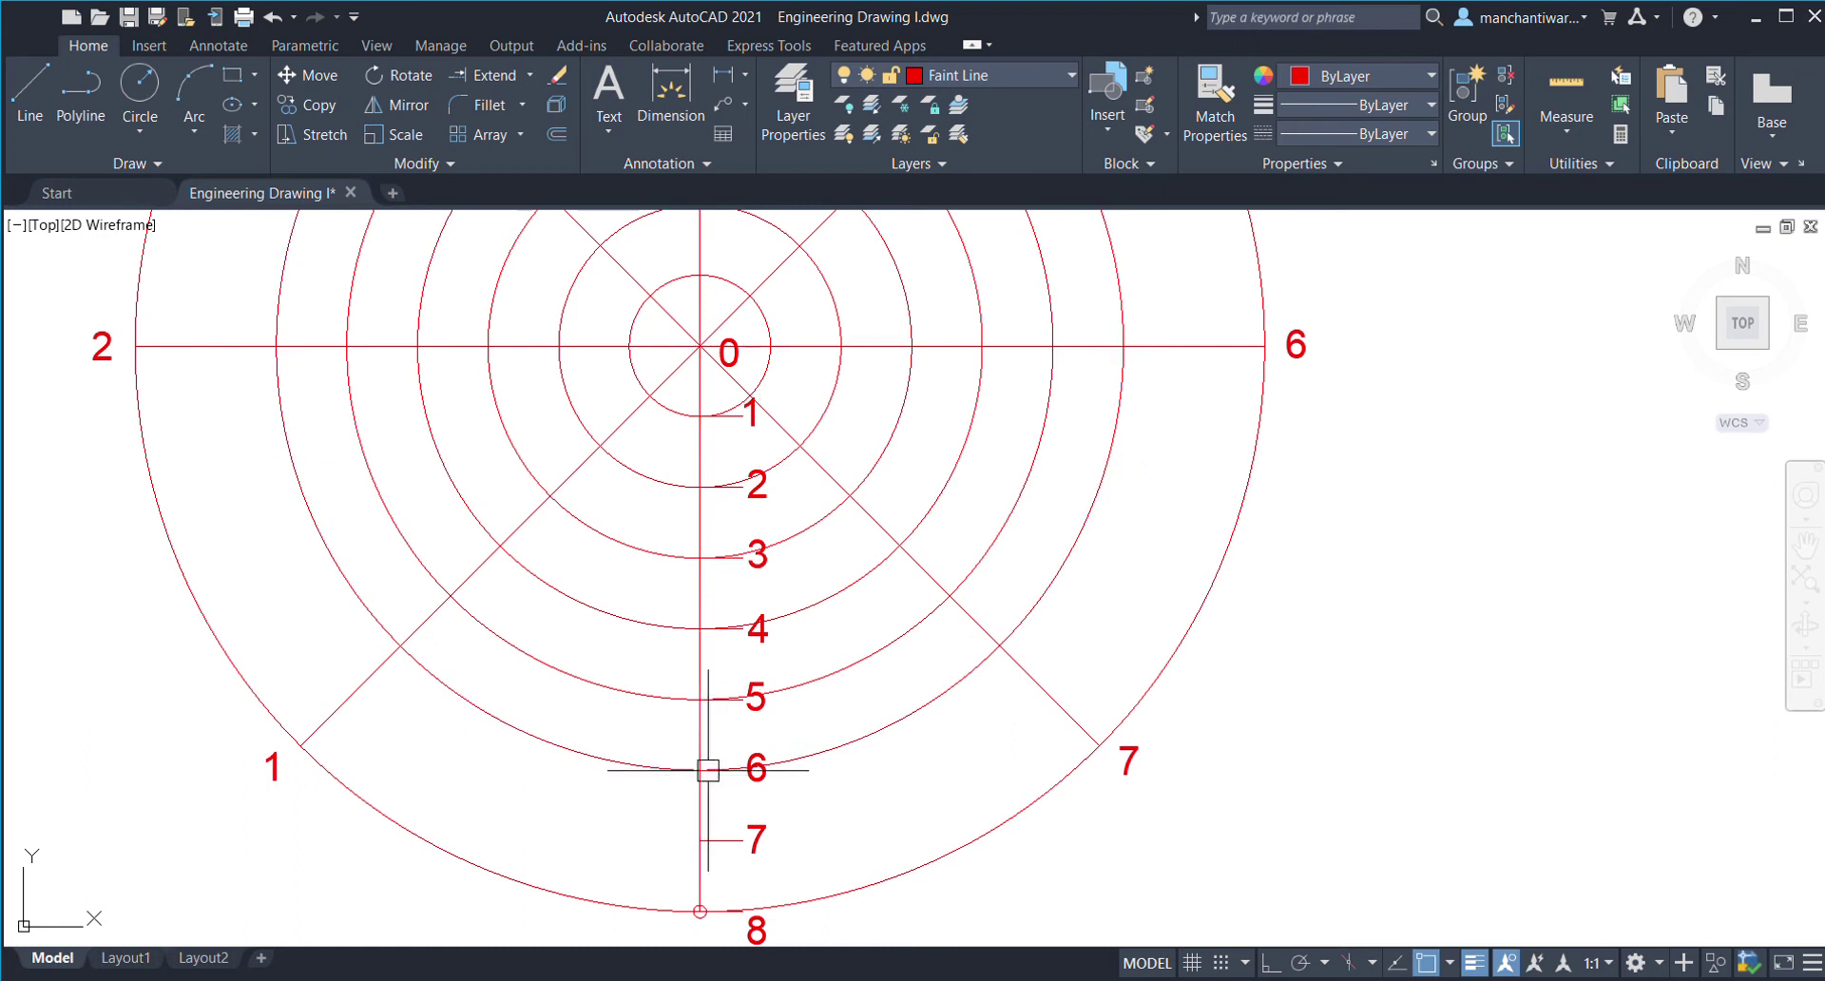
key("space")
left_click(700, 346)
left_click(700, 840)
middle_click_drag(858, 722, 887, 627)
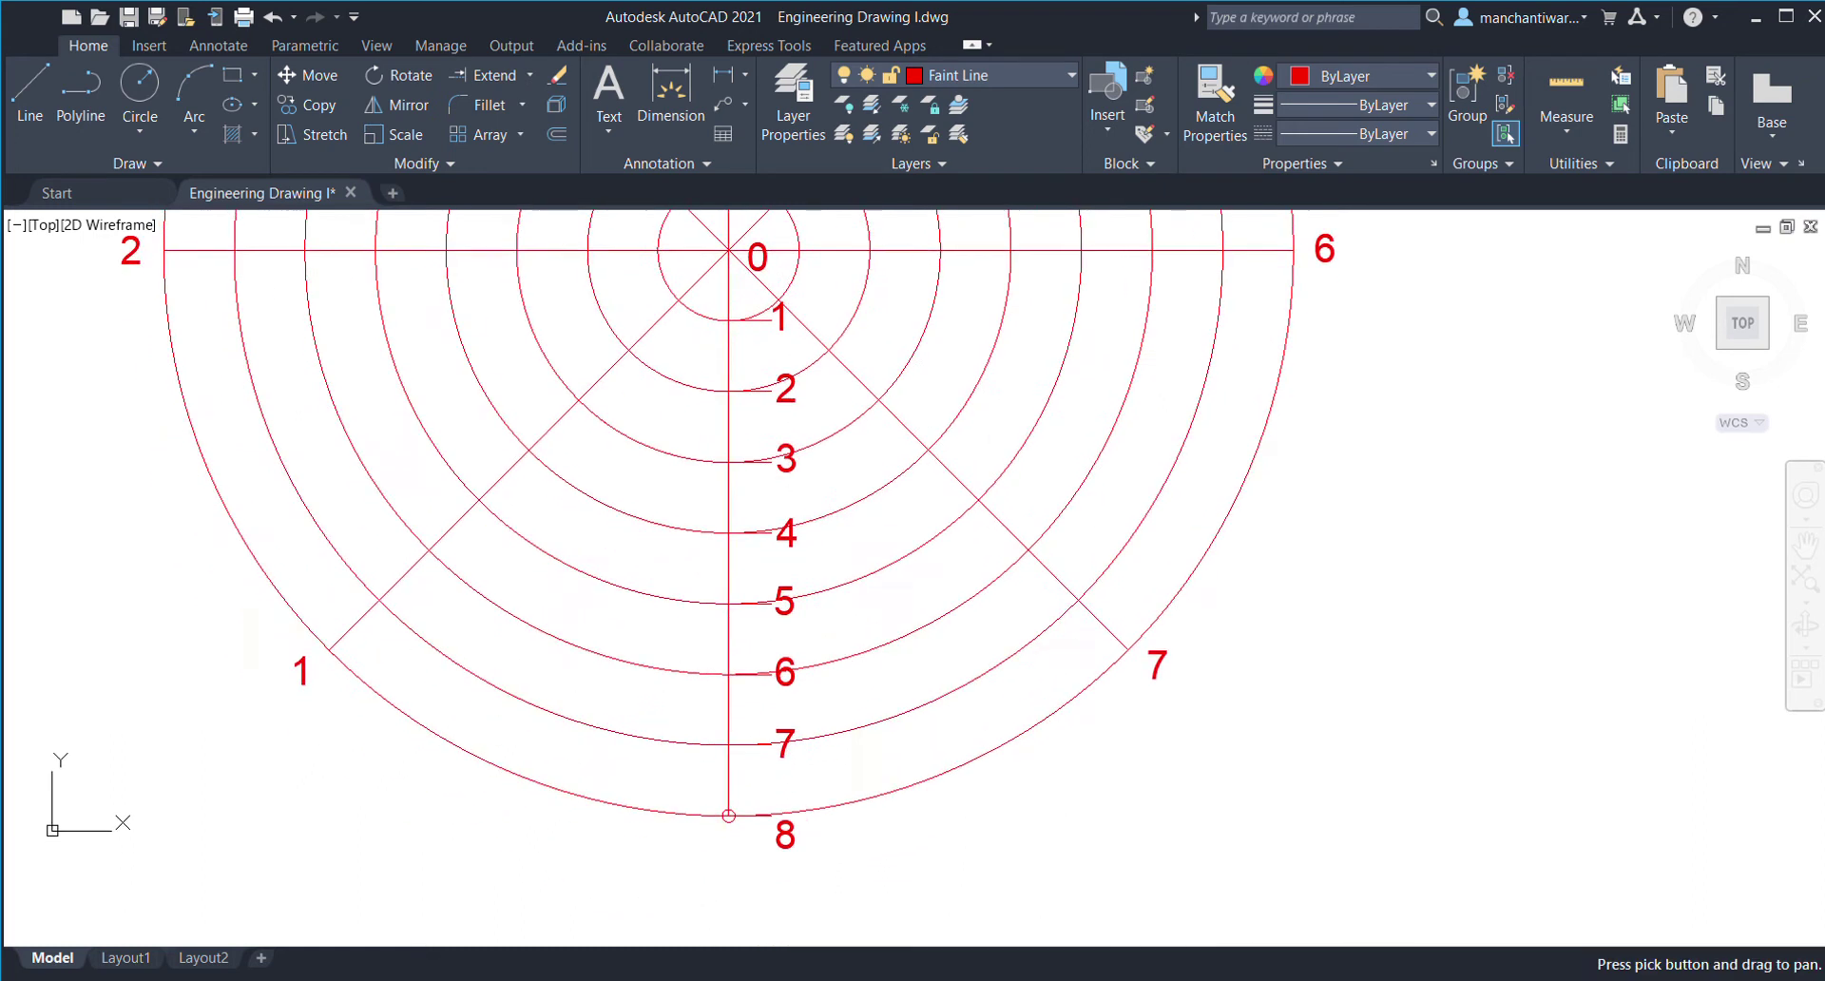
scroll(880, 605, "down", 2)
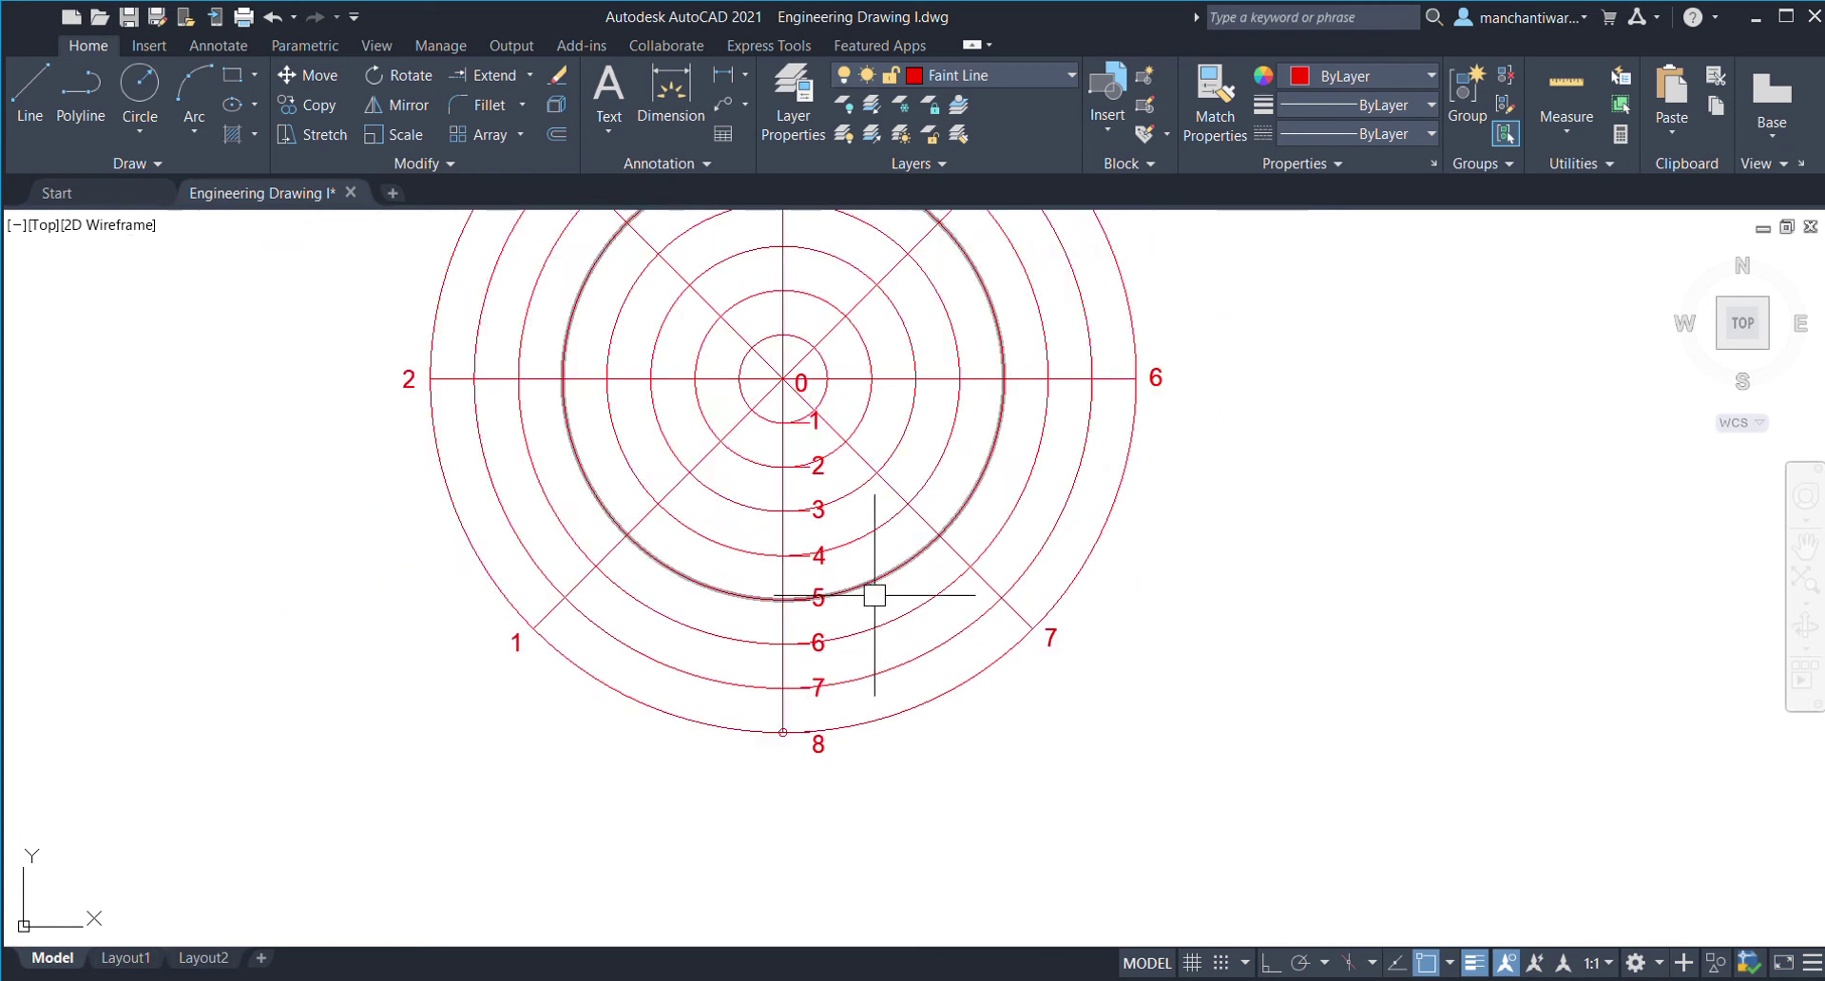
- Trim the circle through division 1 to the short arc between the lower vertical radius and radius 1
middle_click_drag(787, 389, 847, 534)
scroll(847, 533, "up", 4)
left_click(804, 540)
left_click(837, 573)
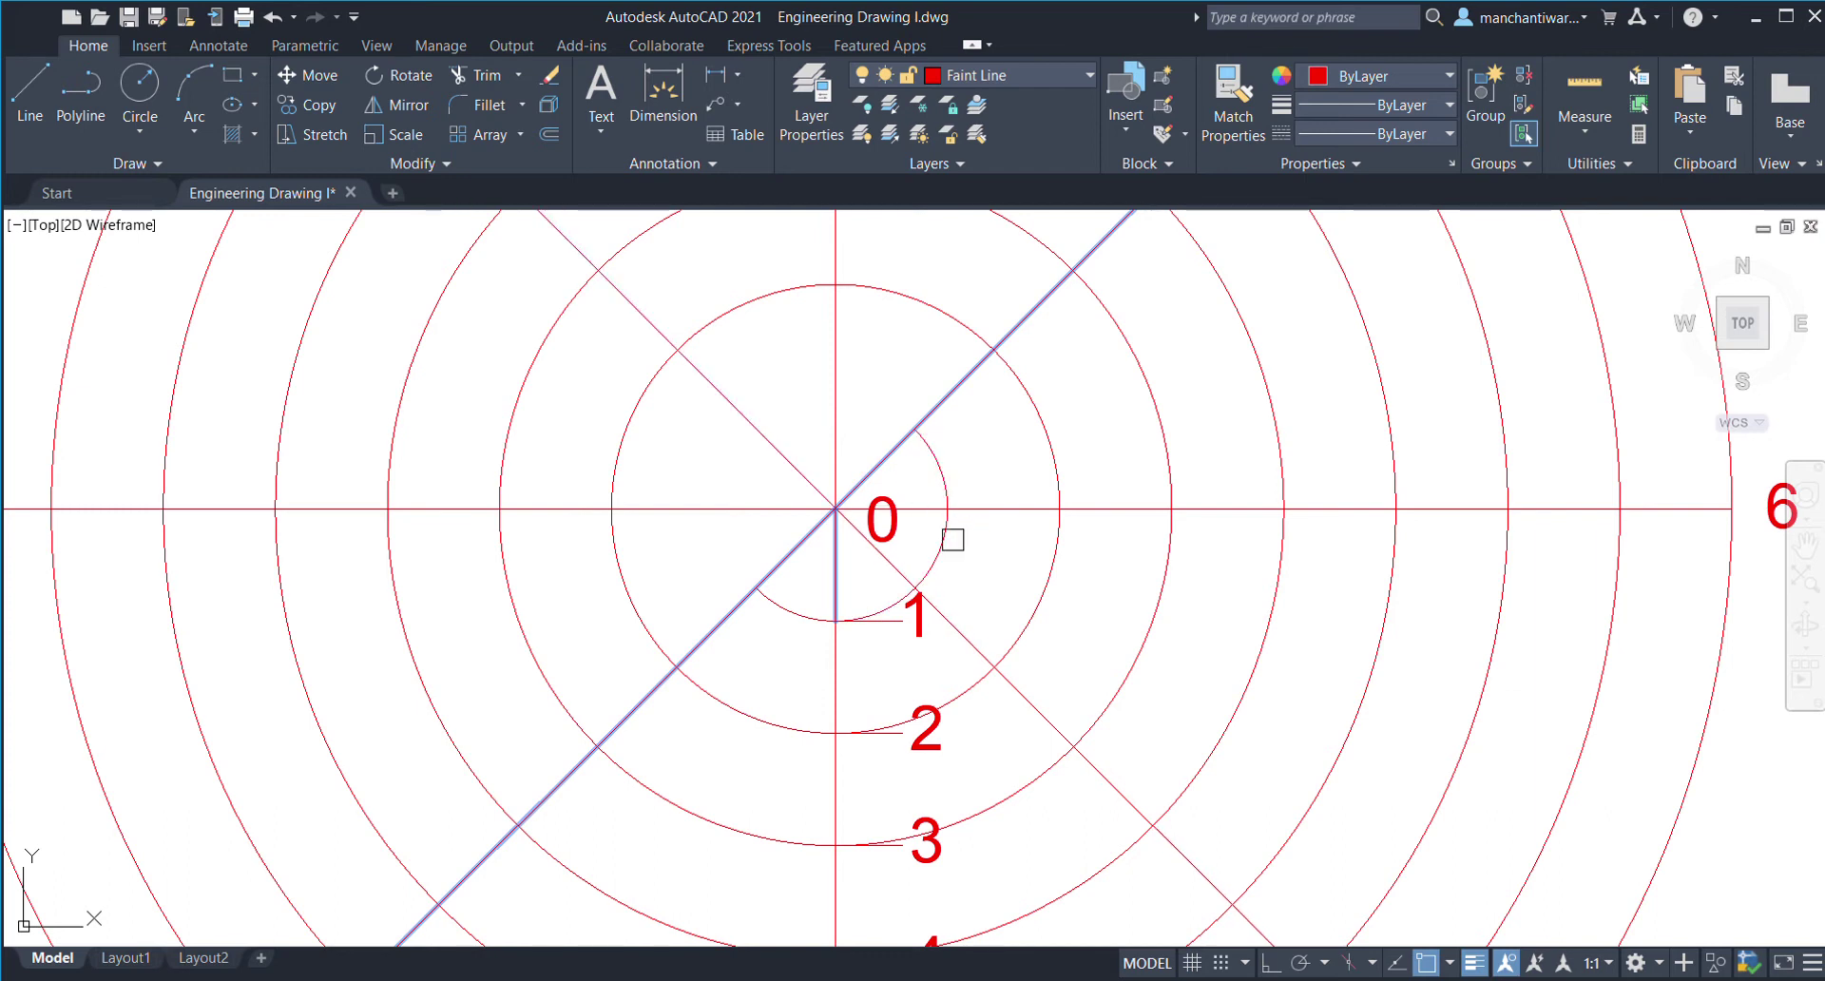
mouse_move(946, 539)
middle_mouse_down()
mouse_move(977, 542)
mouse_move(1040, 450)
middle_mouse_up()
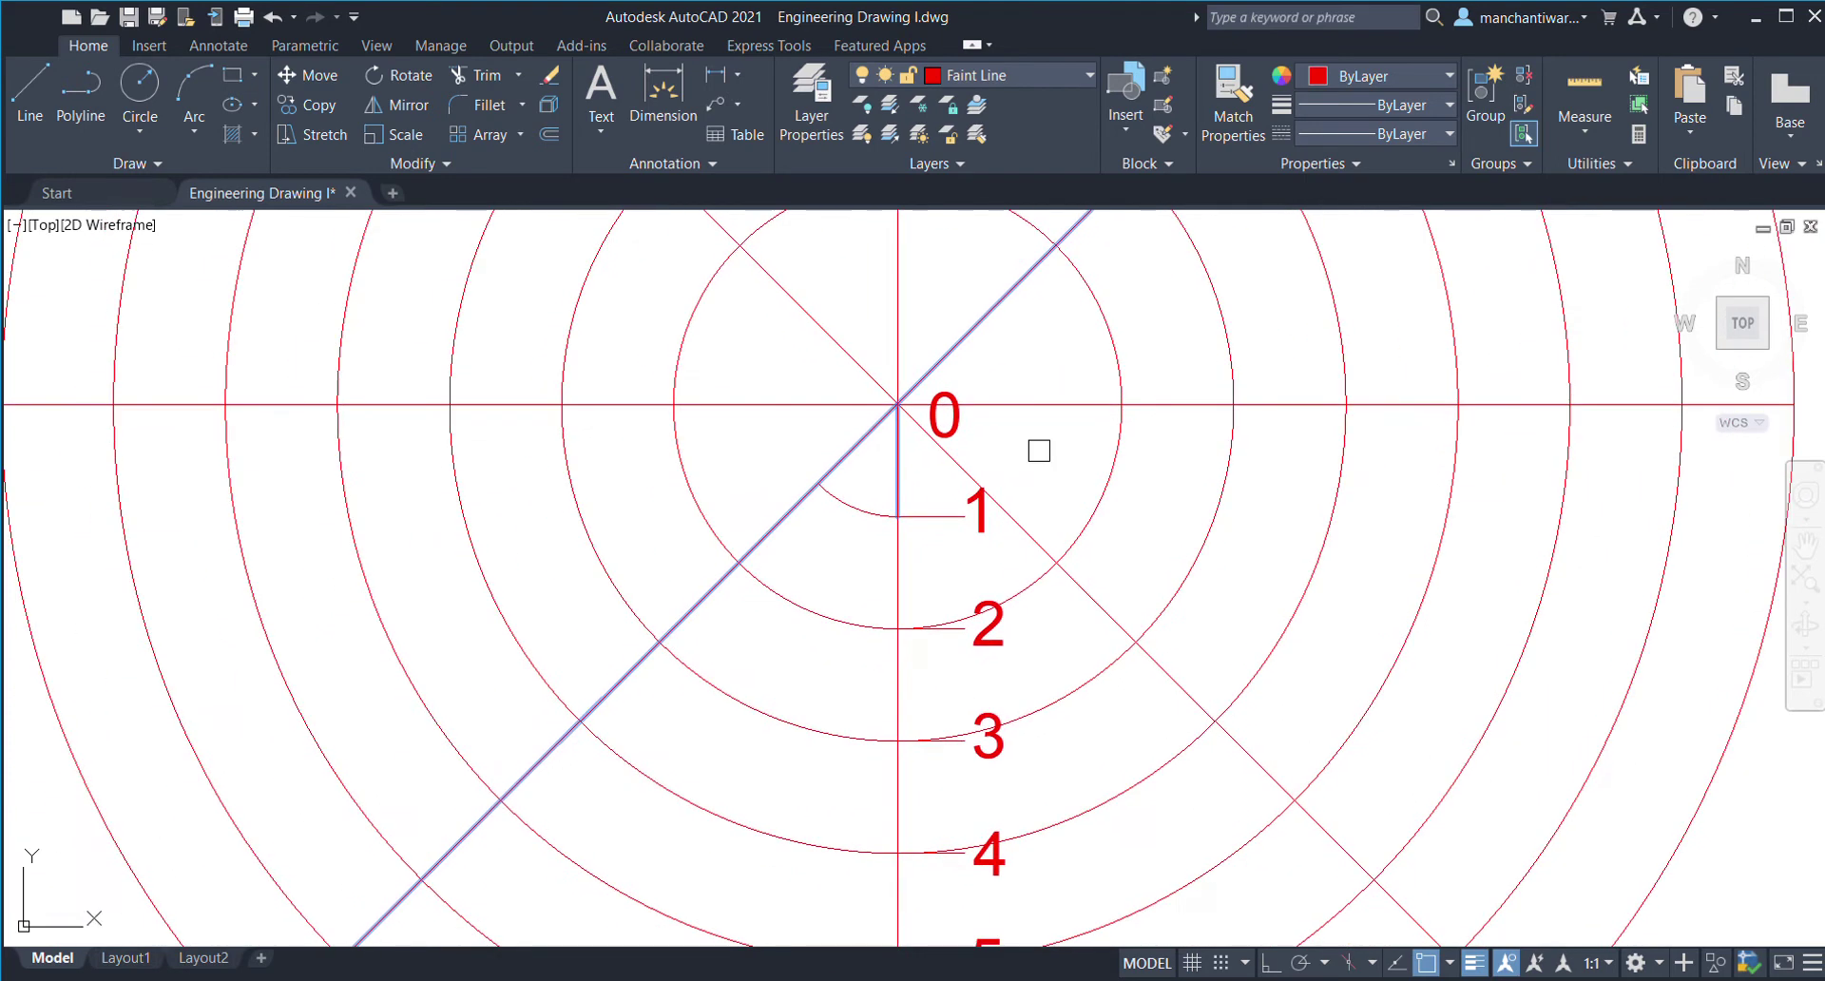
scroll(837, 522, "down", 1)
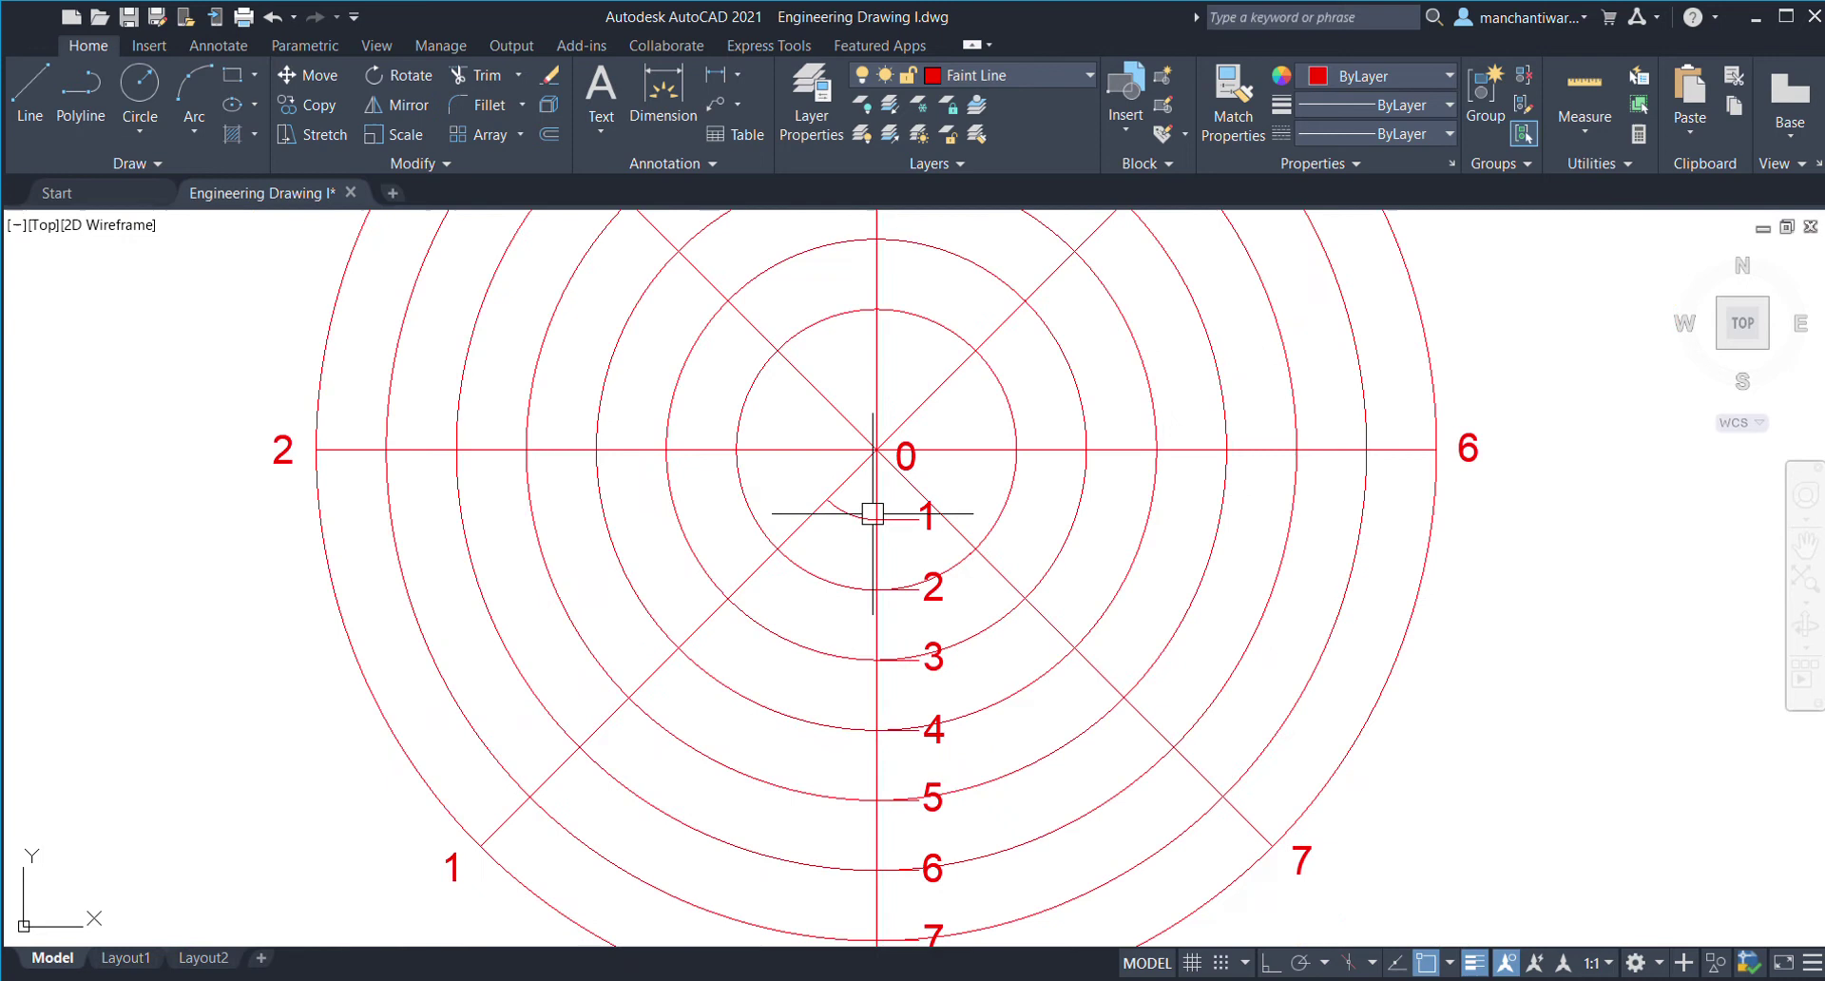
- Examine the arc from division 1 to radius 1 and the circle through division 2
left_click(856, 514)
scroll(865, 494, "up", 3)
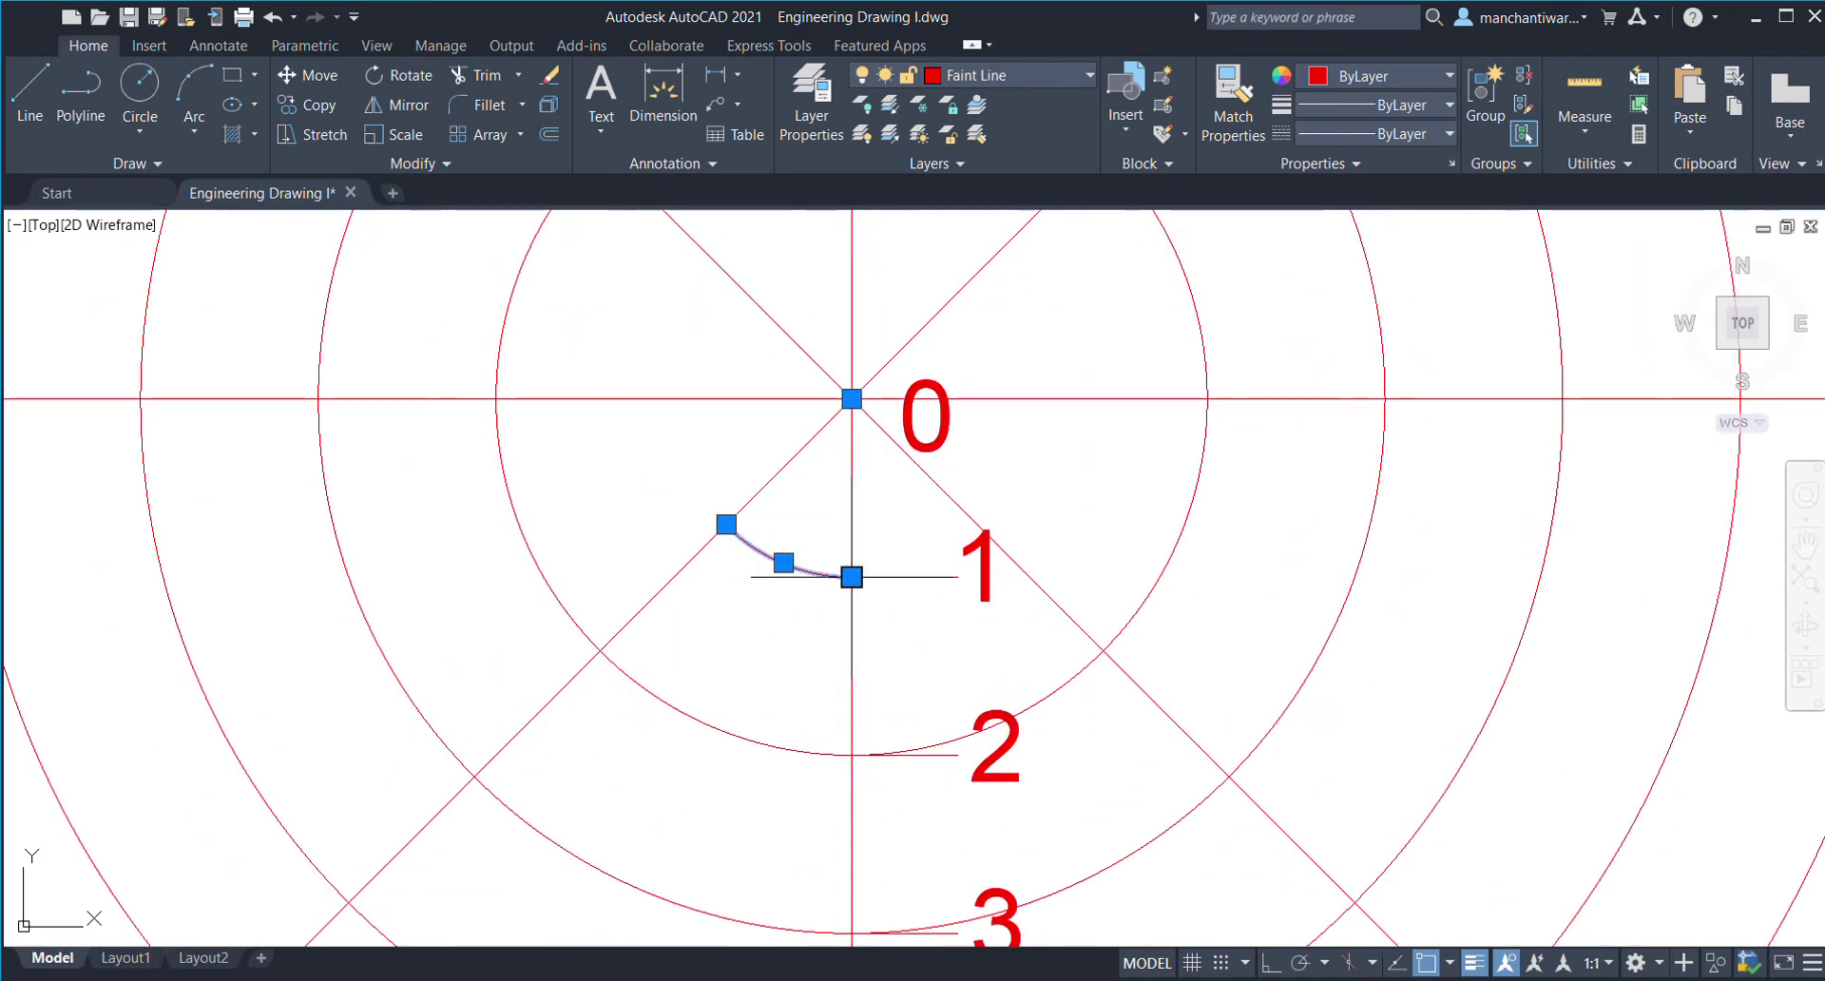
scroll(779, 495, "down", 3)
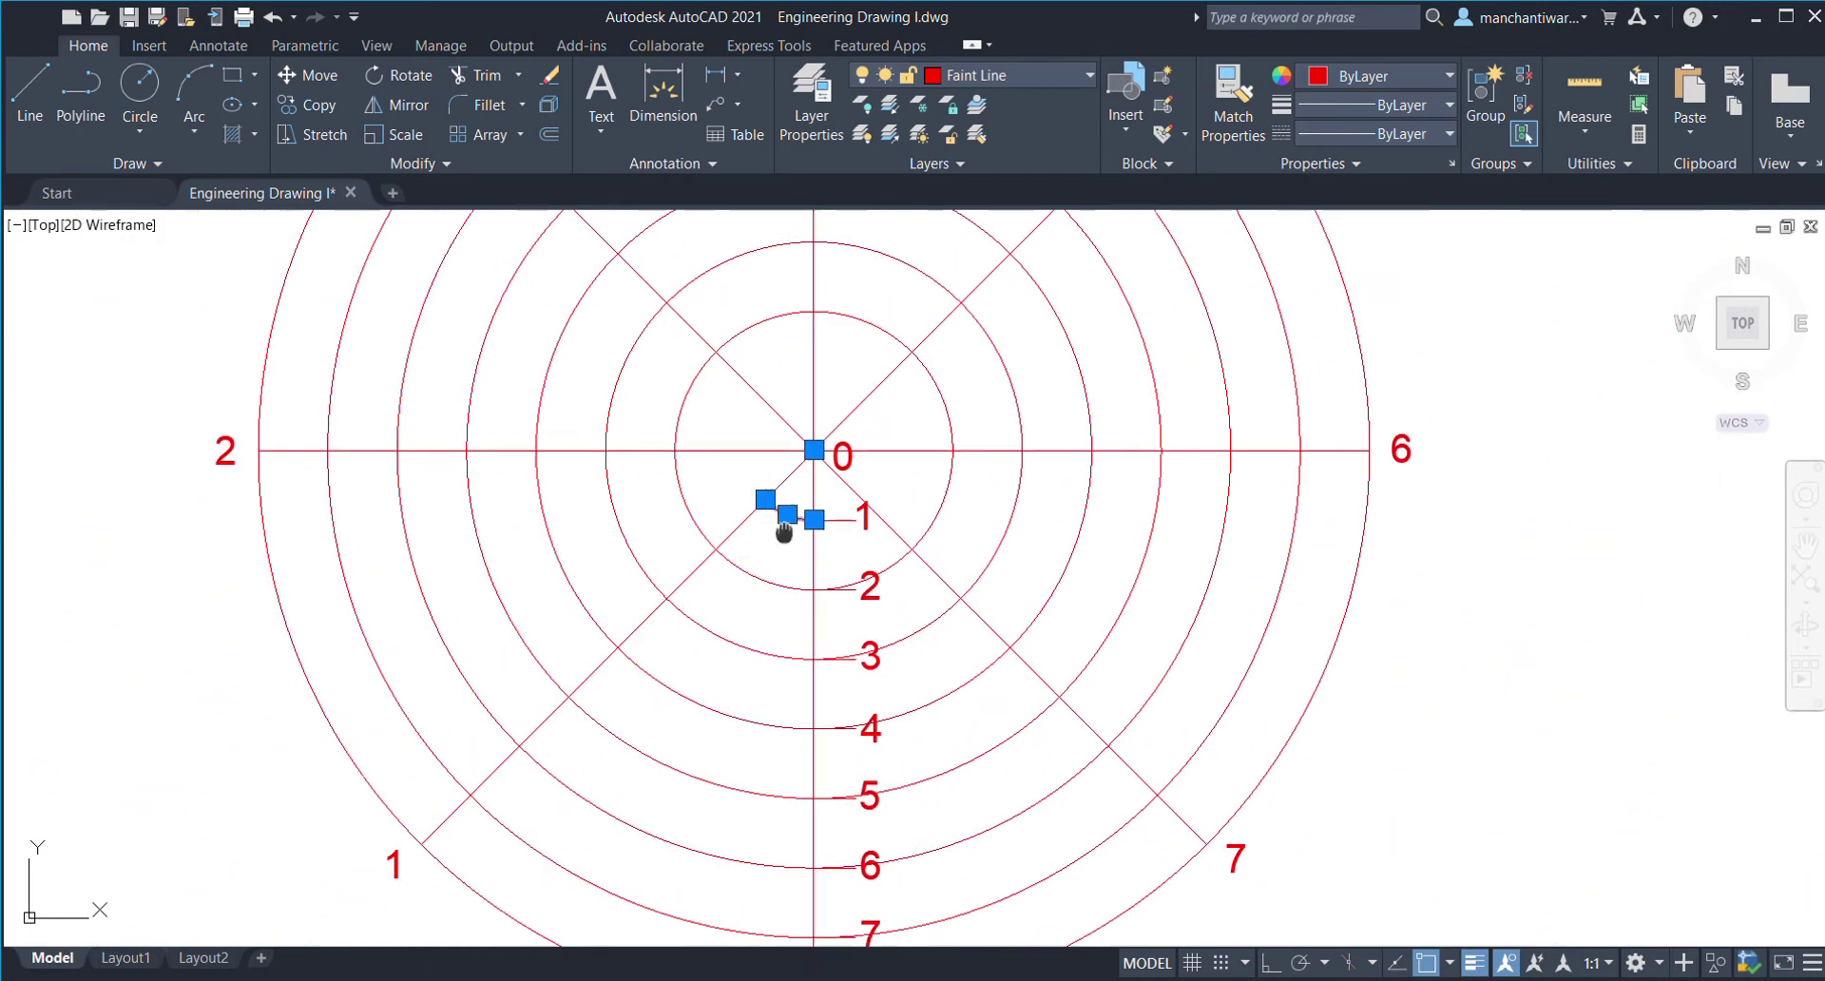
middle_click_drag(786, 532, 788, 465)
key("Escape")
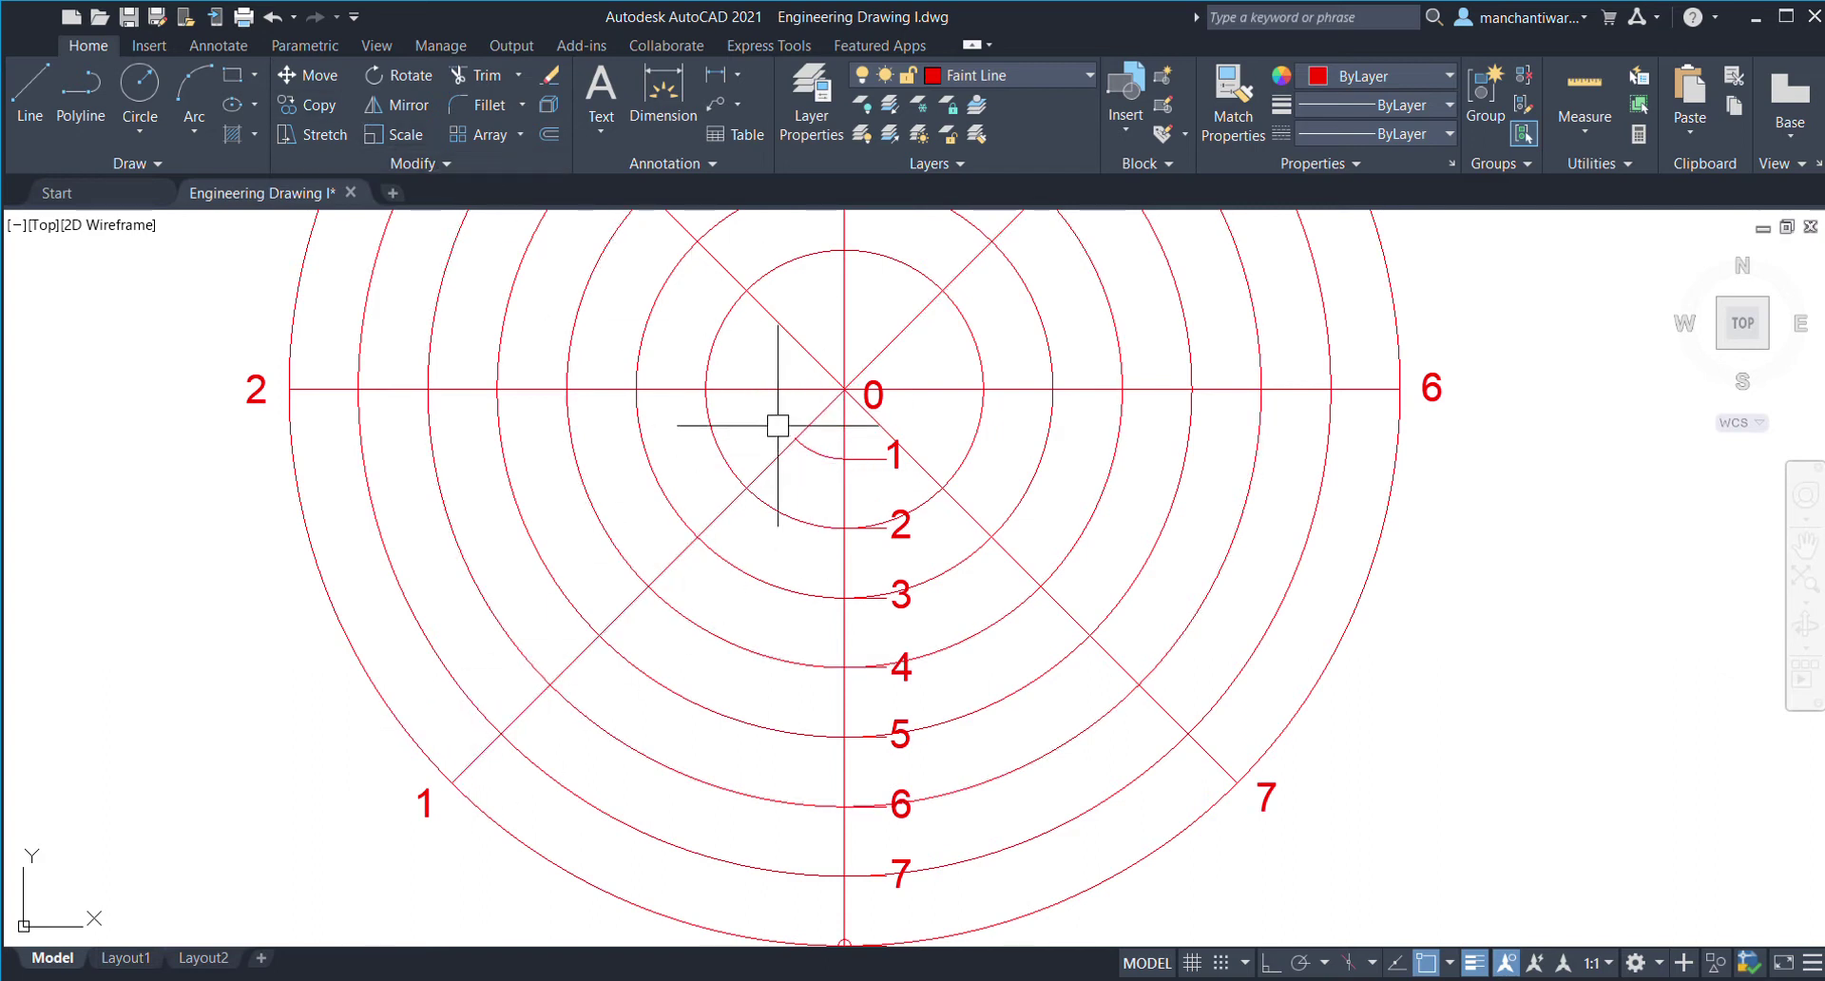
left_click(774, 389)
key("Escape")
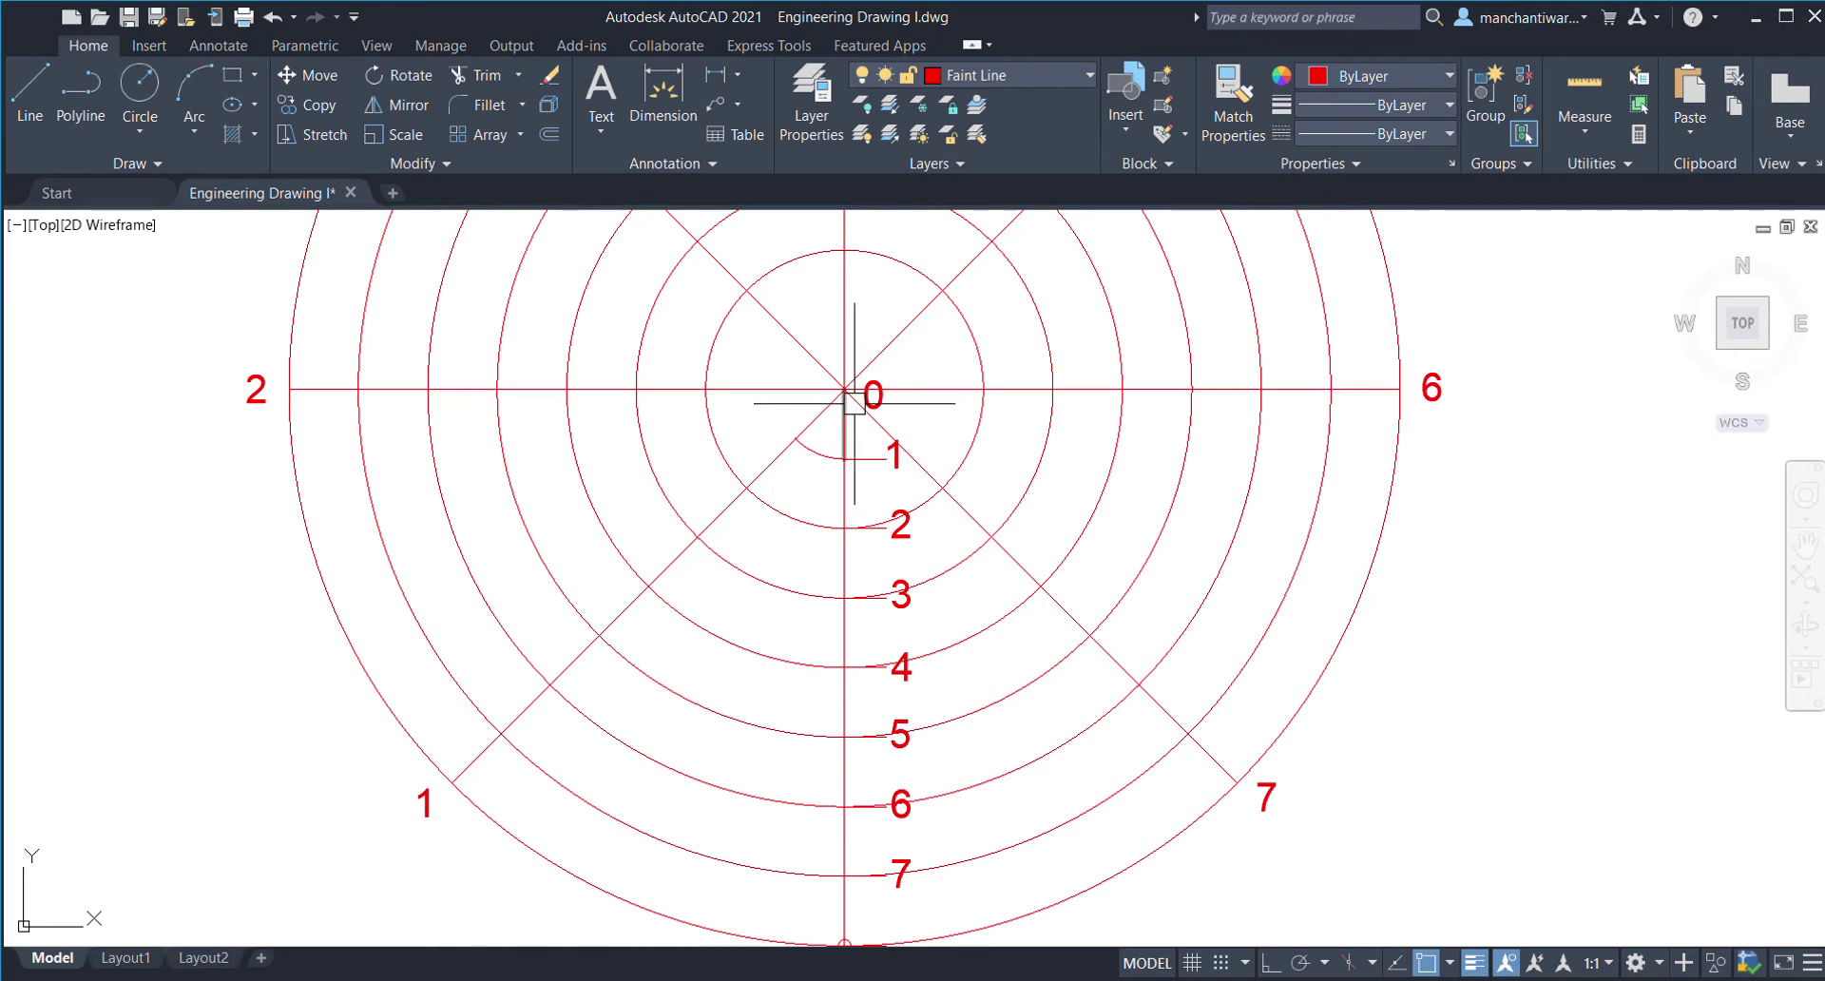
scroll(855, 403, "up", 3)
left_click(733, 542)
scroll(734, 547, "down", 3)
scroll(734, 548, "up", 3)
scroll(770, 501, "down", 3)
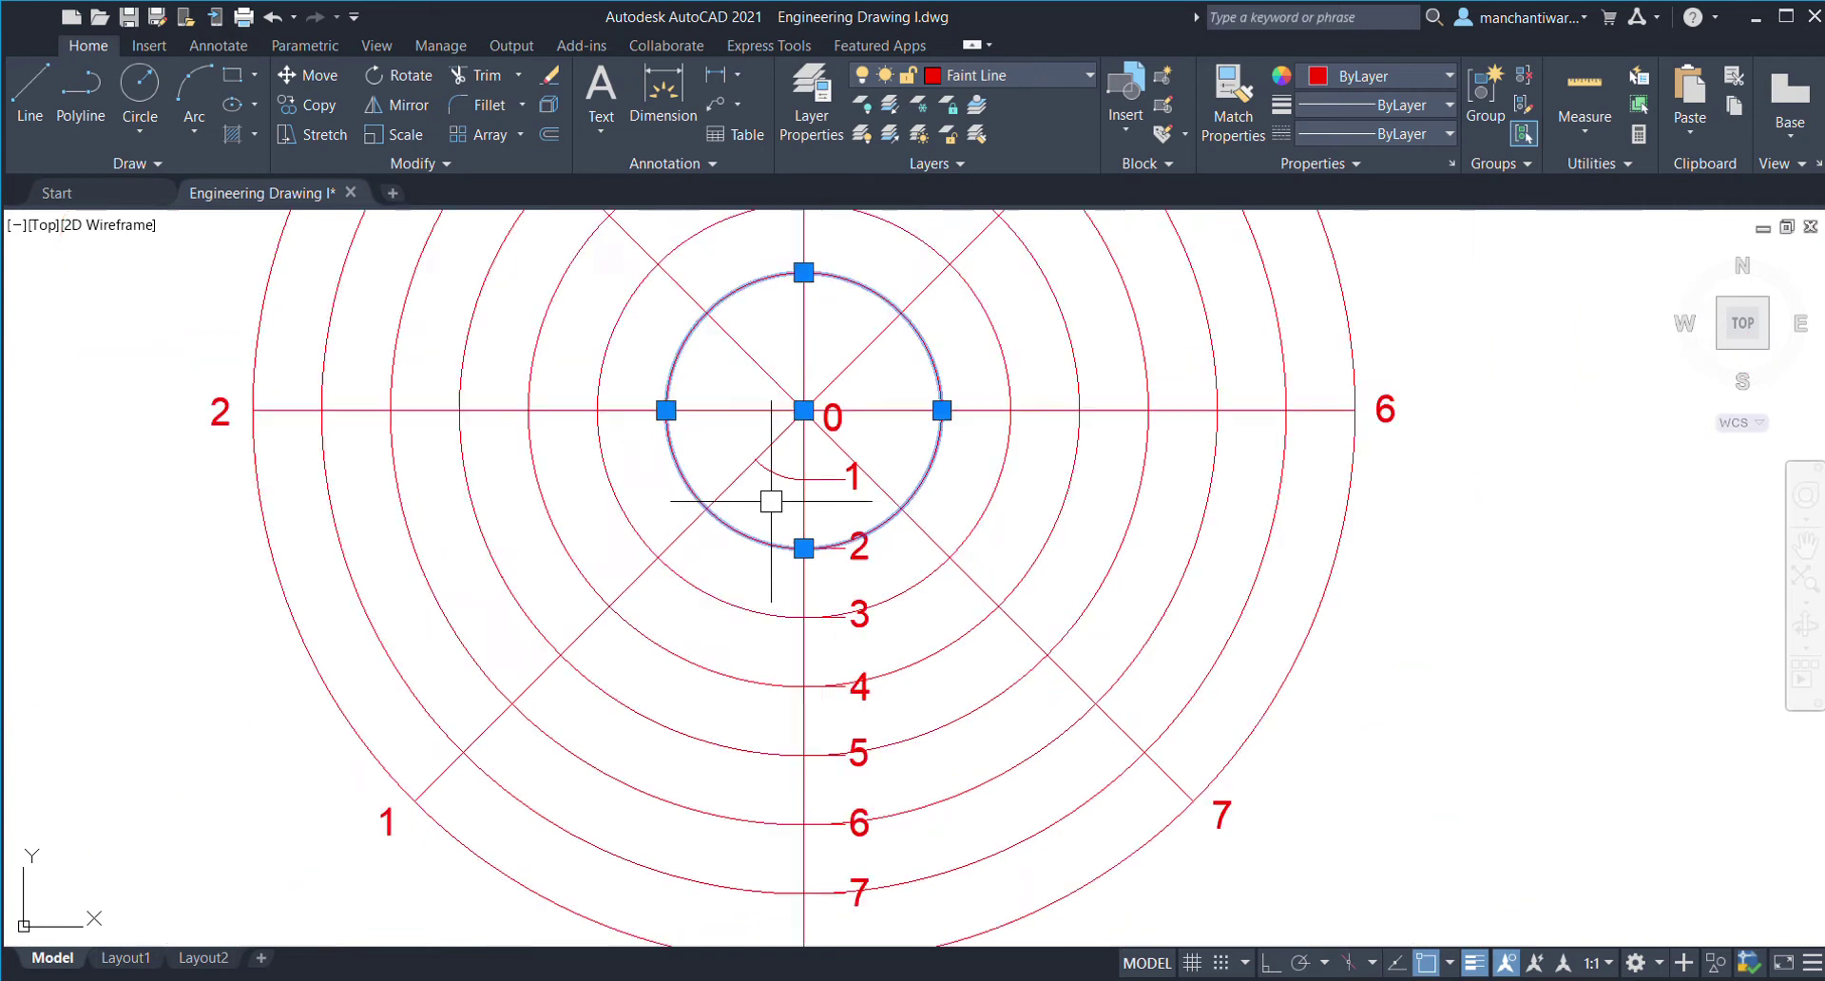
key("Escape")
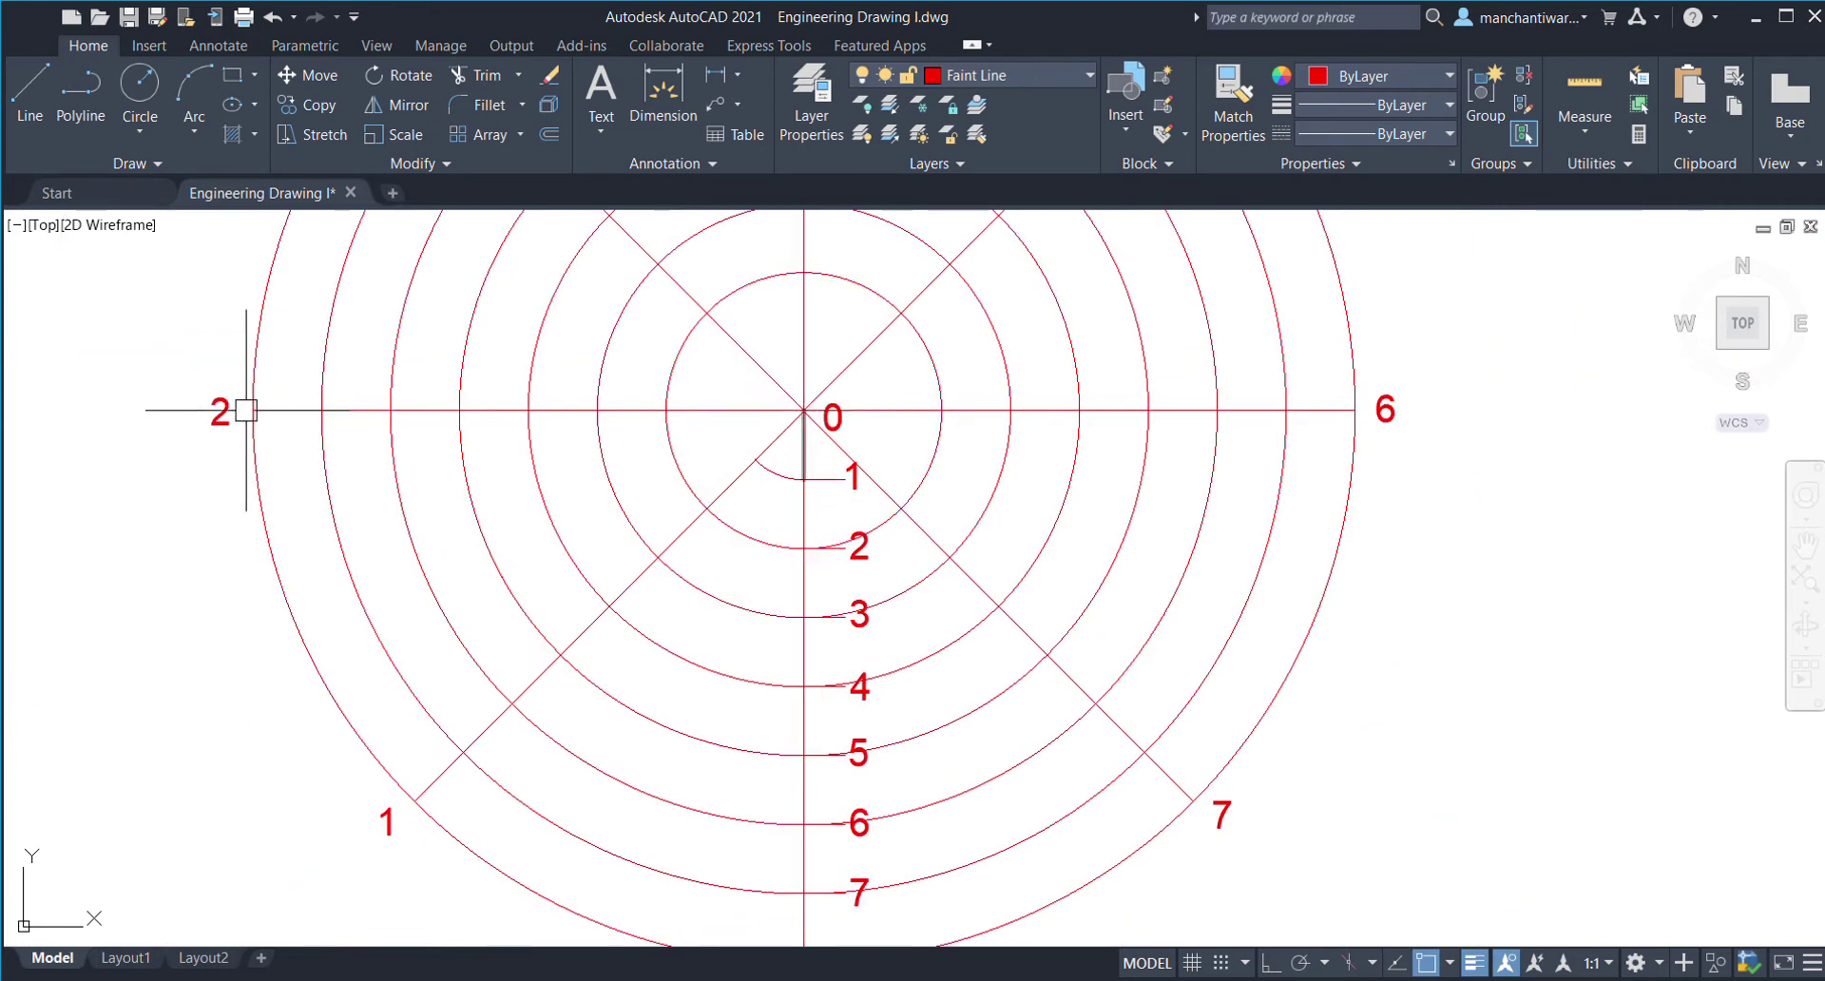
- Trim the circle through division 2 to the arc between the lower vertical radius and radius 2
left_click(710, 411)
left_click(804, 519)
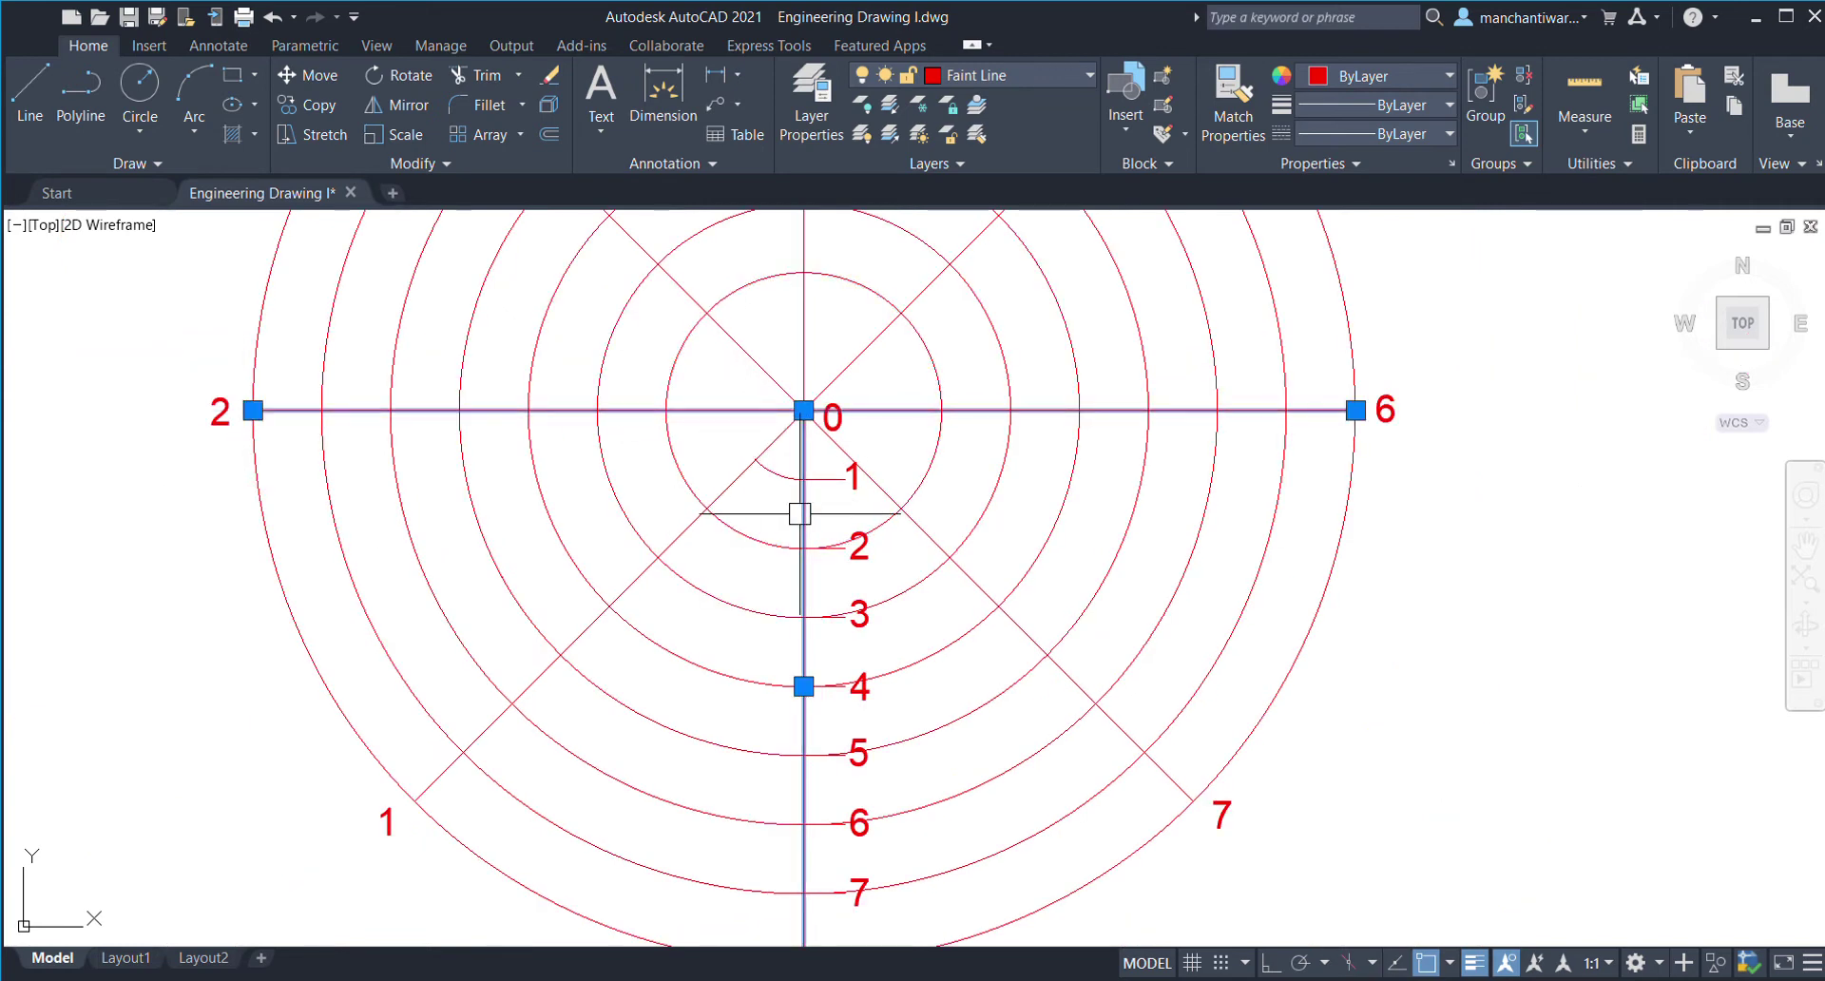
left_click(472, 75)
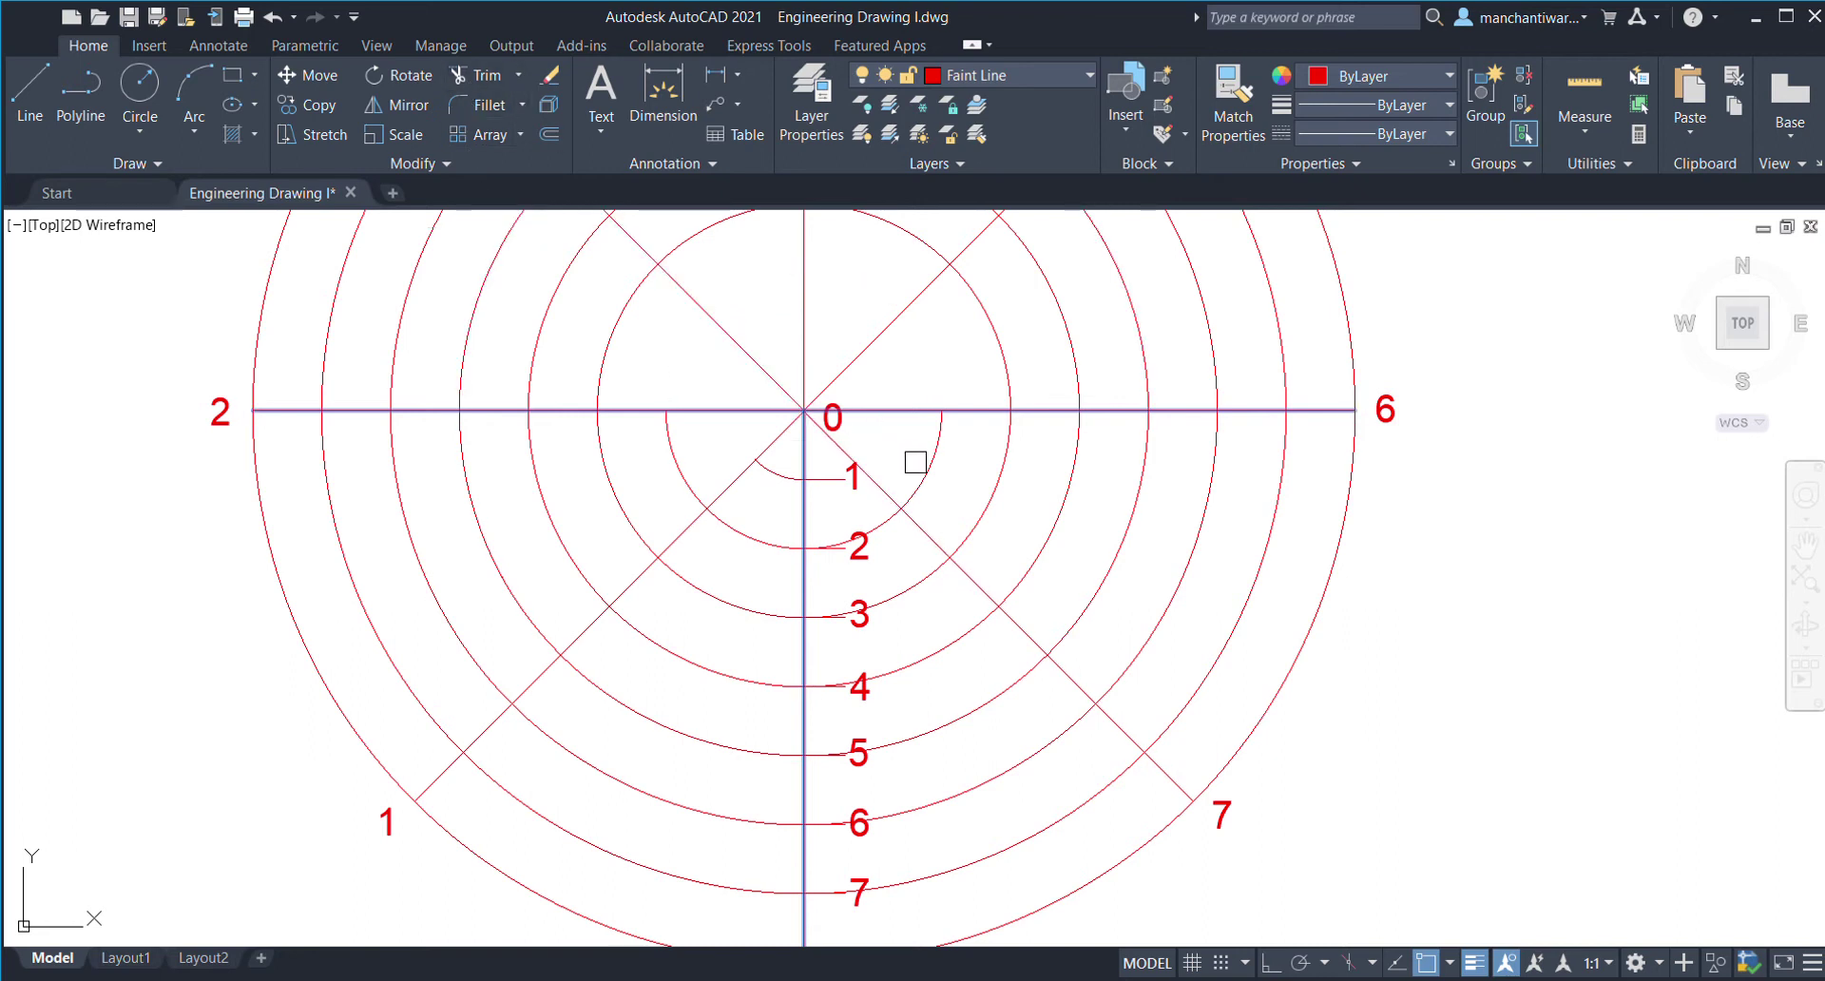
key("Escape")
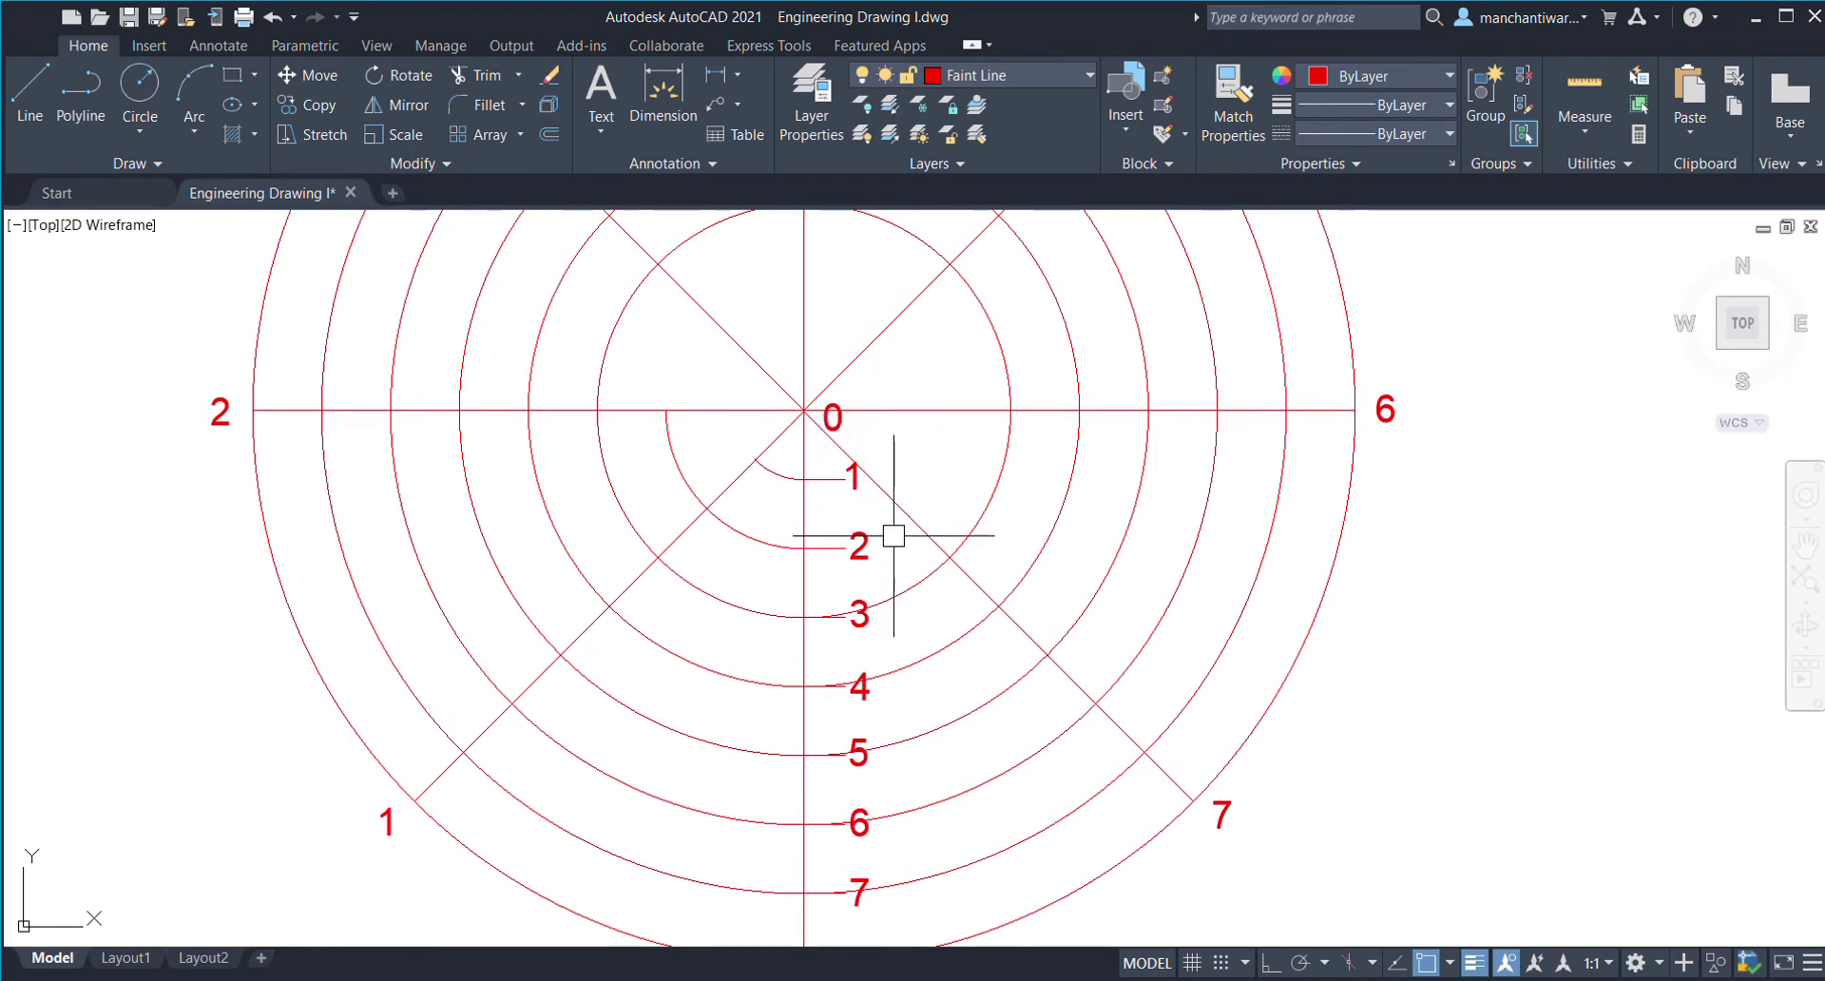
- Examine the arcs from divisions 1 and 2 against the lower vertical radius and the numbered radii
scroll(939, 514, "down", 2)
middle_click_drag(940, 515, 941, 418)
scroll(922, 575, "up", 2)
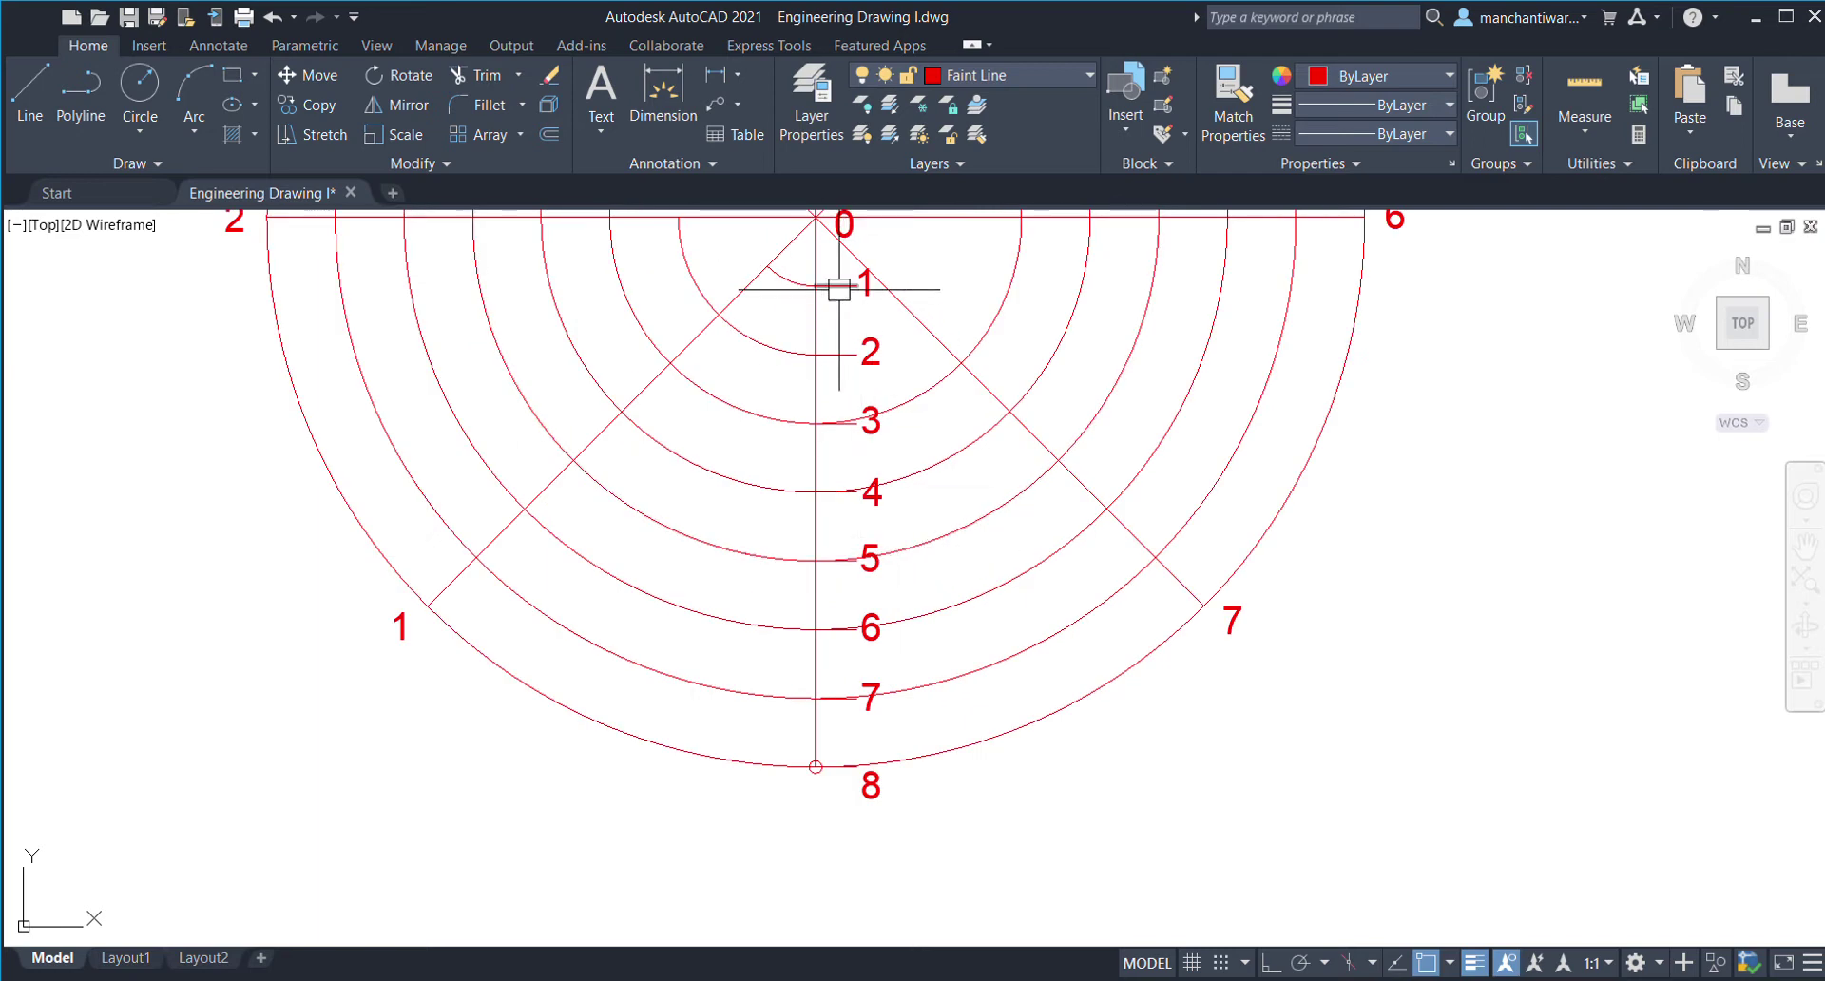
middle_click_drag(836, 285, 812, 401)
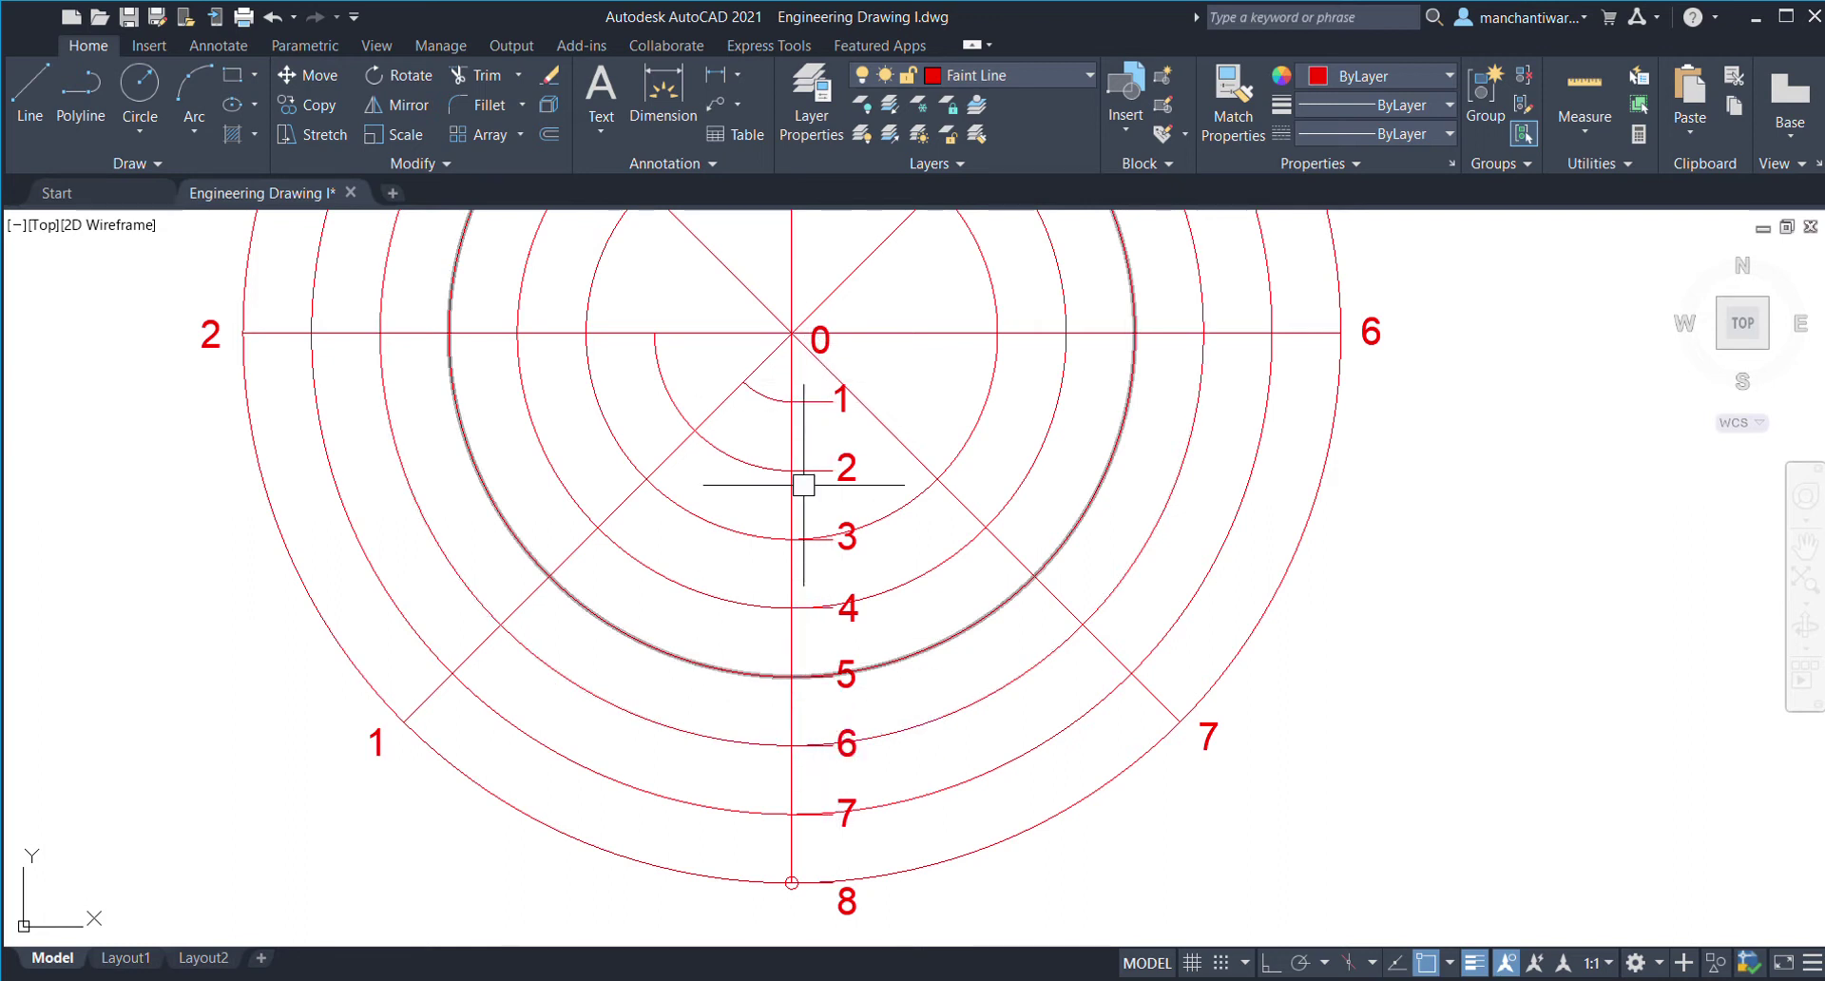
left_click(797, 418)
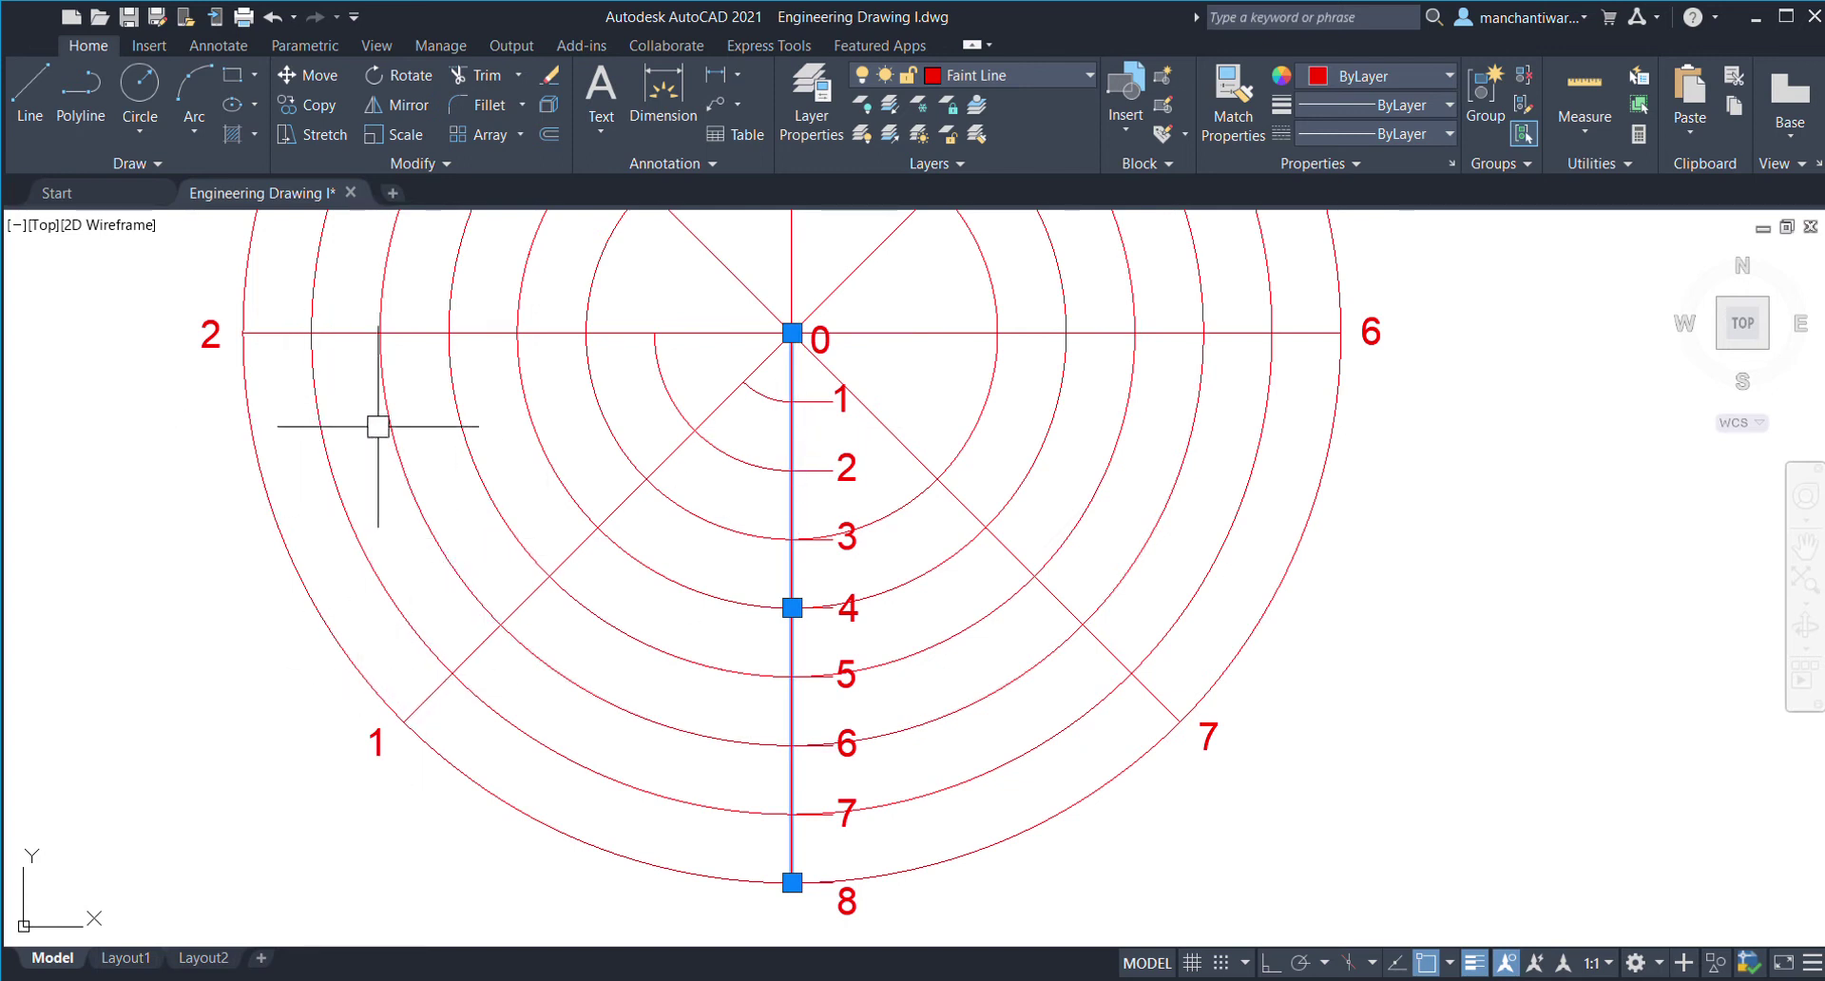
key("Escape")
scroll(755, 450, "down", 2)
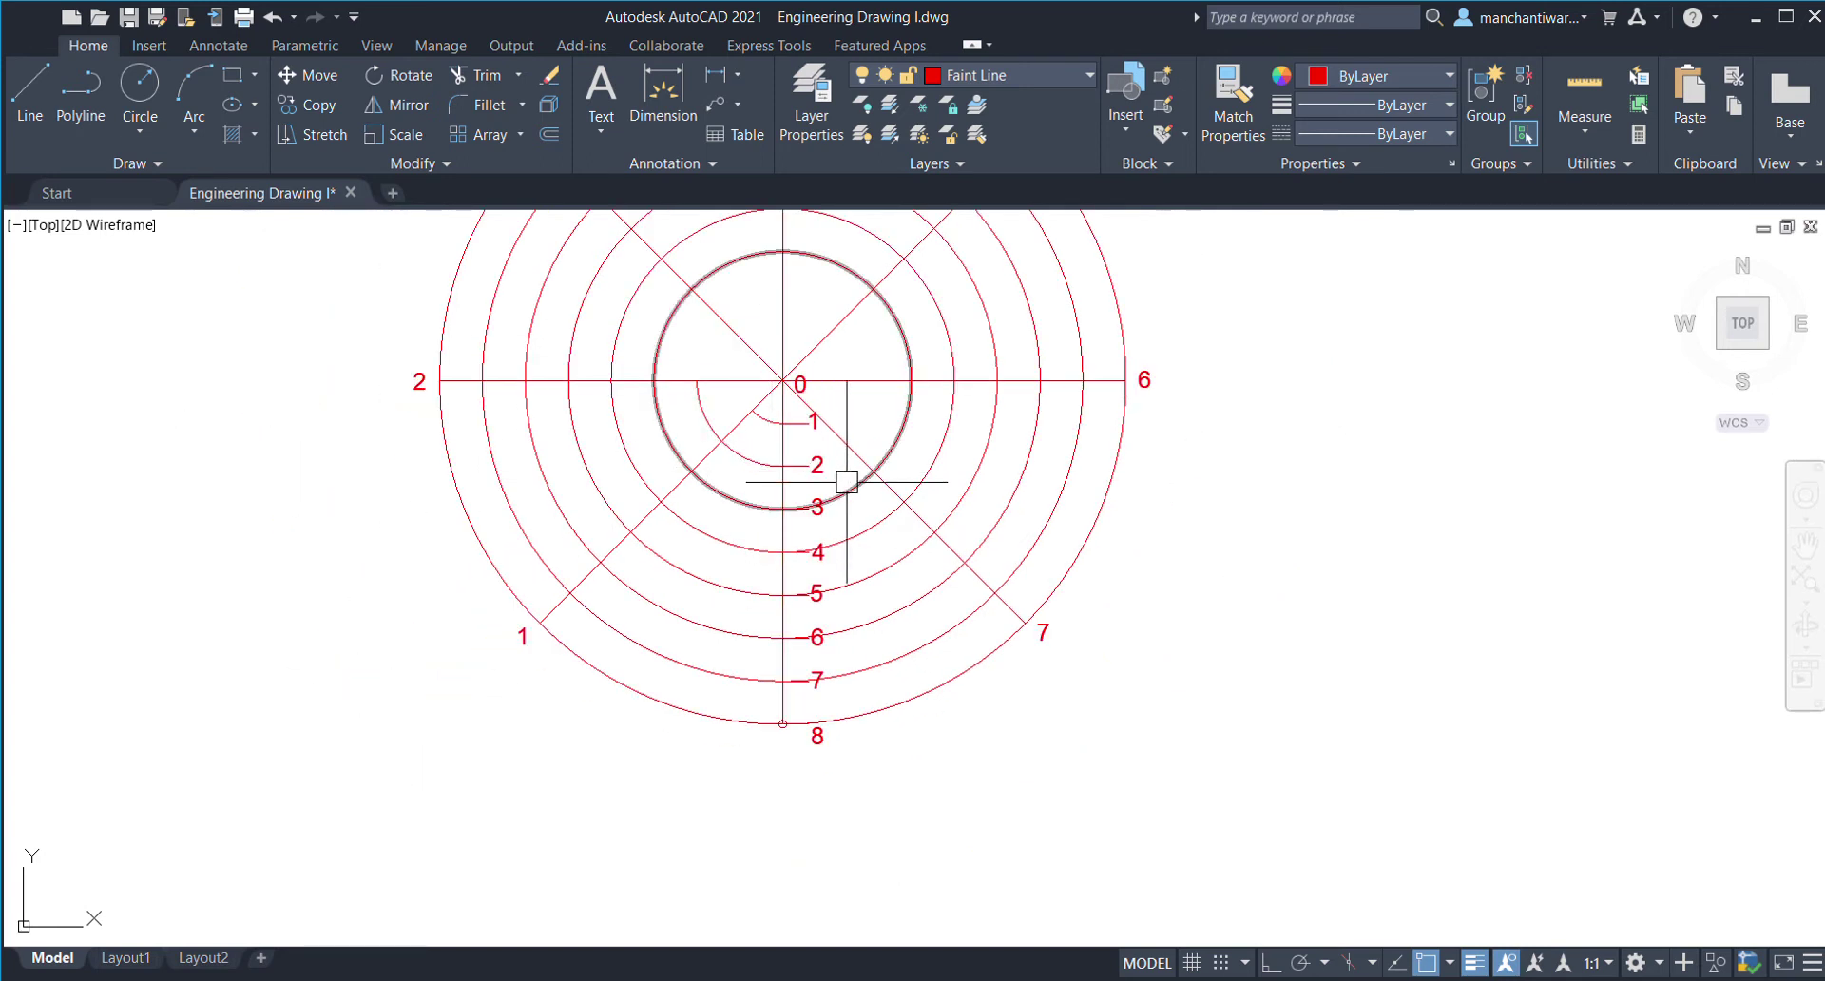
middle_click_drag(823, 470, 831, 619)
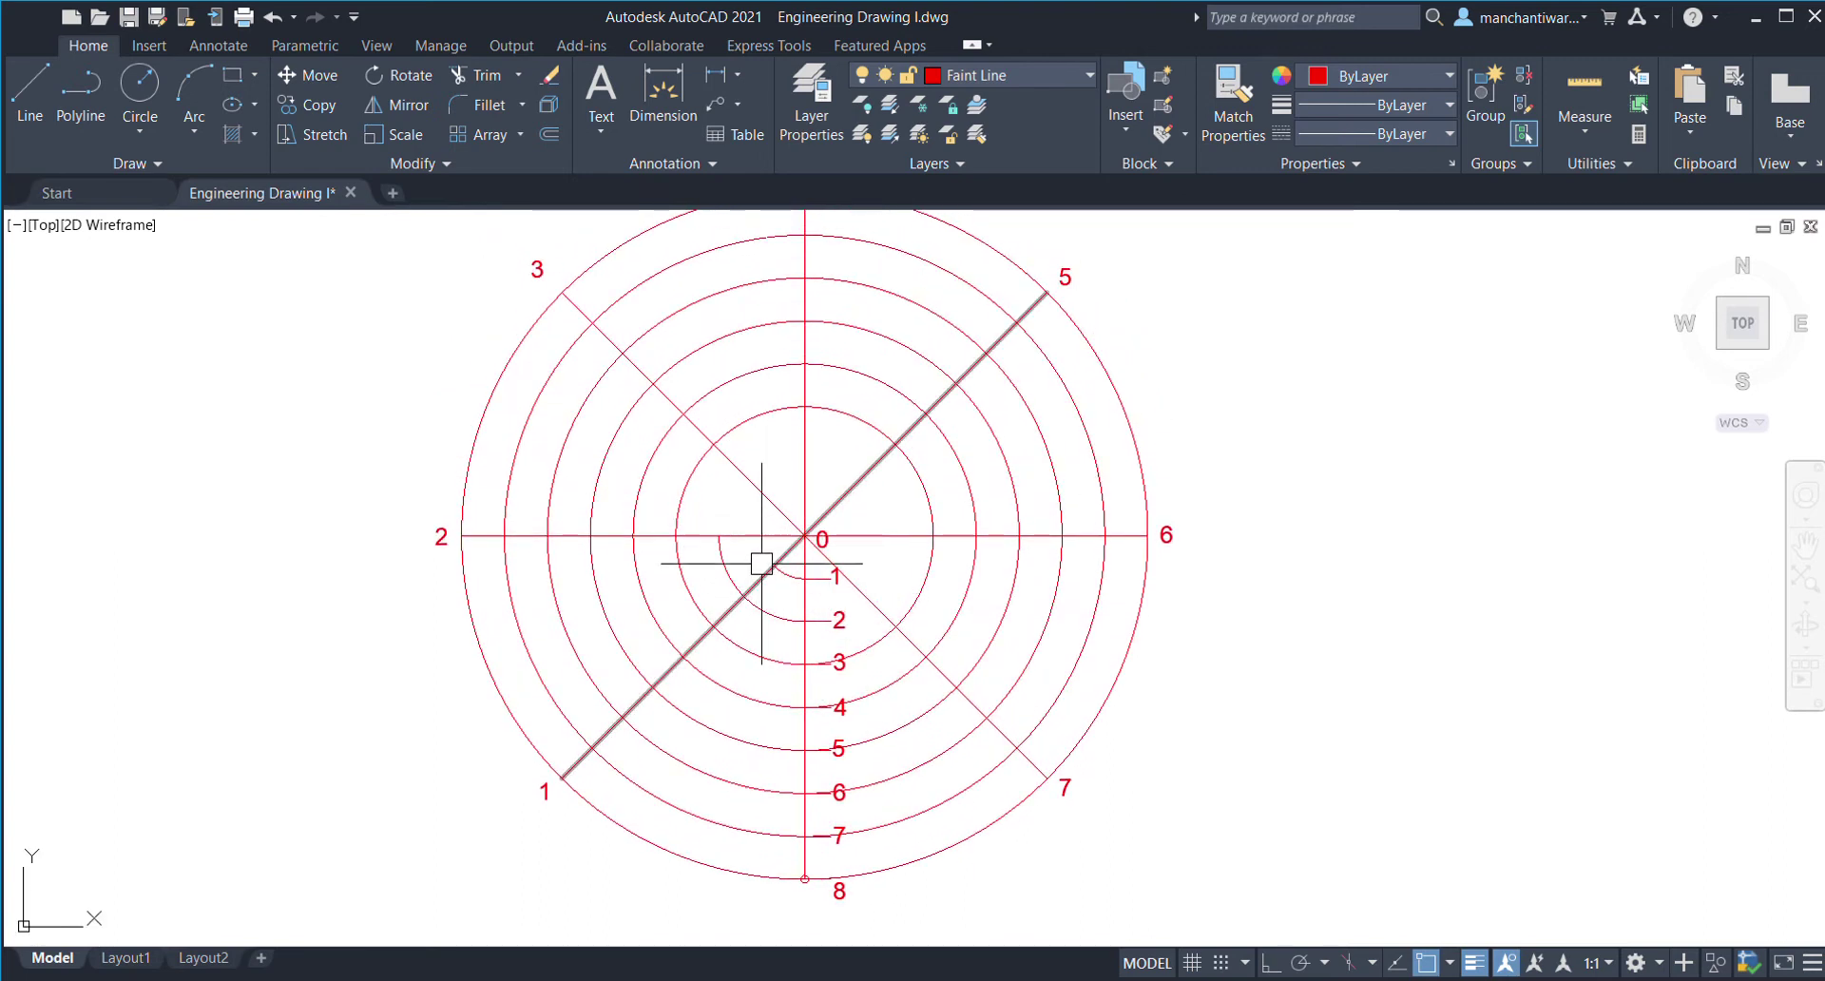
- Trim the circle through division 3 to the arc running clockwise from the lower vertical radius to radius 3
scroll(766, 569, "up", 2)
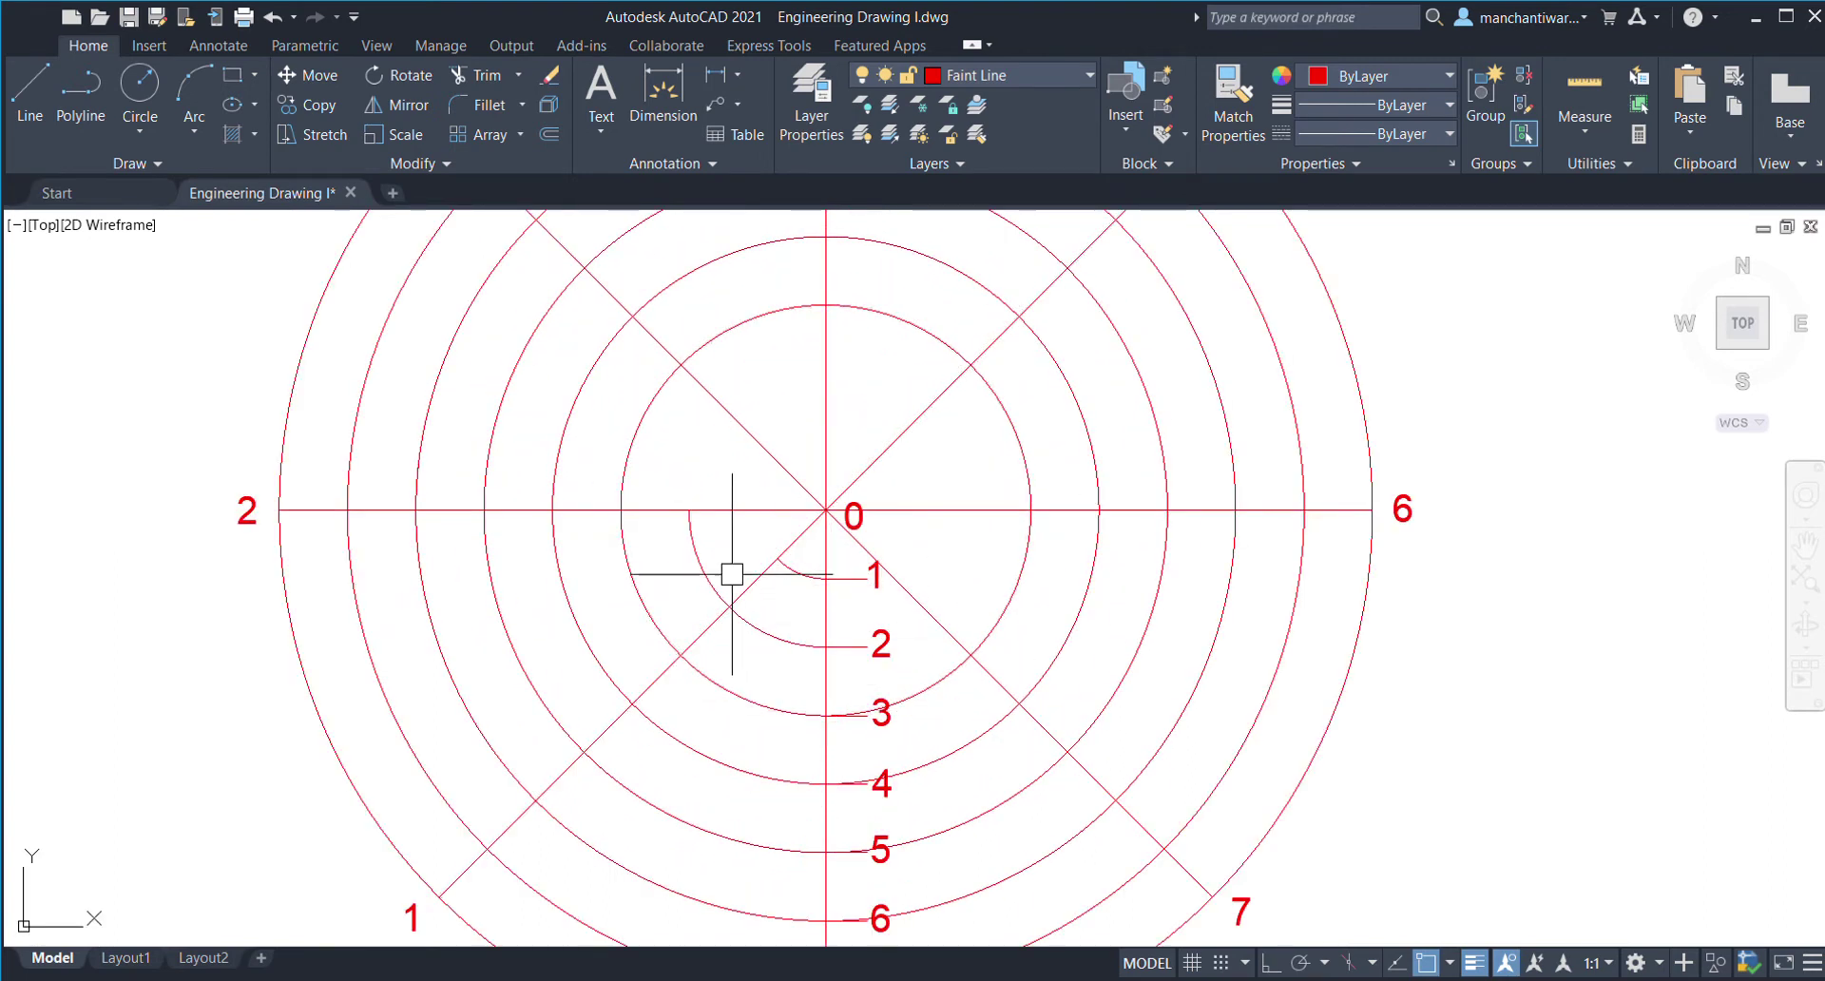
middle_click_drag(726, 579, 715, 756)
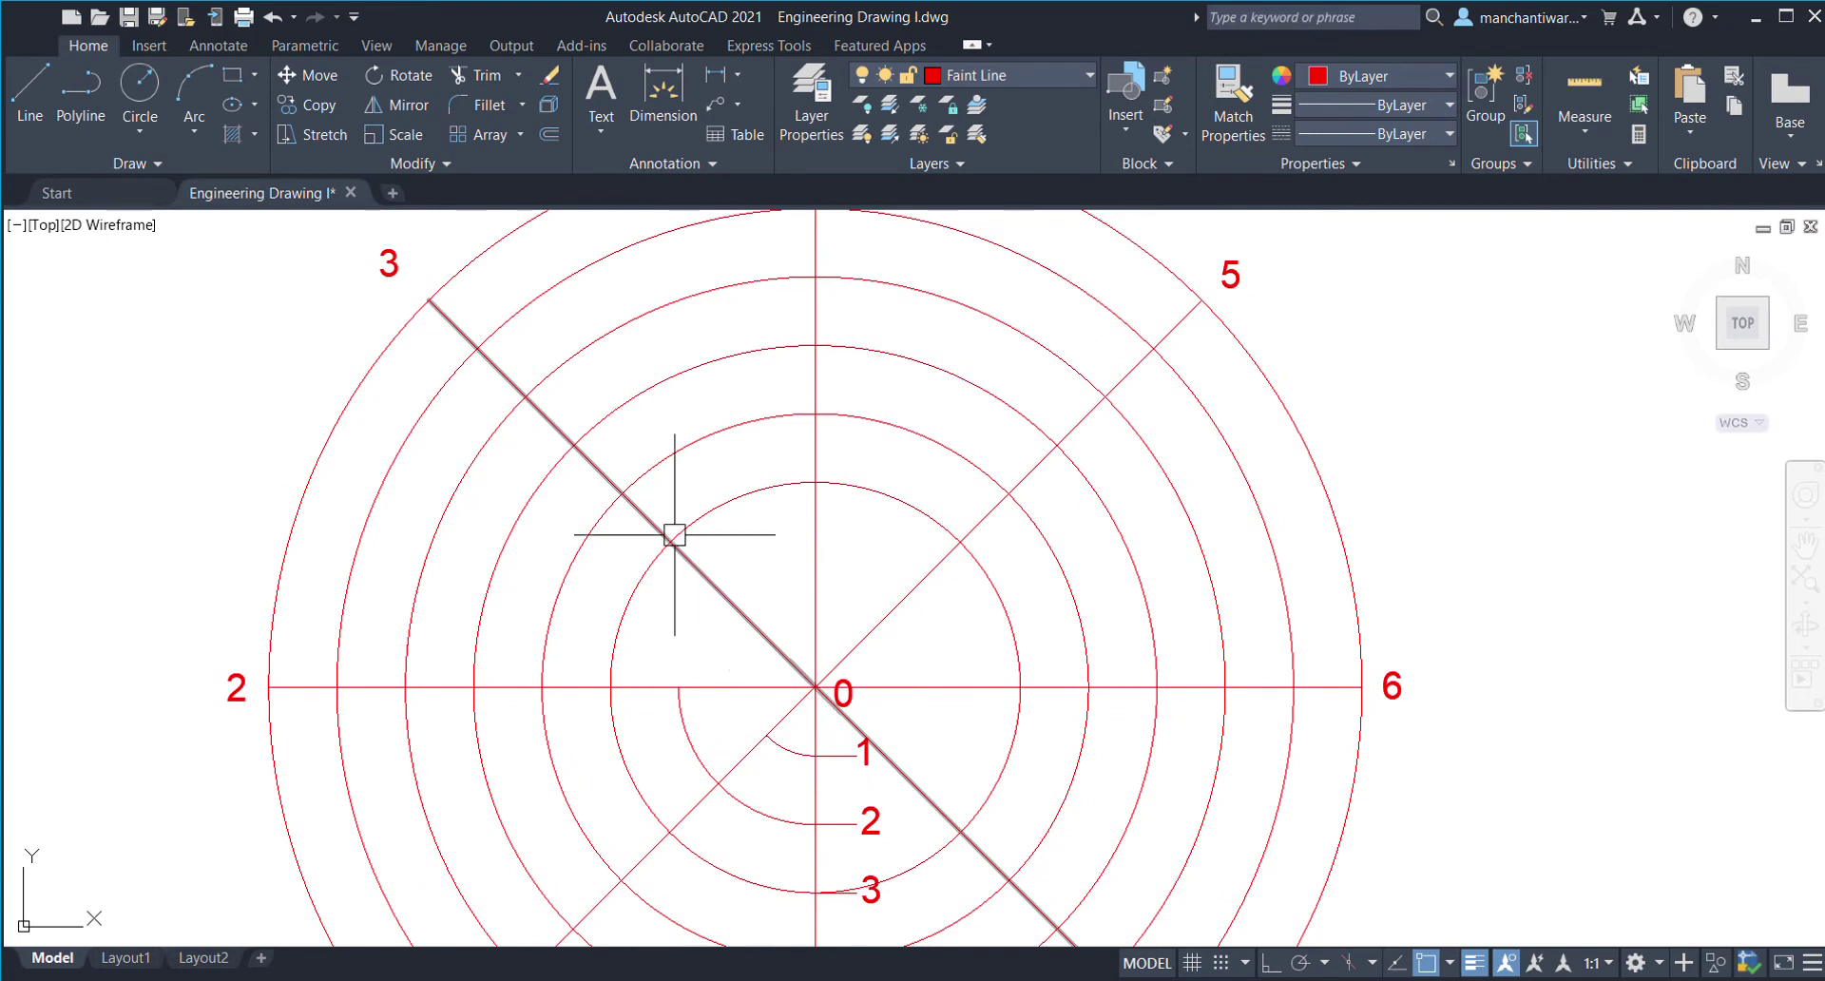
key("Escape")
left_click(715, 587)
middle_click_drag(746, 649, 761, 566)
left_click(827, 680)
left_click(480, 78)
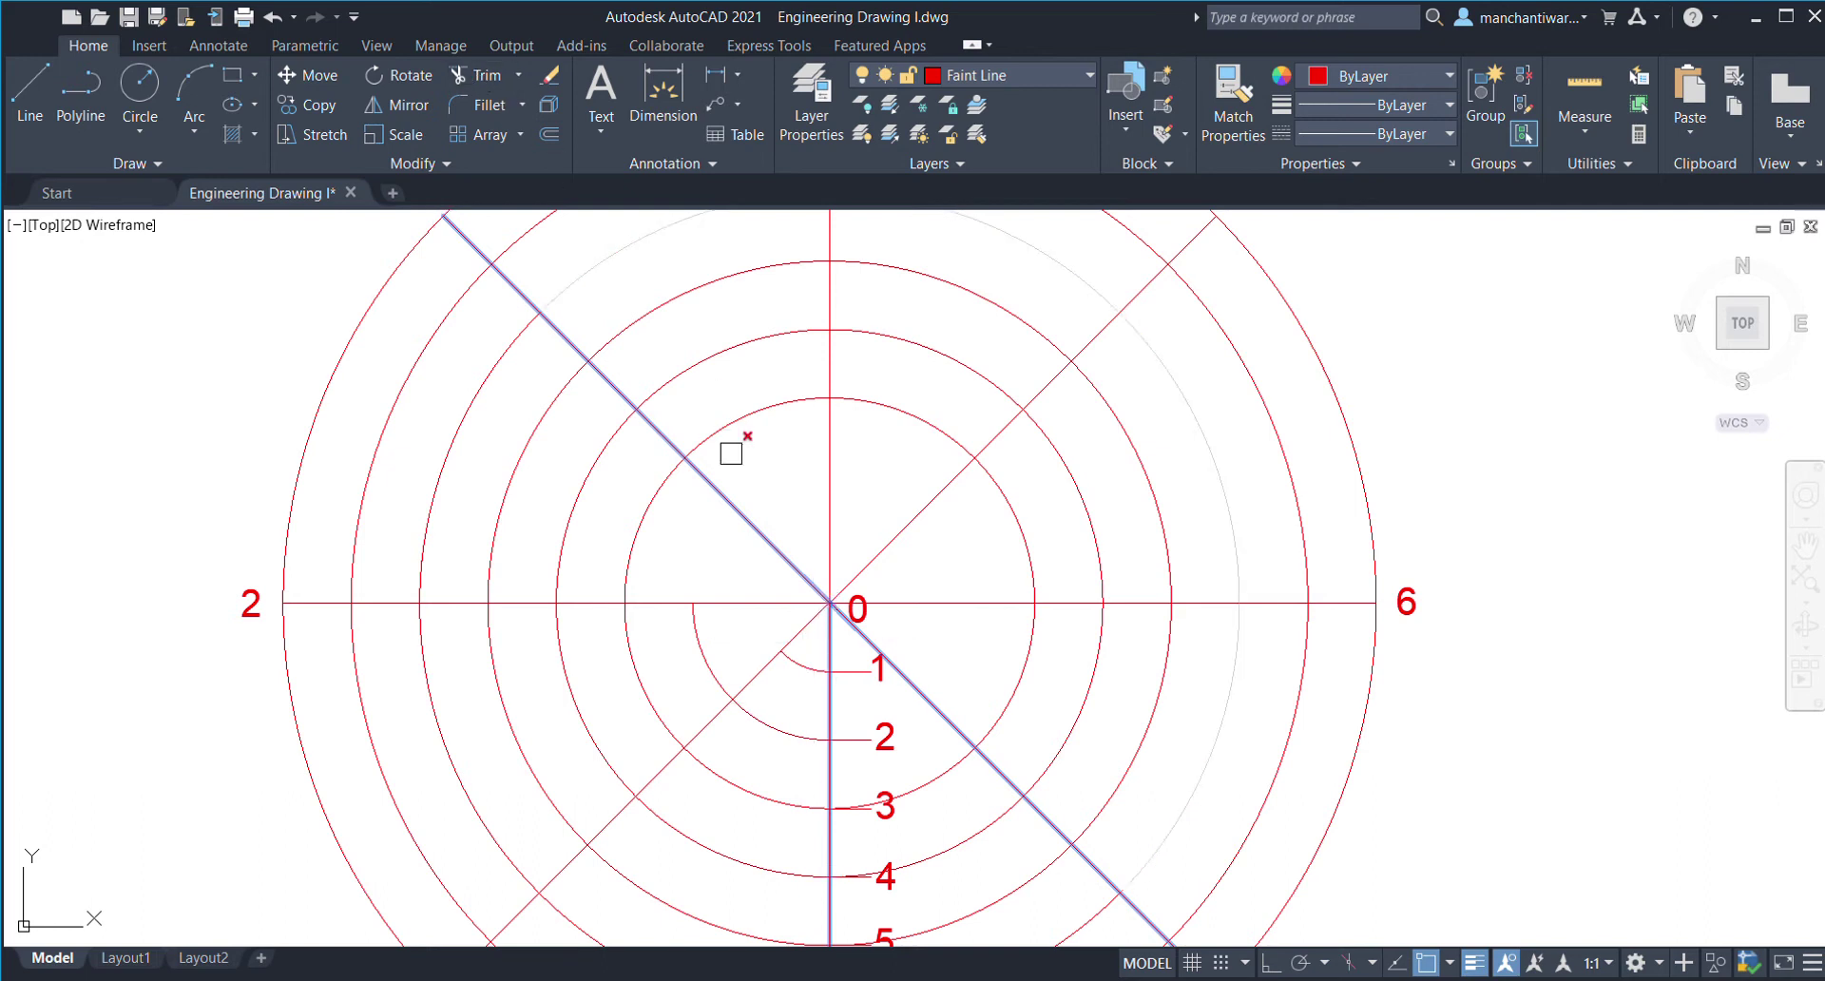
left_click(927, 768)
key("Return")
- Trim the circle through division 4 to the arc running clockwise from the lower vertical radius to the upper vertical radius
scroll(932, 656, "down", 3)
middle_click_drag(929, 639, 844, 540)
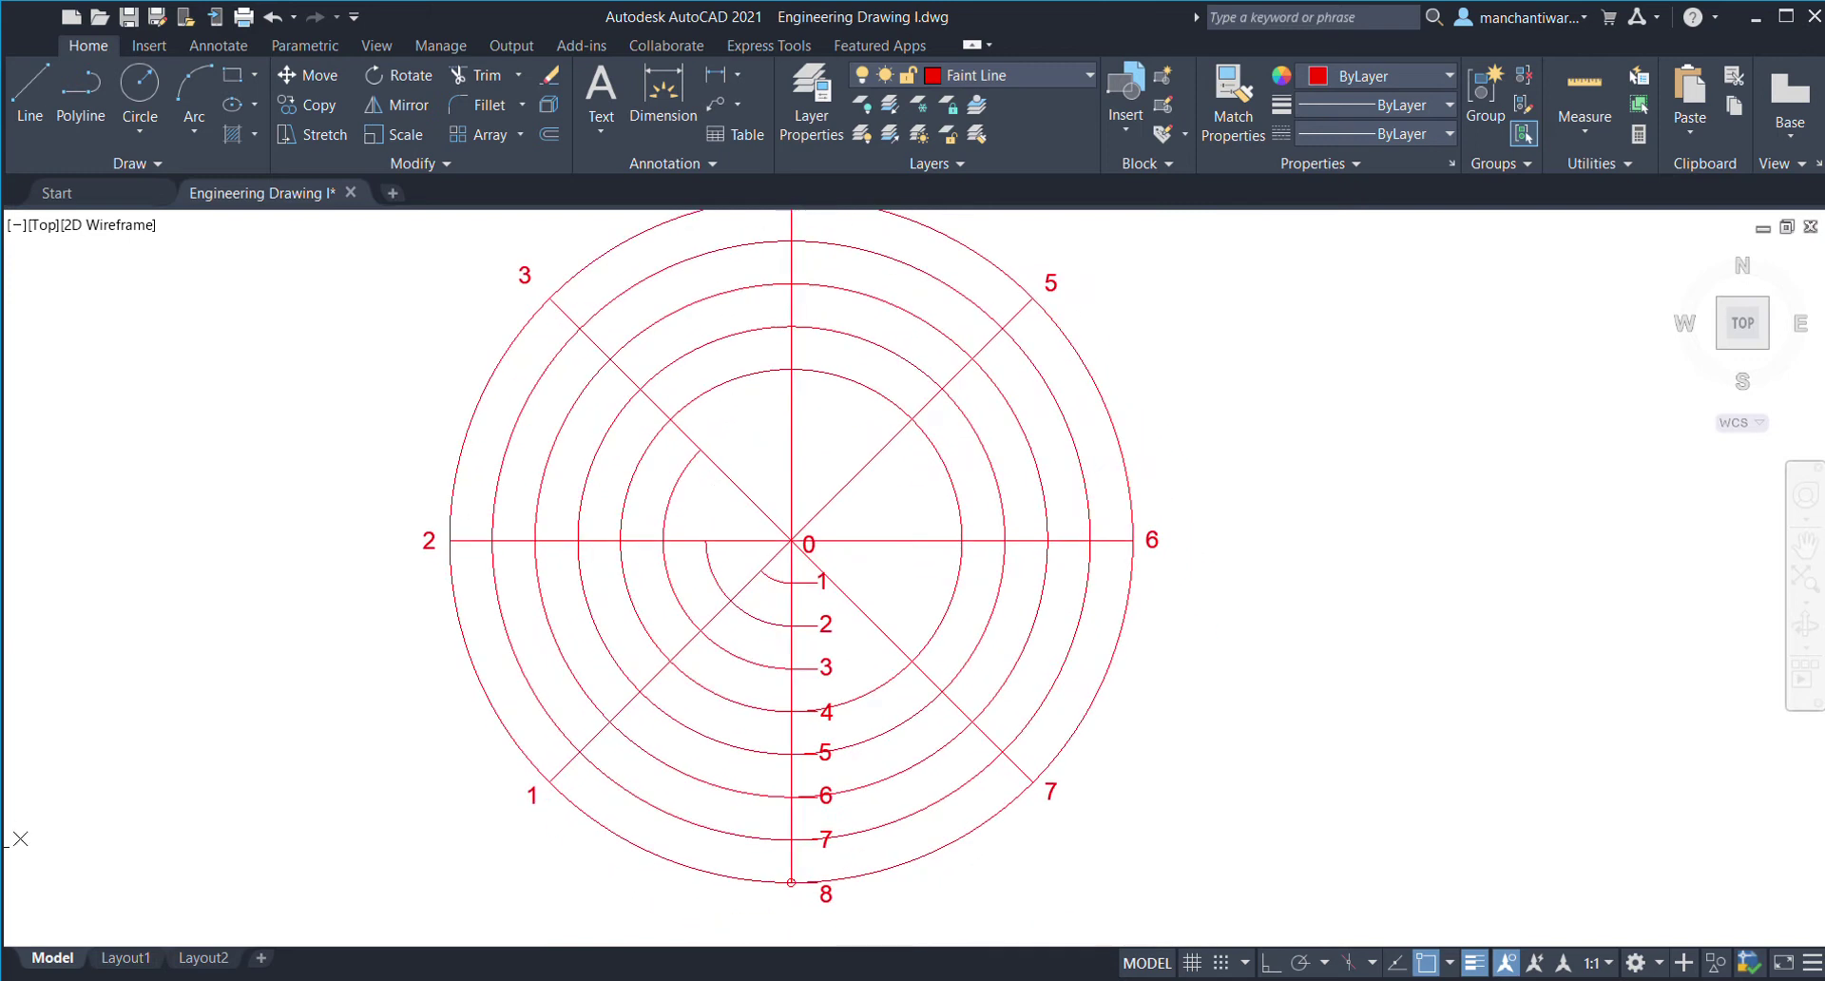
left_click(792, 456)
left_click(791, 614)
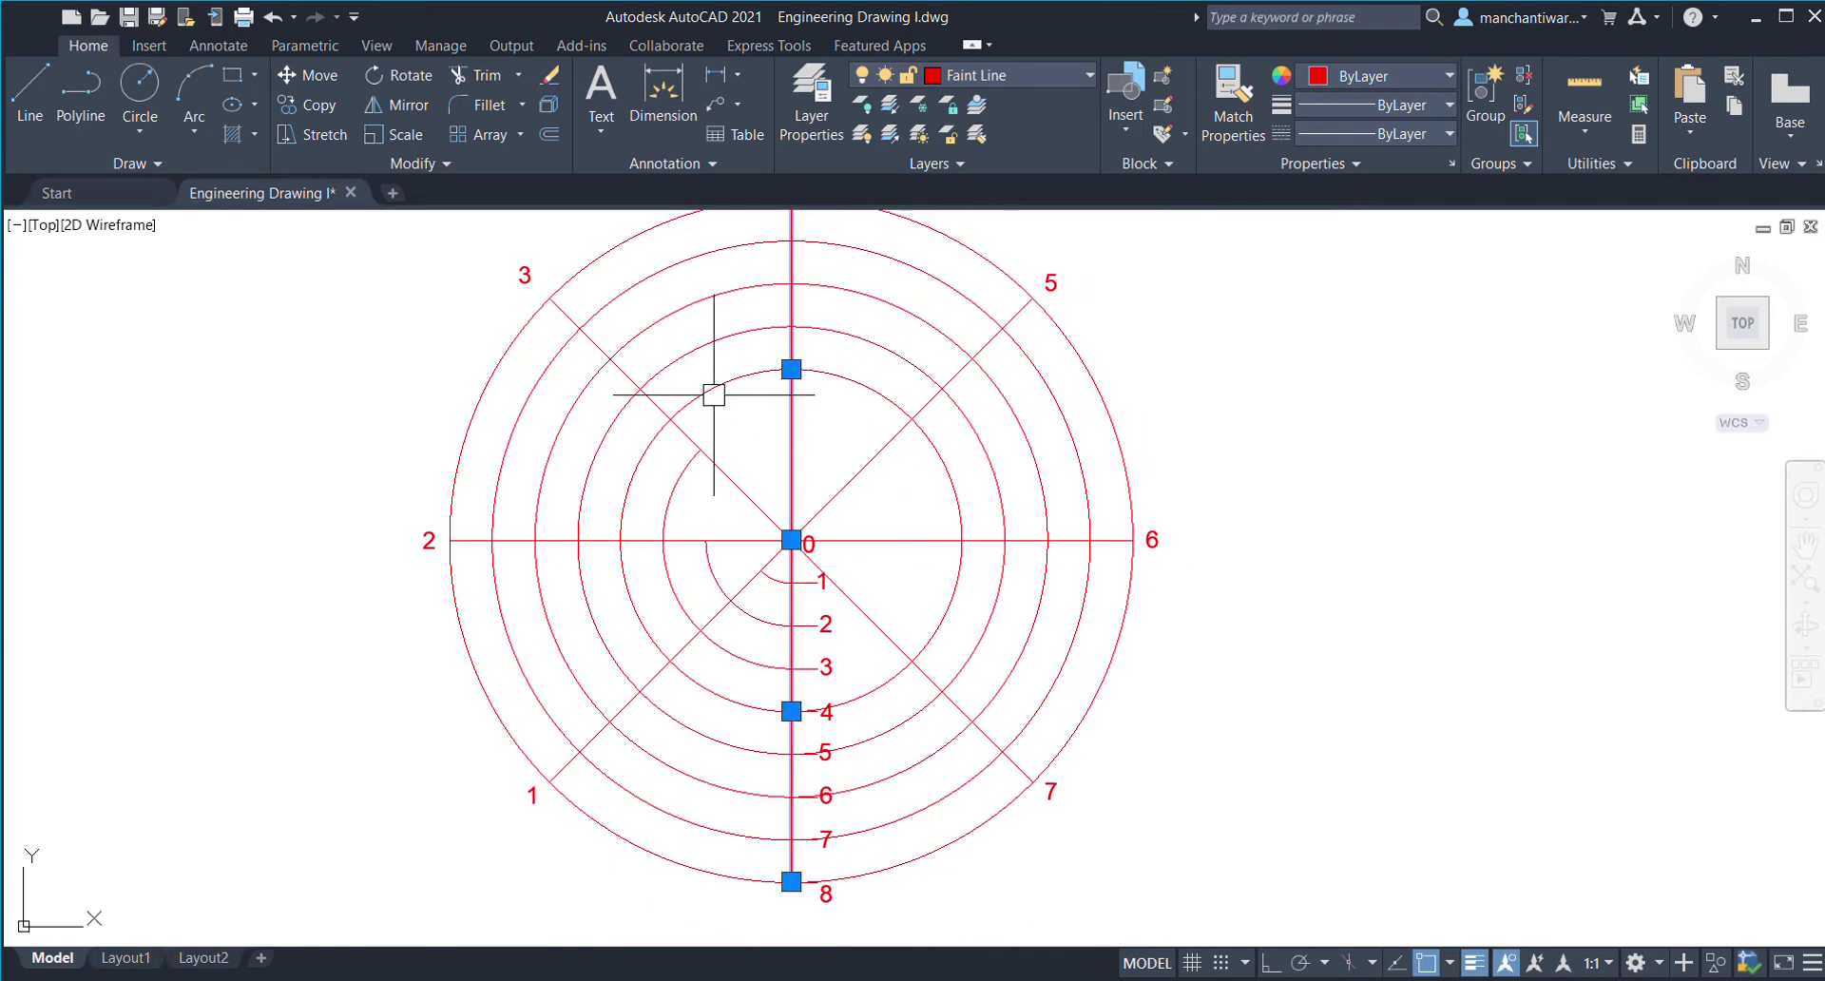
left_click(479, 76)
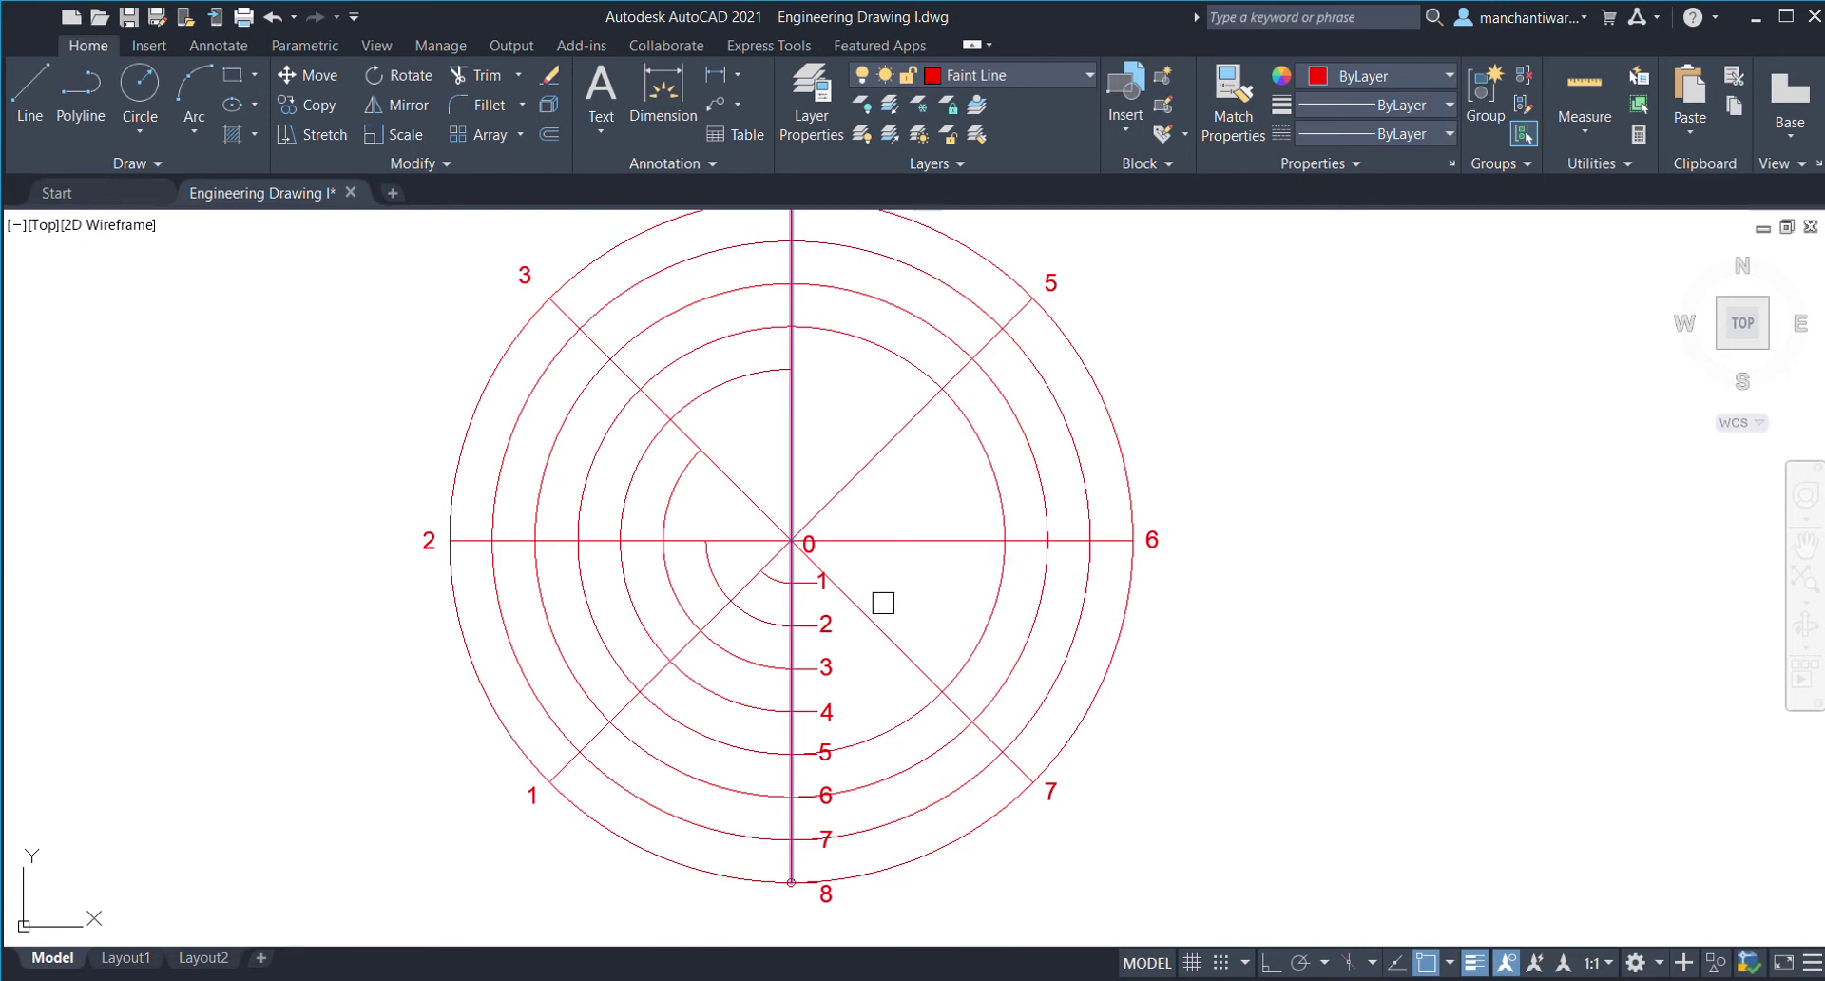
- Trim the circle through division 5 to the arc running clockwise from the lower vertical radius to radius 5
left_click(855, 477)
left_click(792, 644)
left_click(478, 76)
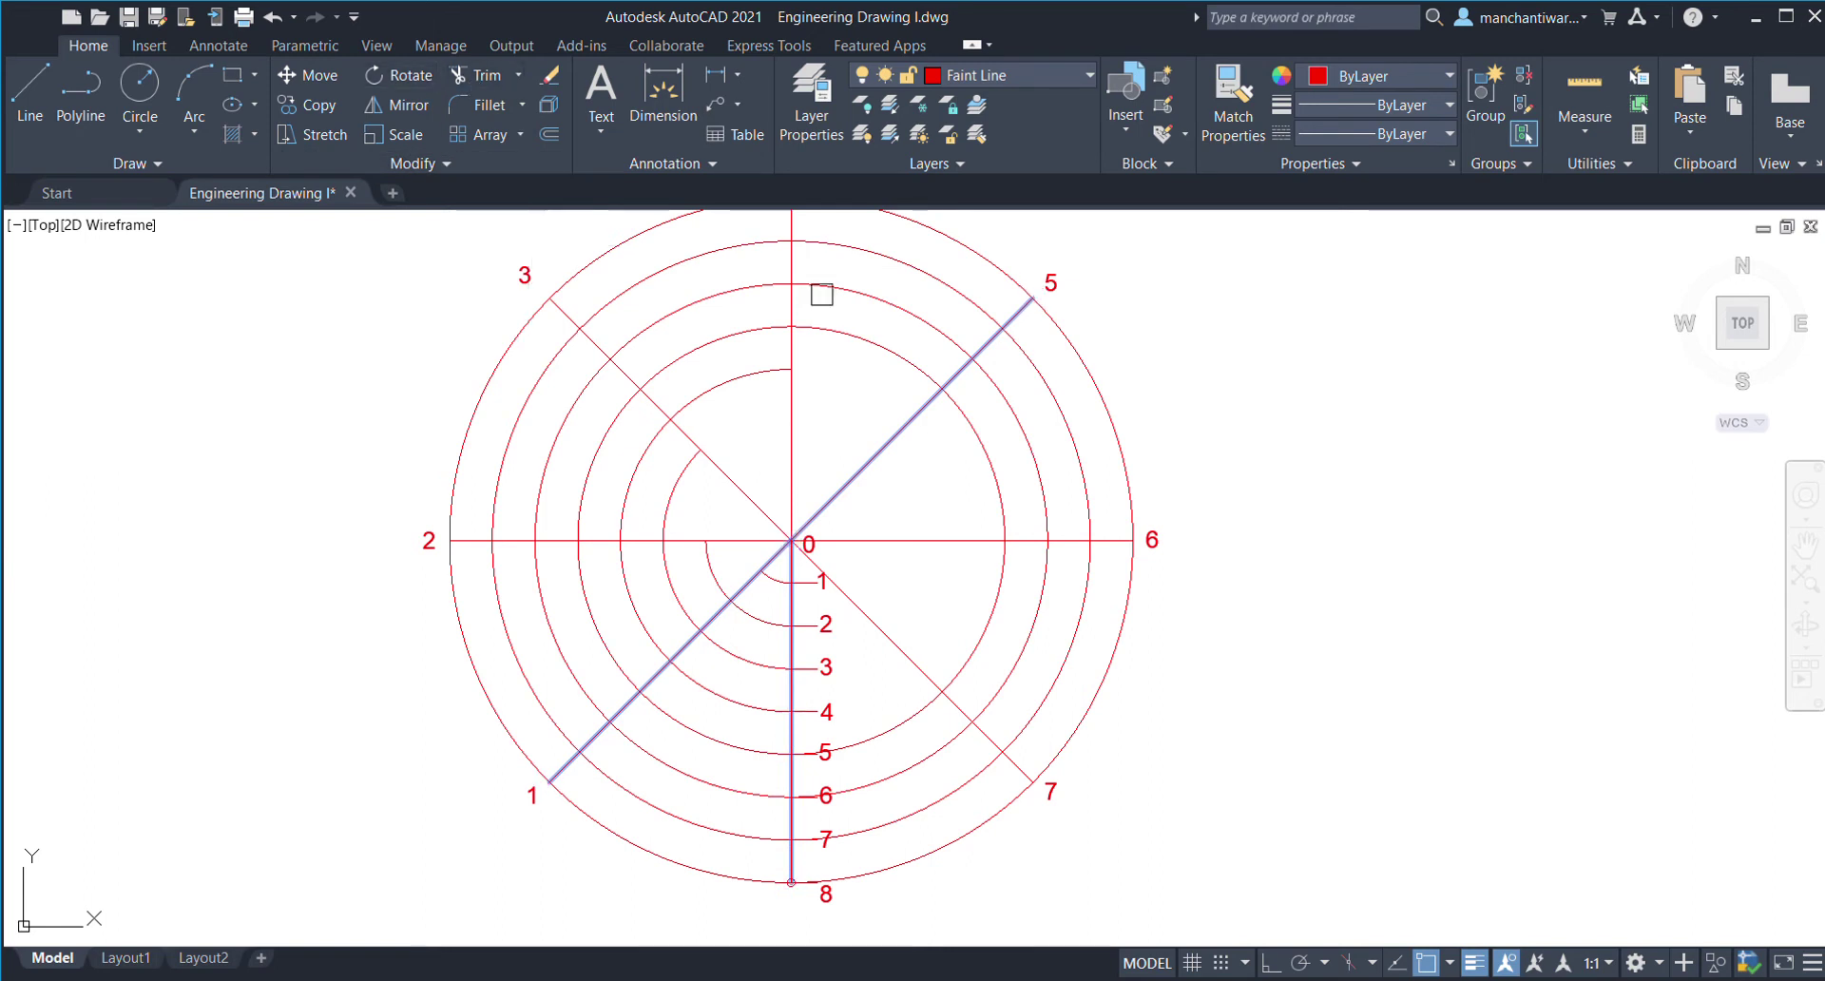
middle_click_drag(962, 485, 974, 394)
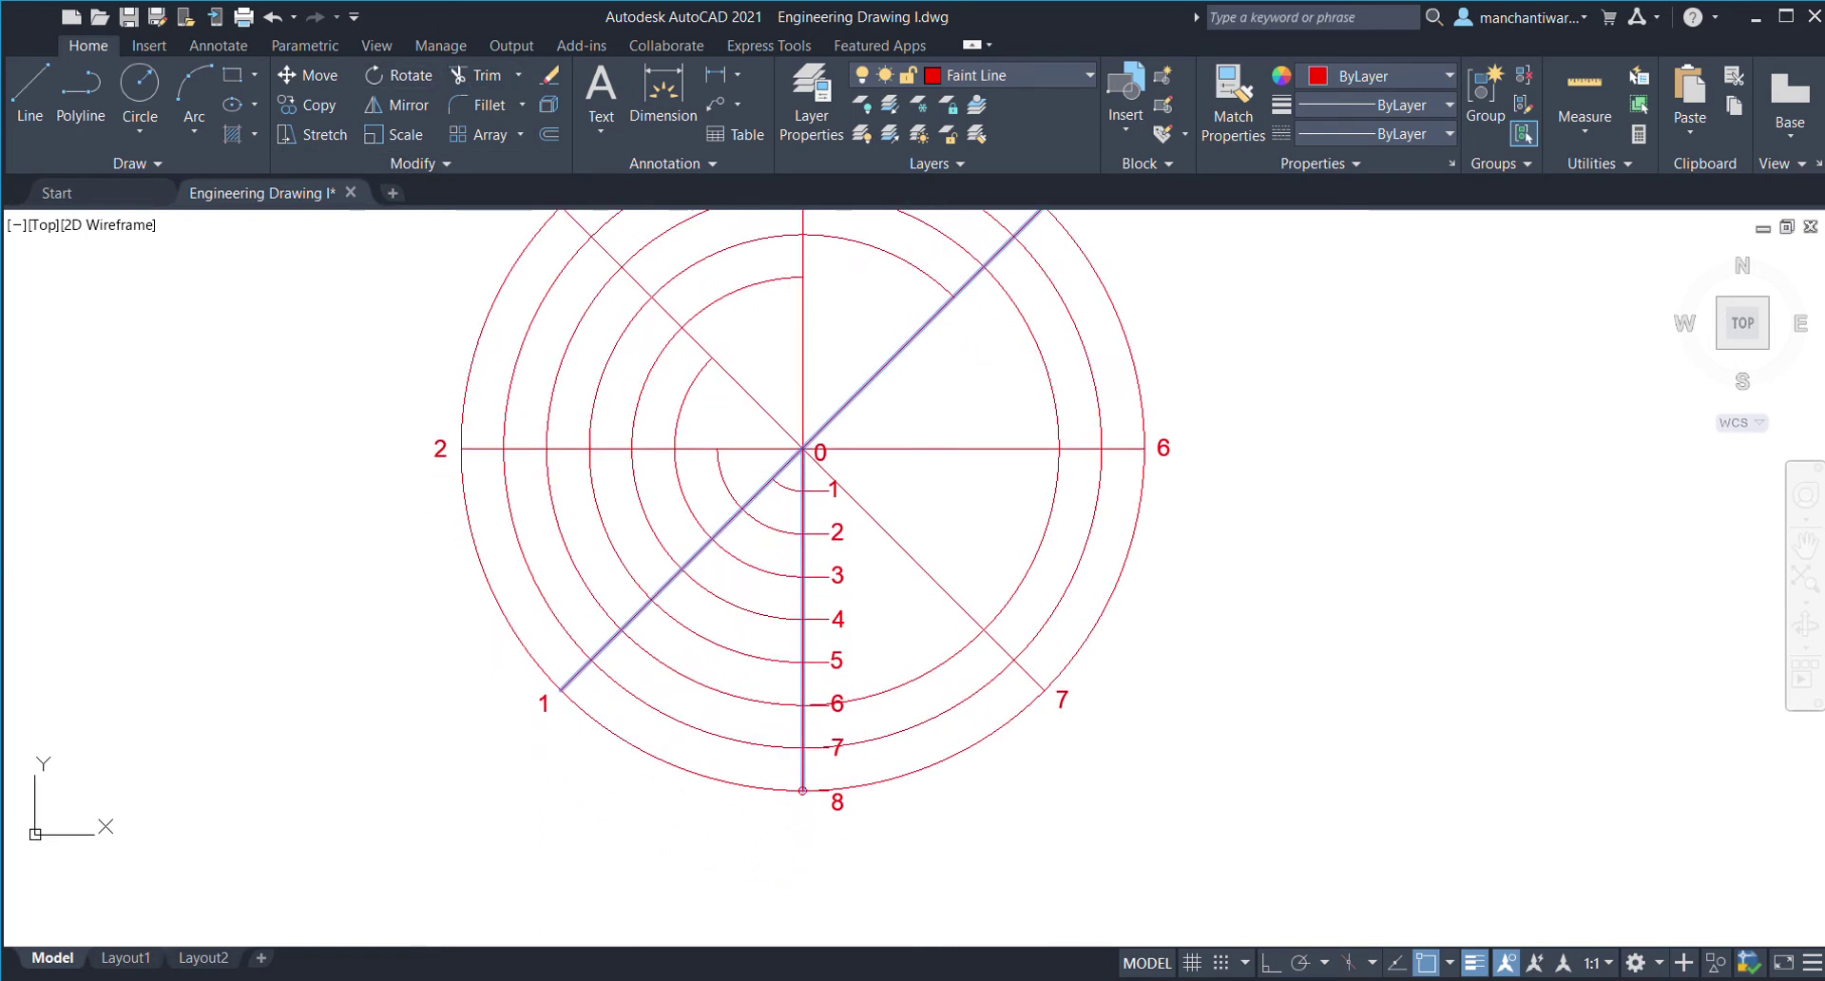
key("Escape")
- Trim the circle through division 6 to the arc running clockwise from the lower vertical radius to radius 6
left_click(804, 532)
left_click(956, 445)
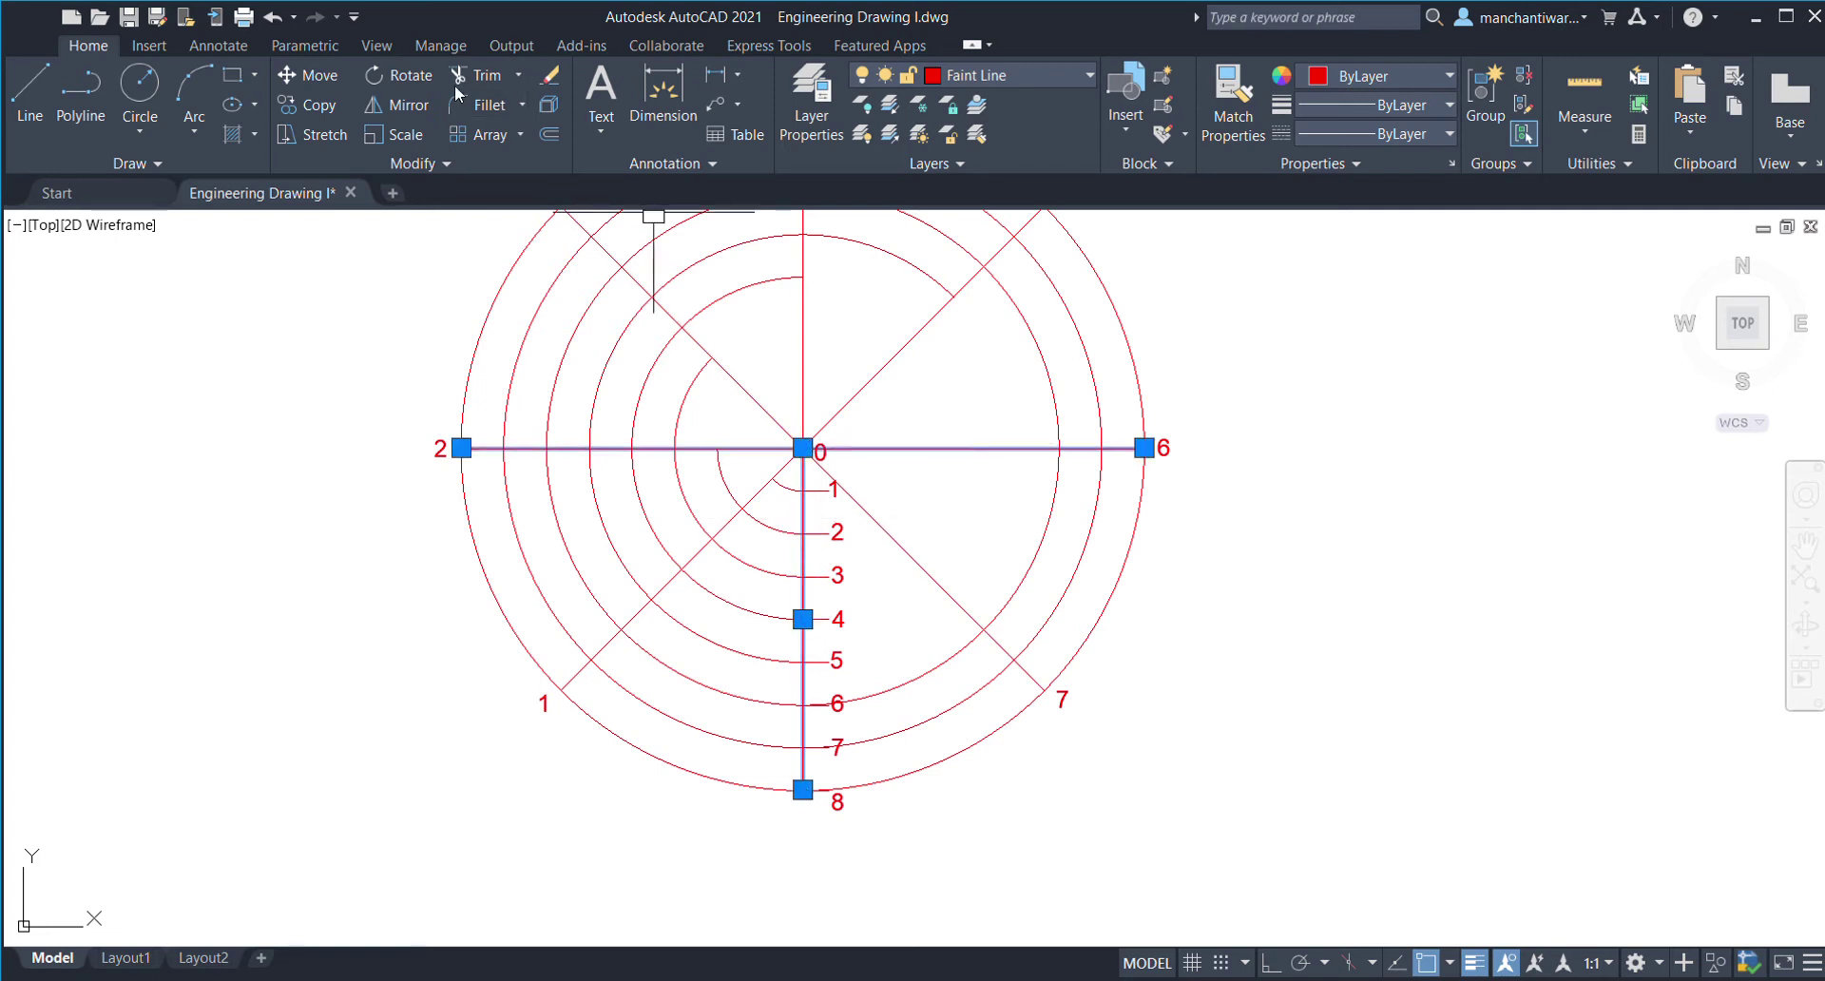
left_click(491, 84)
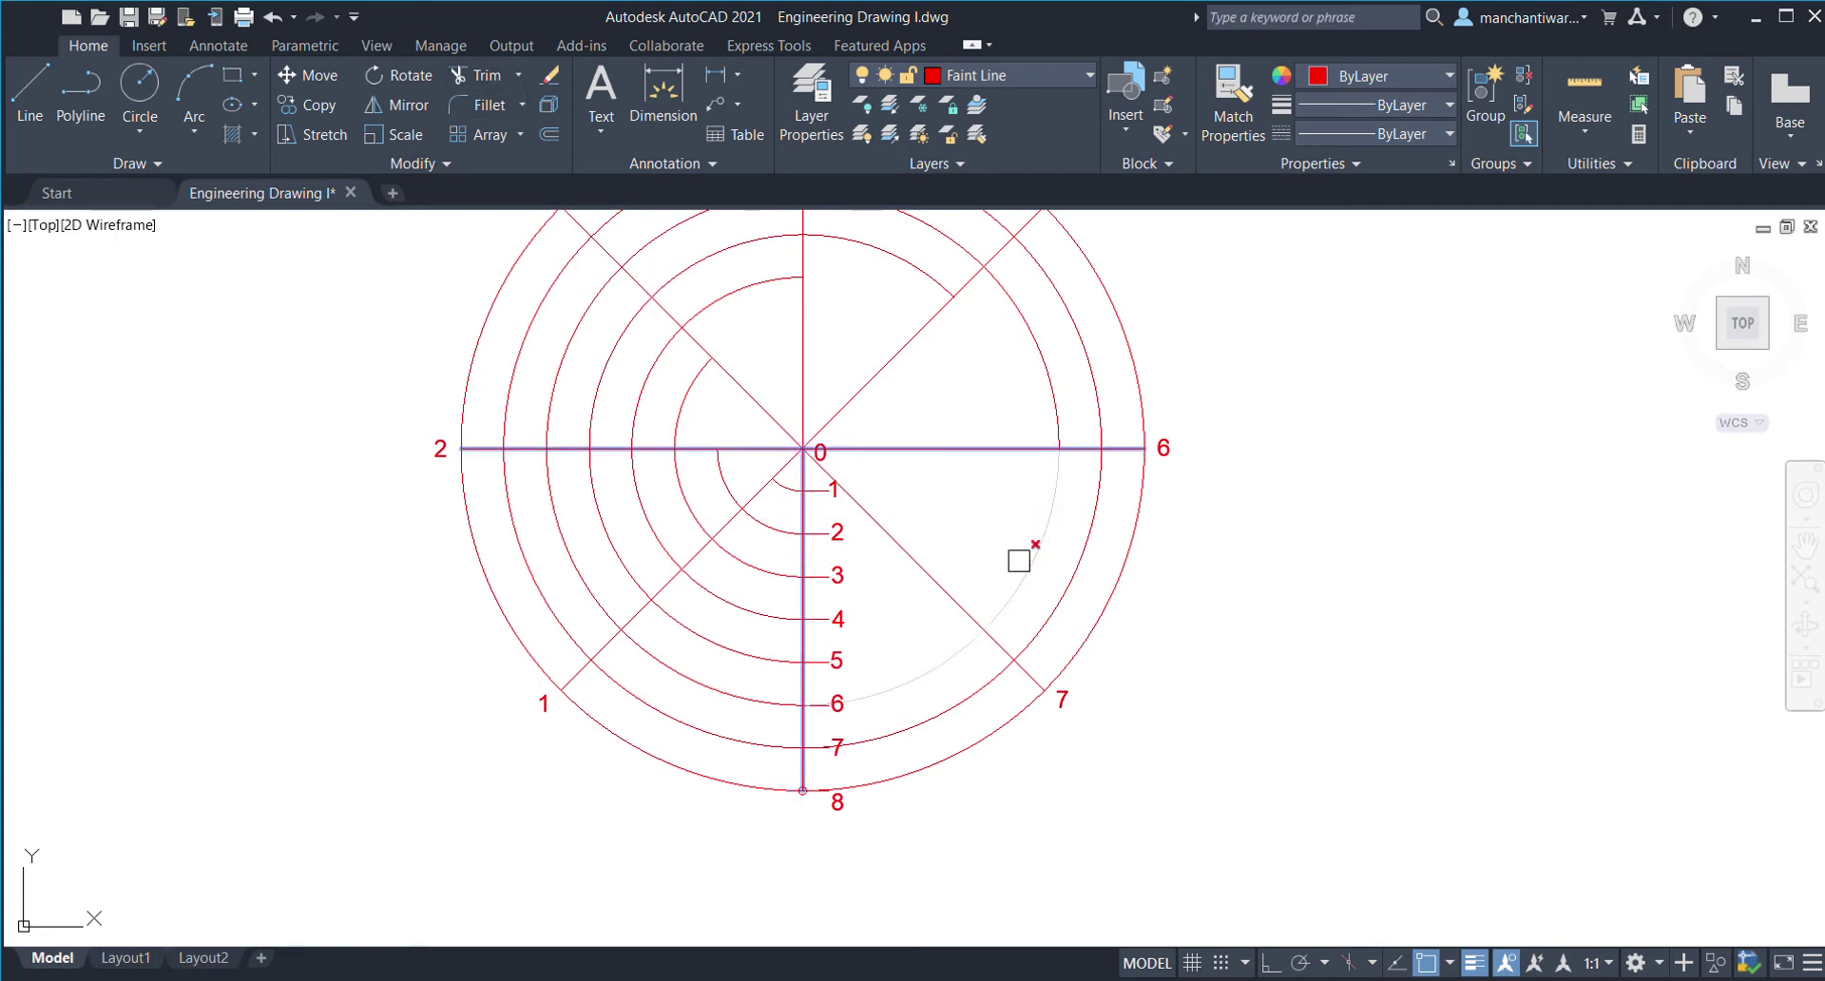
key("Escape")
- Trim the circle through division 7 to the arc running clockwise from the lower vertical radius to radius 7
left_click(804, 599)
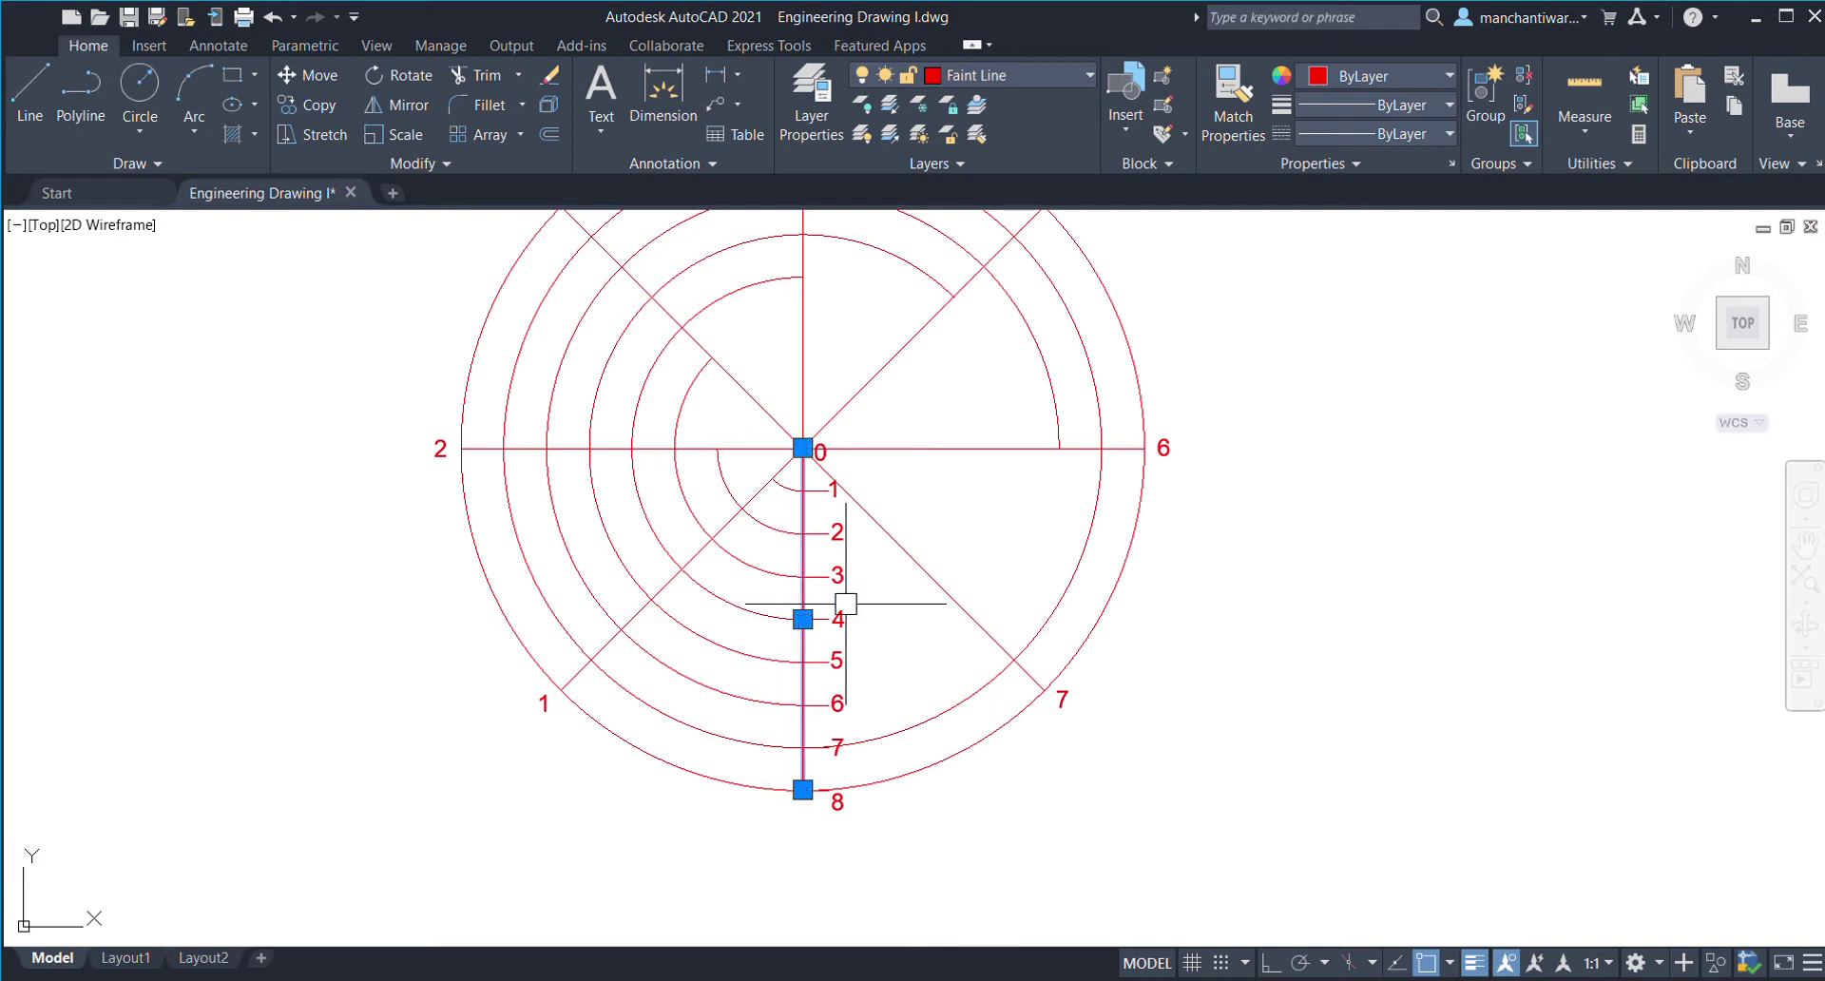
left_click(945, 601)
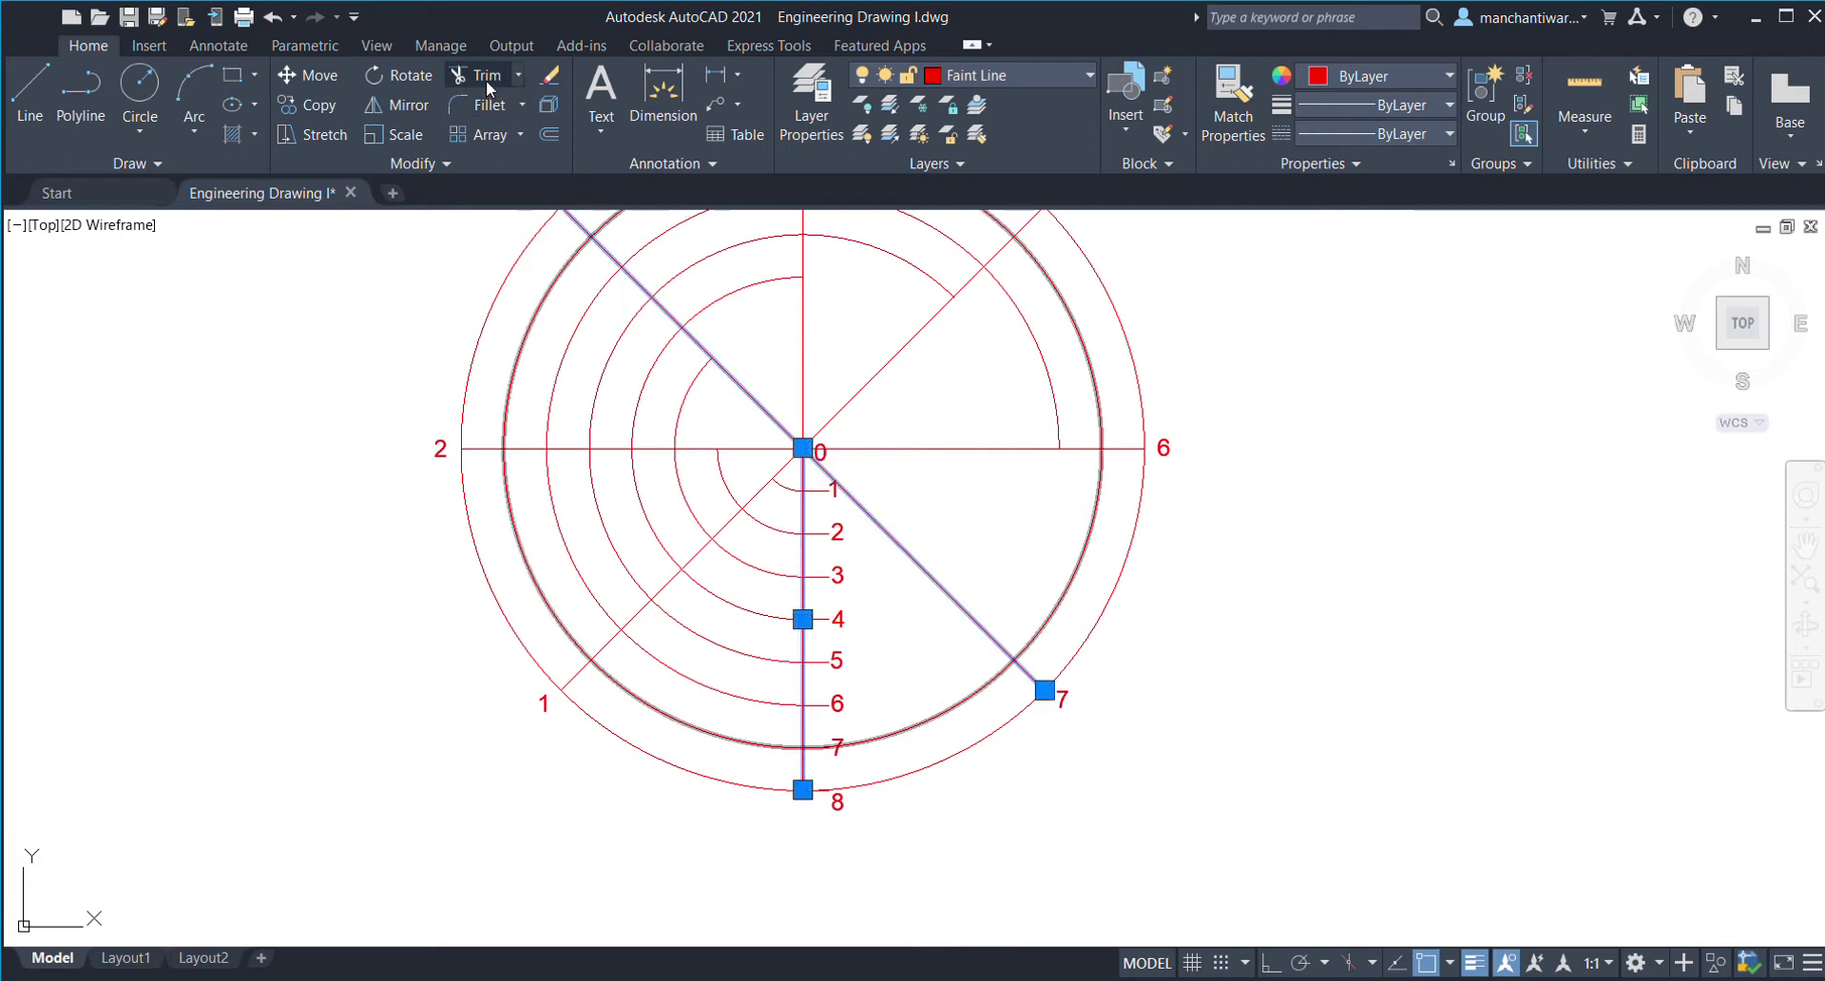
left_click(962, 707)
key("Escape")
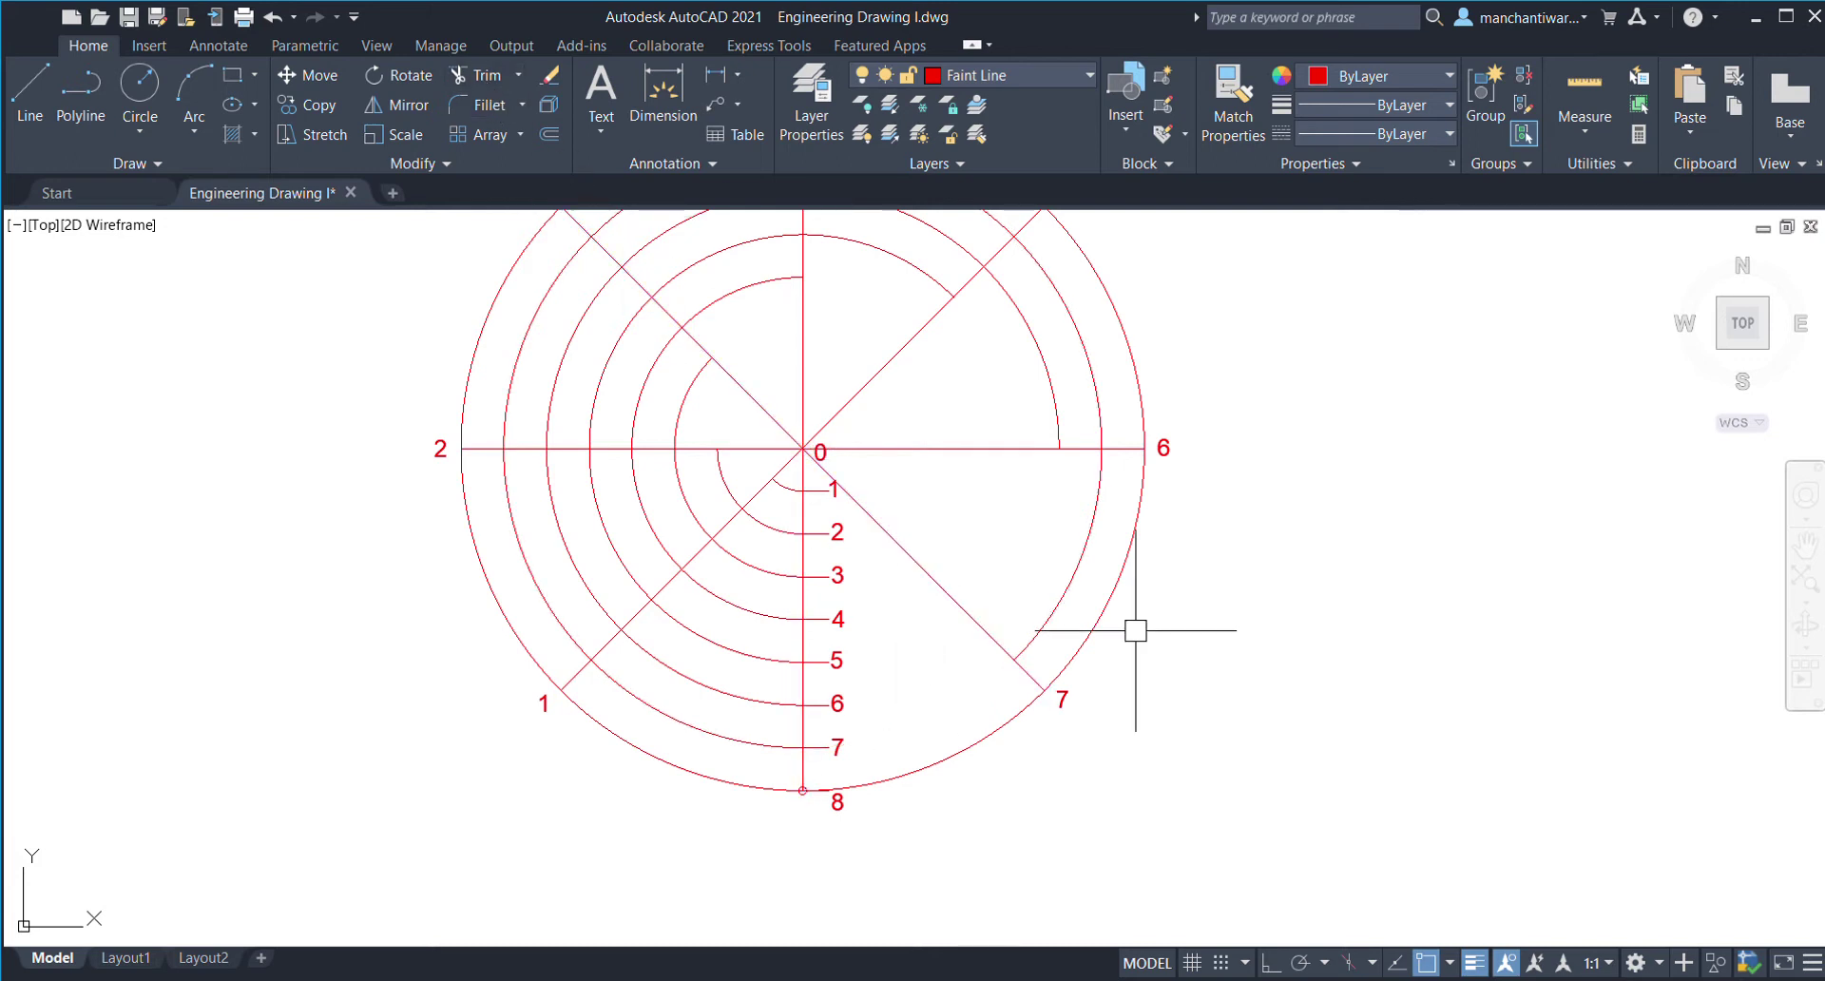
- Examine where the arcs from divisions 1, 2 and 3 meet their matching numbered radii
middle_click_drag(1133, 628, 1210, 693)
middle_click_drag(942, 632, 788, 597)
scroll(789, 597, "up", 2)
left_click(694, 552)
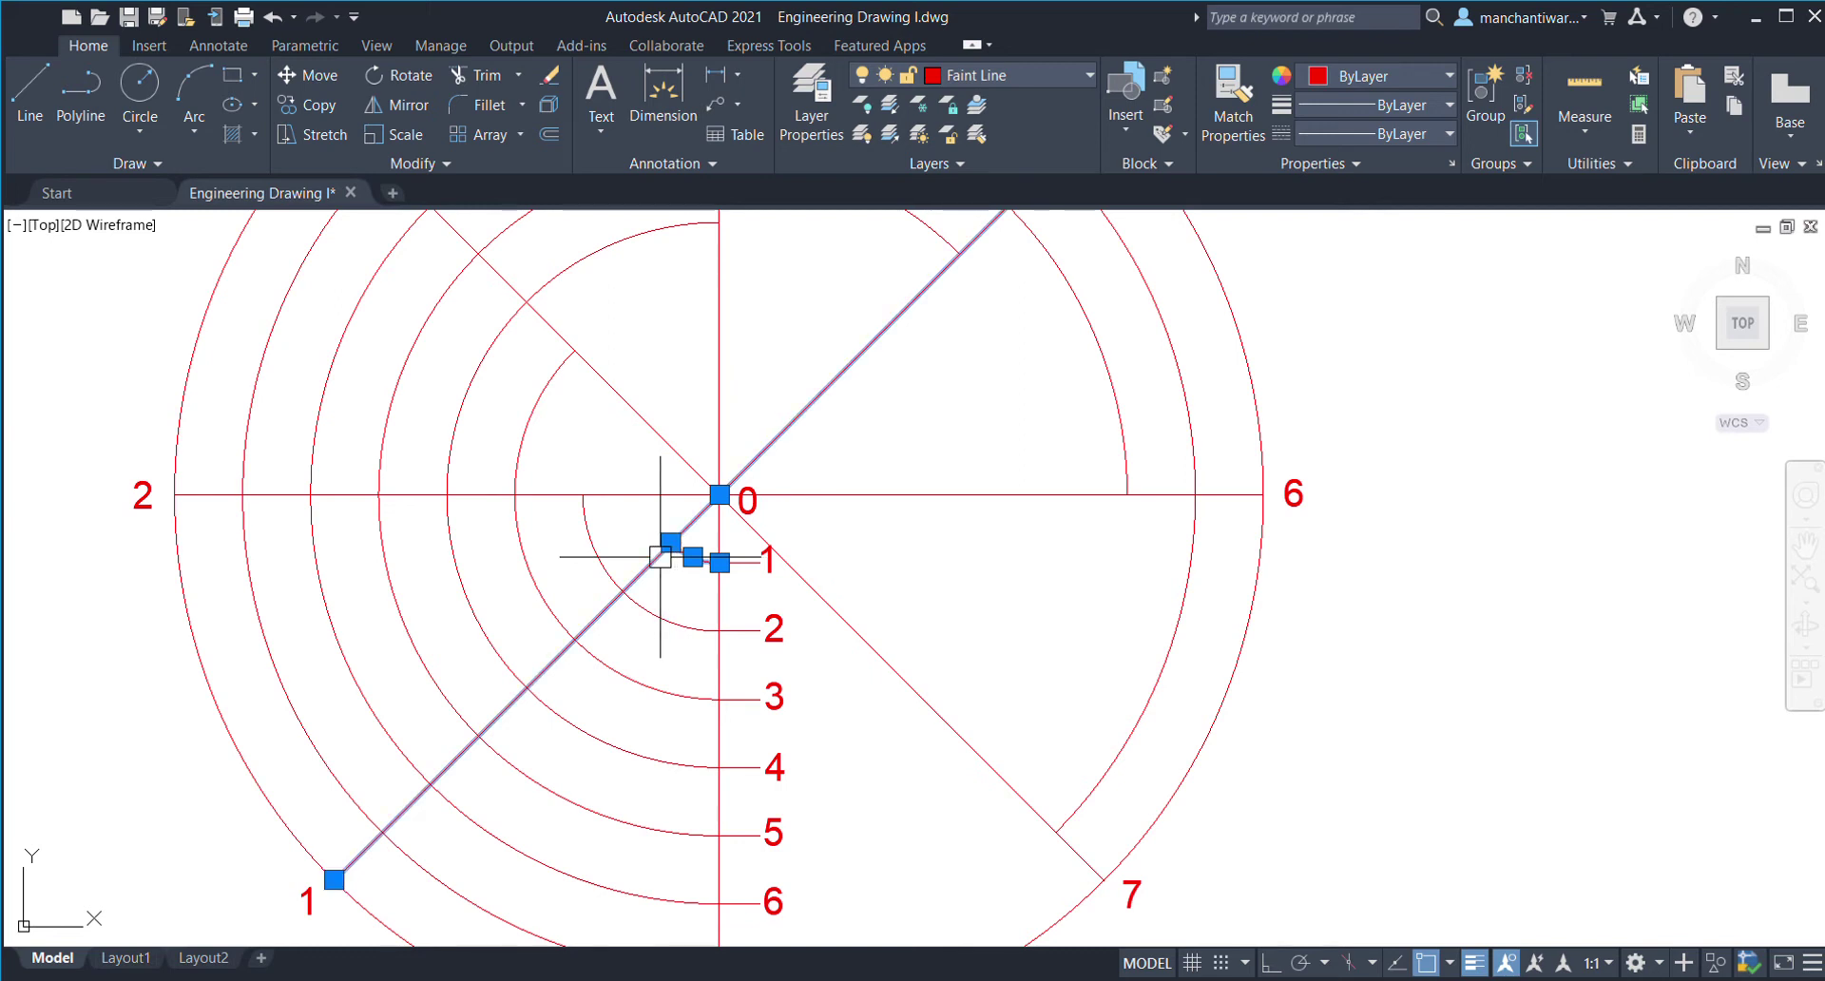
key("Escape")
left_click(685, 620)
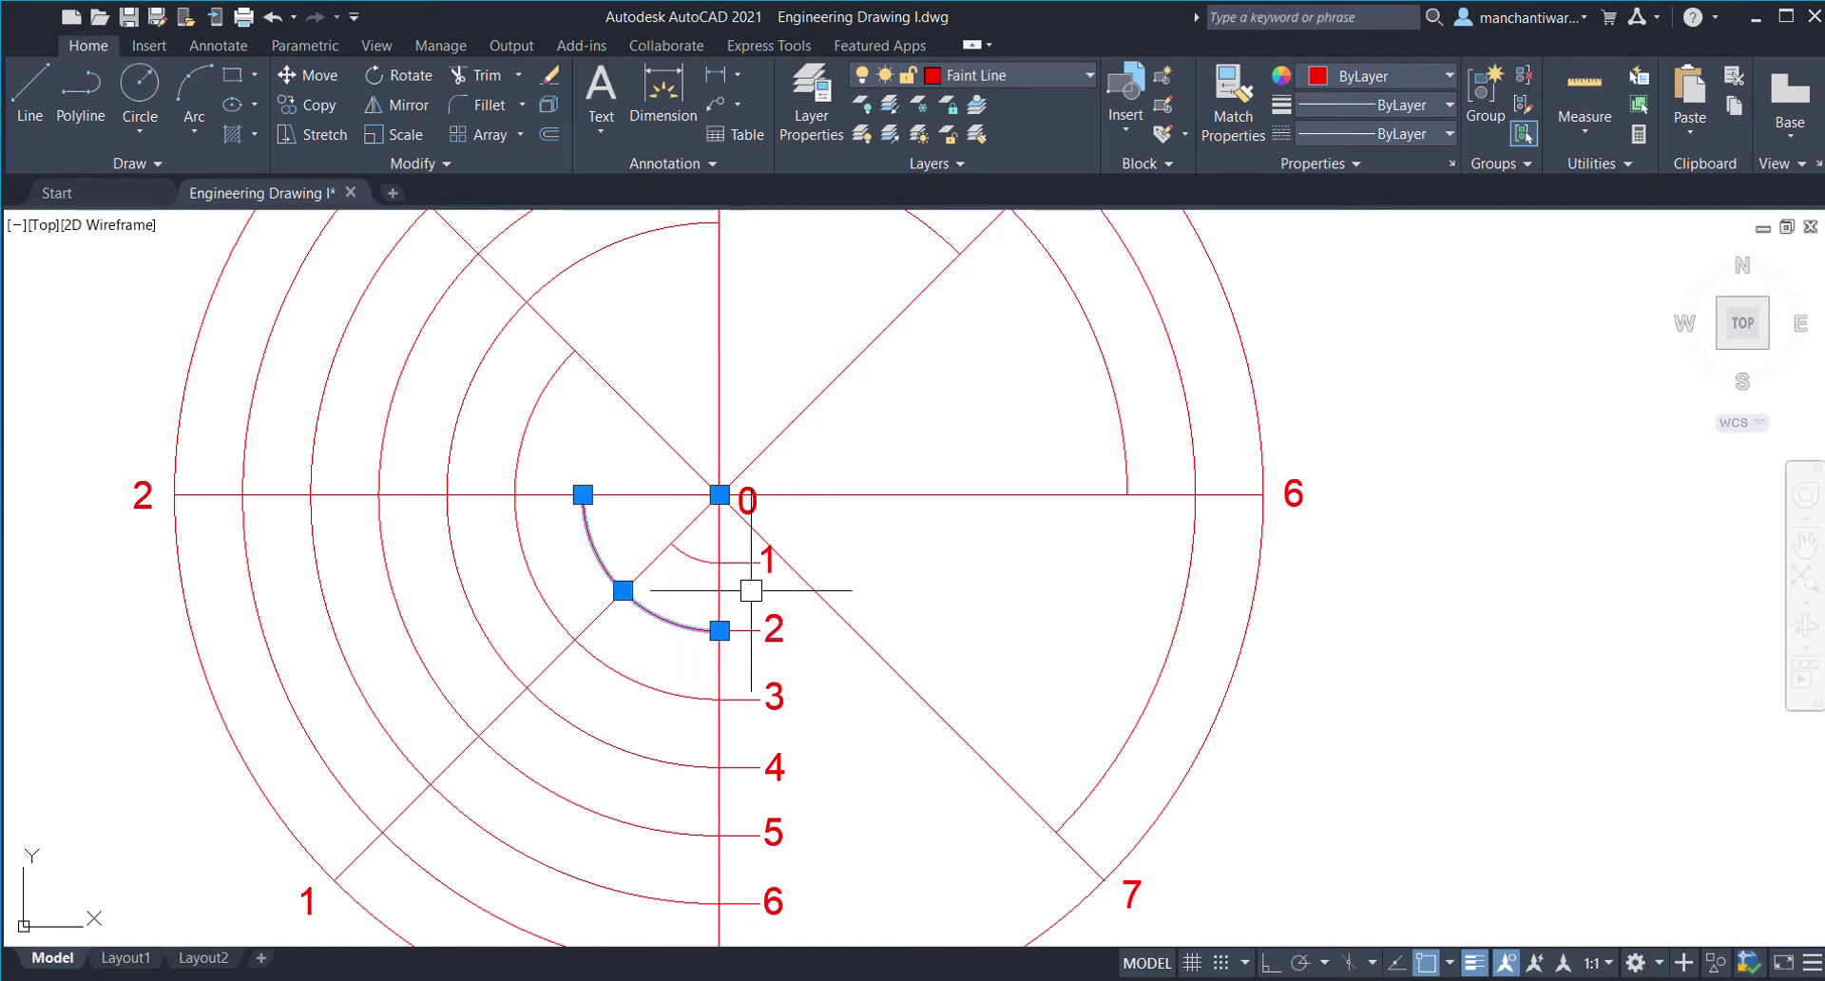
key("Escape")
left_click(525, 492)
key("Escape")
middle_click_drag(731, 618, 780, 535)
left_click(673, 599)
scroll(762, 501, "up", 2)
scroll(766, 612, "down", 2)
mouse_move(766, 611)
middle_mouse_down()
mouse_move(762, 660)
mouse_move(725, 631)
middle_mouse_up()
scroll(725, 630, "down", 2)
left_click(685, 516)
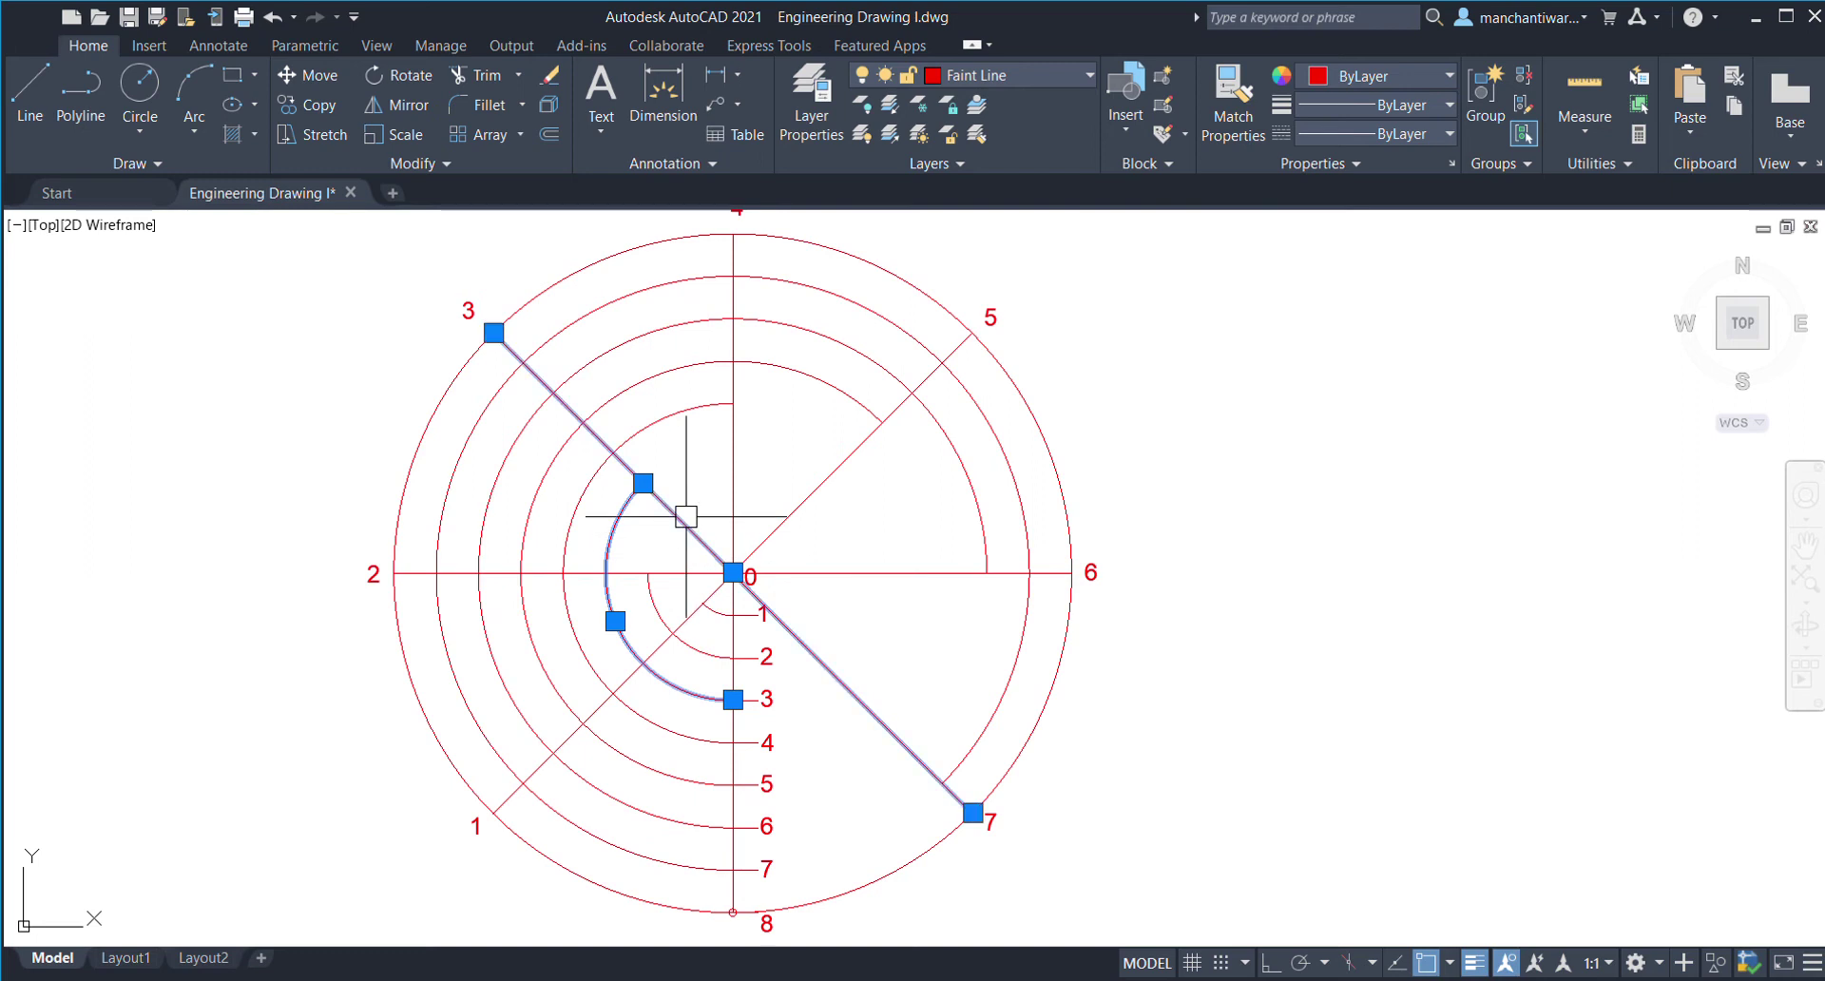
key("Escape")
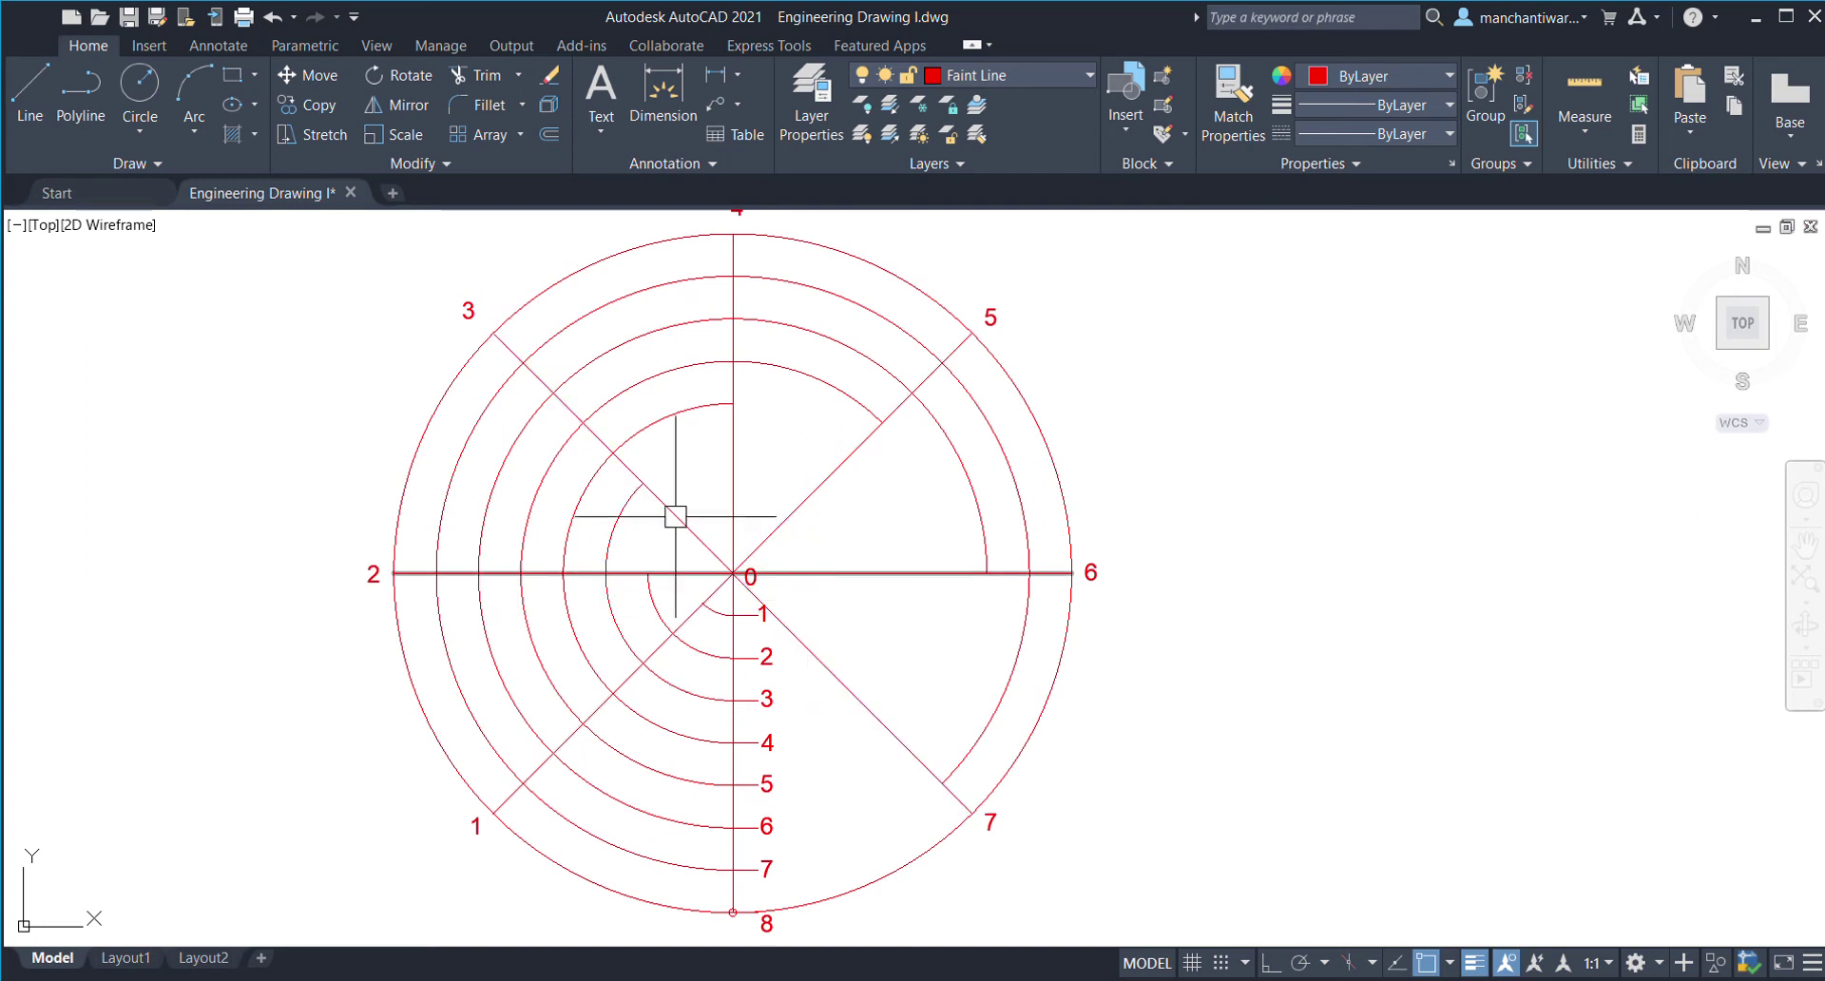
- Draw a small marker circle centred on point 0 and put it on the medium weight layer
middle_click_drag(876, 582, 880, 537)
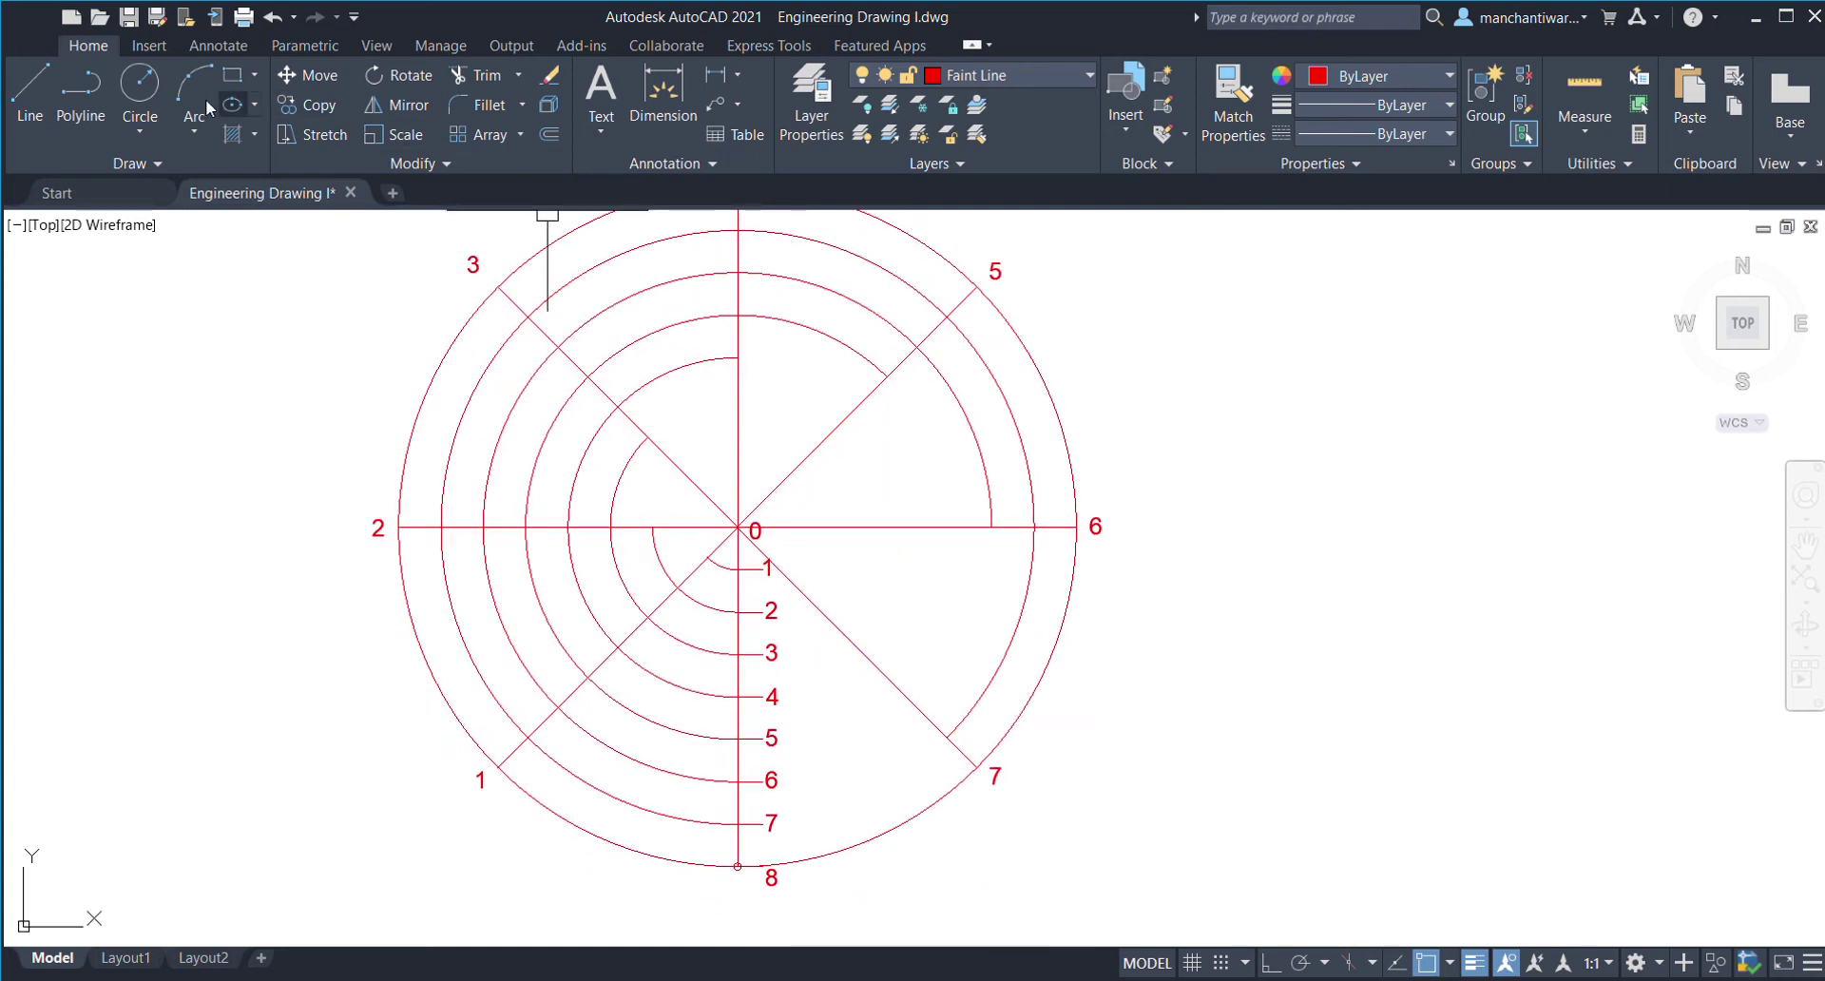
scroll(817, 618, "up", 5)
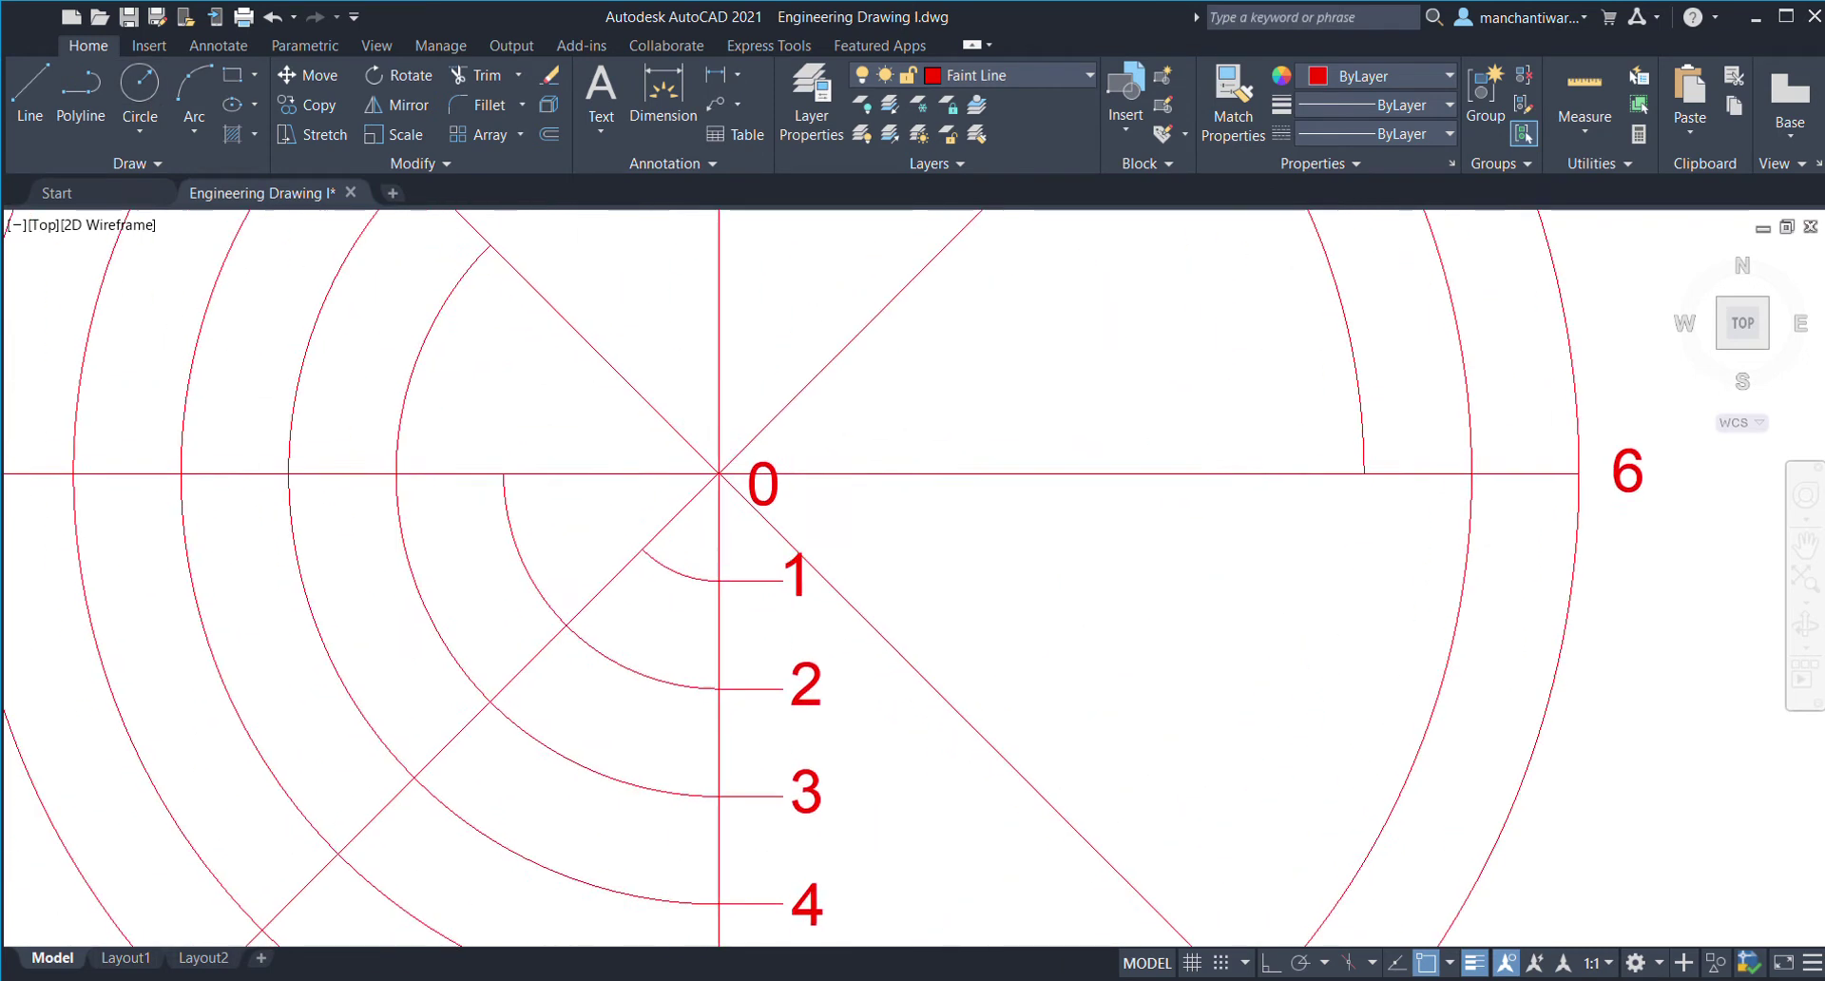
left_click(712, 463)
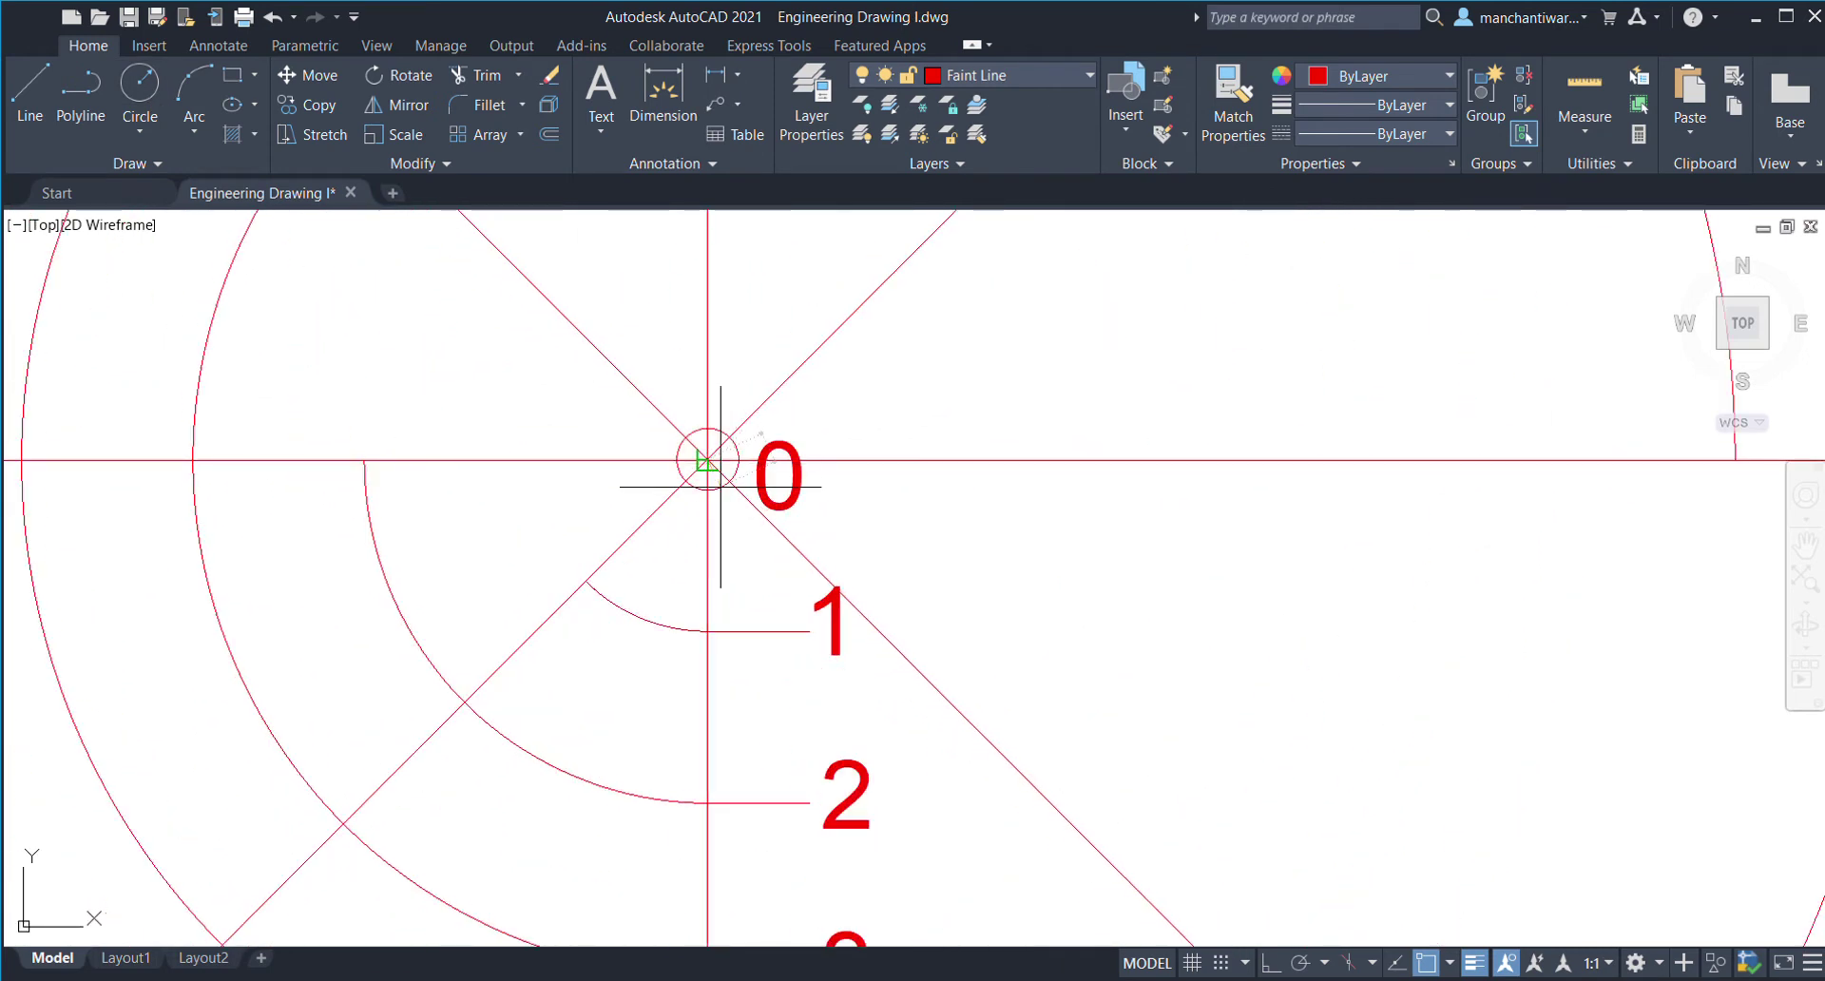
scroll(721, 487, "up", 5)
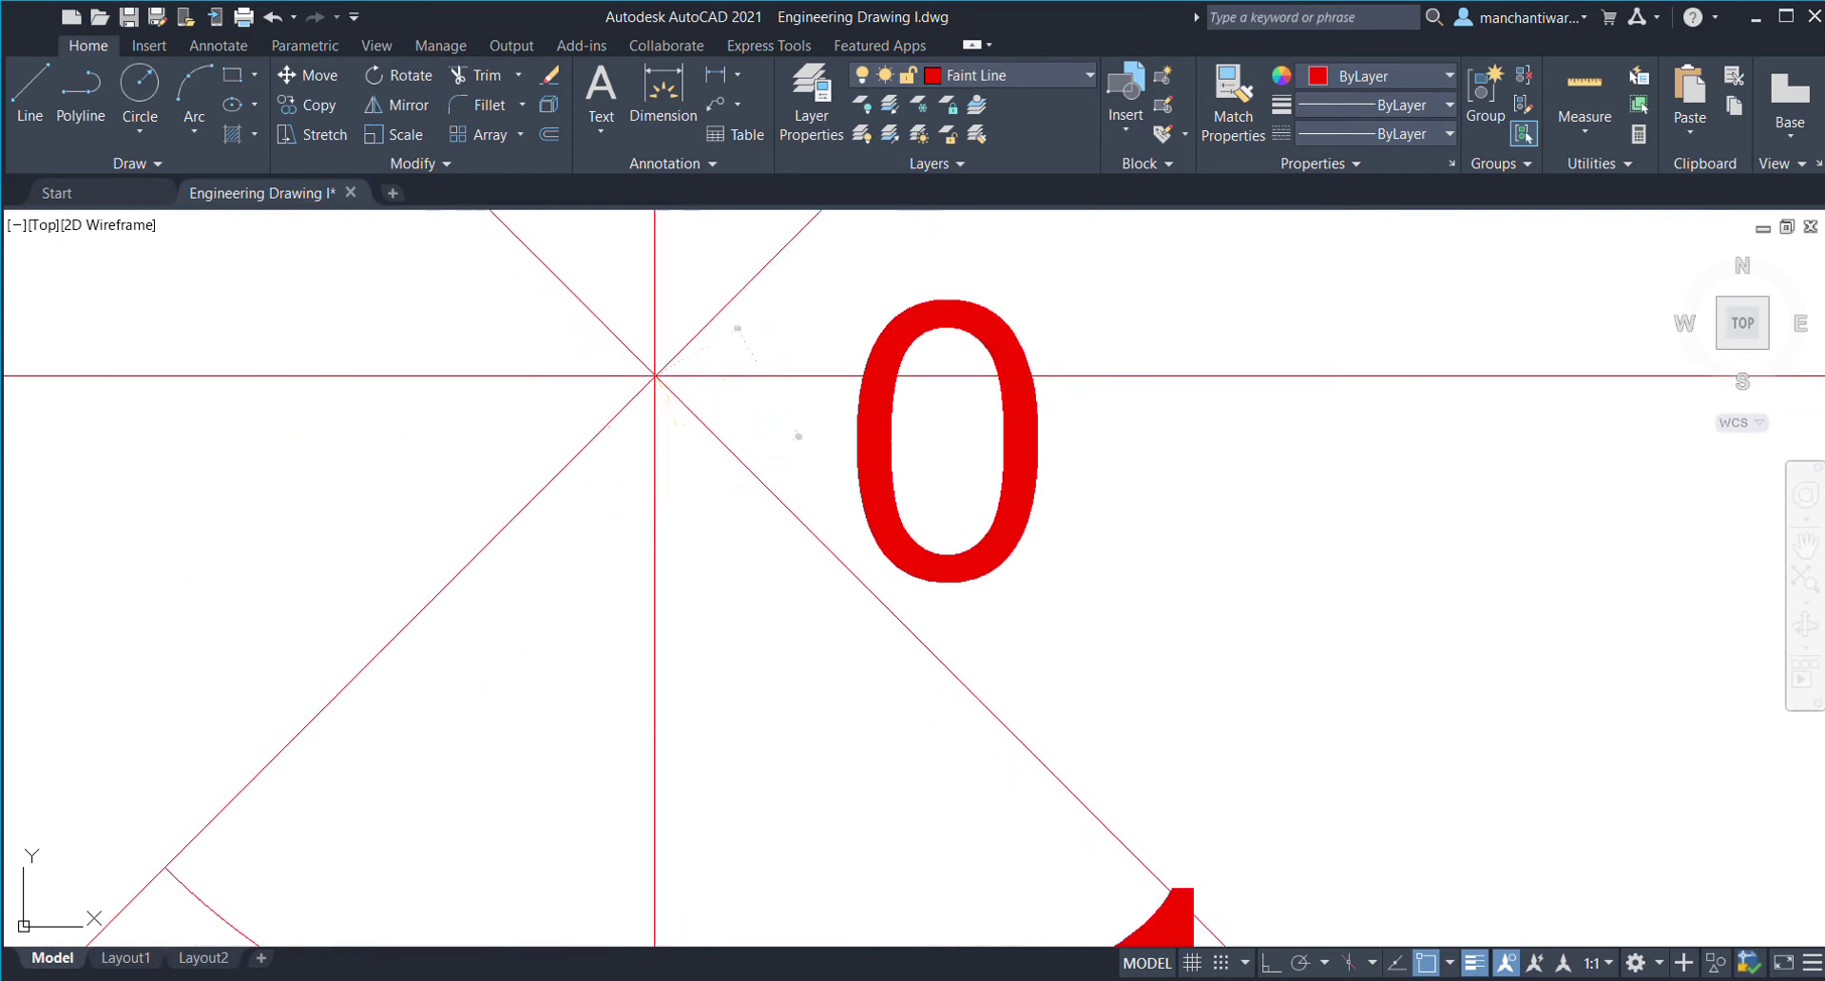
left_click(695, 453)
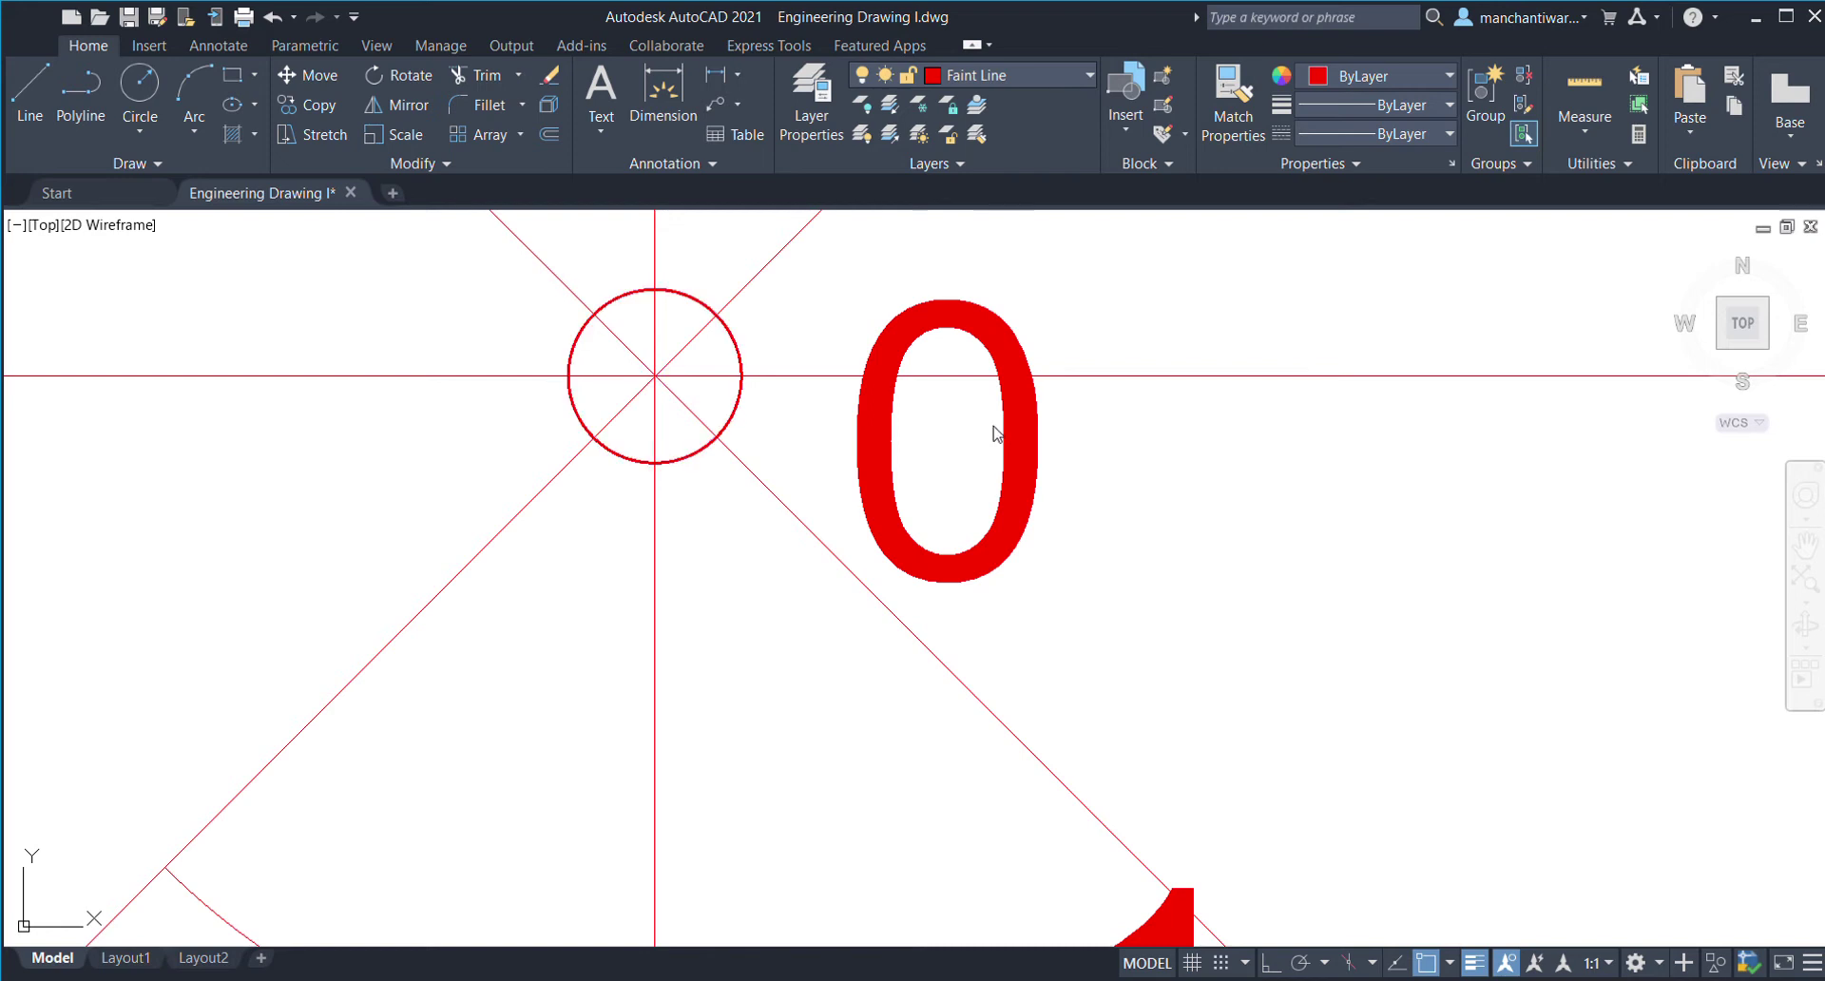
scroll(744, 522, "down", 4)
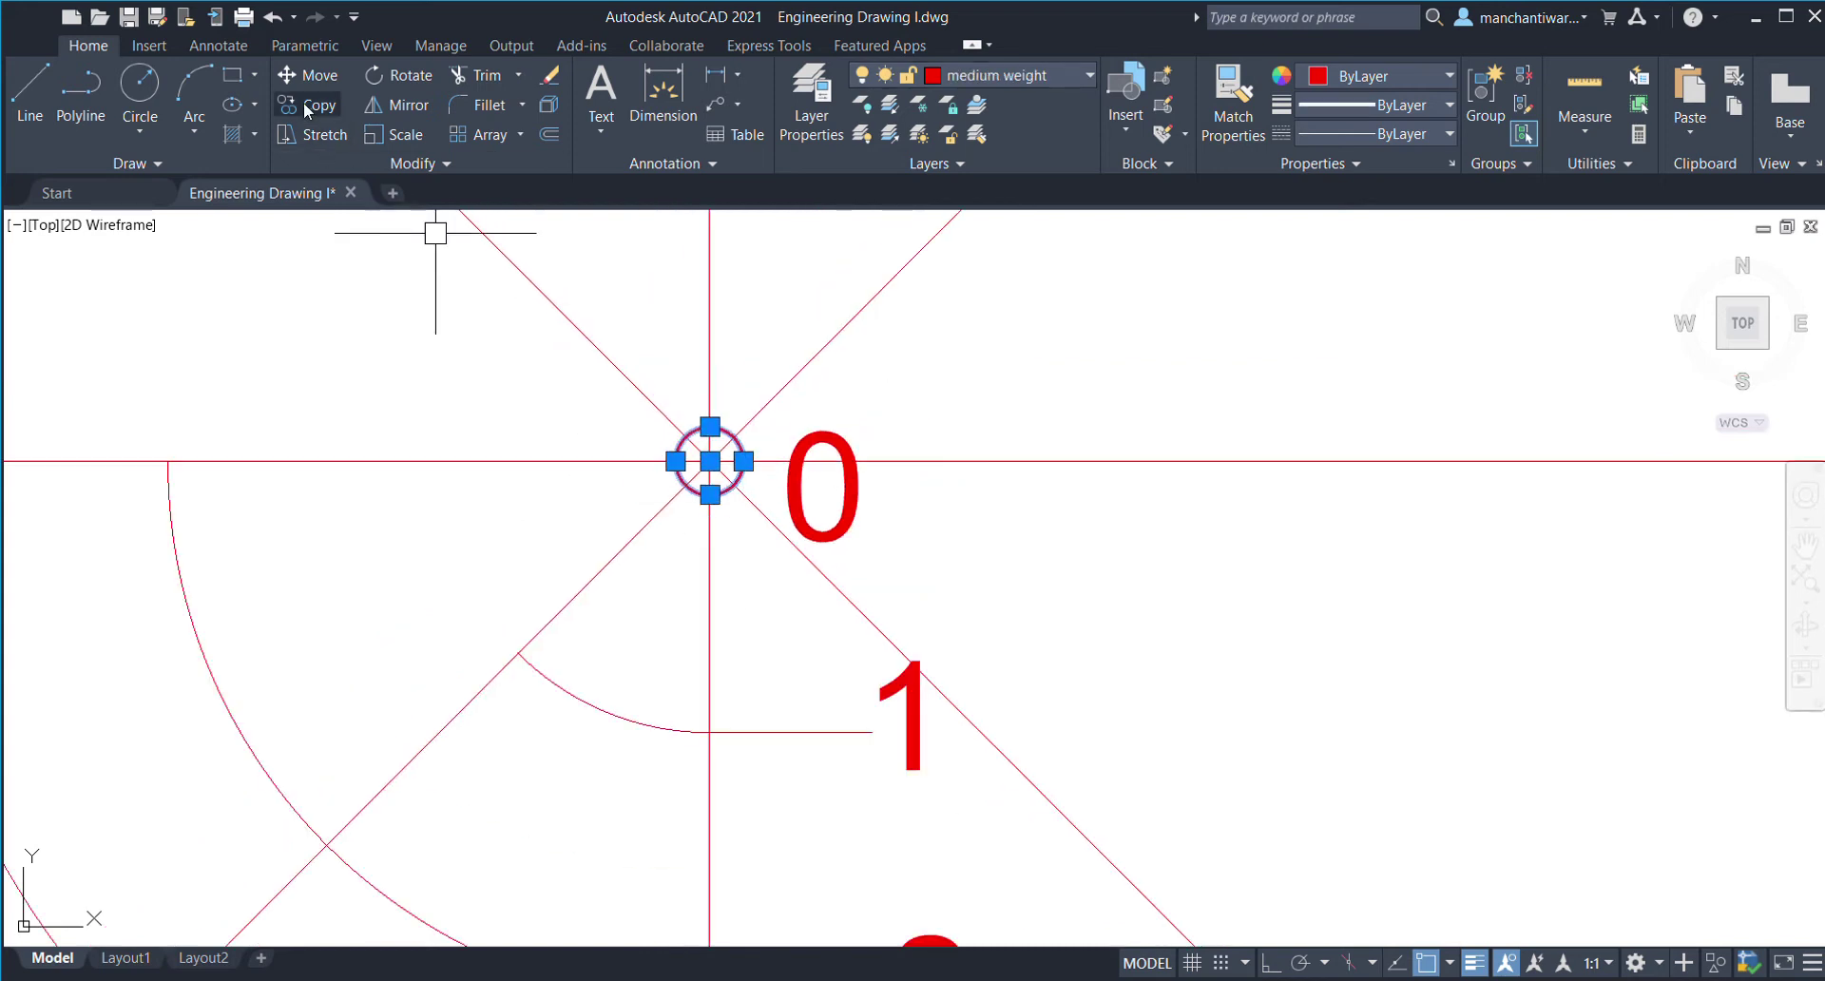
key("Escape")
- Copy the marker circle from centre point 0 to the arc ends on radii 1, 2, 3 and 4
left_click(710, 461)
scroll(521, 656, "down", 3)
left_click(887, 560)
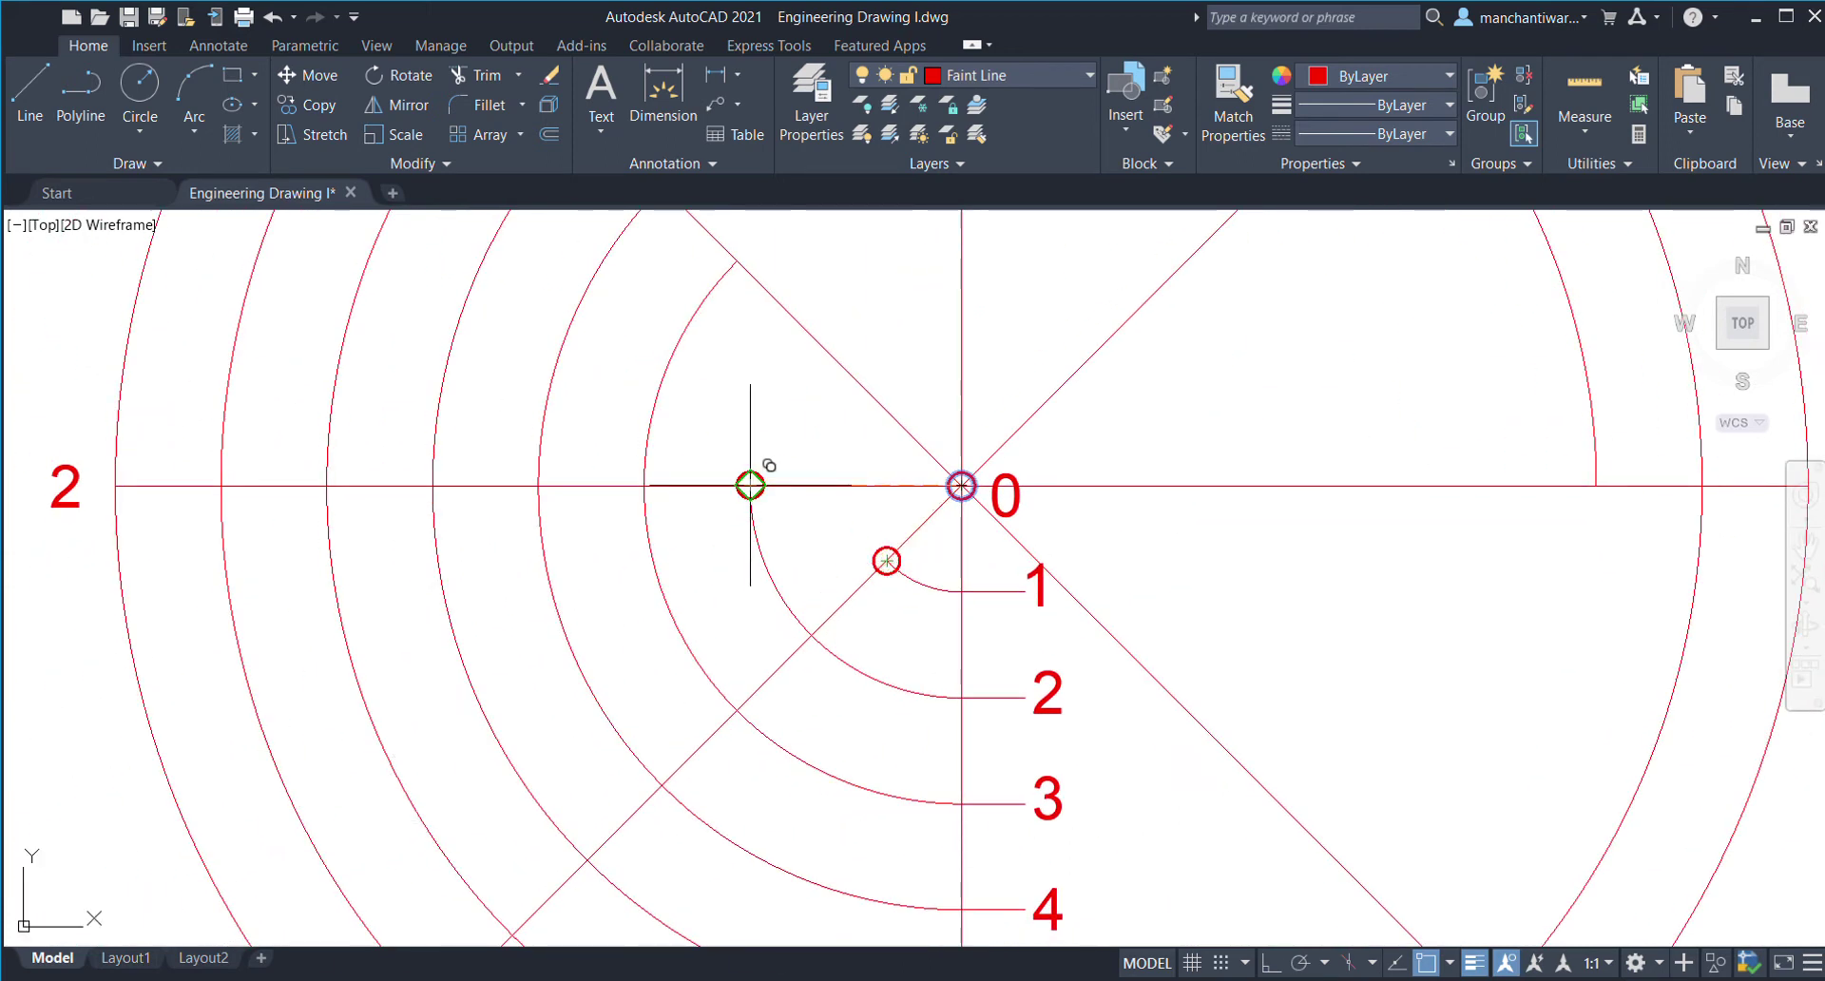
middle_click_drag(767, 487, 729, 749)
left_click(737, 261)
left_click(925, 323)
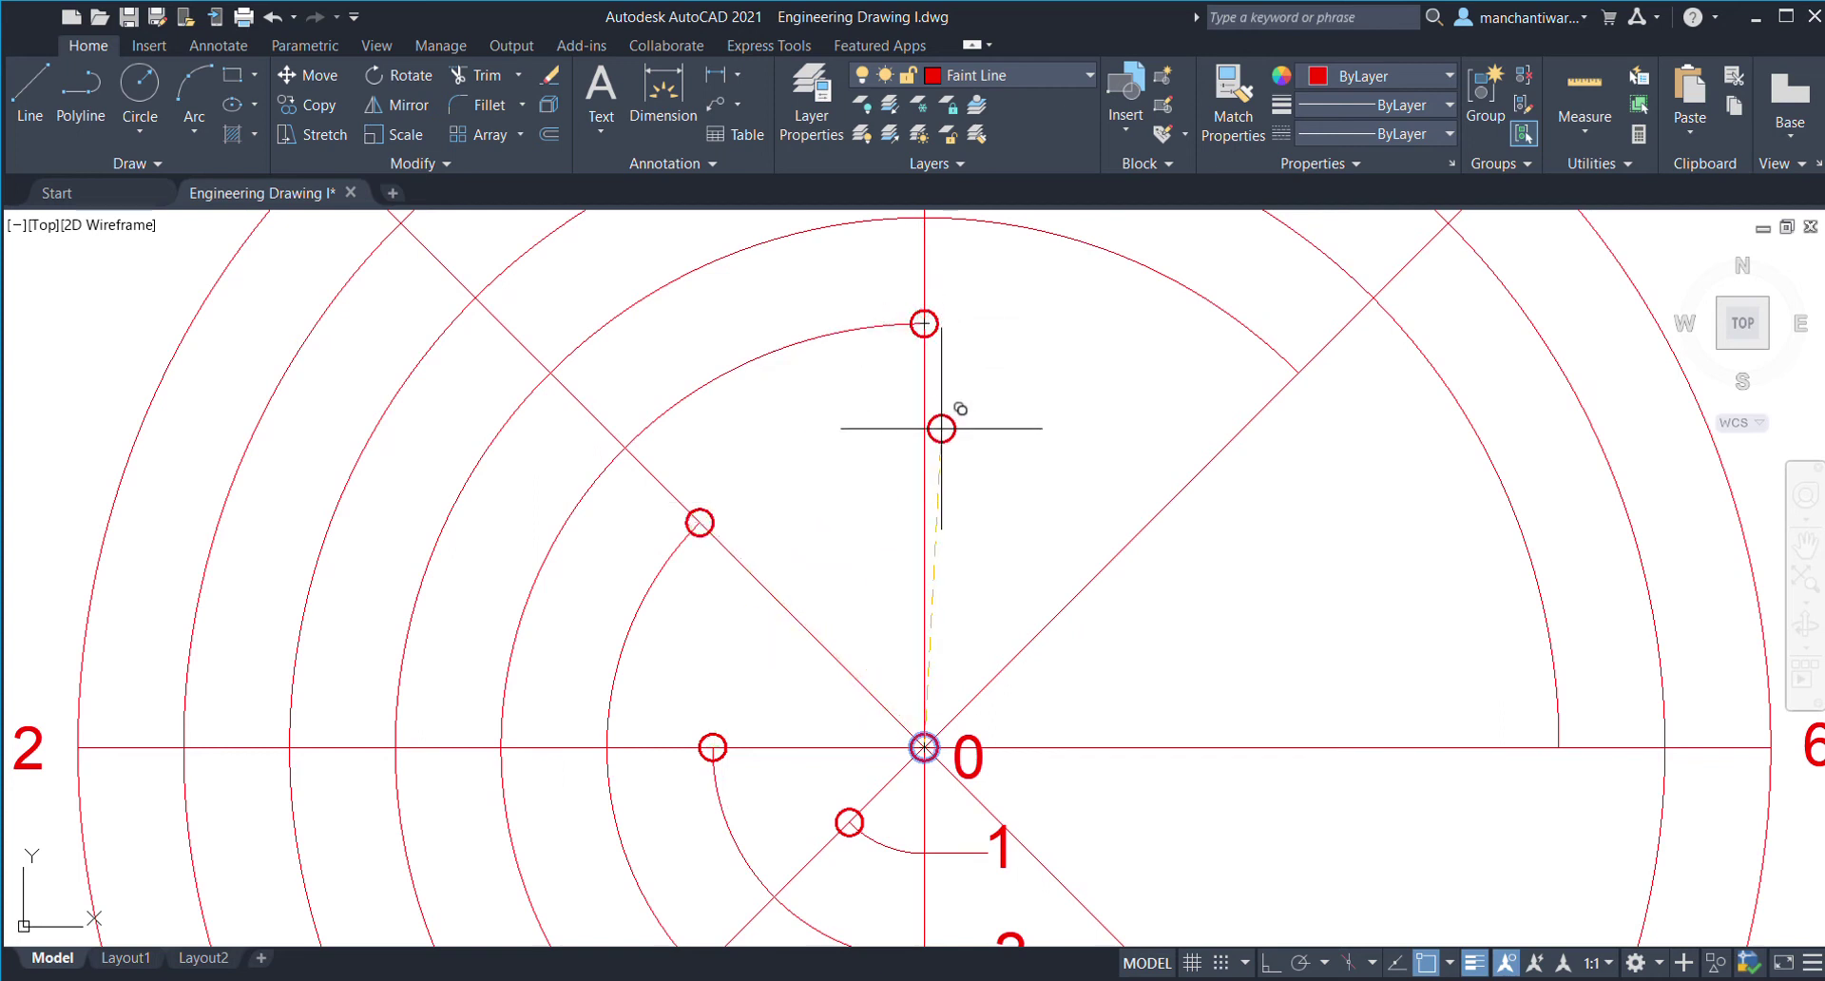
- Copy the marker circle to the arc ends on radii 5, 6 and 7 and to point 8, finishing the copying
scroll(941, 437, "down", 3)
left_click(1081, 412)
left_click(1183, 558)
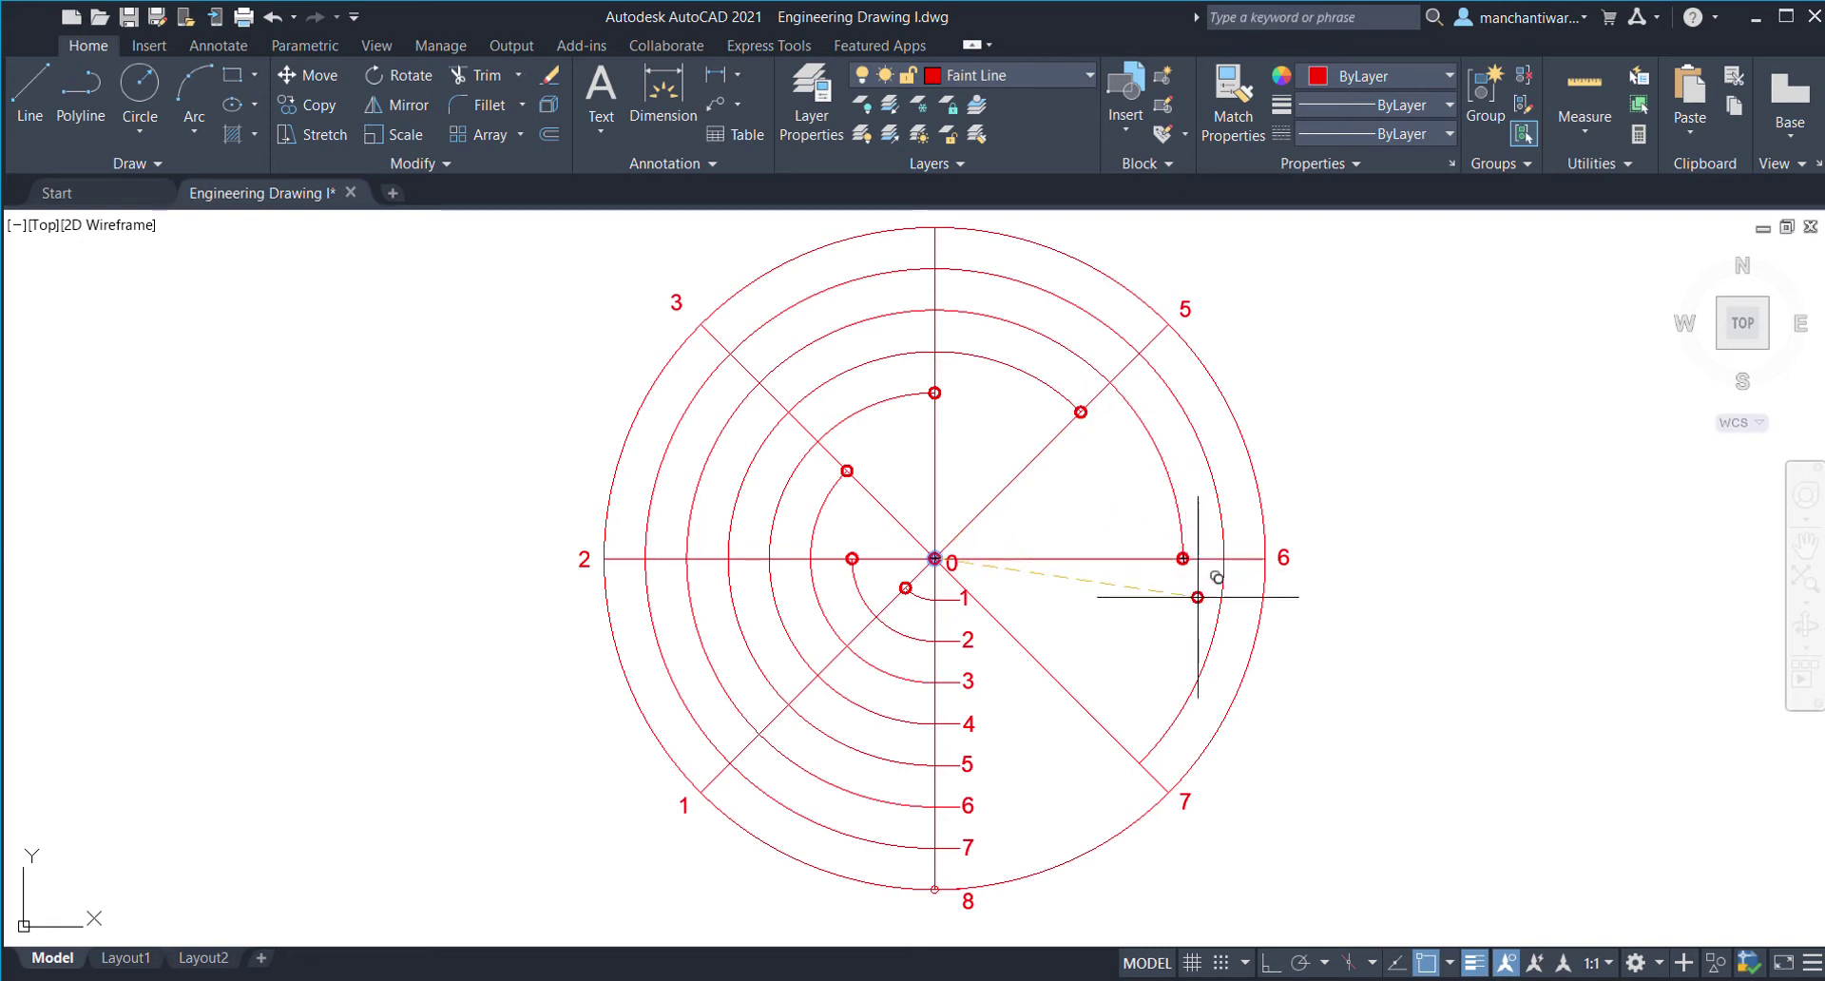
left_click(1139, 763)
middle_click_drag(976, 864, 1104, 669)
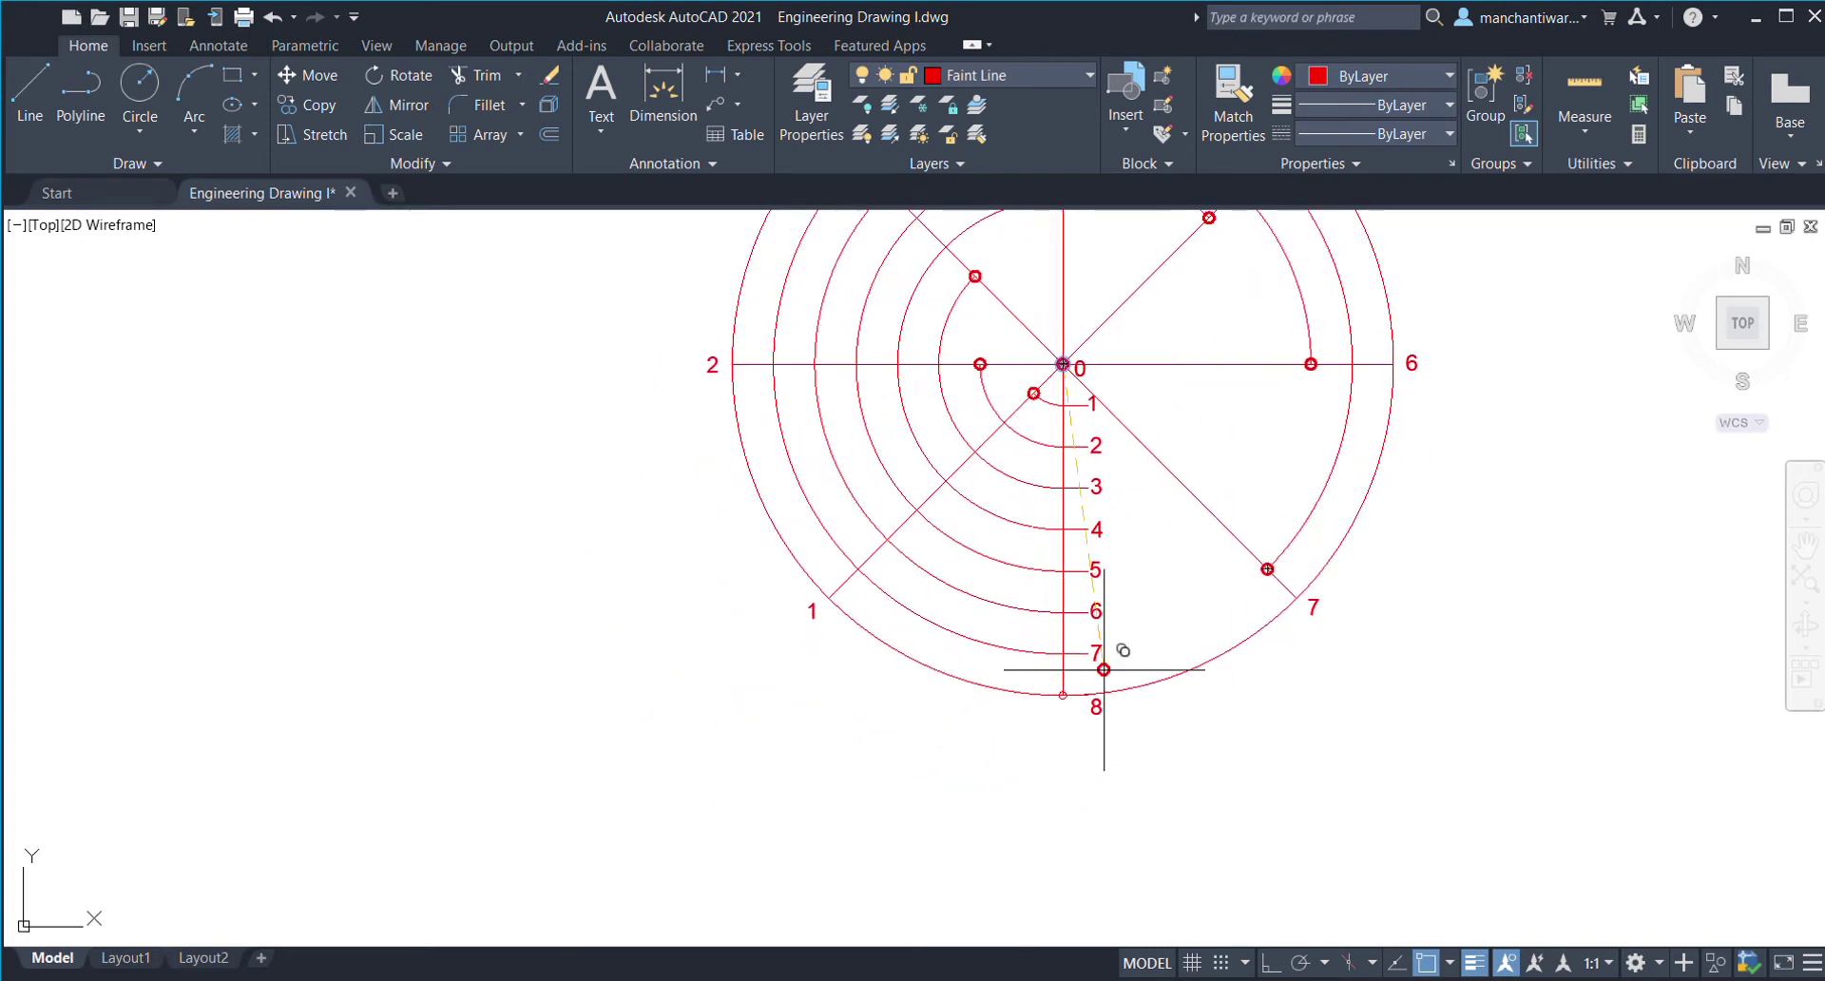
scroll(1104, 669, "up", 4)
left_click(1099, 668)
key("Return")
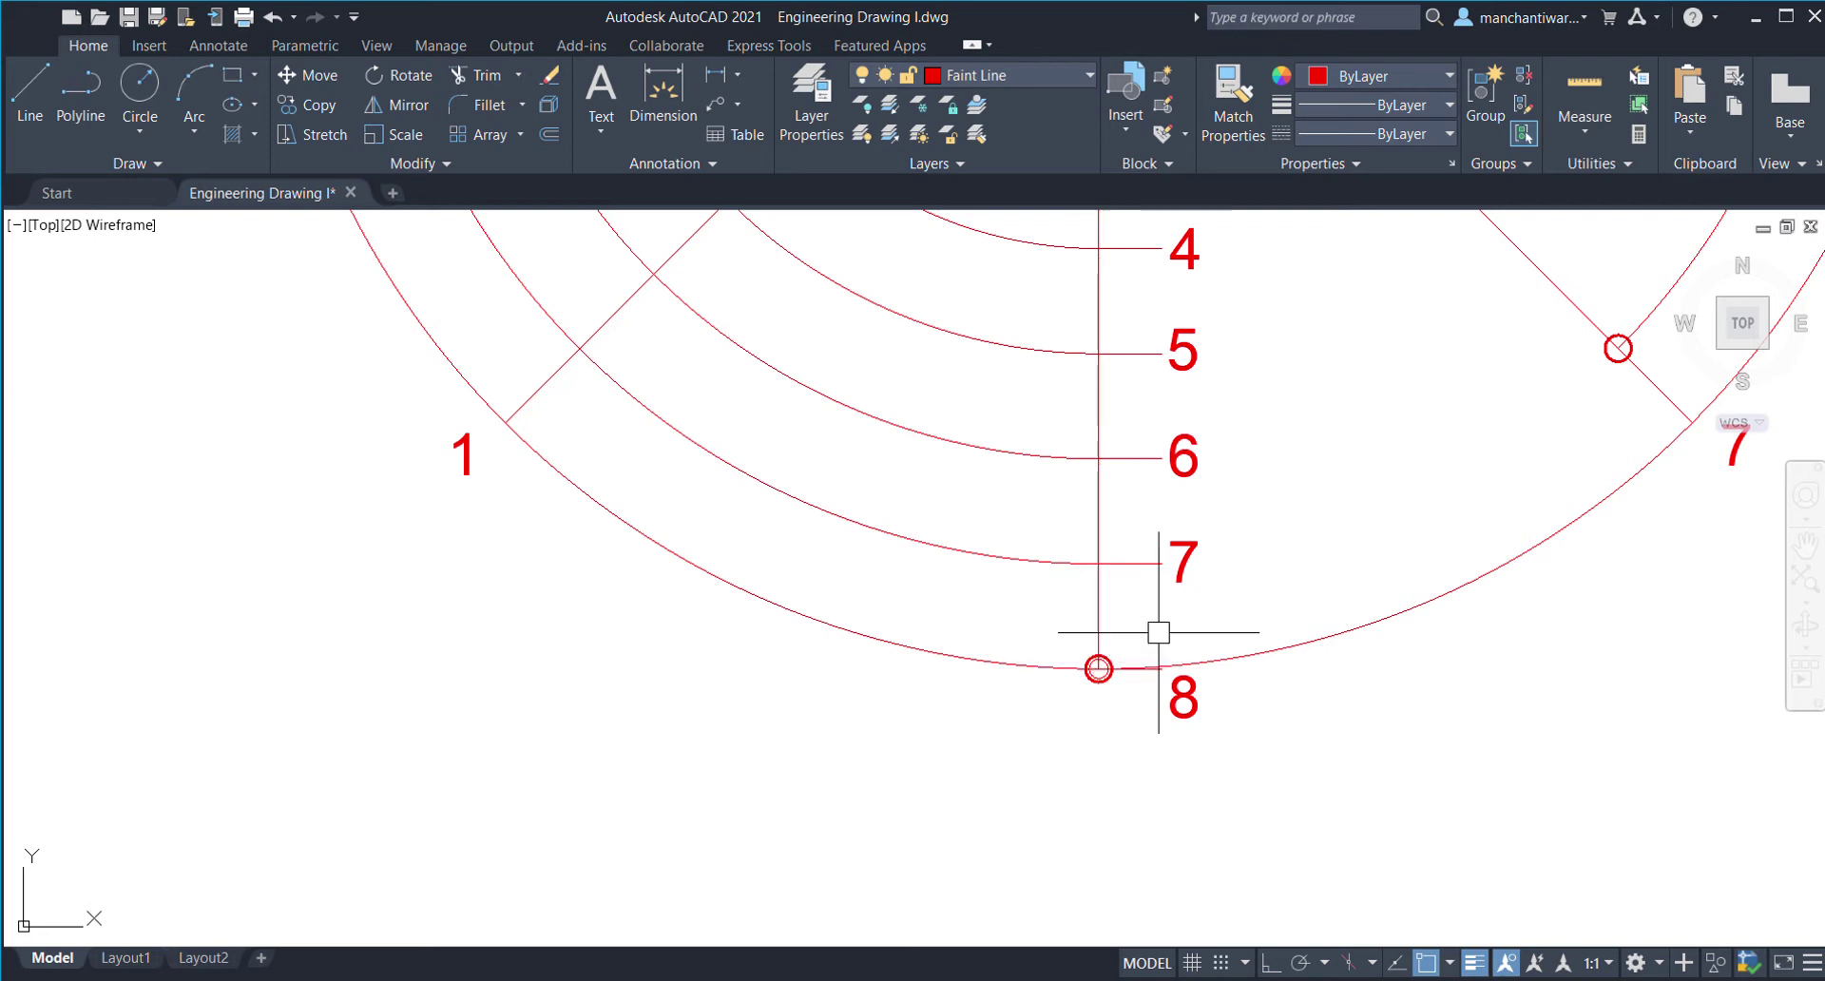
- Start a spline at centre point 0 and run it through the marked points on radii 1, 2 and 3
scroll(1159, 632, "down", 4)
middle_click_drag(1235, 782, 1103, 713)
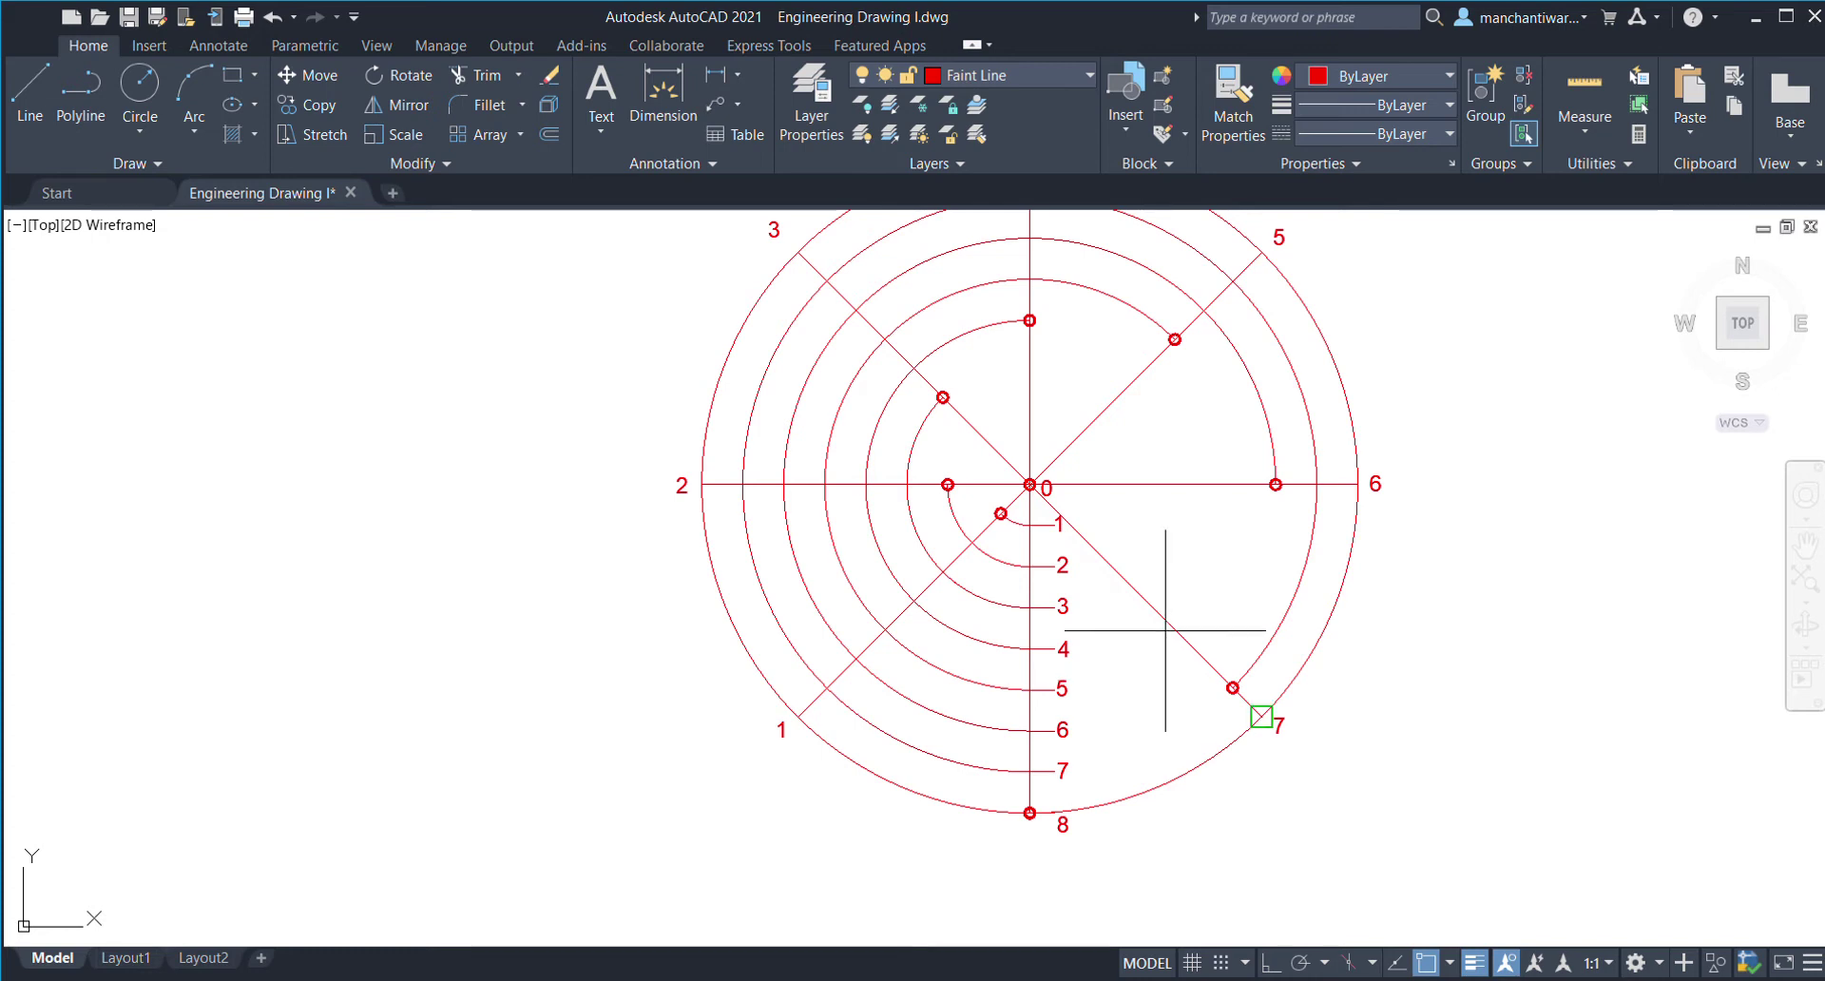
scroll(1132, 613, "up", 2)
scroll(989, 400, "up", 4)
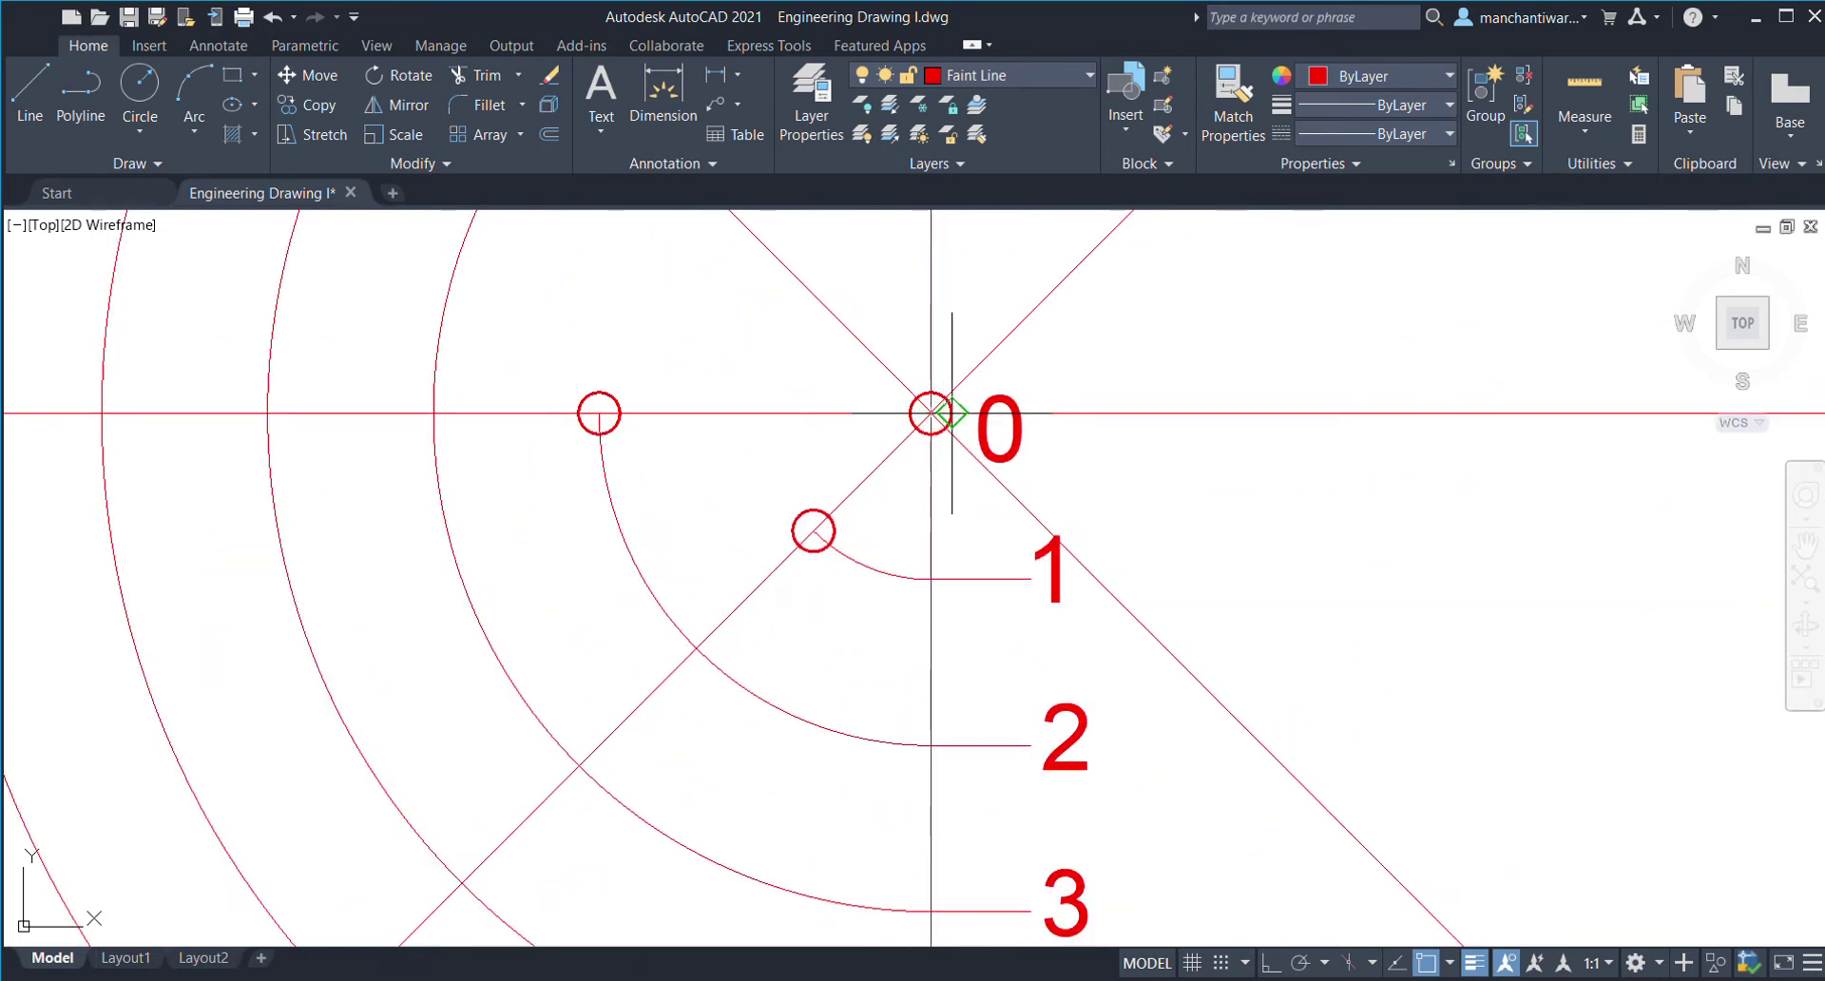
left_click(931, 413)
left_click(813, 530)
left_click(599, 413)
scroll(733, 409, "down", 2)
middle_click_drag(761, 407, 699, 717)
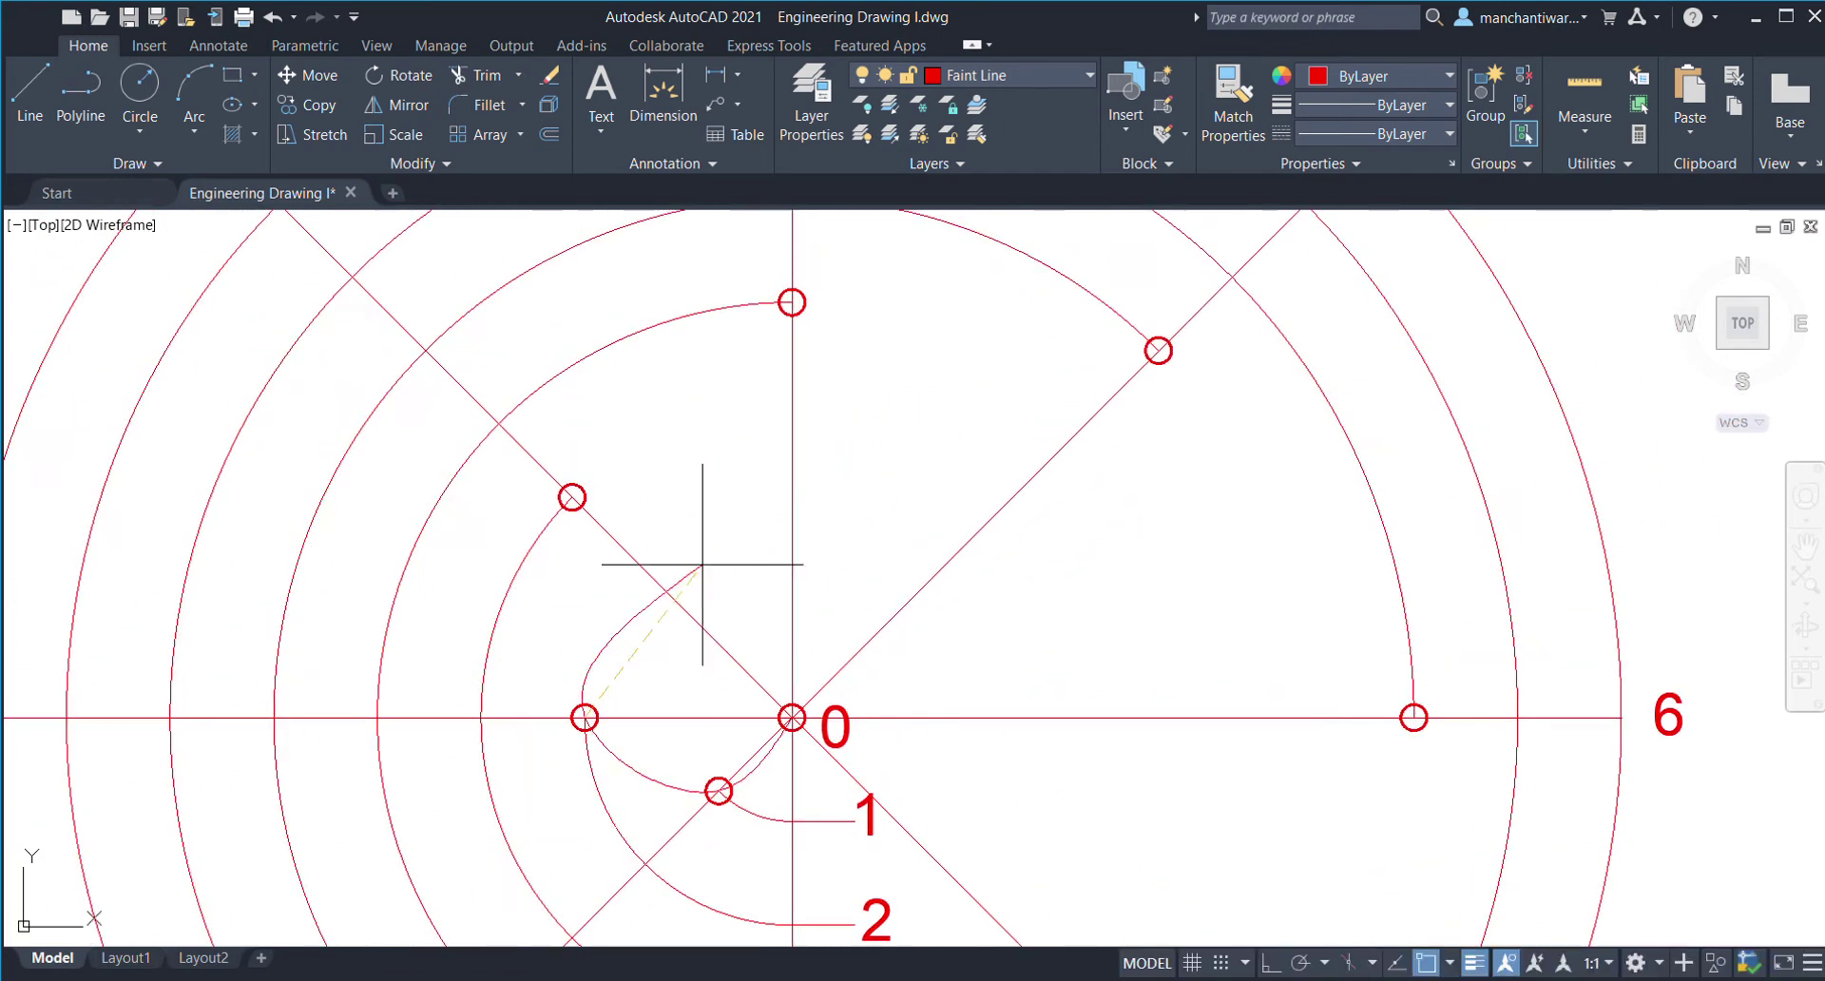
scroll(571, 497, "up", 3)
left_click(571, 497)
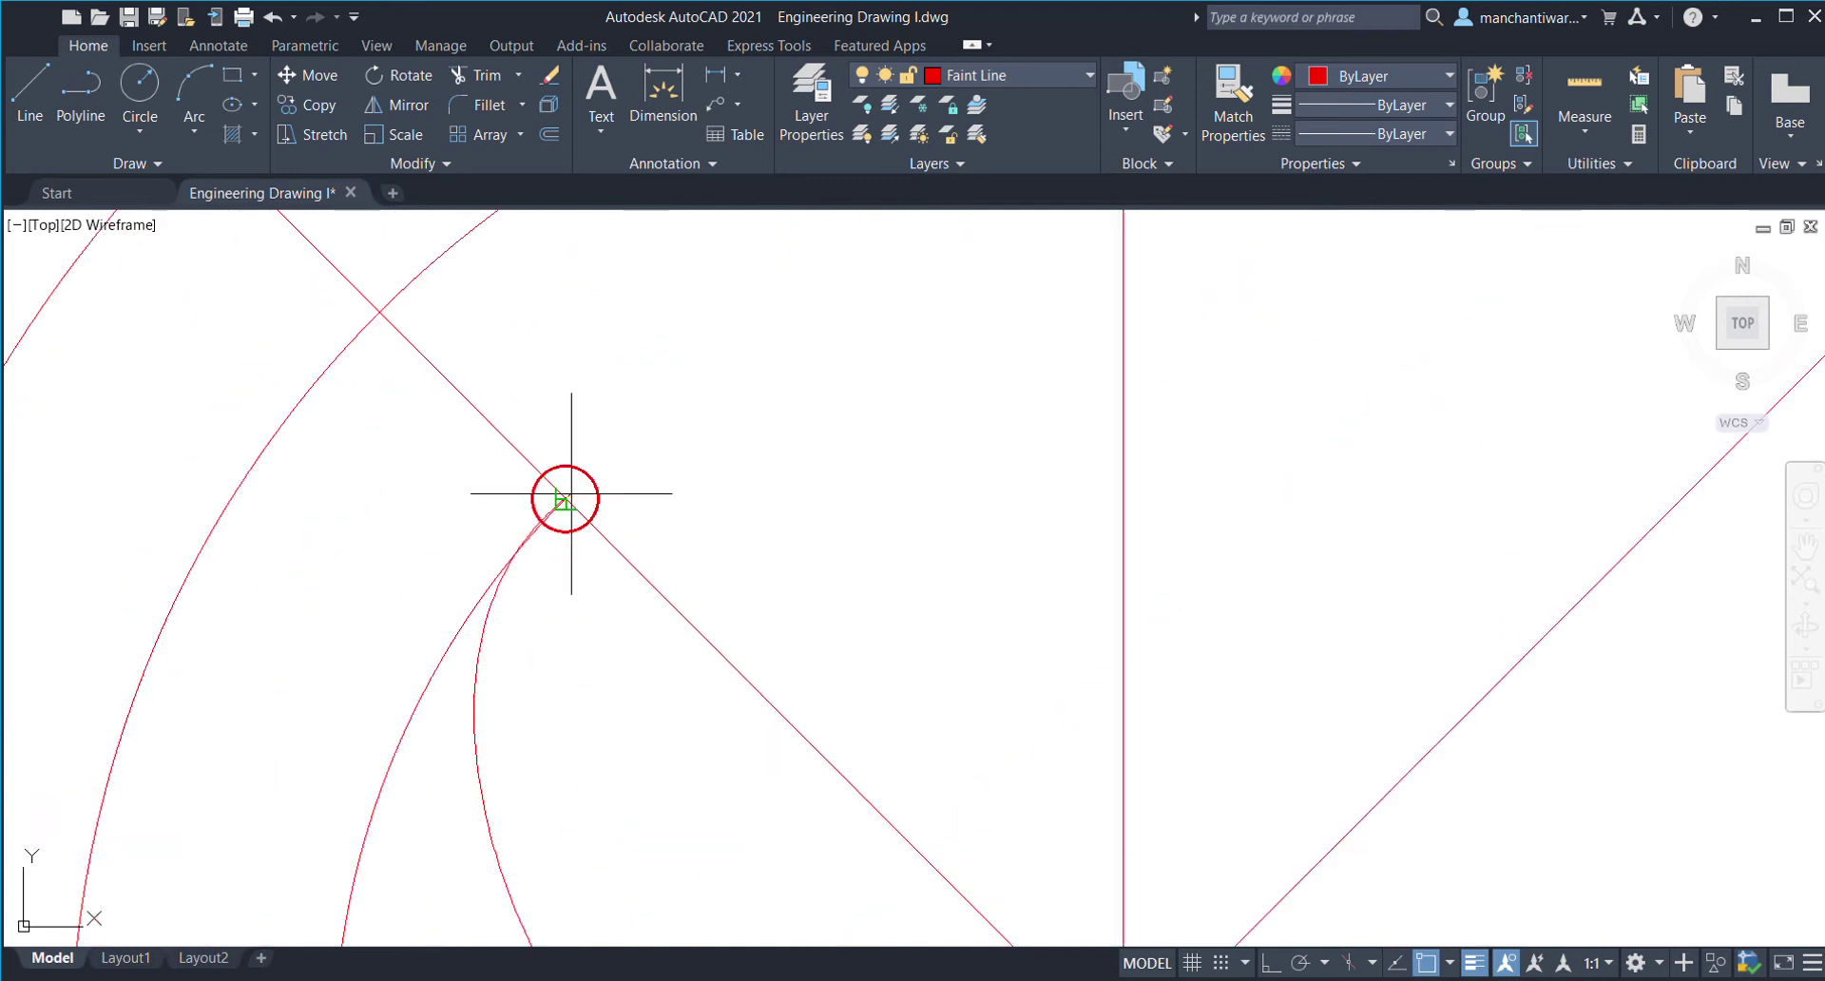
- Continue the spline through the marked points on radii 4, 5 and 6
scroll(562, 497, "down", 3)
left_click(790, 302)
left_click(1153, 350)
scroll(1407, 715, "up", 4)
left_click(1384, 685)
- Continue the spline through the marked point on radius 7 and end it at point 8
scroll(1384, 684, "down", 6)
middle_click_drag(1378, 685, 1398, 361)
scroll(1332, 586, "up", 4)
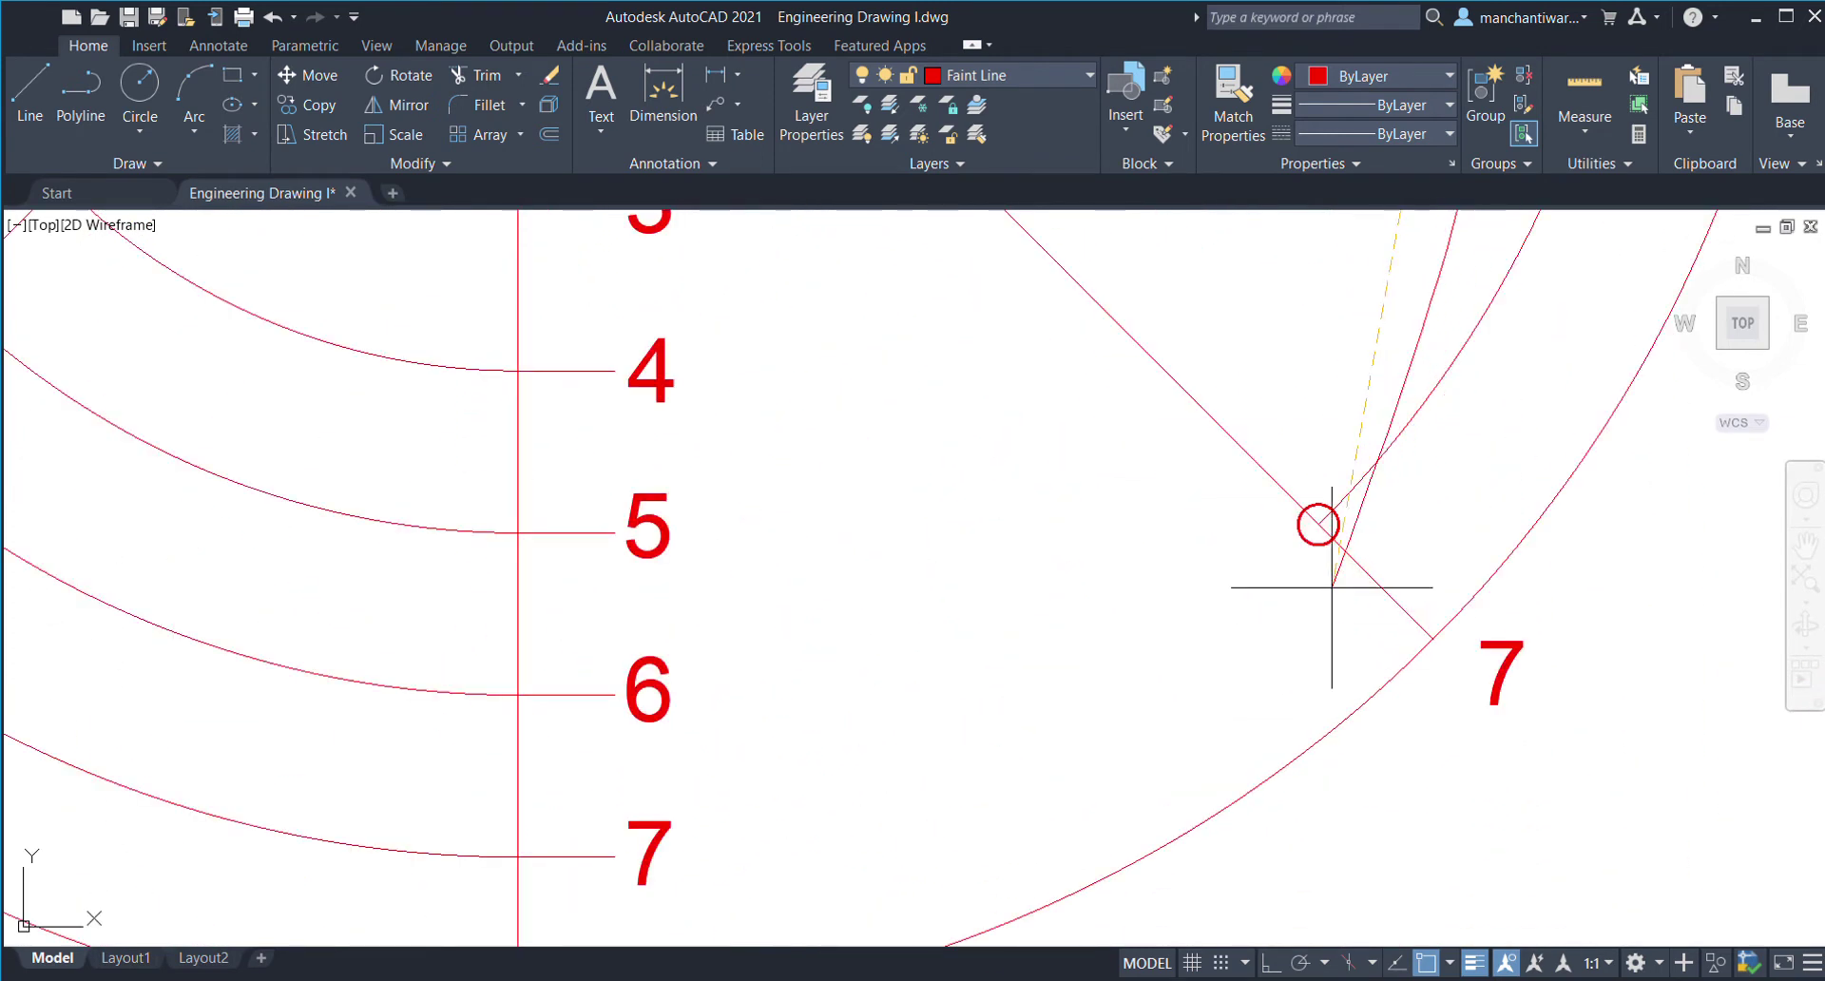
left_click(1316, 522)
scroll(1293, 609, "down", 2)
middle_click_drag(1143, 706, 1350, 447)
left_click(1007, 601)
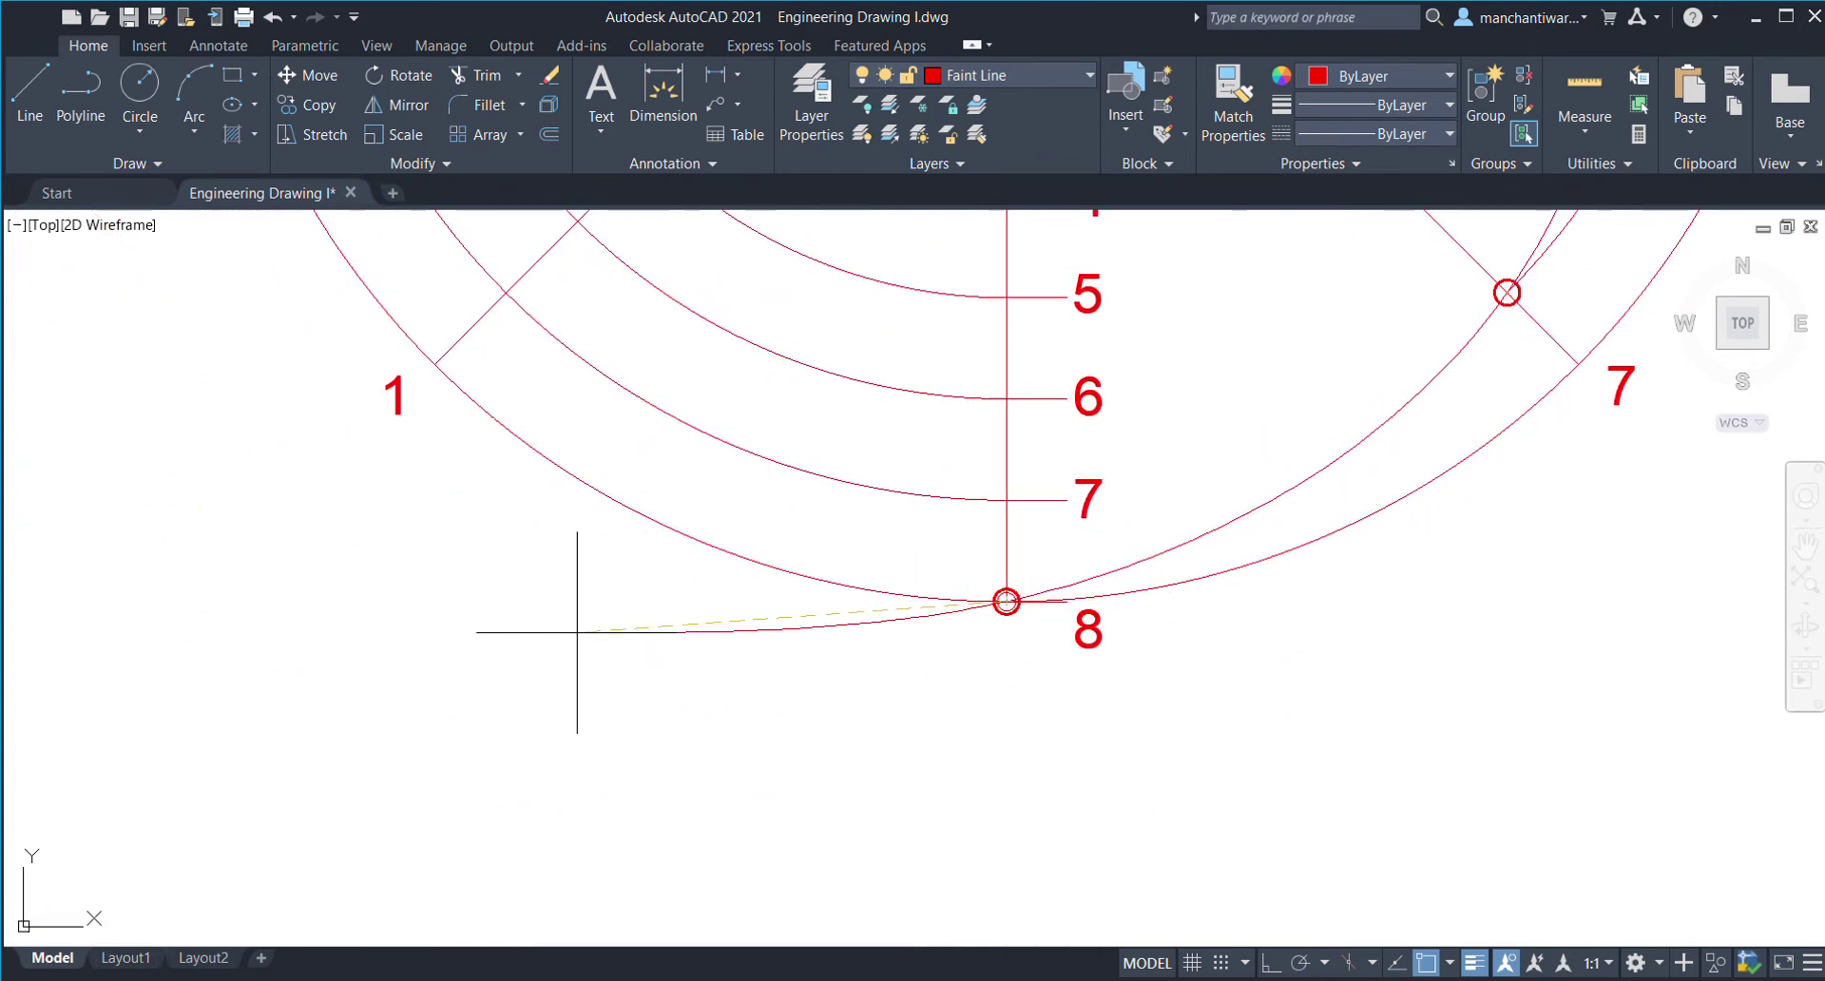
key("Return")
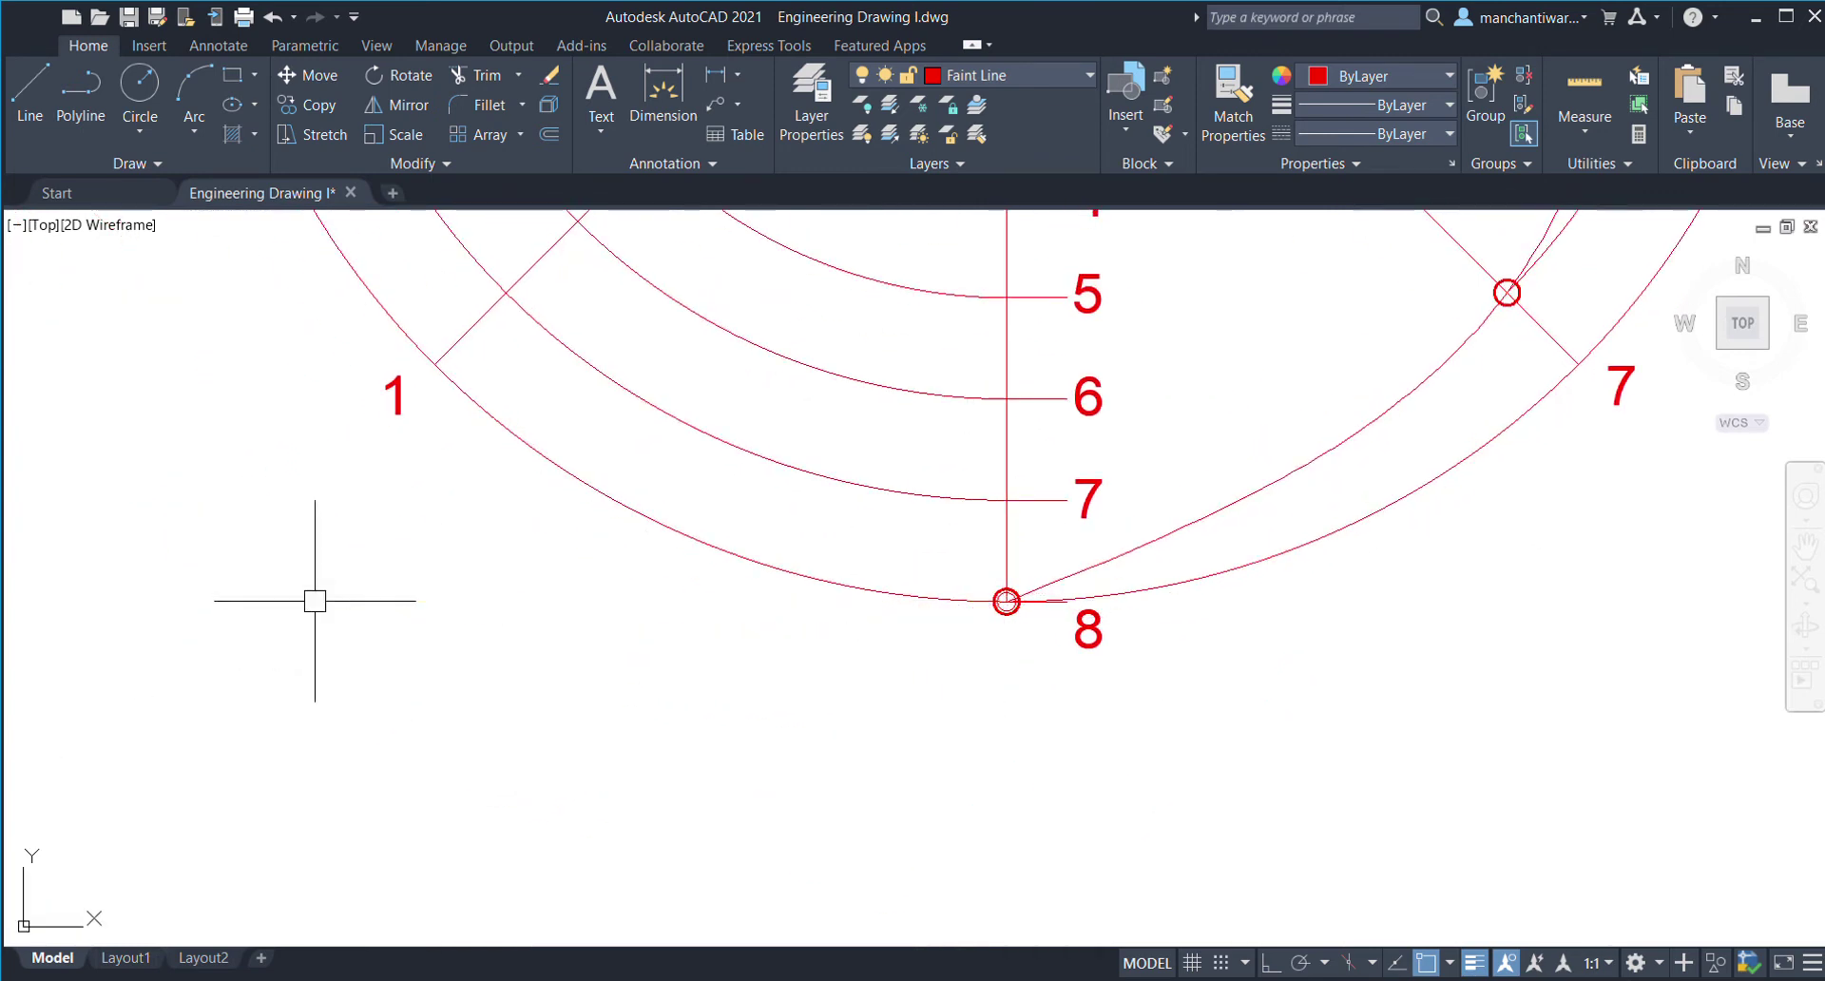
- Move the finished spiral spline to the THICK LINES layer
scroll(391, 713, "down", 5)
mouse_move(669, 694)
middle_mouse_down()
mouse_move(827, 652)
mouse_move(900, 725)
middle_mouse_up()
scroll(888, 619, "up", 3)
middle_click_drag(1059, 549, 974, 746)
left_click(974, 747)
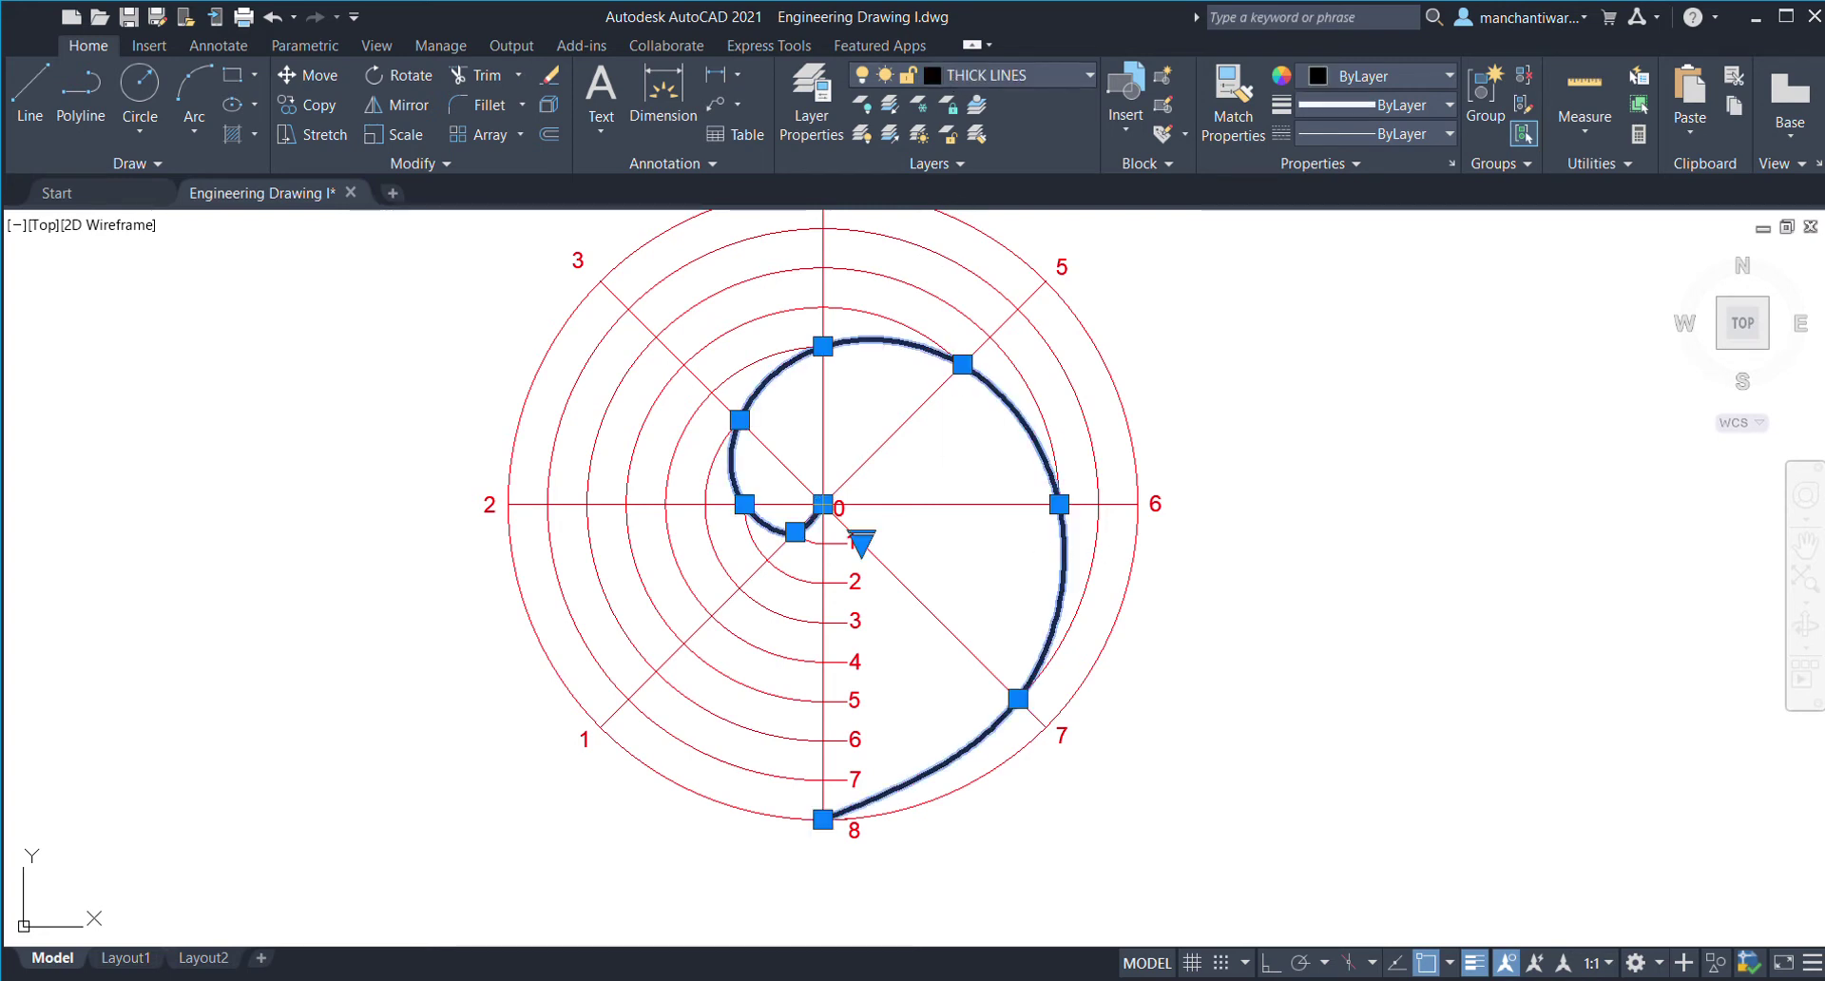
key("Escape")
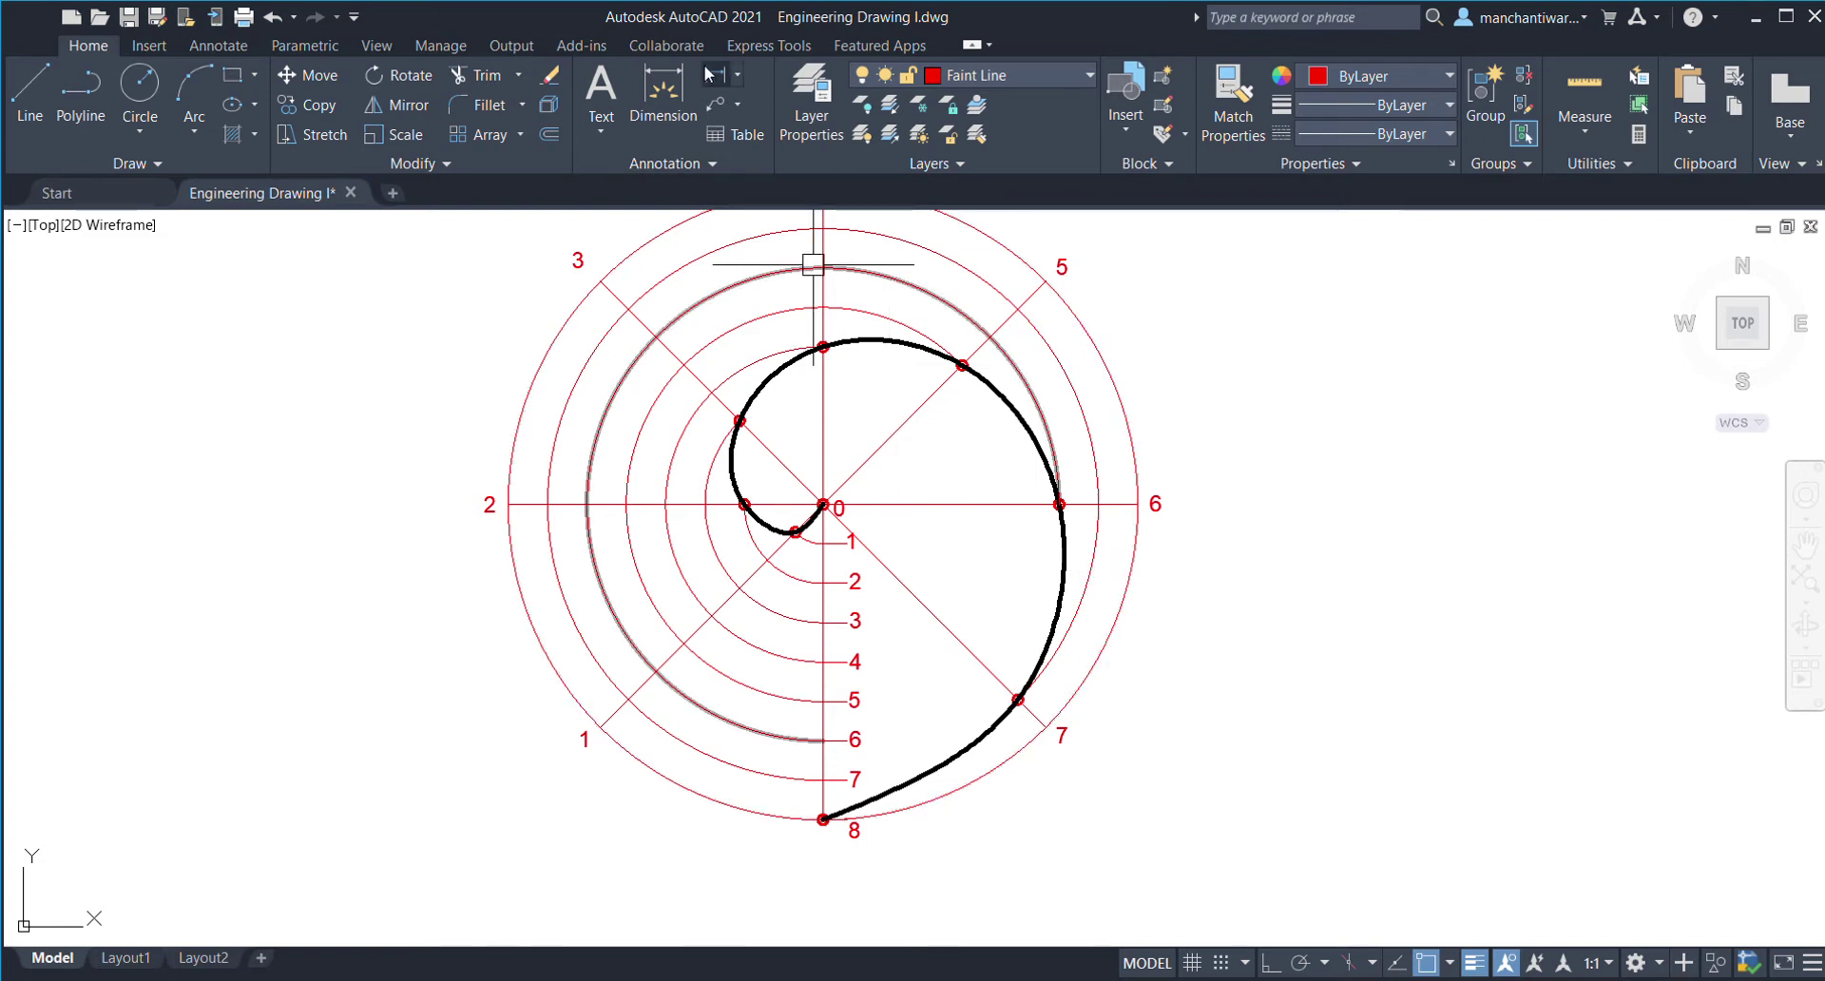
- Check the vertical distance between centre 0 and point 8 with a trial dimension
scroll(856, 521, "up", 6)
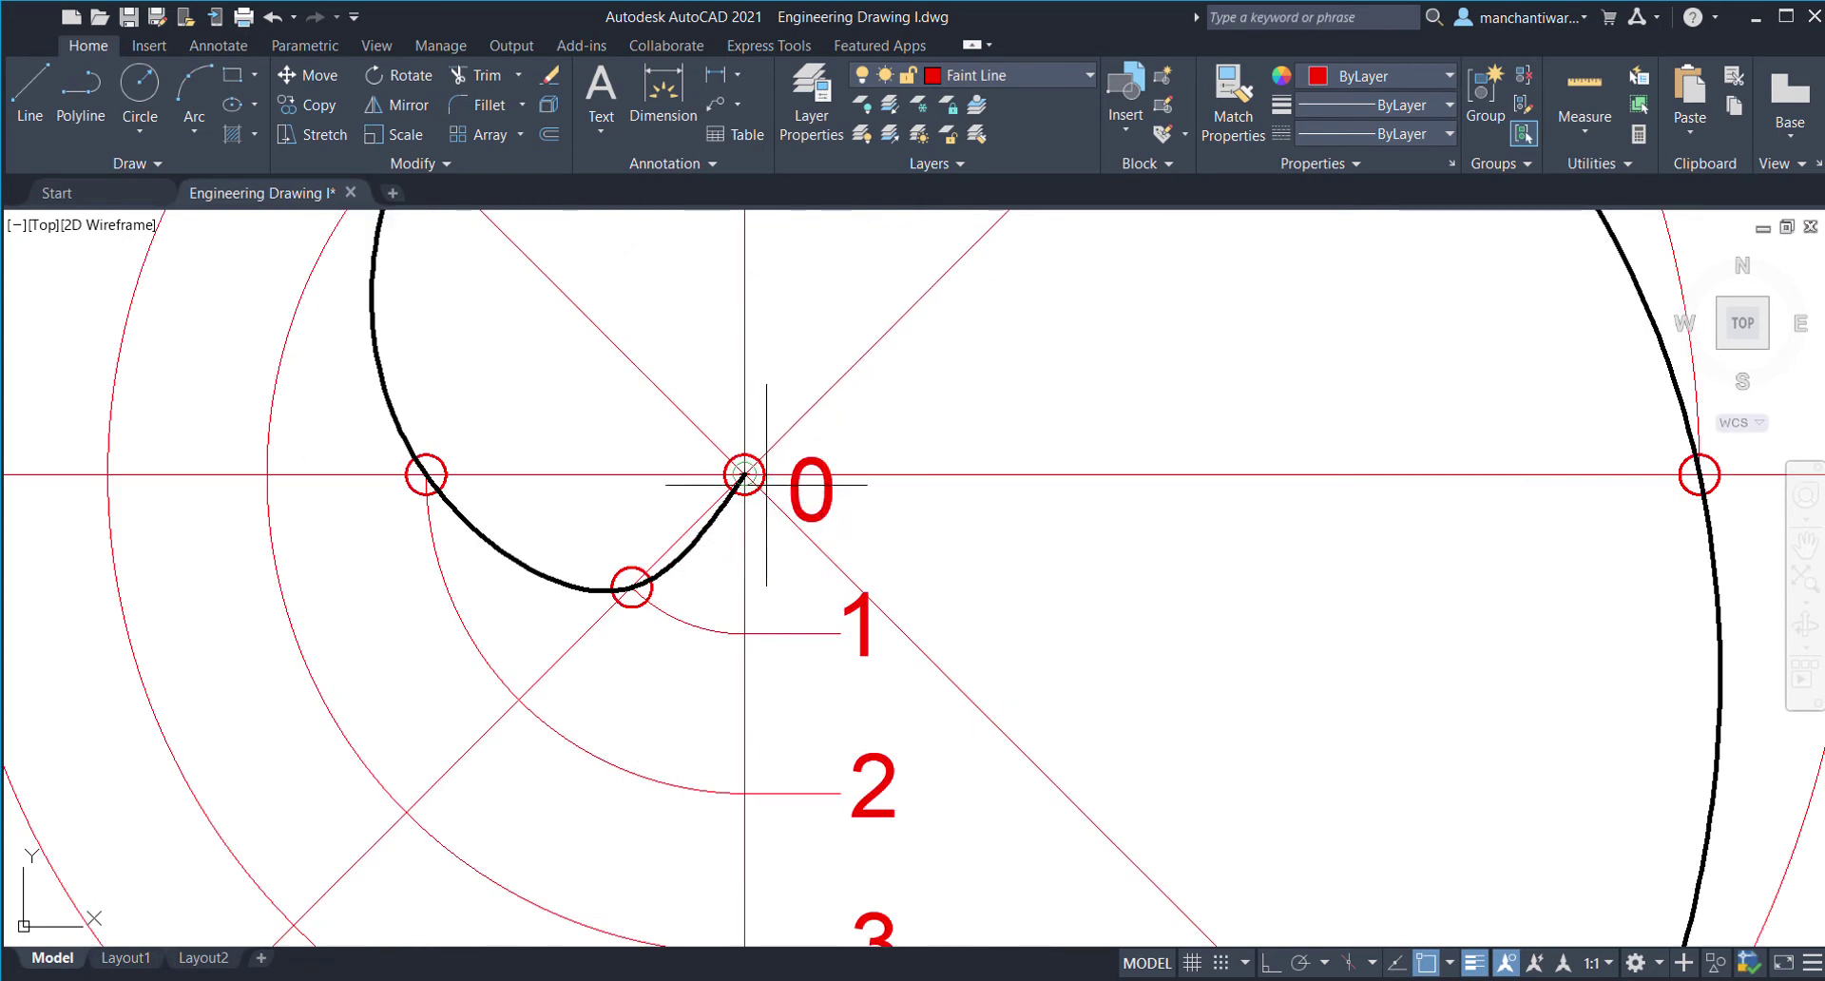
scroll(751, 473, "down", 6)
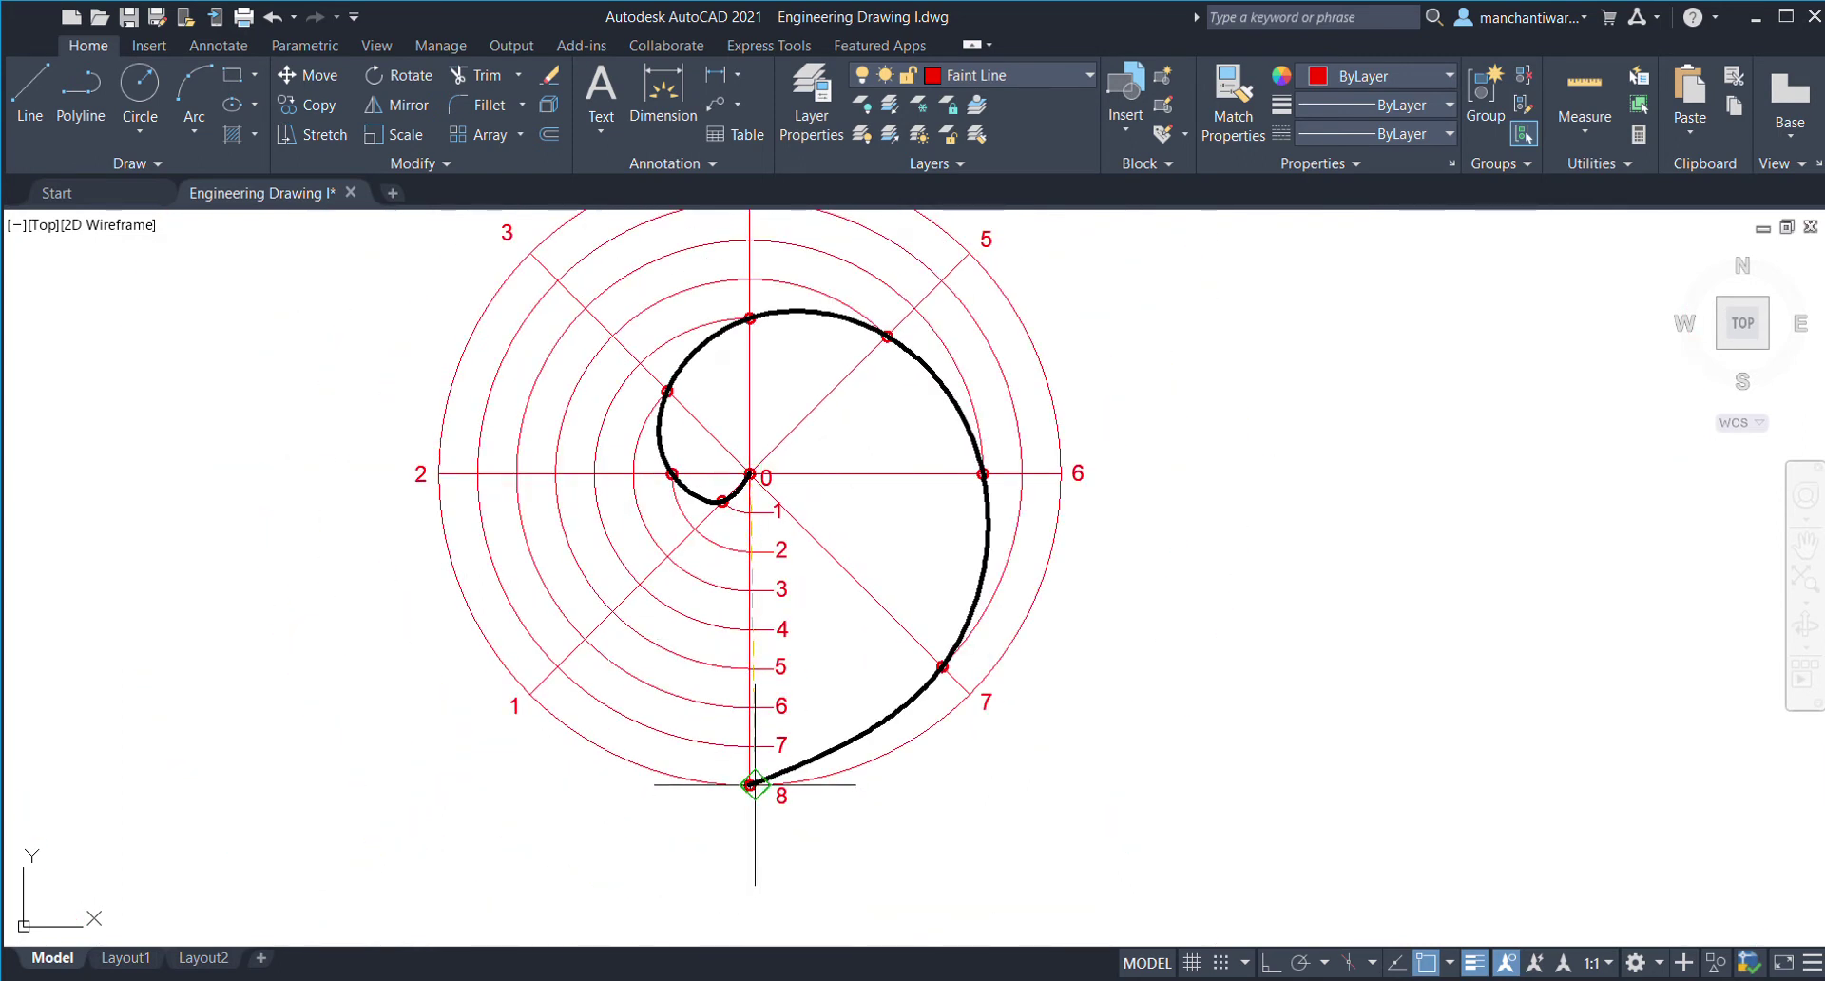
scroll(772, 791, "up", 6)
left_click(715, 764)
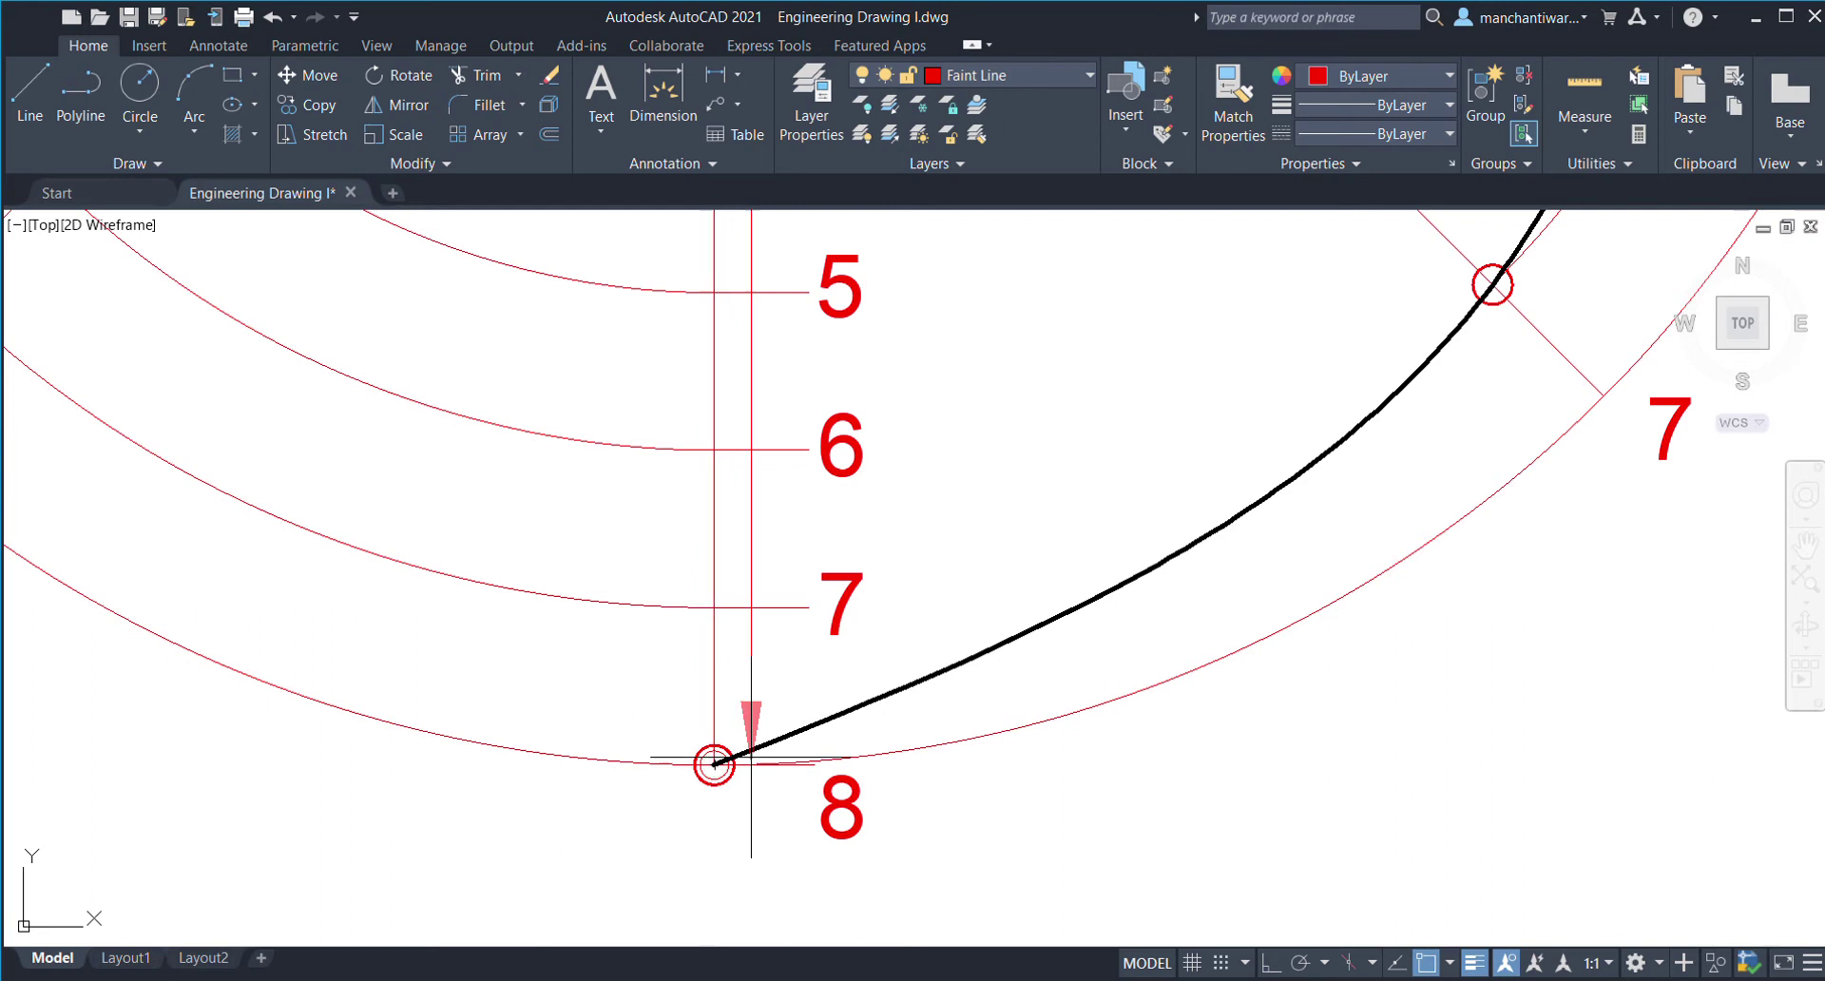
scroll(751, 755, "down", 4)
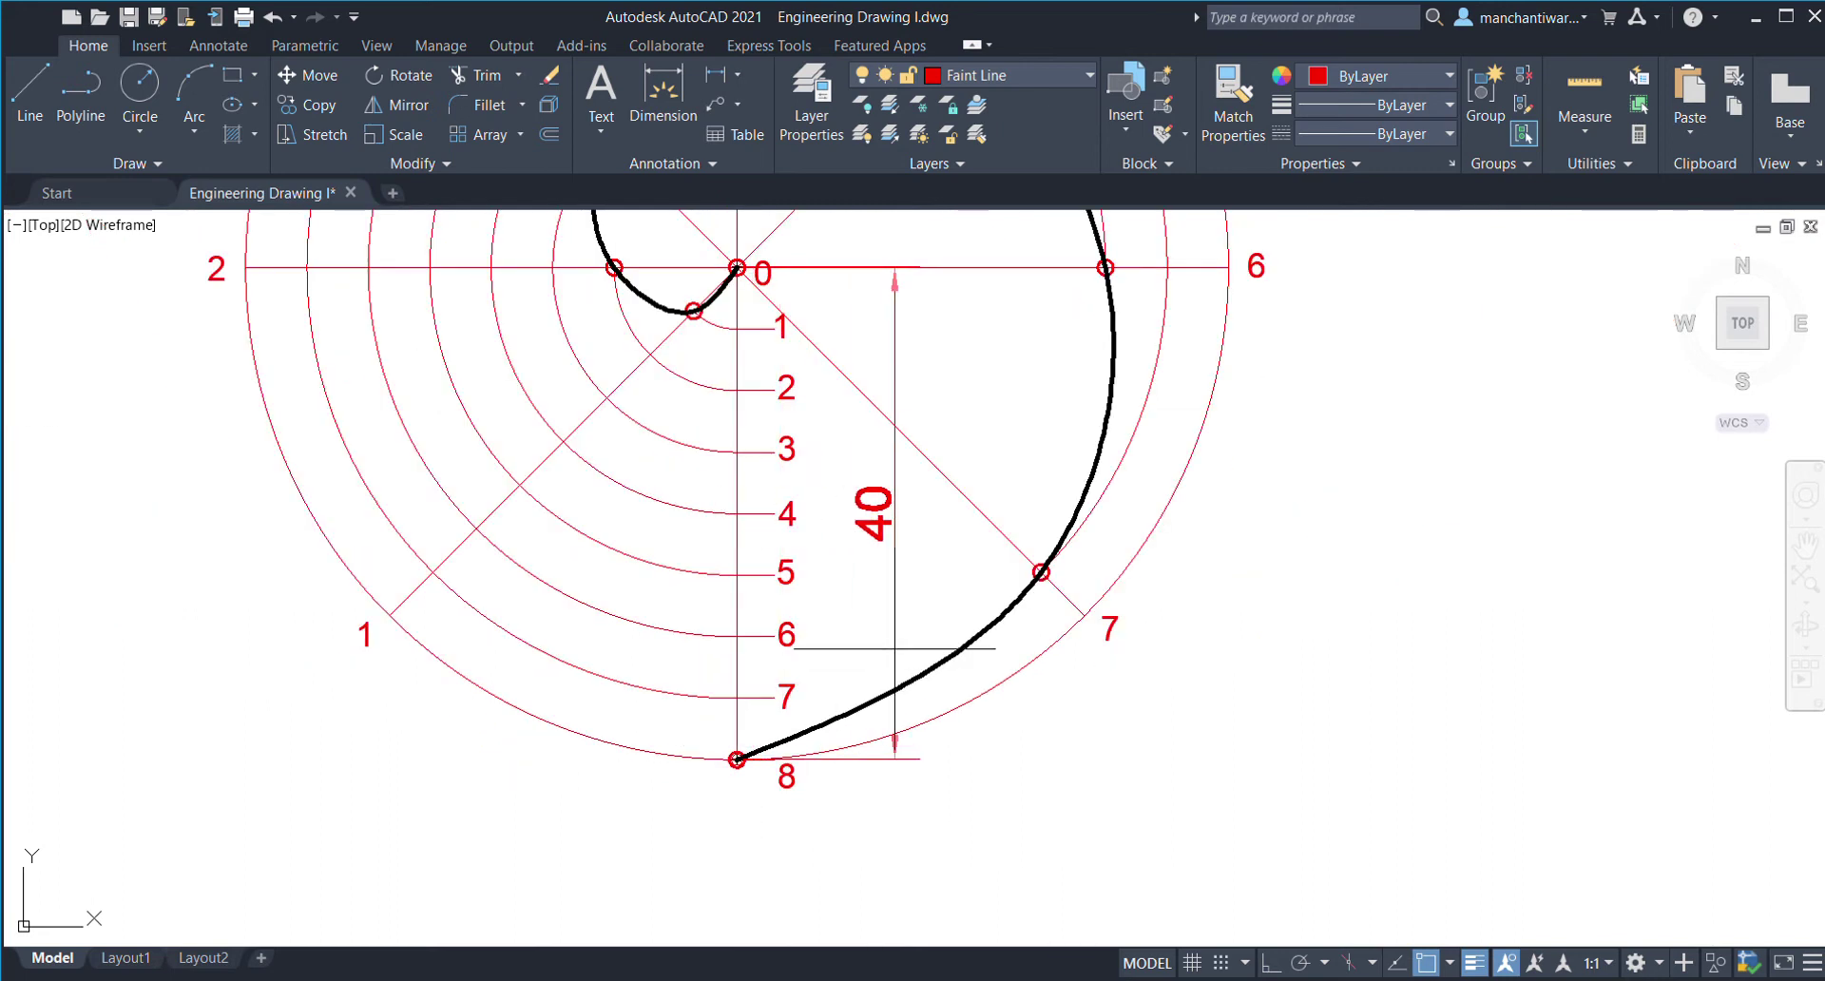
scroll(888, 644, "down", 5)
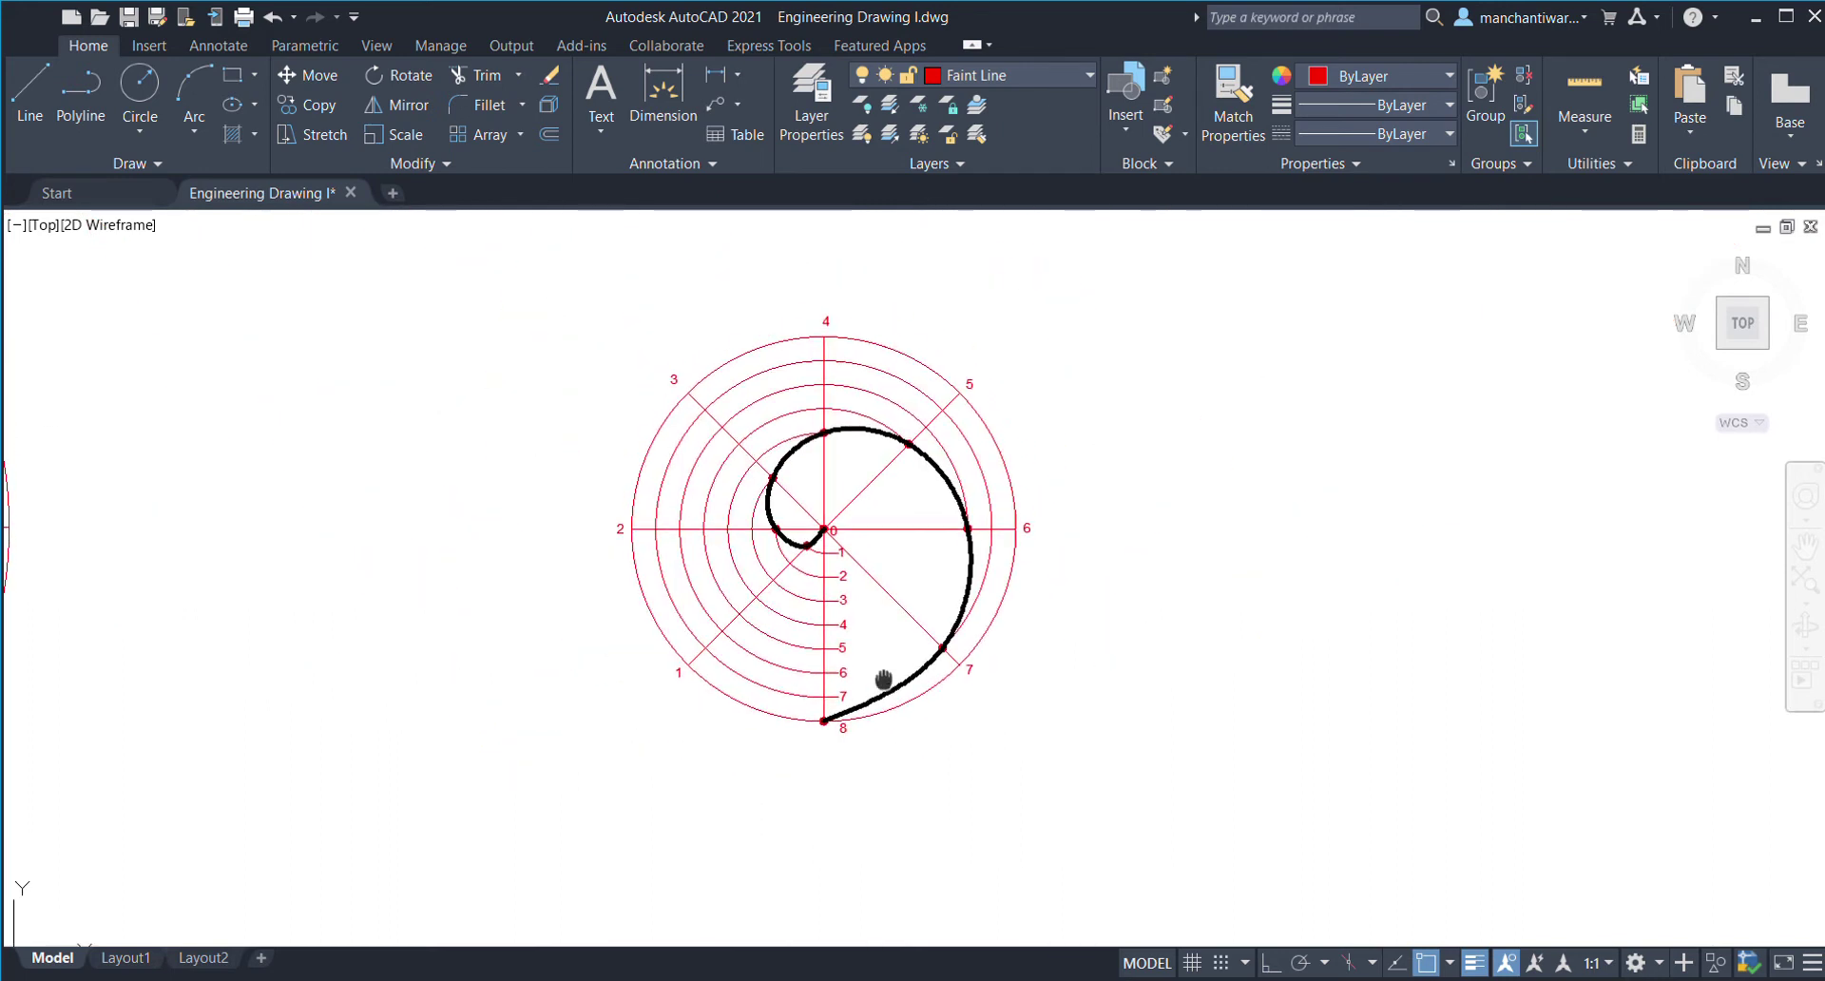
- Copy the four short tick marks at divisions 1 to 4 from centre 0 to point 8, extending the scale below the circle
scroll(879, 673, "up", 3)
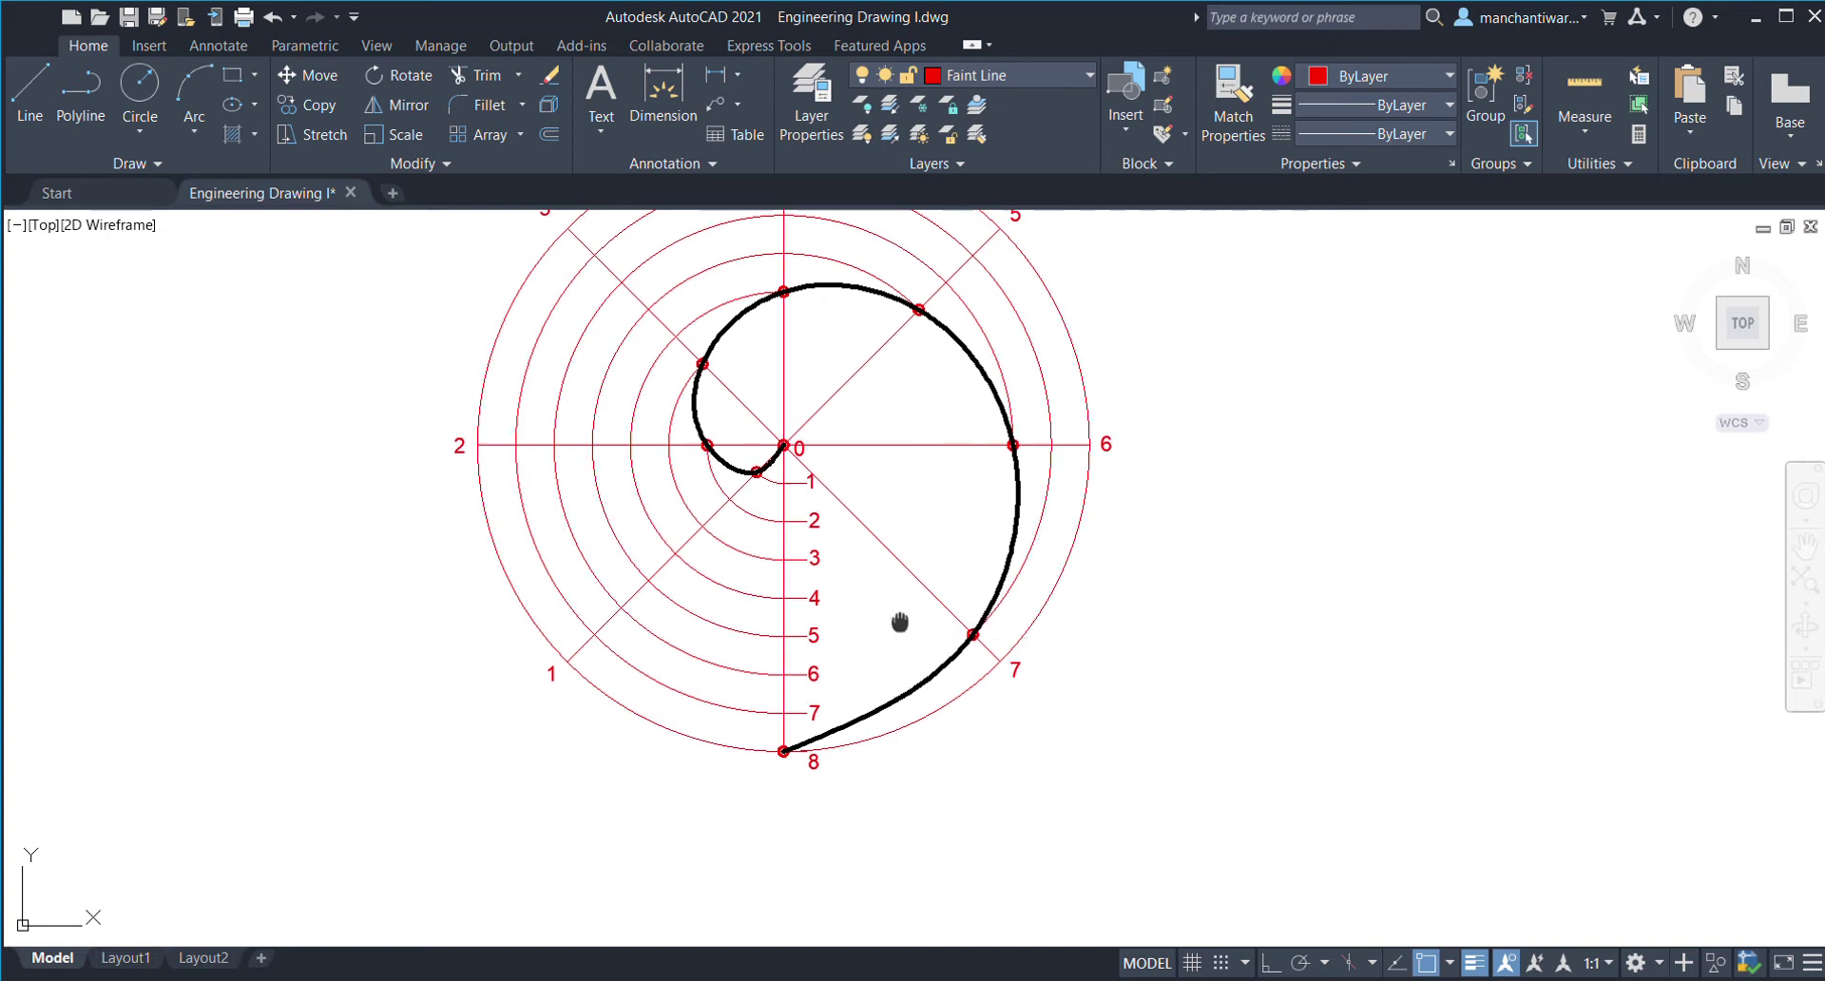
scroll(897, 624, "up", 5)
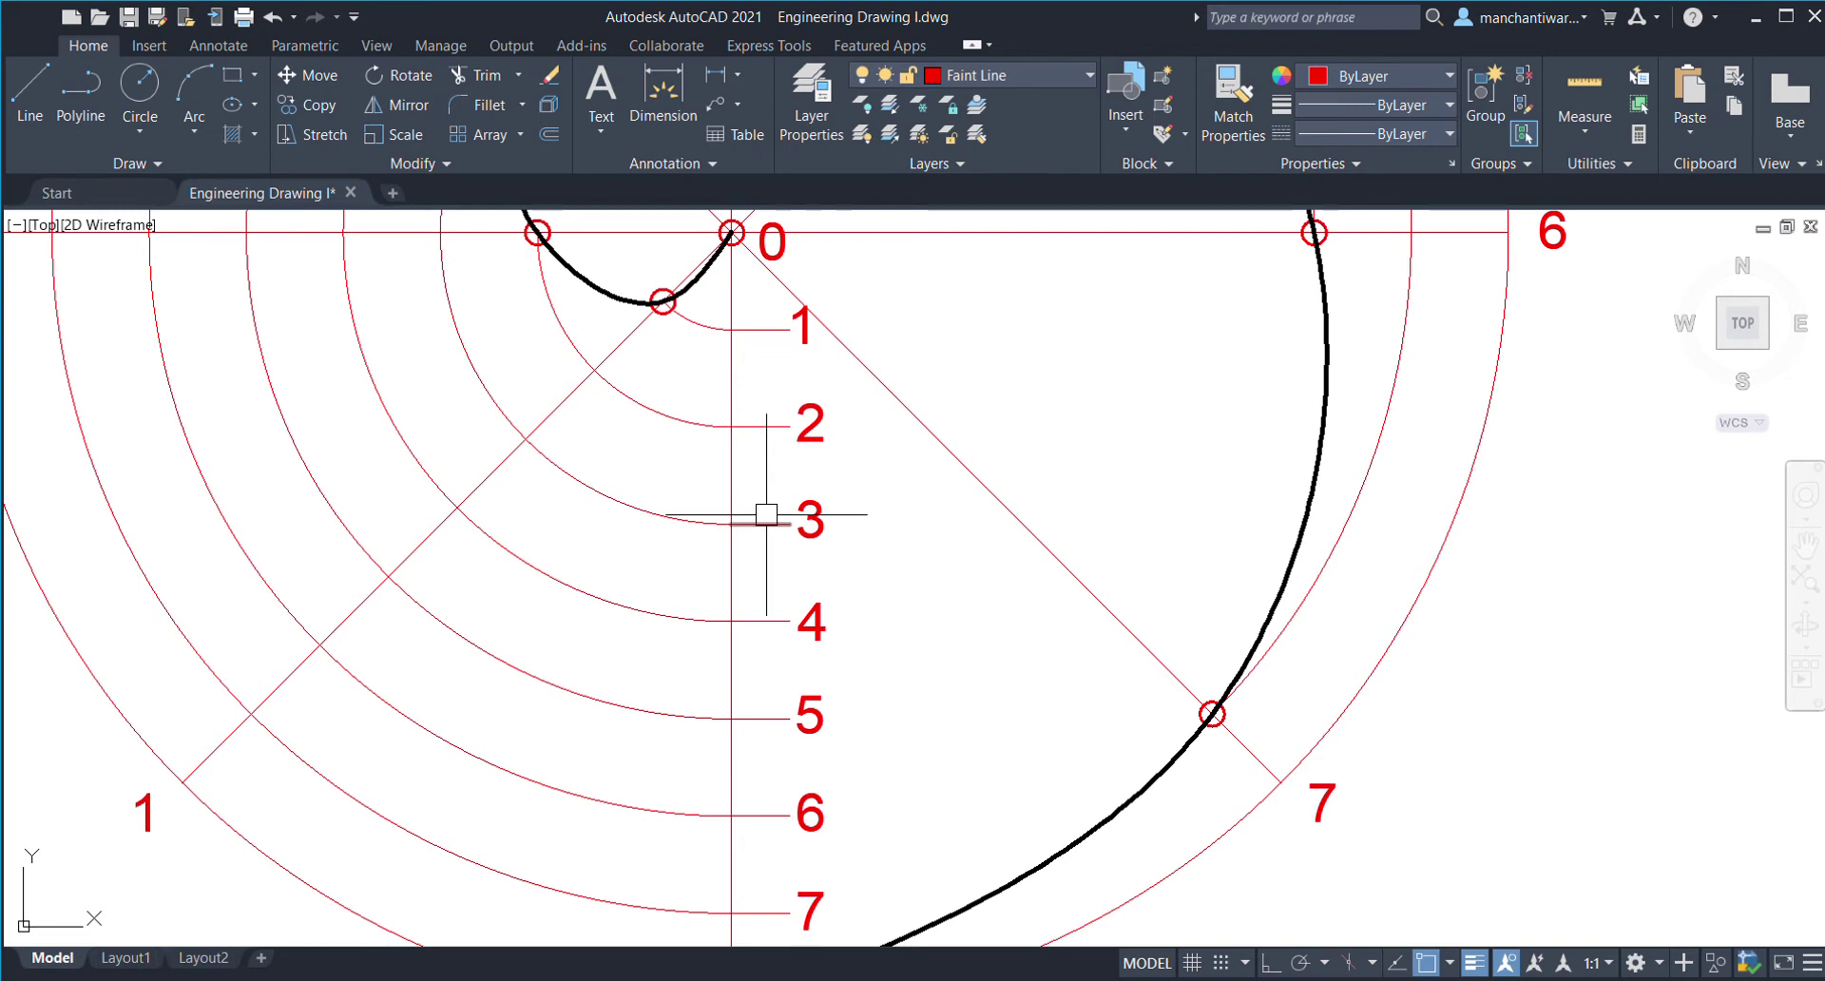
scroll(767, 514, "down", 4)
scroll(770, 514, "up", 2)
left_click(758, 399)
left_click(765, 460)
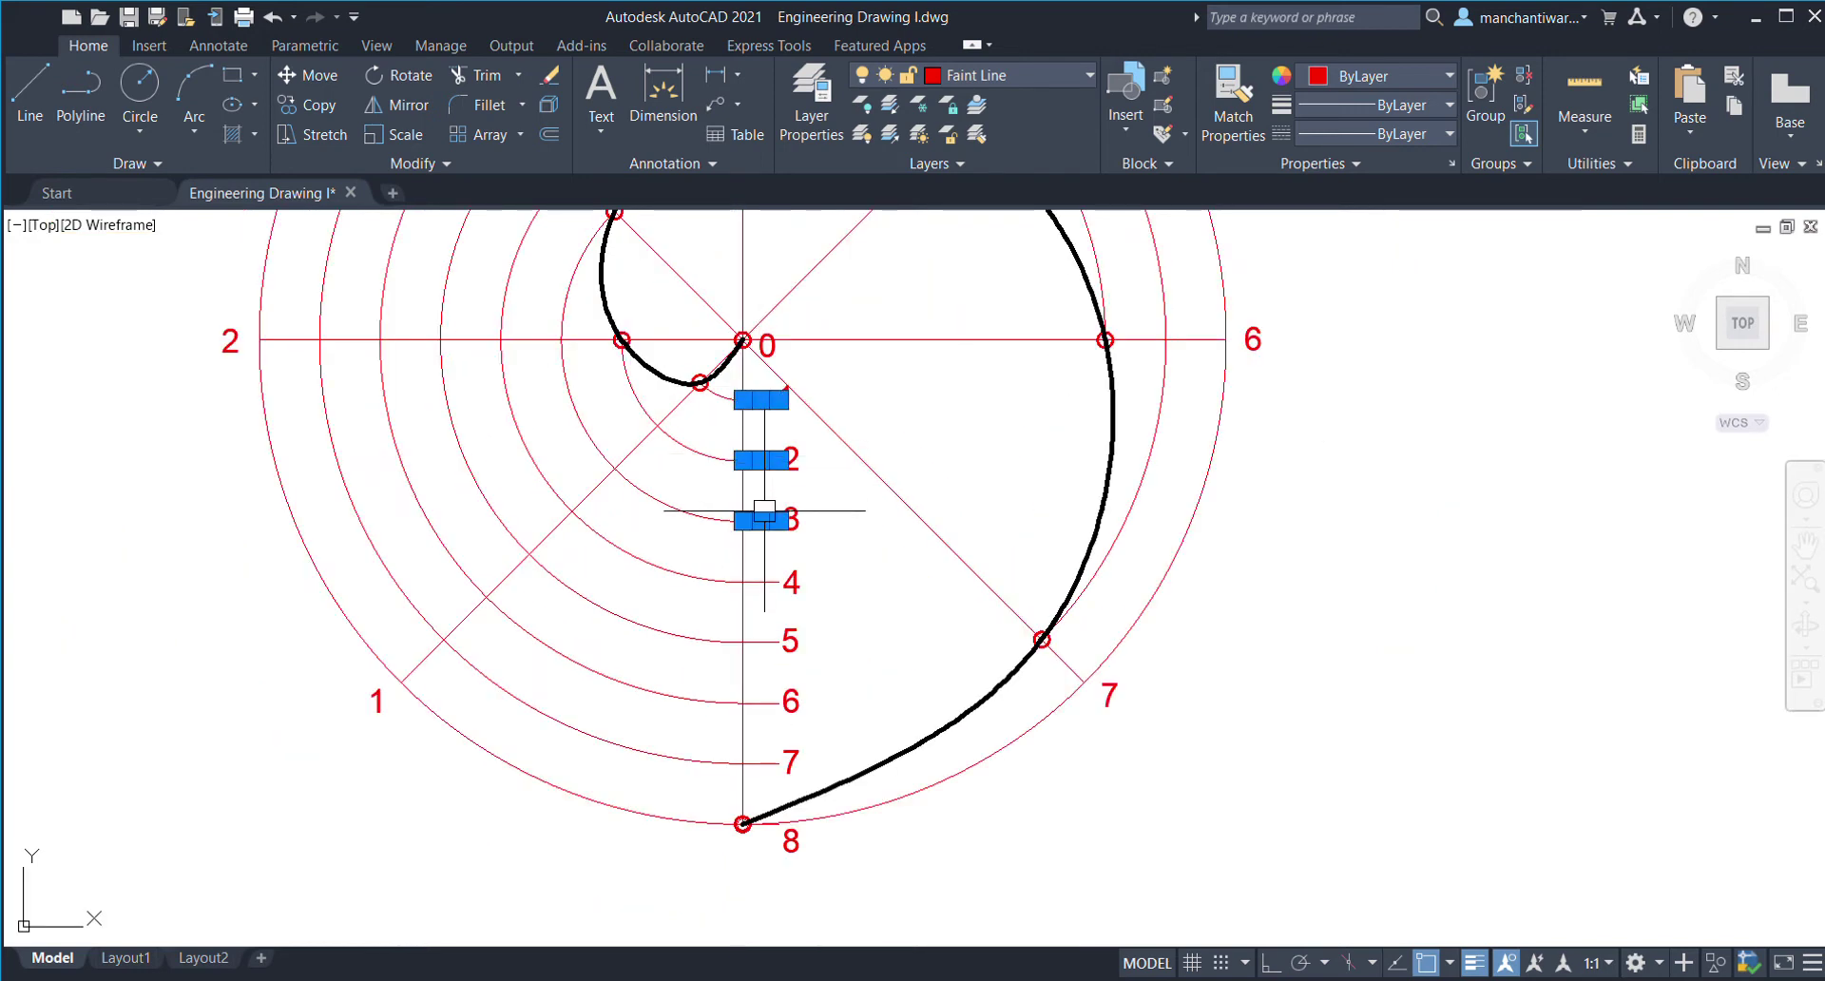
left_click(765, 582)
middle_click_drag(799, 640, 820, 528)
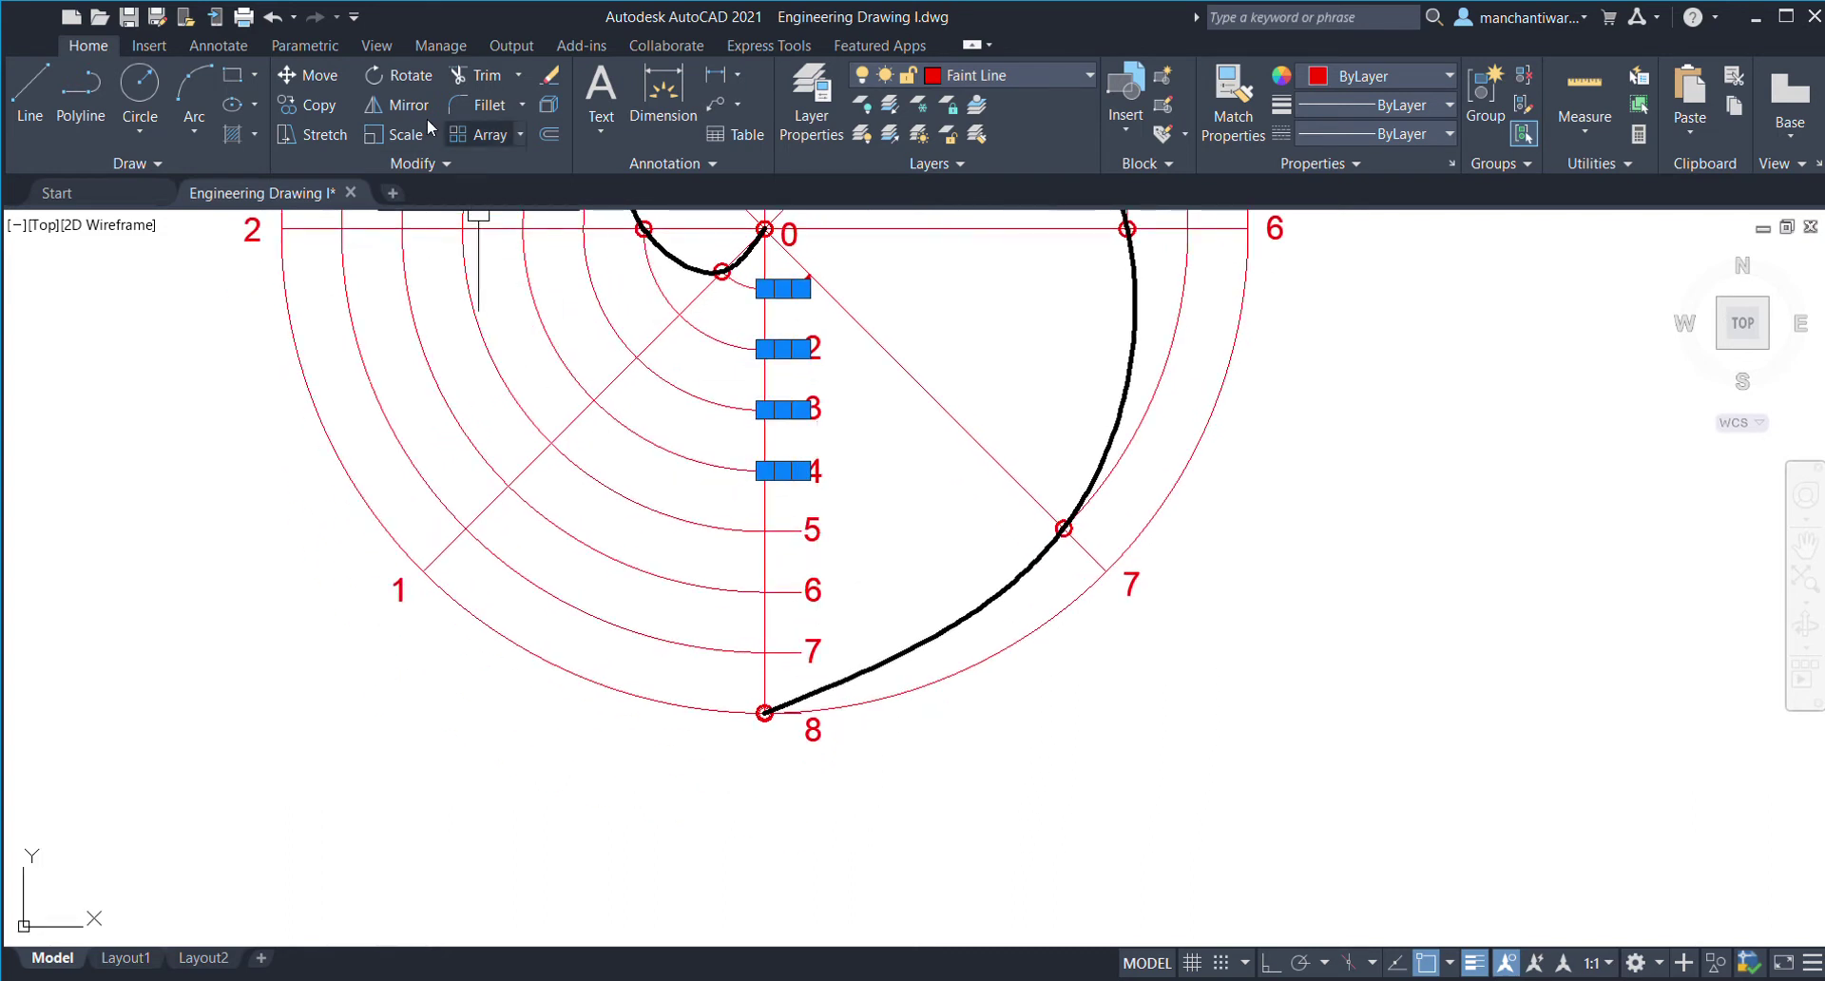
left_click(328, 106)
scroll(689, 381, "up", 5)
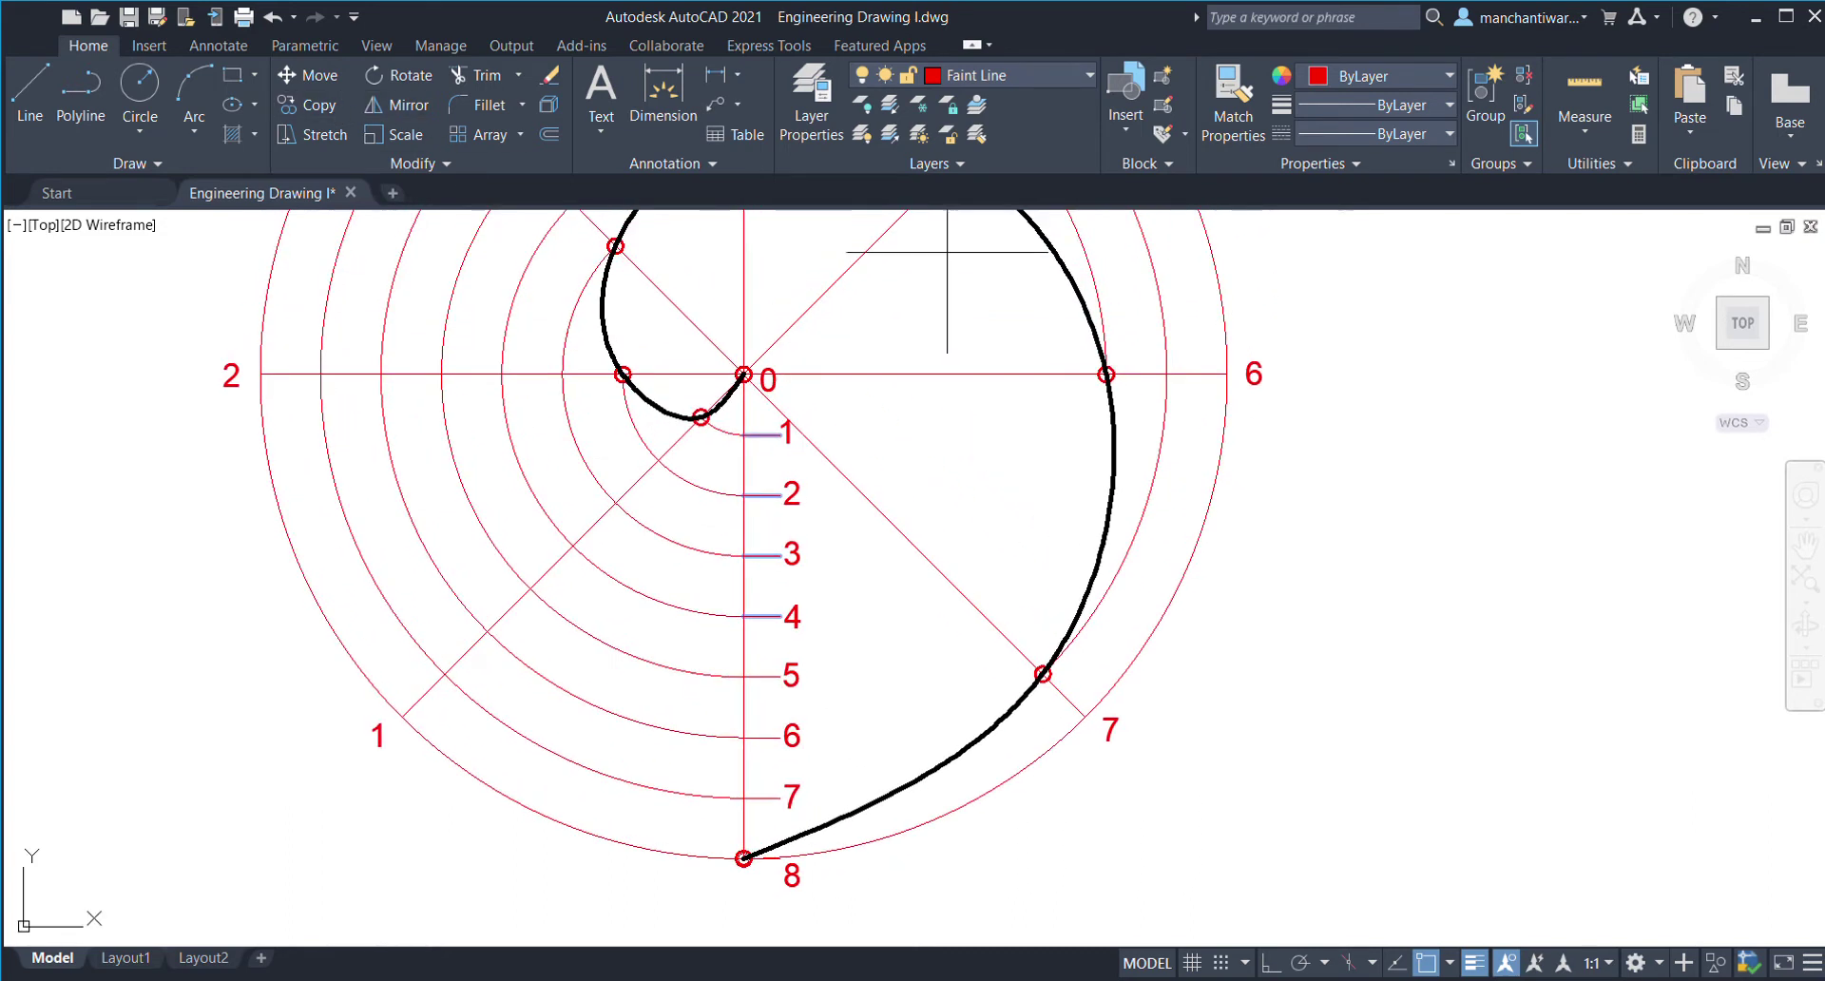
left_click(538, 348)
scroll(538, 348, "down", 10)
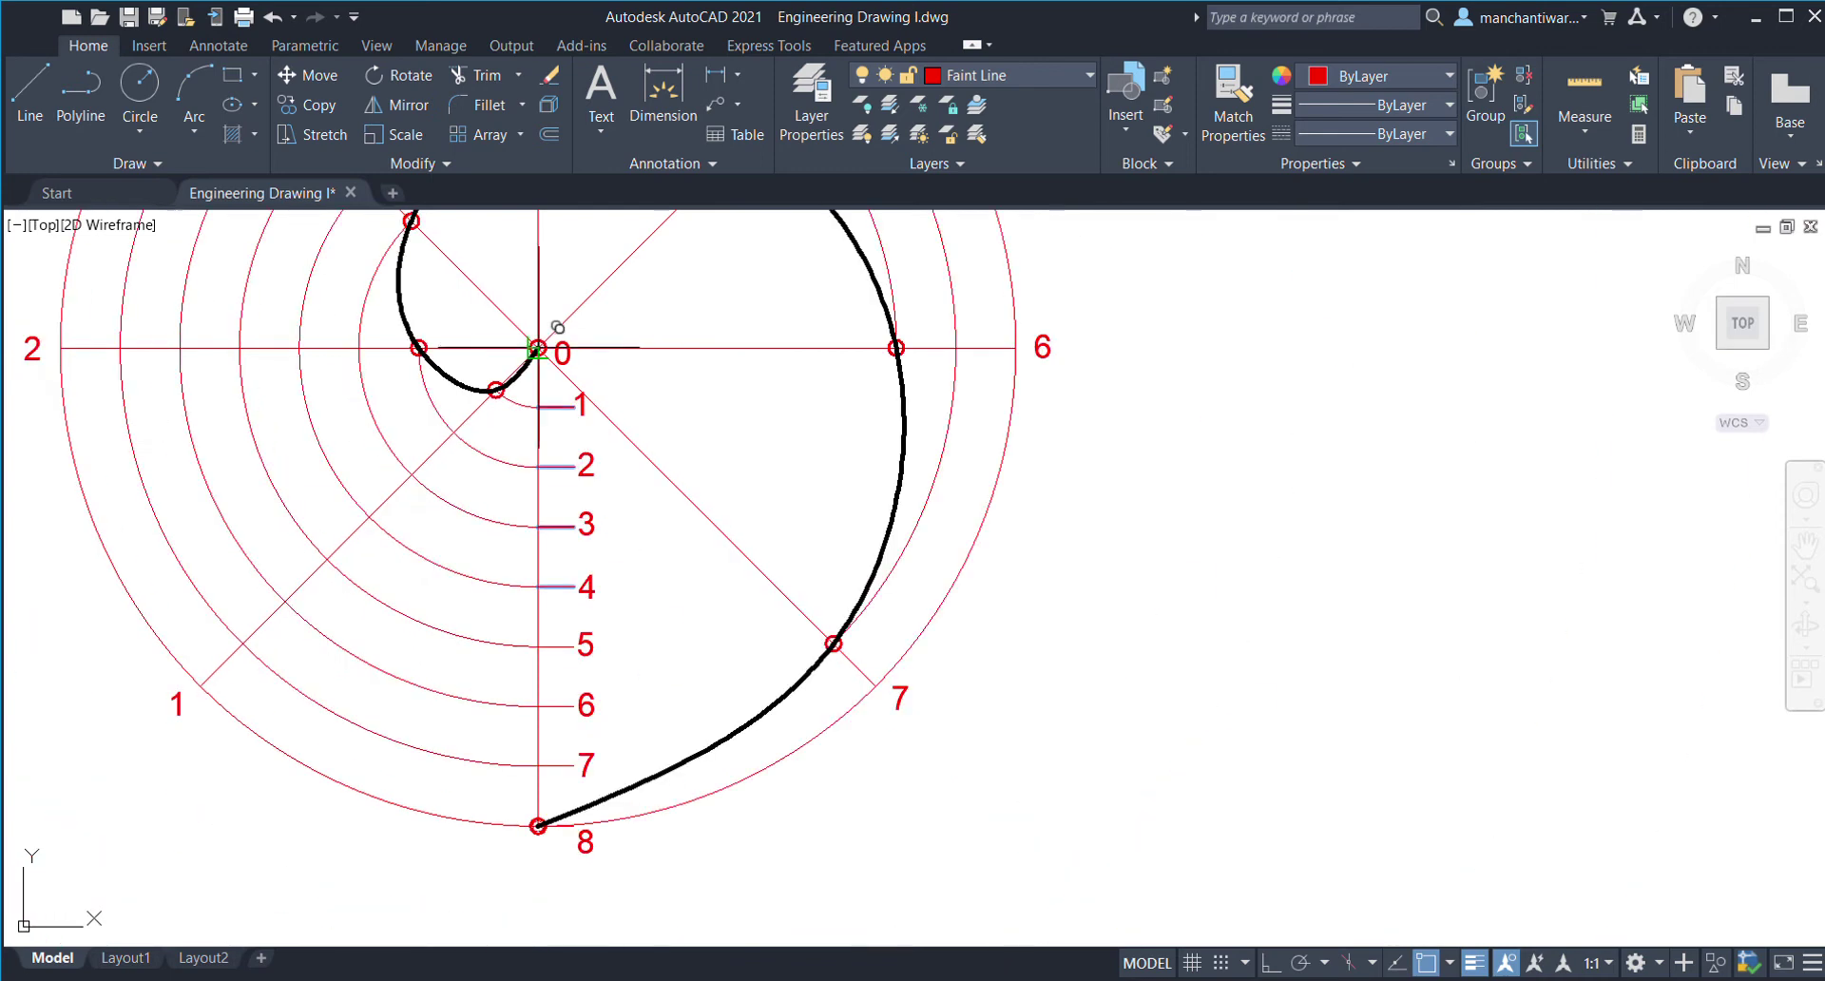
scroll(539, 531, "up", 8)
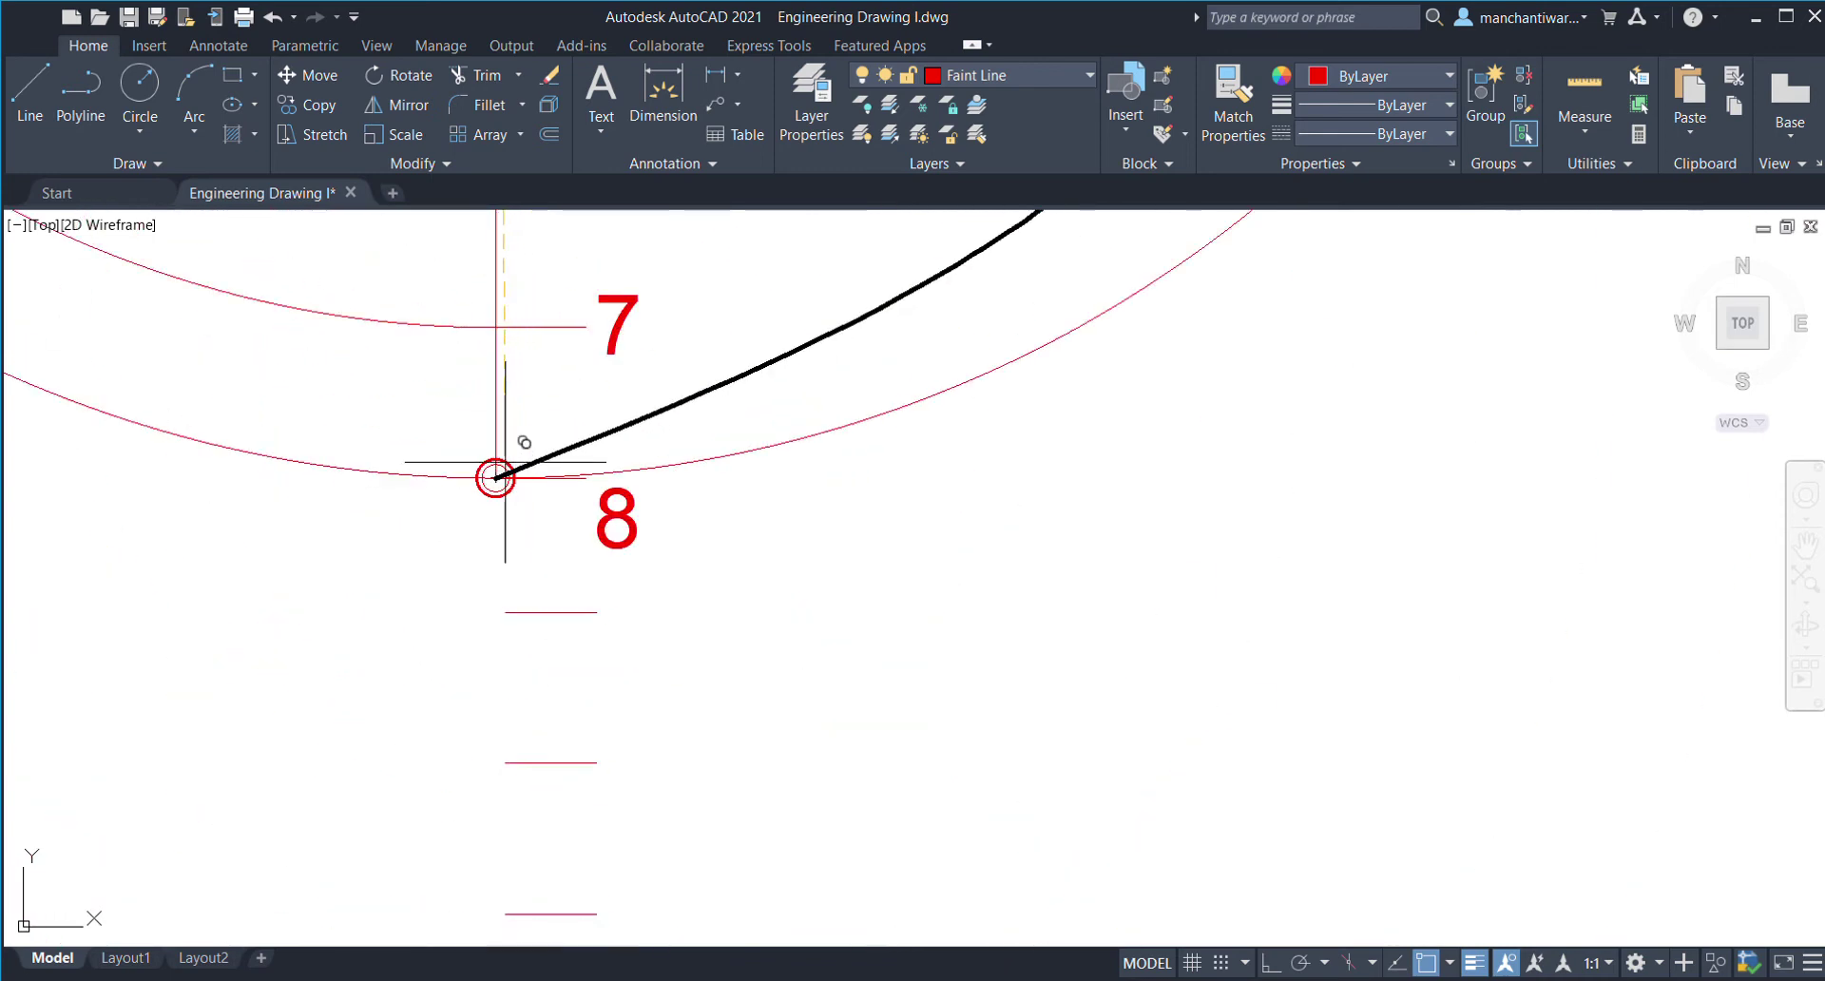
left_click(496, 477)
key("Return")
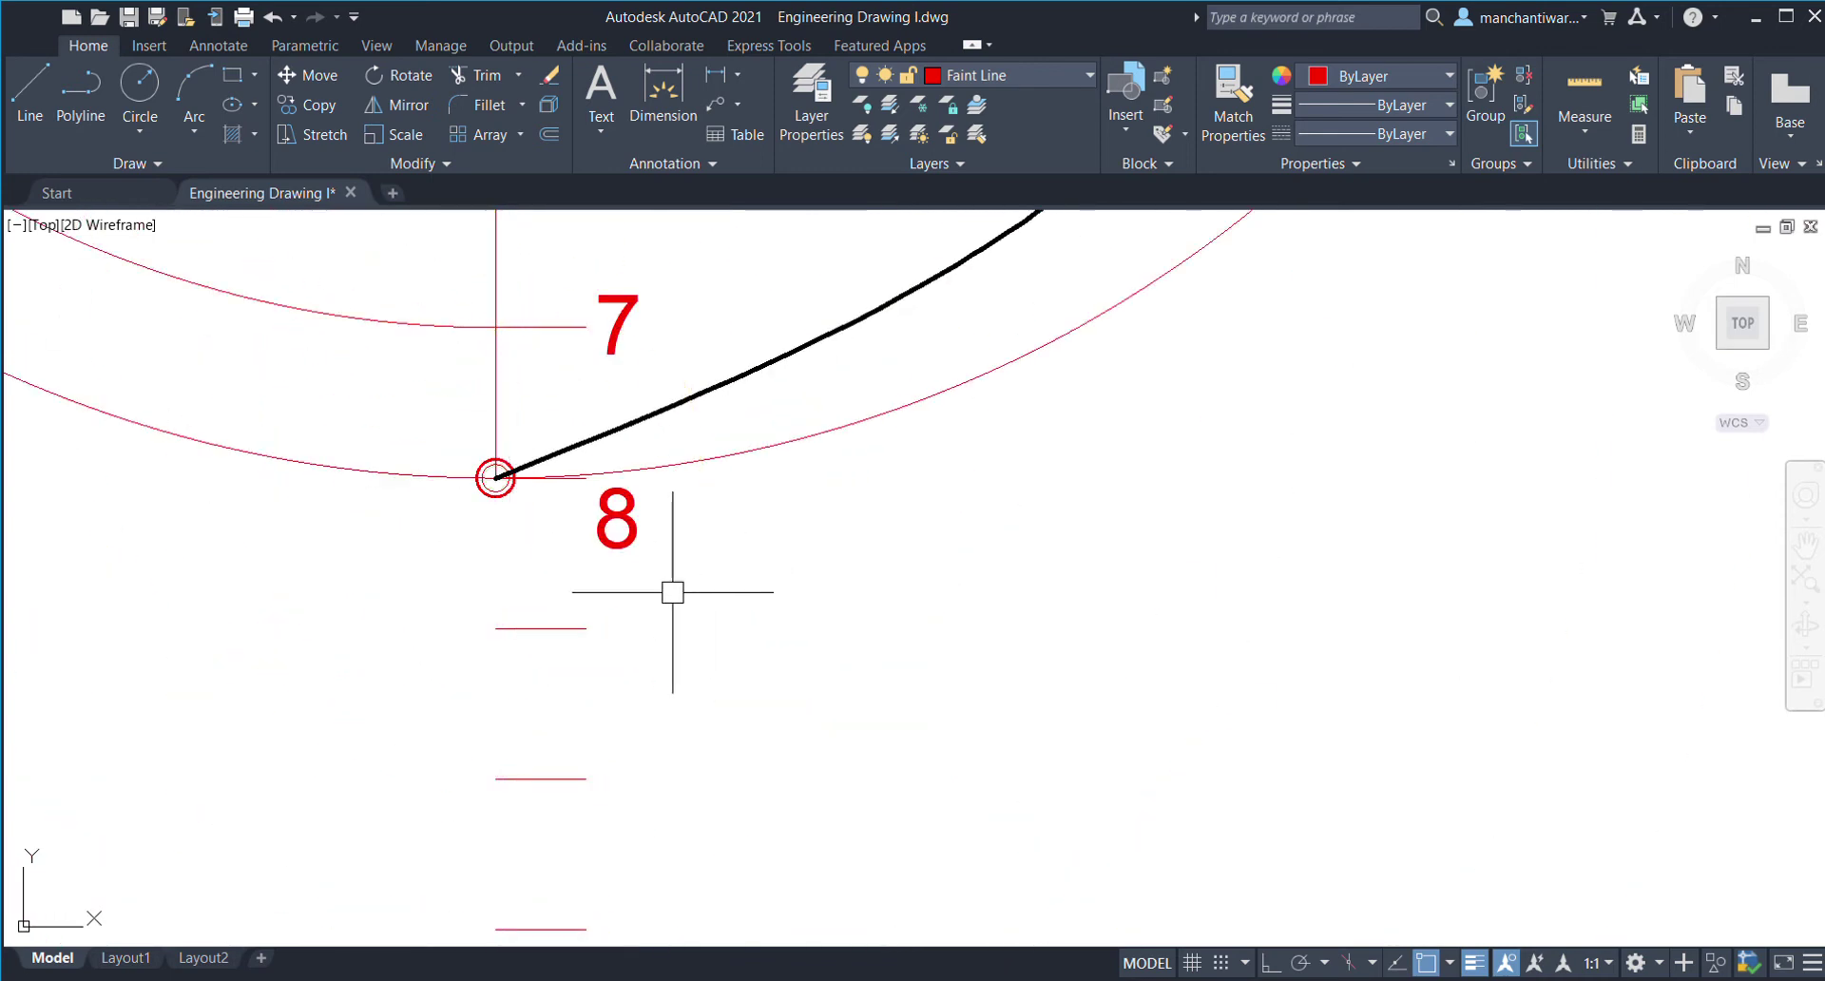
scroll(668, 595, "down", 2)
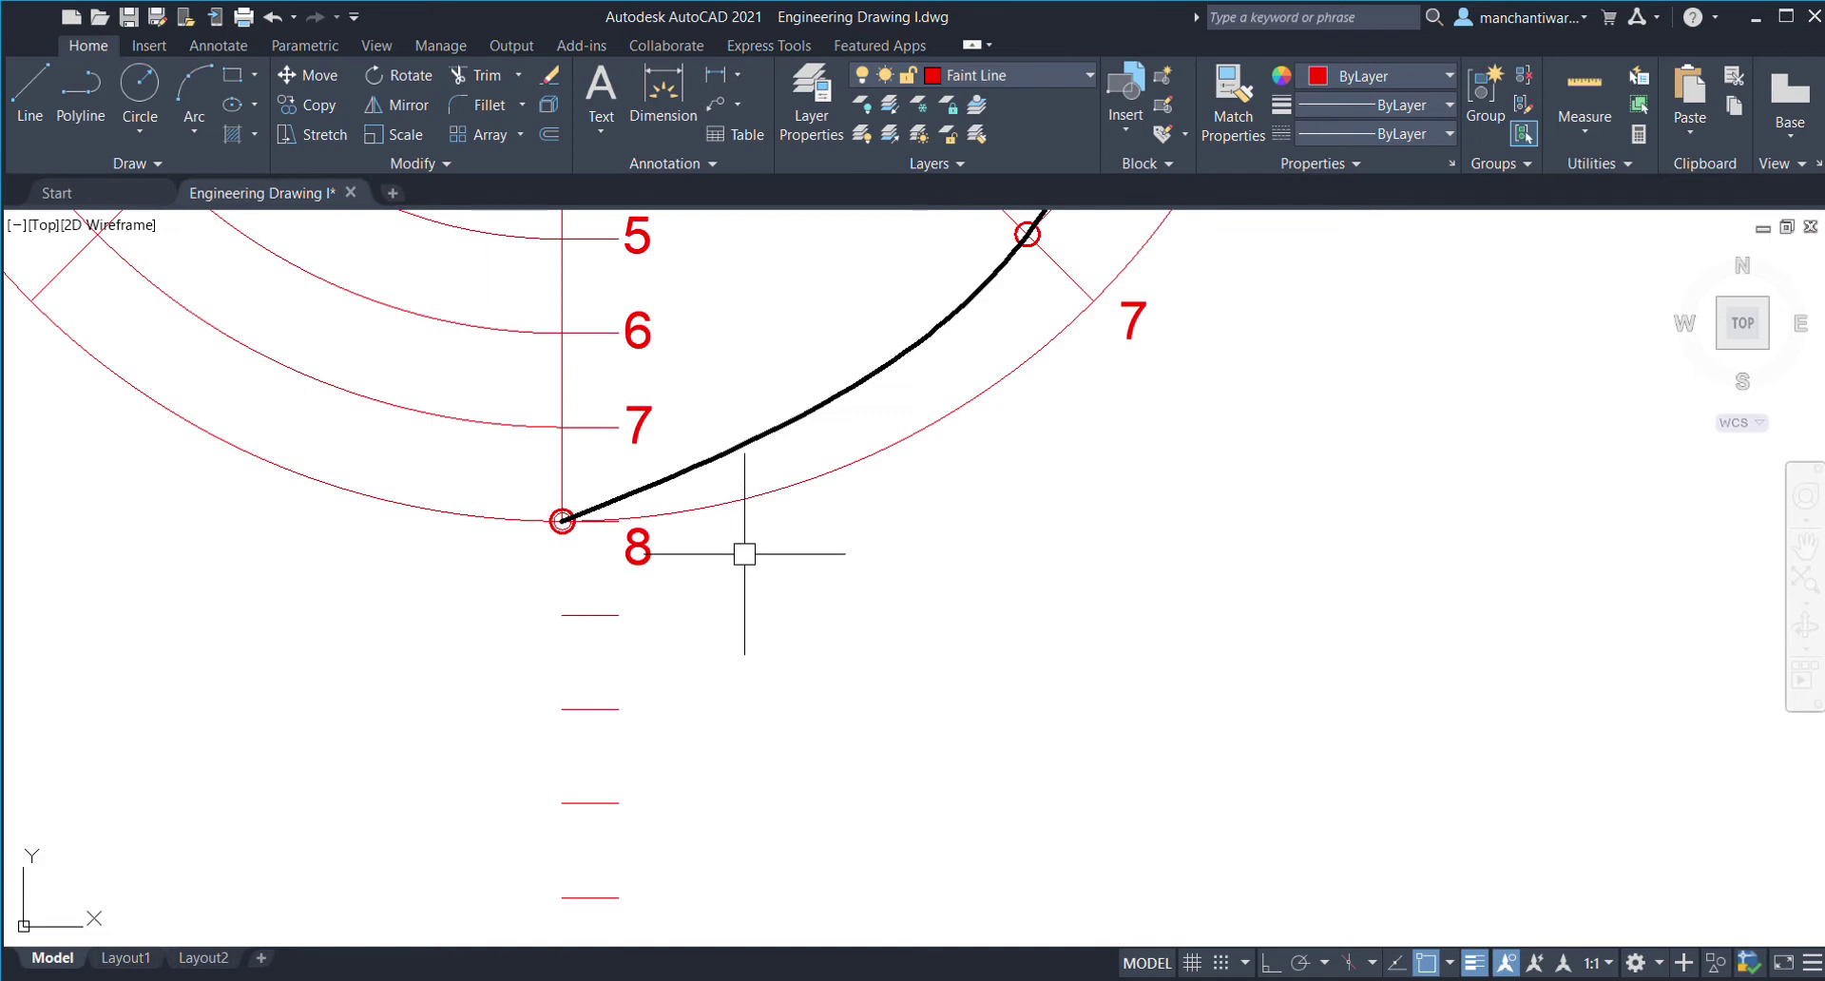
scroll(742, 541, "down", 2)
mouse_move(742, 562)
middle_mouse_down()
mouse_move(799, 579)
mouse_move(756, 648)
middle_mouse_up()
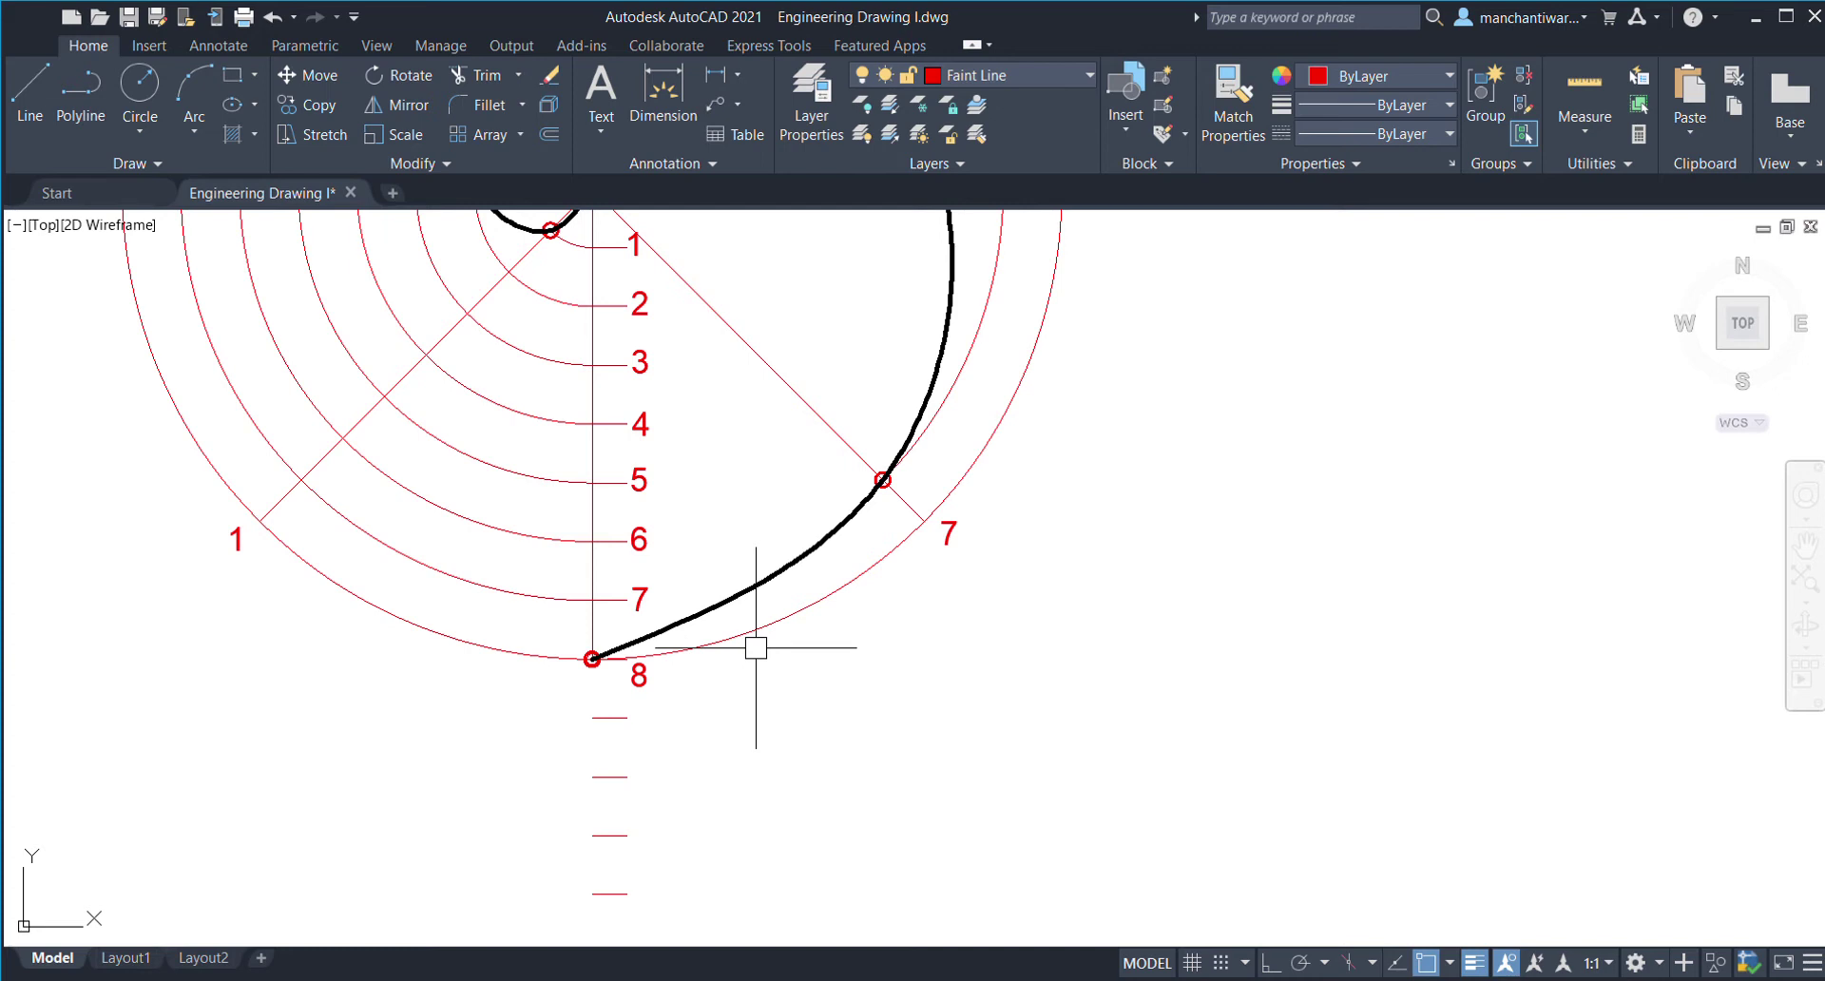
scroll(756, 647, "down", 5)
scroll(682, 684, "up", 2)
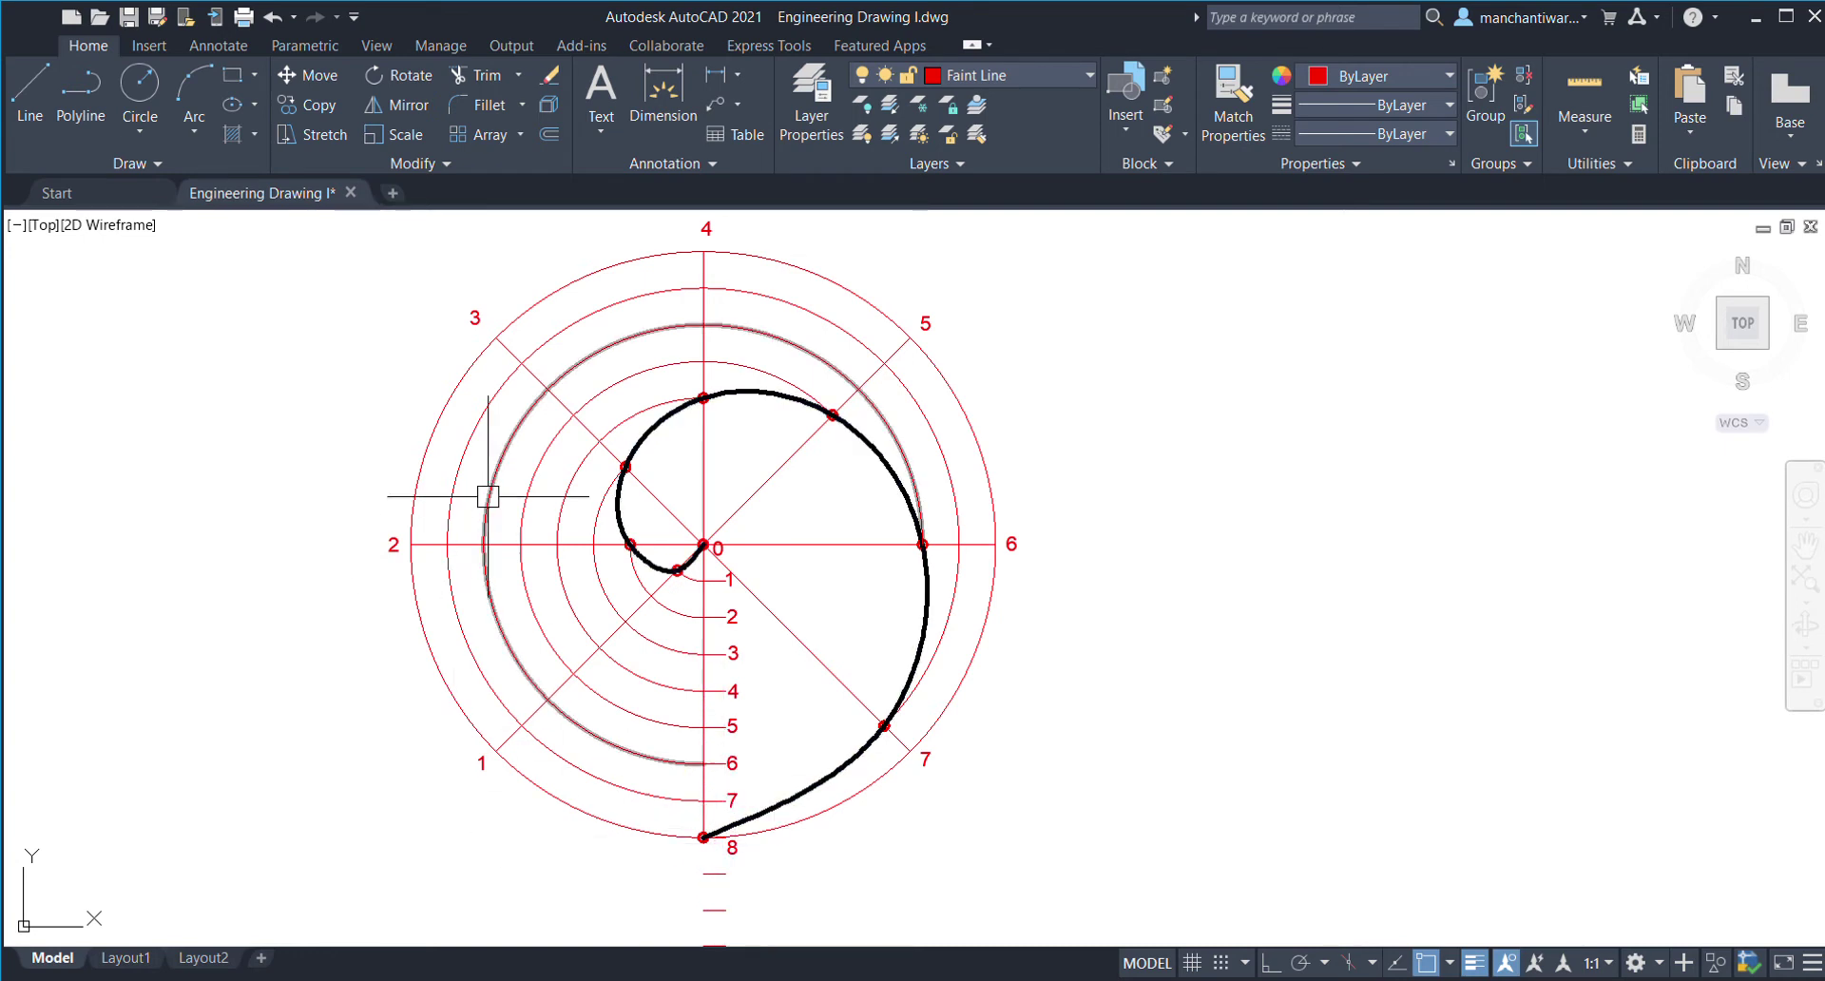
- Copy the label 8 from point 8 to each of the four tick marks below the outer circle
middle_click_drag(733, 653, 787, 386)
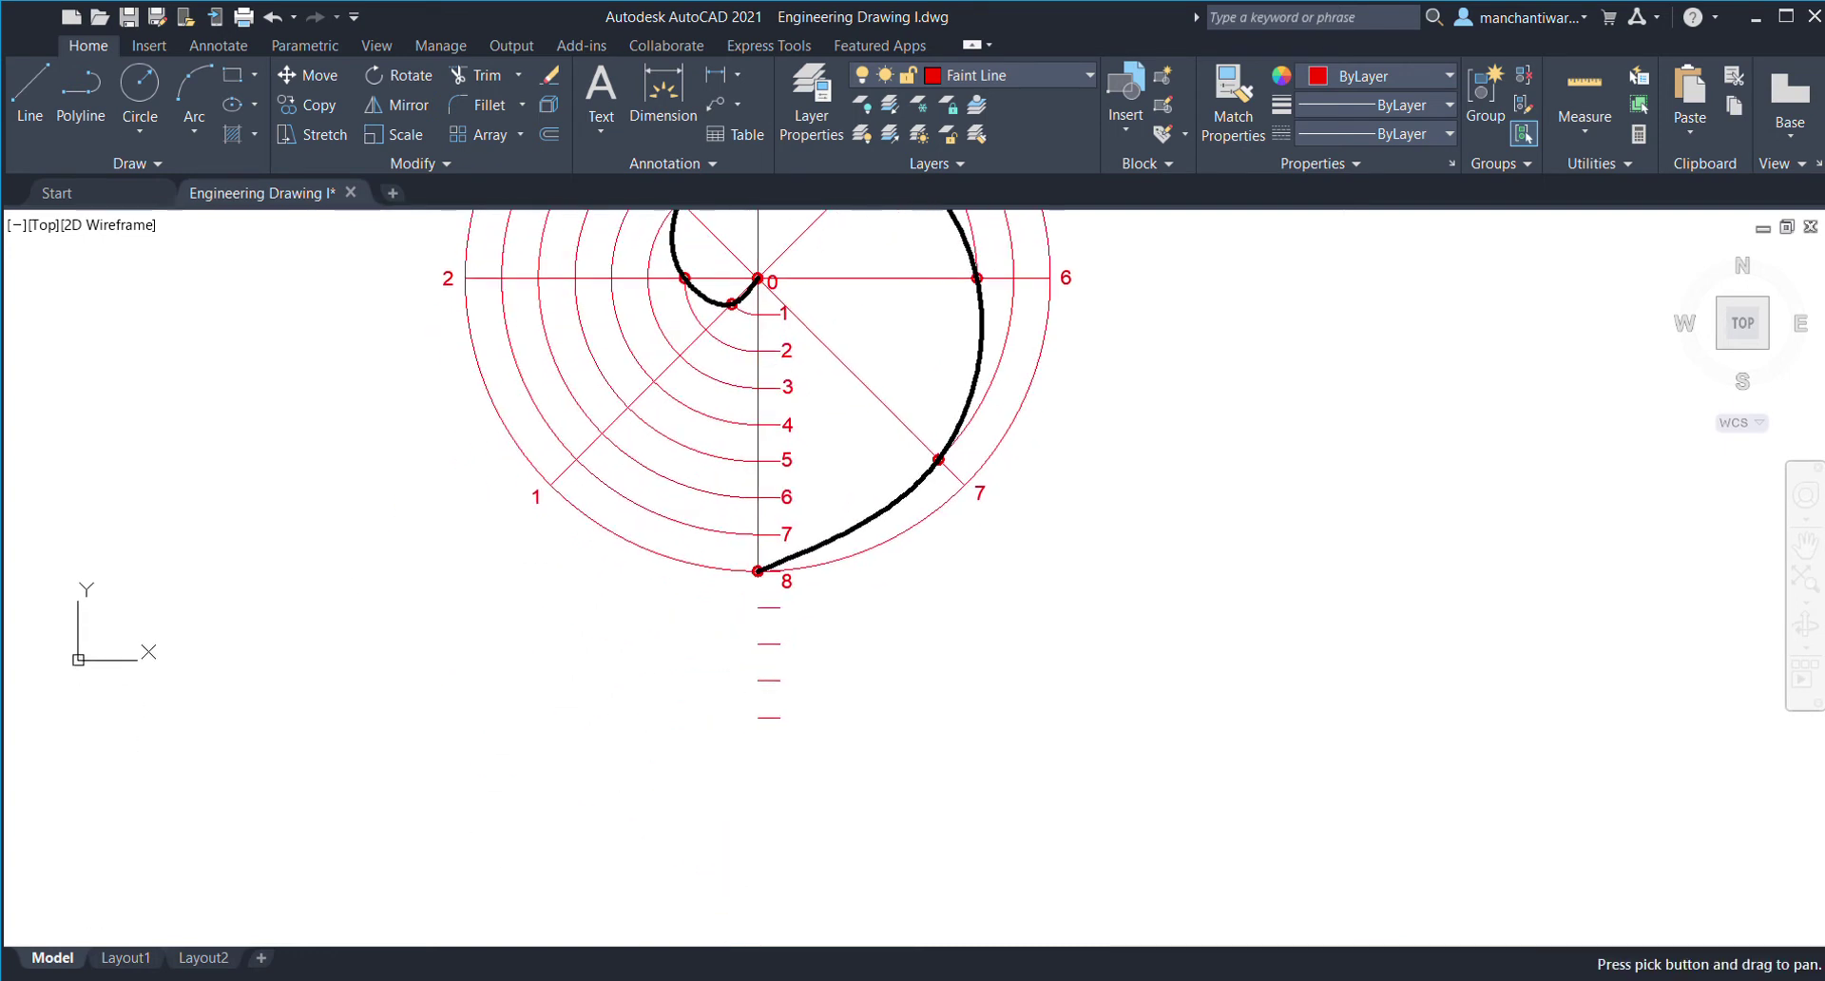
scroll(807, 590, "up", 2)
left_click(794, 572)
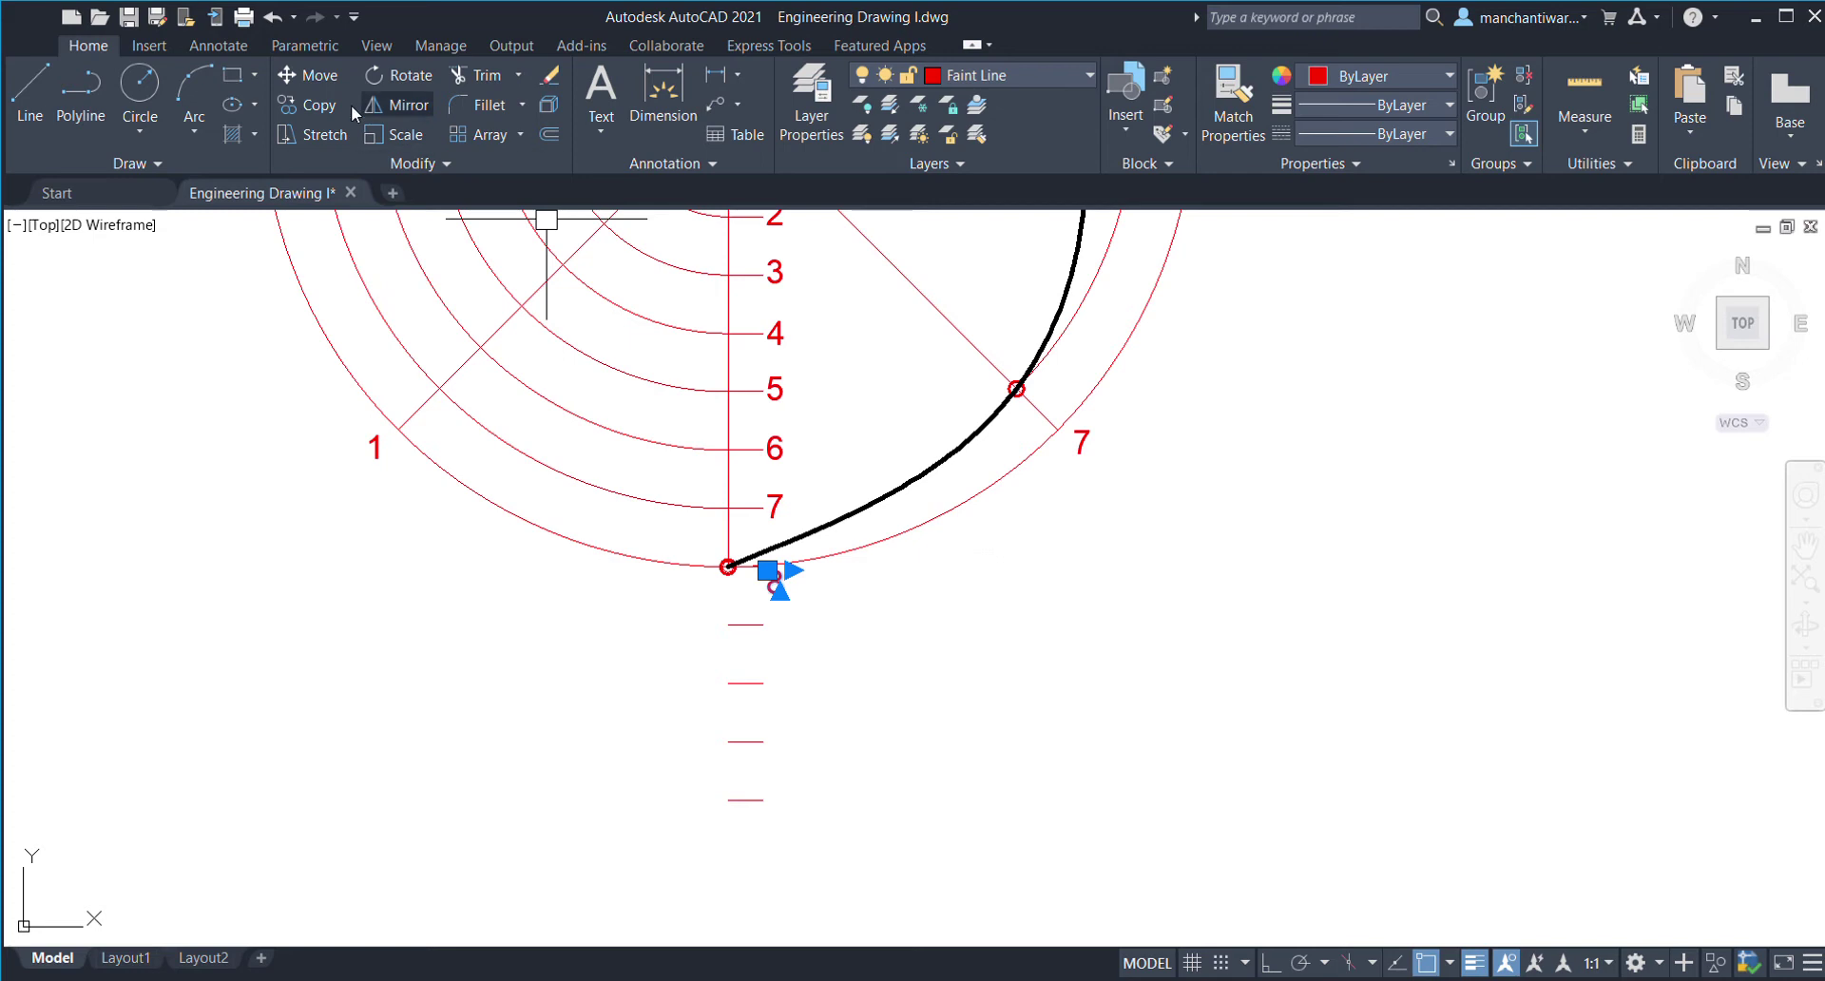
left_click(323, 100)
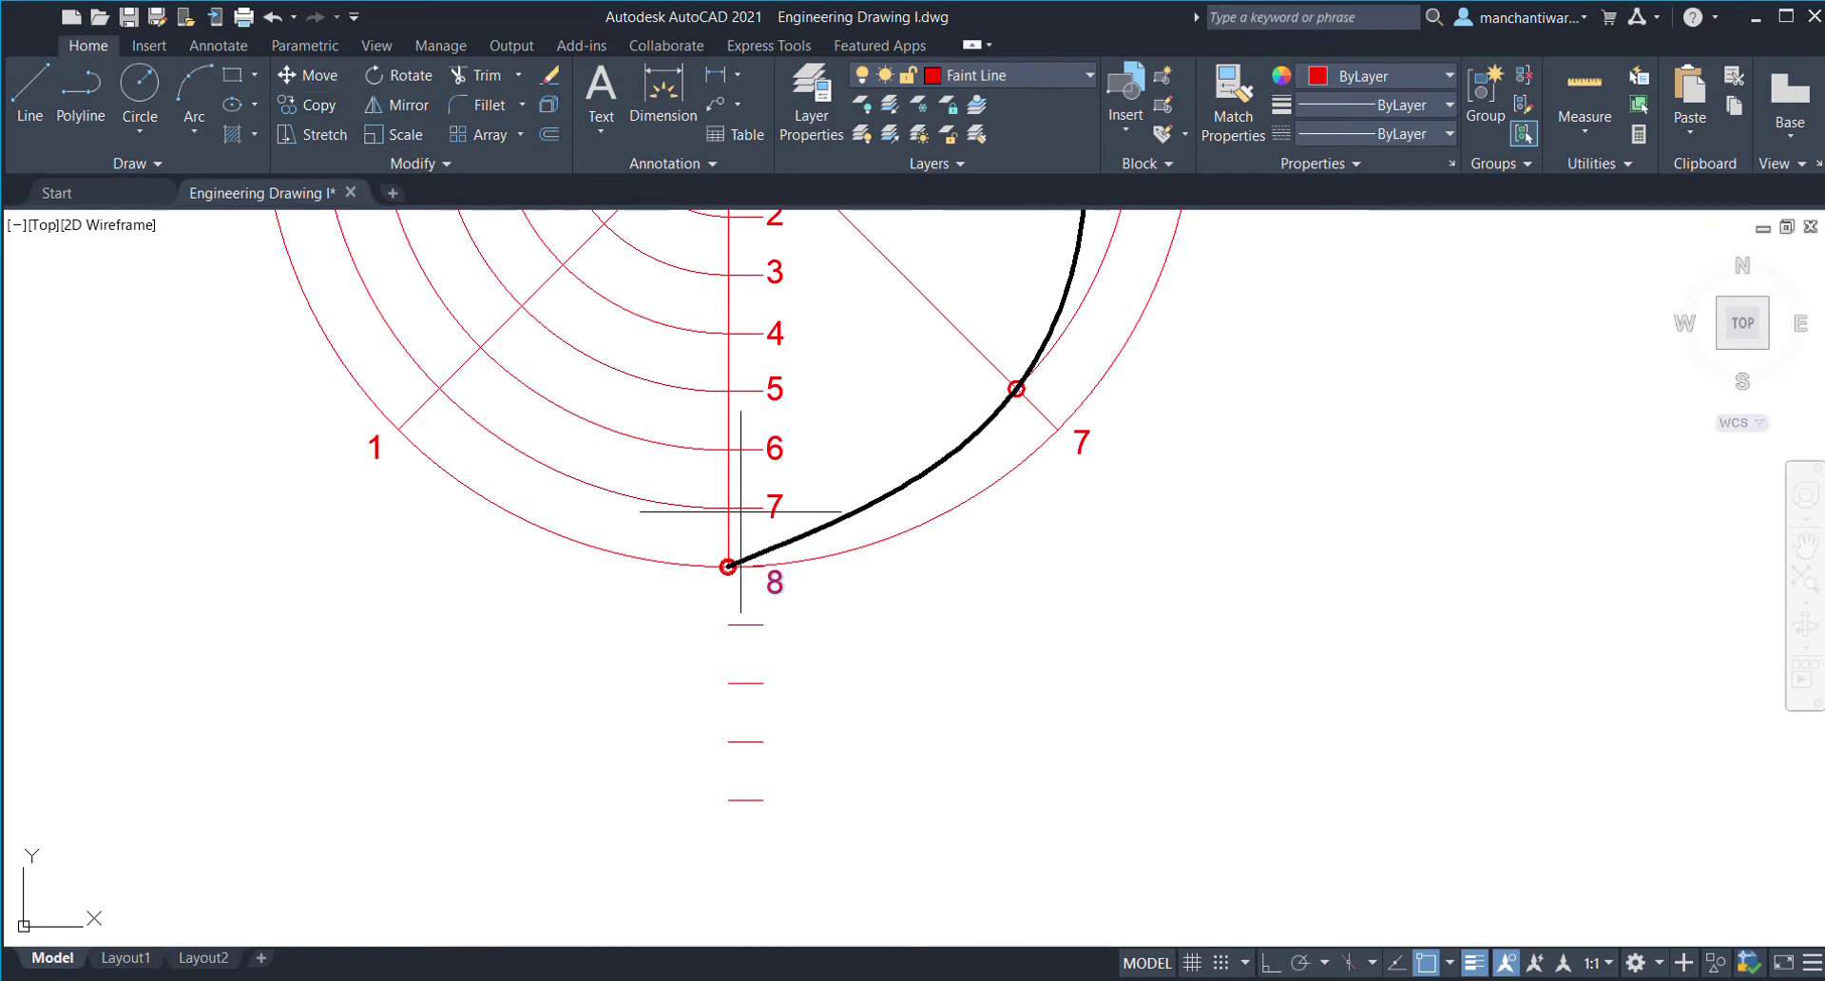
scroll(735, 566, "up", 5)
left_click(727, 567)
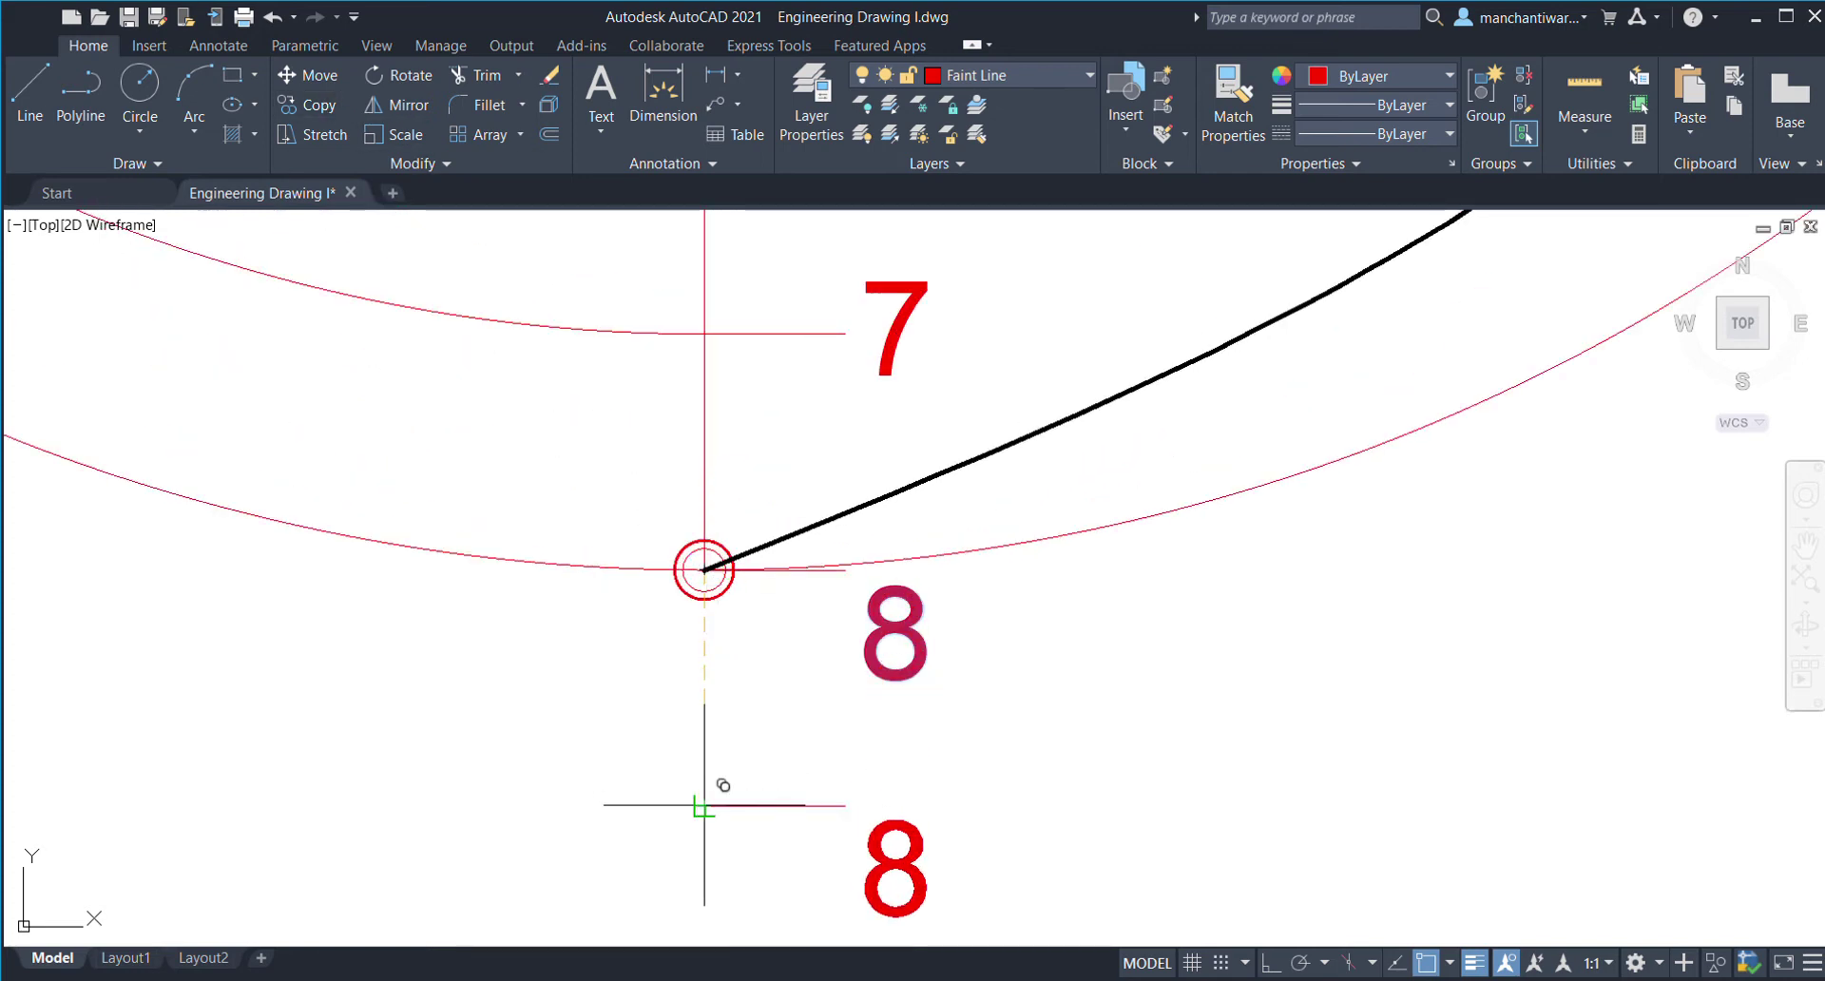
left_click(704, 805)
middle_click_drag(704, 803, 796, 390)
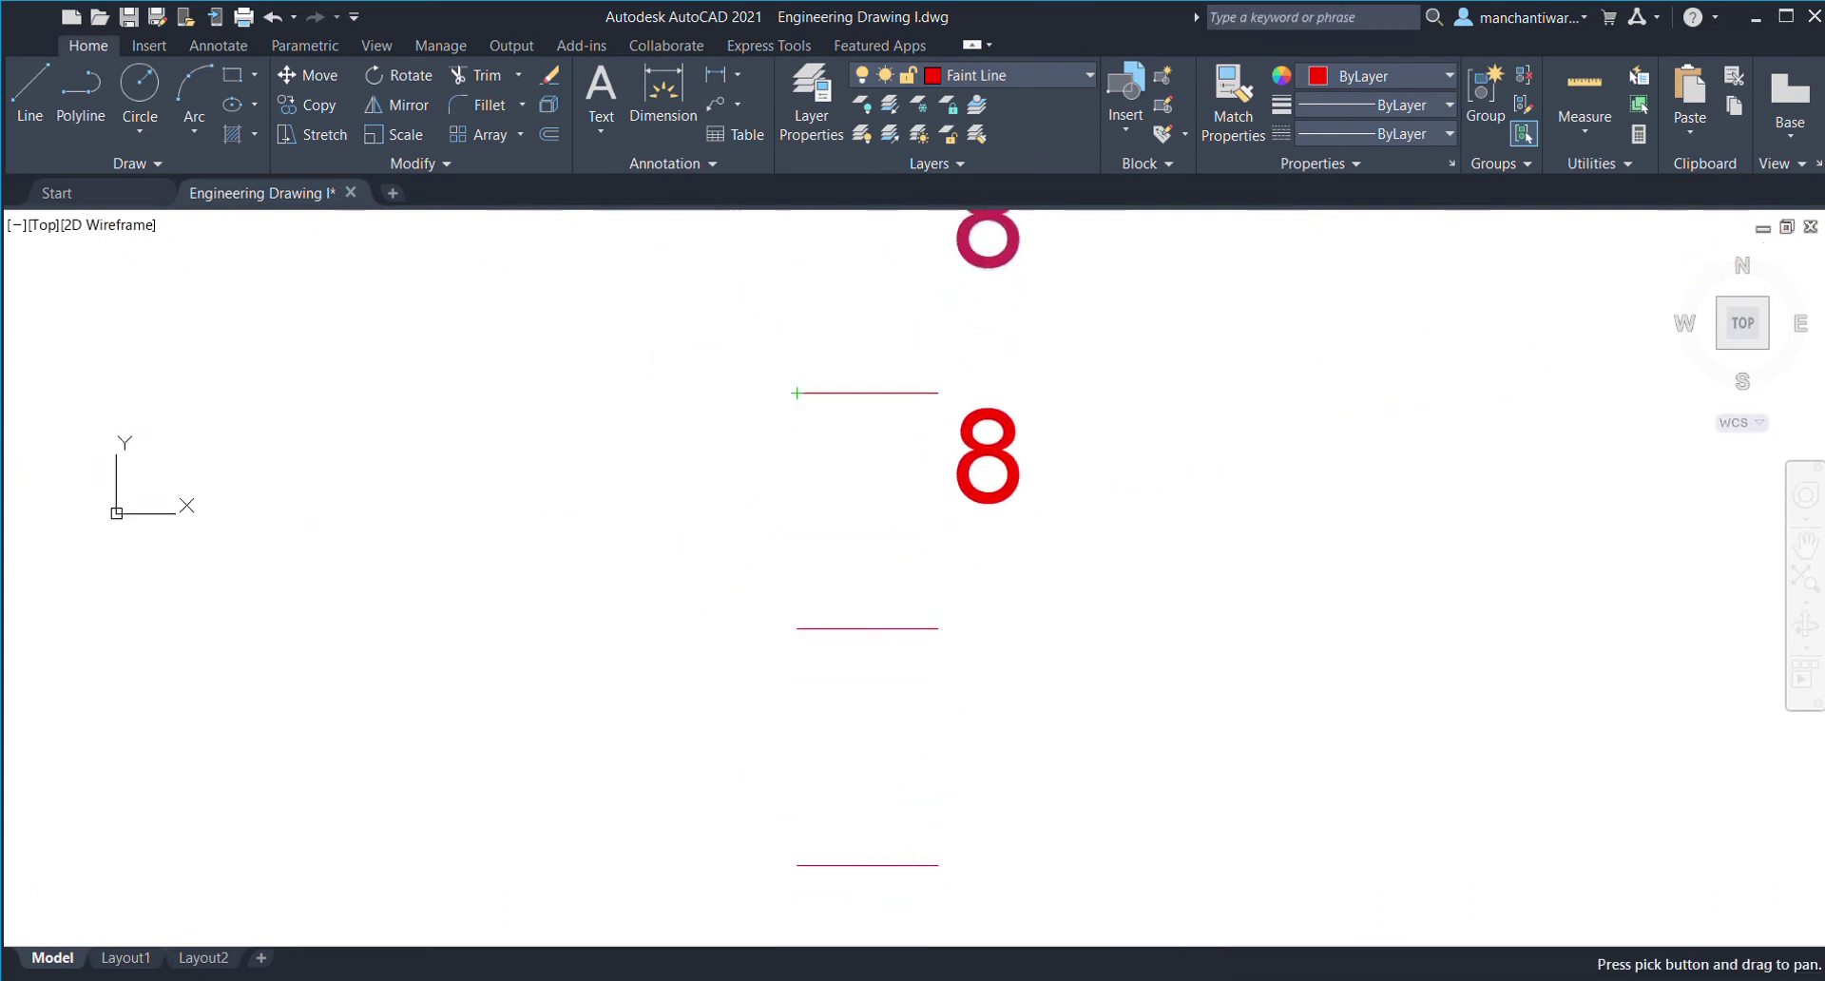
left_click(795, 629)
middle_click_drag(806, 660, 843, 489)
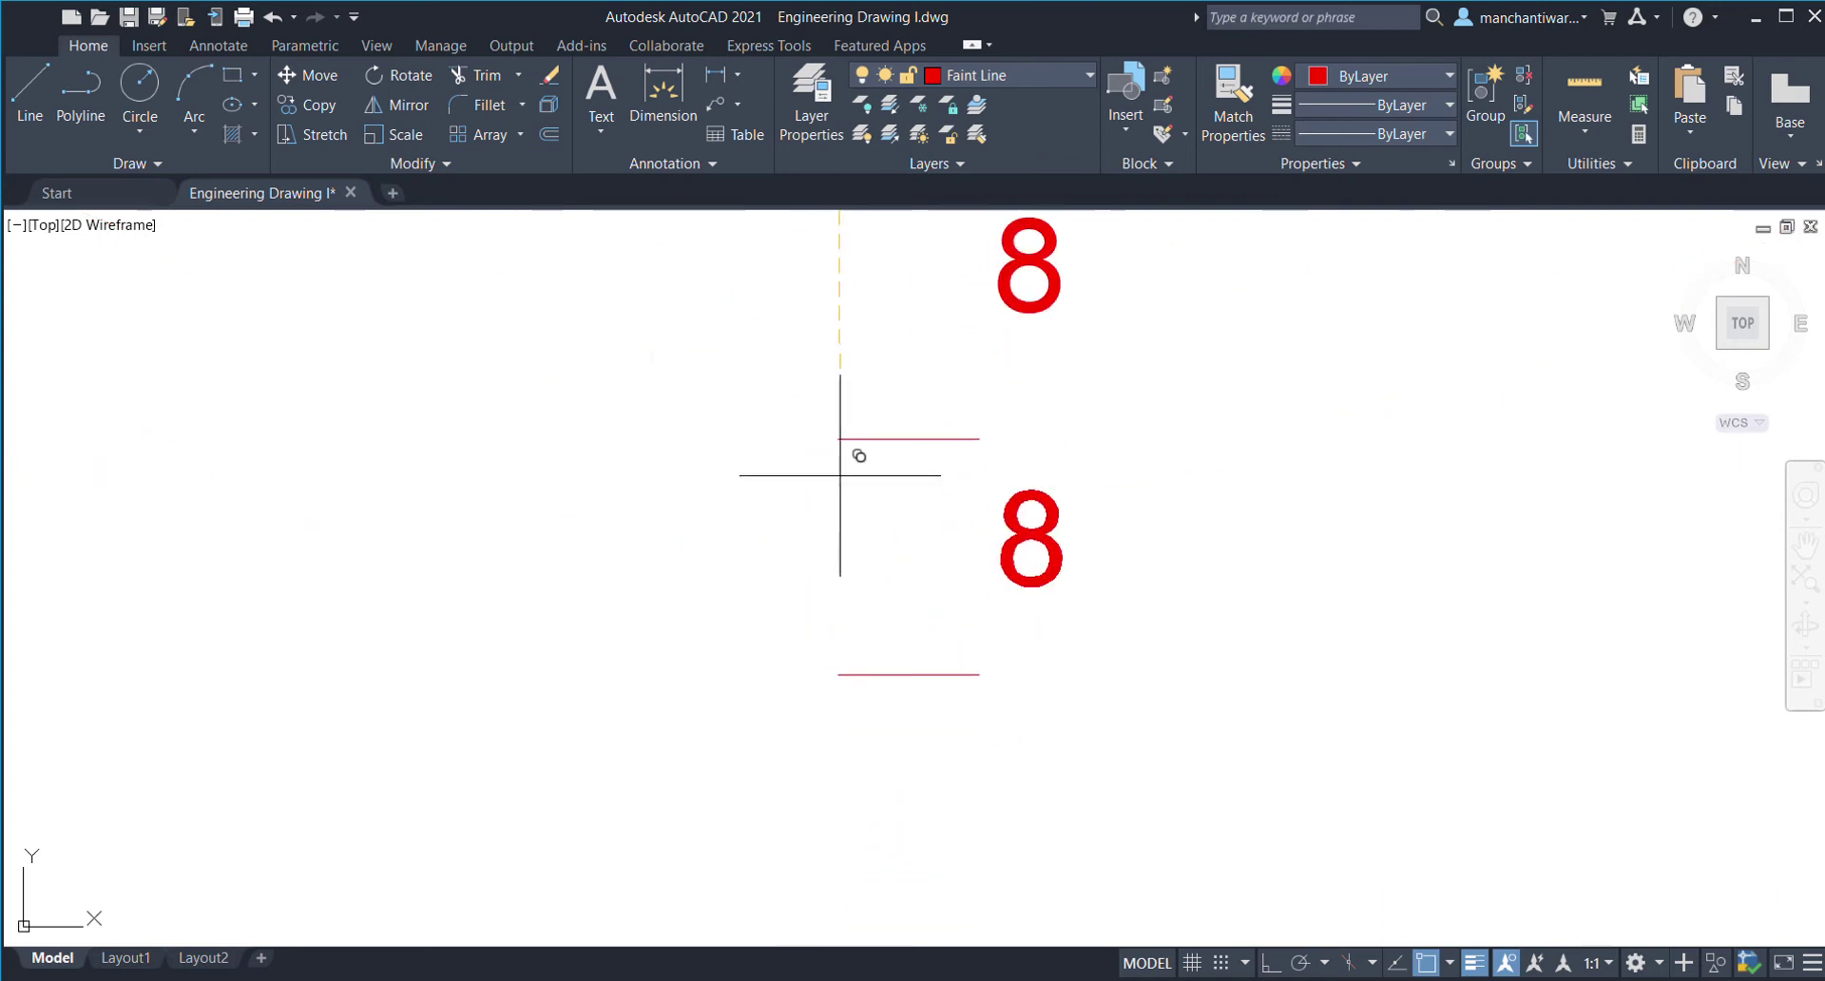
left_click(837, 438)
left_click(837, 674)
middle_click_drag(1193, 759, 1056, 733)
scroll(994, 579, "down", 3)
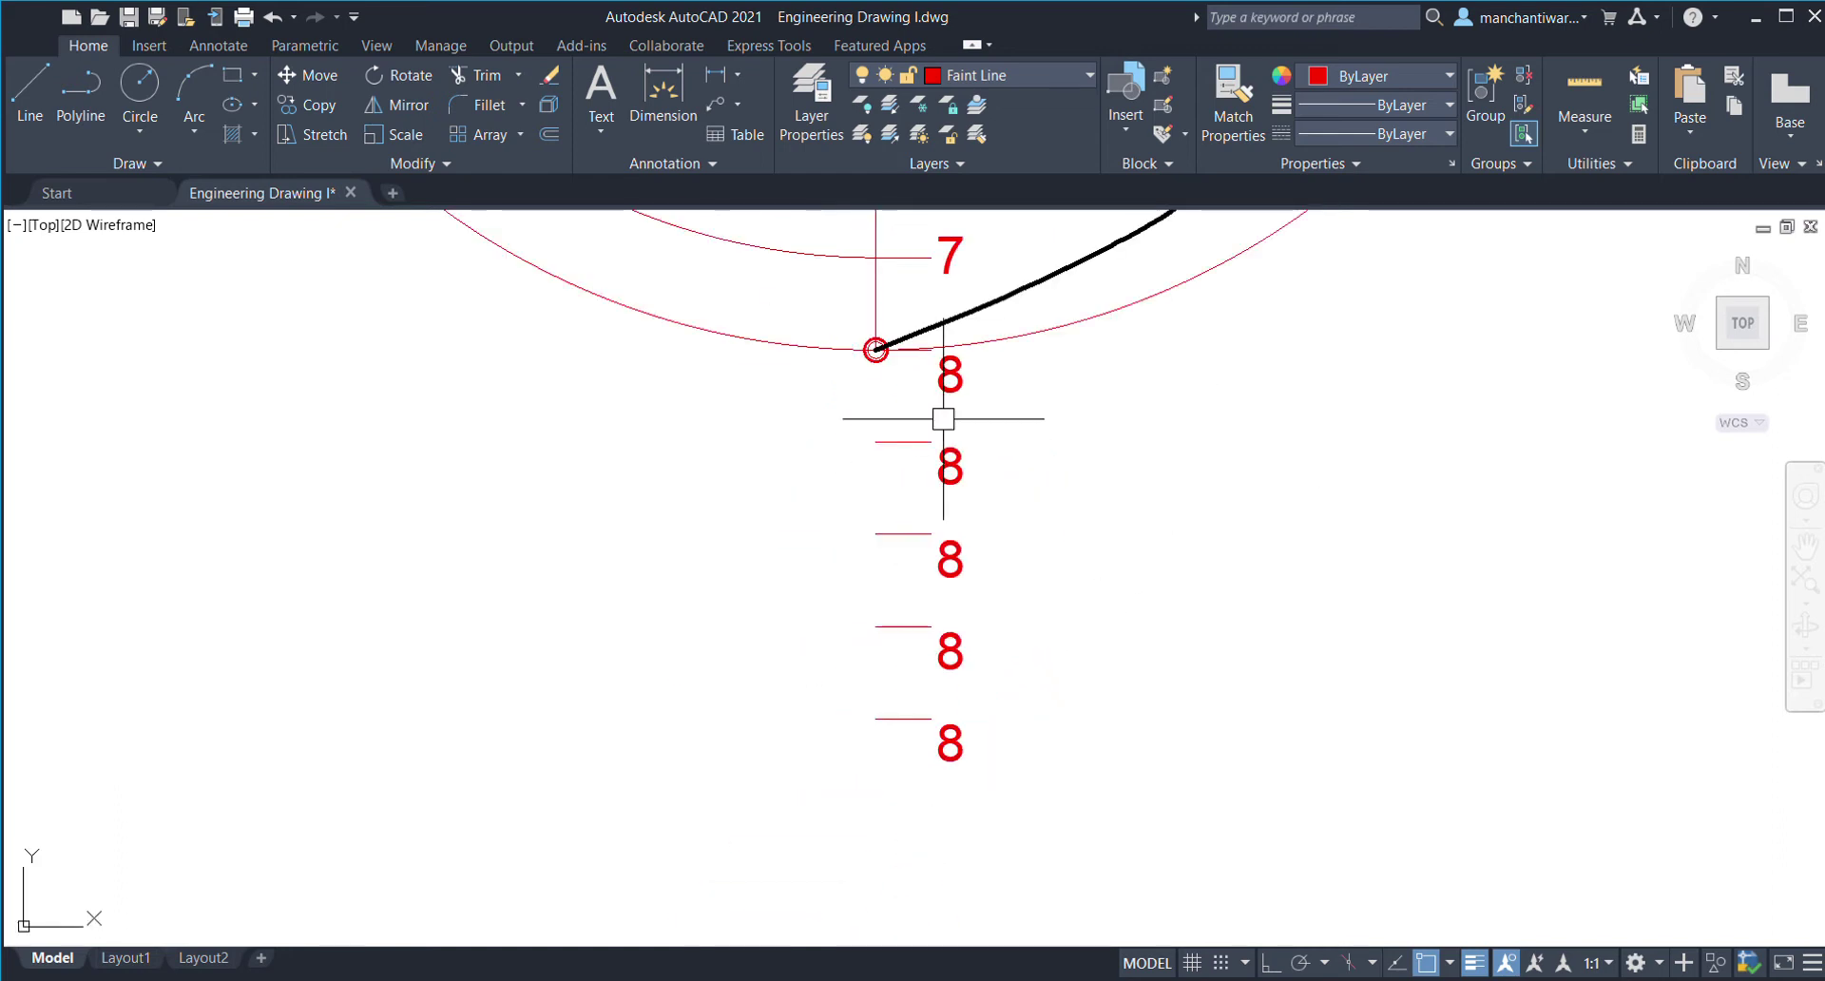
- Renumber the first two copied labels below point 8 as 9 and 10
double_click(949, 471)
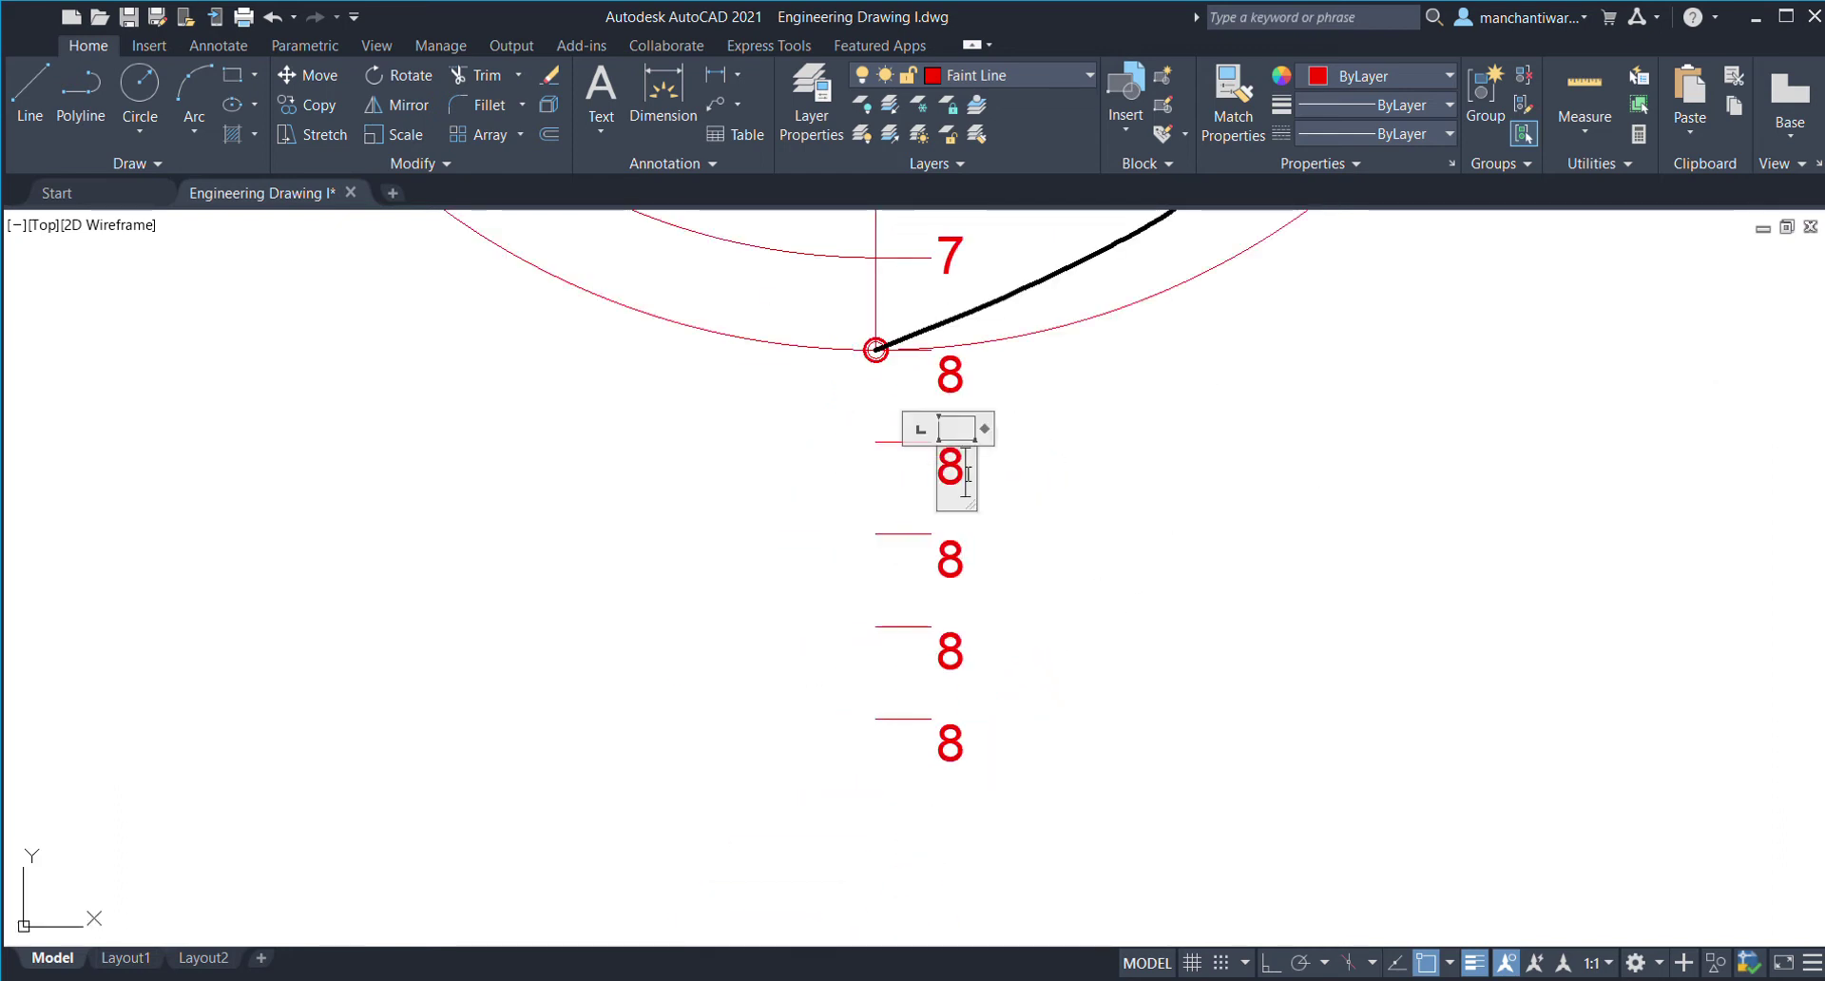
type("9")
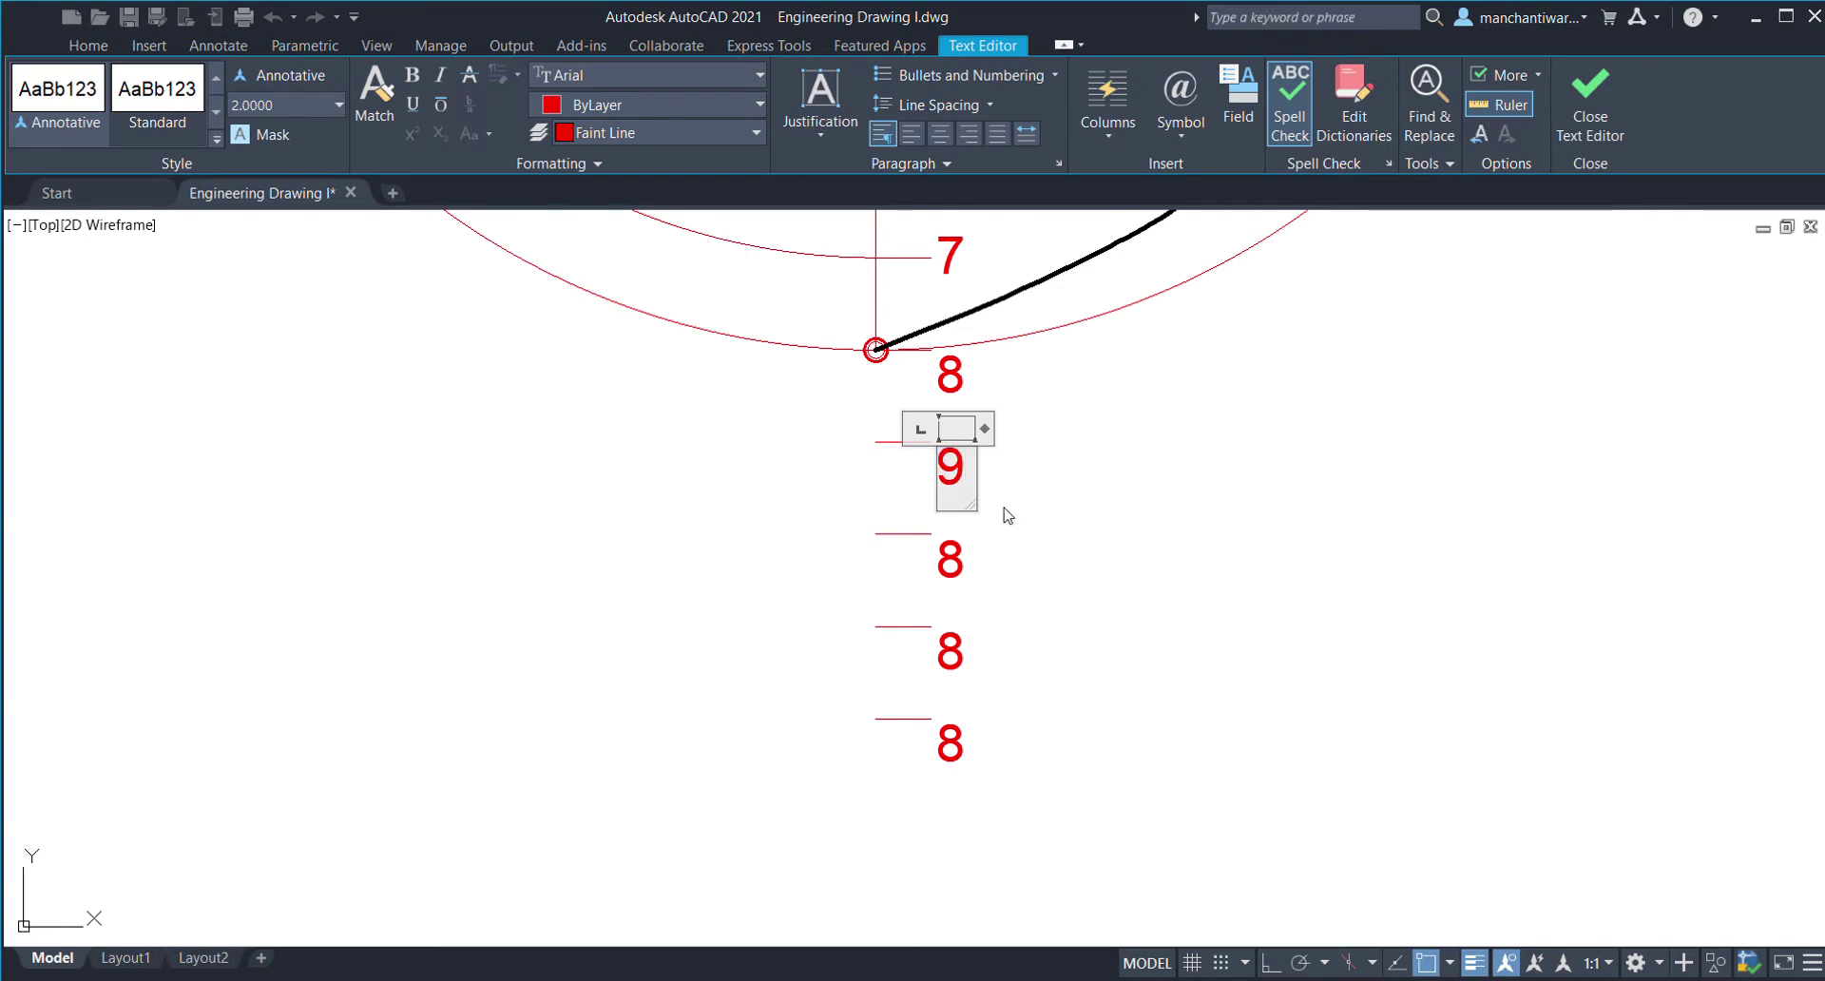
left_click(1006, 513)
left_click(946, 560)
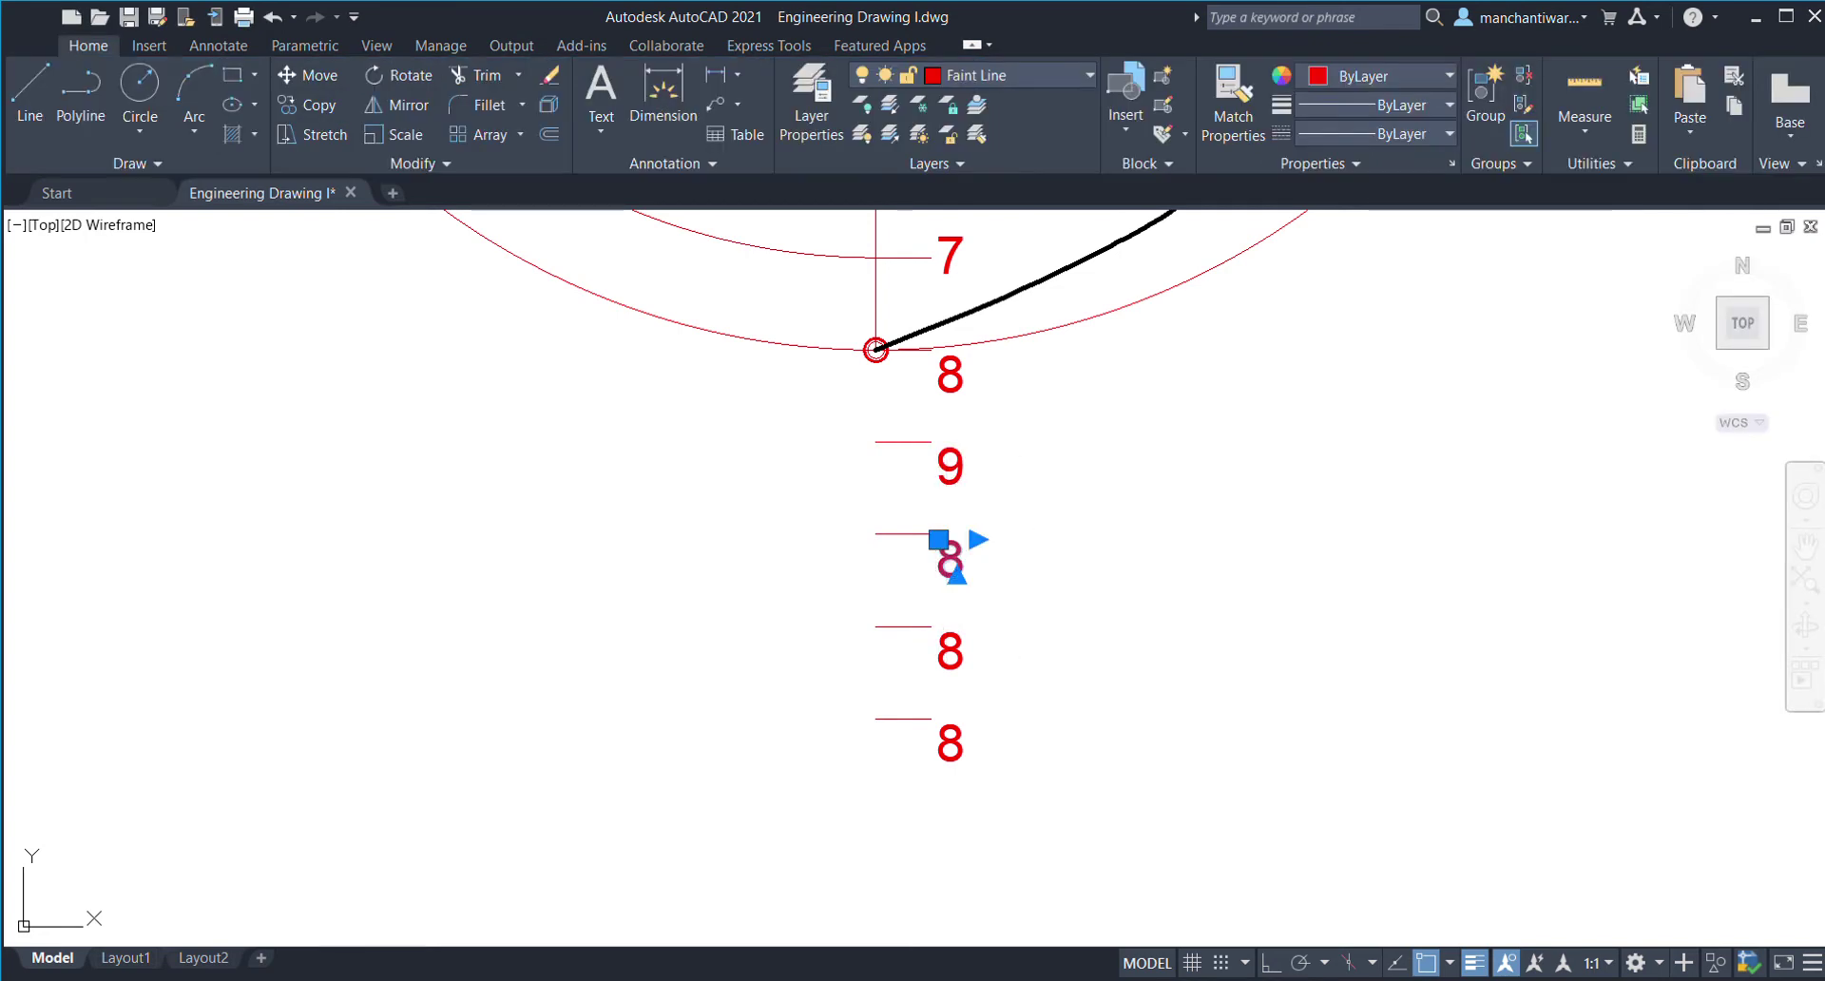
double_click(949, 563)
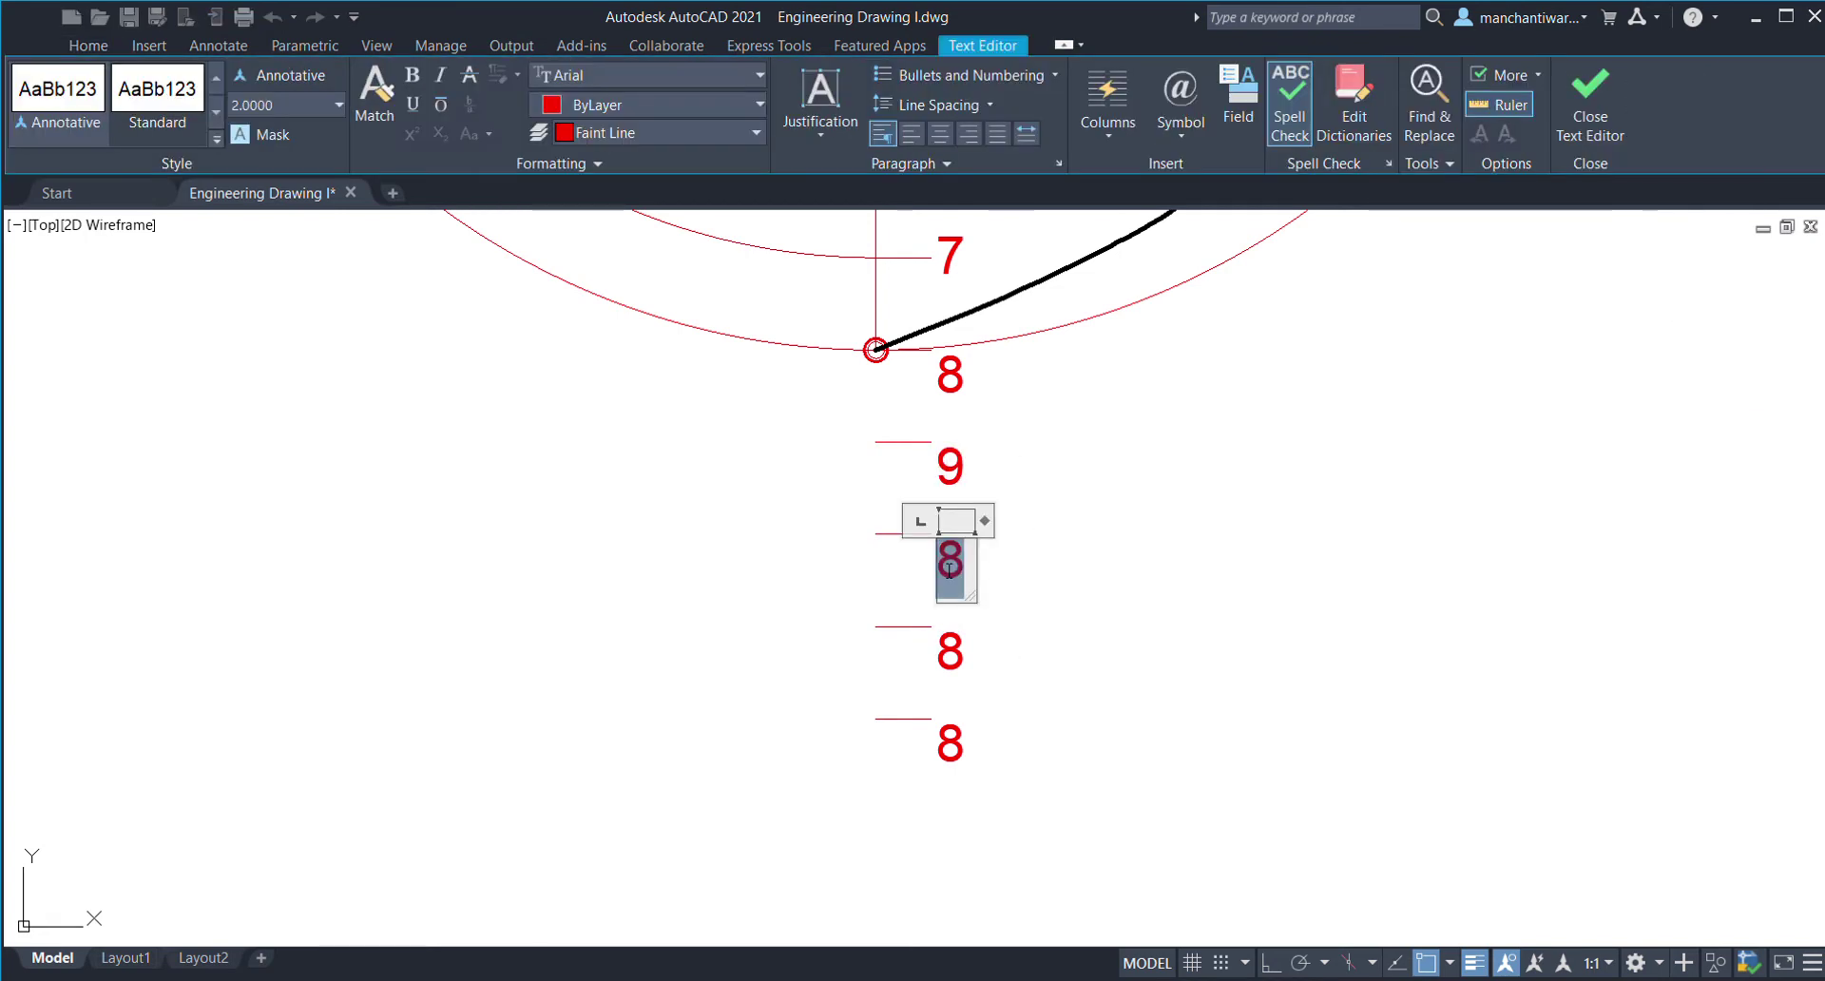
type("10")
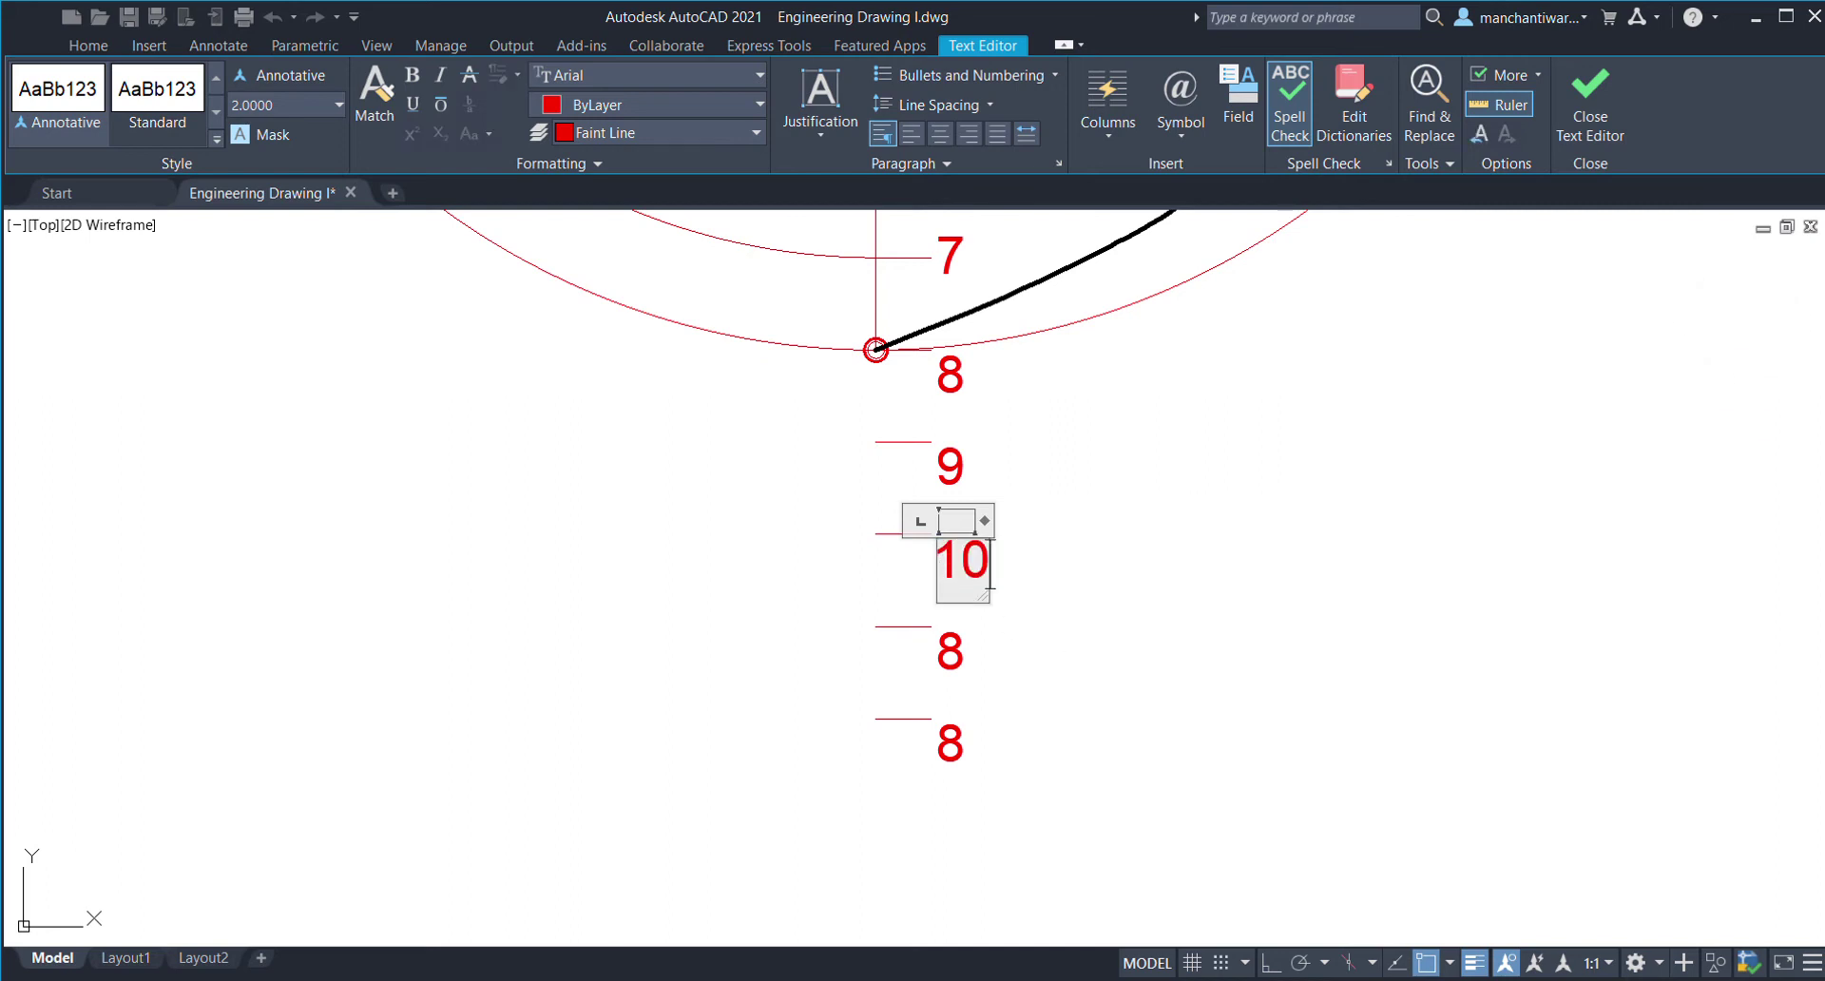
left_click(1051, 643)
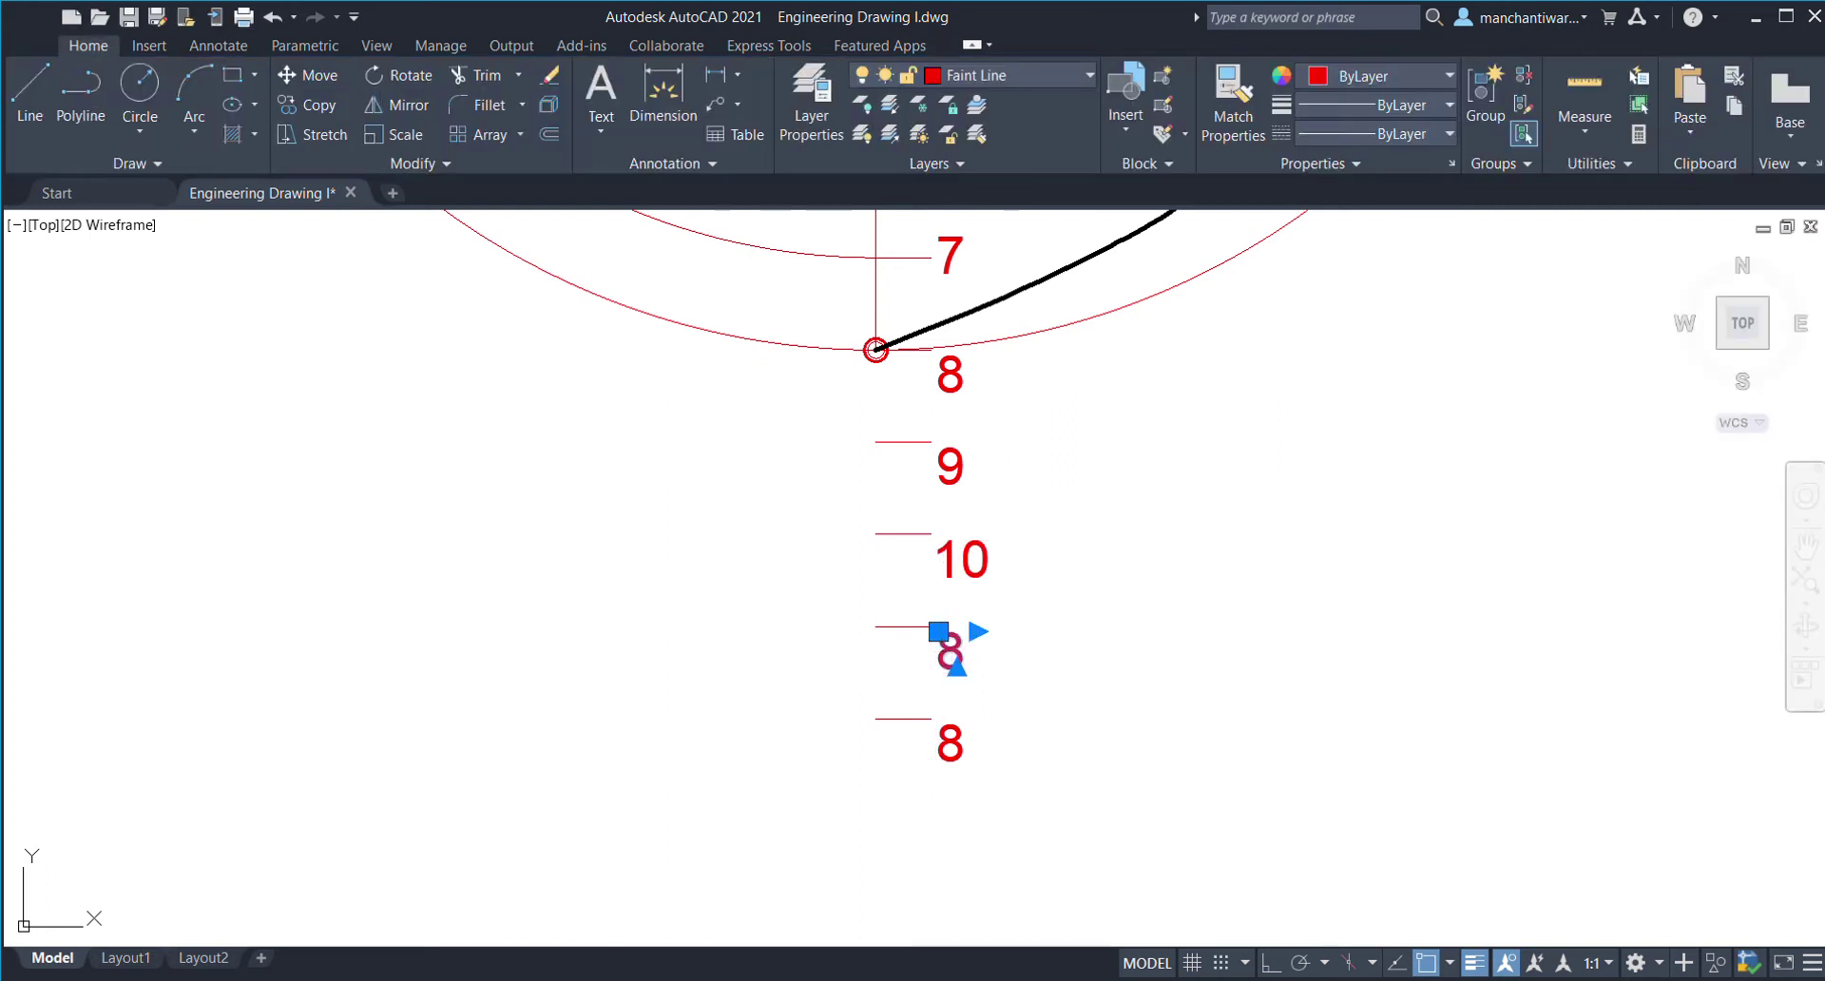
- Renumber the two lowest copied labels as 11 and 12
double_click(951, 654)
type("11")
left_click(1056, 683)
left_click(957, 761)
double_click(950, 751)
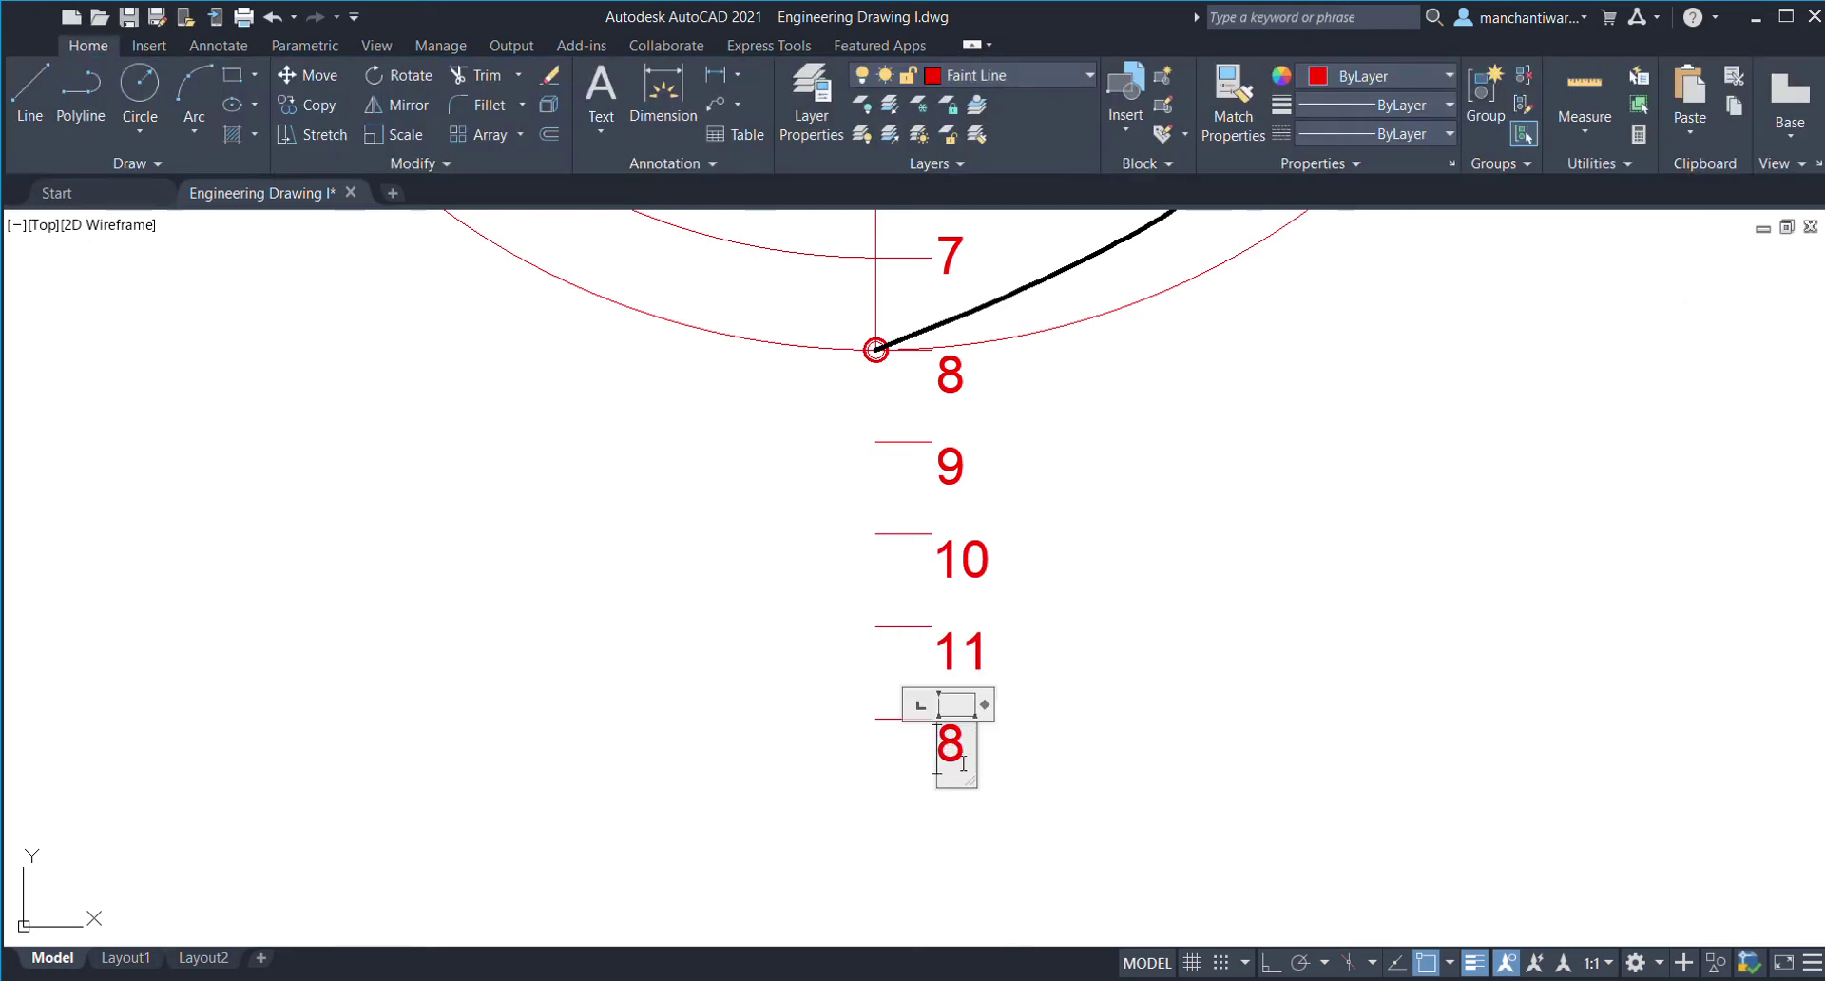
type("2")
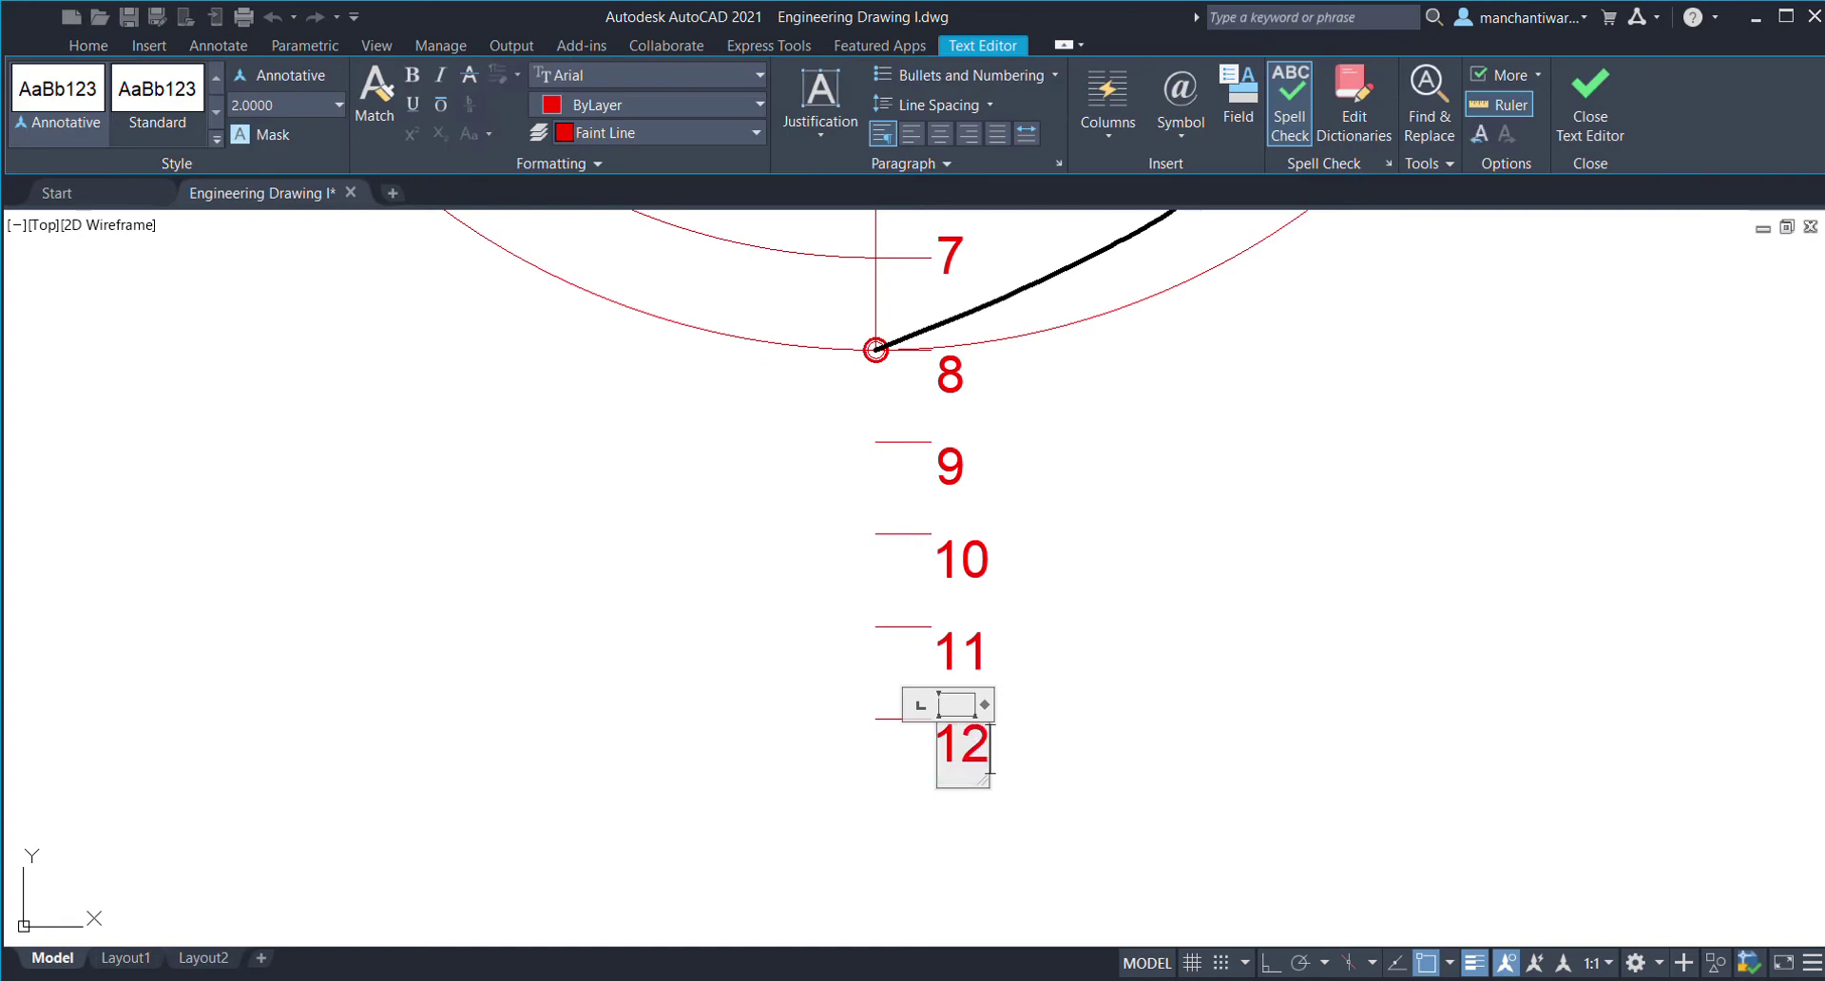
left_click(1134, 702)
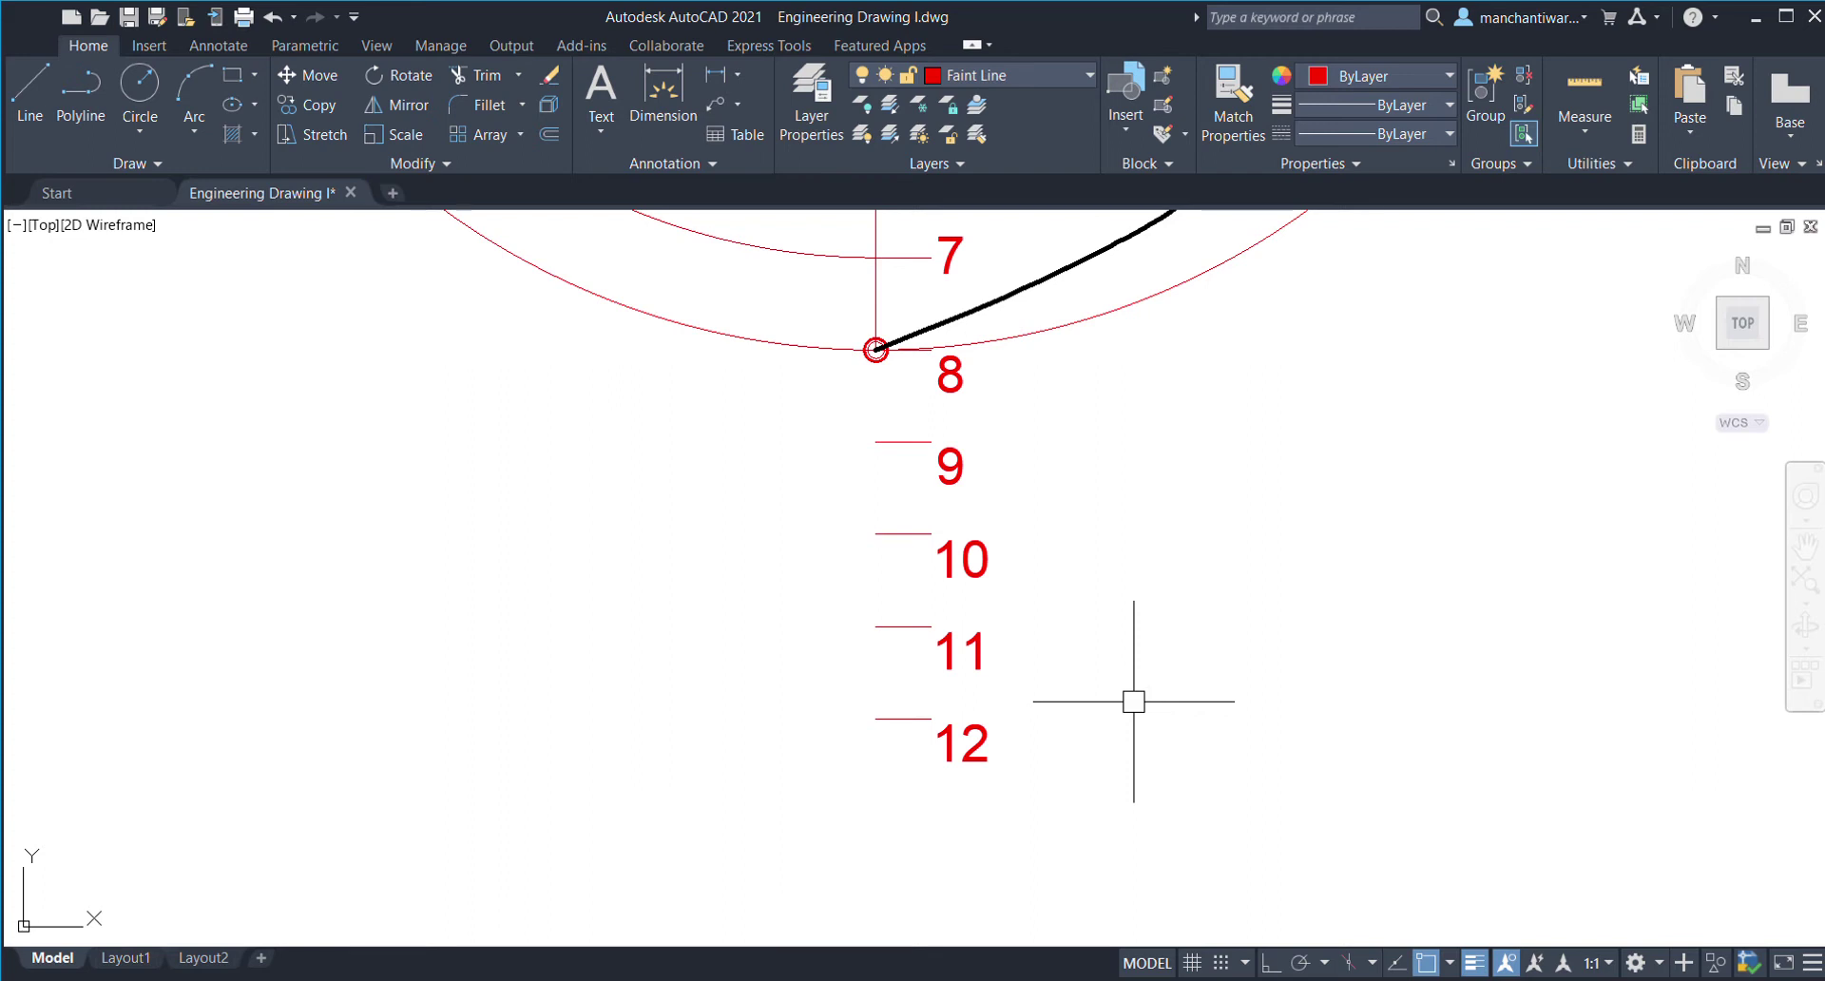
scroll(1410, 411, "down", 4)
middle_click_drag(1223, 555, 1222, 746)
middle_click_drag(1336, 395, 969, 728)
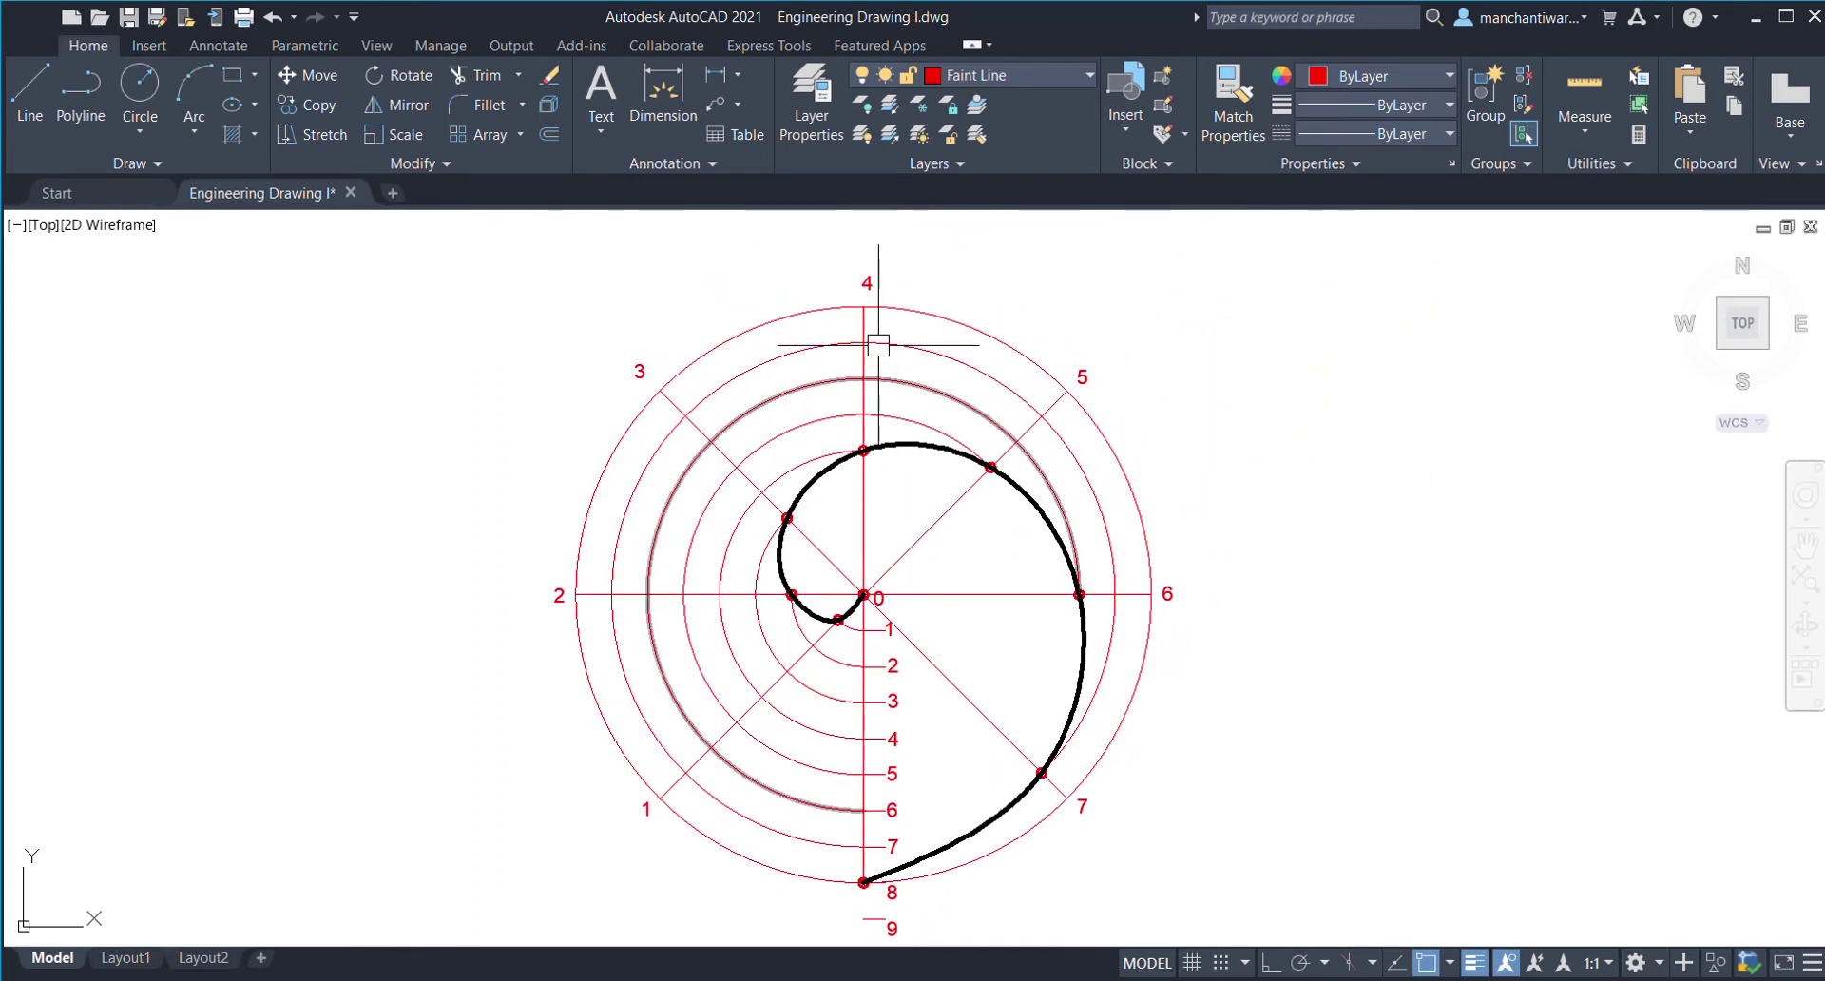
left_click(865, 313)
middle_click_drag(1372, 460, 1255, 469)
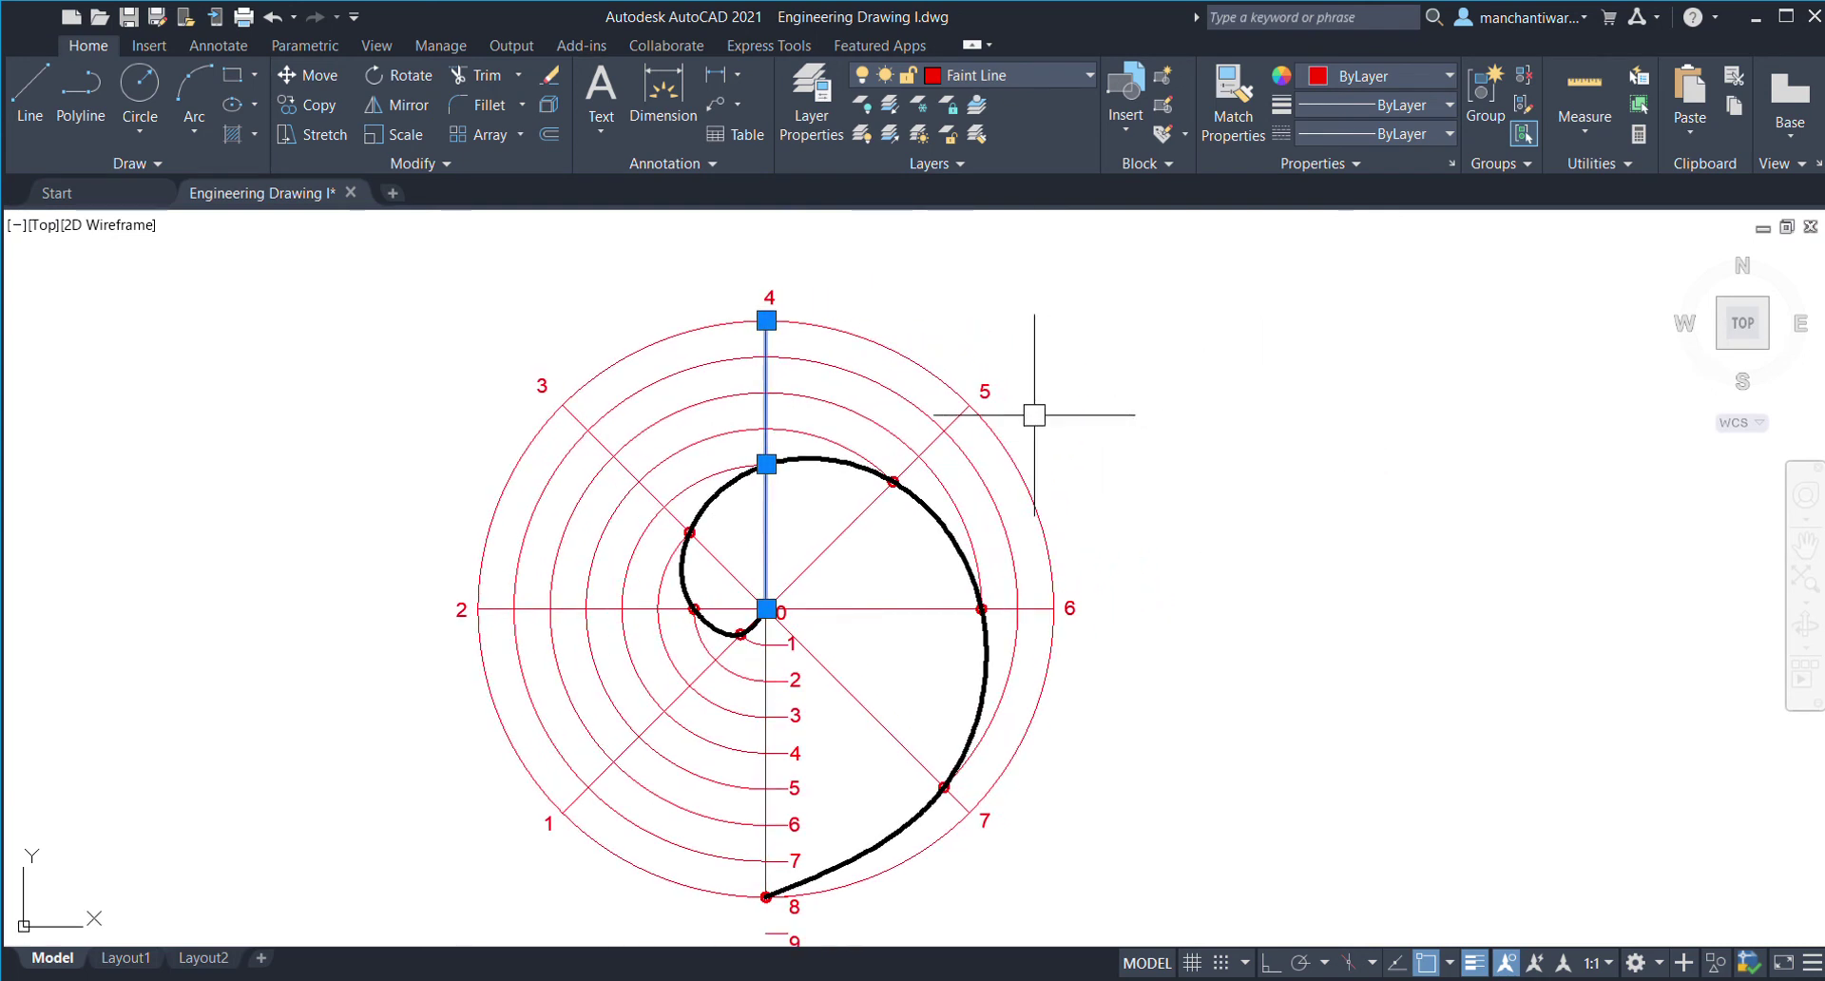
key("Escape")
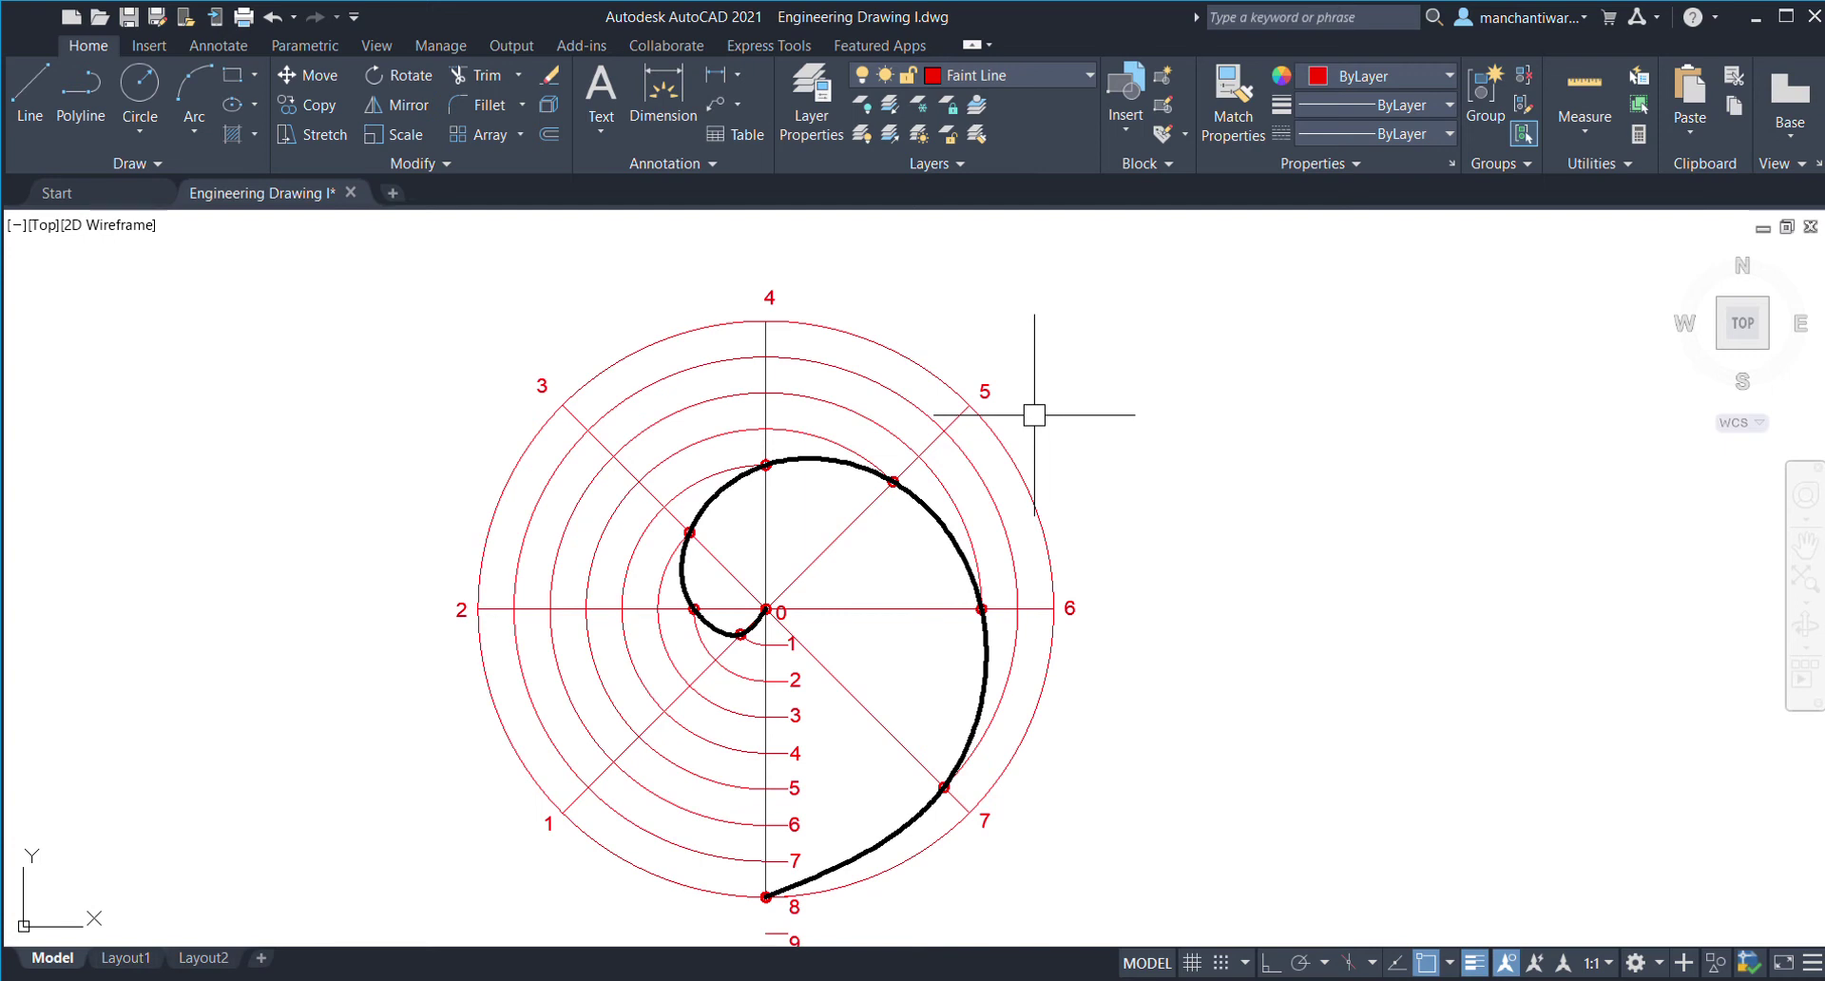
- Draw a circle centred on point 0 that passes through the division 12 tick mark
middle_click_drag(1185, 607, 1252, 367)
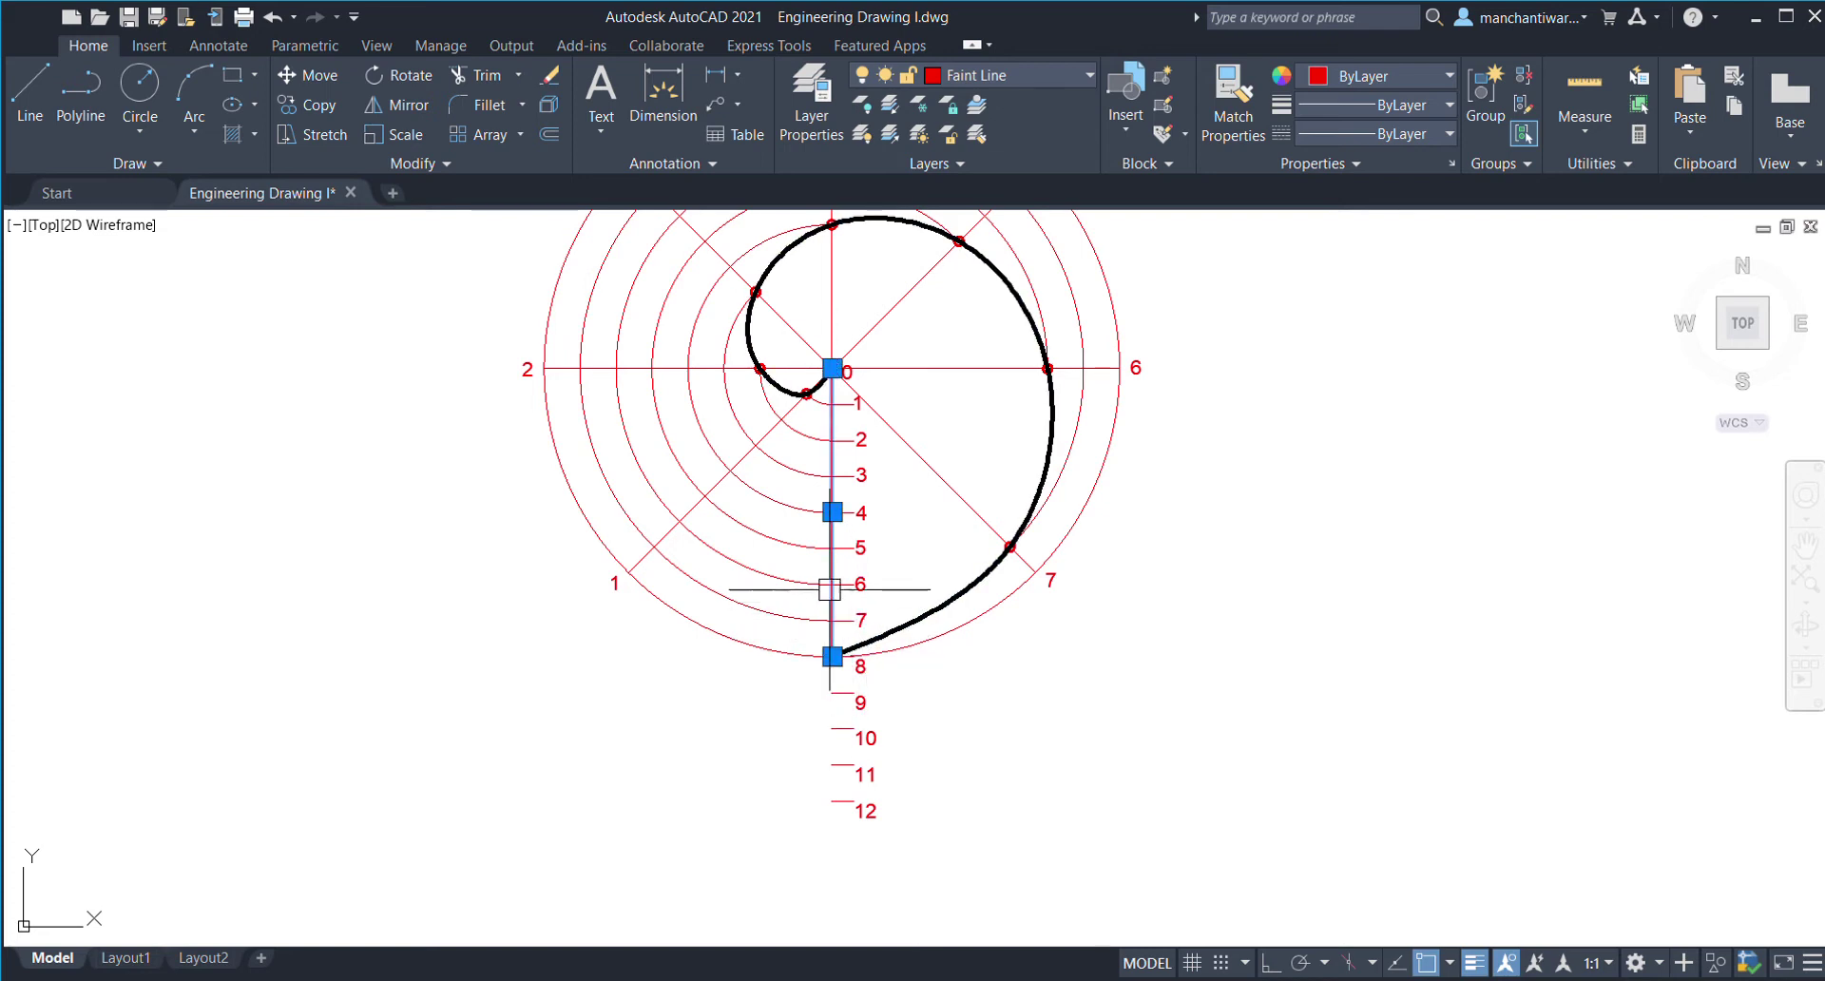
middle_click_drag(1011, 765, 1012, 751)
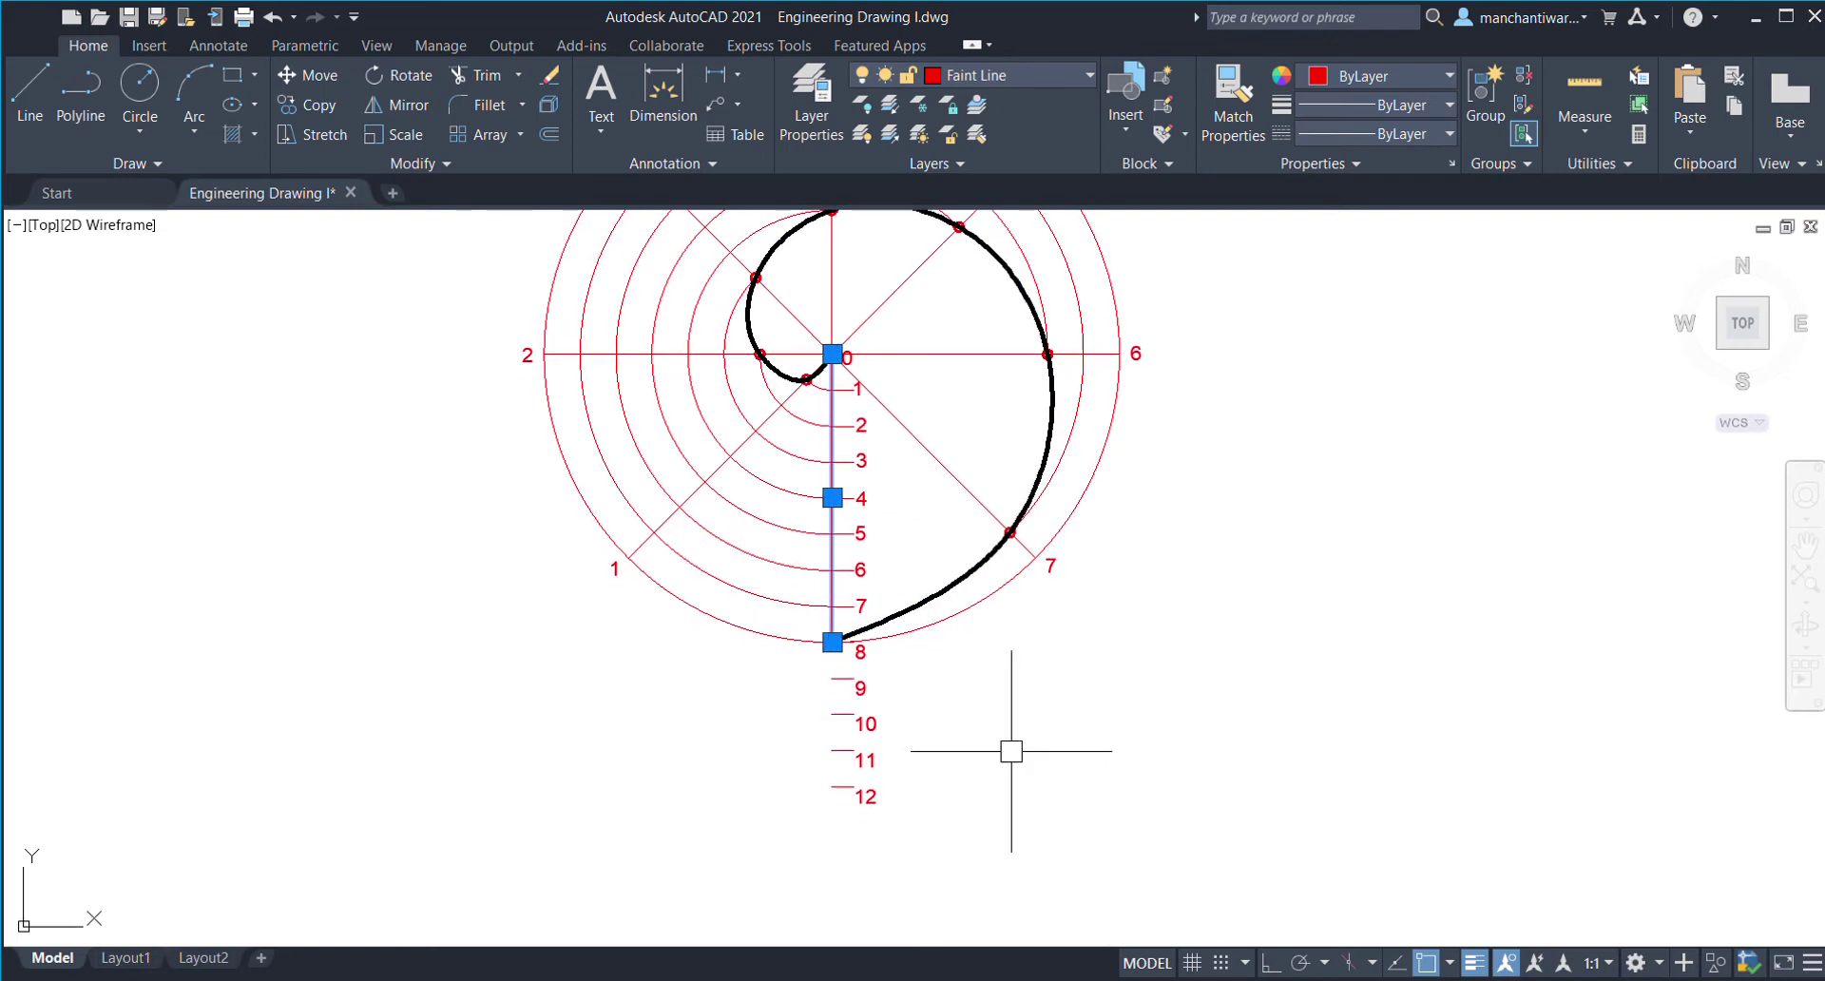
key("Escape")
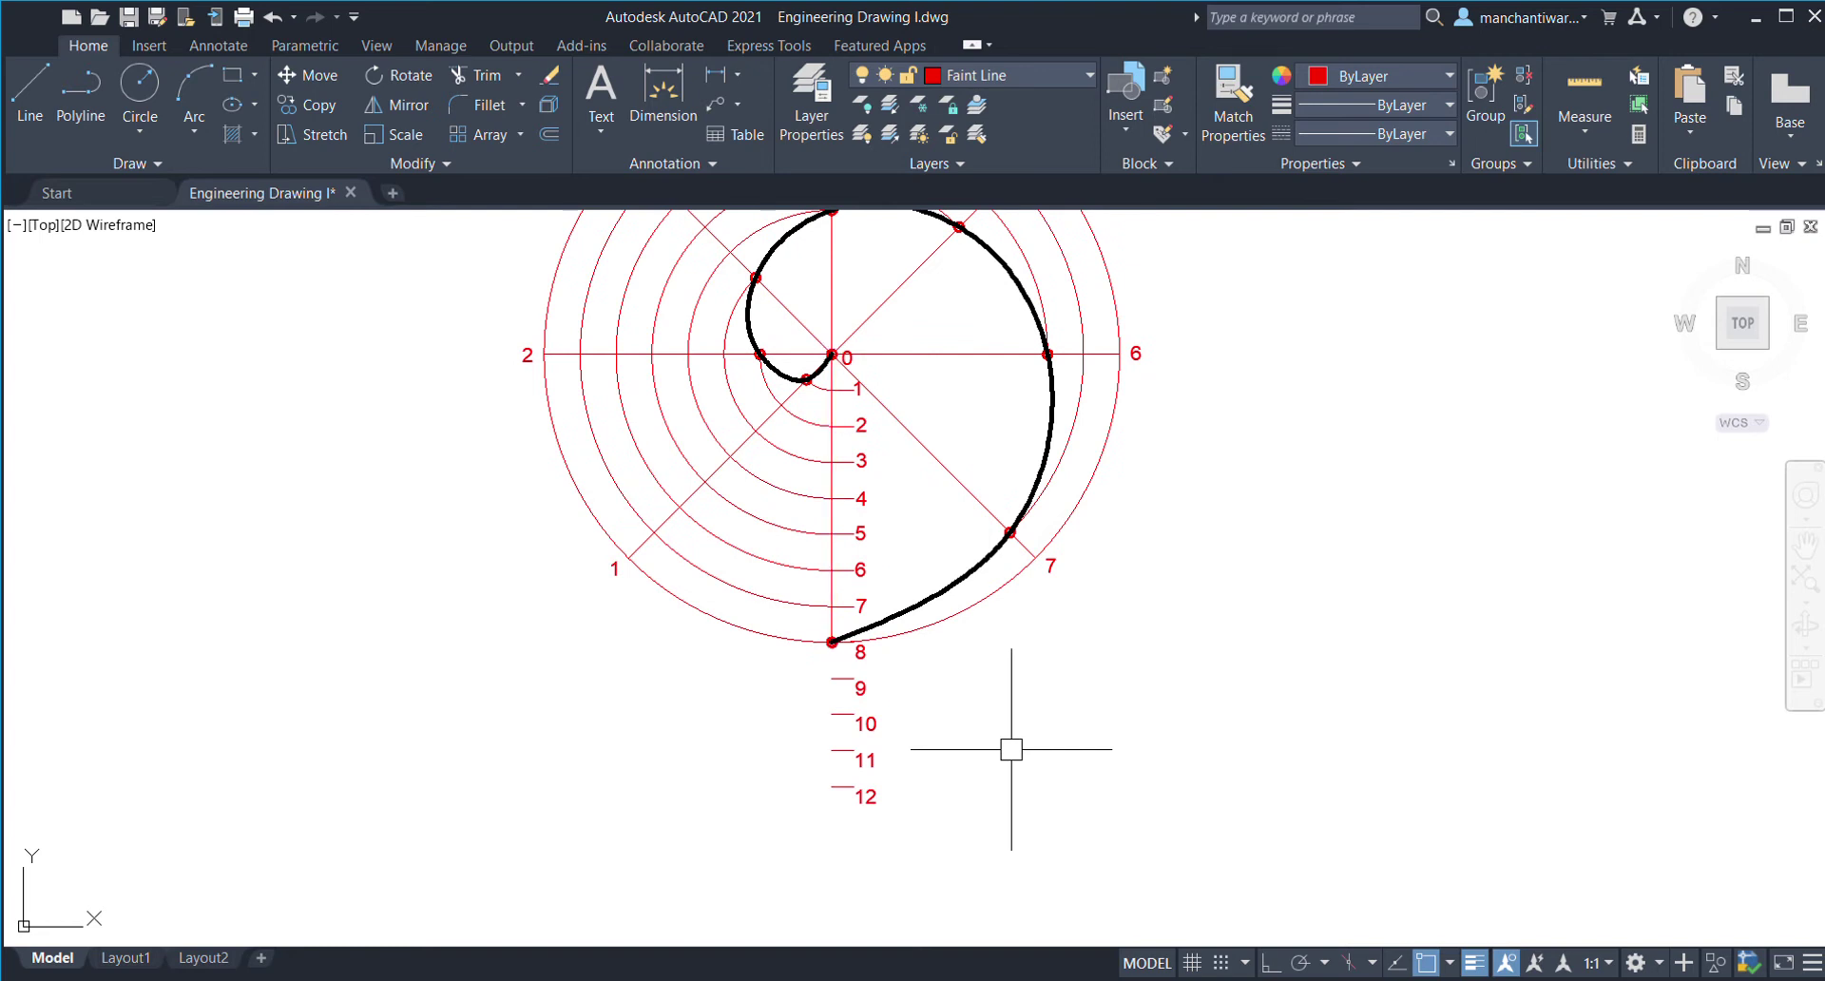
scroll(974, 685, "up", 2)
middle_click_drag(970, 685, 948, 769)
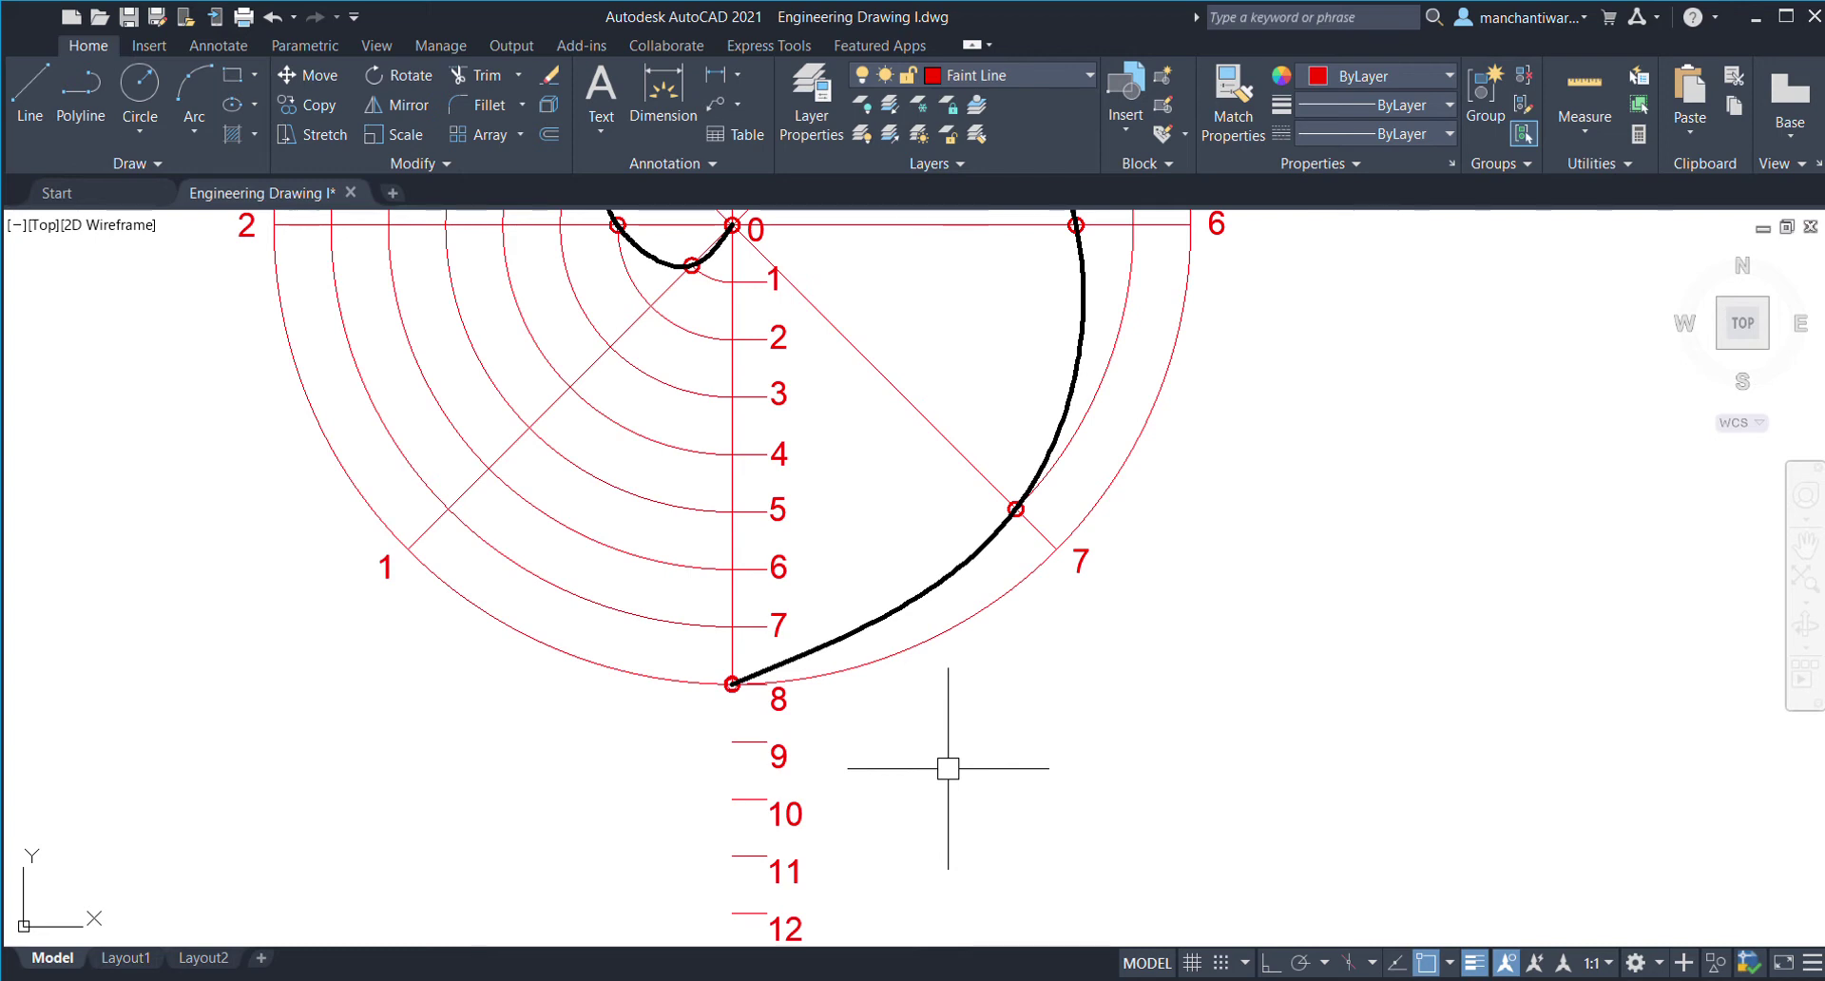
scroll(1008, 642, "down", 2)
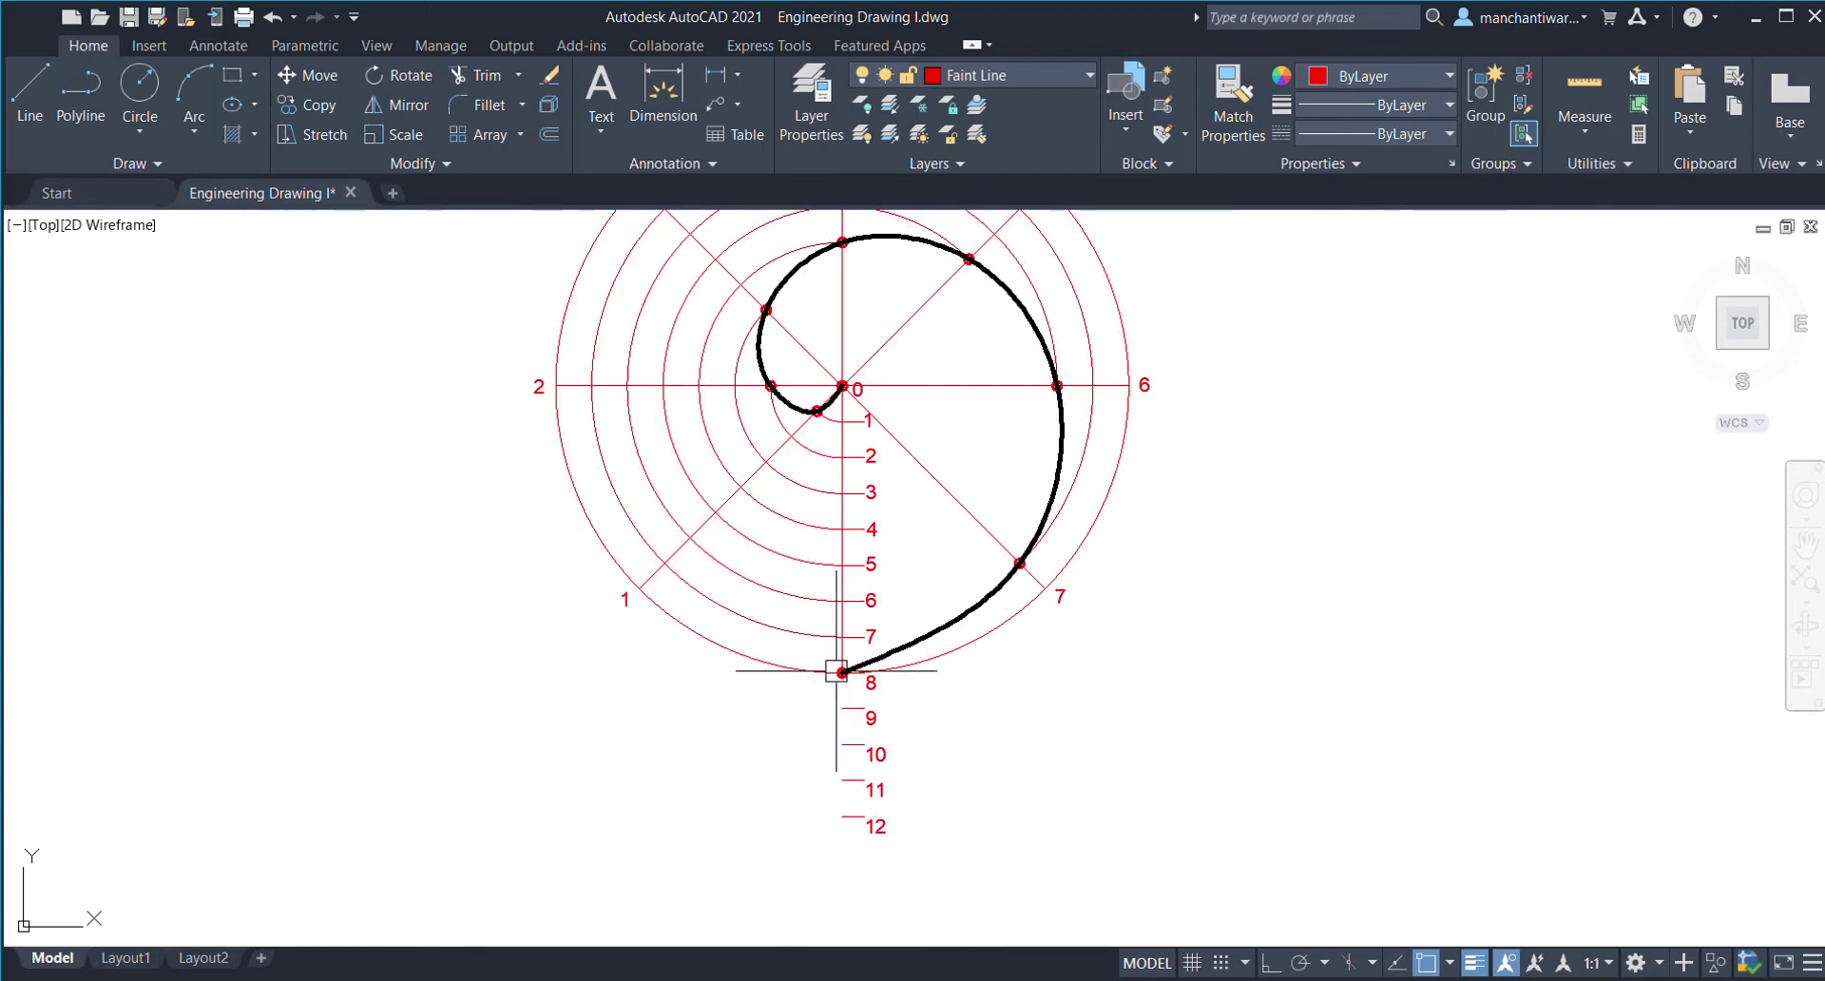
left_click(186, 90)
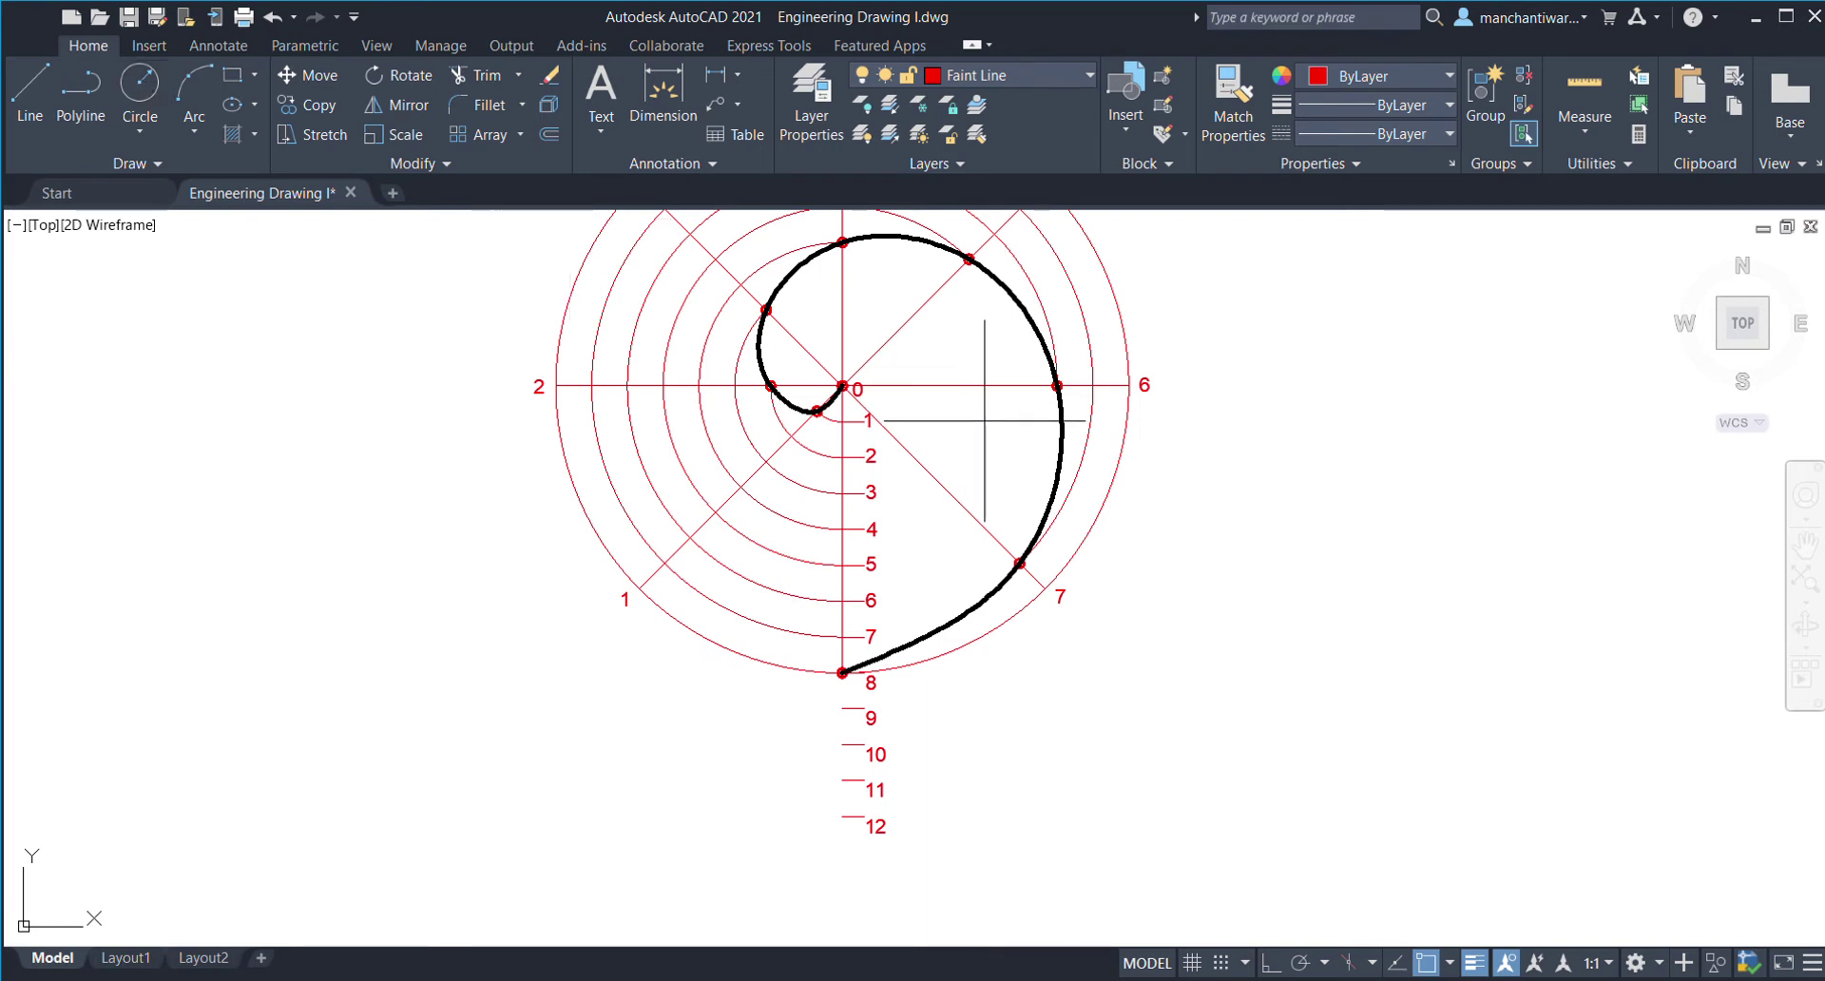
scroll(842, 386, "up", 8)
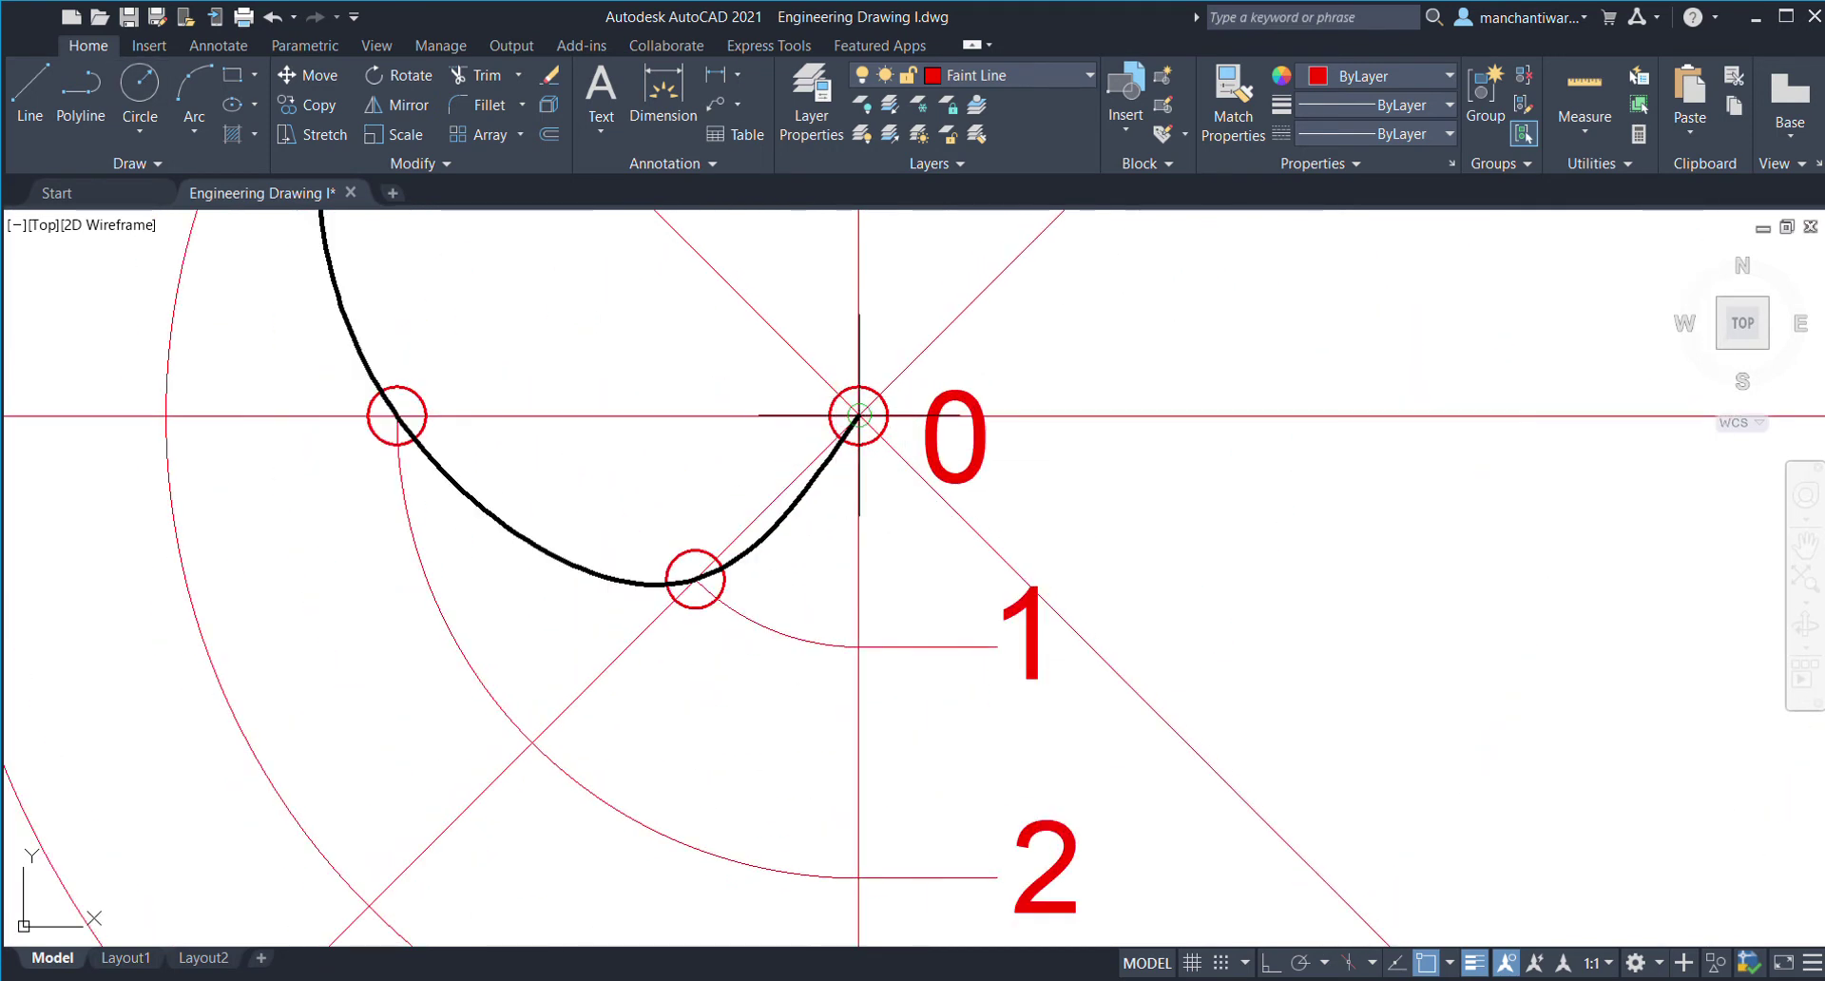
scroll(856, 415, "down", 10)
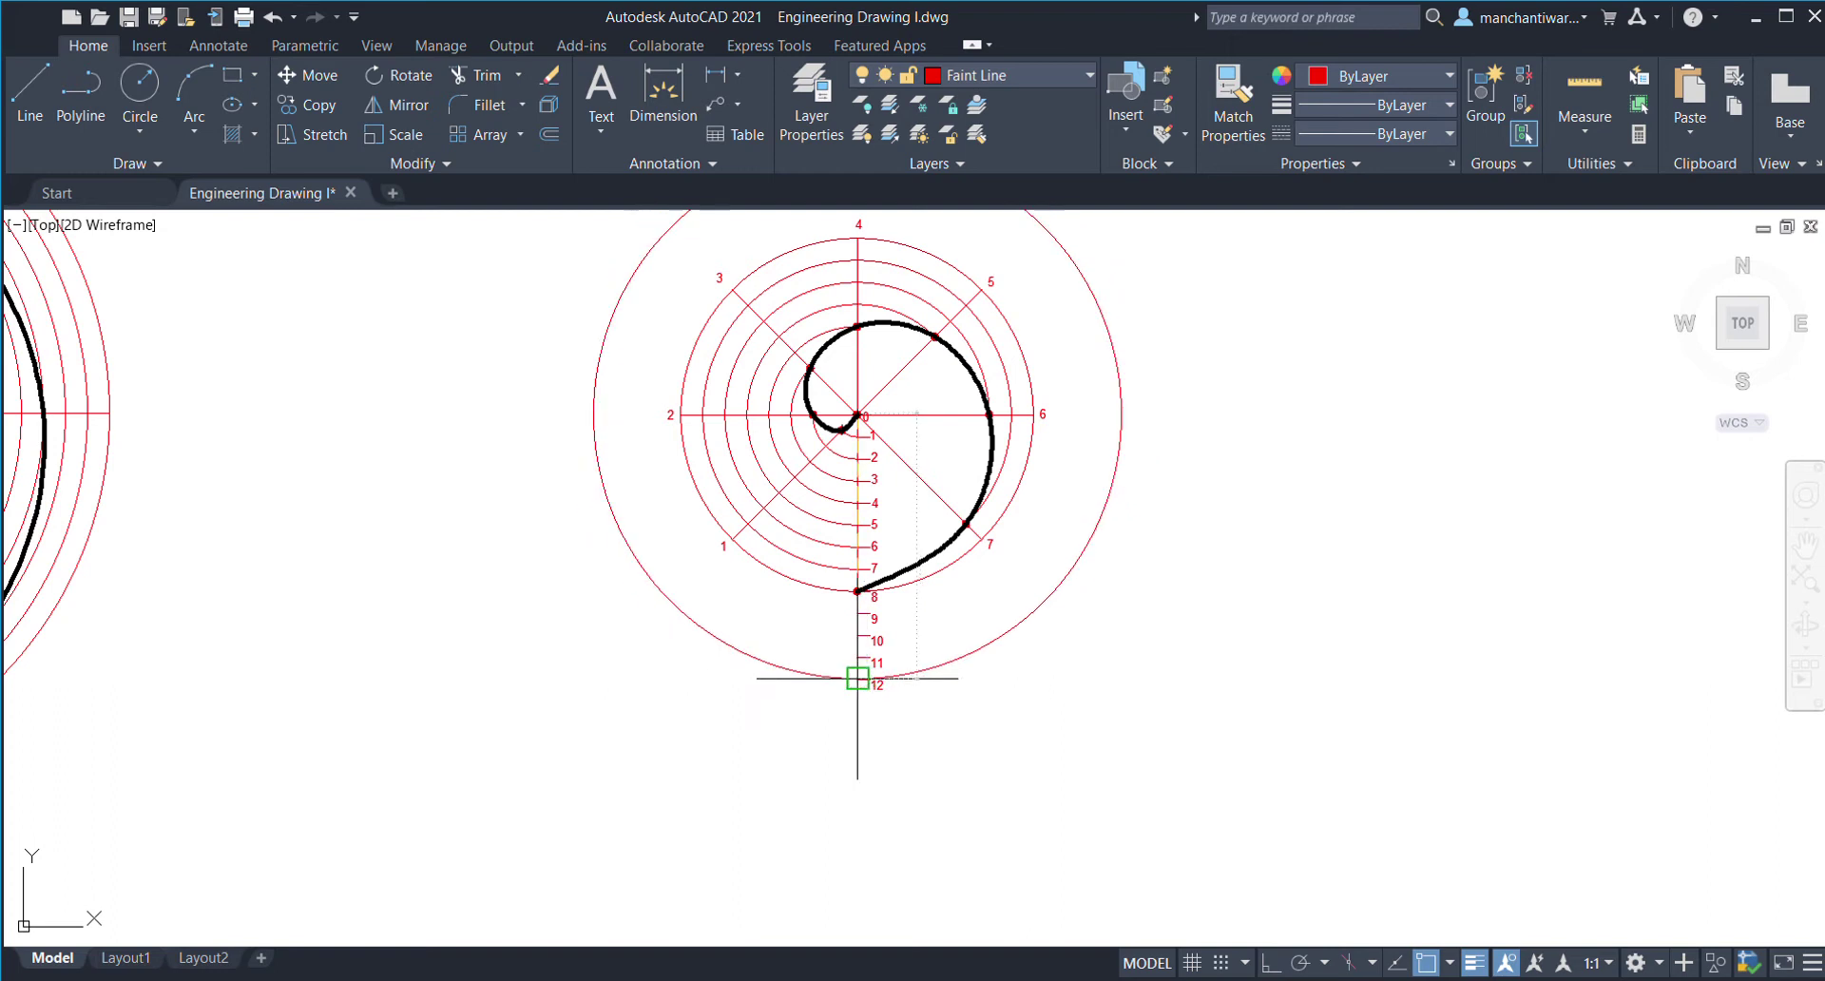
scroll(856, 665, "up", 4)
scroll(856, 665, "up", 2)
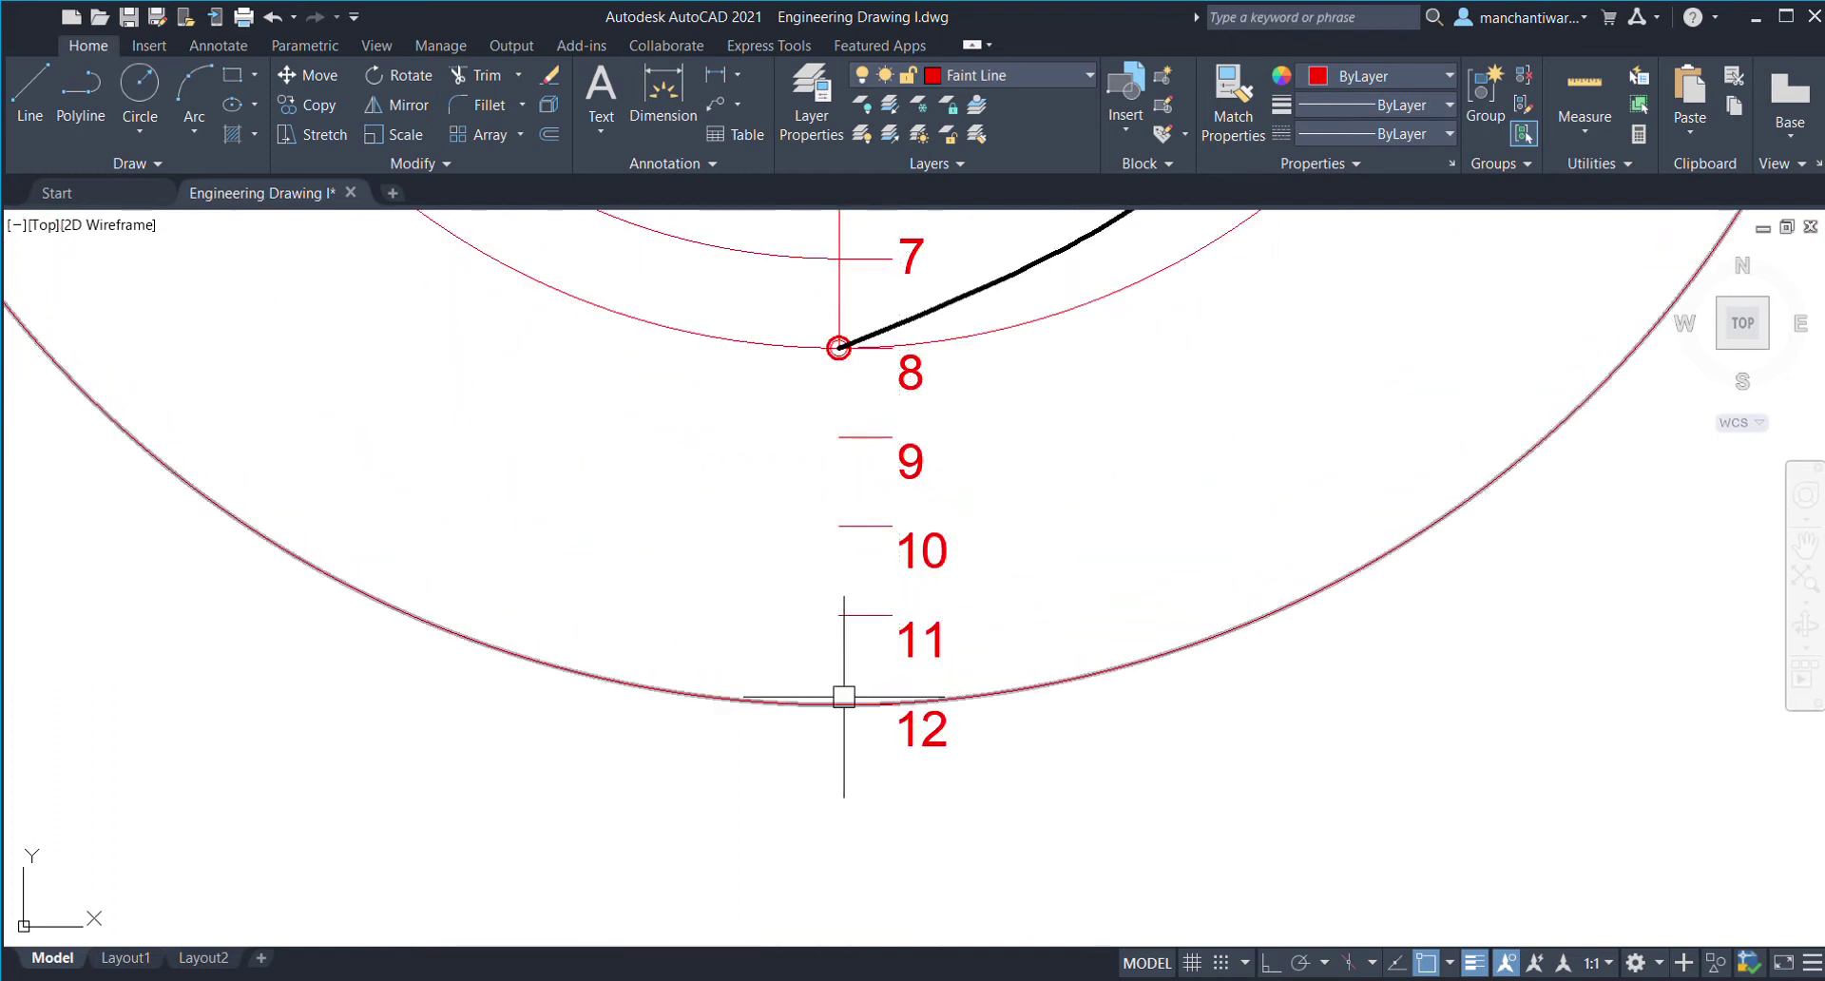
- Extend the eight radial lines outward to the circle through division 12
scroll(946, 628, "down", 5)
middle_click_drag(947, 628, 950, 735)
left_click(1057, 741)
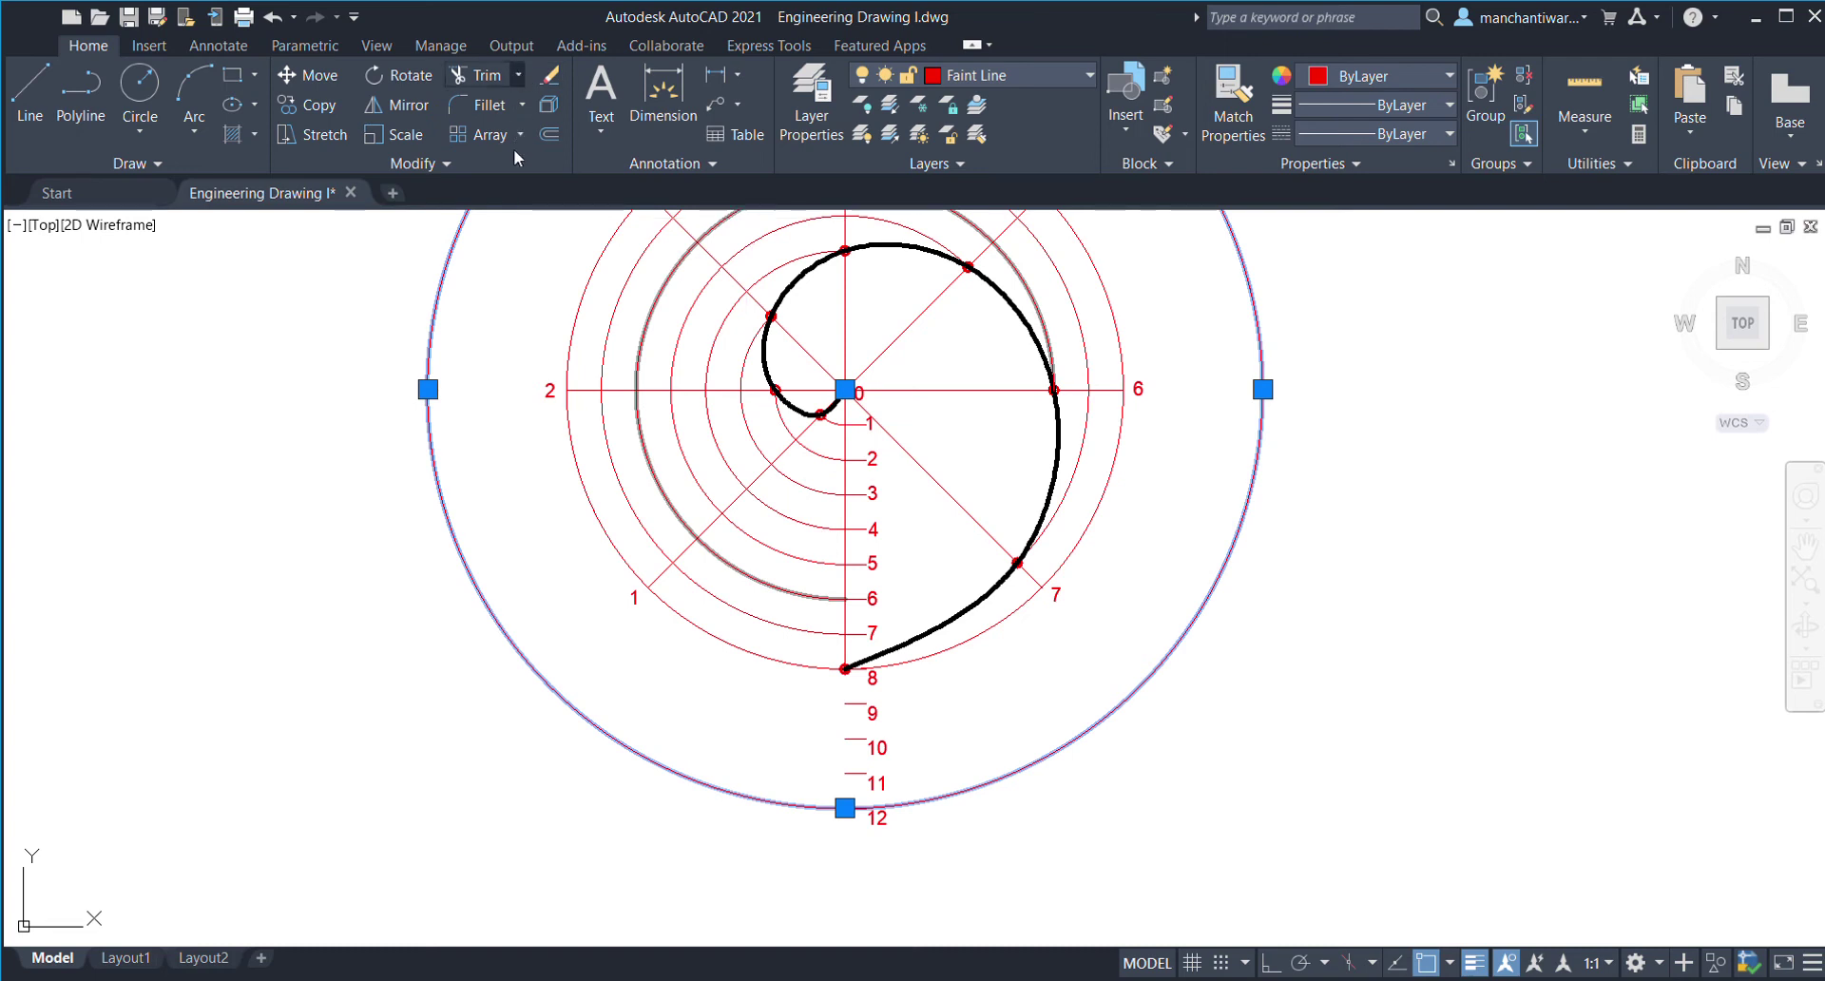
type("ex")
key("Return")
left_click(613, 389)
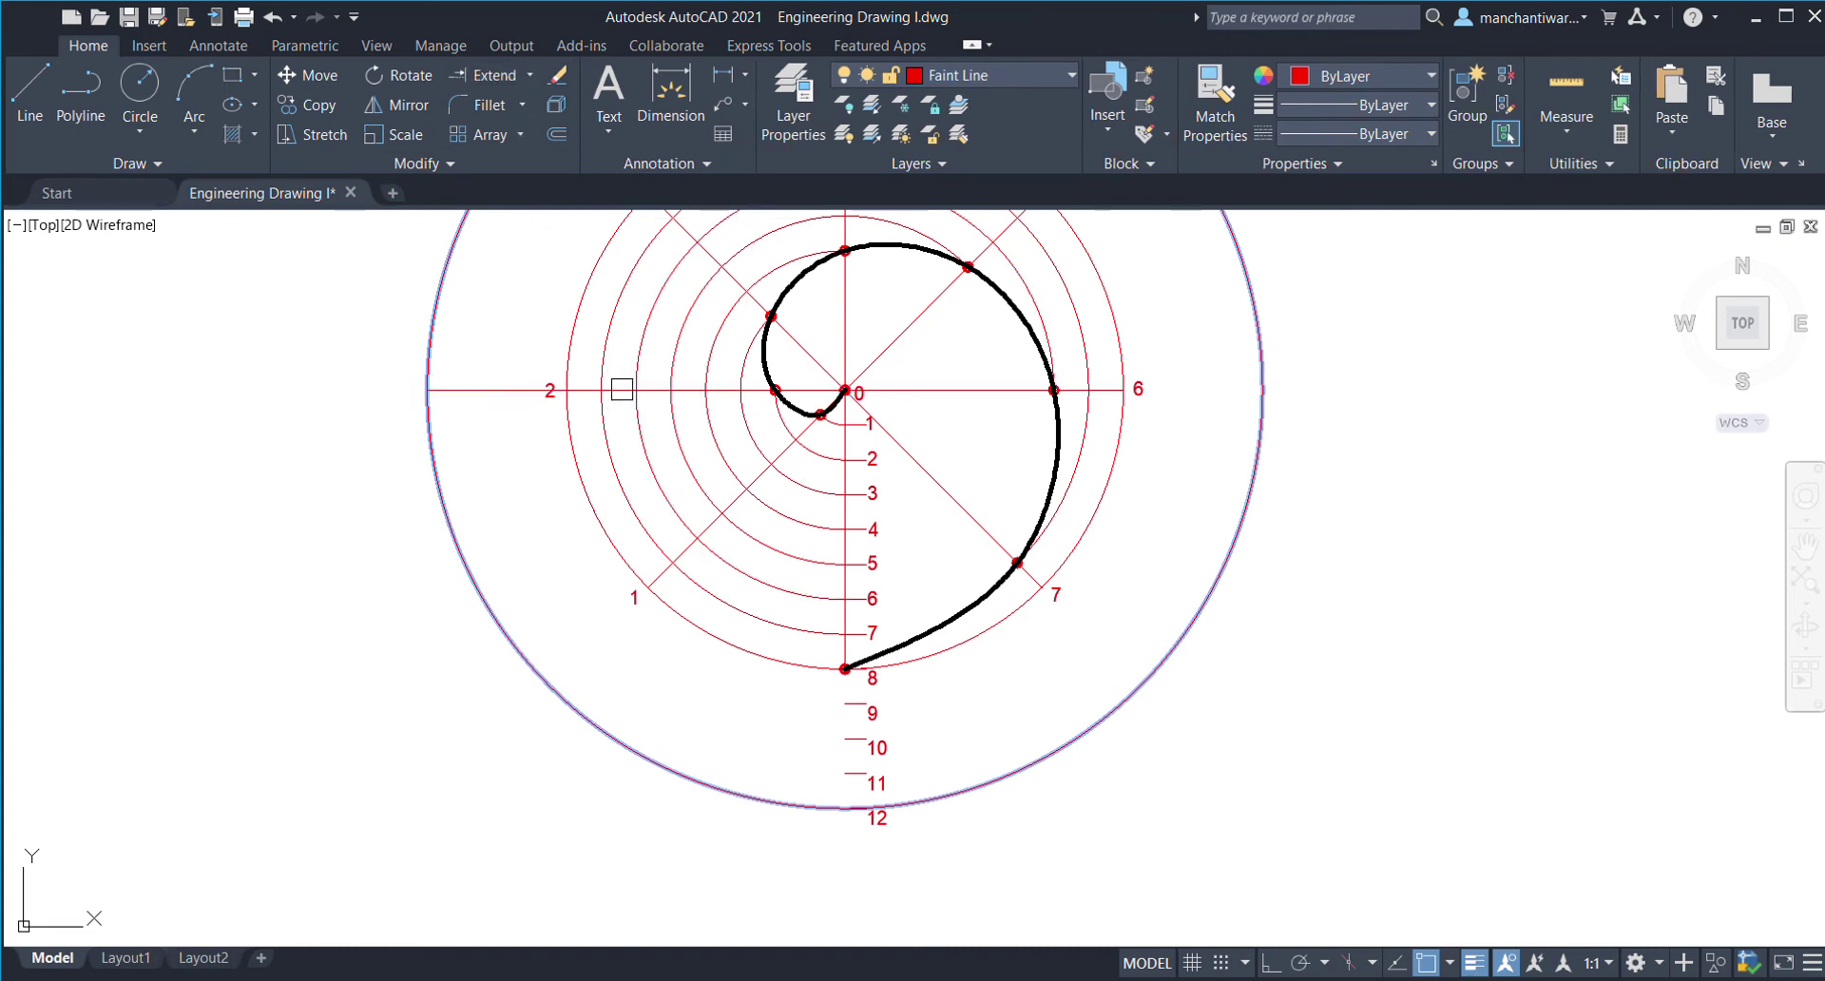
left_click(687, 228)
middle_click_drag(687, 228, 665, 411)
left_click(1014, 397)
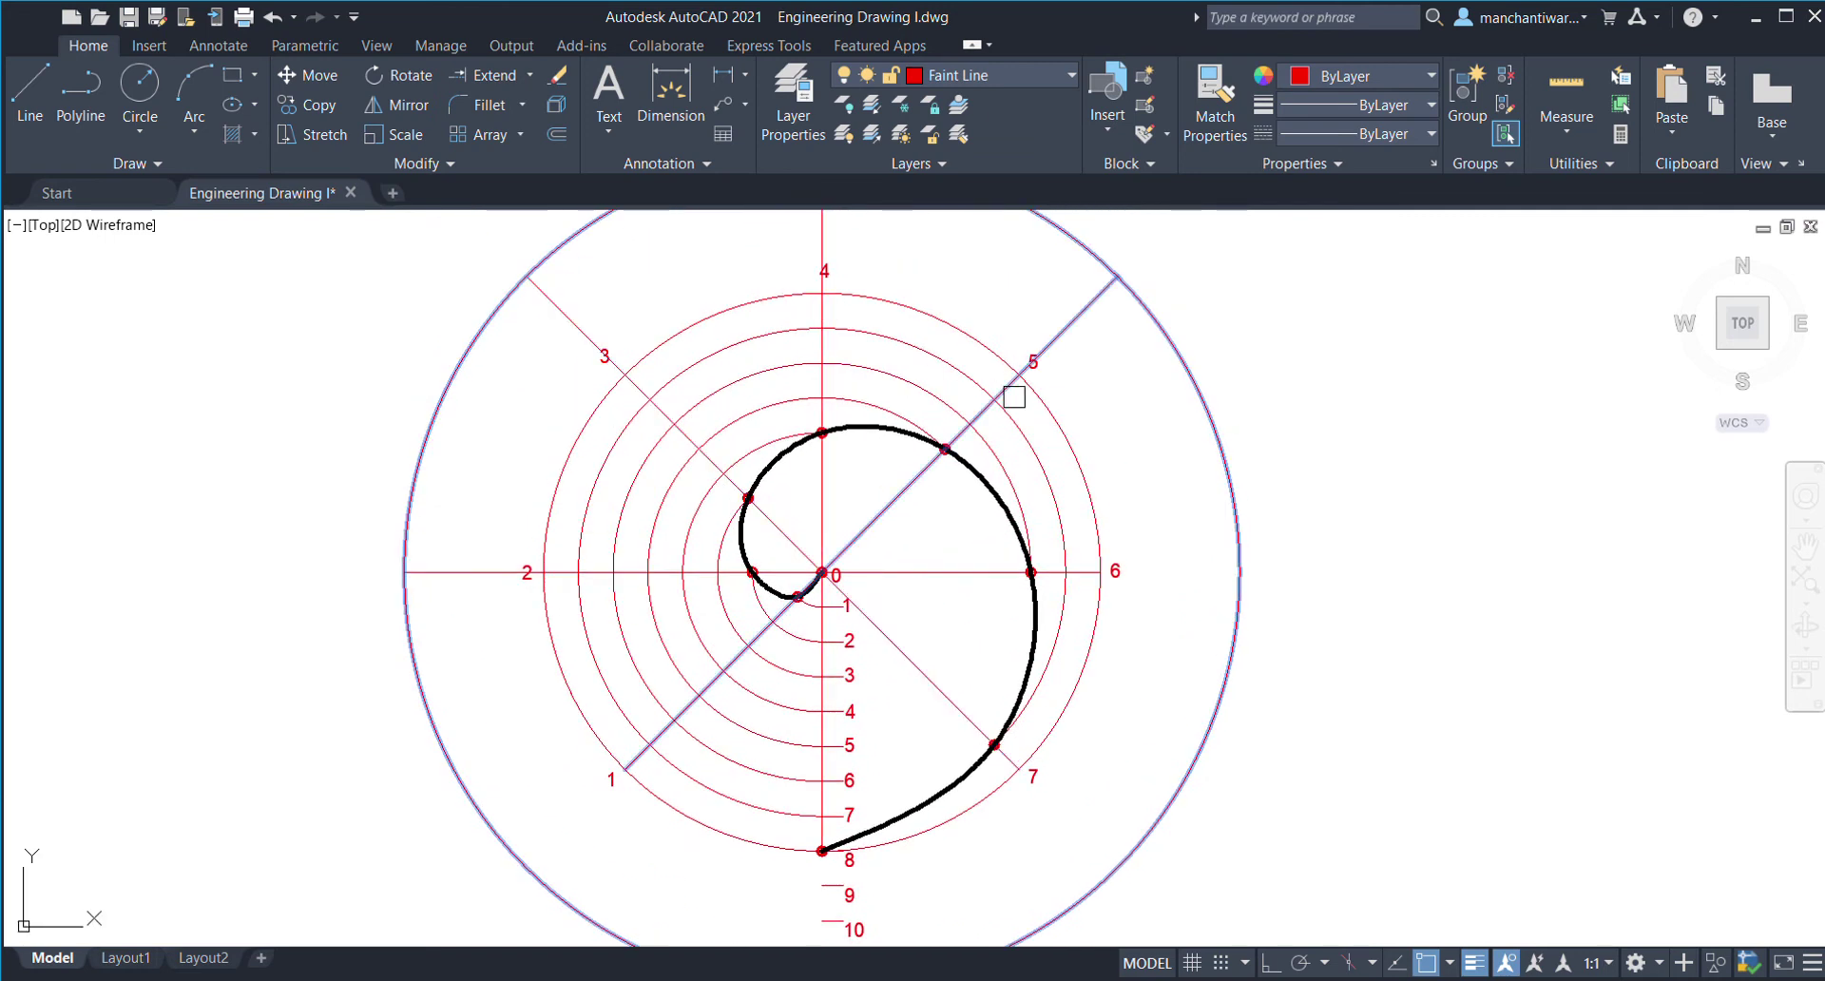
middle_click_drag(1075, 742, 1071, 599)
left_click(939, 549)
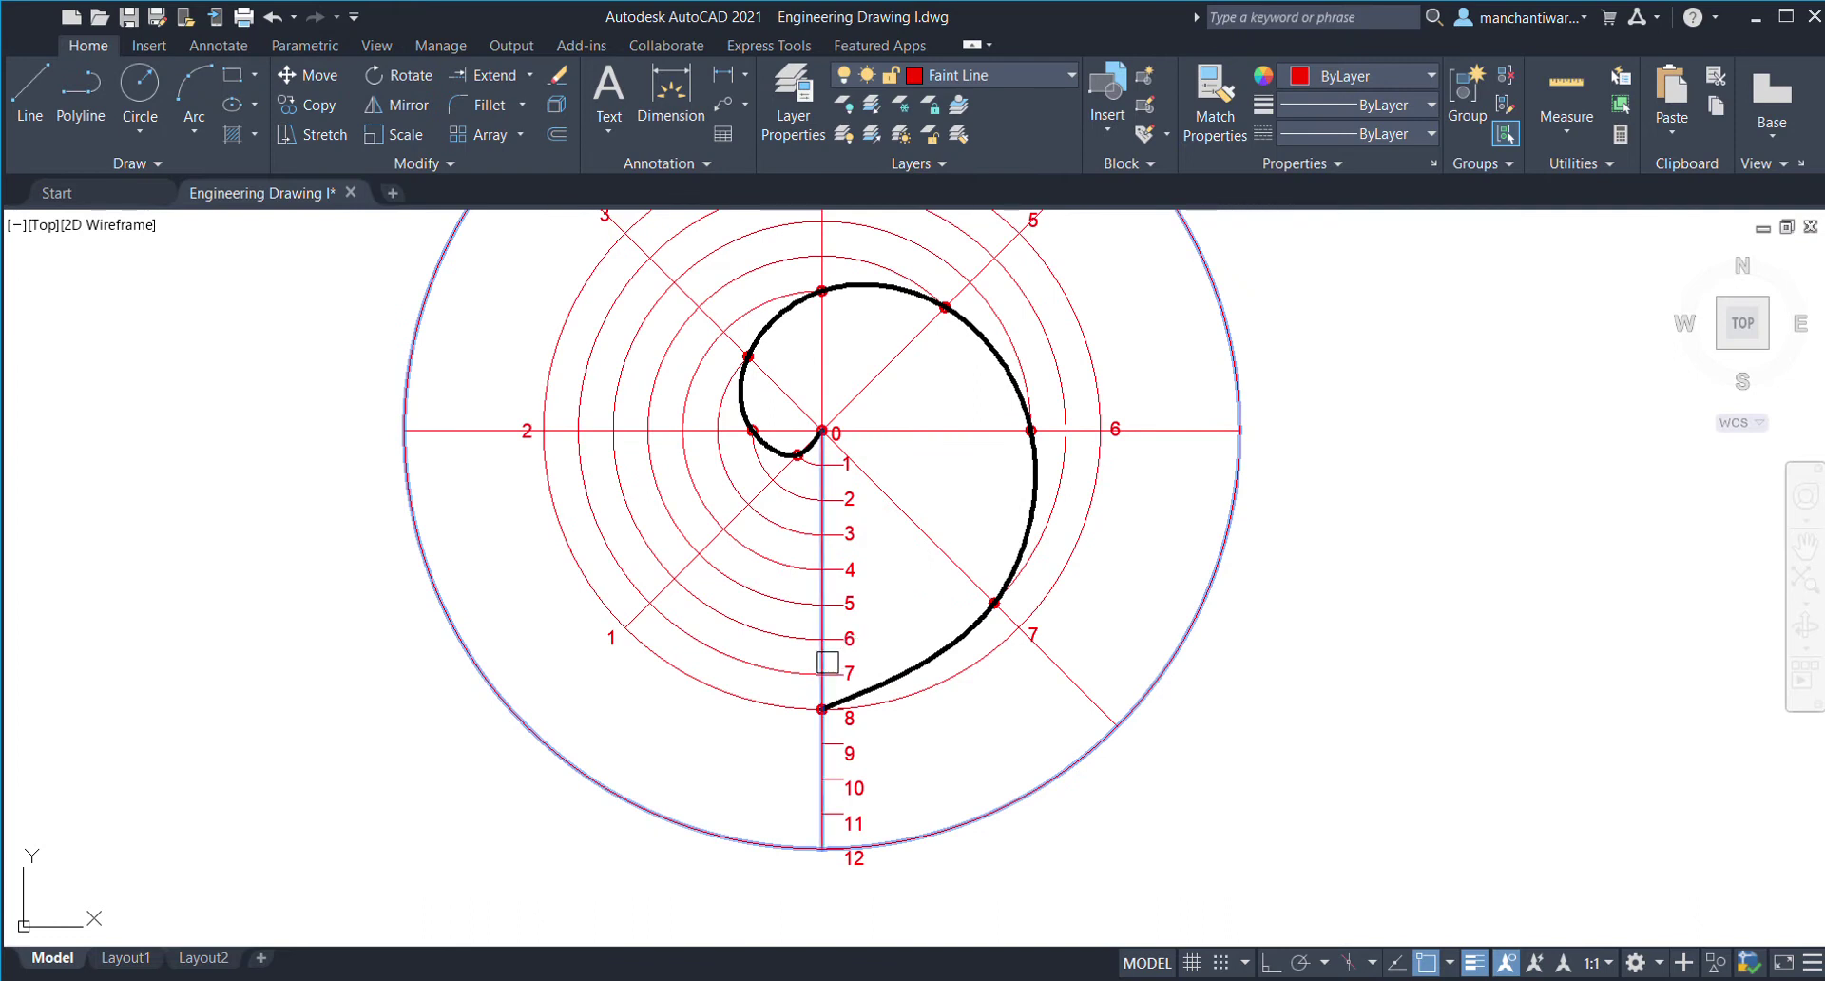
left_click(667, 594)
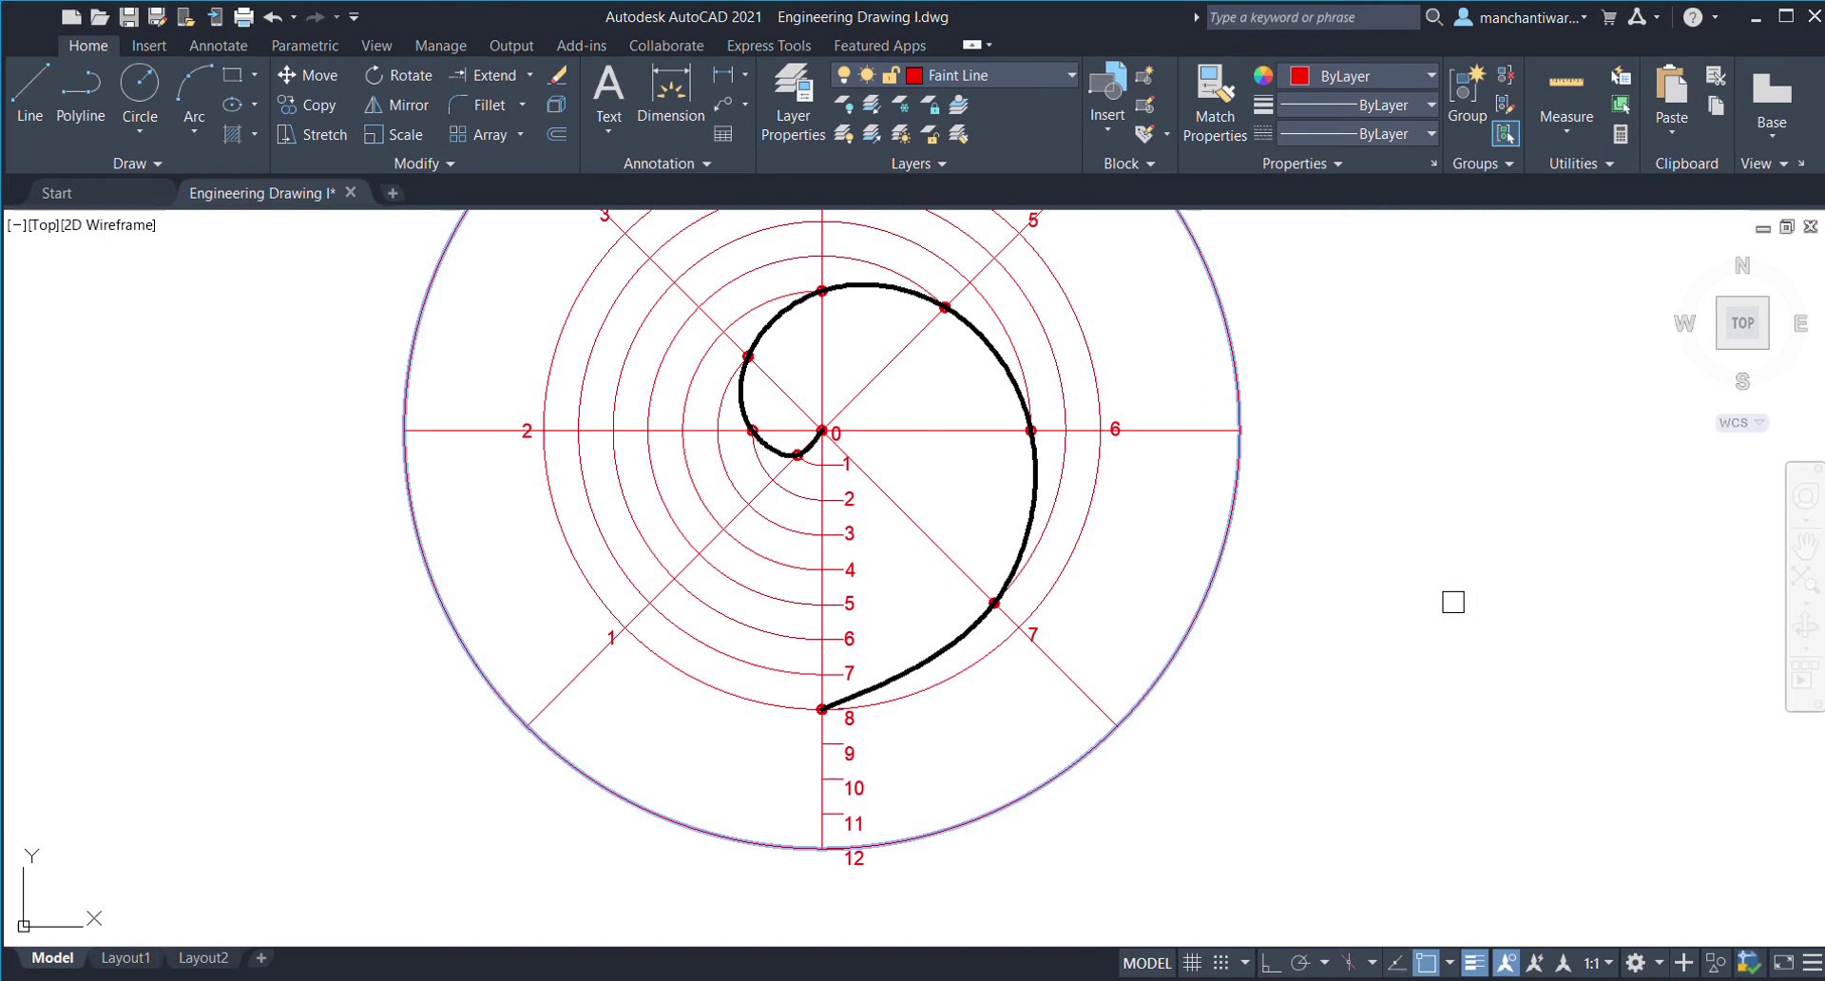
key("Return")
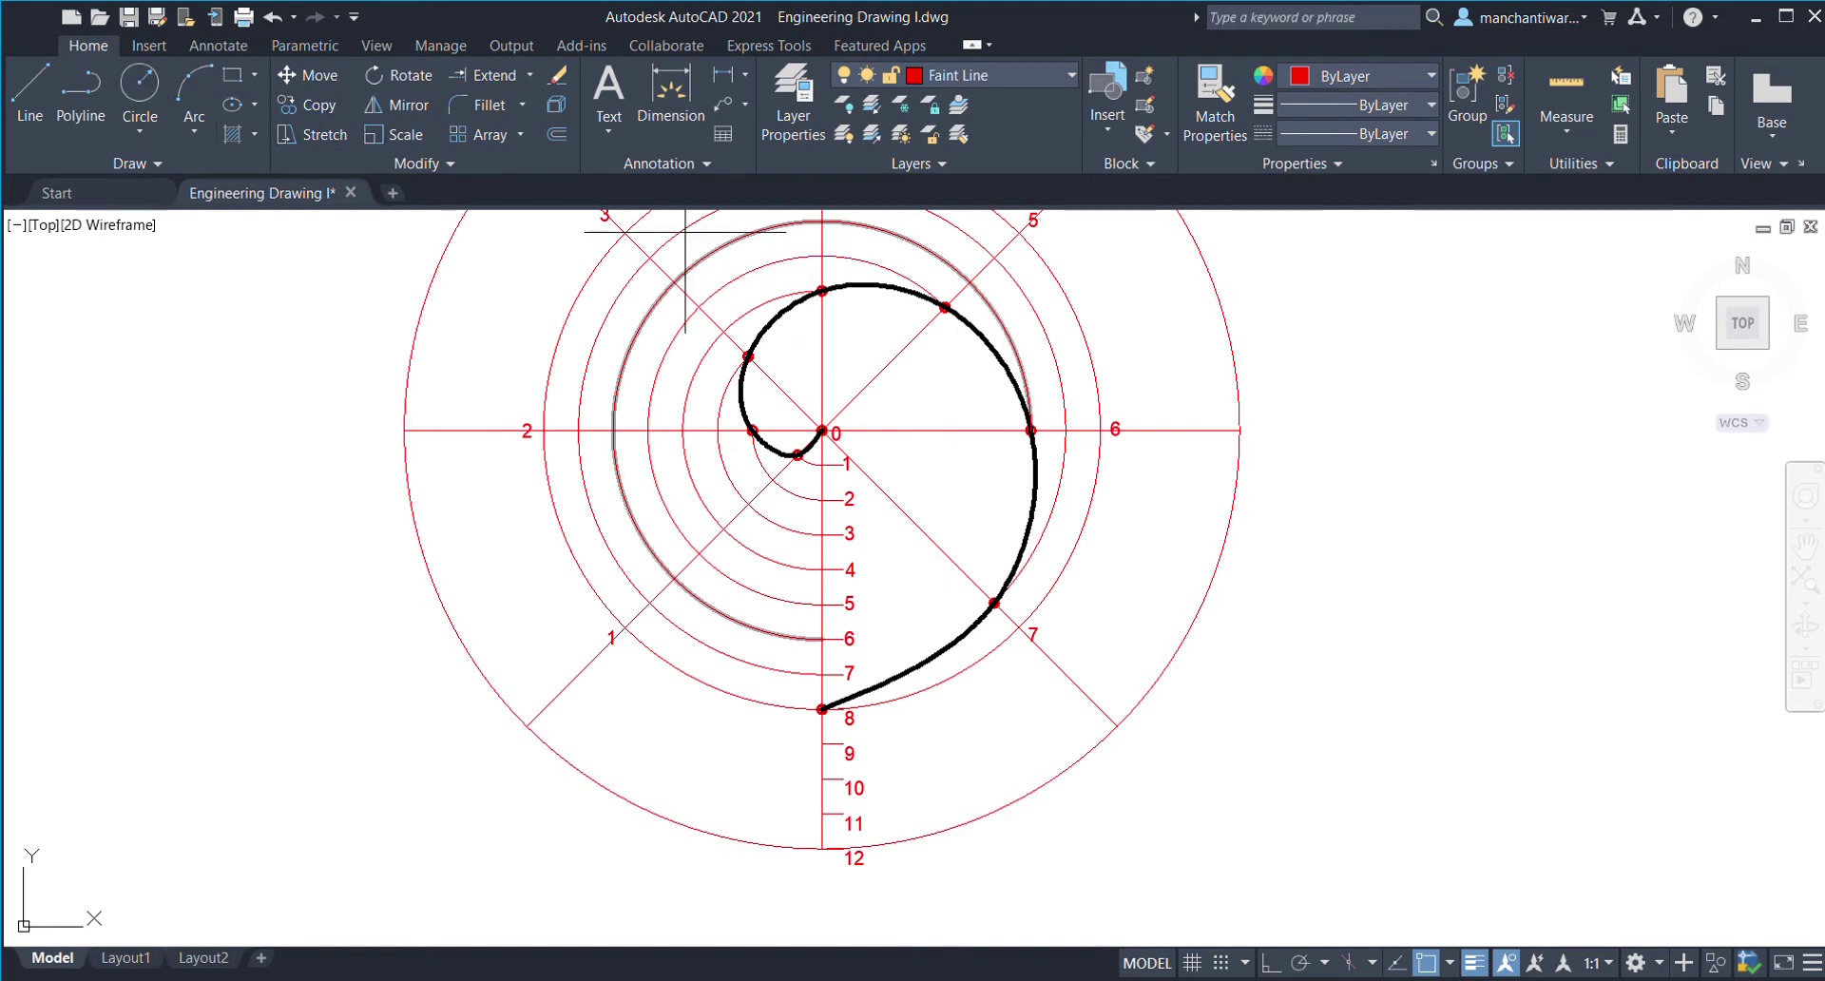
- Draw a circle centred on point 0 through the division 9 tick mark
scroll(818, 425, "up", 6)
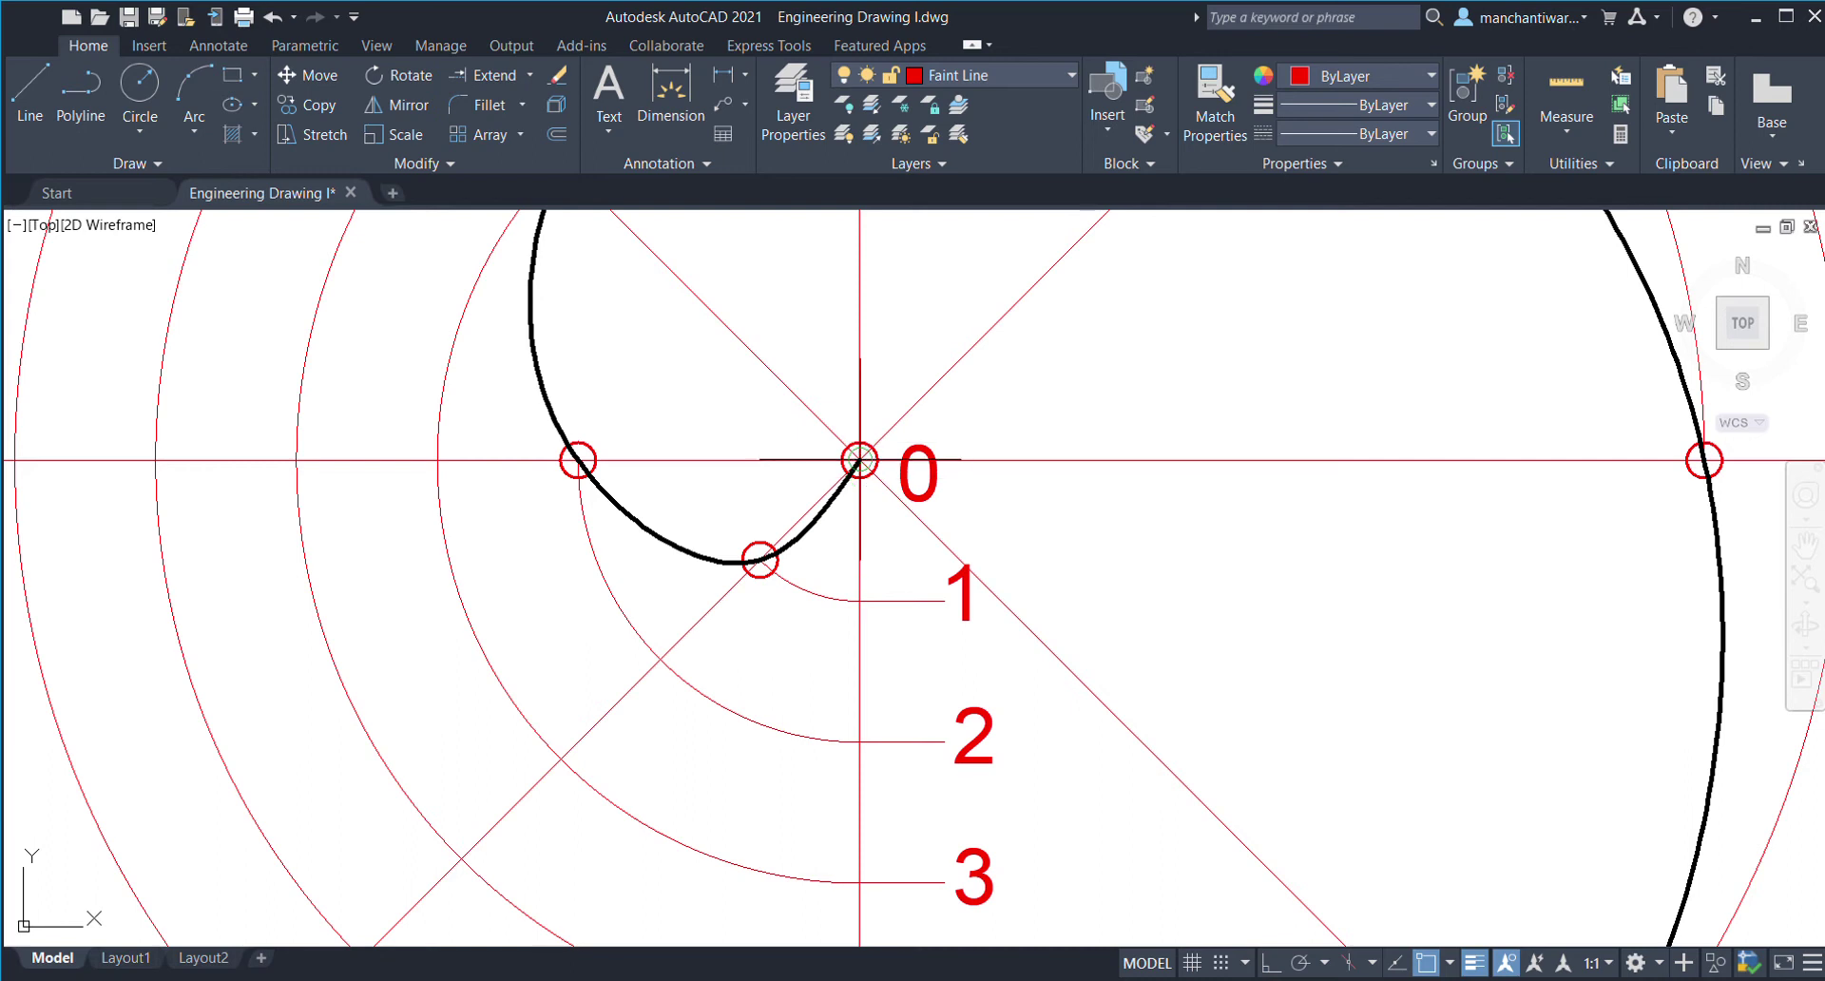
scroll(855, 575, "down", 5)
scroll(873, 725, "up", 3)
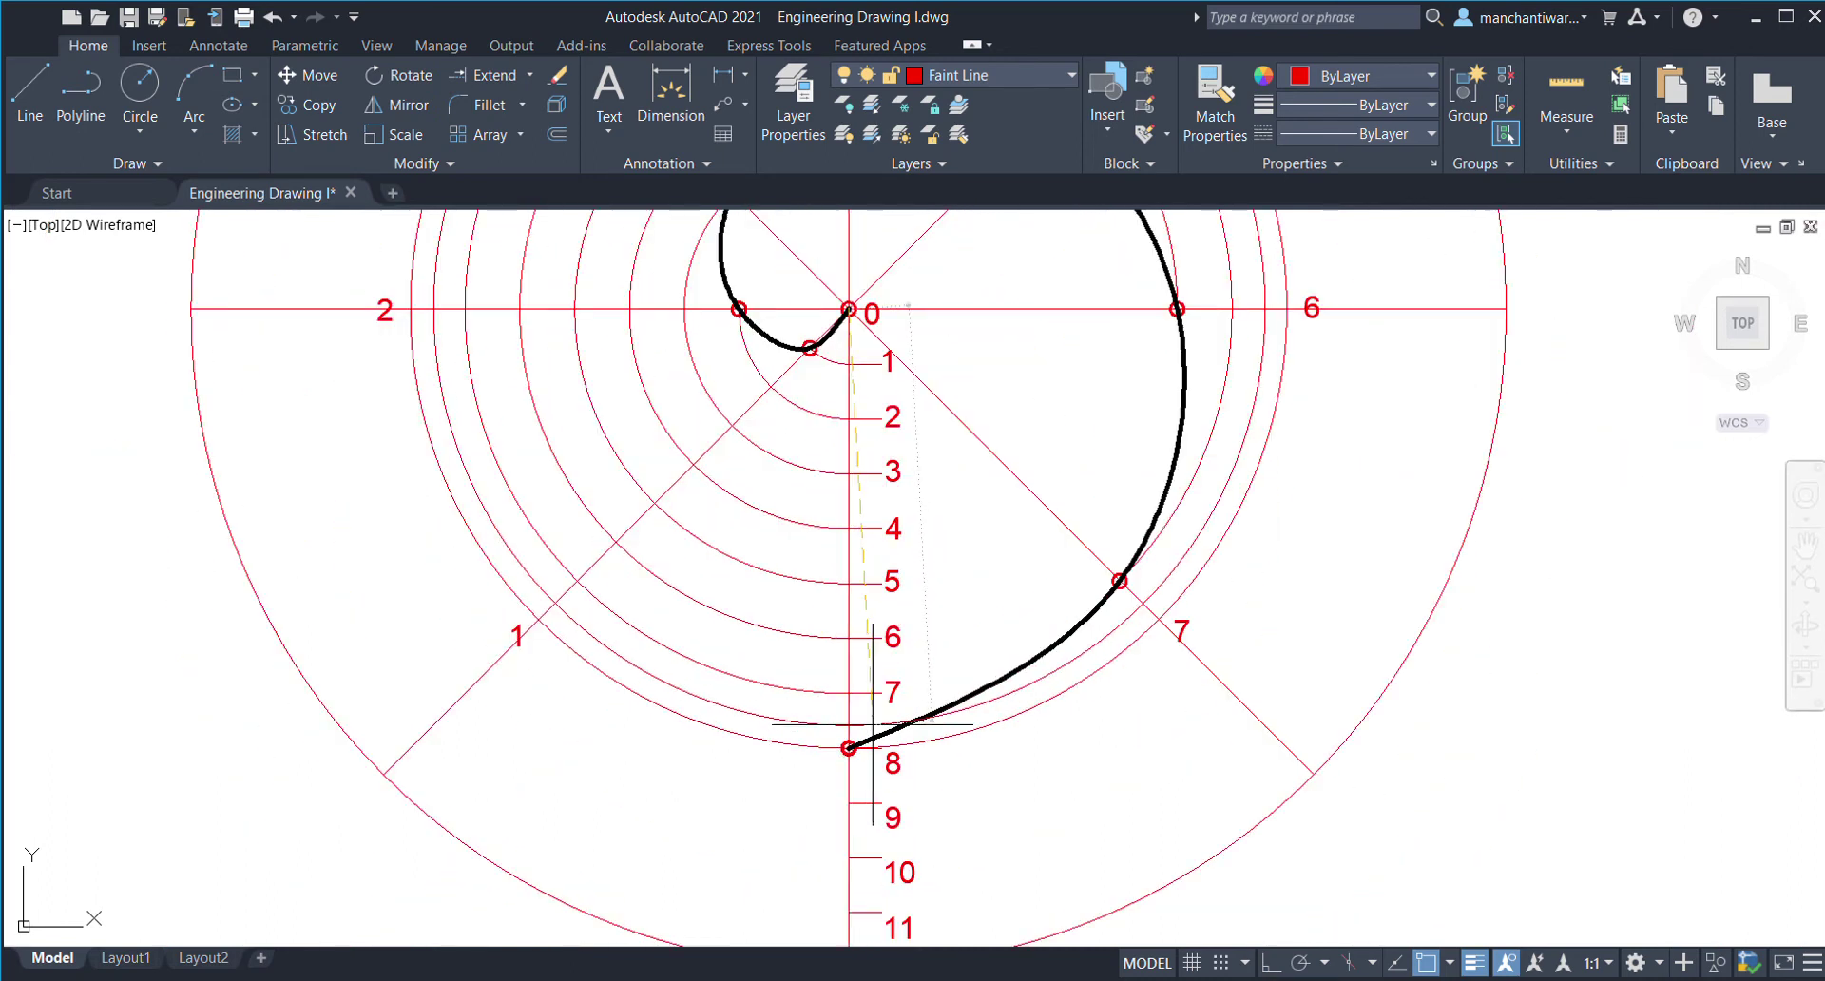
scroll(873, 724, "up", 2)
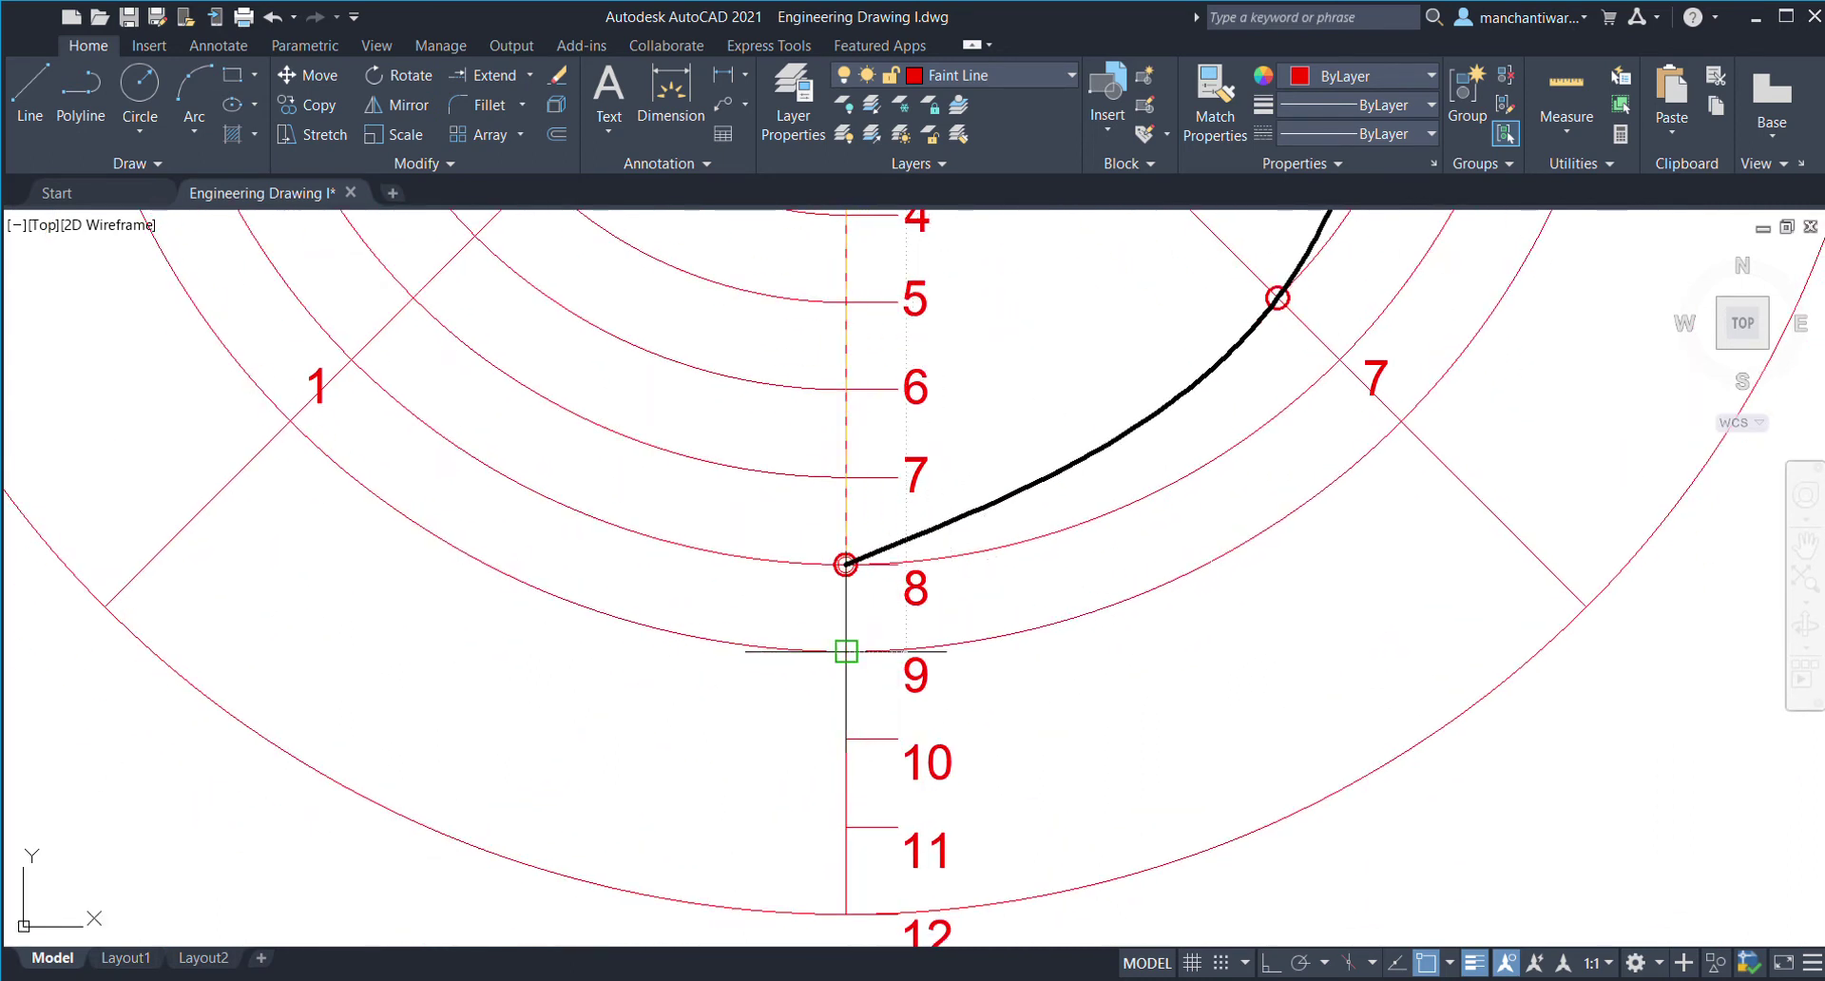
scroll(903, 660, "down", 2)
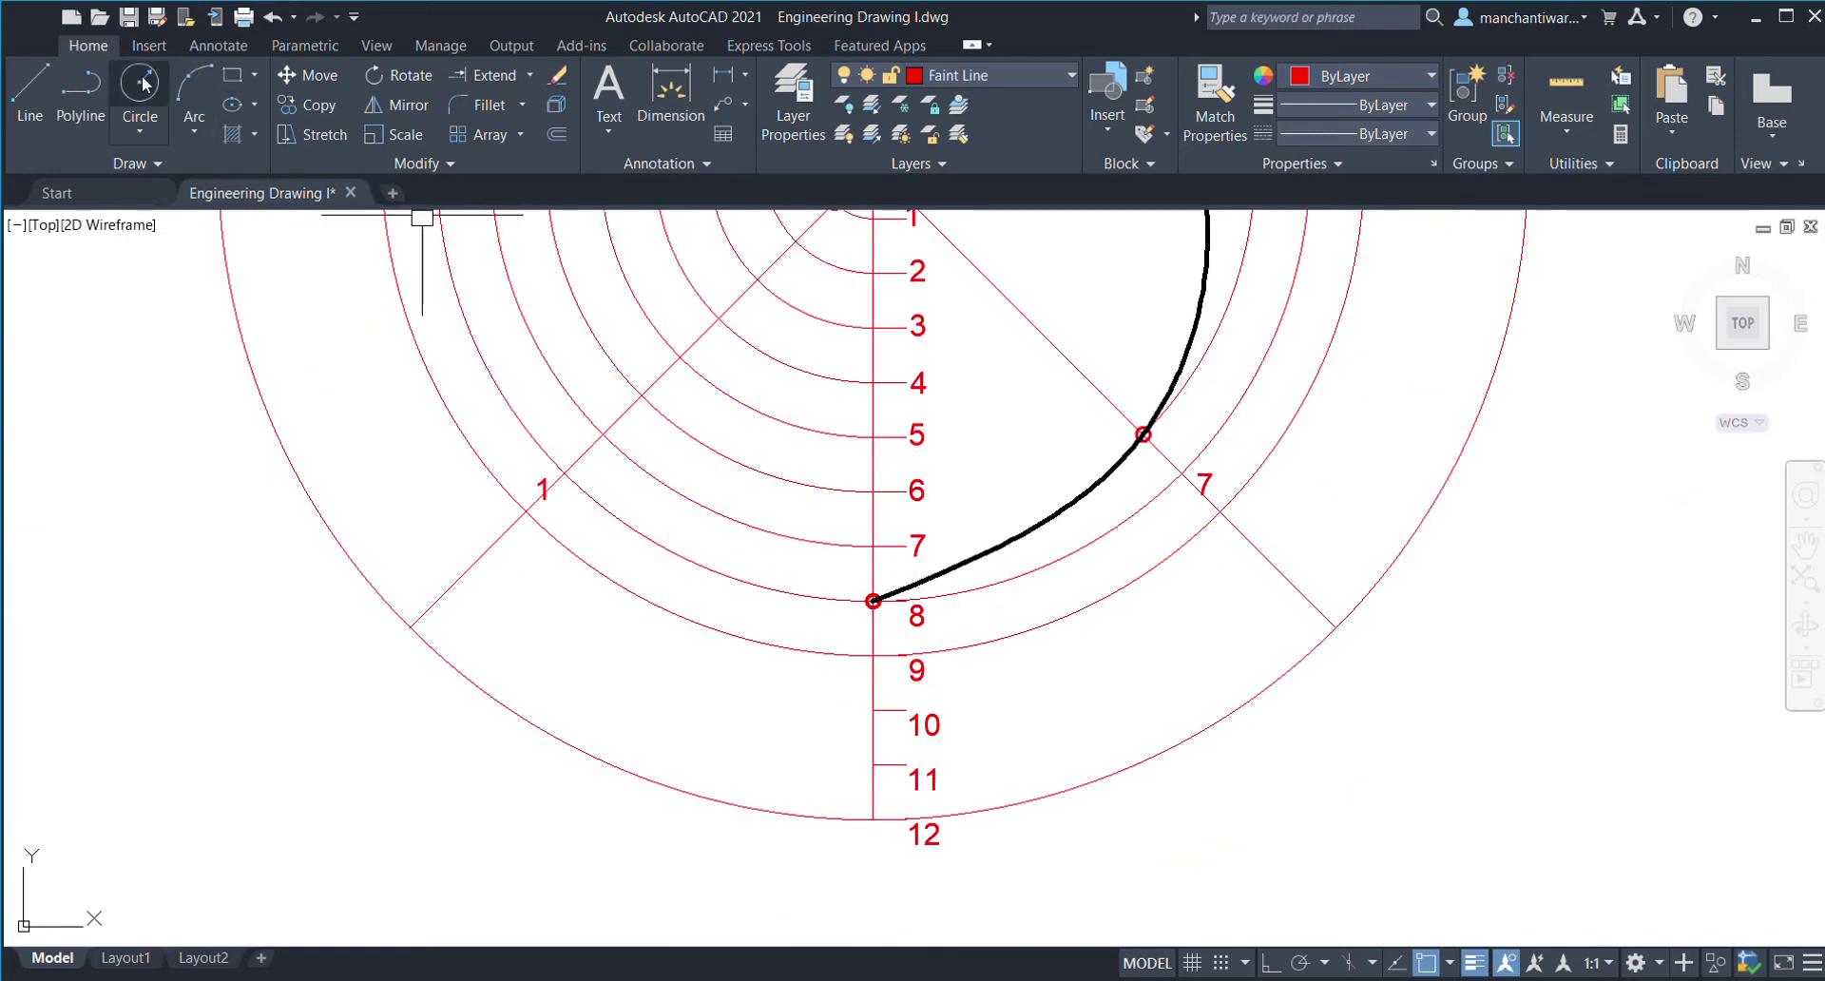
- Draw a circle centred on point 0 through the division 10 tick mark
middle_click_drag(808, 285, 770, 571)
scroll(769, 432, "up", 6)
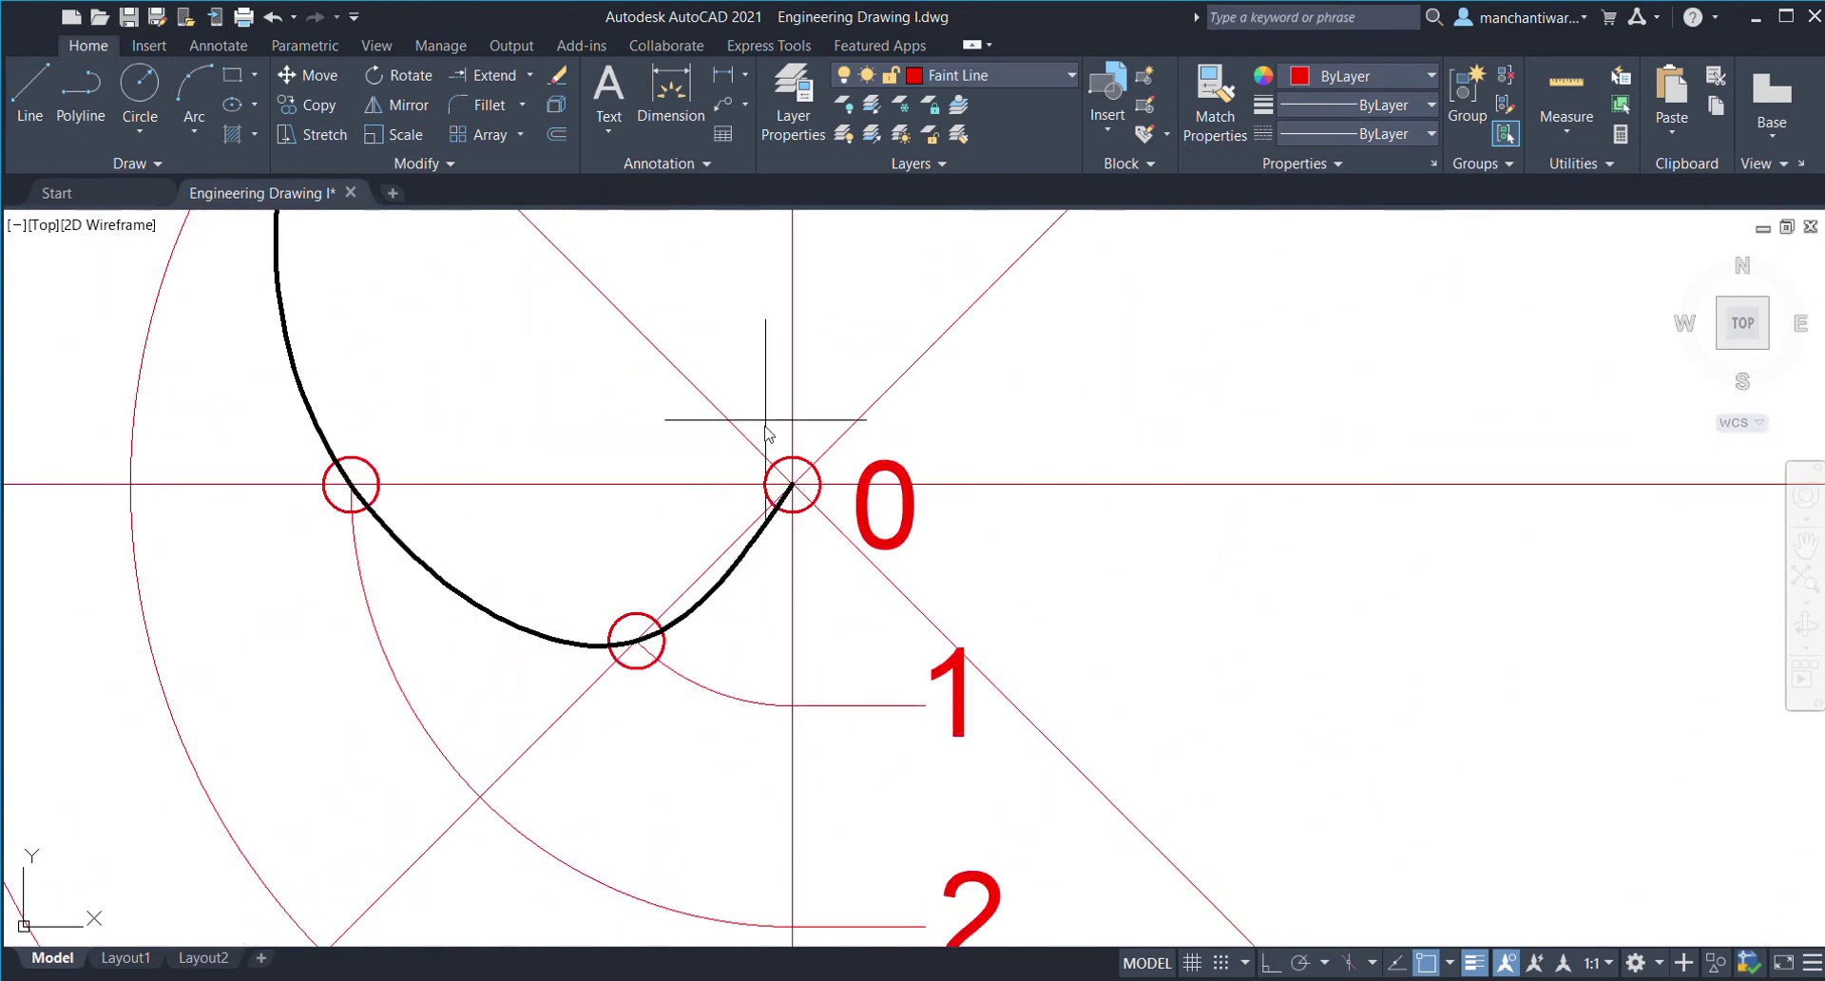
scroll(793, 484, "down", 10)
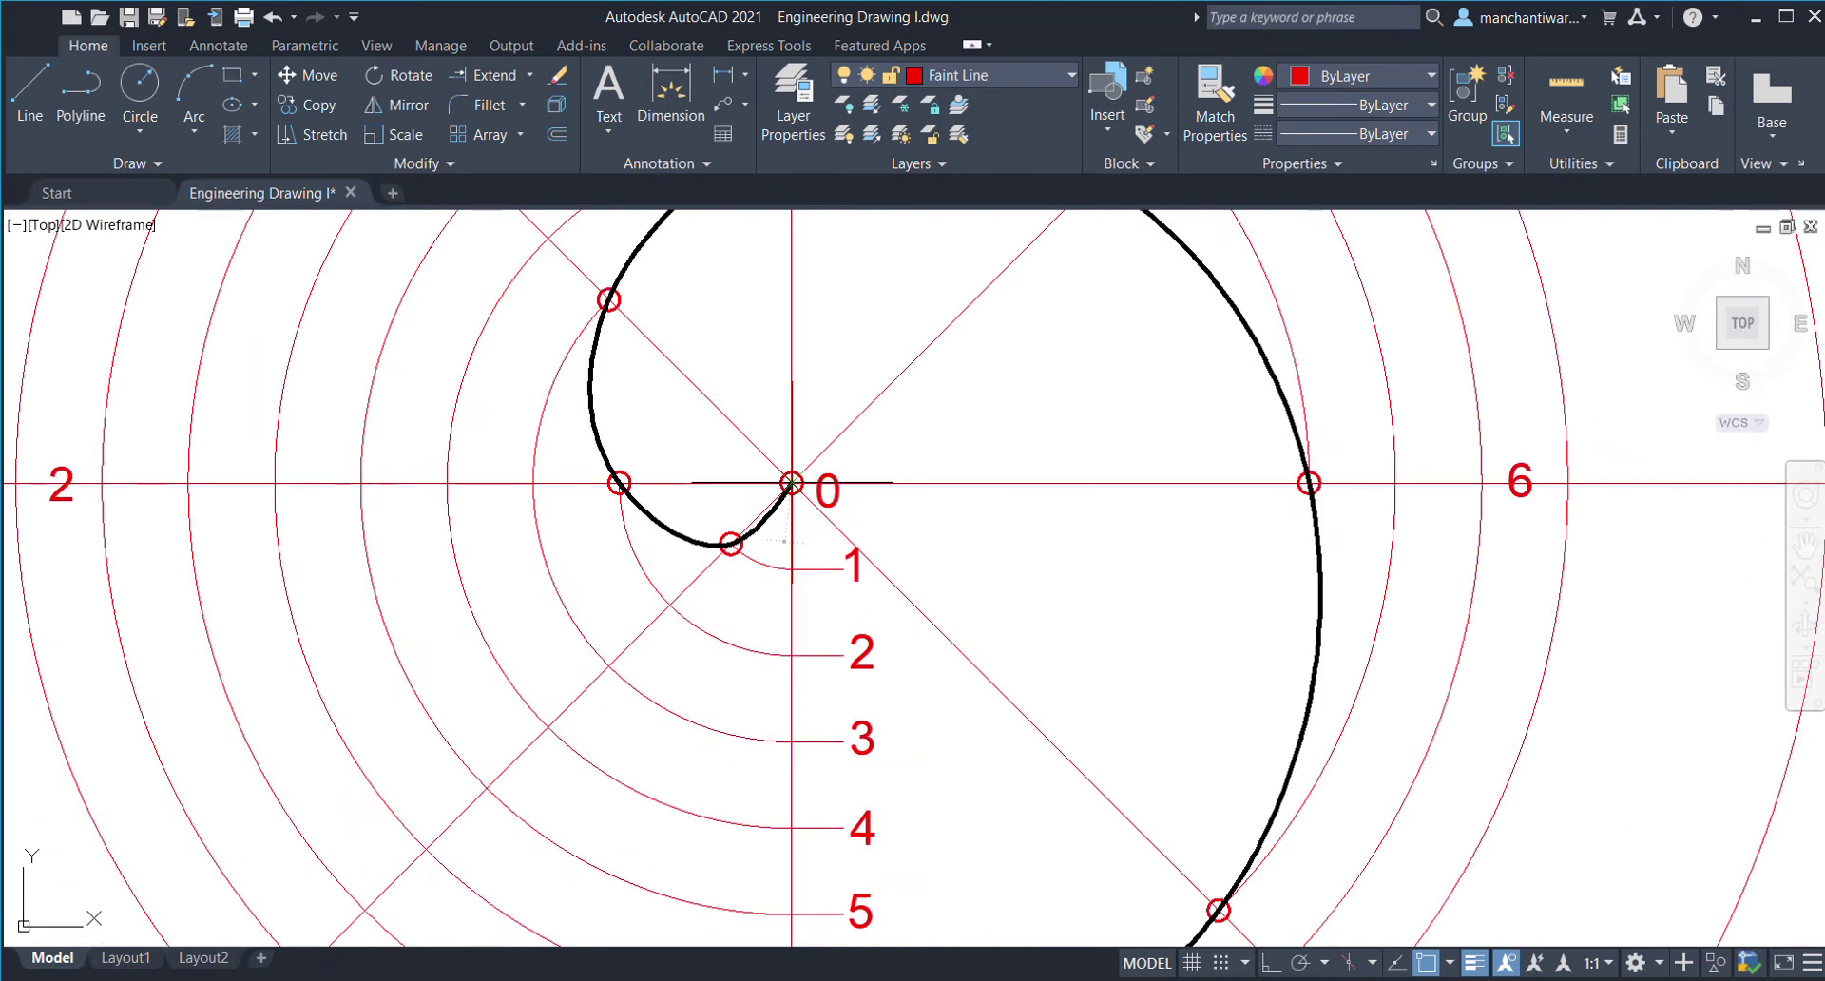
middle_click_drag(797, 680, 812, 521)
scroll(813, 521, "up", 4)
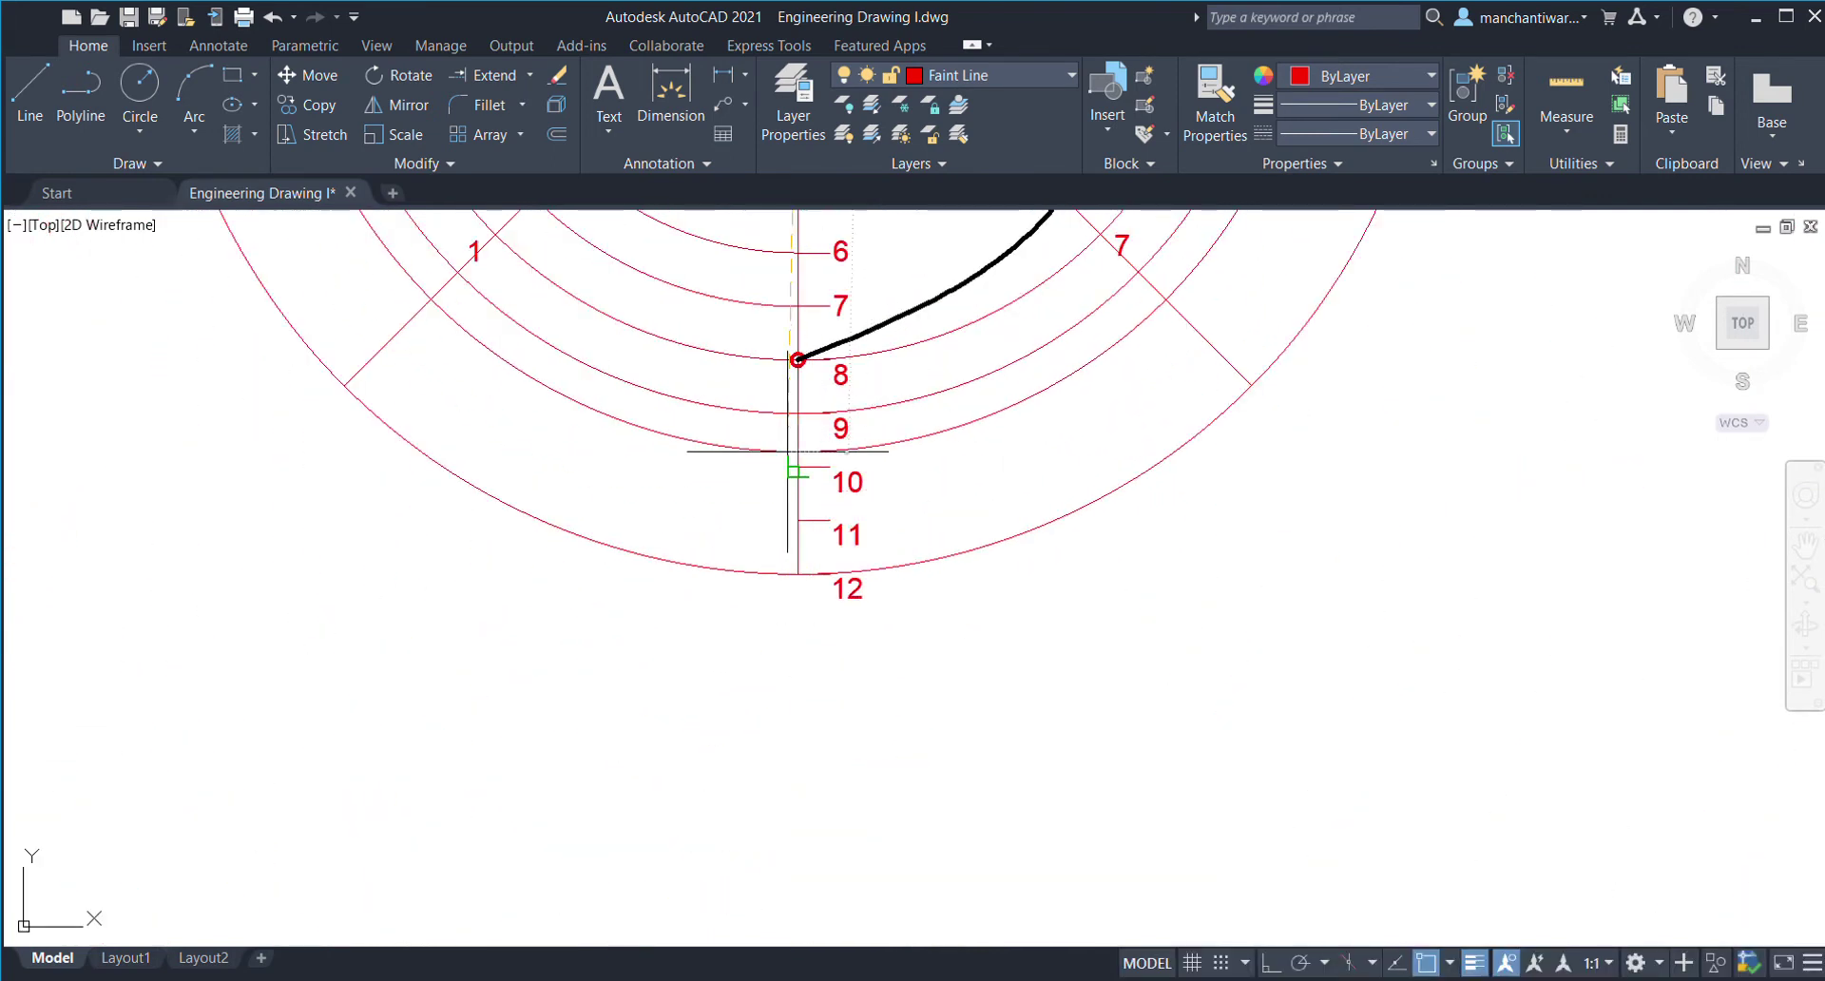
scroll(947, 493, "down", 2)
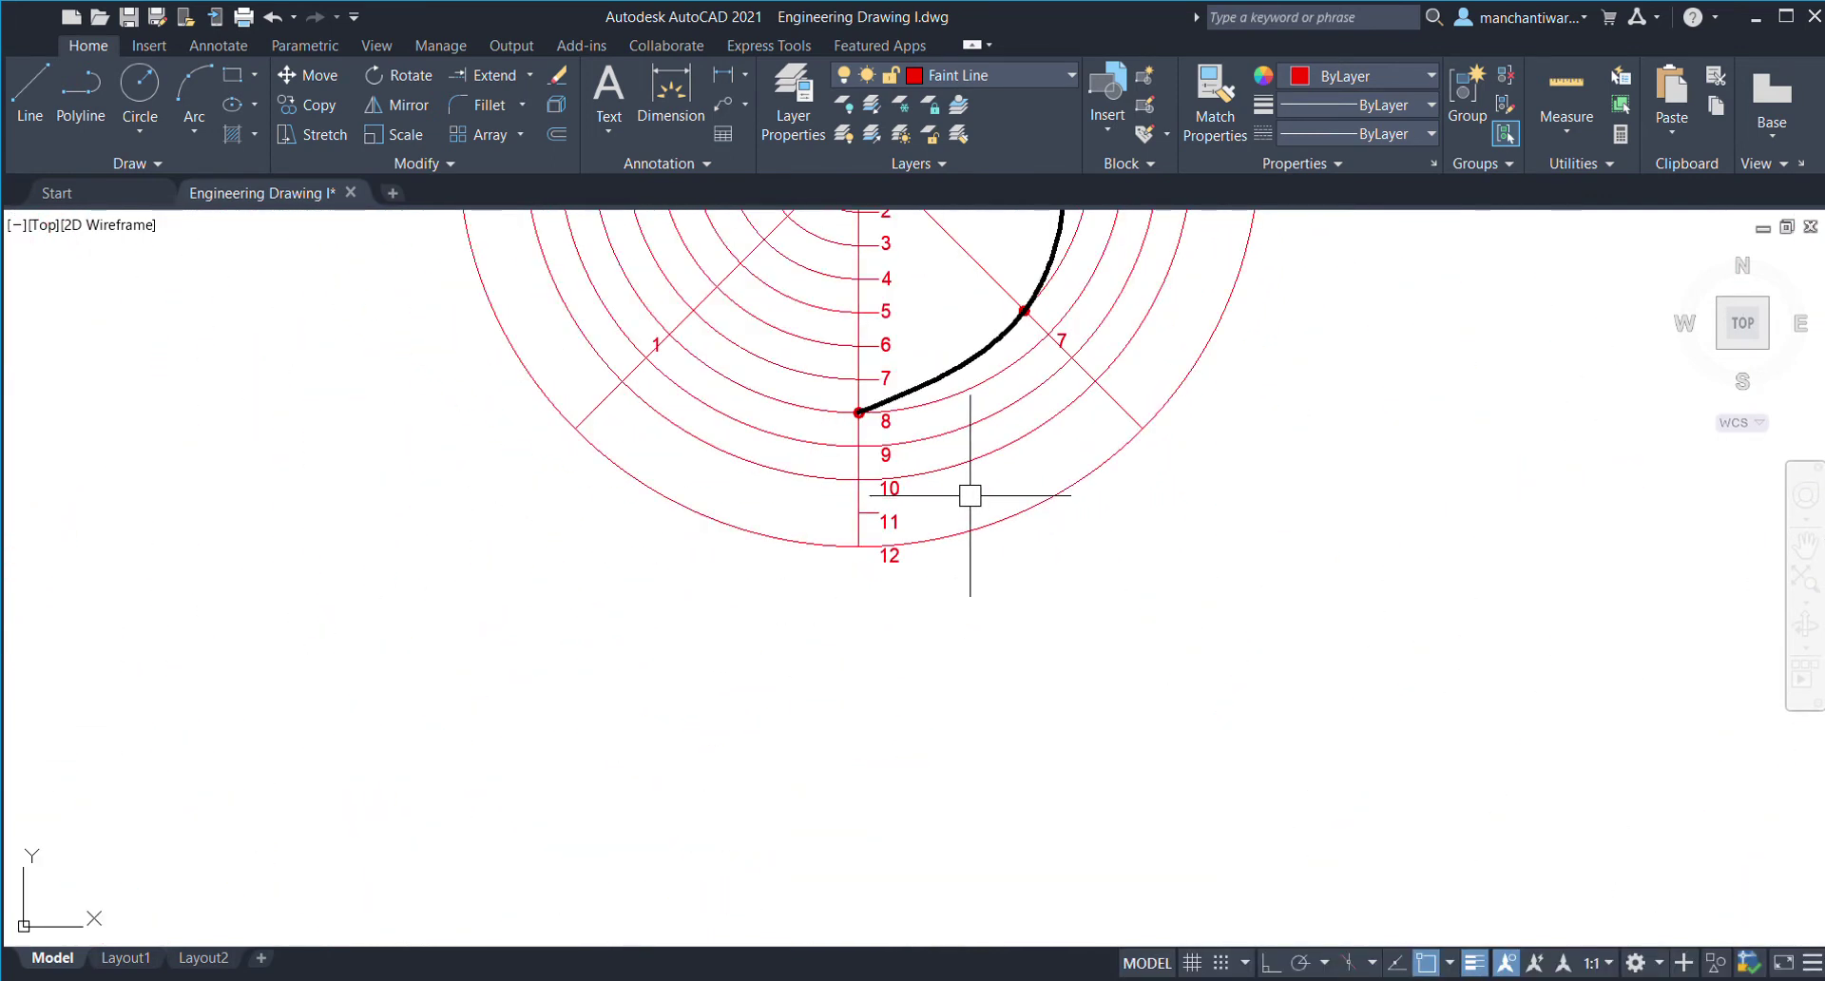
- Draw a circle centred on point 0 through the division 11 tick mark
middle_click_drag(895, 133, 840, 366)
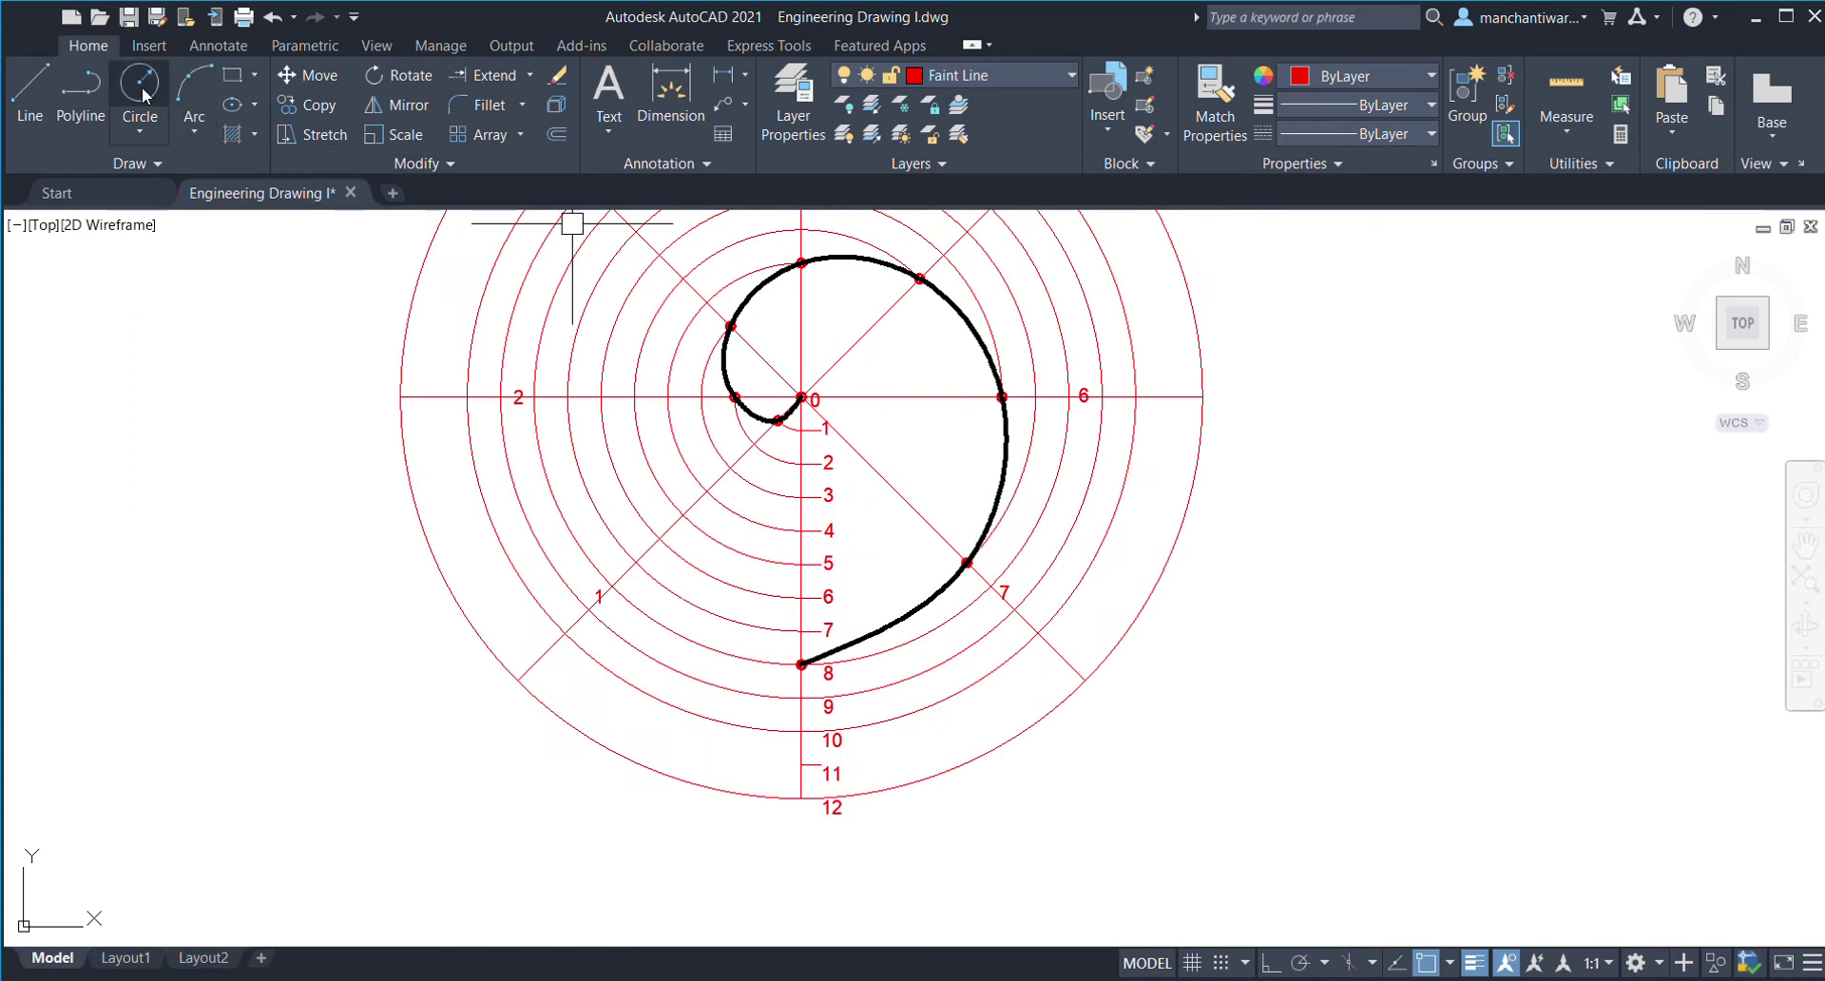
scroll(891, 428, "up", 4)
scroll(746, 360, "up", 2)
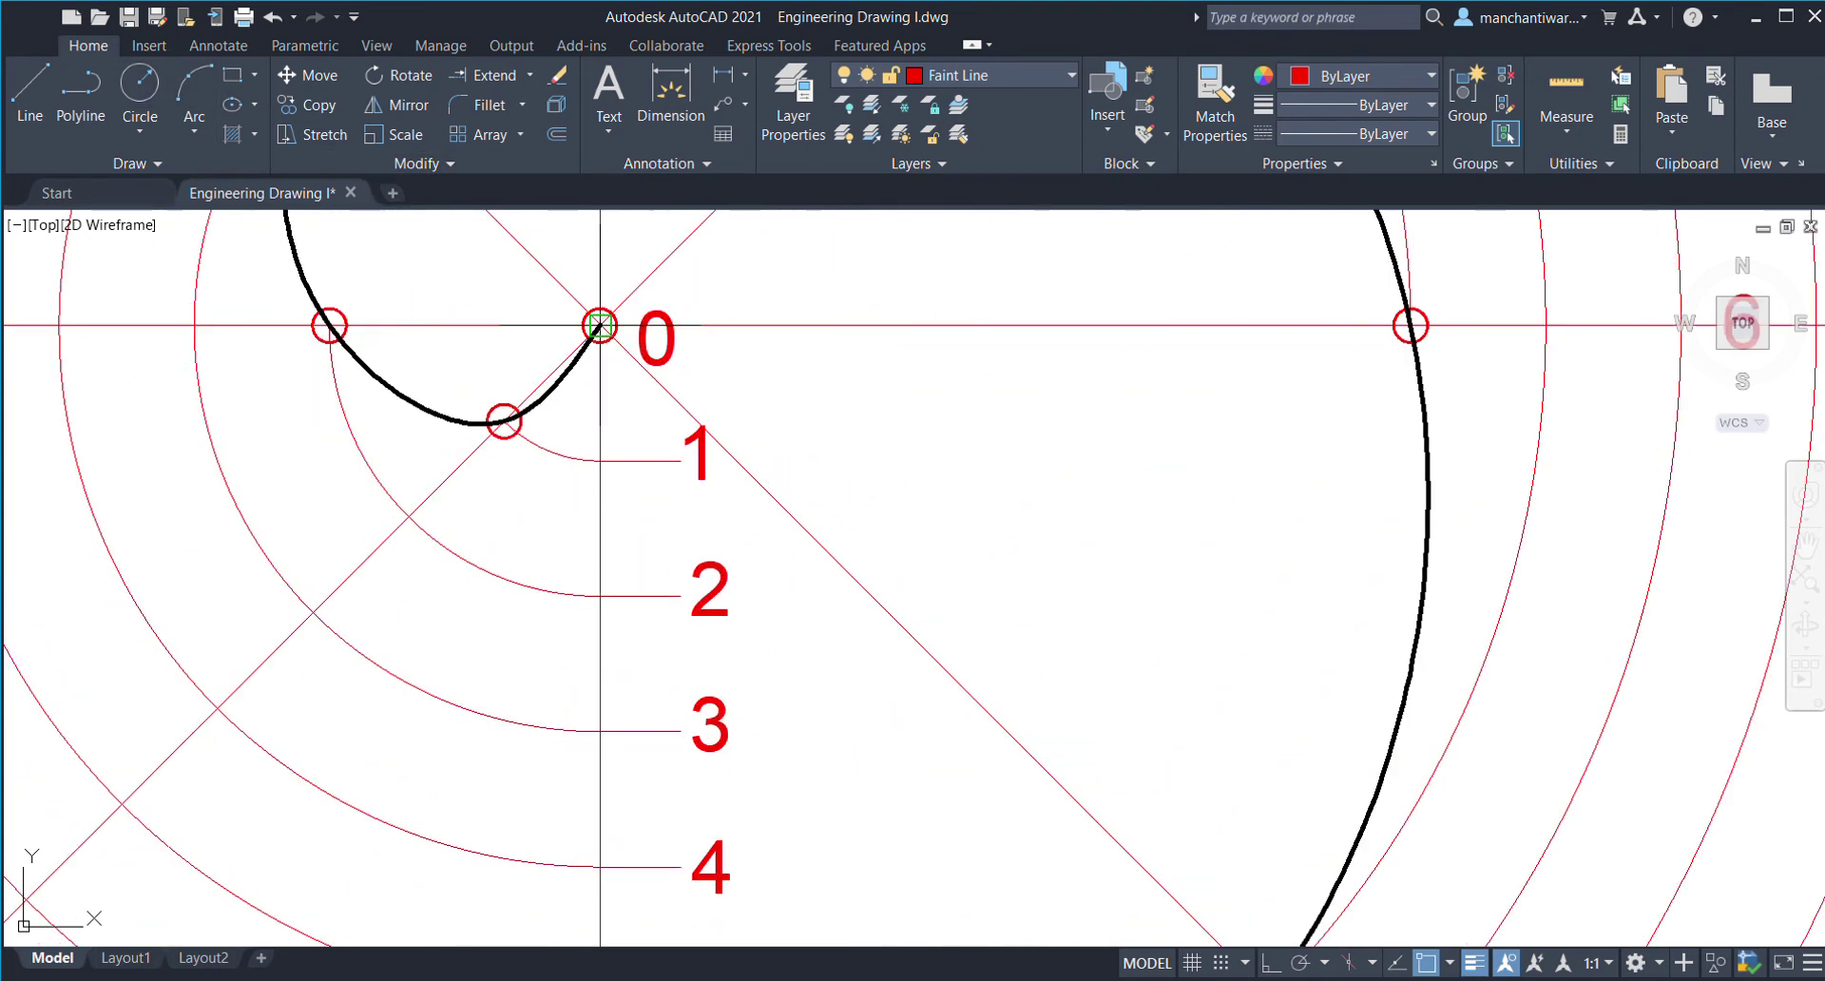
scroll(600, 325, "down", 6)
scroll(632, 501, "up", 6)
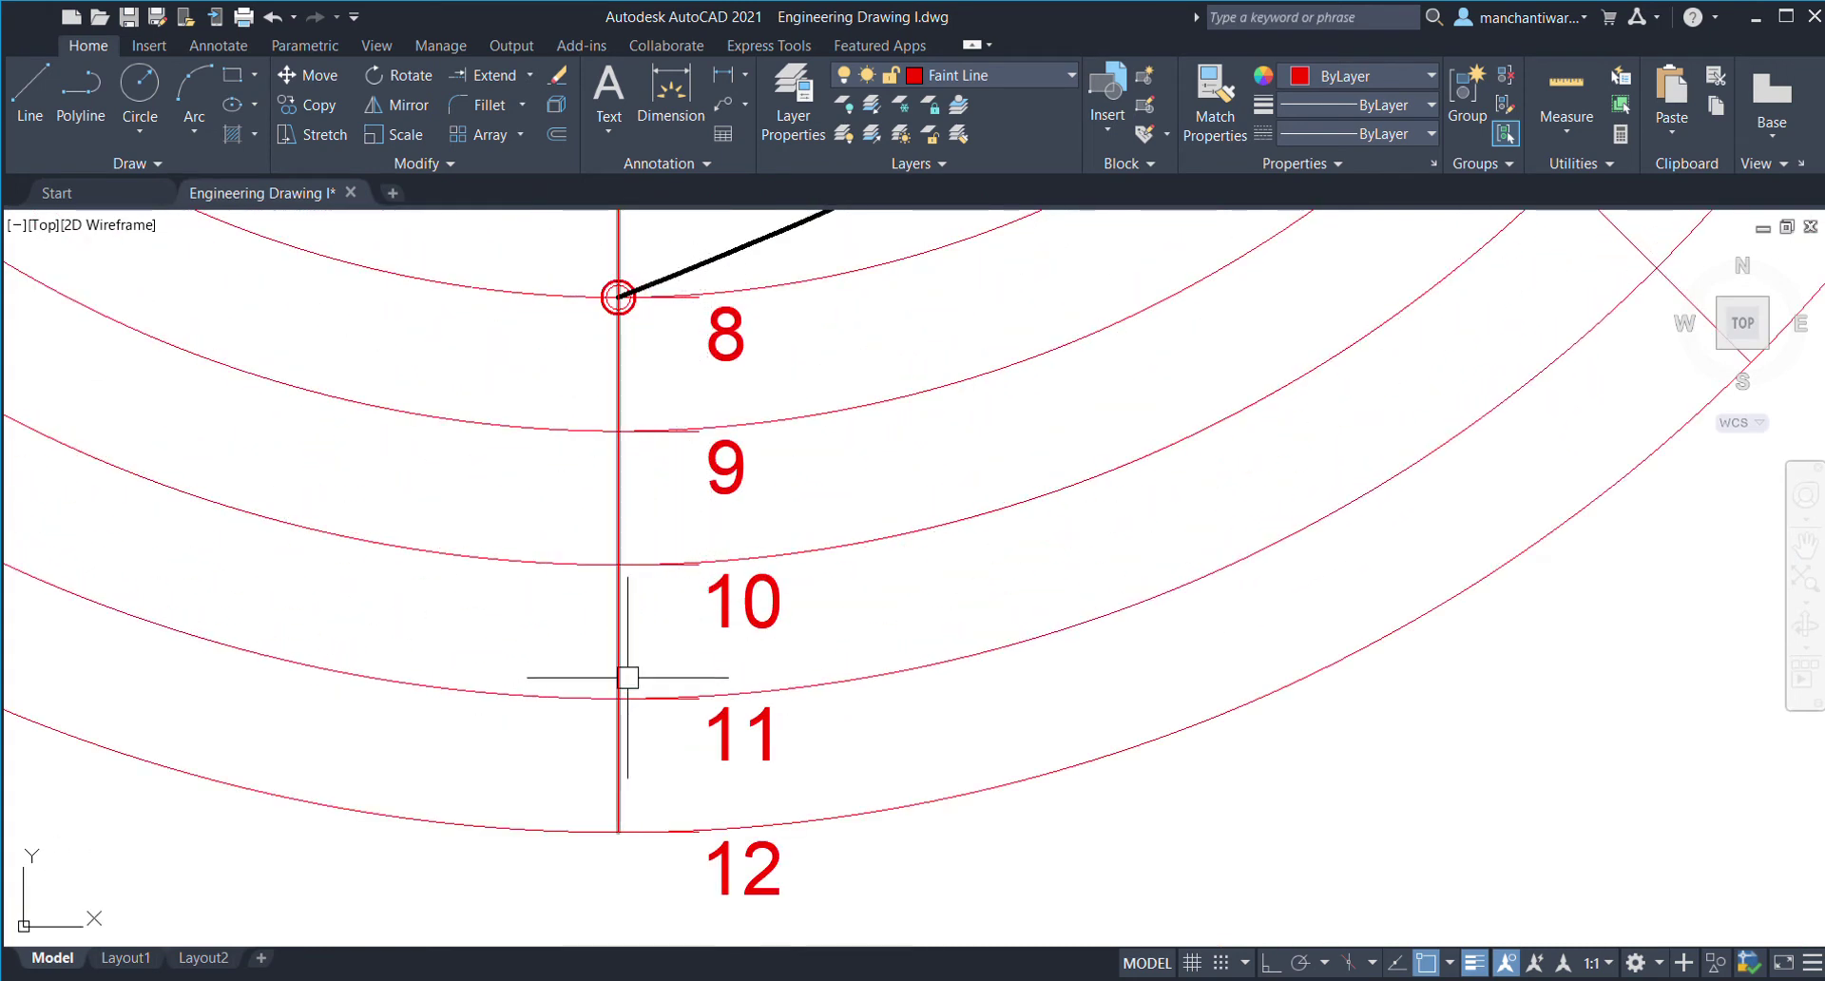
- Copy the small marker circle from point 8 to the intersections of radius 1 with circle 9 and radius 2 with circle 10
scroll(747, 624, "down", 4)
middle_click_drag(905, 573, 924, 665)
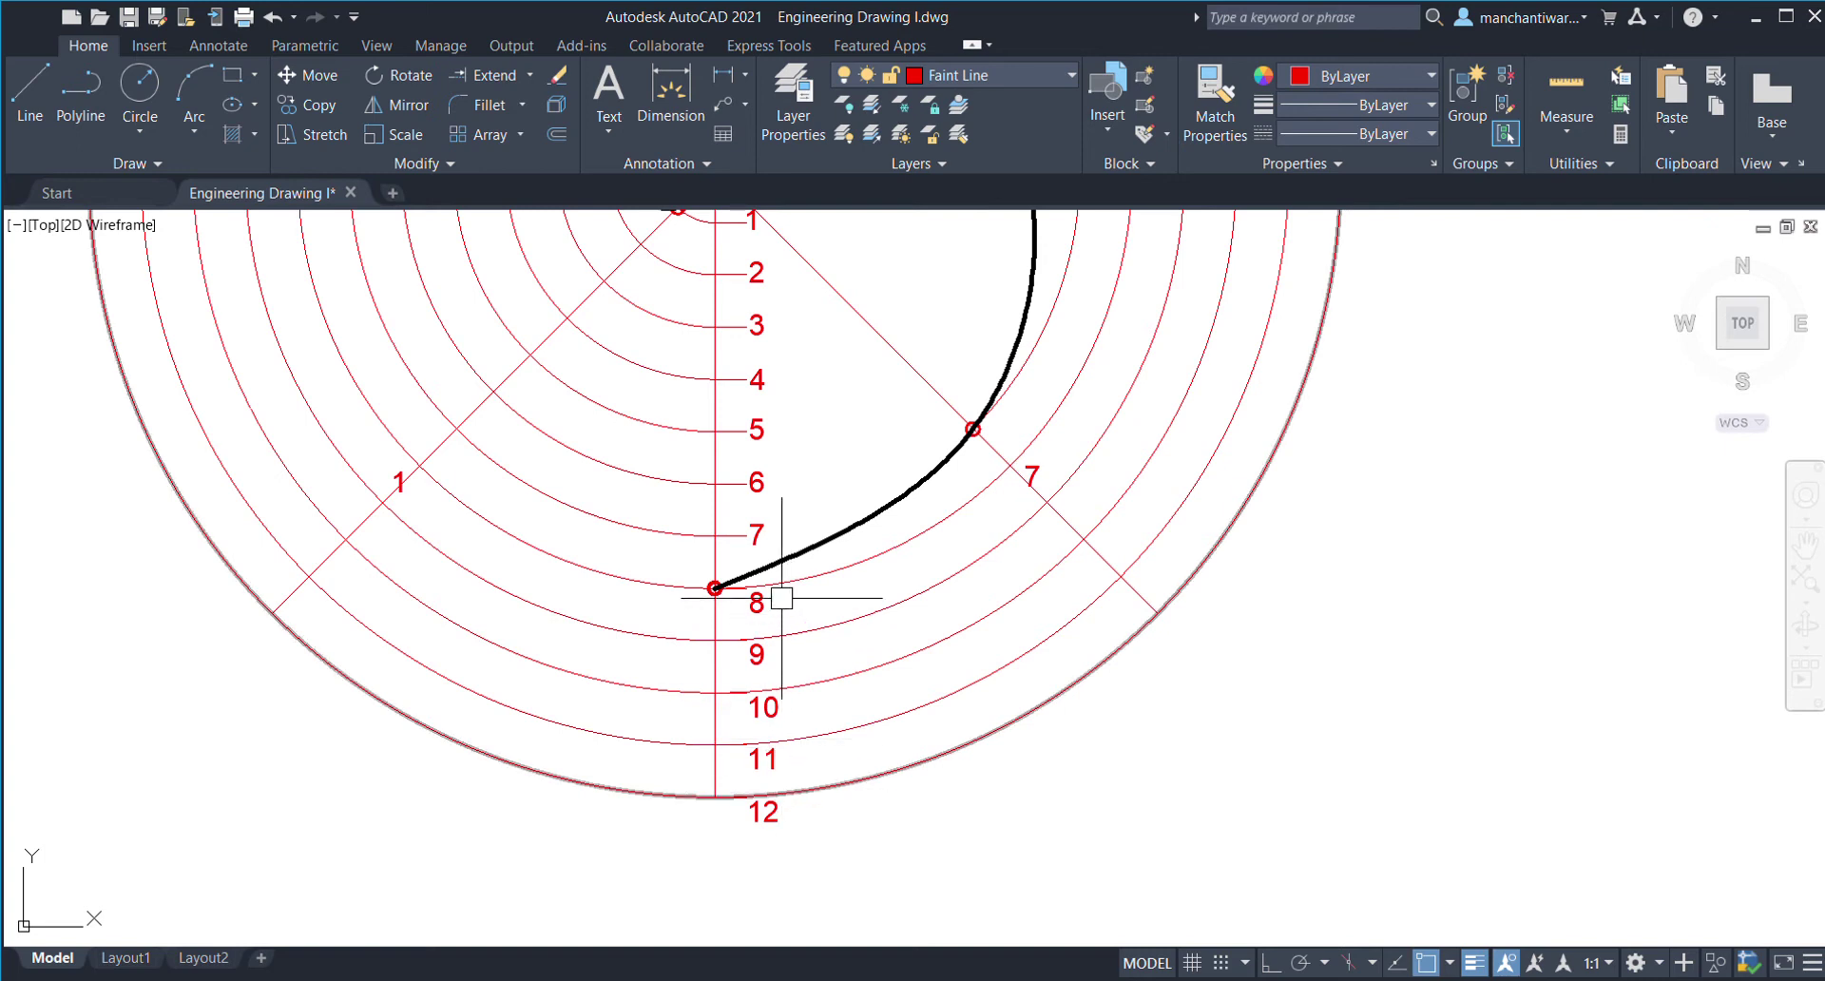
middle_click_drag(837, 666, 849, 729)
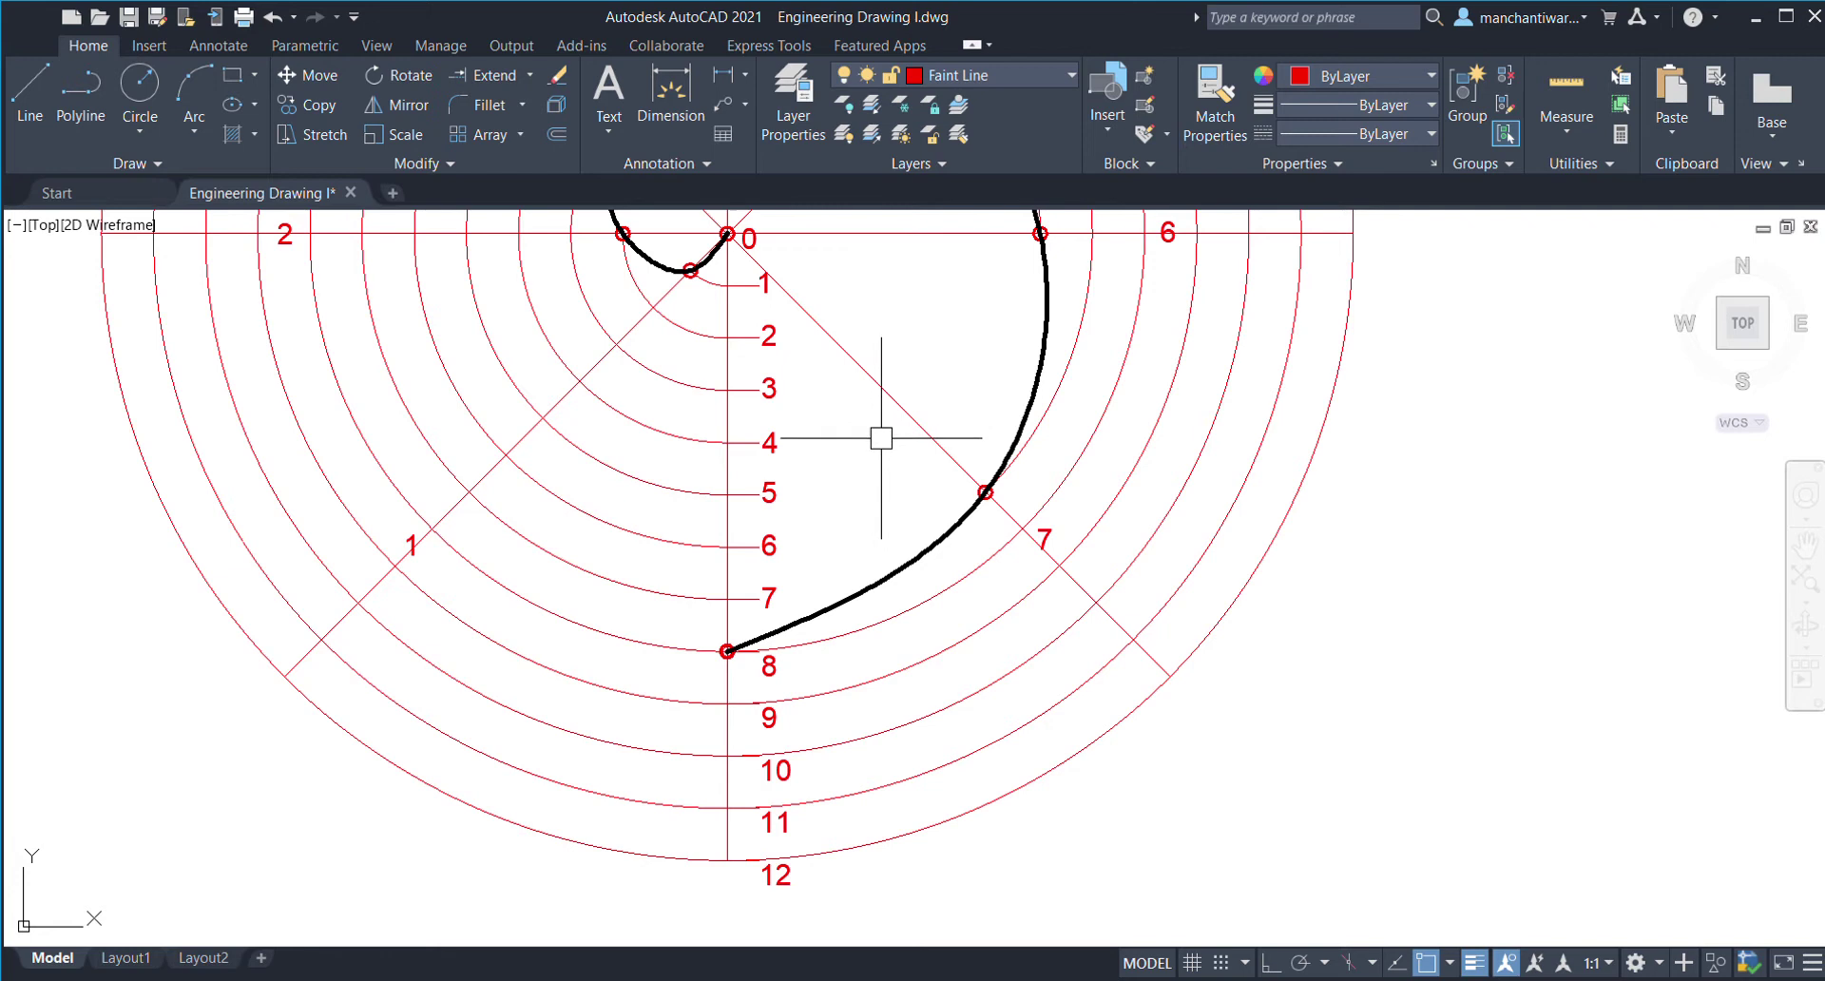
scroll(717, 647, "up", 4)
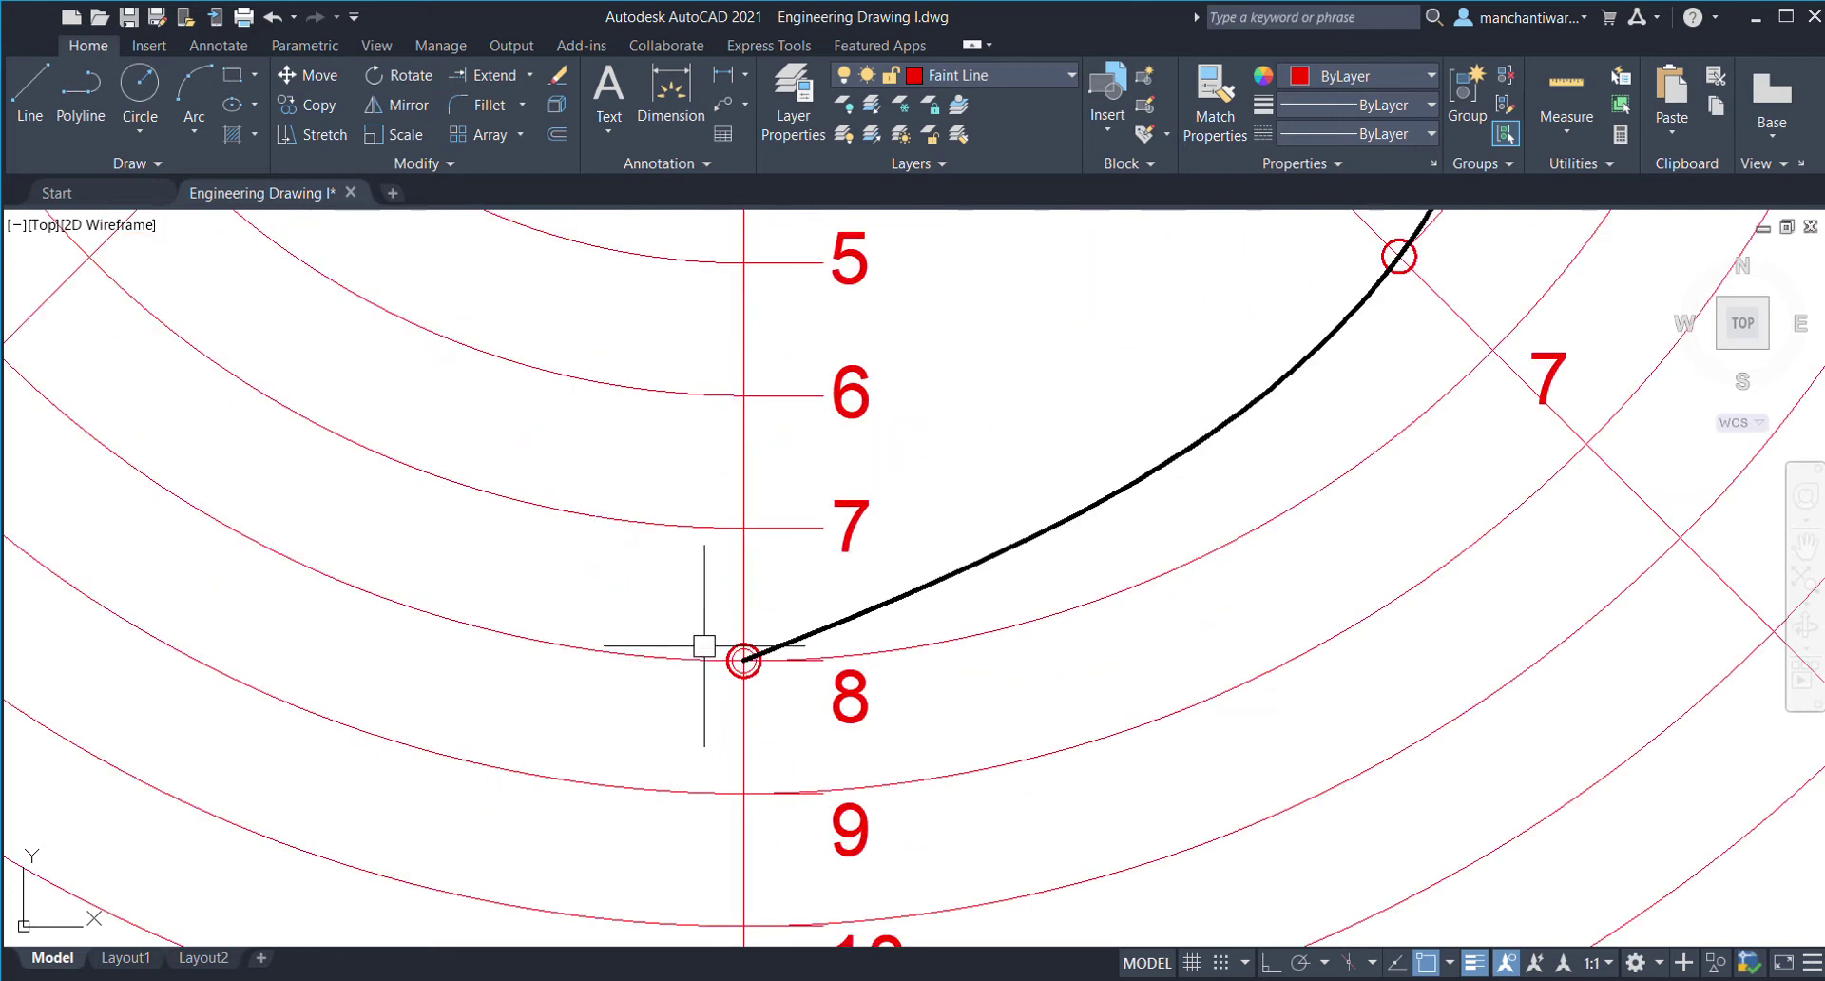
left_click(332, 116)
scroll(745, 658, "down", 2)
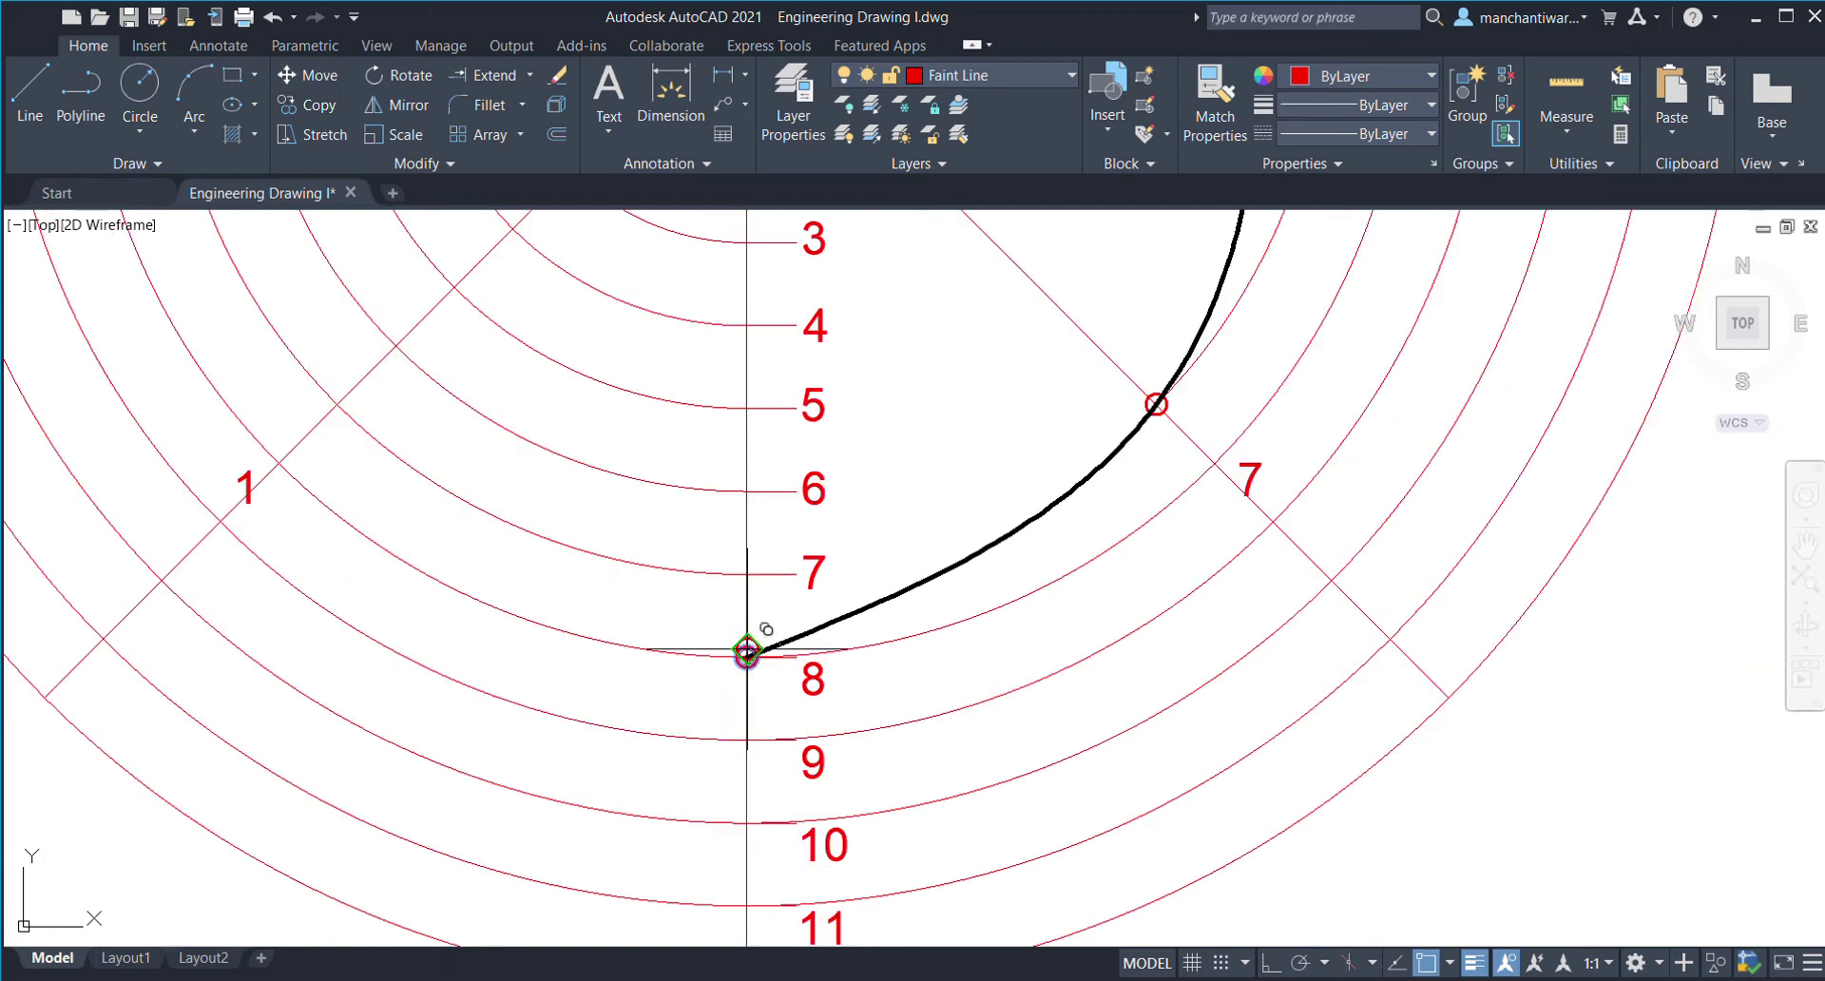
mouse_move(803, 642)
middle_mouse_down()
mouse_move(830, 579)
mouse_move(830, 661)
middle_mouse_up()
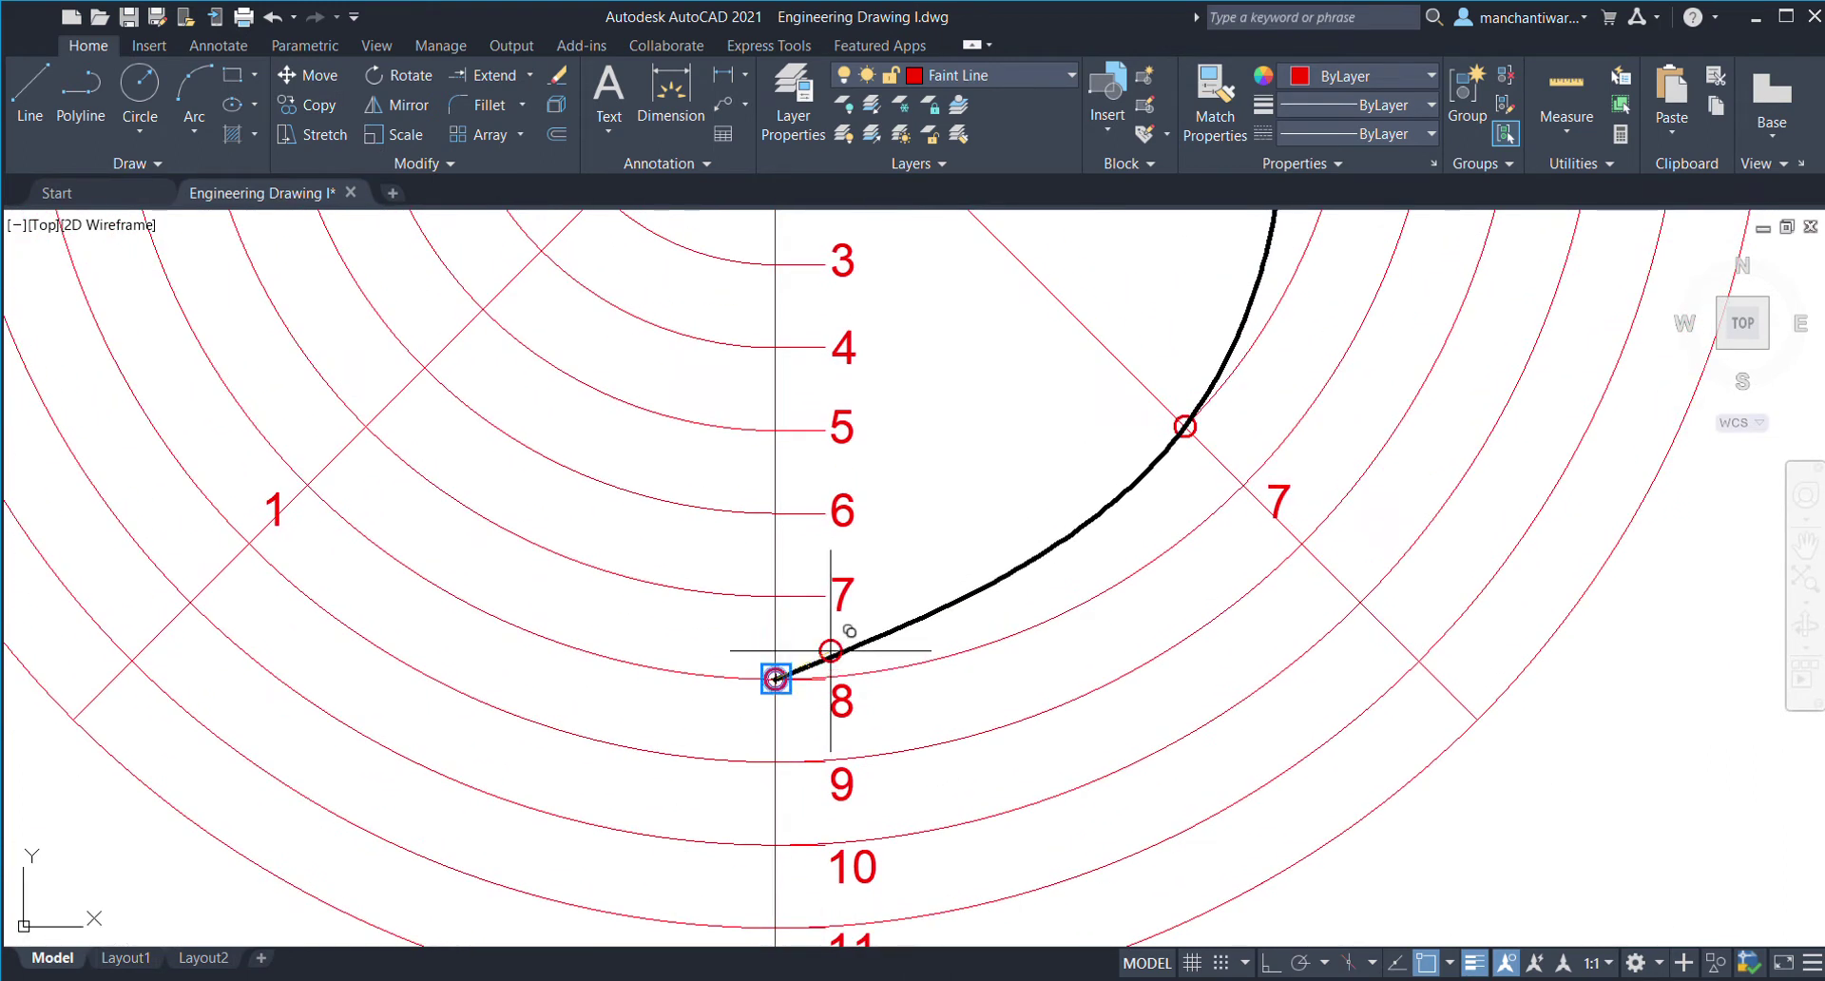
scroll(774, 672, "down", 2)
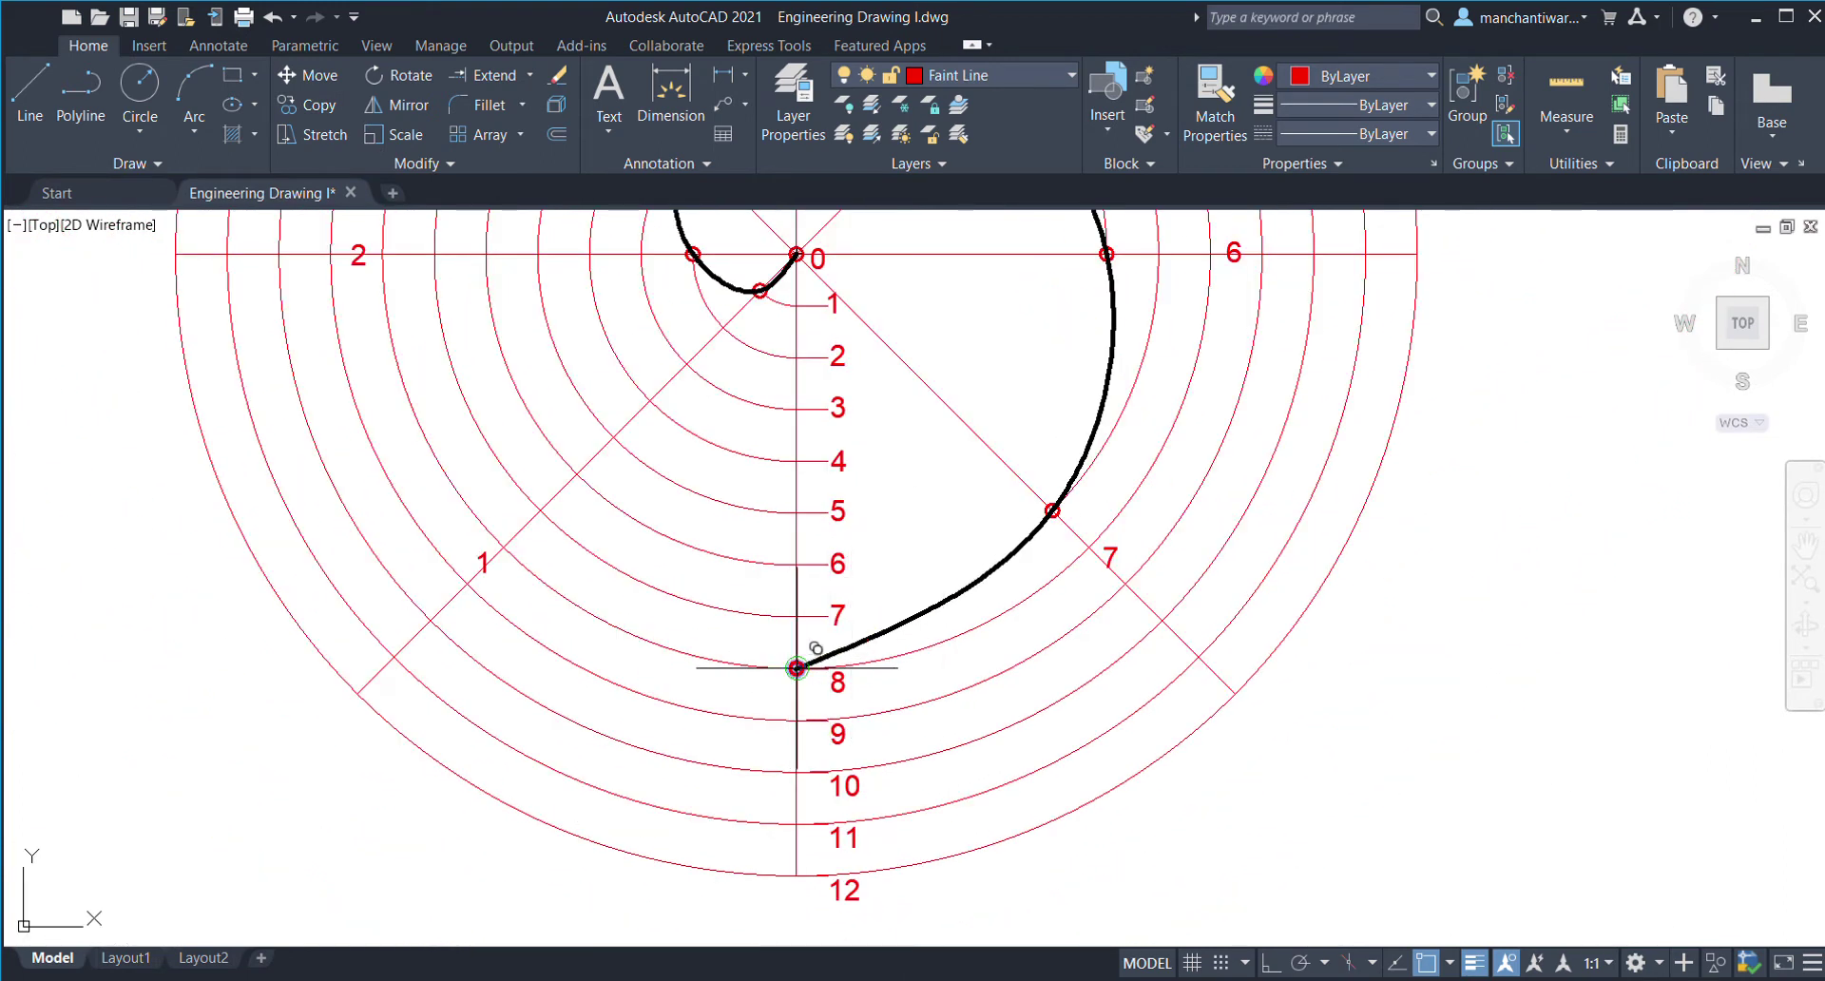
left_click(796, 669)
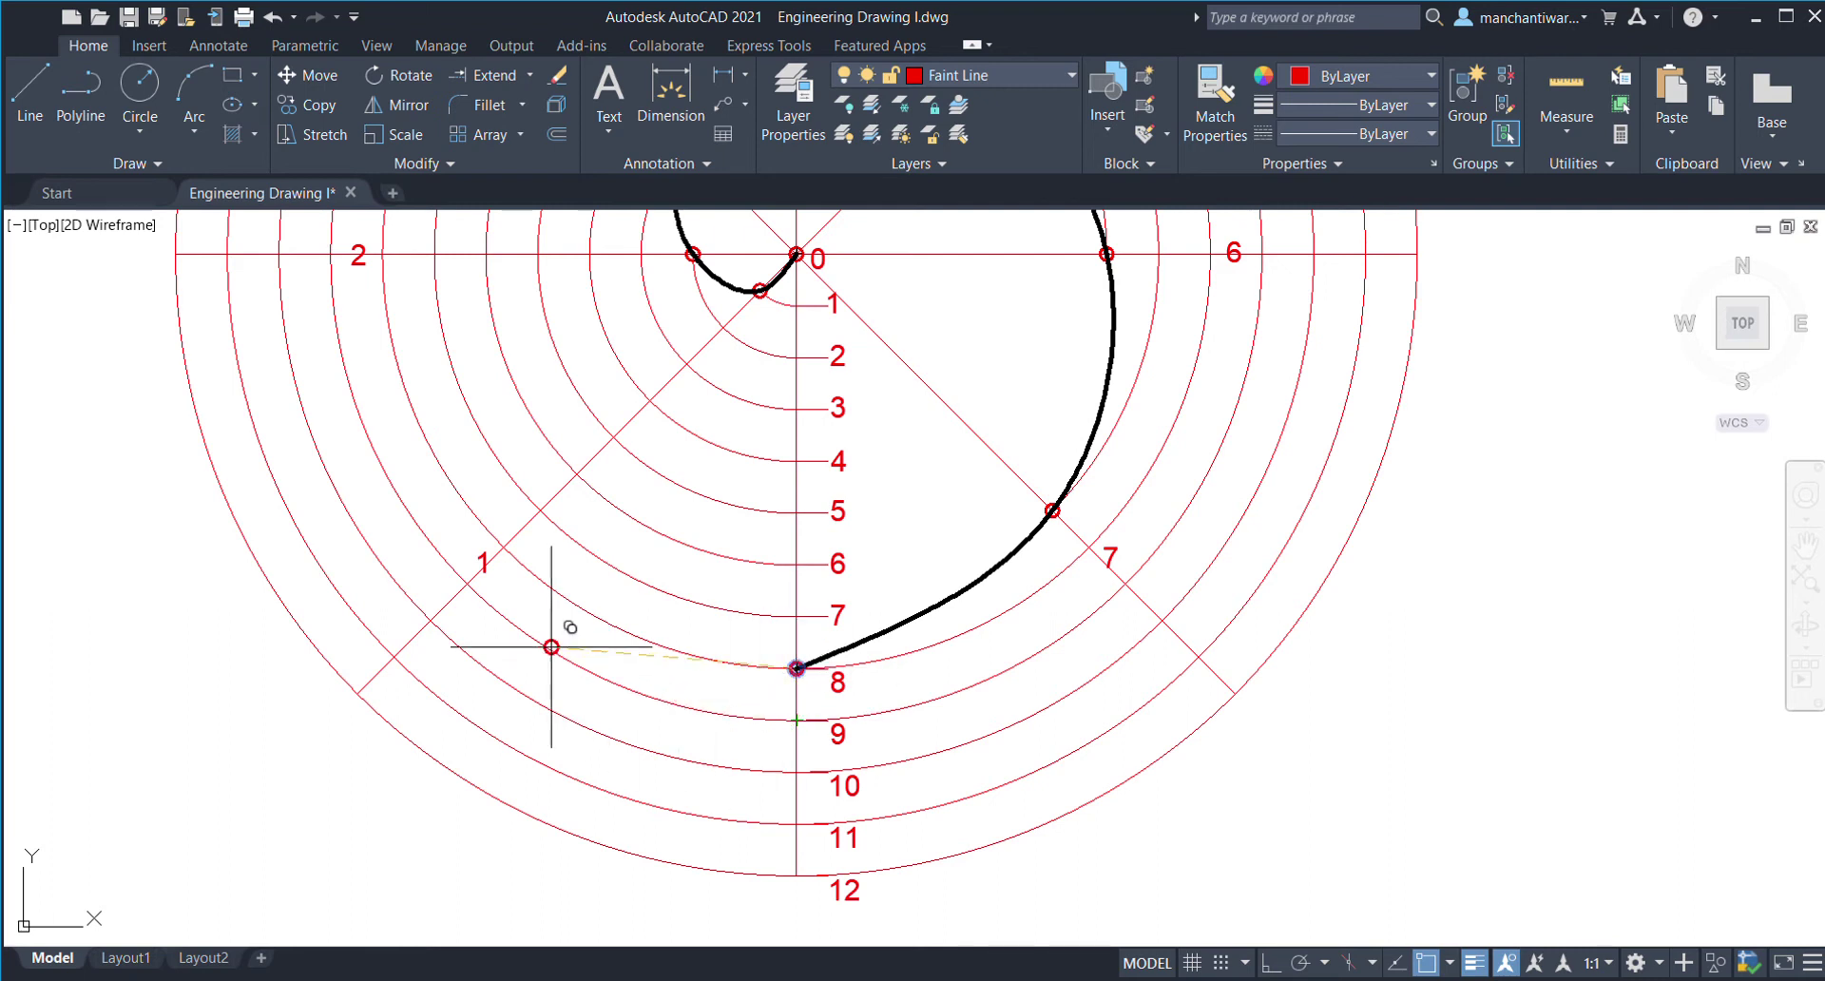
middle_click_drag(440, 533, 502, 712)
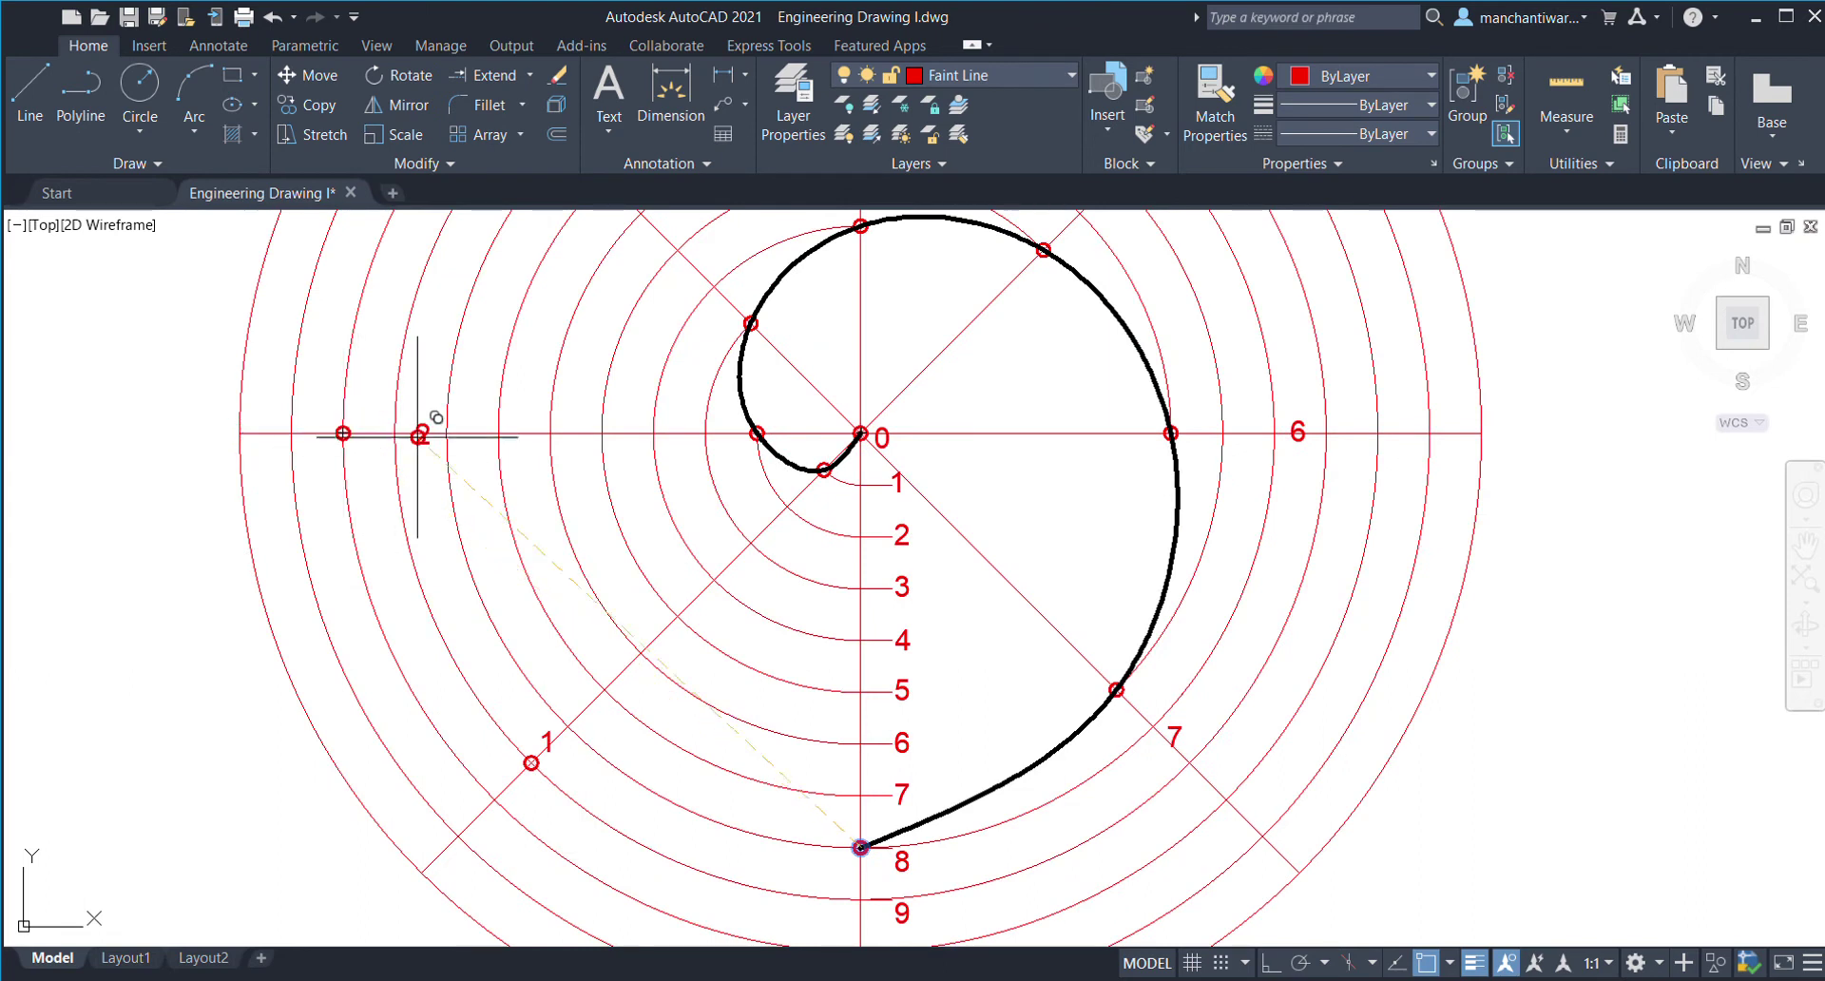
- Place marker circle copies where radius 3 meets circle 11 and radius 4 meets circle 12, and finish copying
middle_click_drag(537, 531, 537, 339)
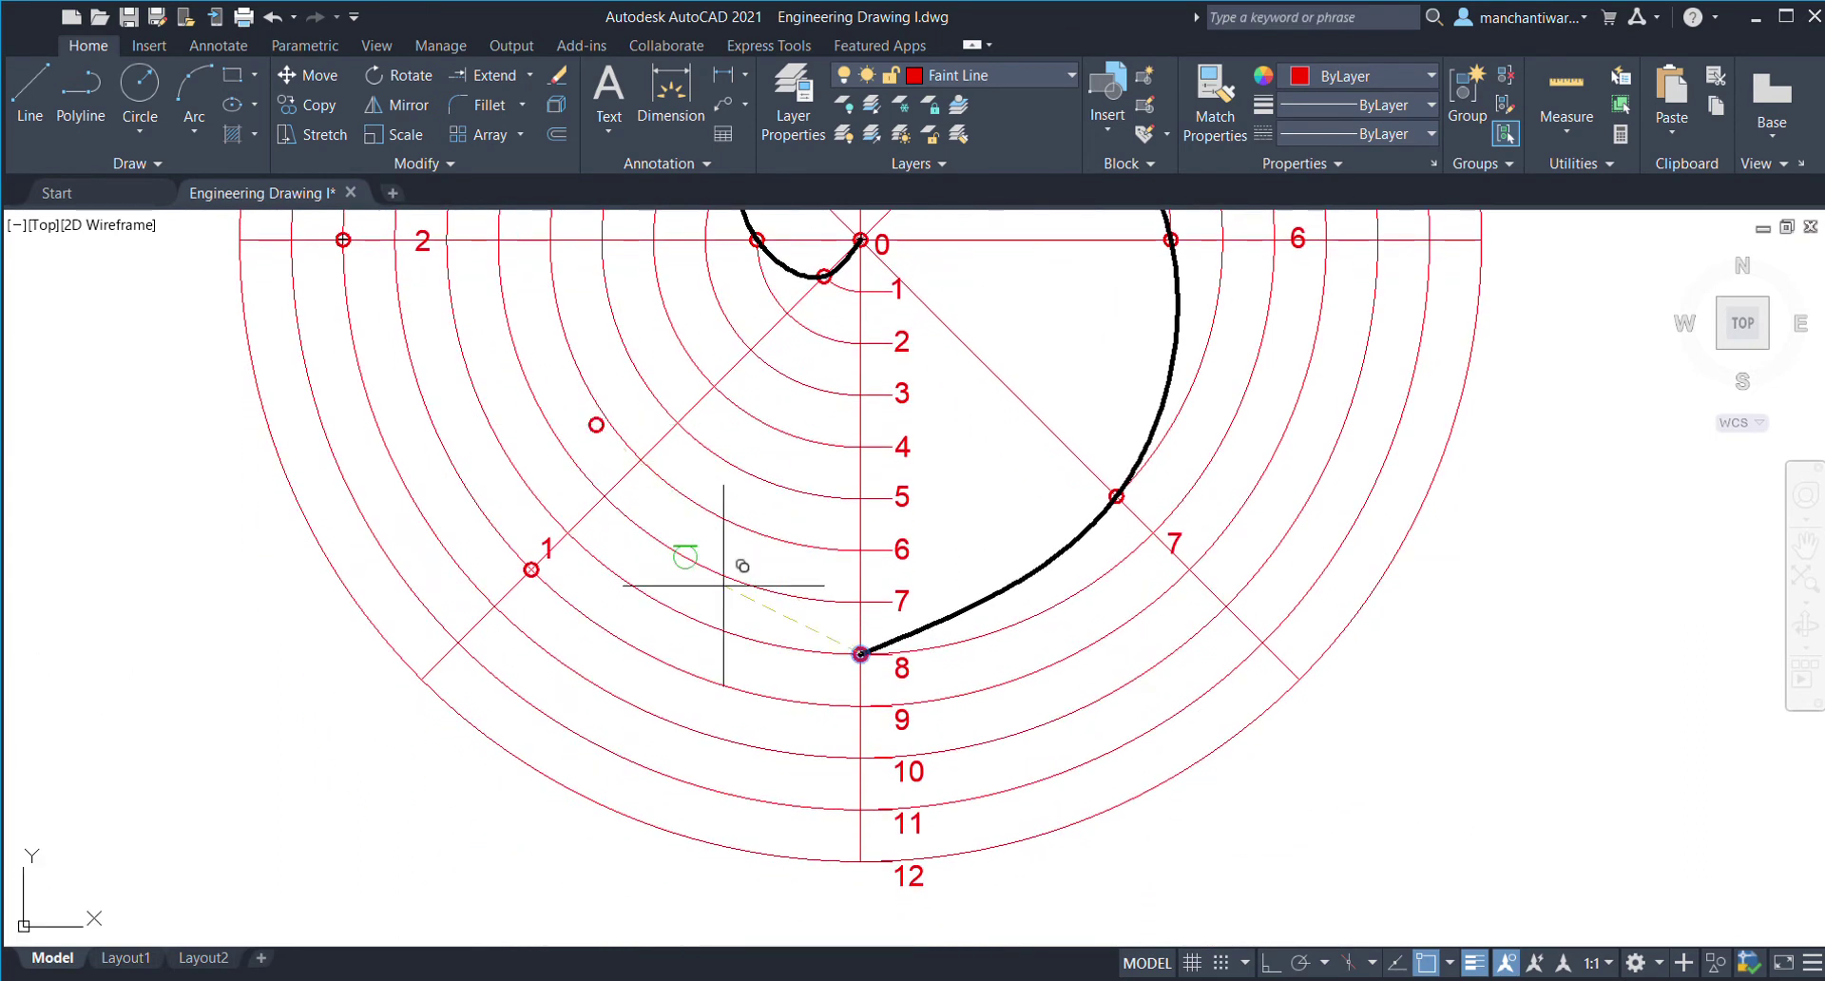
middle_click_drag(638, 458, 733, 876)
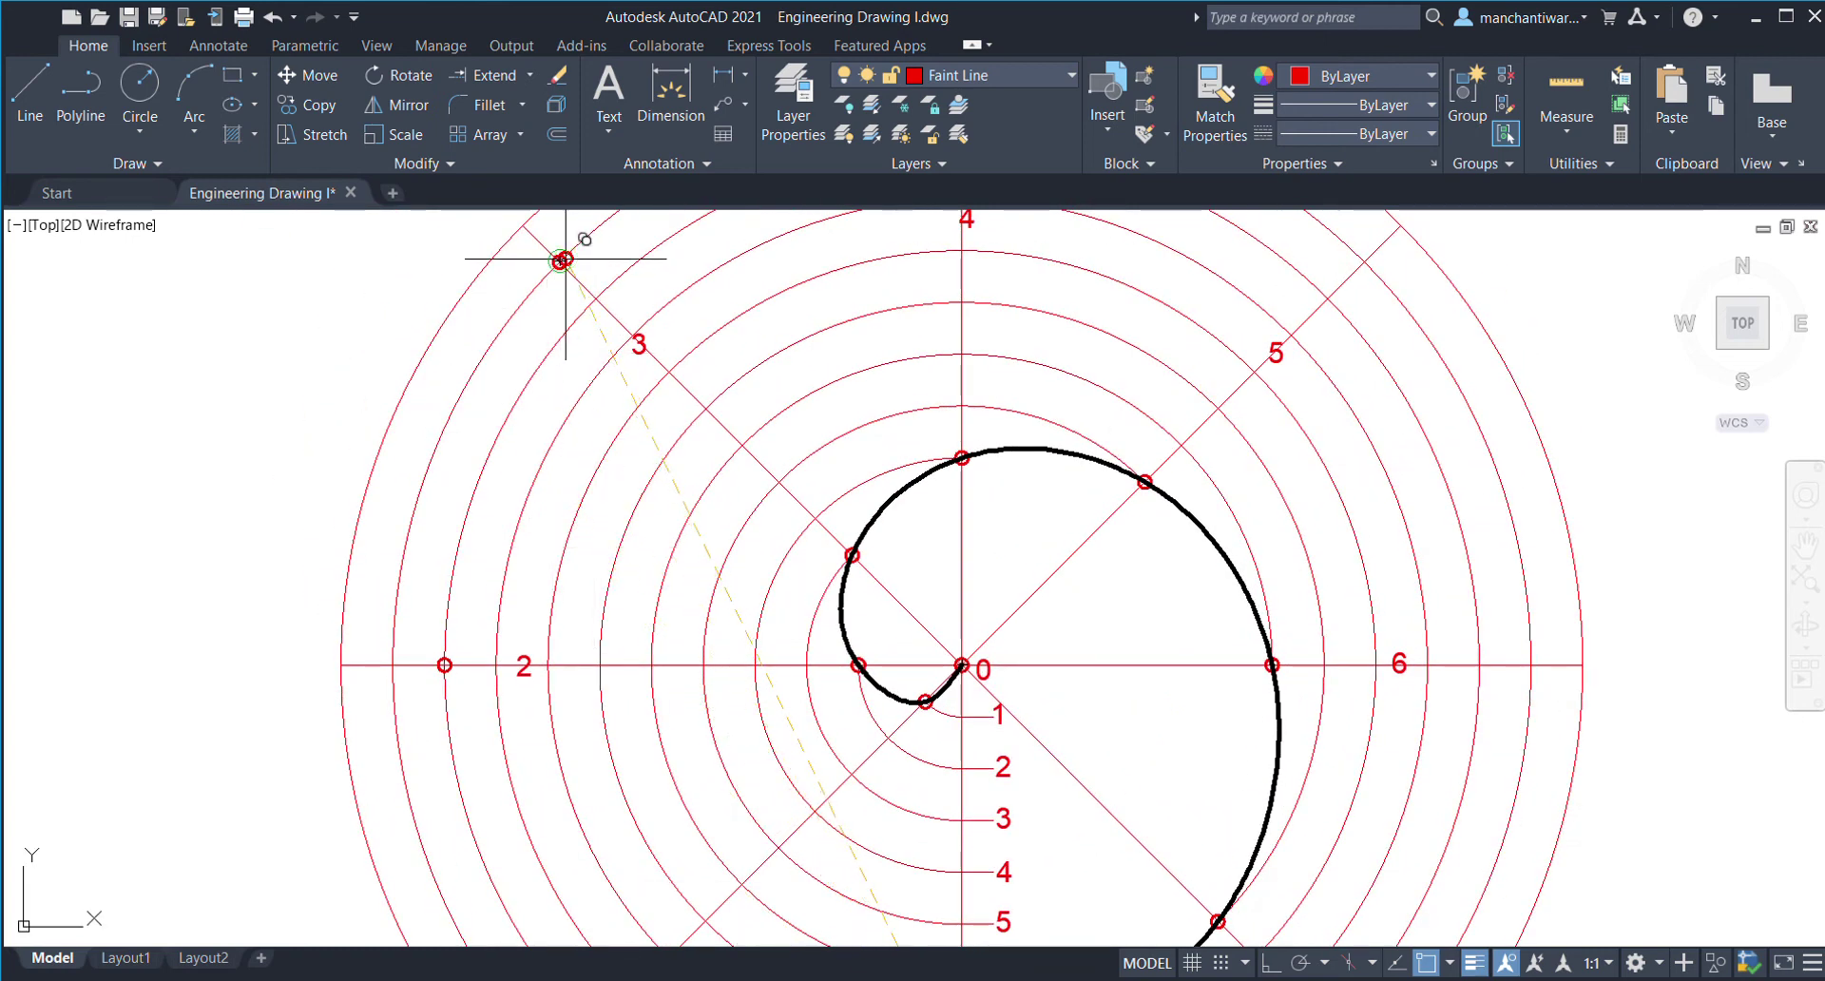
scroll(738, 403, "down", 2)
scroll(700, 498, "down", 2)
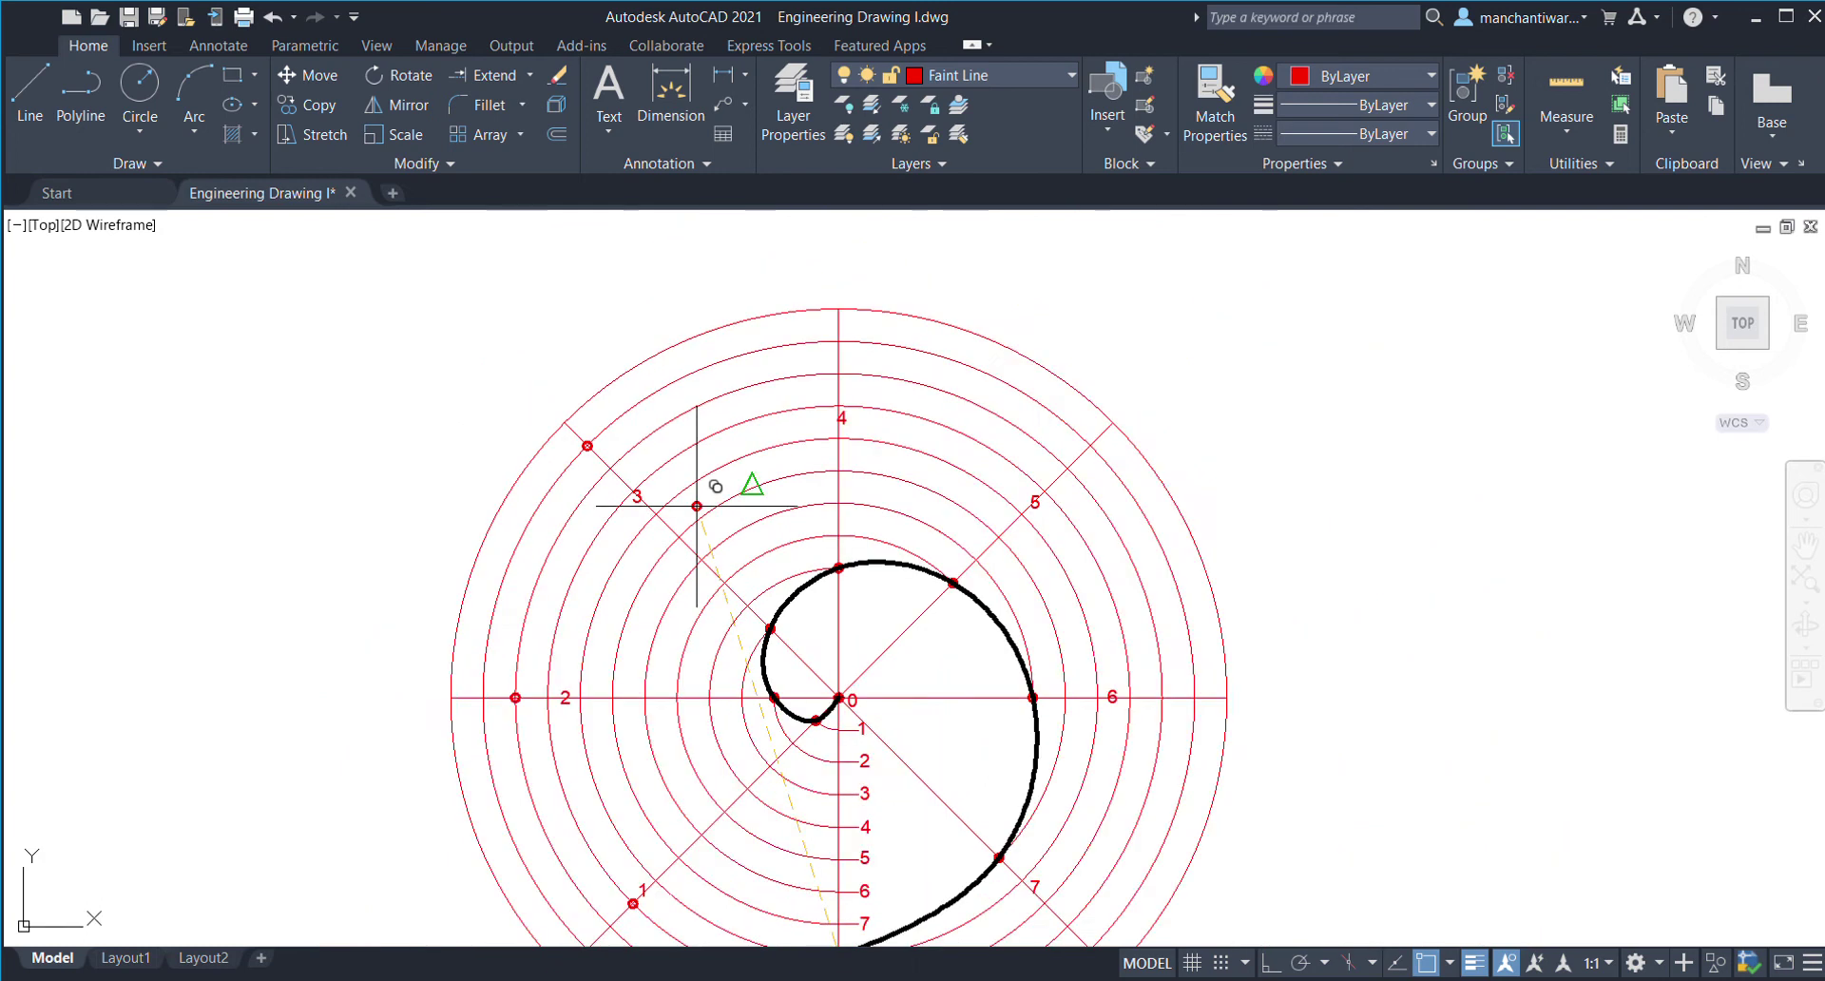
middle_click_drag(697, 506, 787, 232)
middle_click_drag(856, 362, 893, 716)
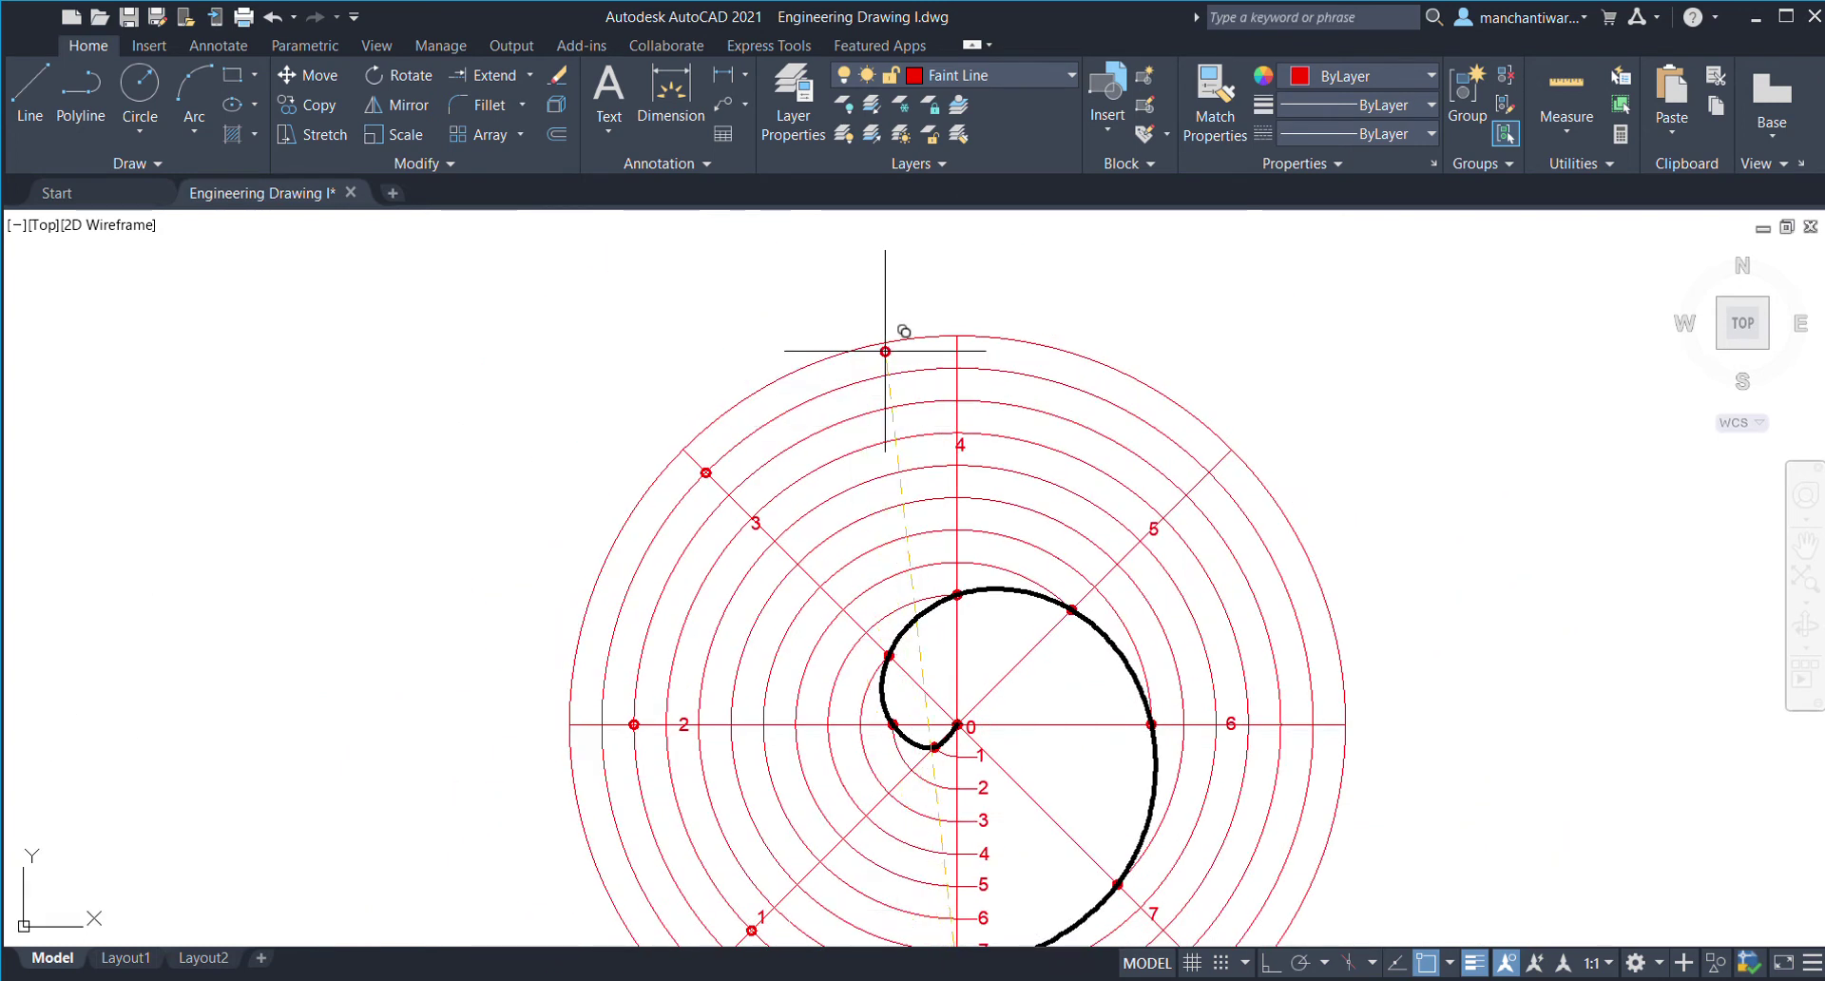
scroll(885, 351, "up", 2)
left_click(984, 340)
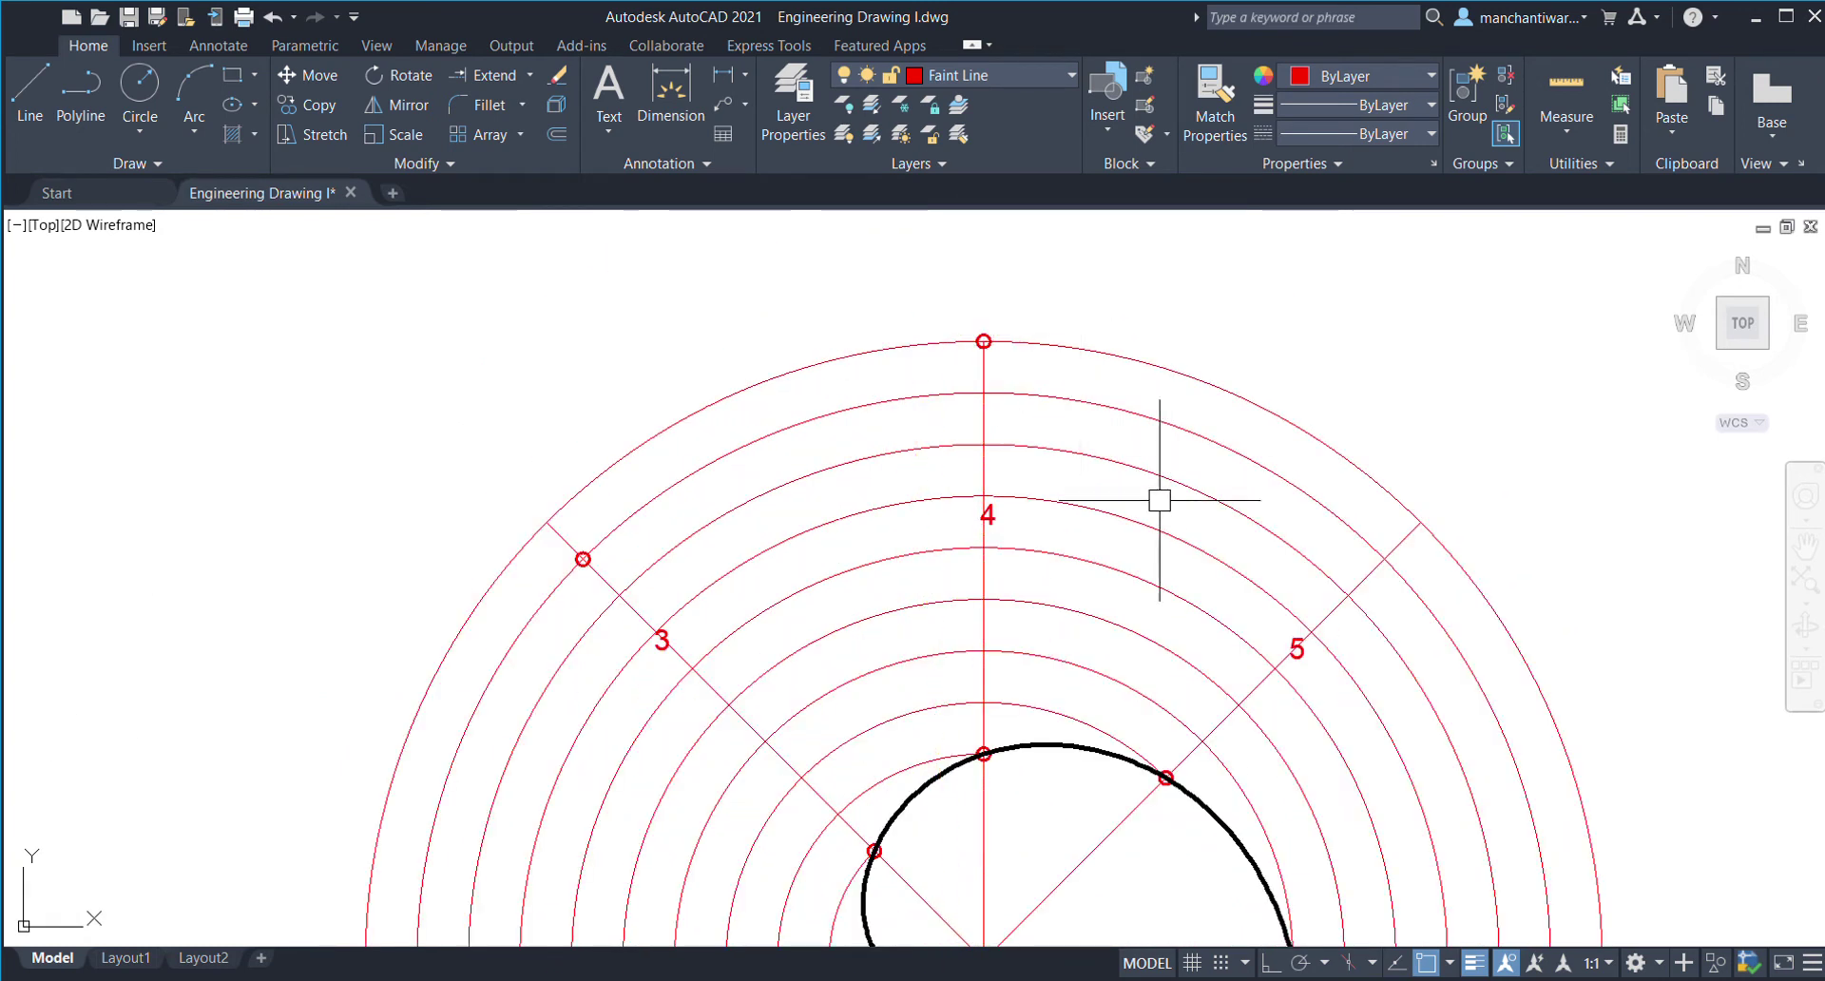
- Try to stretch the spline's outer end from point 8 towards the marker on radius 1
scroll(1160, 501, "down", 2)
middle_click_drag(1177, 863, 1059, 517)
scroll(1046, 561, "up", 2)
left_click(1010, 603)
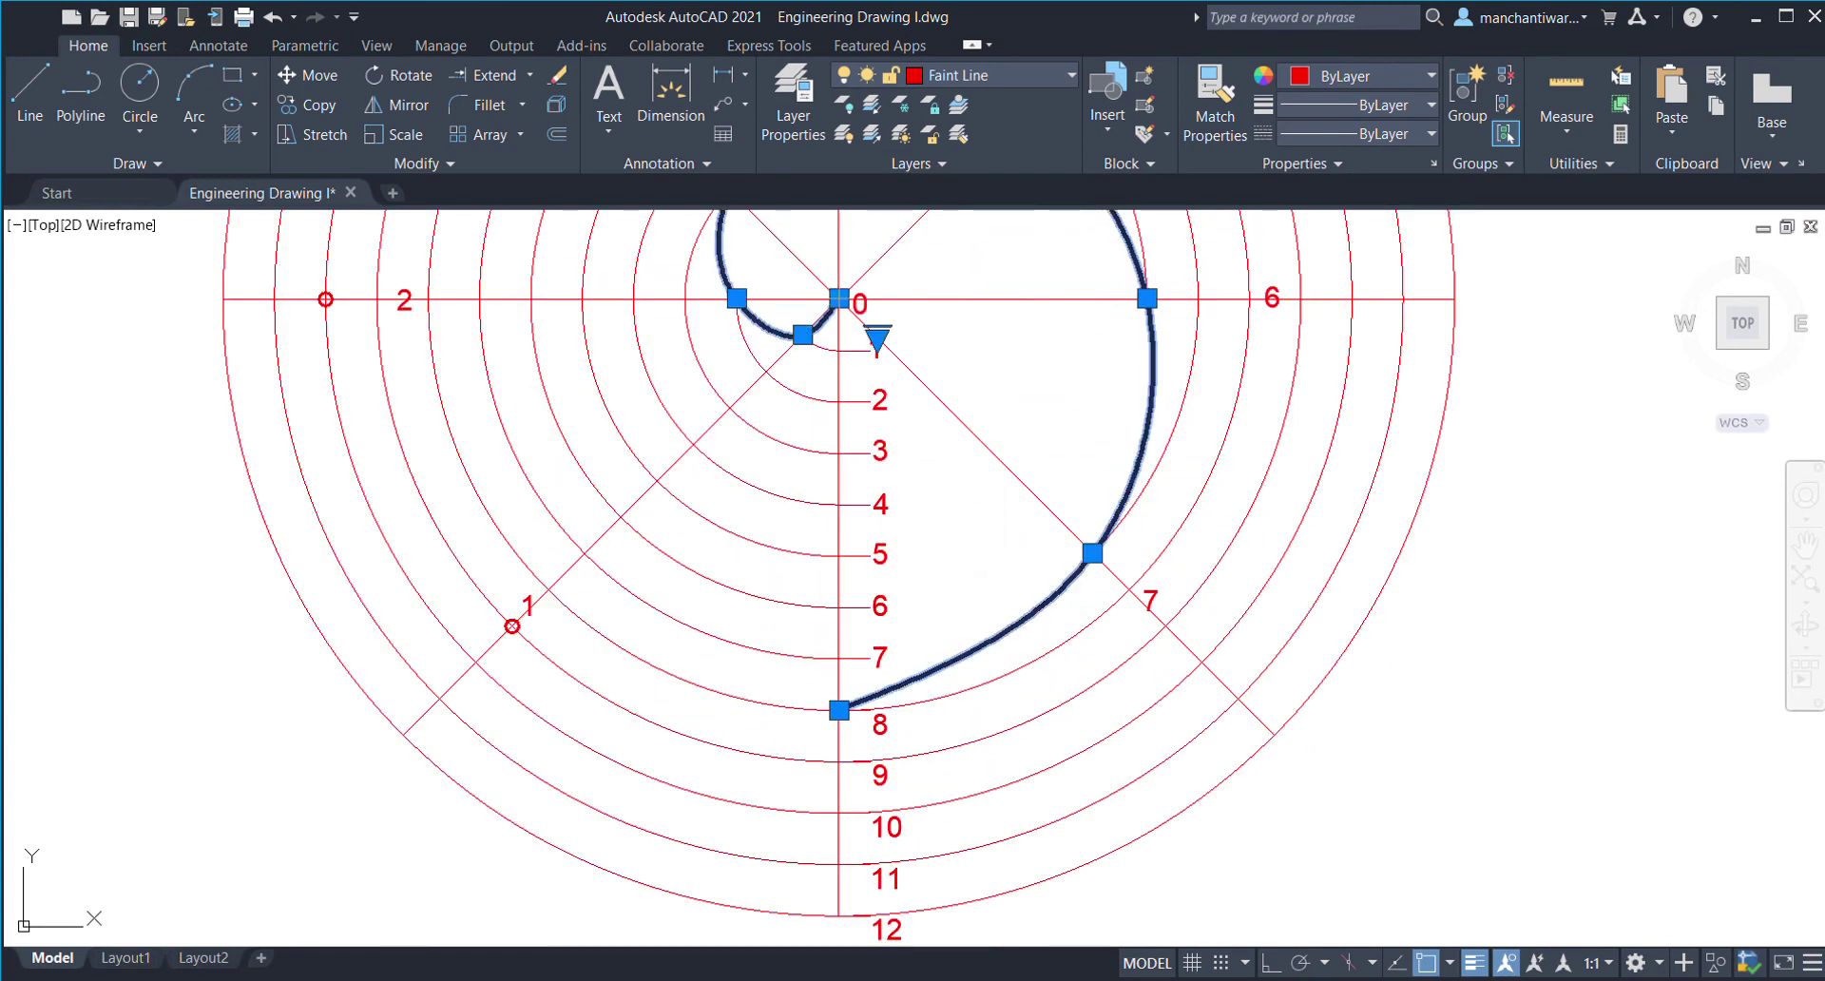
left_click(838, 710)
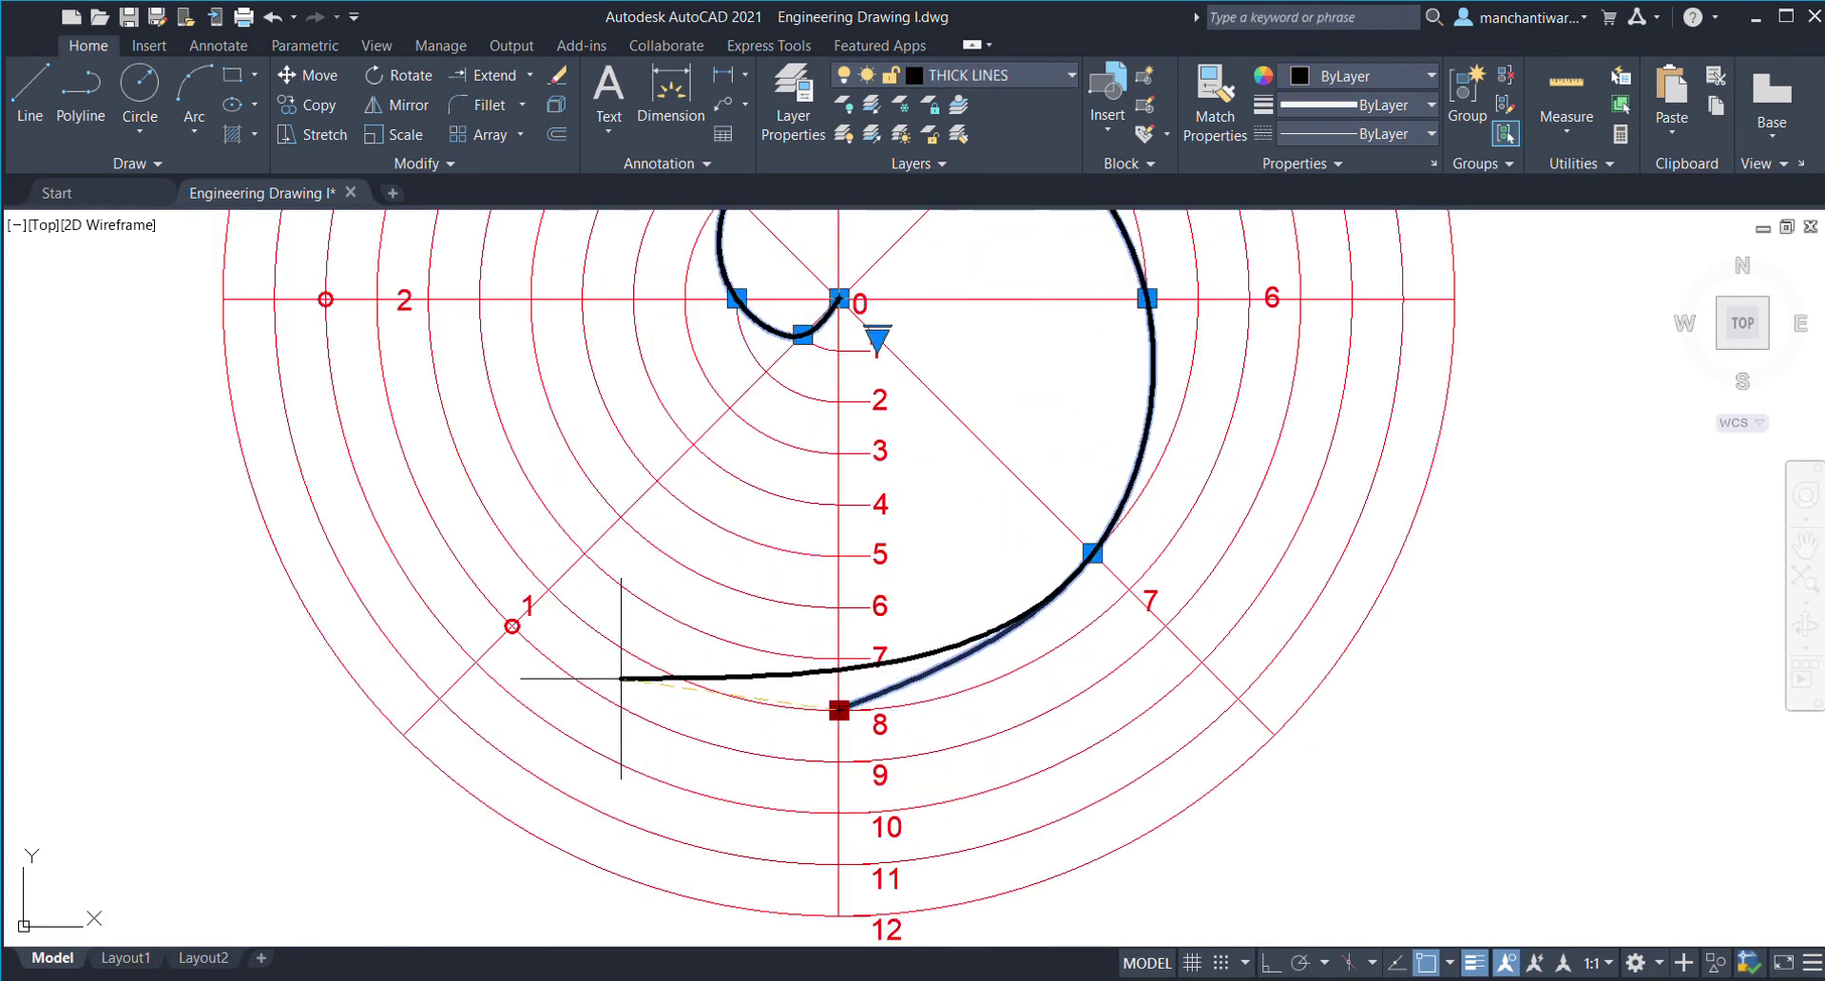
left_click(833, 710)
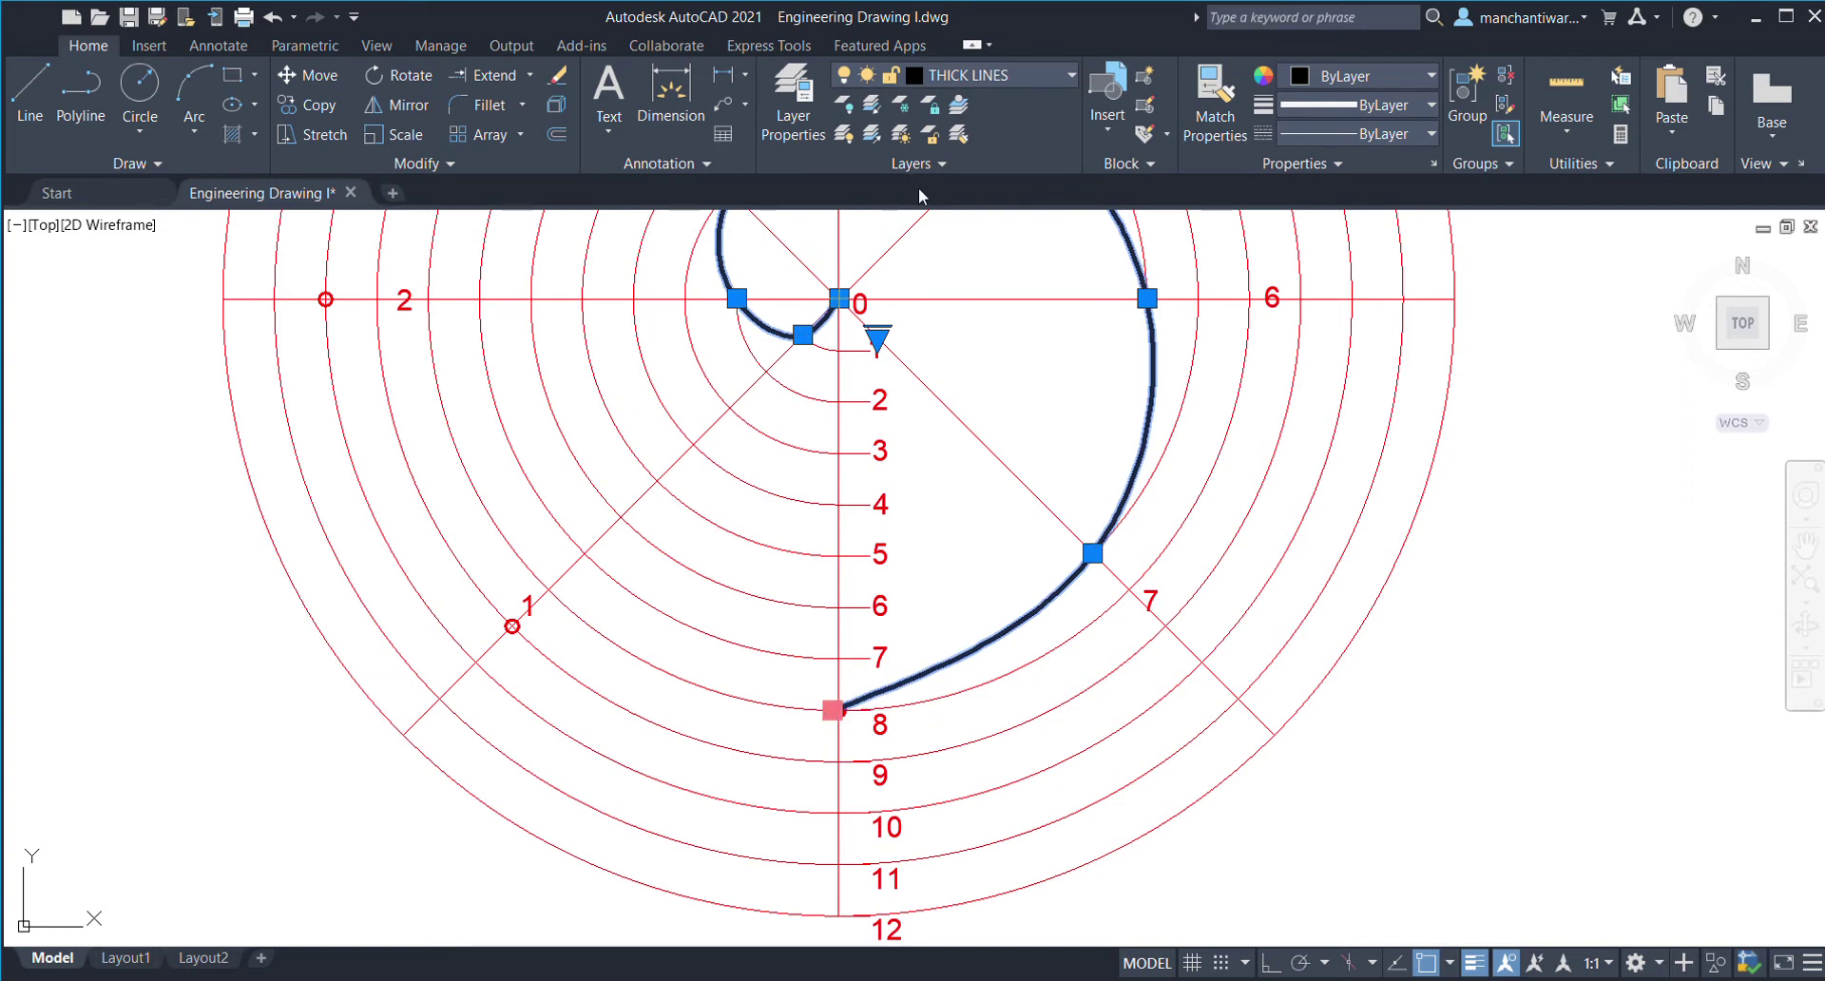
left_click(691, 351)
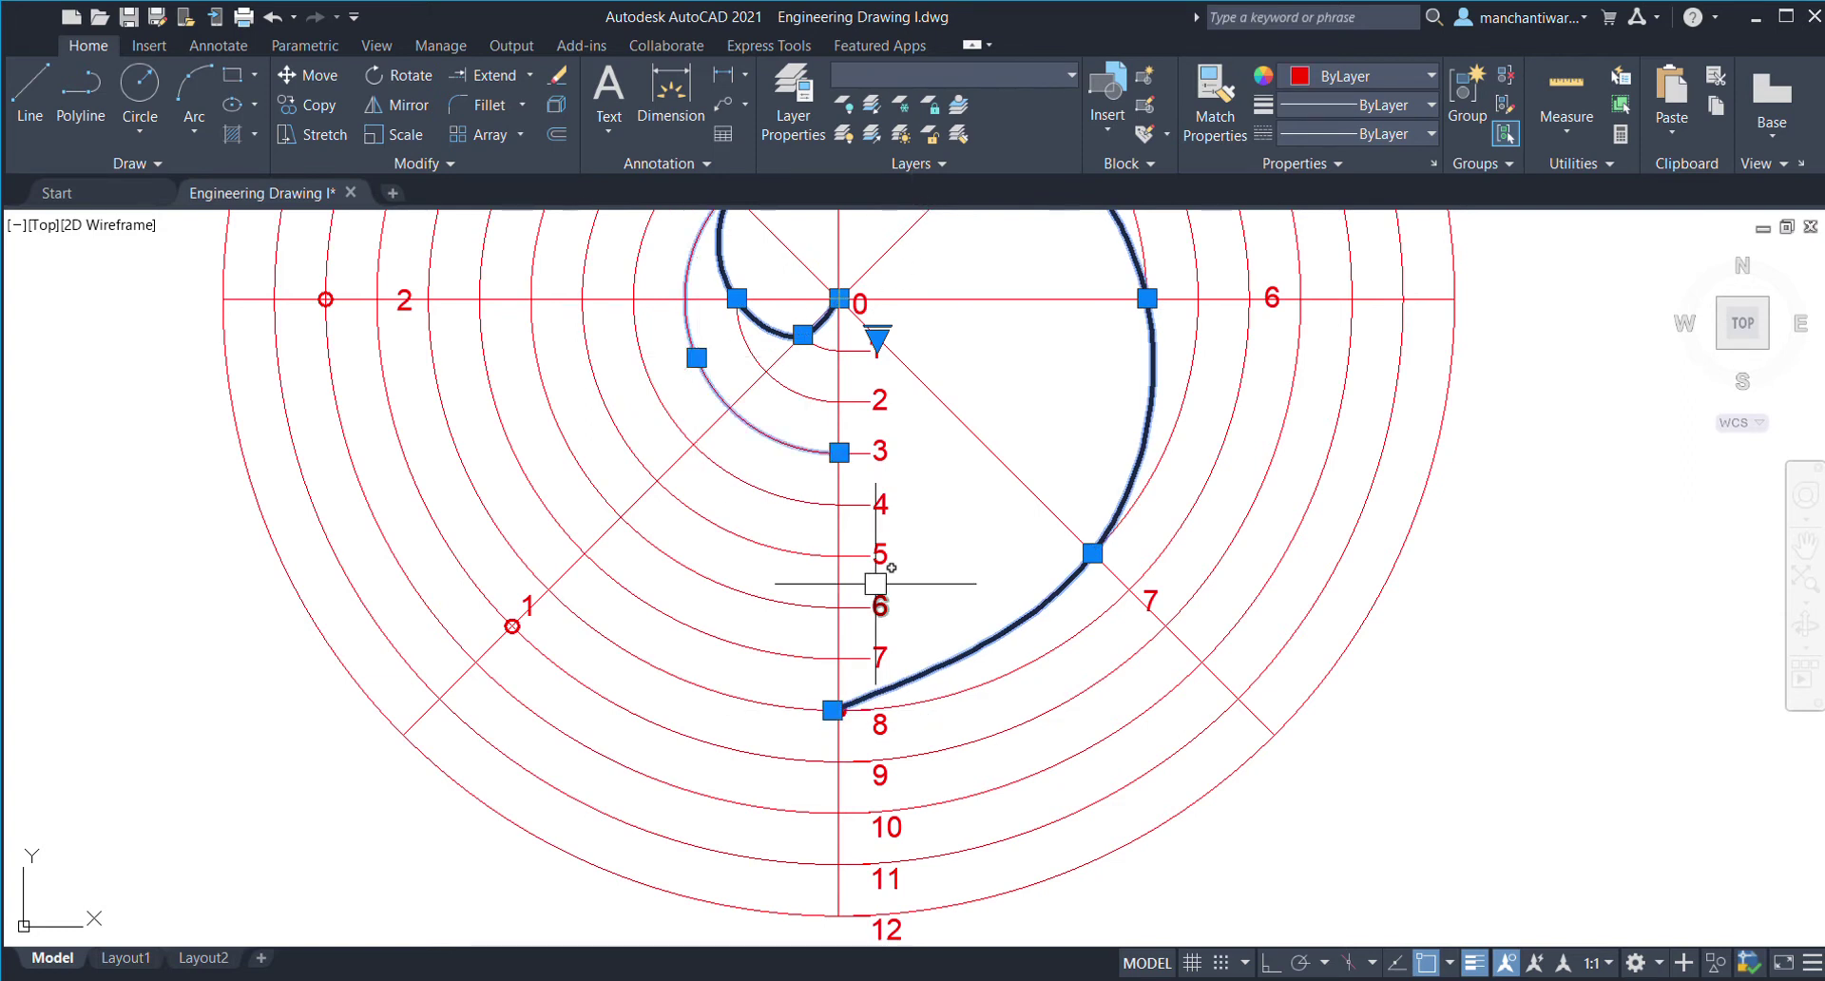
key("Escape")
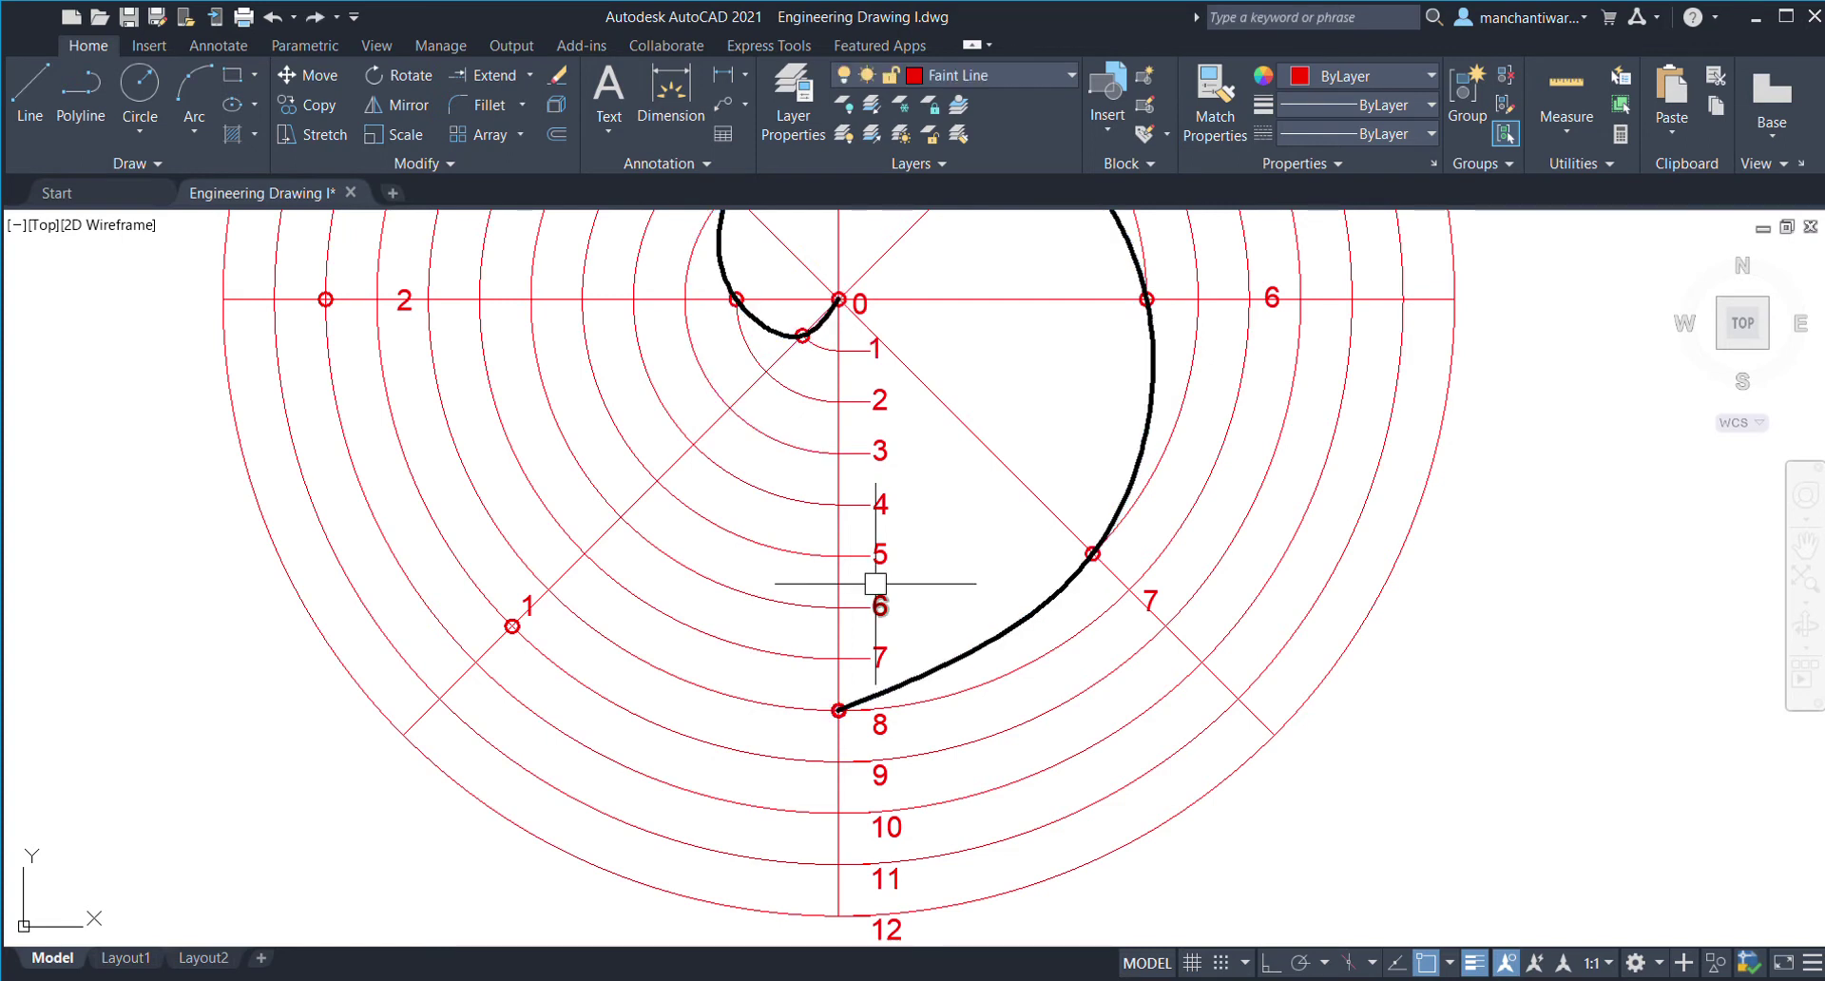
- Continue the spline past point 8 by adding a fit point at the marker on radius 1 and circle 9
left_click(989, 642)
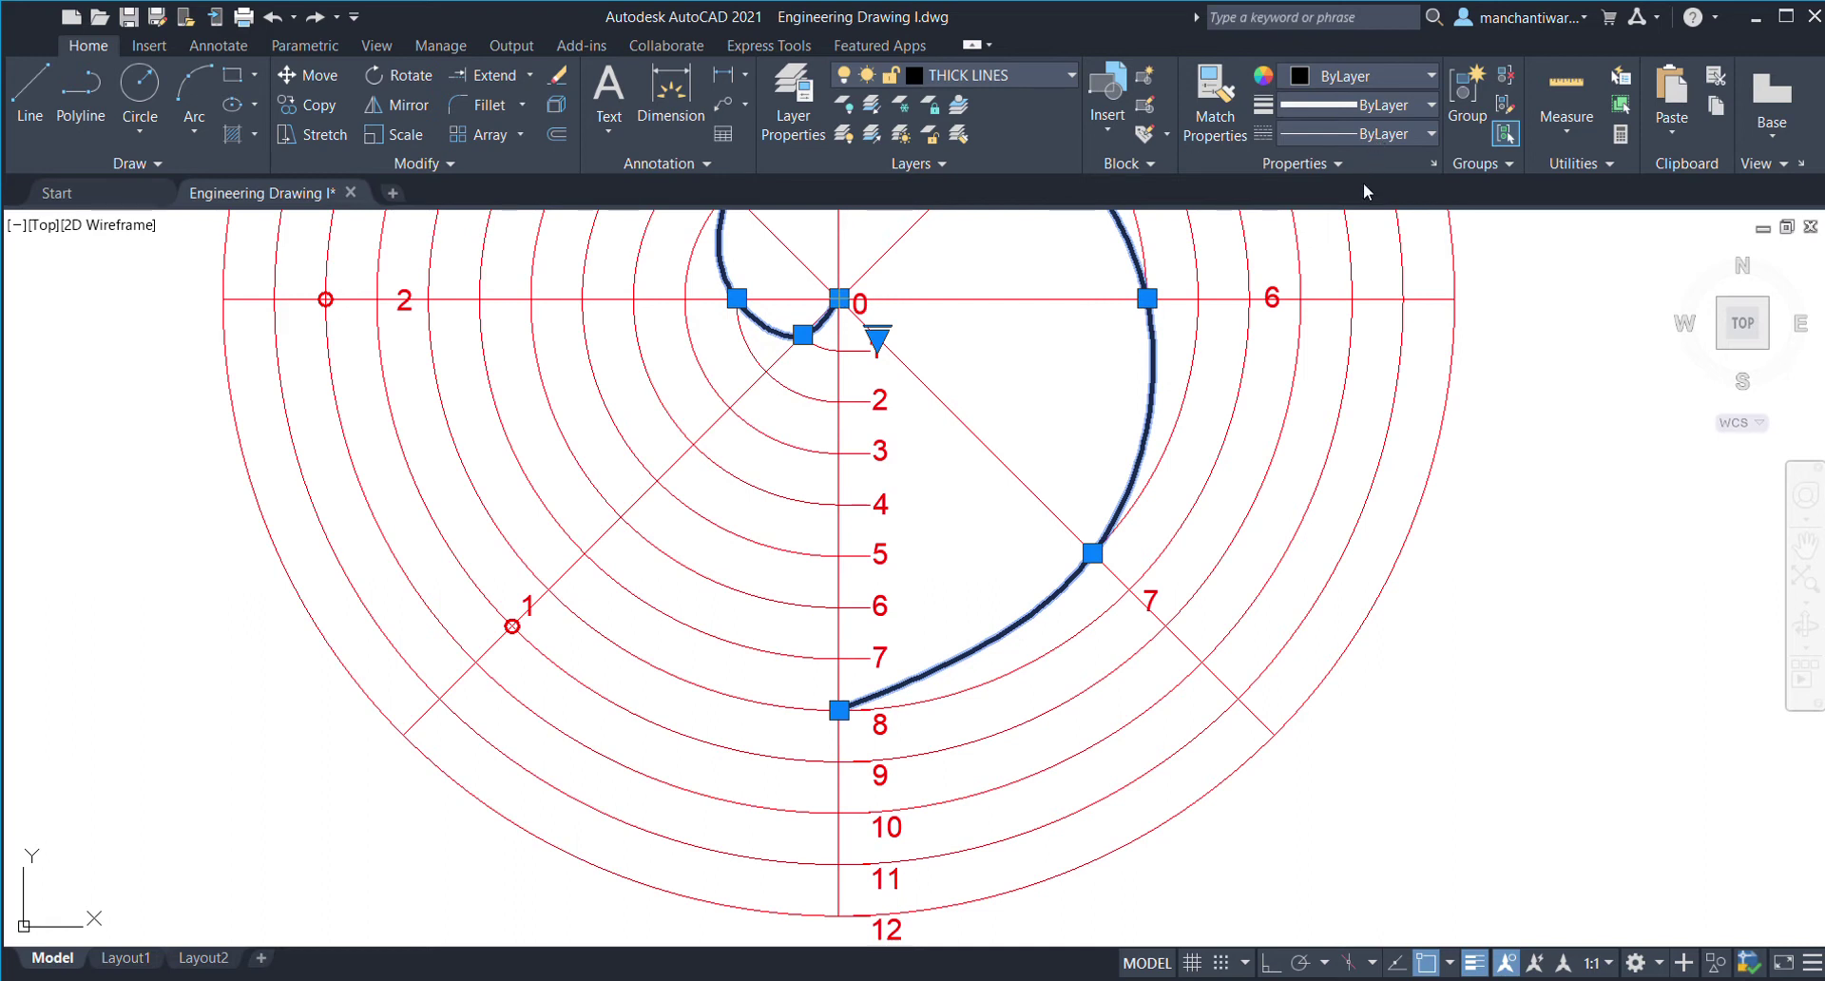
scroll(491, 632, "up", 4)
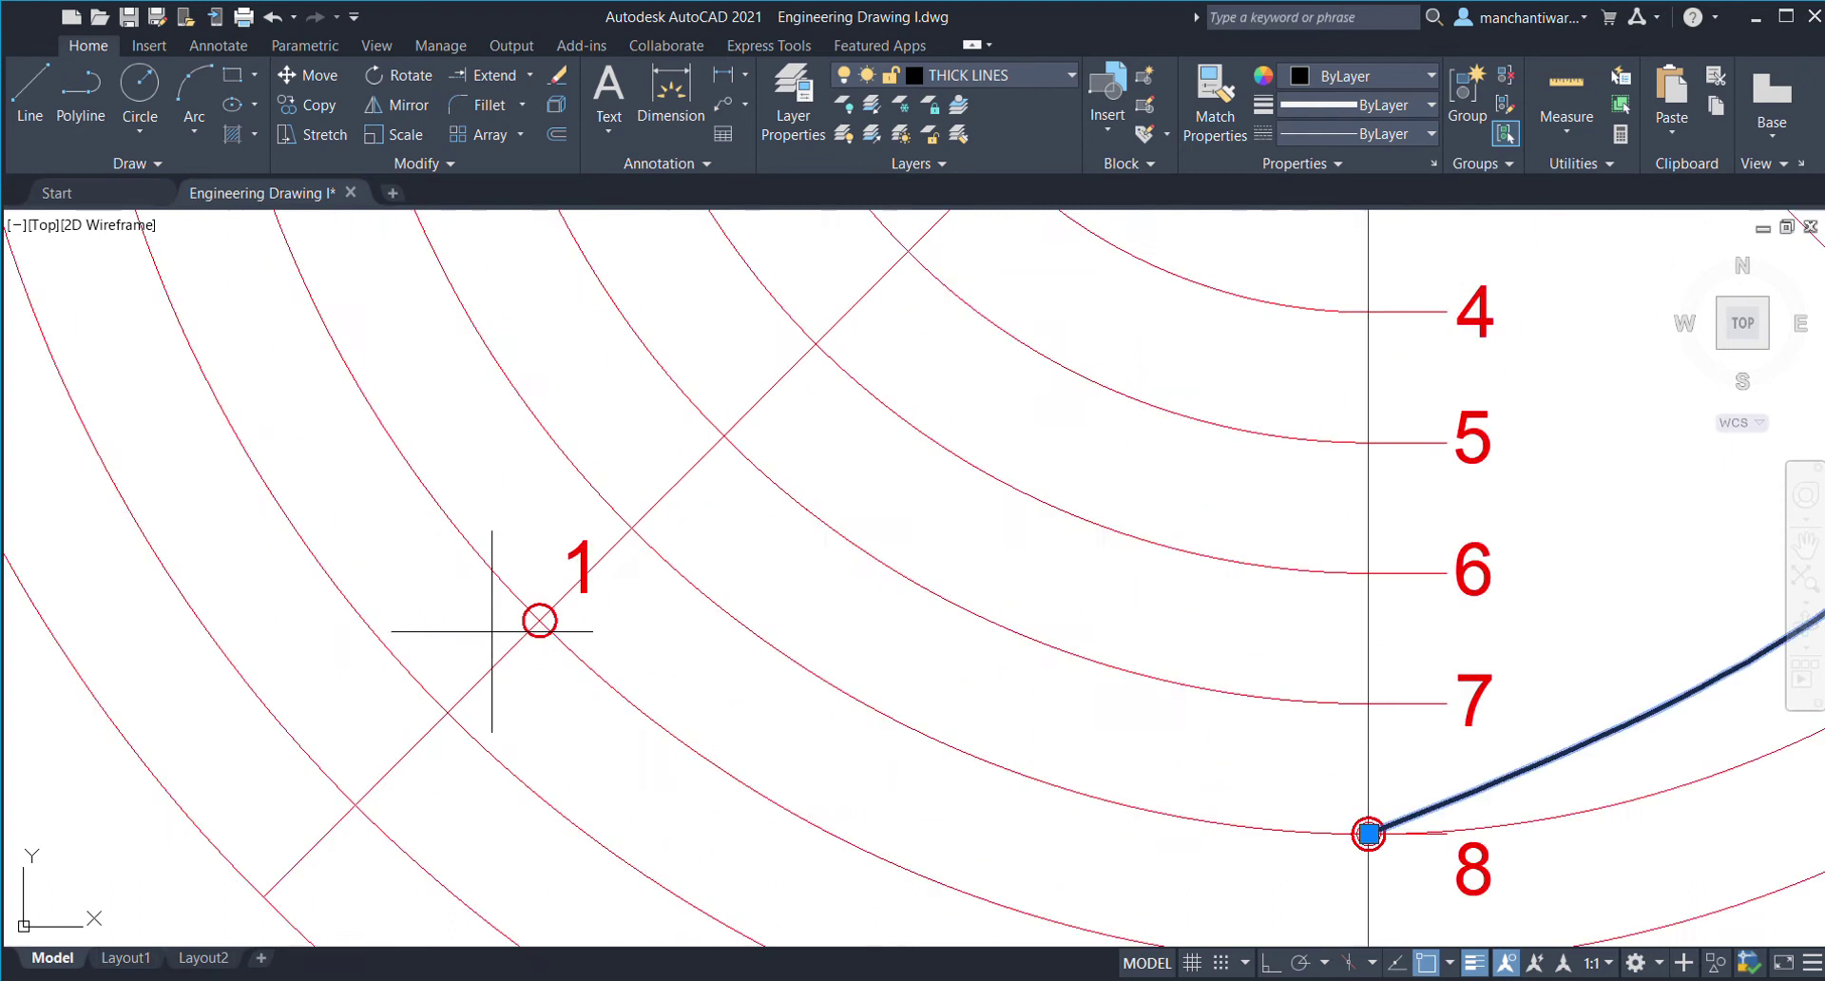
scroll(540, 620, "down", 4)
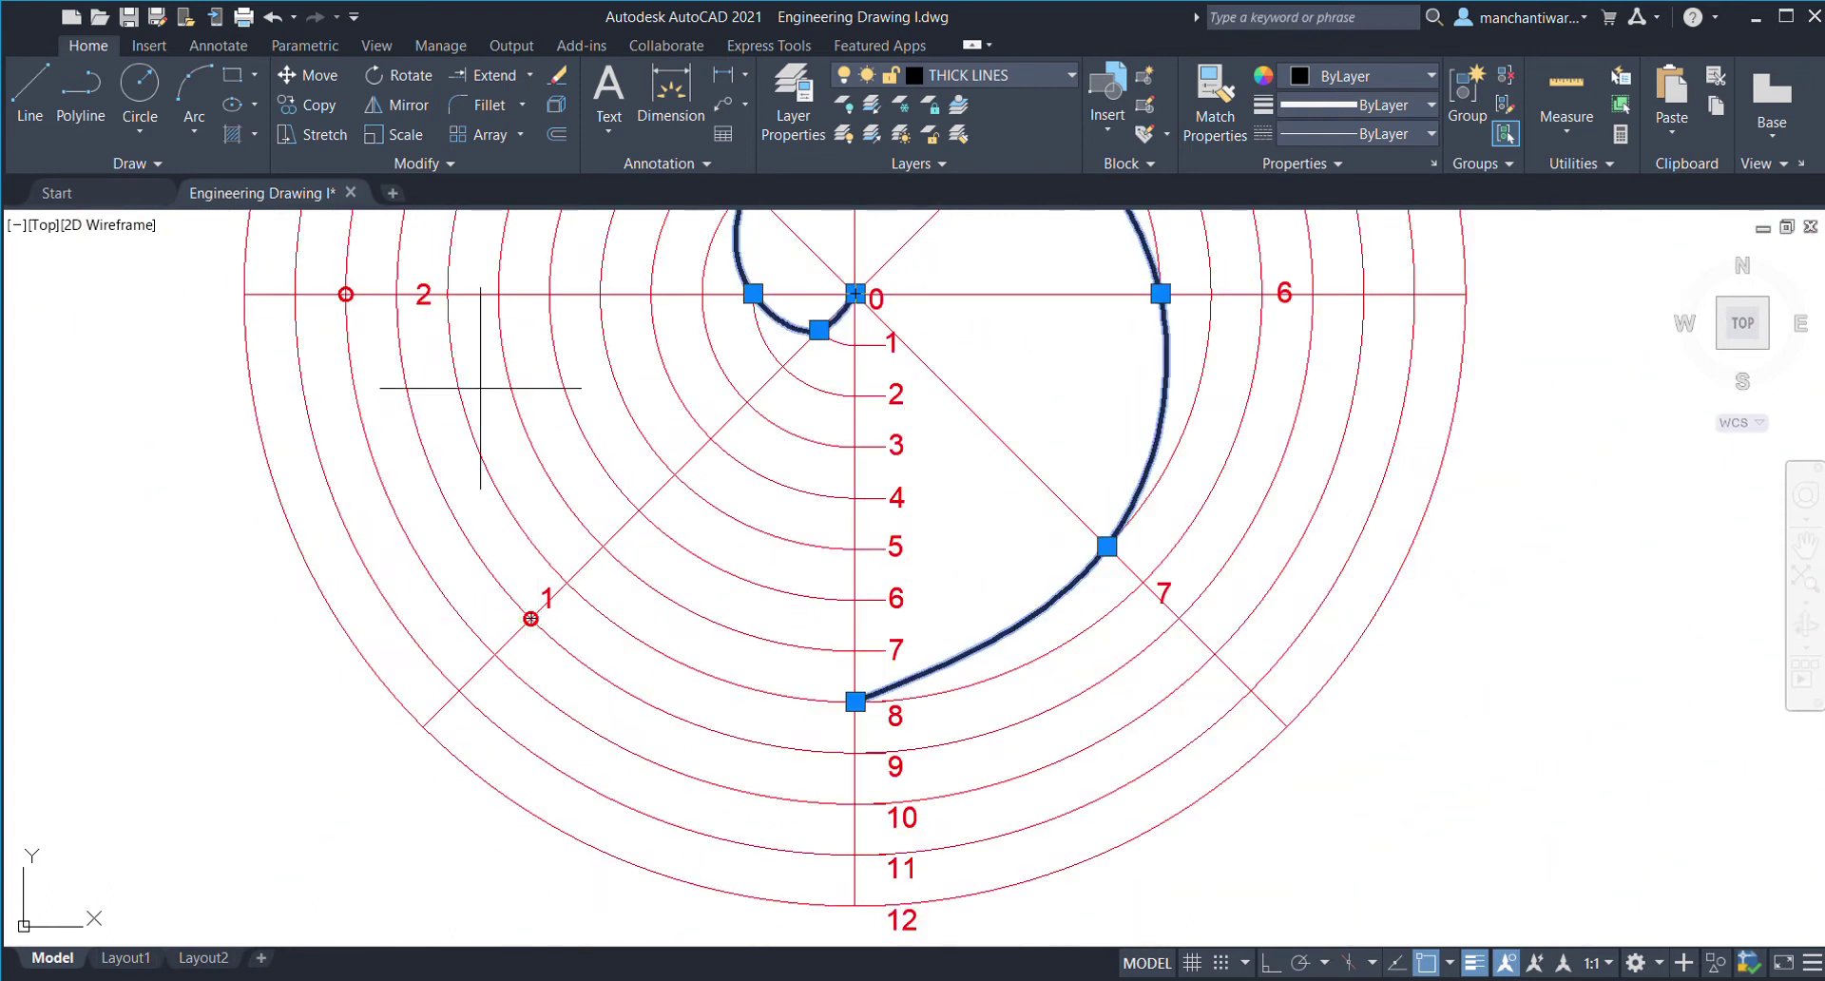
middle_click_drag(346, 294, 327, 539)
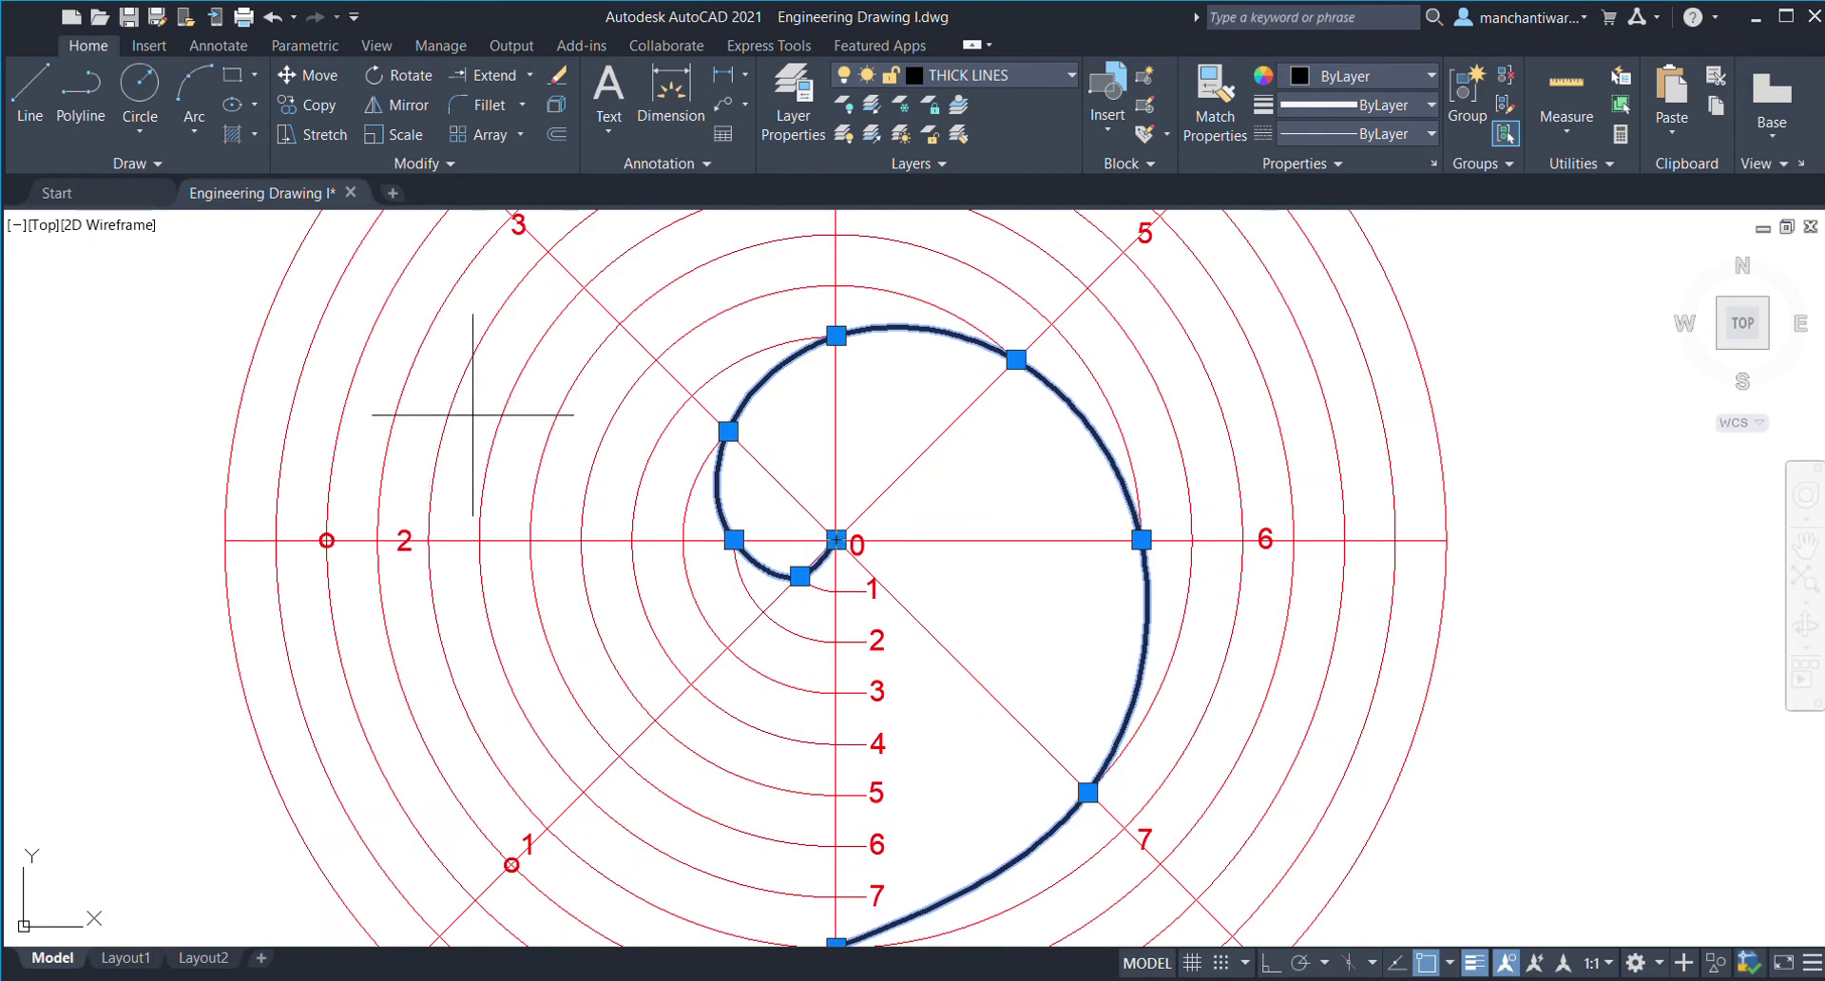
middle_click_drag(595, 593, 570, 424)
scroll(522, 619, "up", 4)
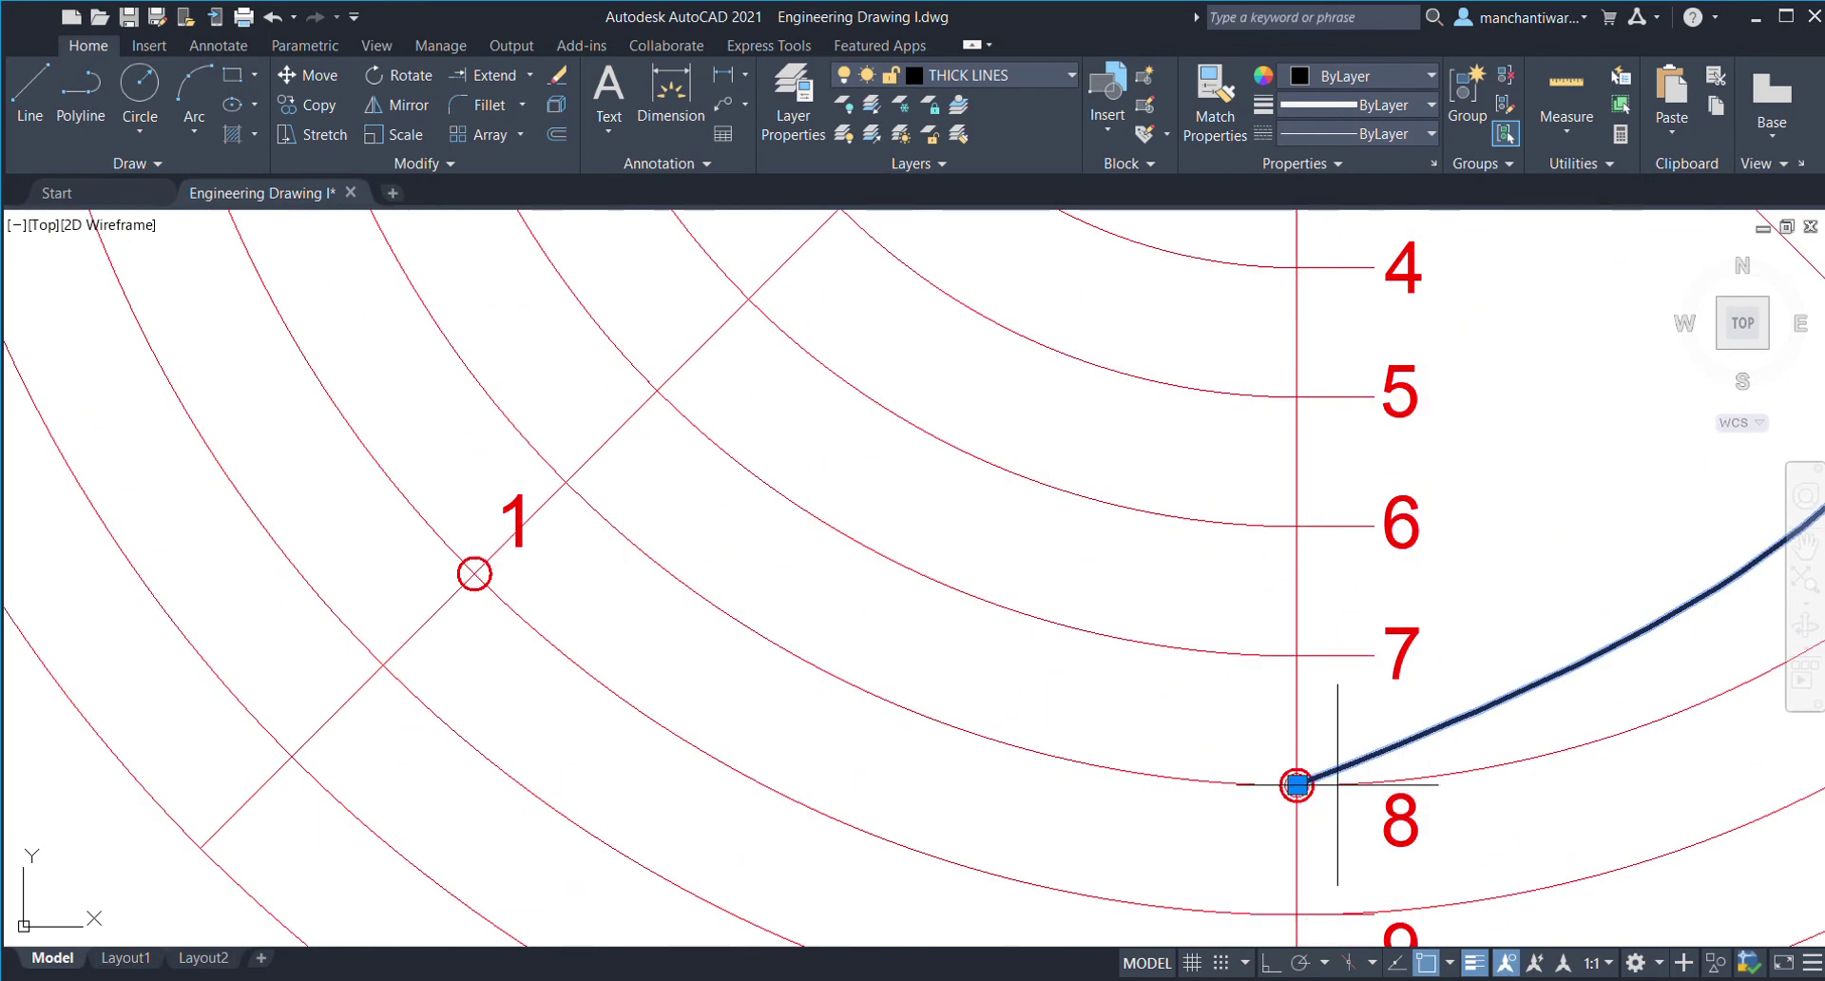
left_click(1297, 784)
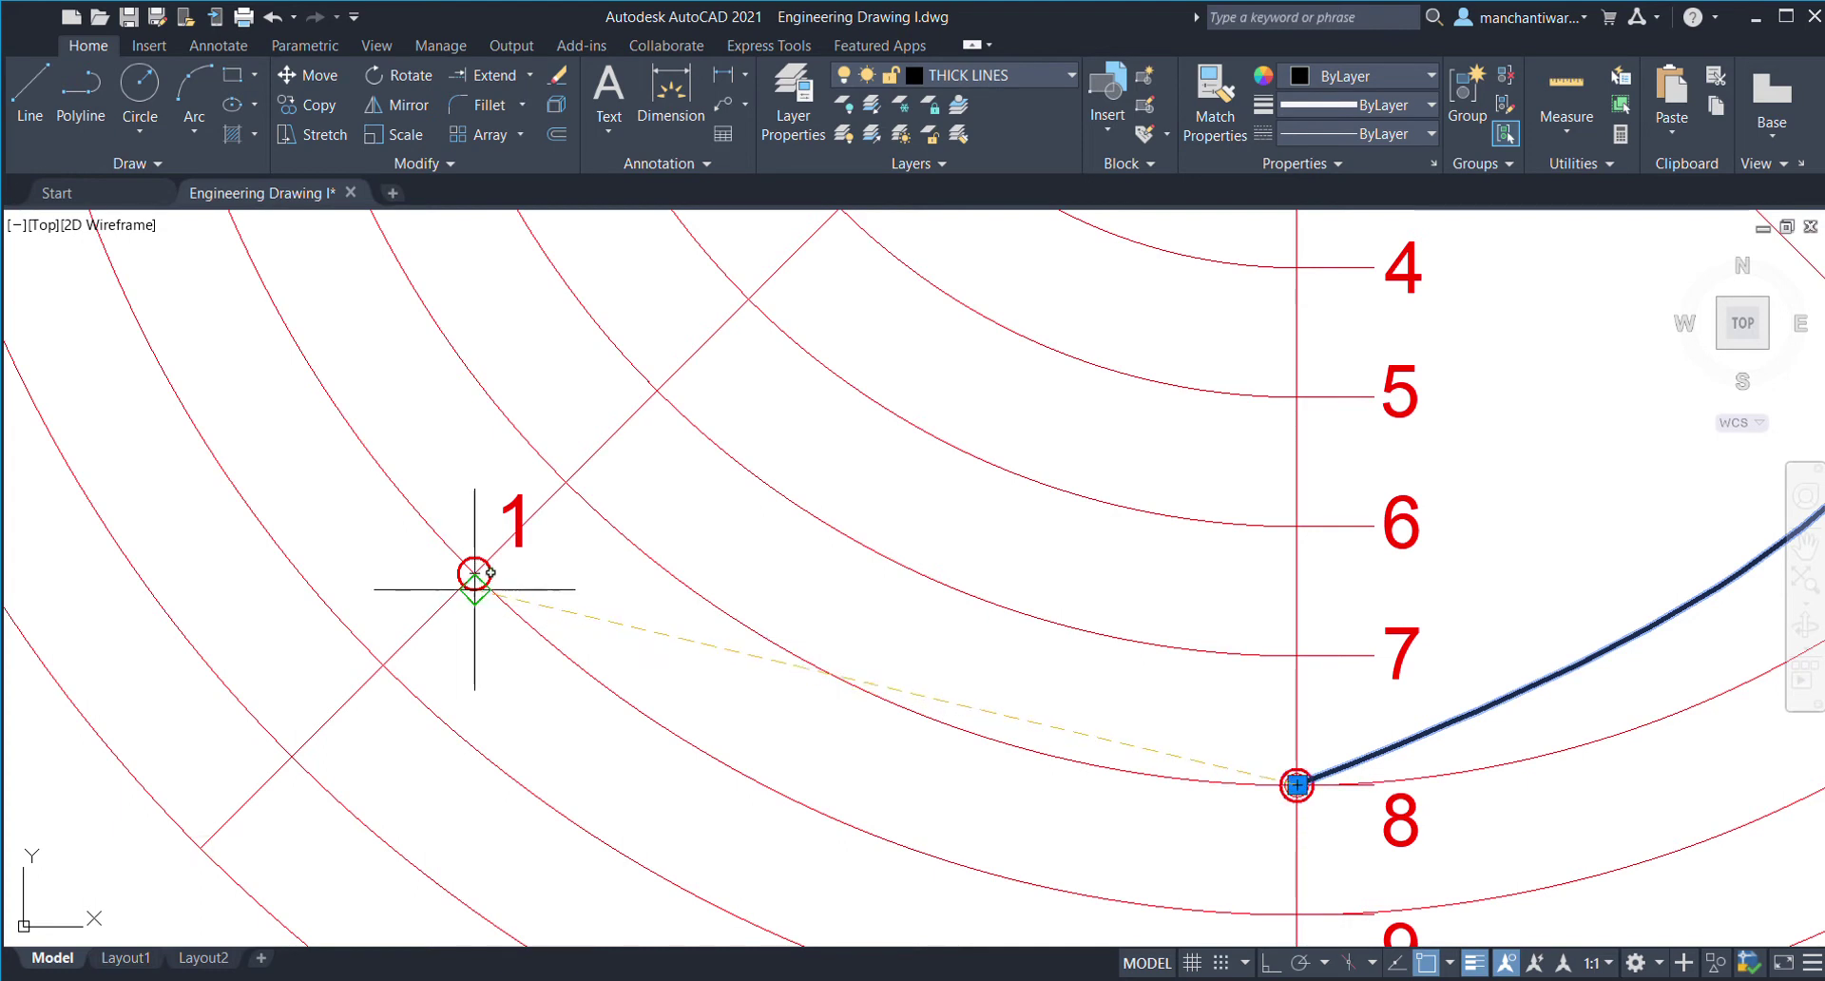
left_click(474, 573)
scroll(480, 632, "down", 5)
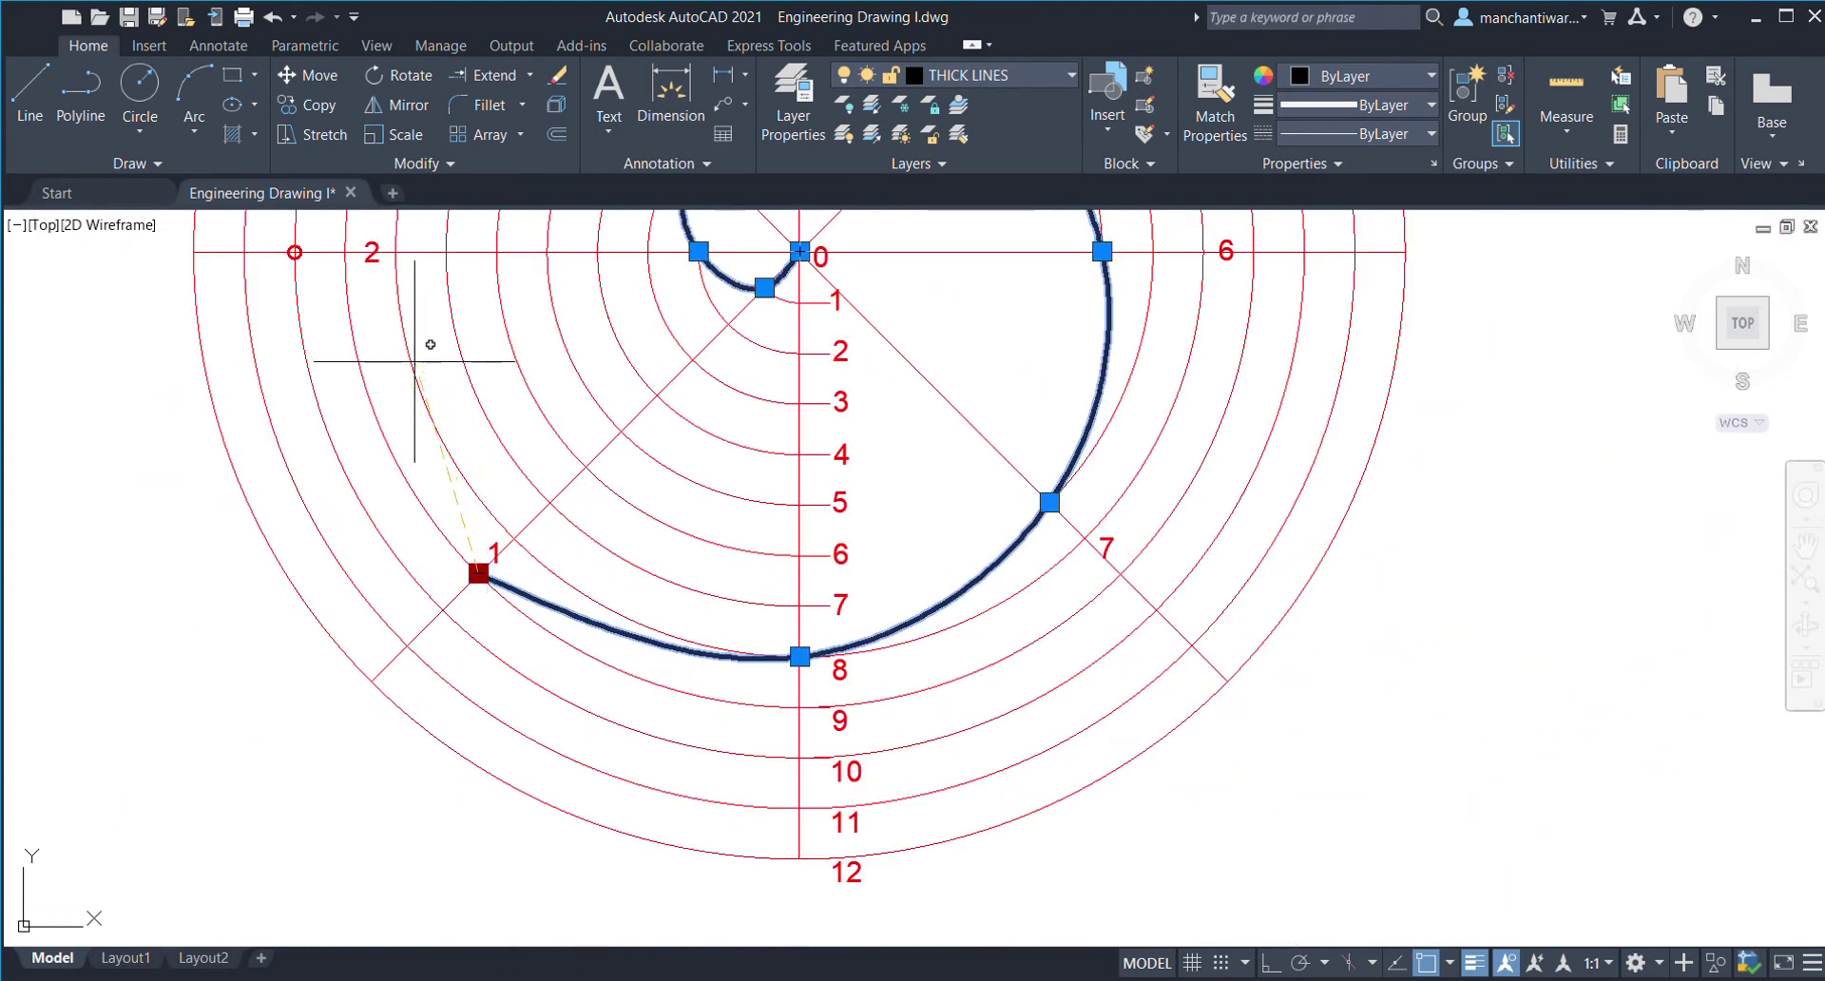
- Add spline fit points at the markers on radius 2 with circle 10 and radius 3 with circle 11
scroll(427, 599, "up", 8)
left_click(322, 519)
scroll(322, 519, "down", 6)
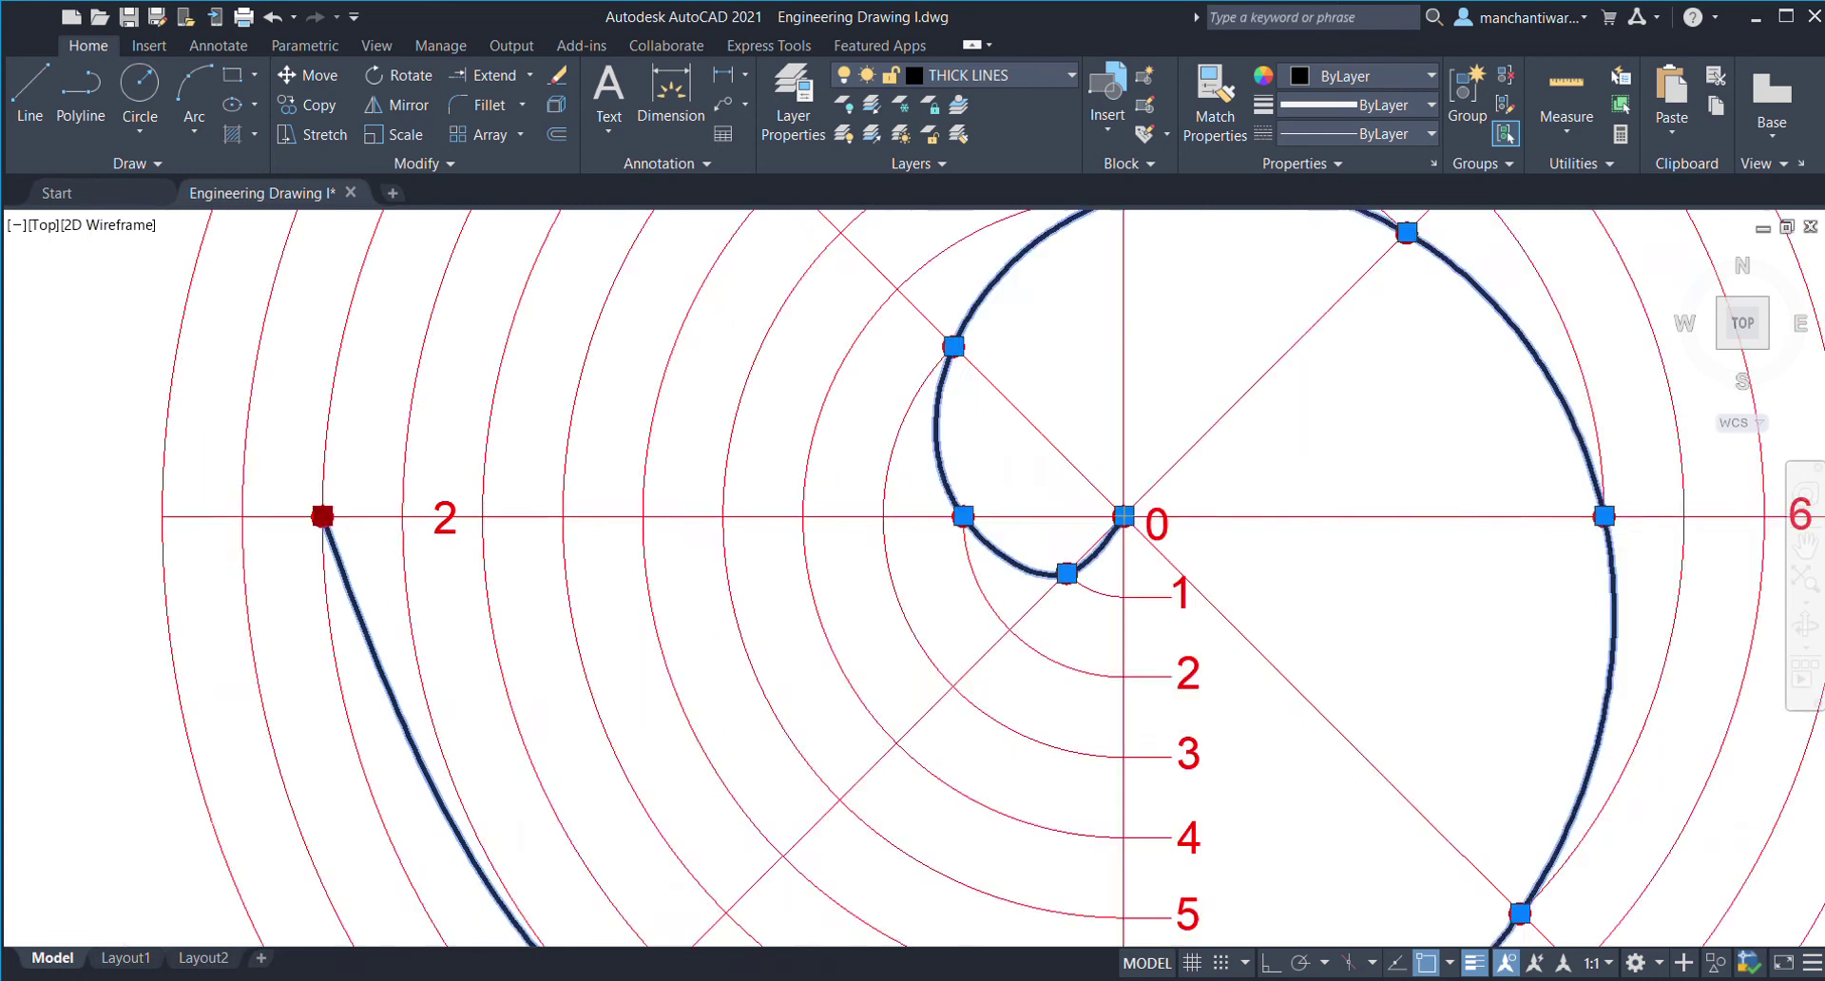
scroll(399, 533, "up", 8)
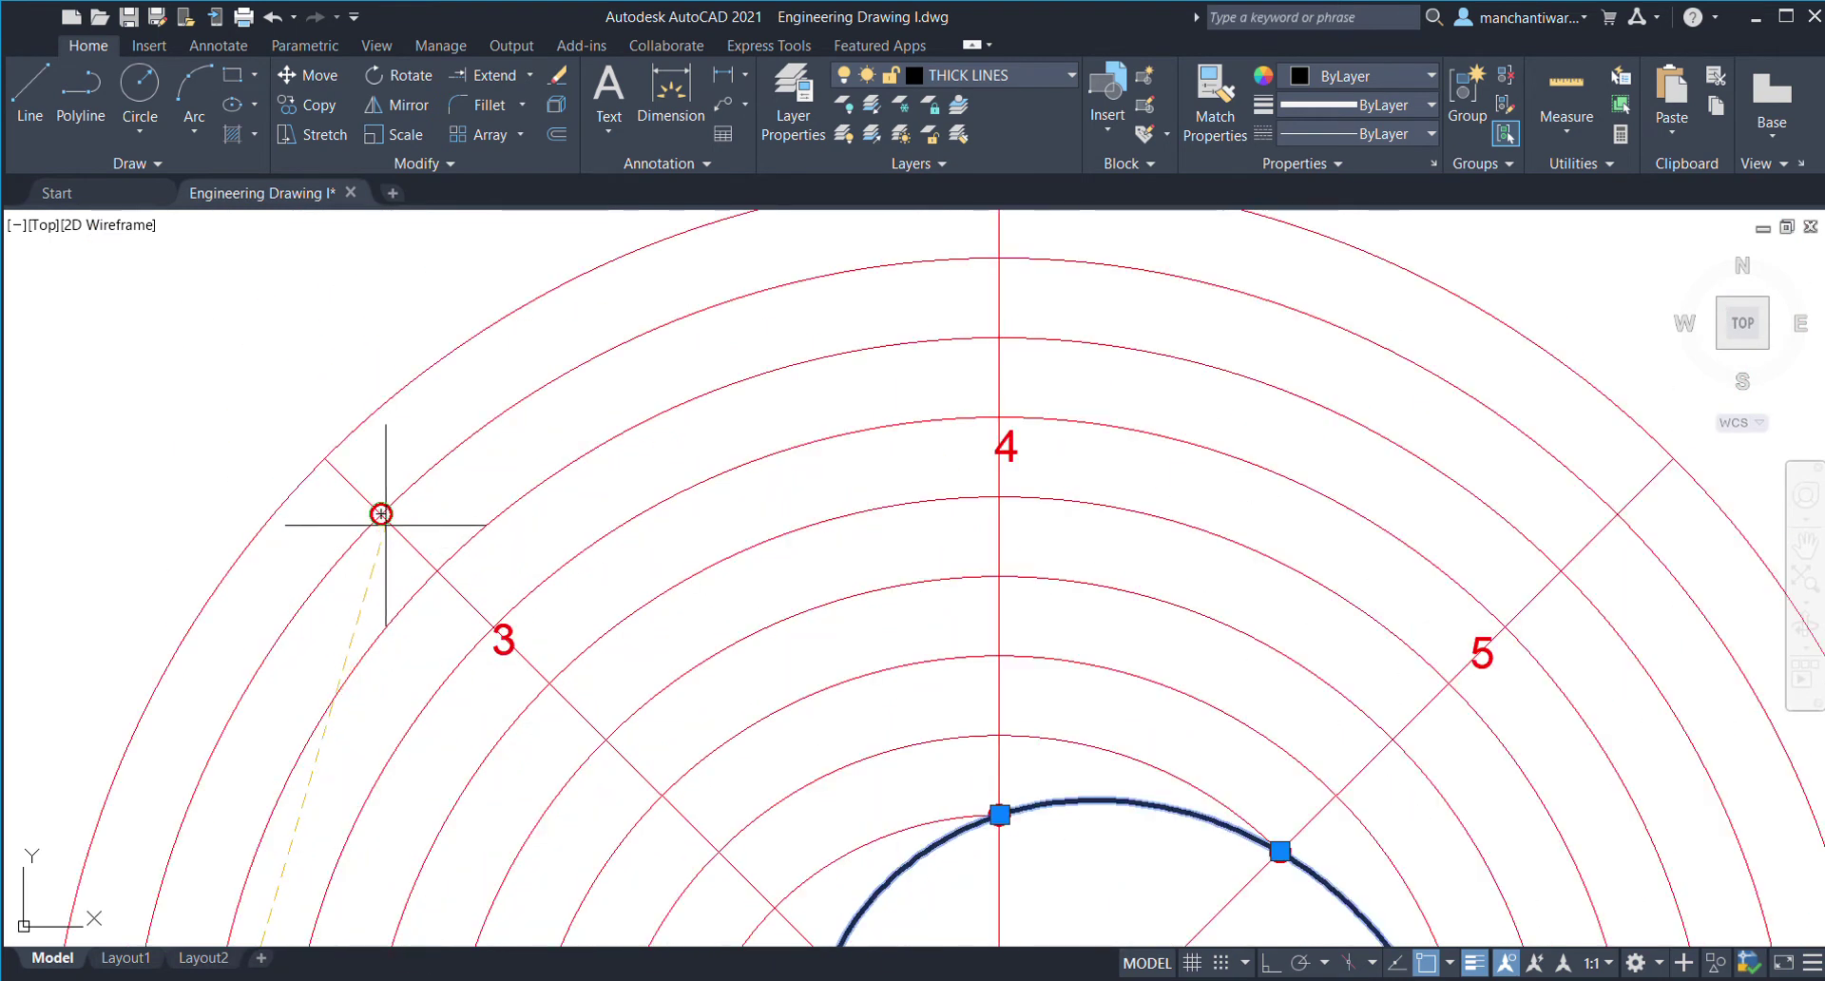
left_click(382, 515)
- Add a spline fit point at the marker on radius 4 and circle 12, and an extra one beyond it outside the outer circle
middle_click_drag(779, 353, 626, 678)
left_click(907, 495)
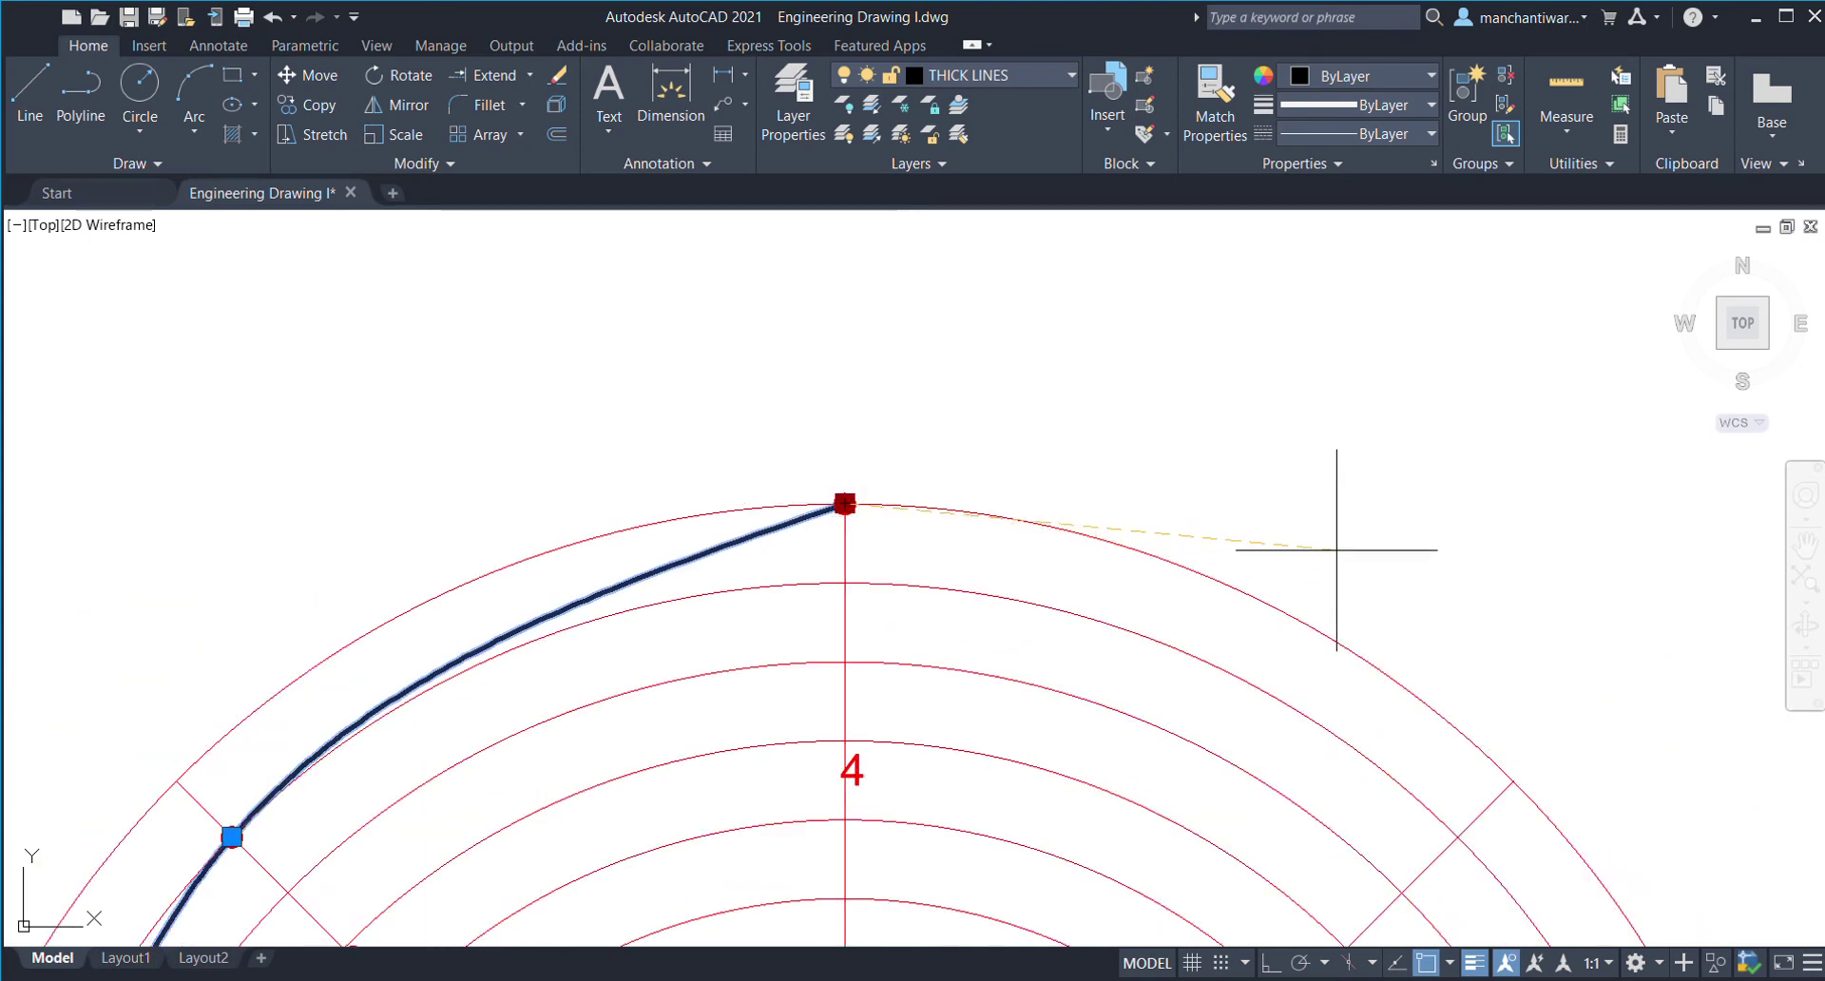
left_click(1336, 549)
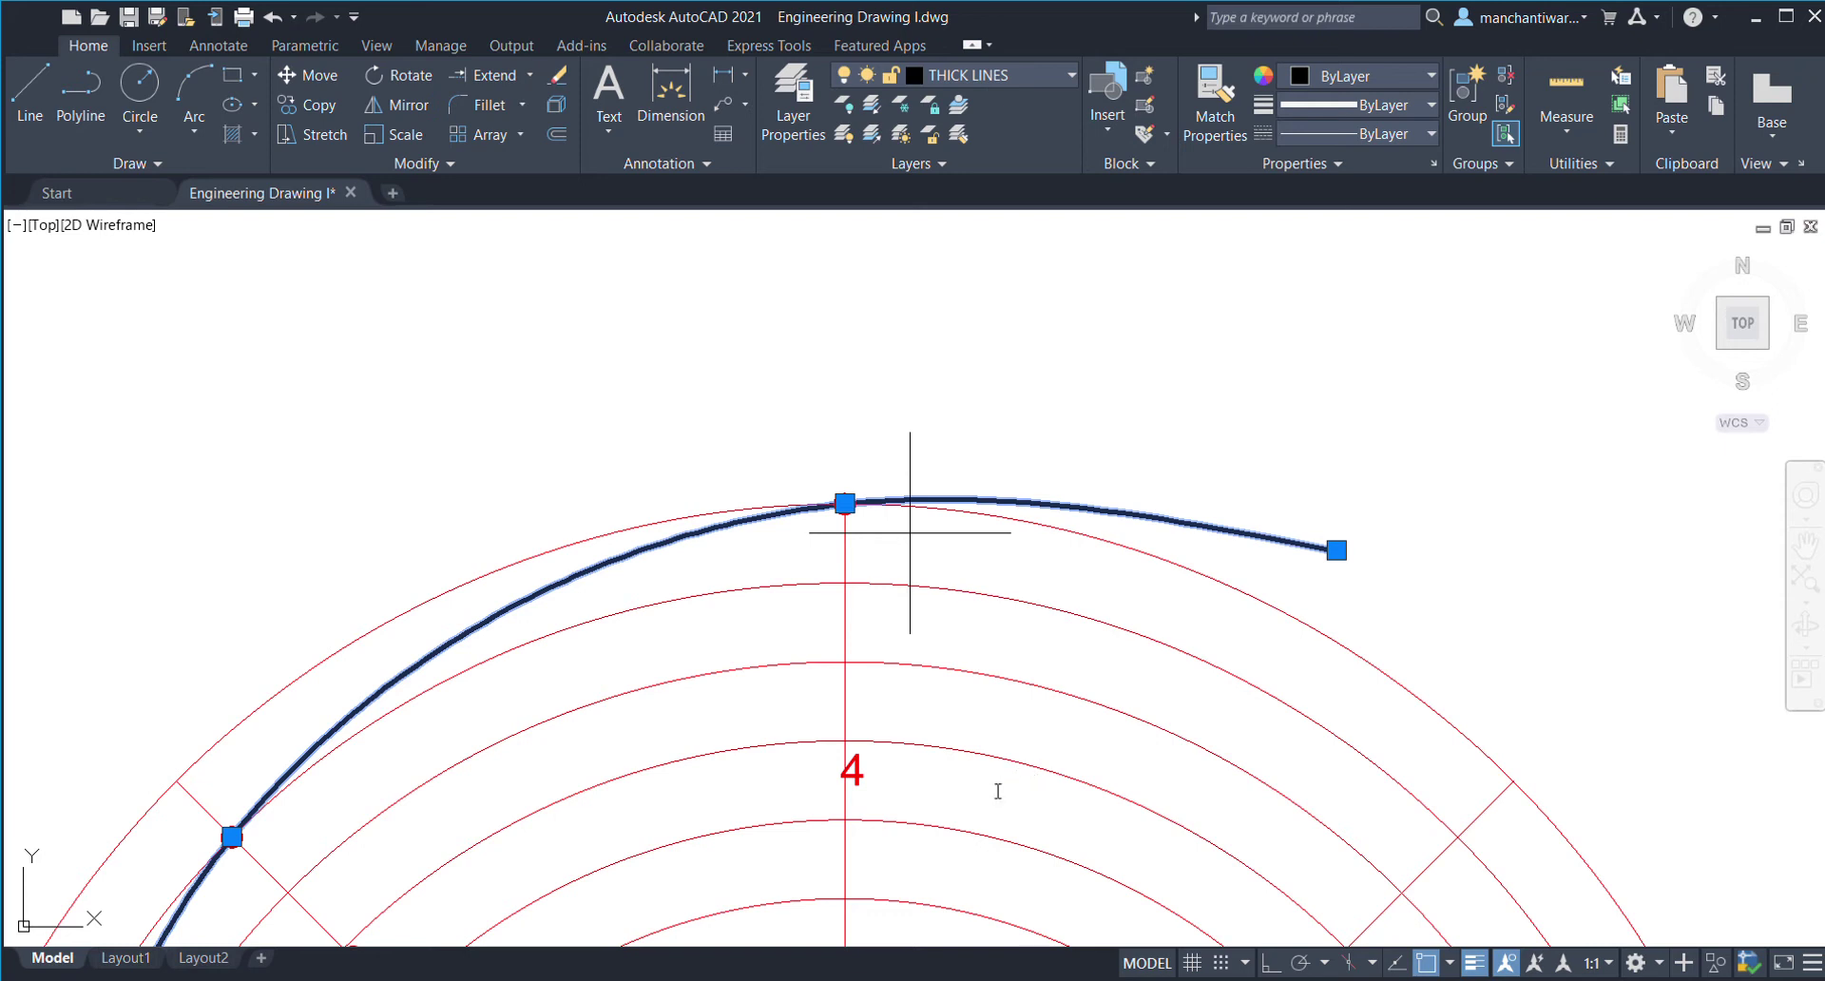
- Trim the excess spline beyond circle 12, using the radius 4 line as the cutting edge
key("Escape")
left_click(845, 490)
scroll(836, 494, "down", 4)
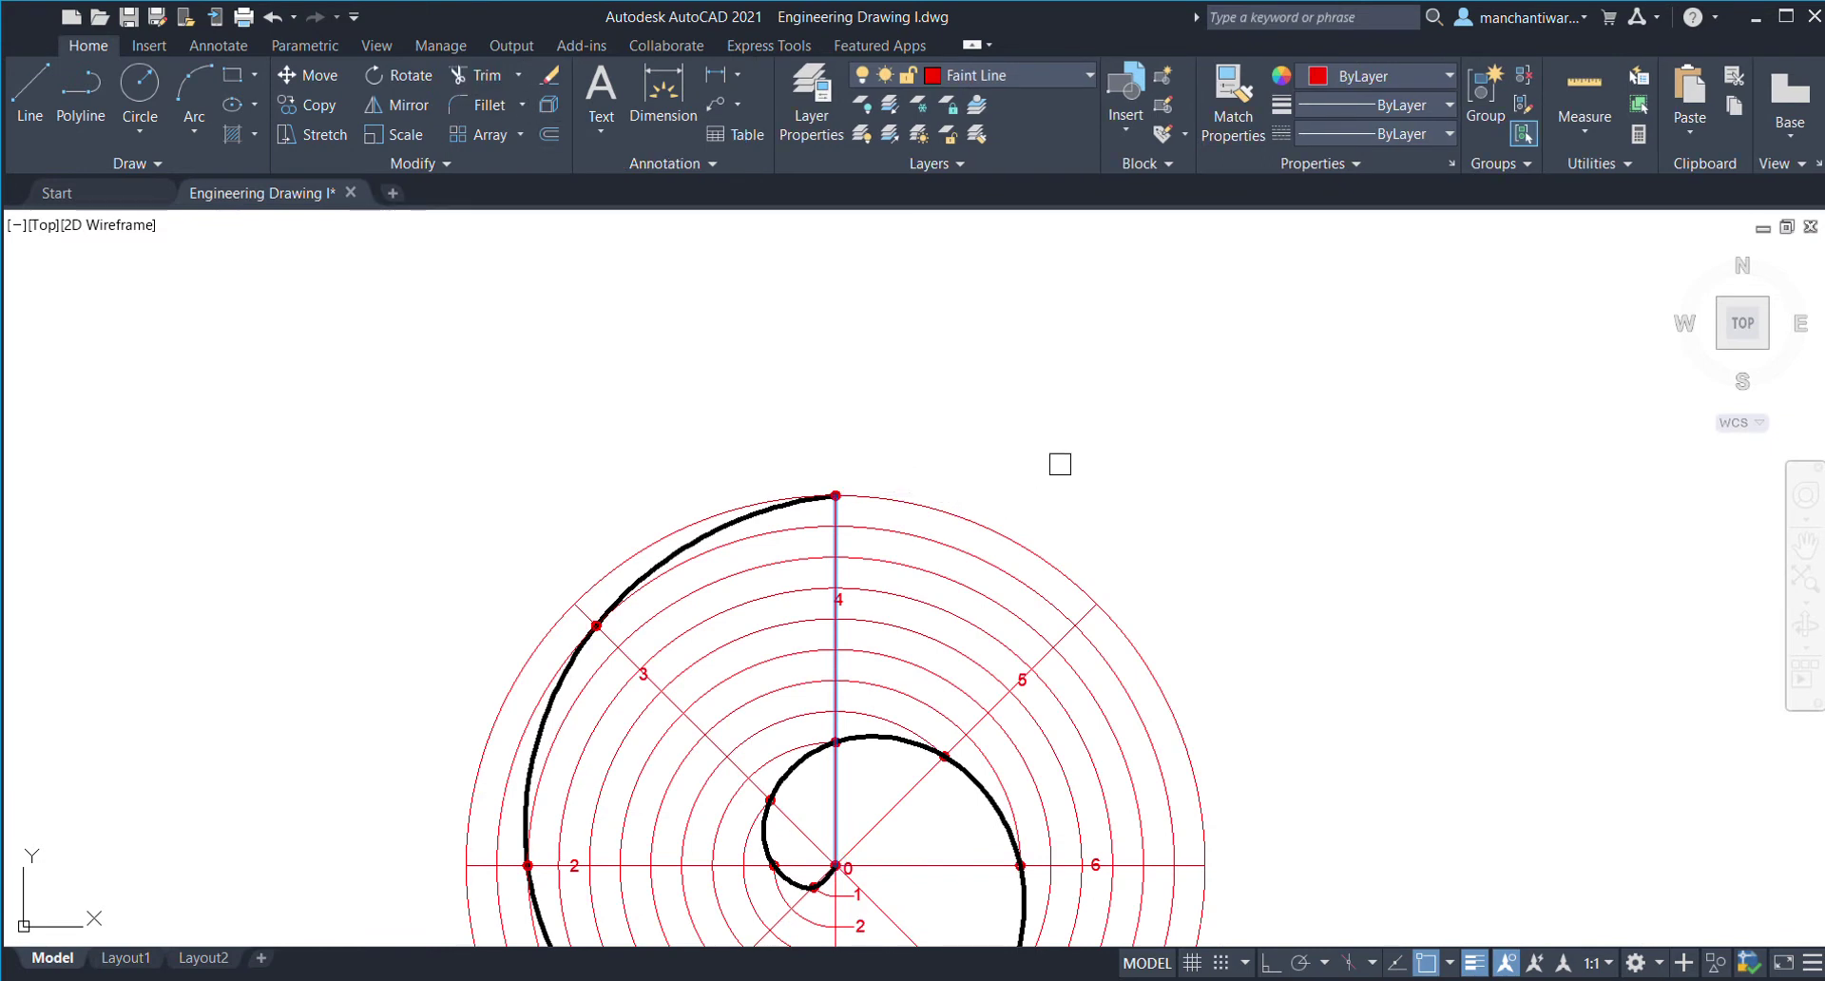
key("Escape")
scroll(1060, 464, "down", 3)
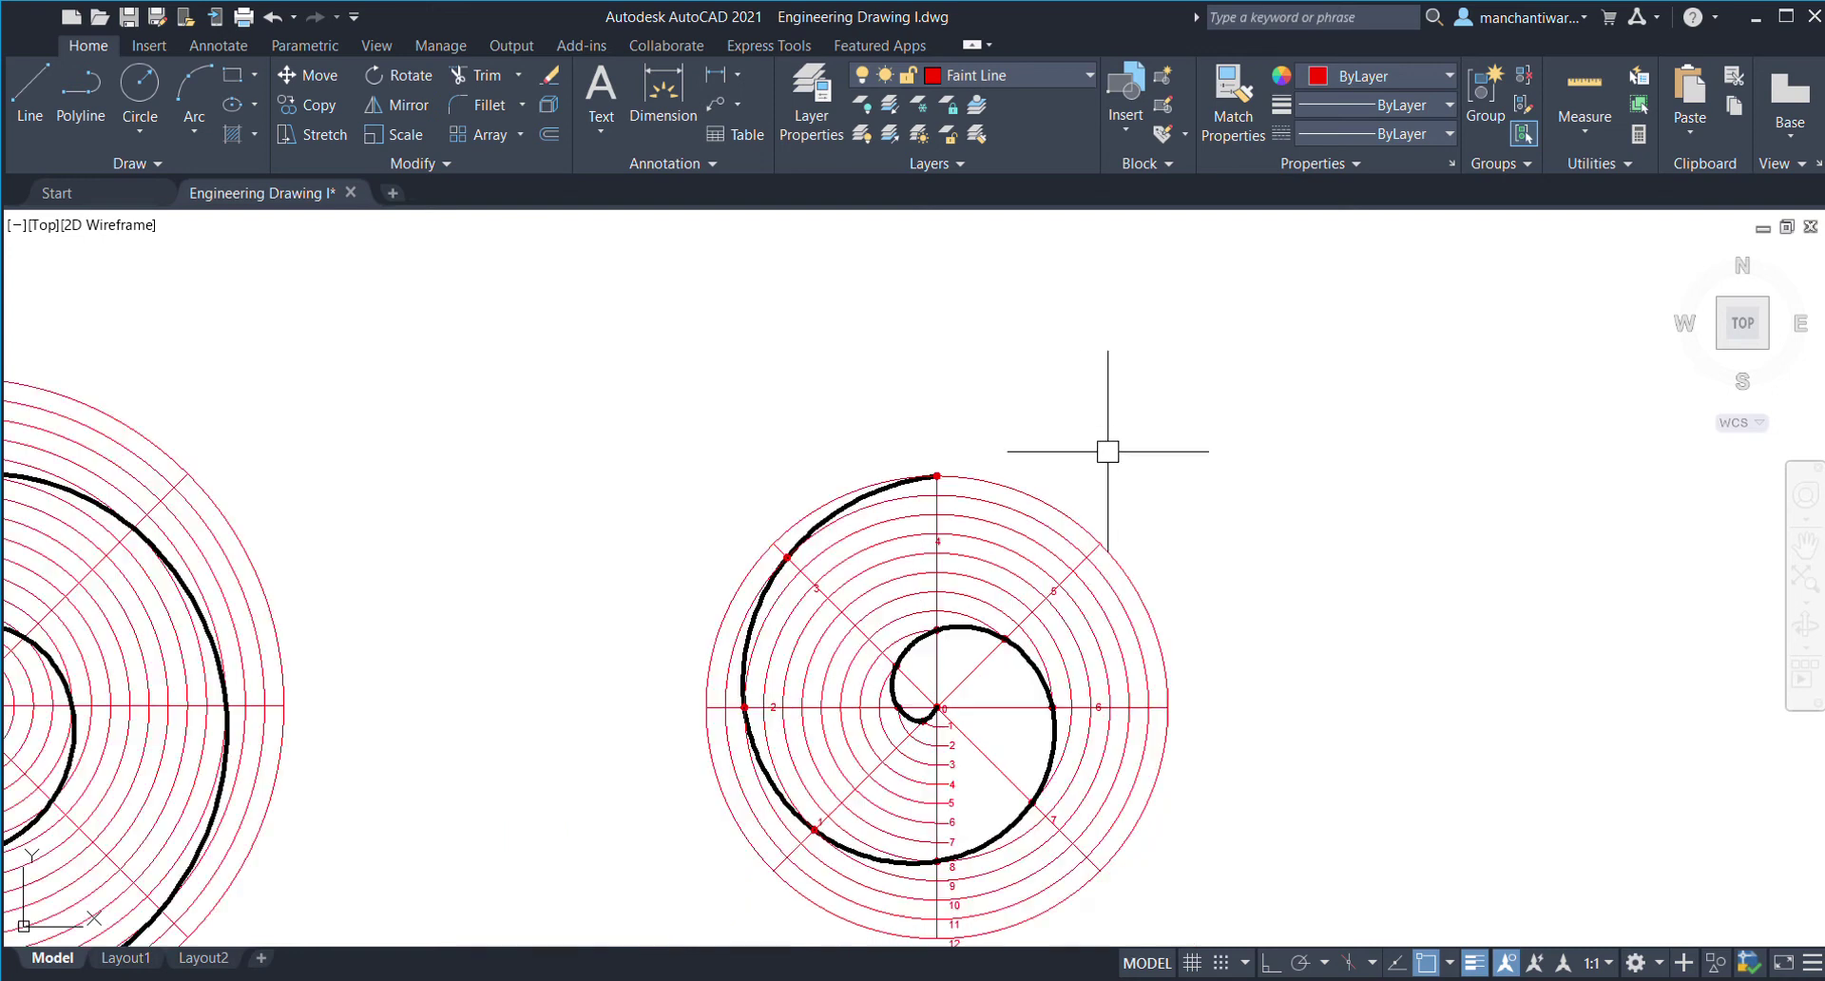
scroll(1054, 458, "up", 2)
left_click(863, 497)
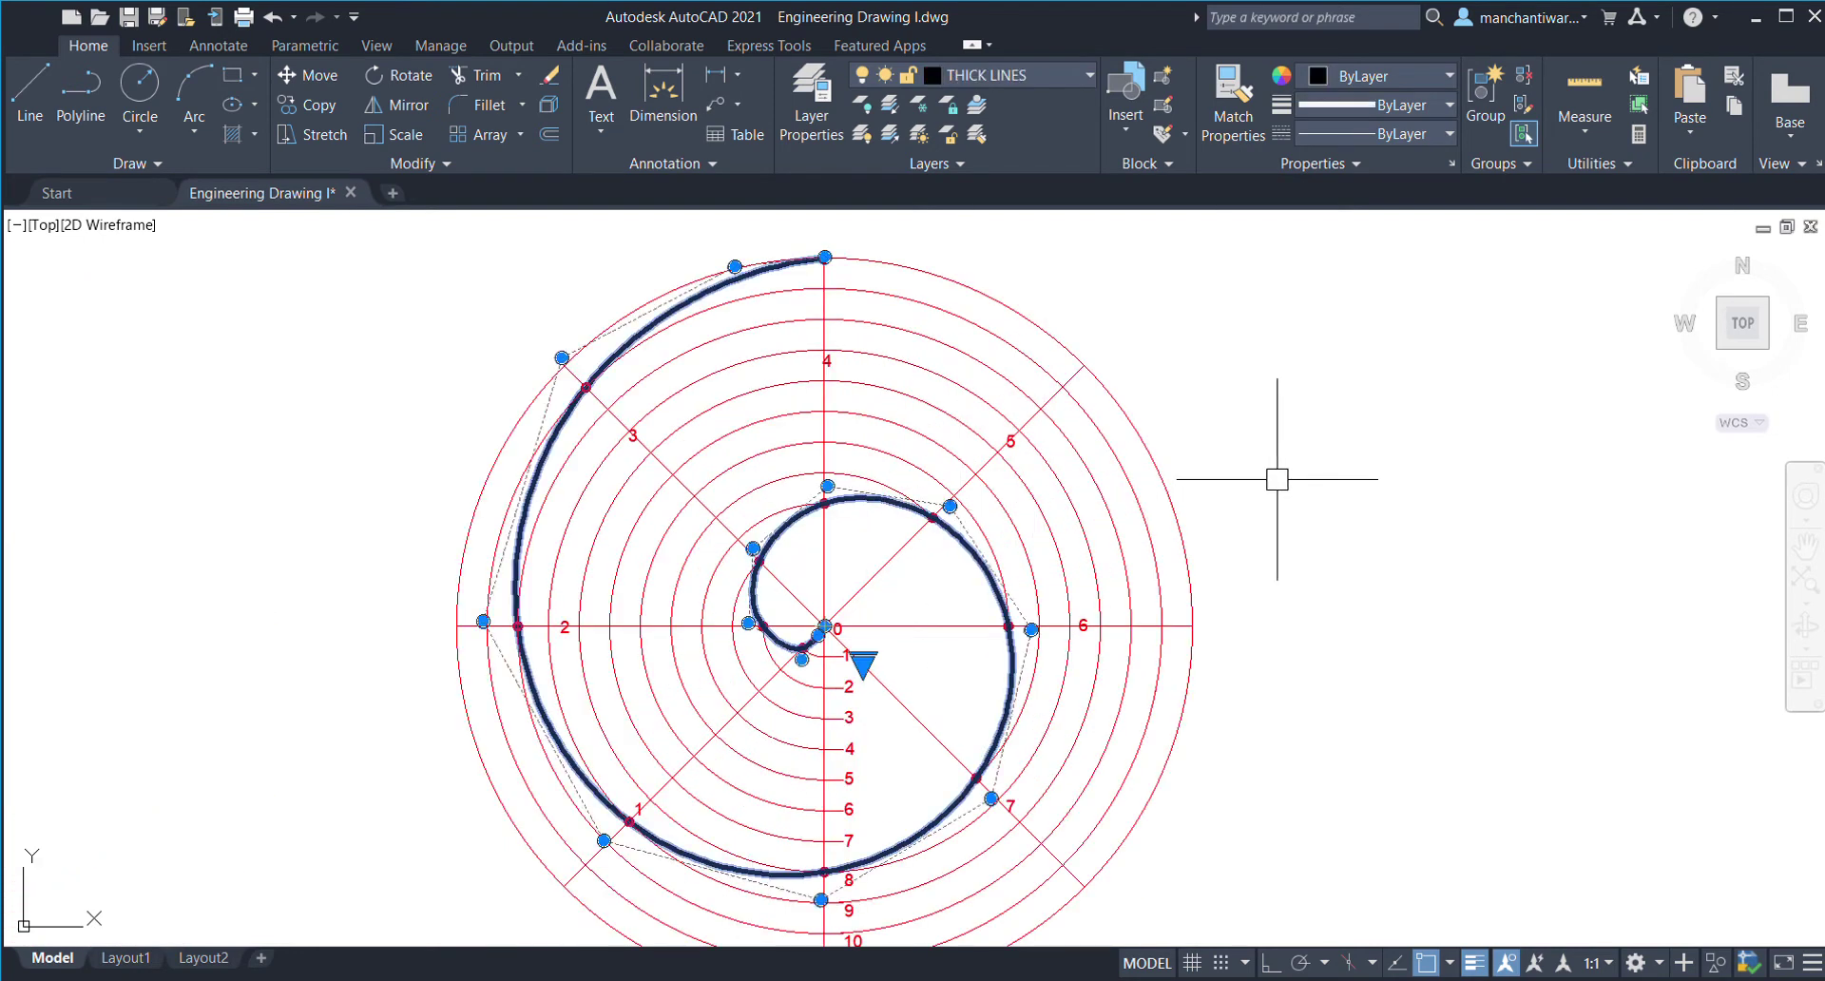
key("Escape")
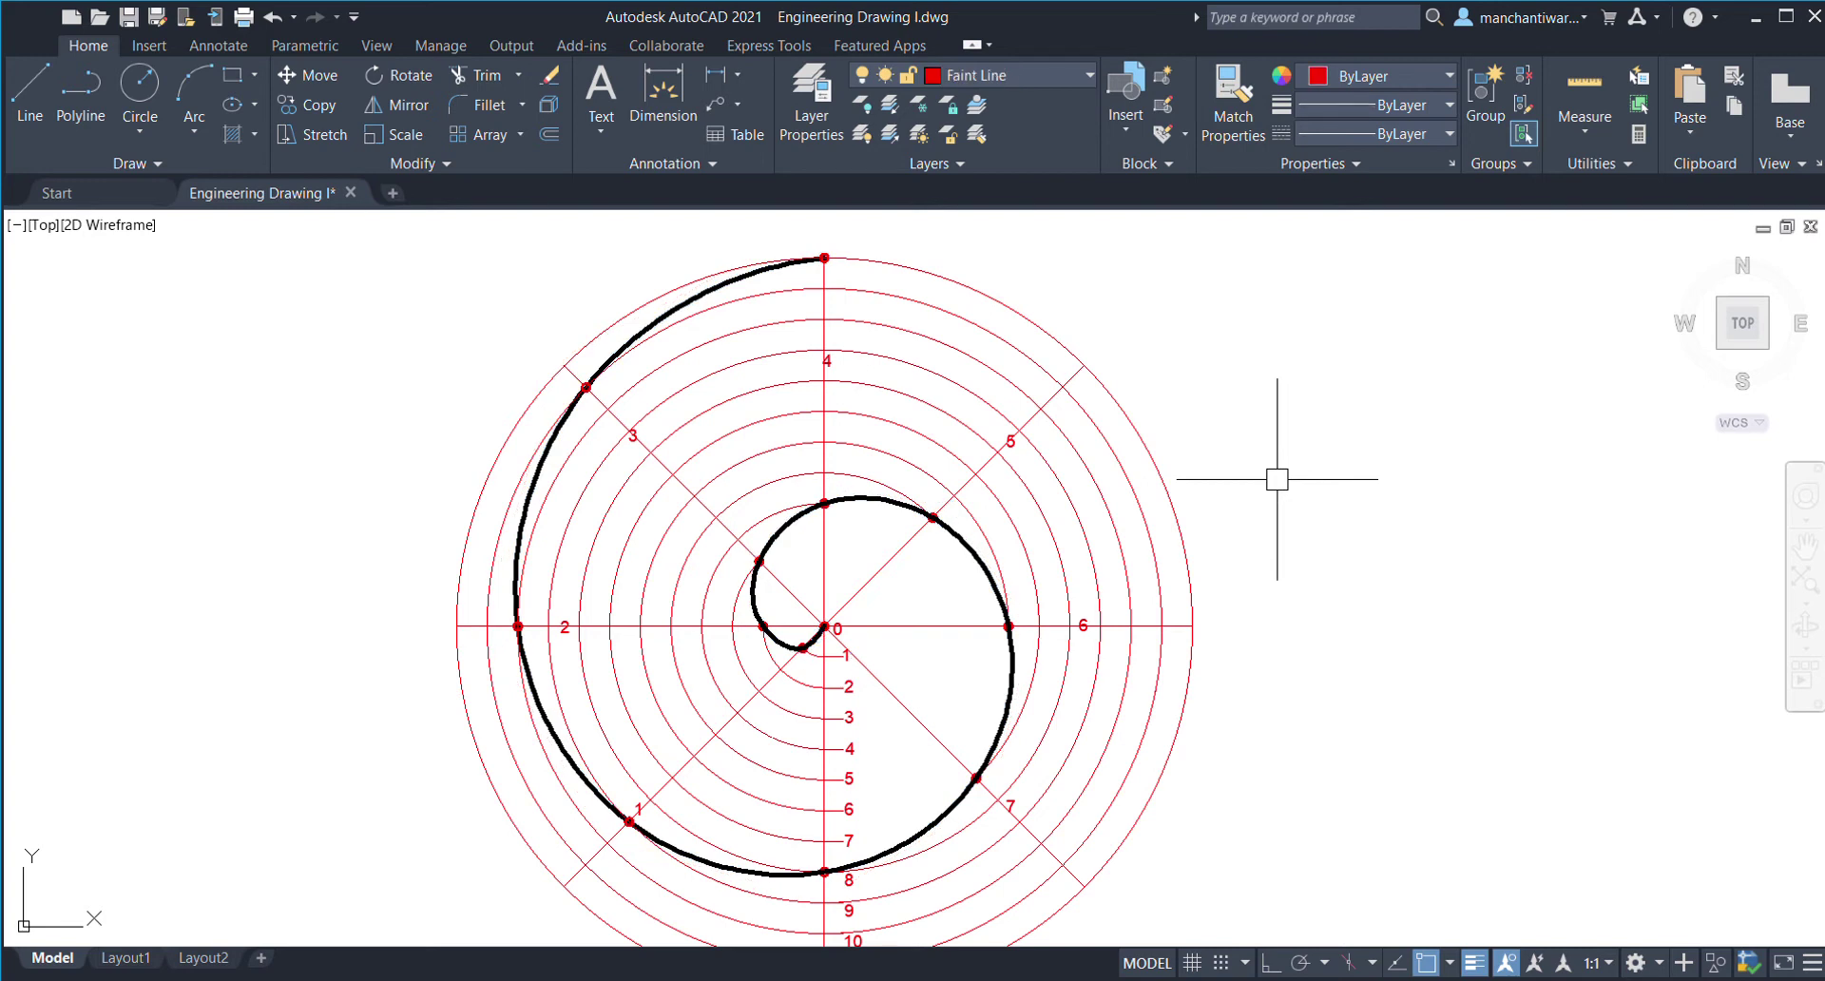
middle_click_drag(1326, 440, 590, 334)
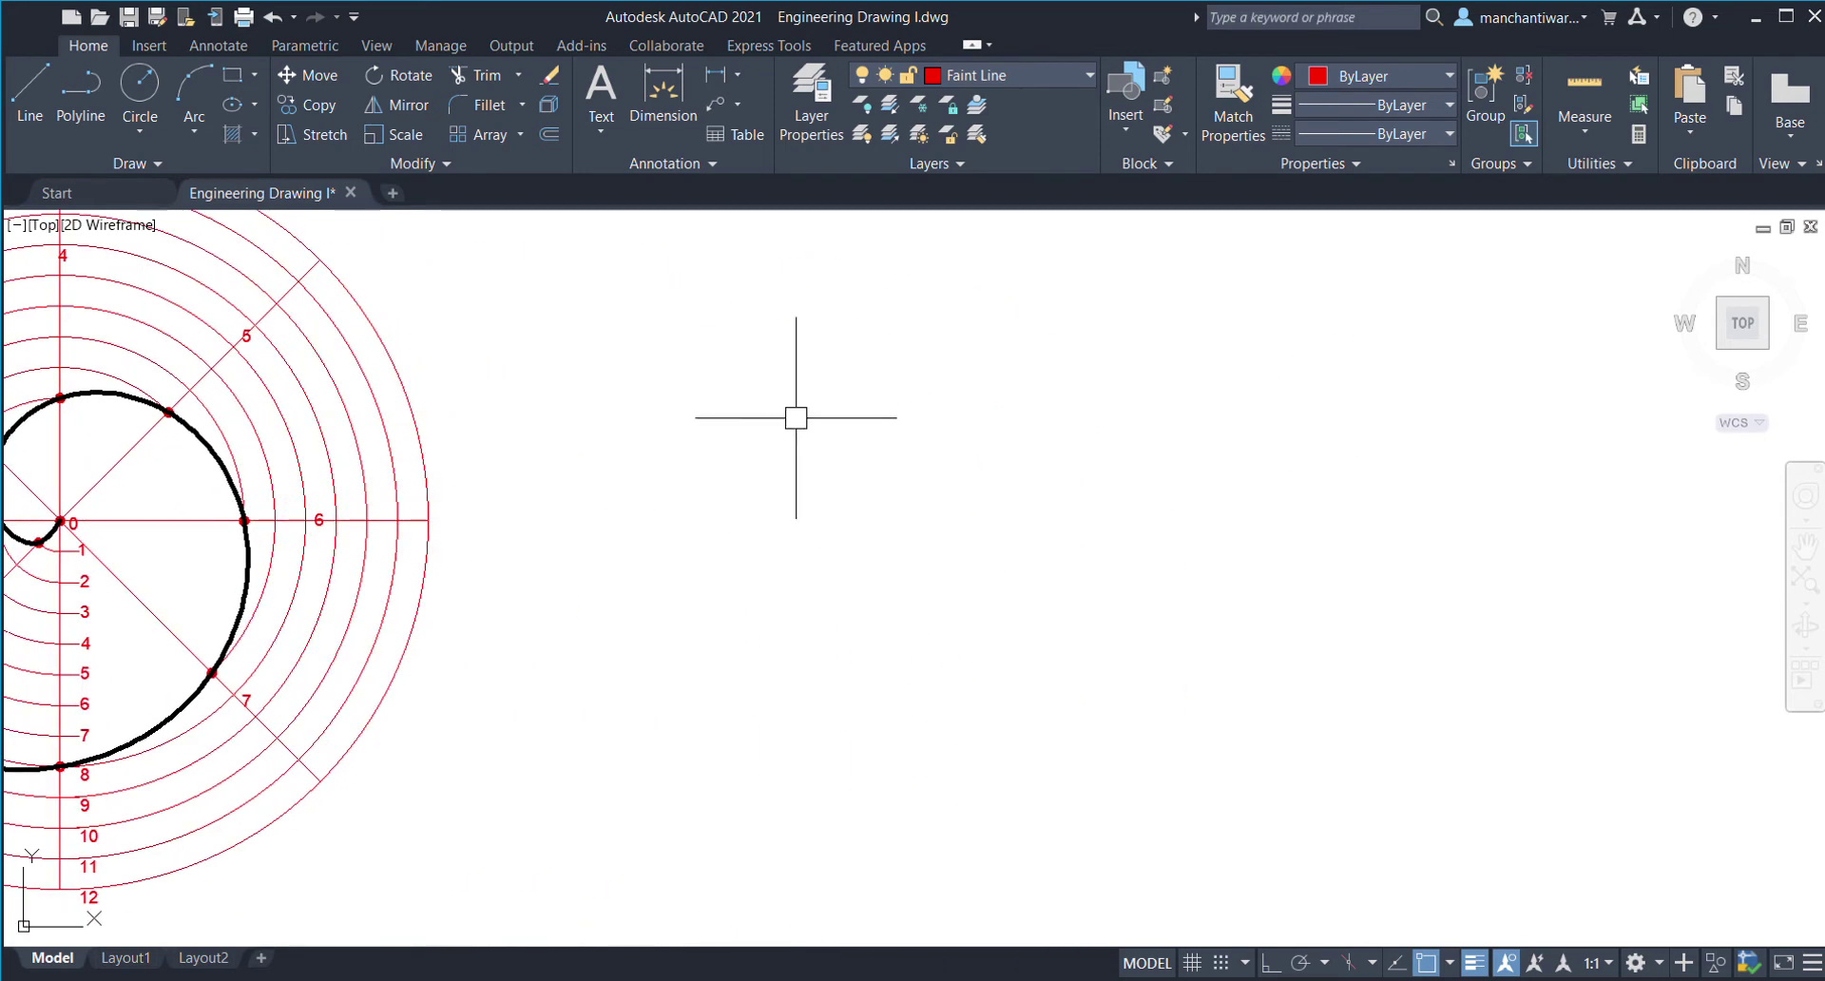
middle_click_drag(761, 415, 1153, 419)
mouse_move(609, 556)
middle_mouse_down()
mouse_move(777, 618)
mouse_move(781, 716)
middle_mouse_up()
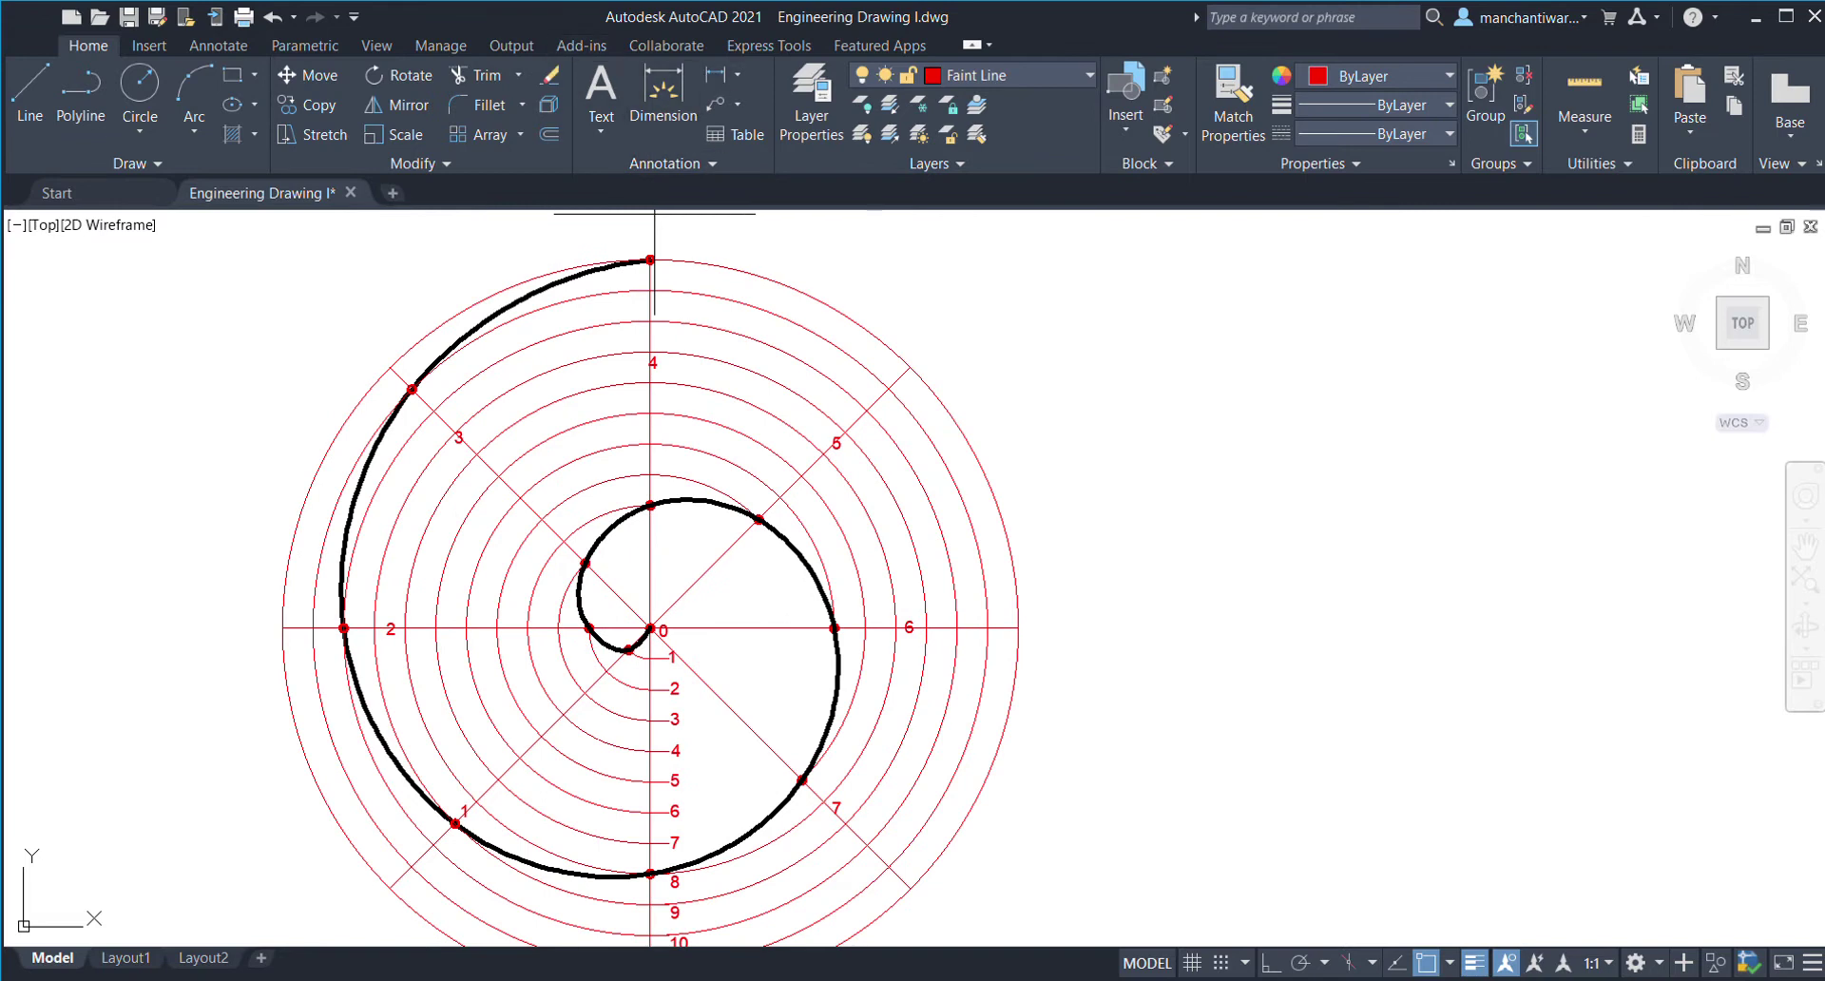
- Dimension the vertical distance from the spiral's centre to its end point on circle 12, and delete the dimension
scroll(676, 737, "up", 4)
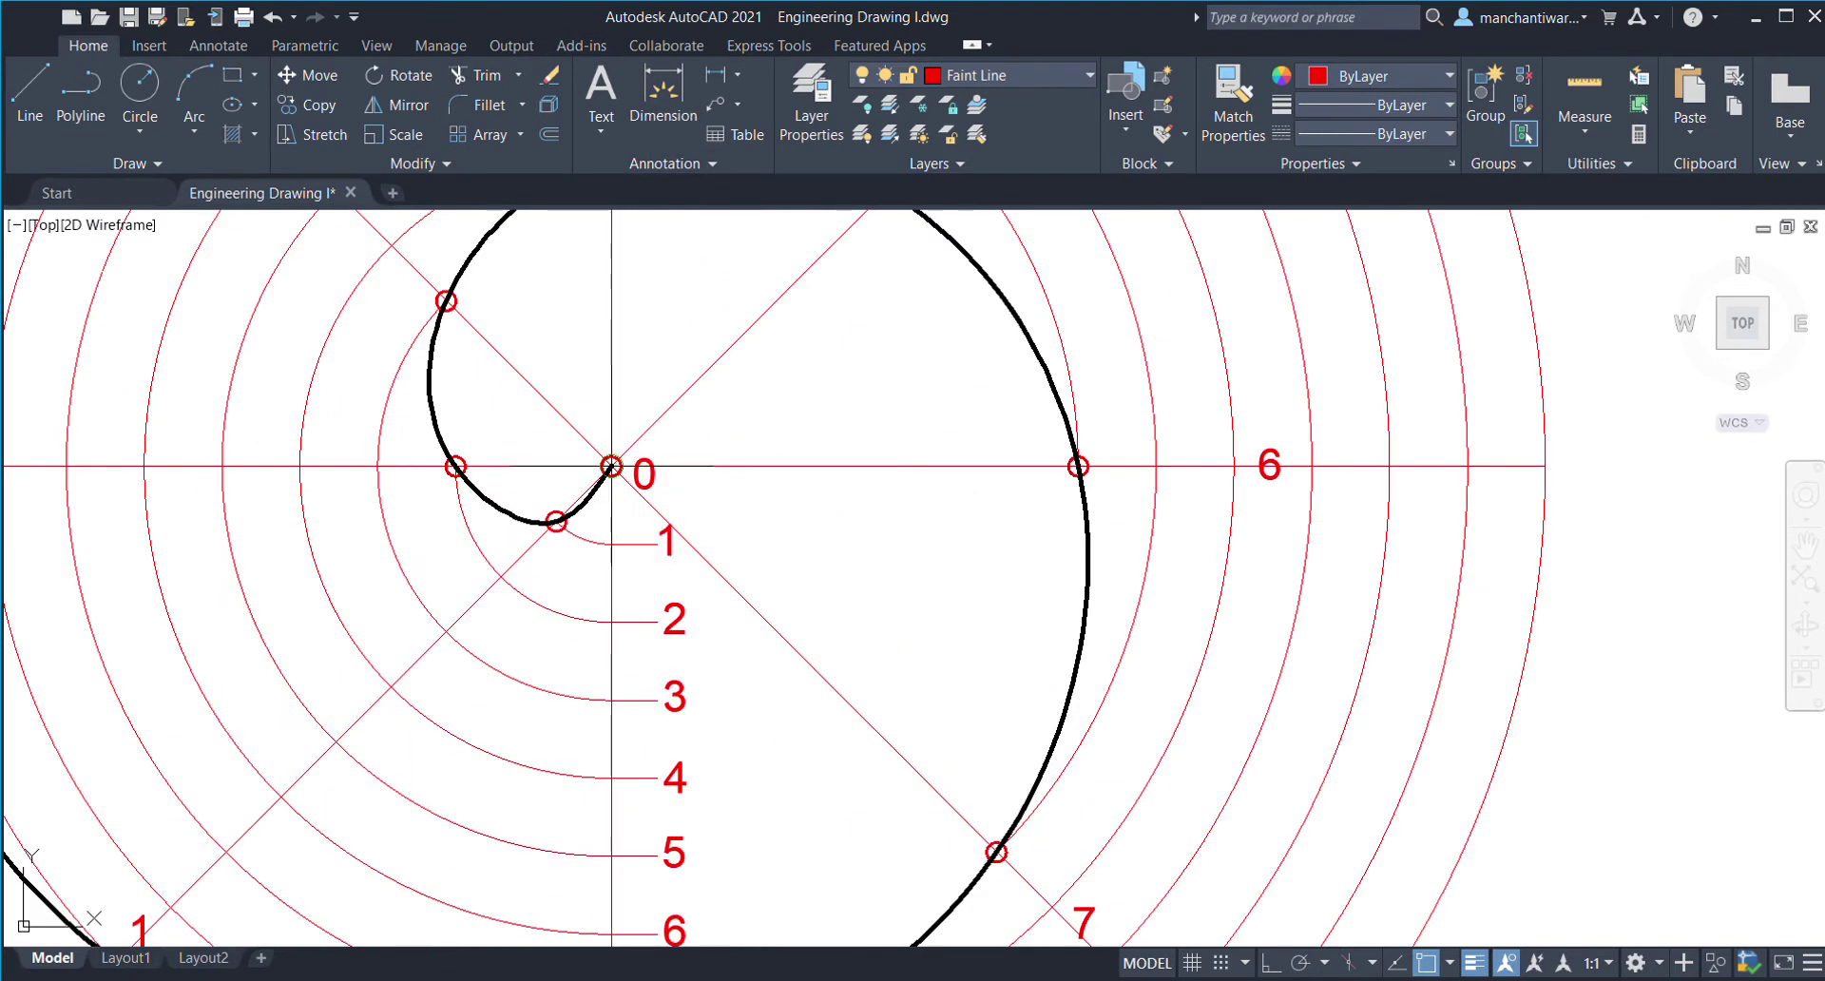
scroll(611, 466, "down", 4)
middle_click_drag(637, 362, 694, 694)
scroll(668, 449, "up", 10)
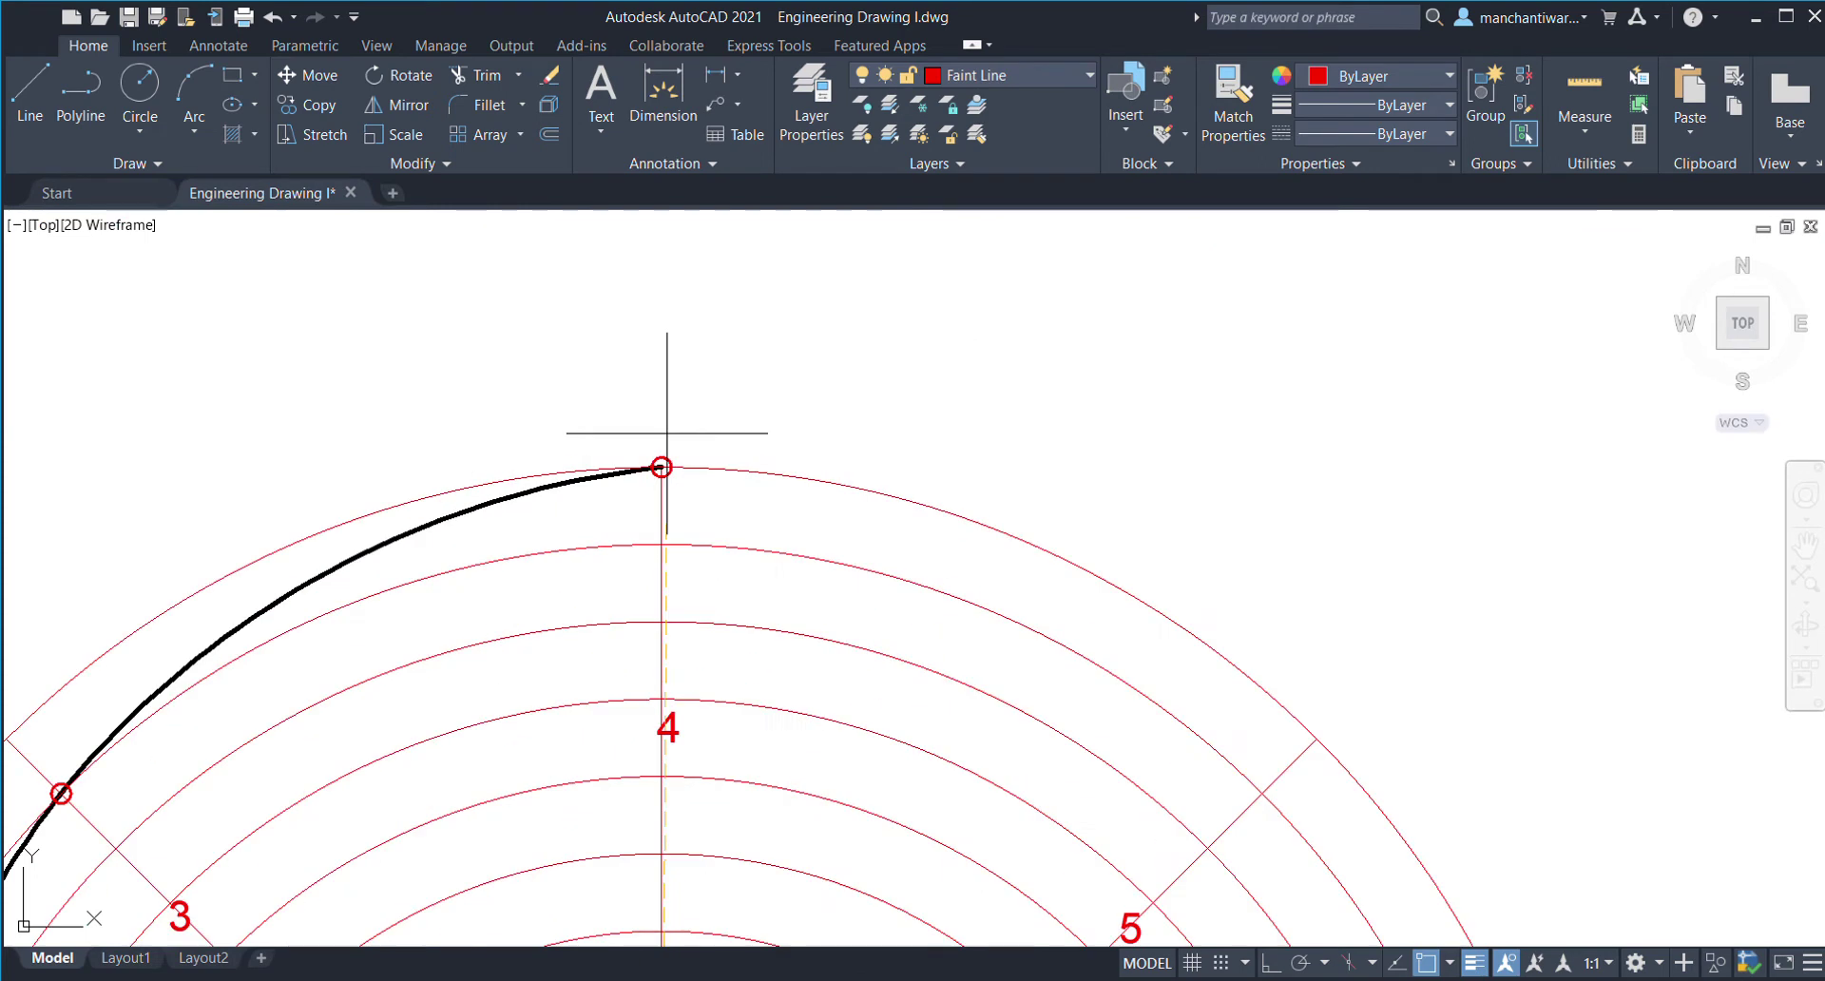
scroll(618, 459, "down", 10)
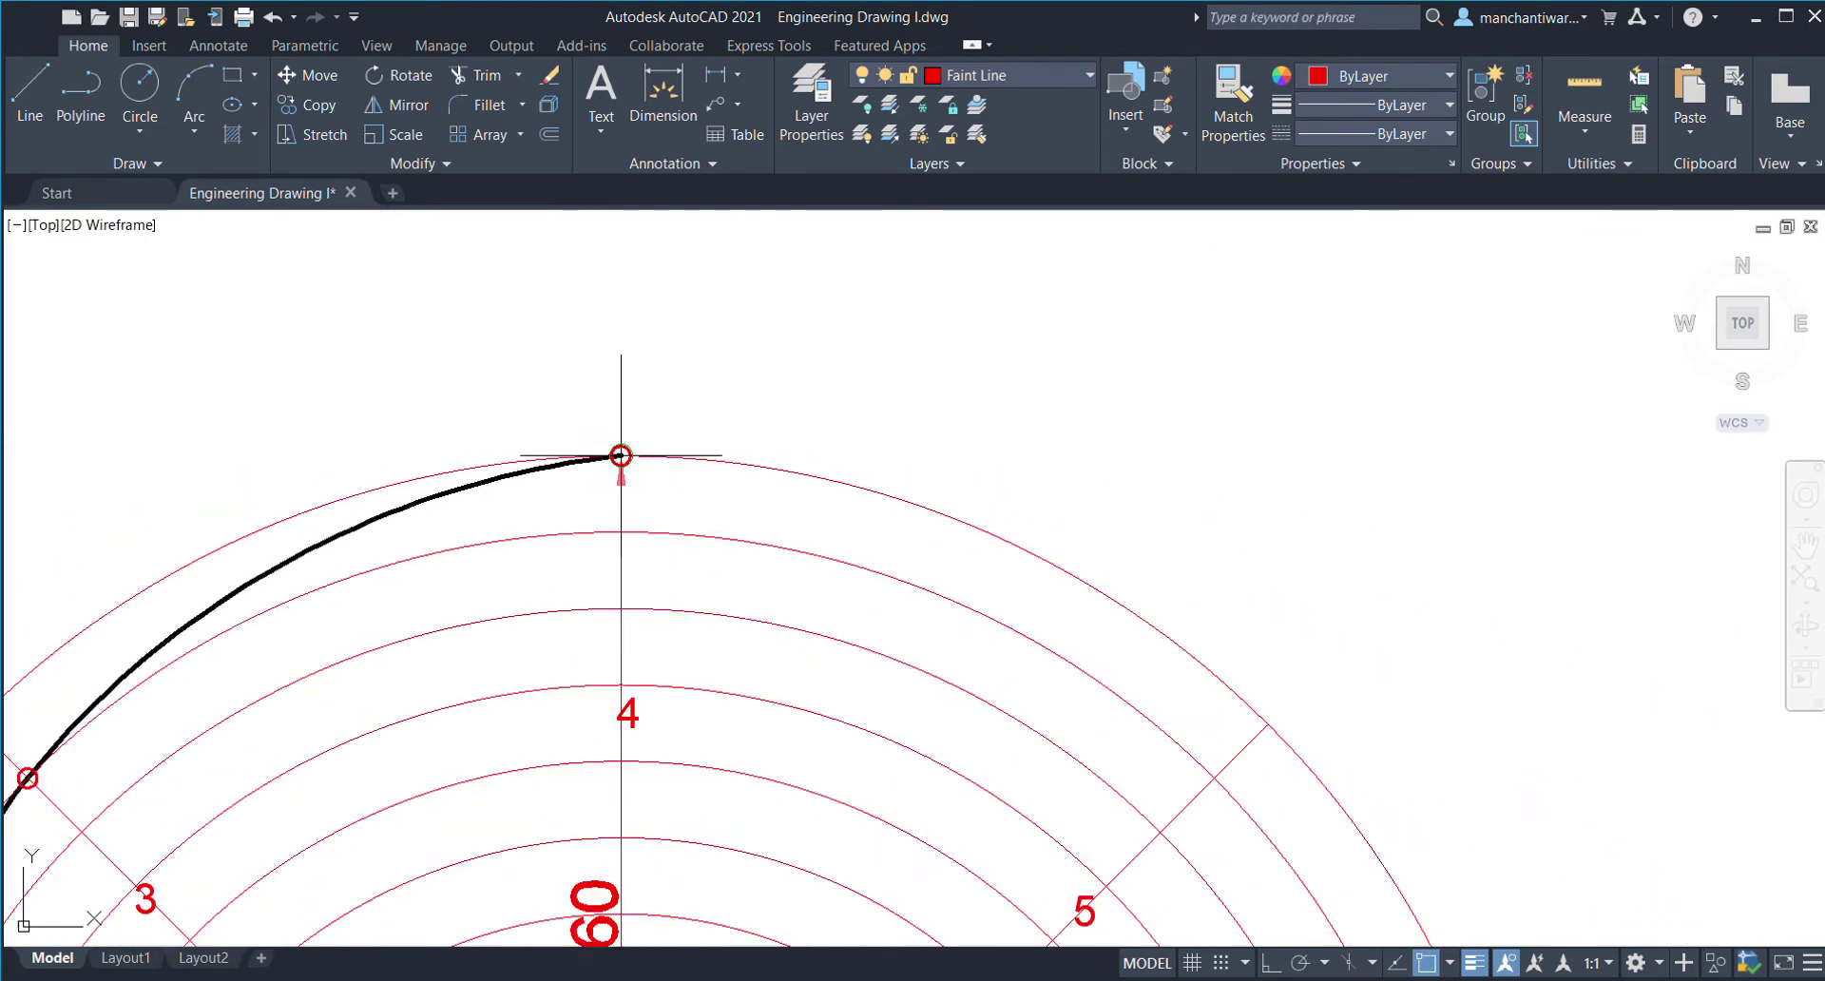
middle_click_drag(786, 739, 825, 521)
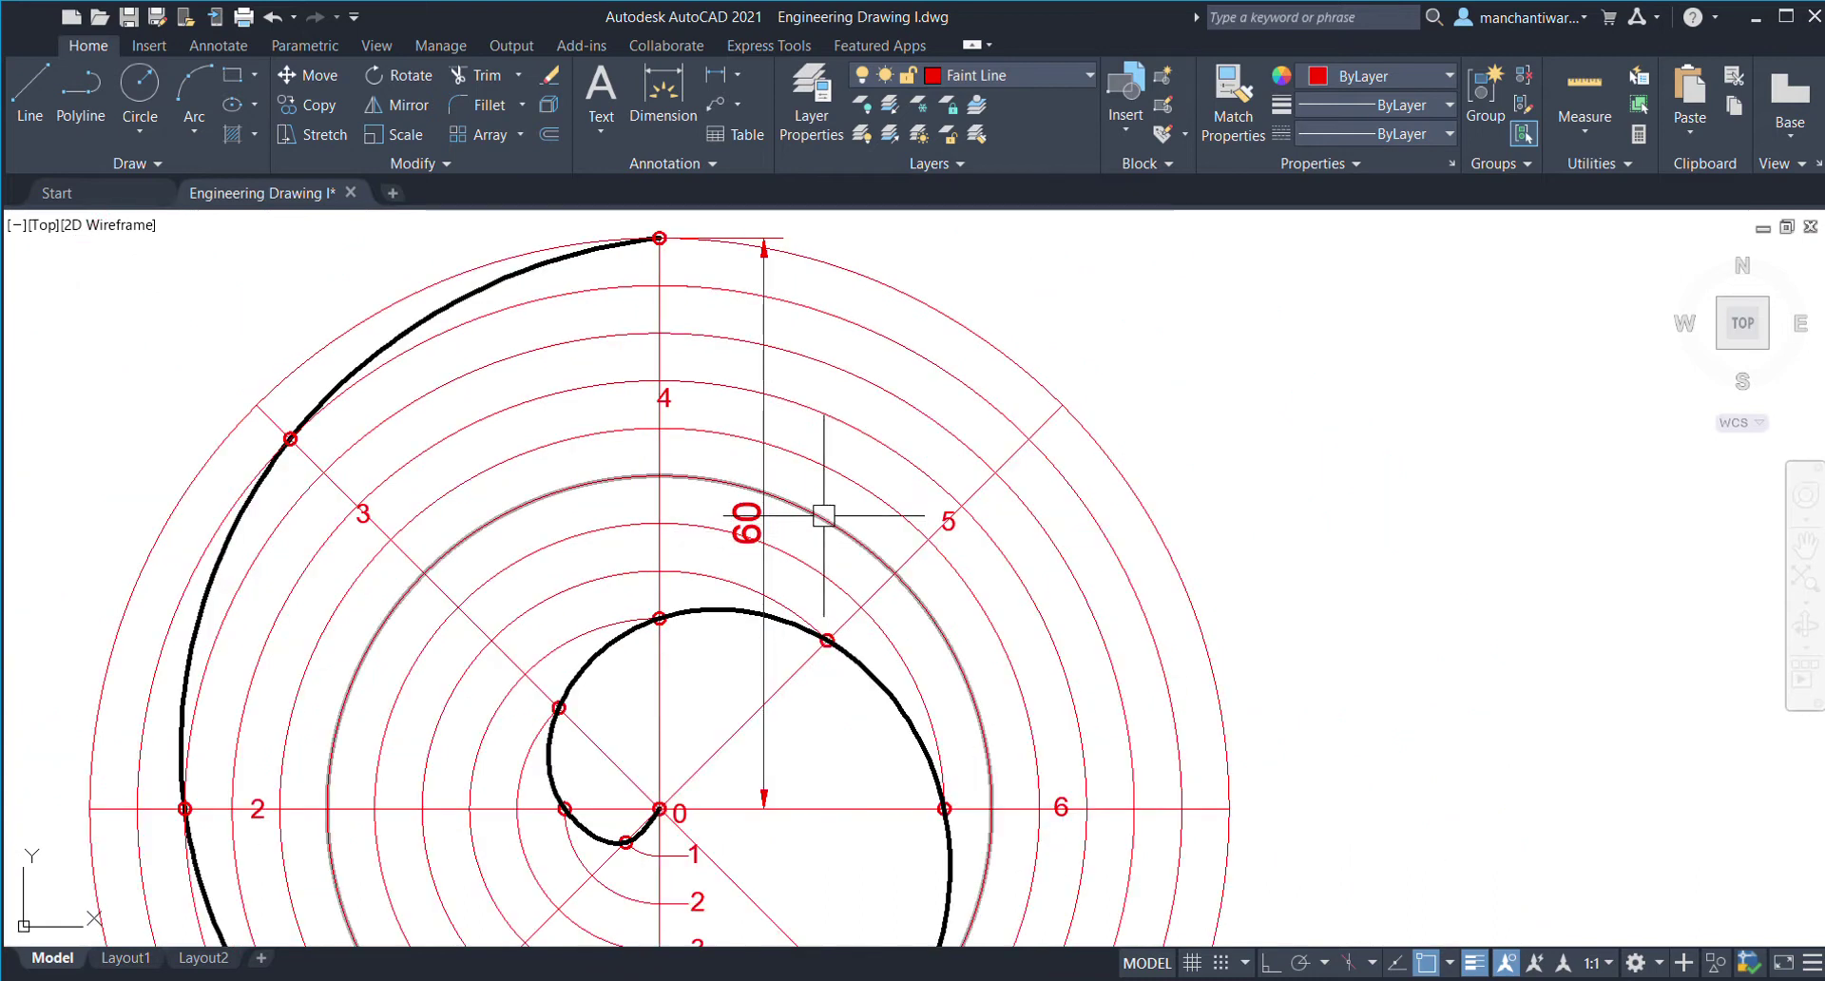
left_click(756, 508)
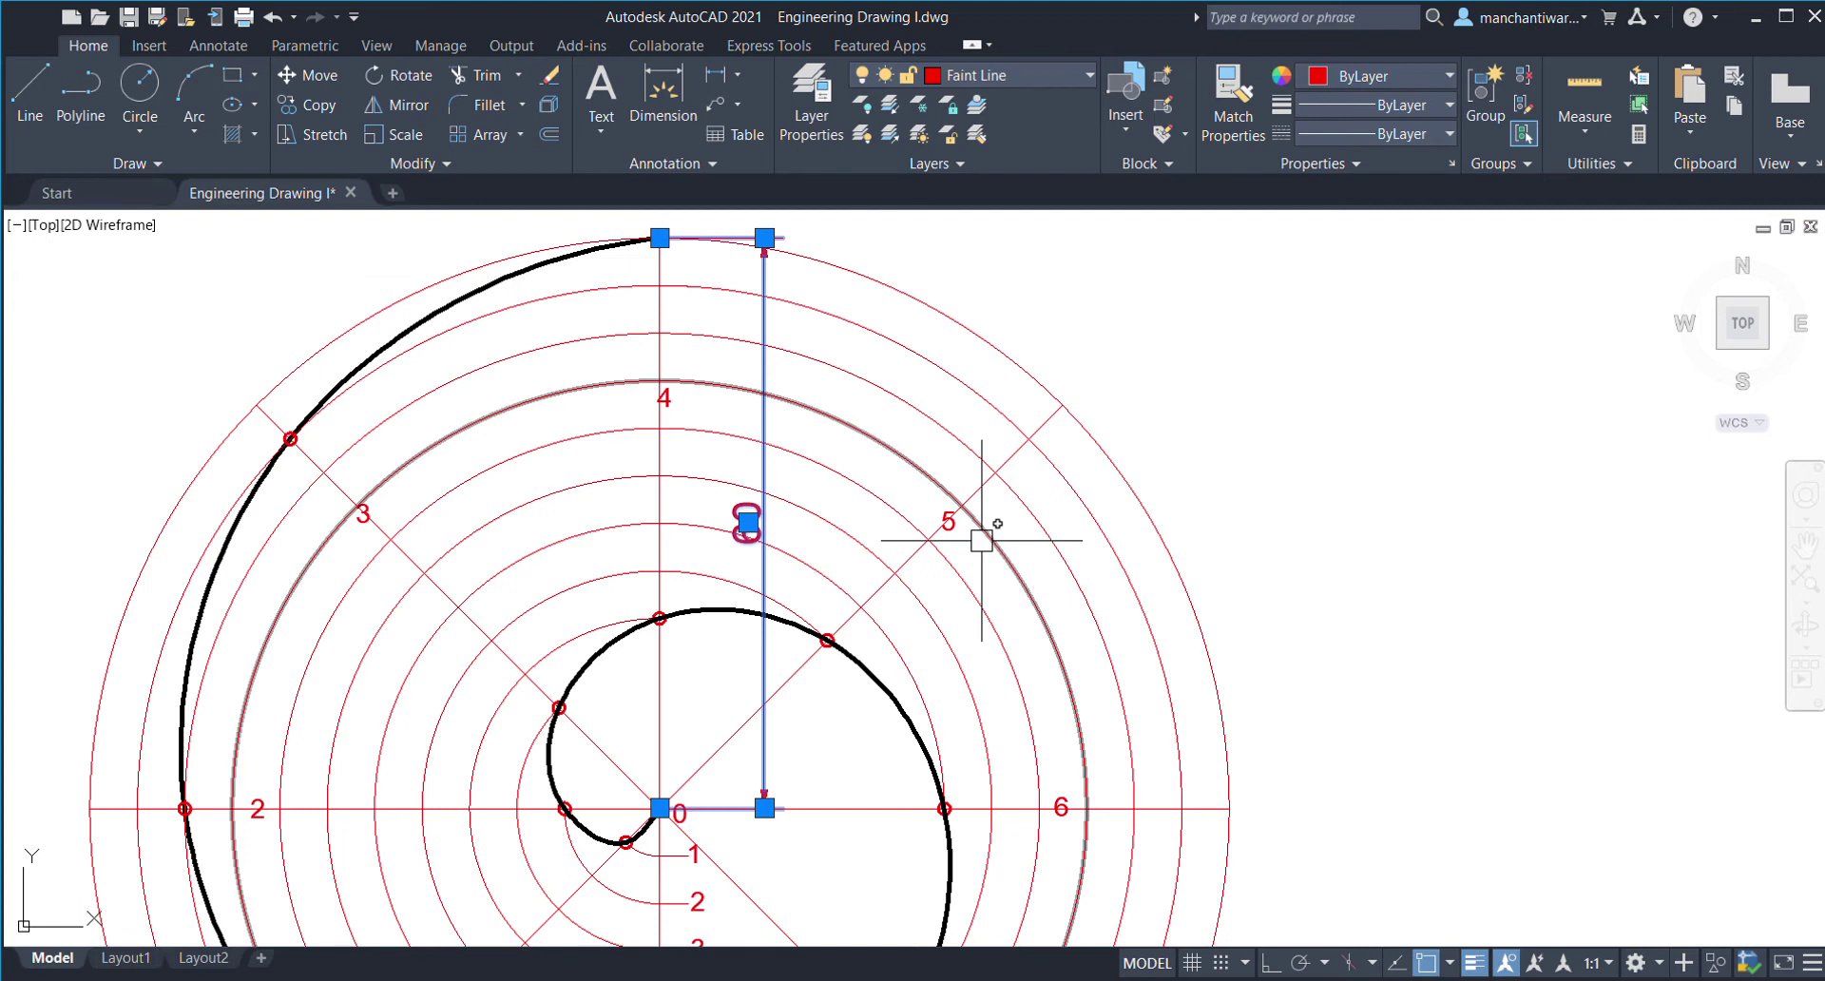
key("Delete")
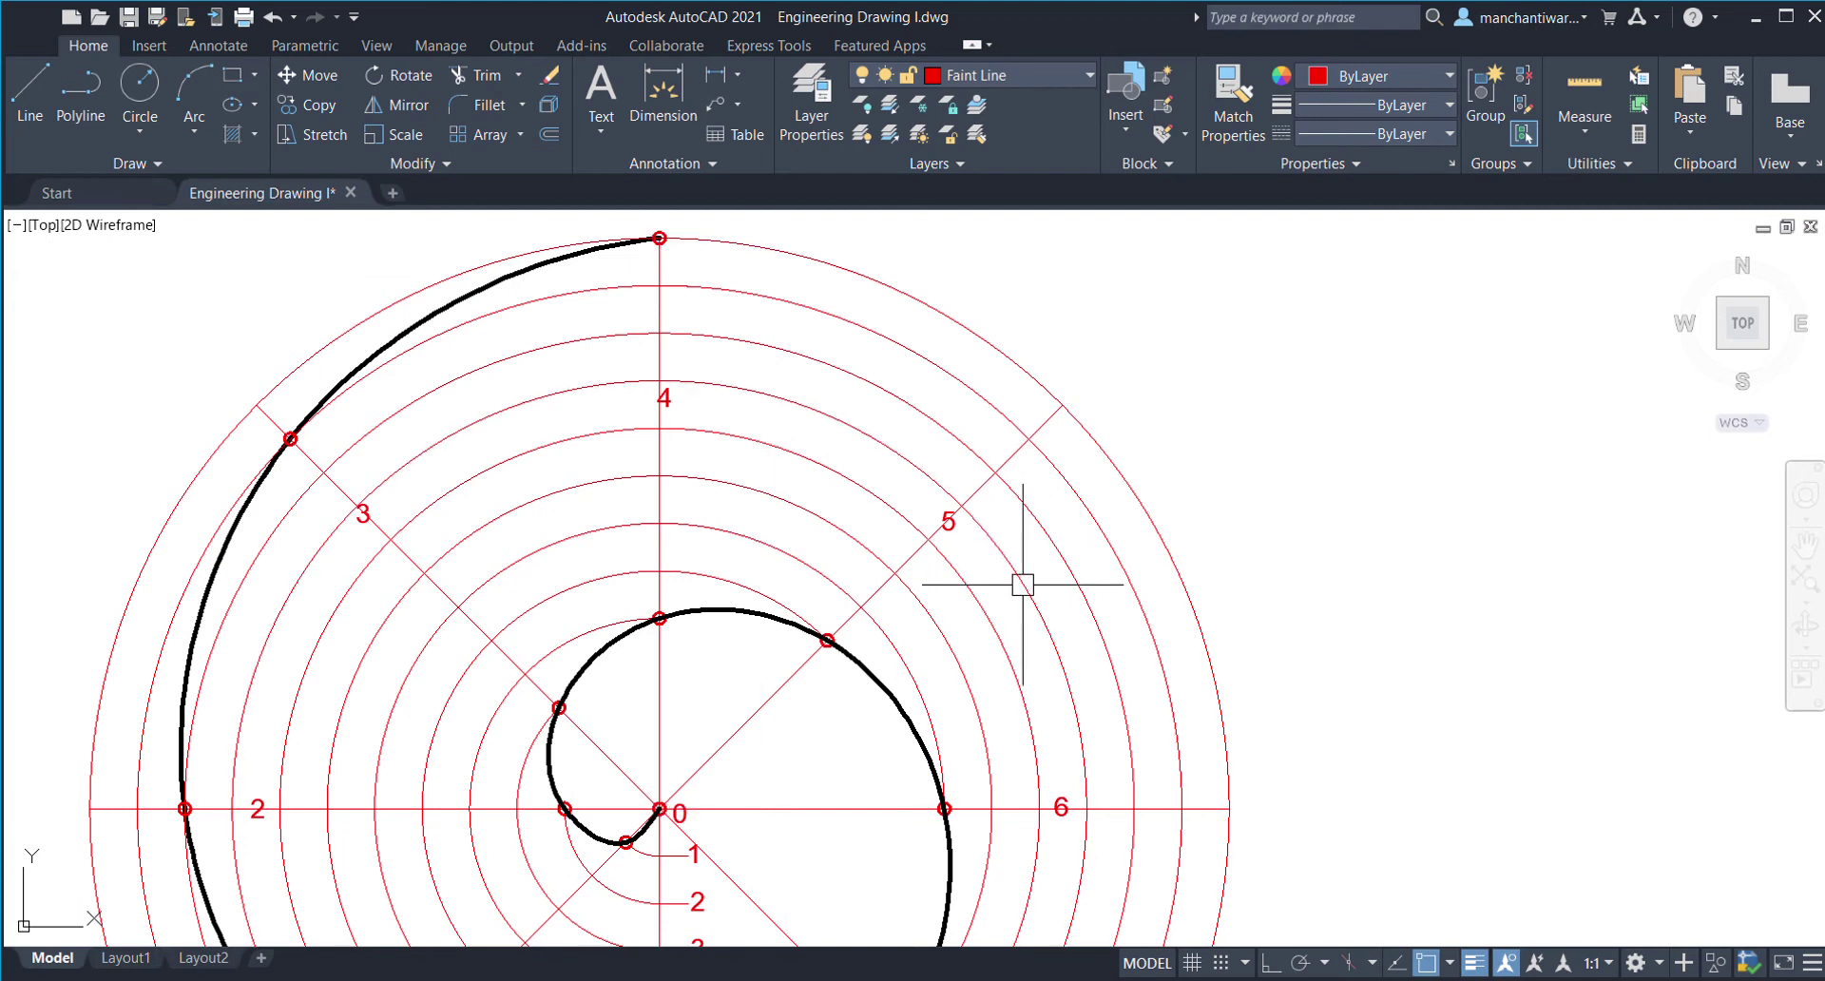
- Draw a circle of radius 60 to the right of the finished spiral
scroll(1018, 583, "down", 2)
middle_click_drag(1426, 611, 961, 407)
left_click(142, 103)
left_click(1129, 495)
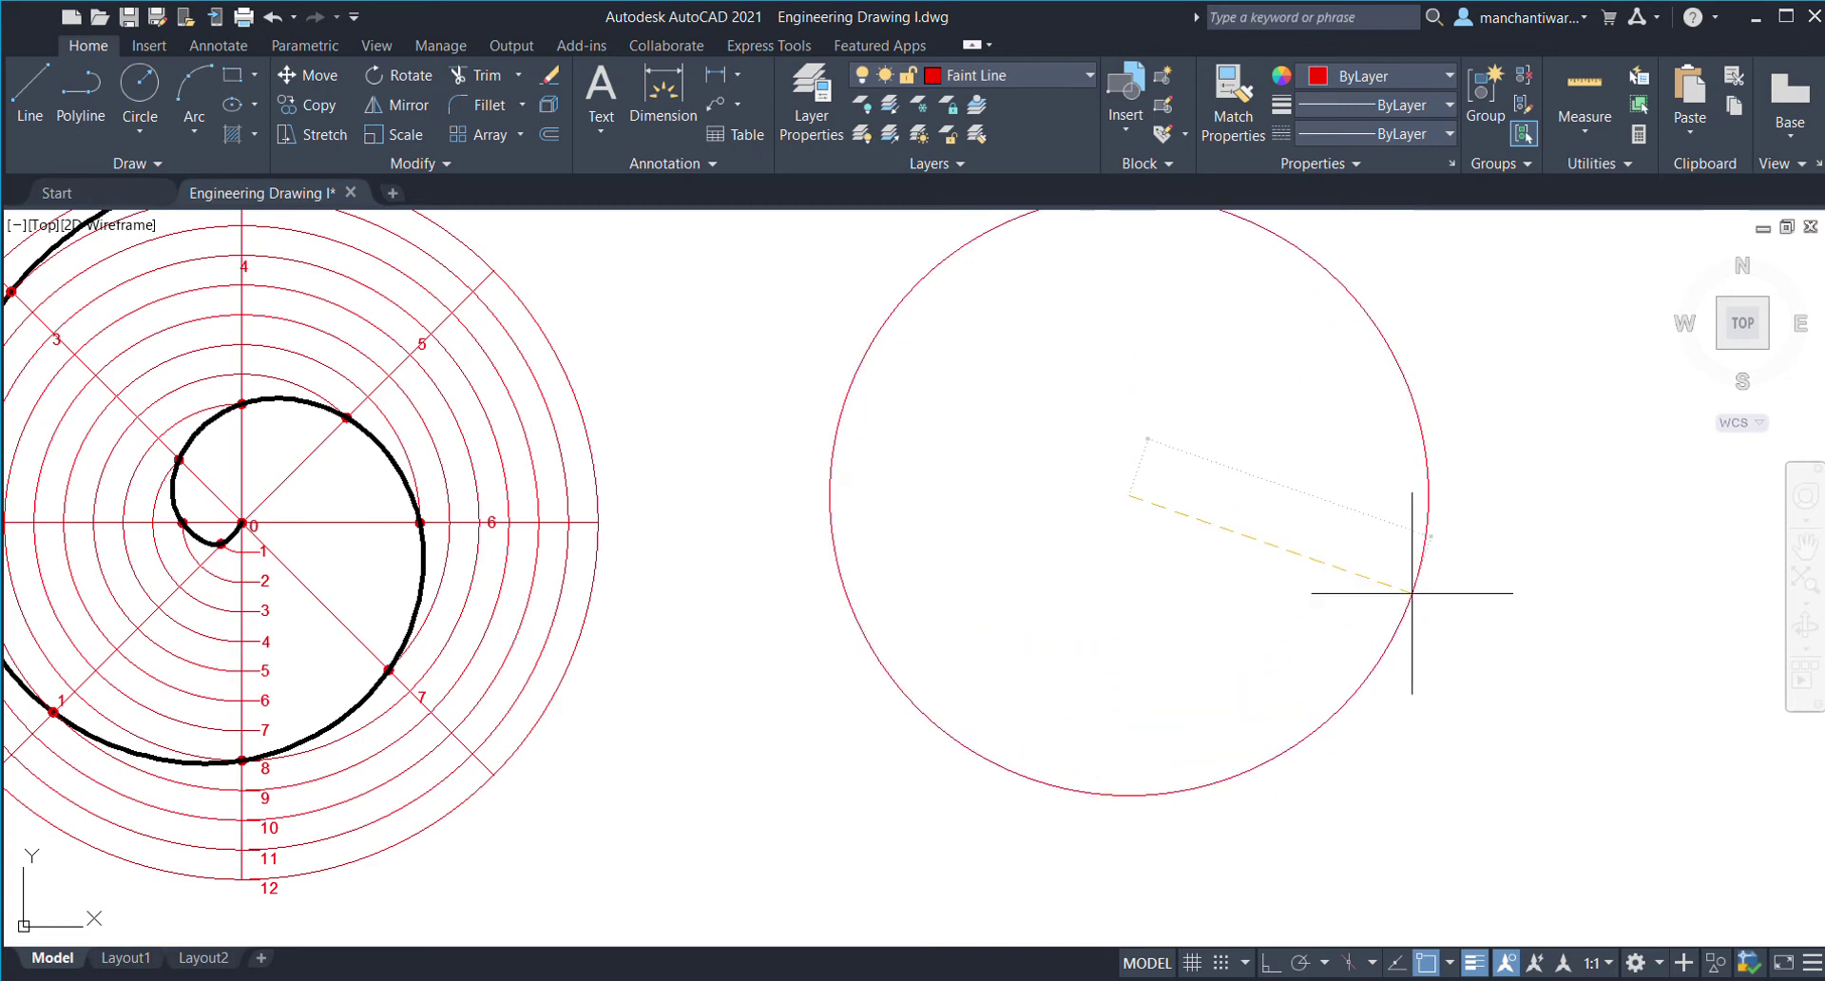
type("60")
key("Return")
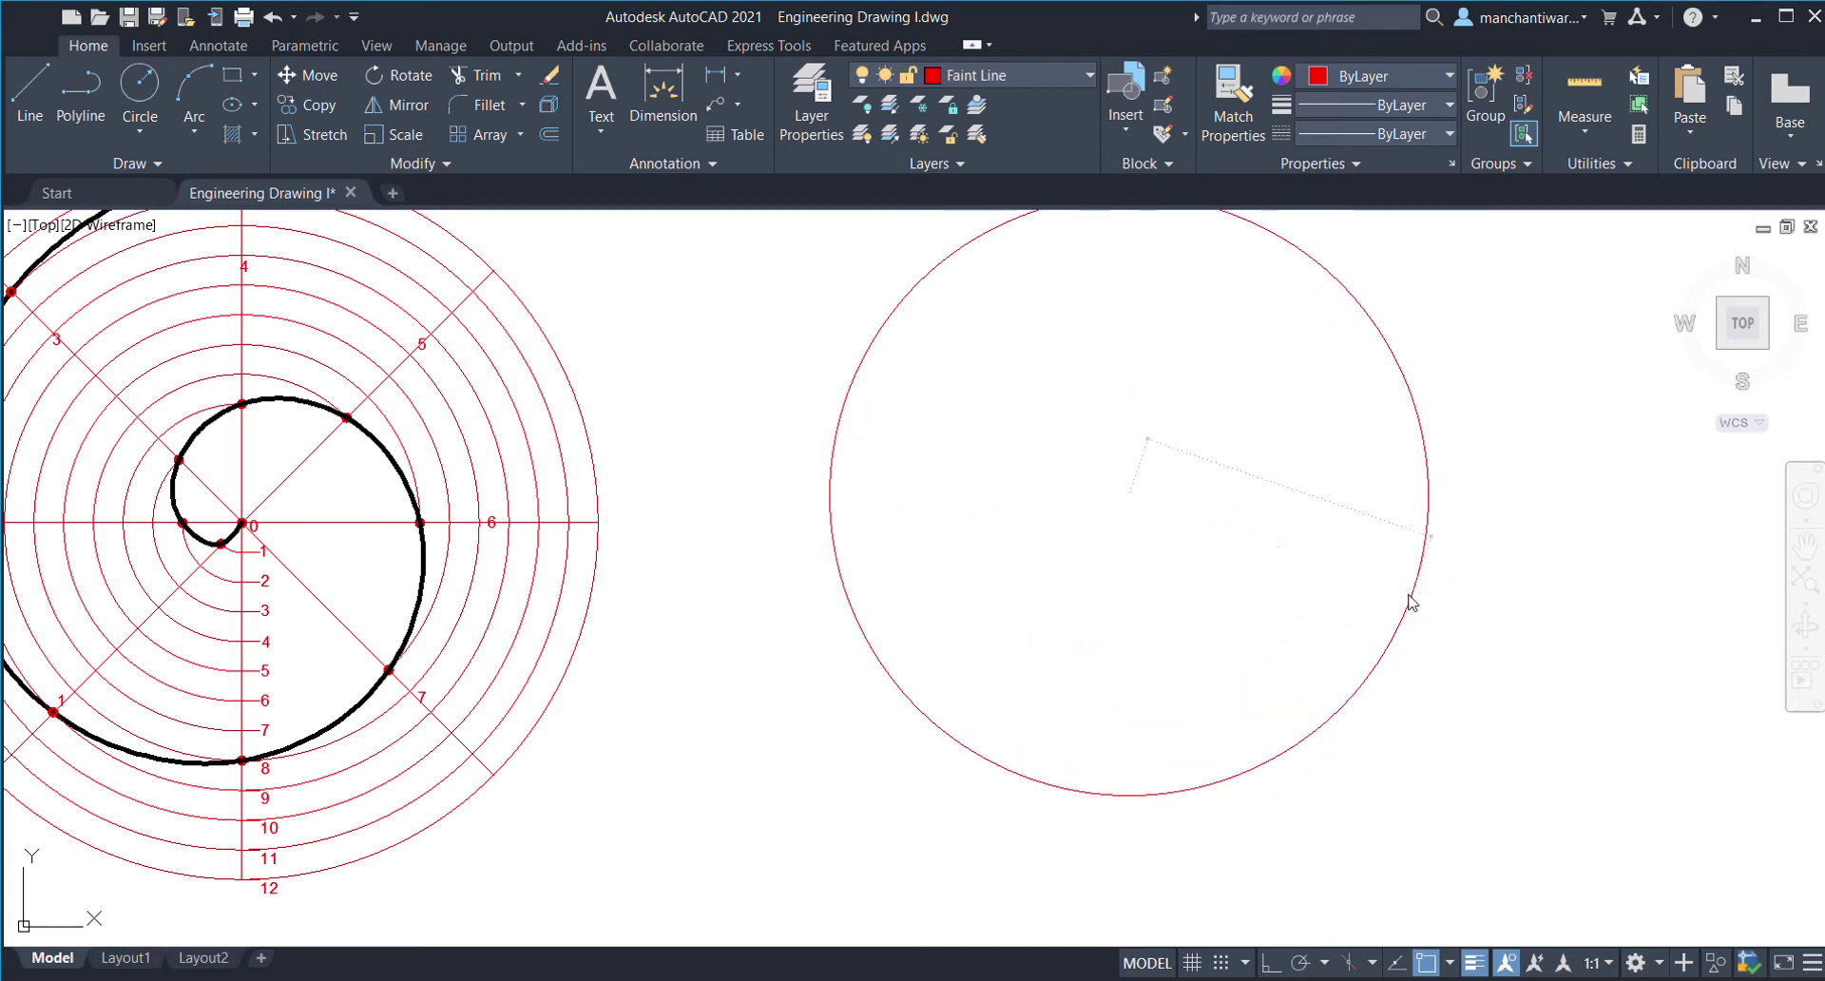
scroll(1411, 593, "down", 2)
middle_click_drag(1414, 599, 1218, 632)
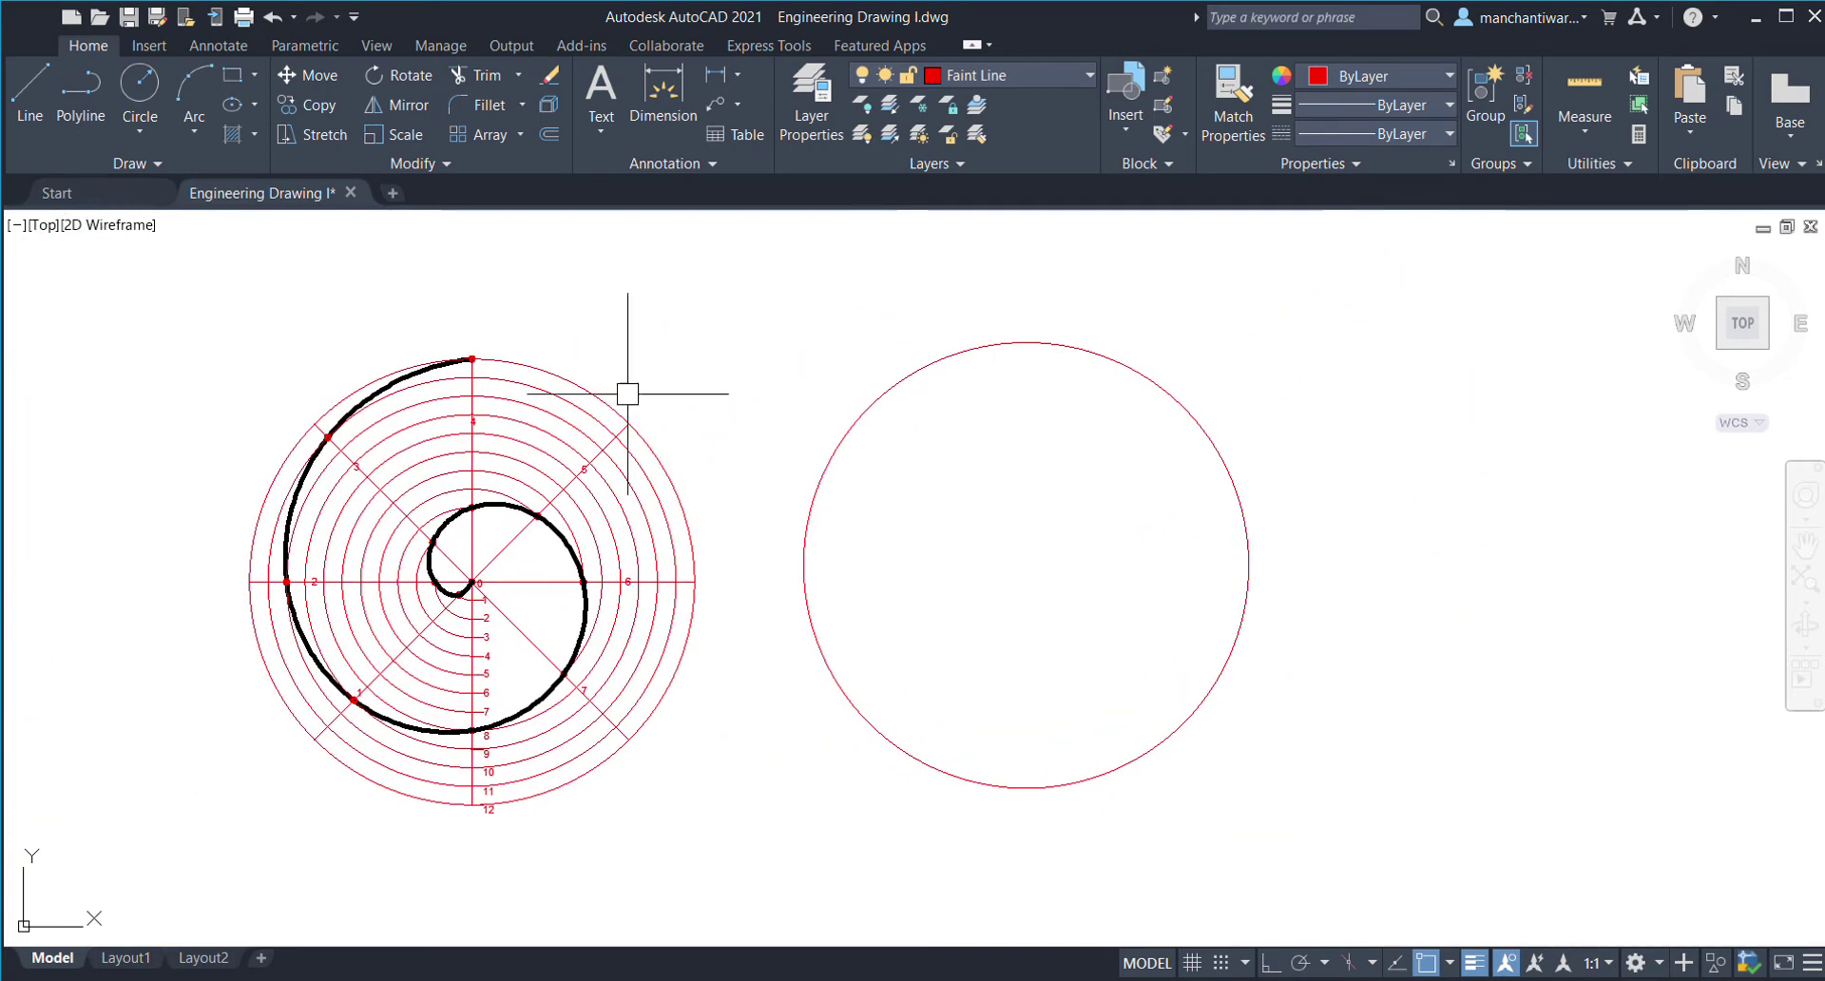
- Draw the vertical and horizontal diameters of the new circle between its quadrant points
left_click(37, 89)
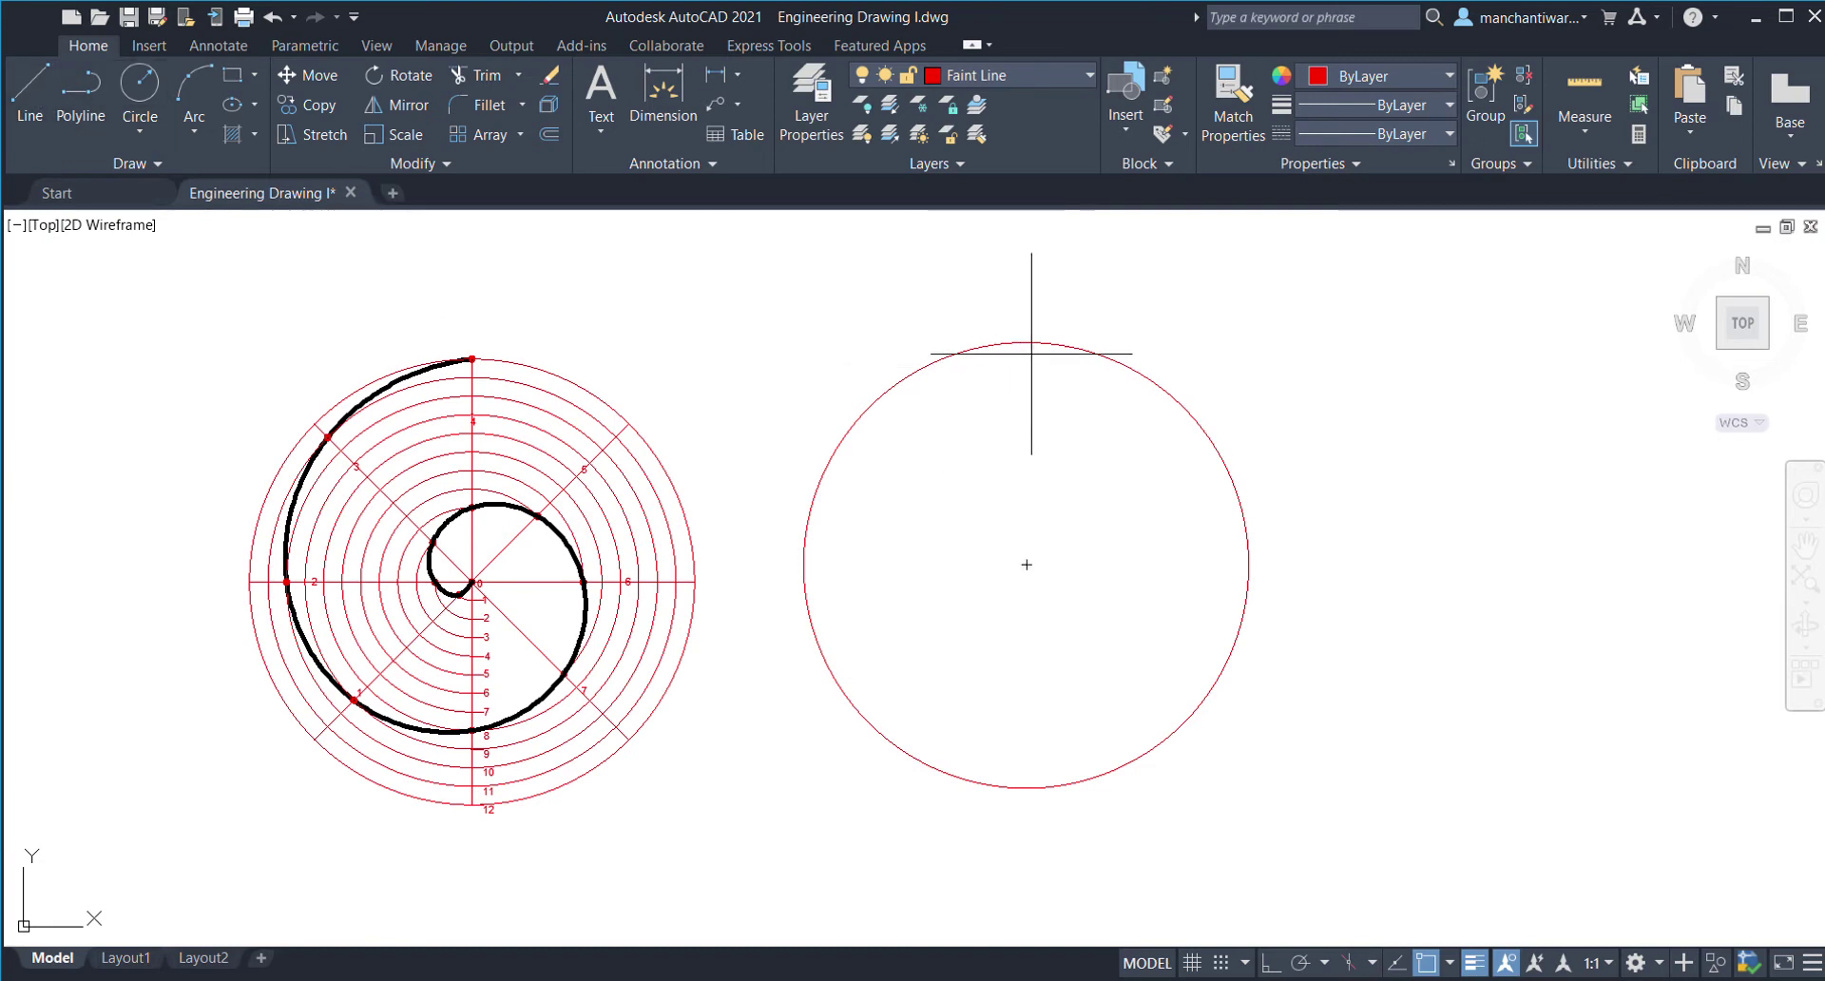
key("Escape")
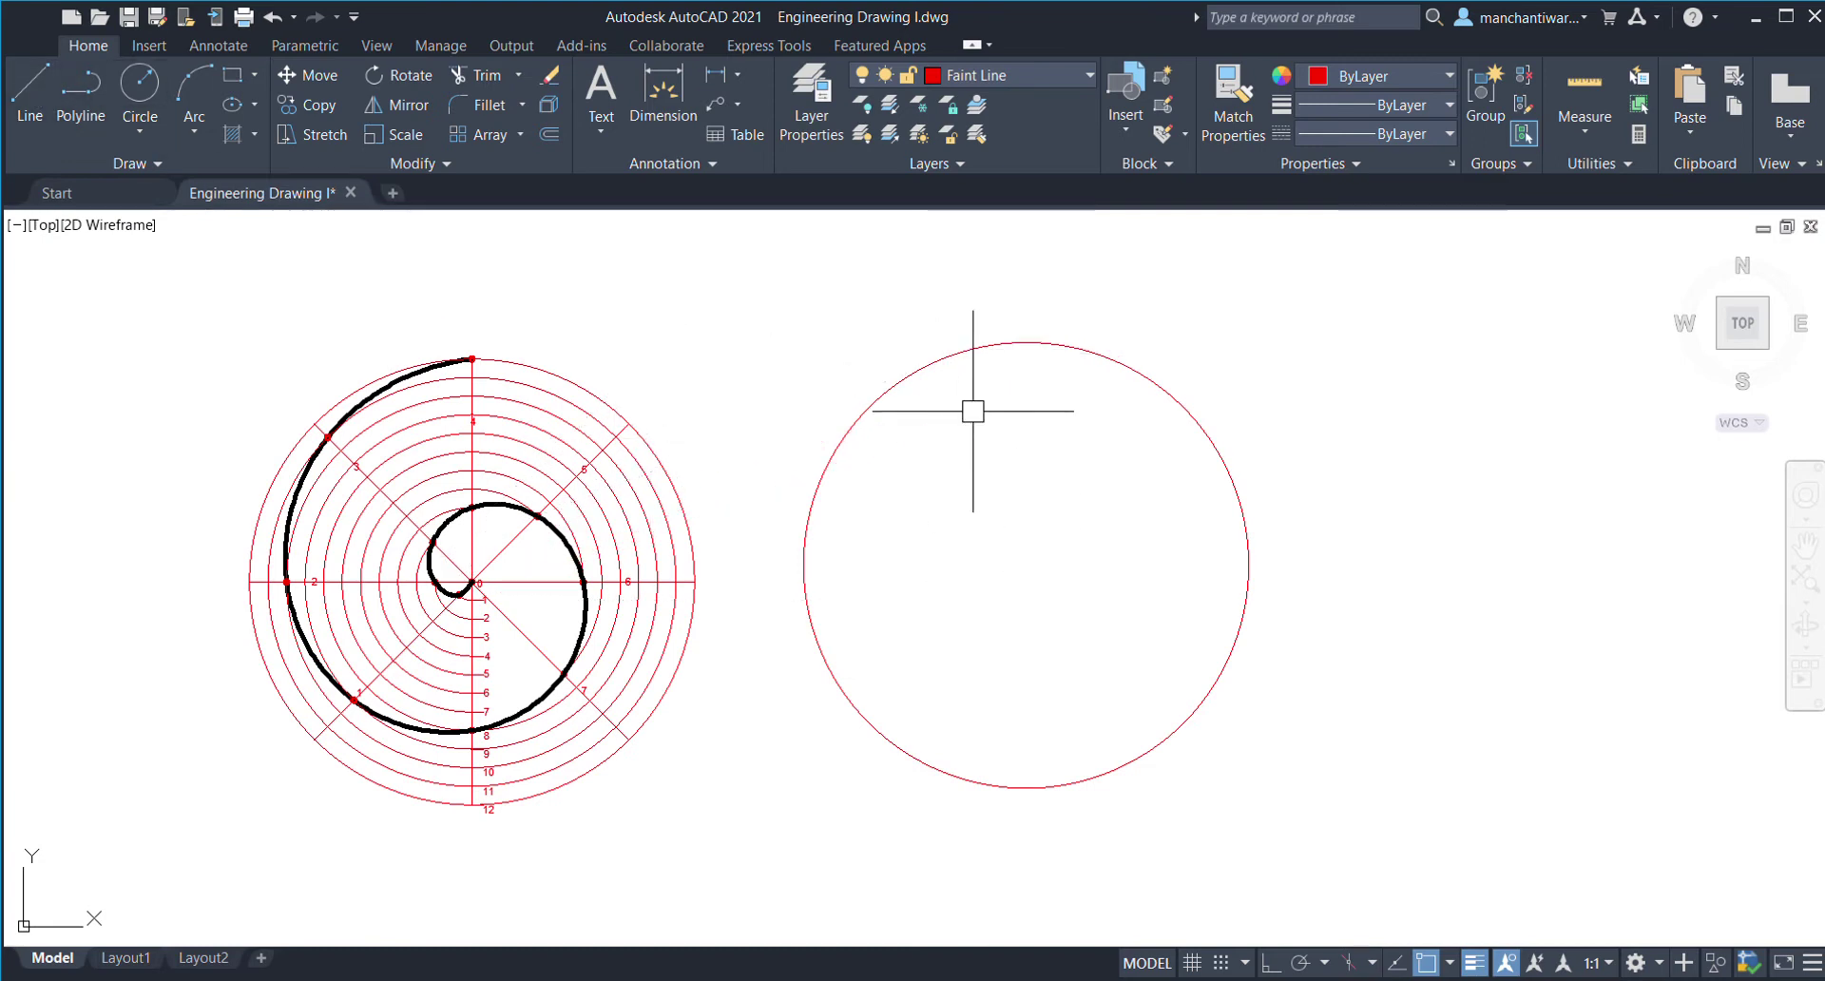
left_click(32, 93)
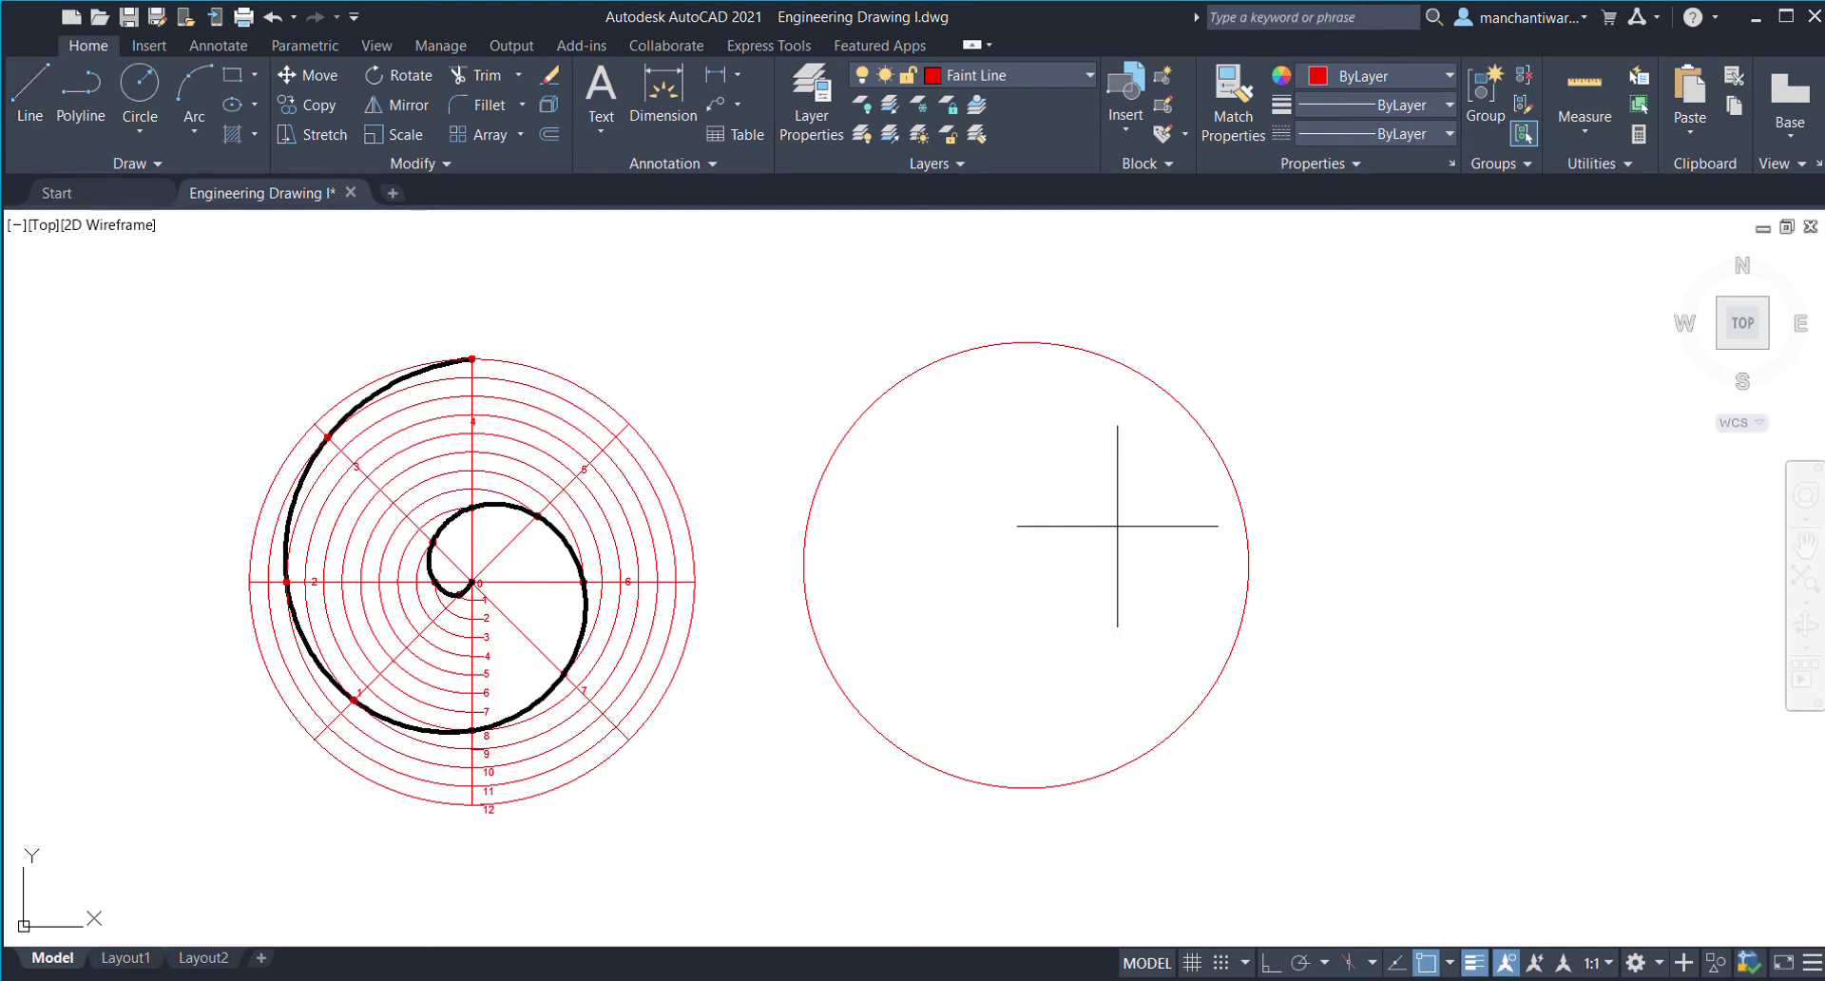
left_click(1027, 341)
left_click(1027, 787)
key("Escape")
key("space")
left_click(804, 565)
left_click(1249, 565)
key("Escape")
middle_click_drag(1093, 584, 1033, 579)
- Draw a diagonal radius from the circle's centre to its edge, midway between the upper and right-hand radii
key("space")
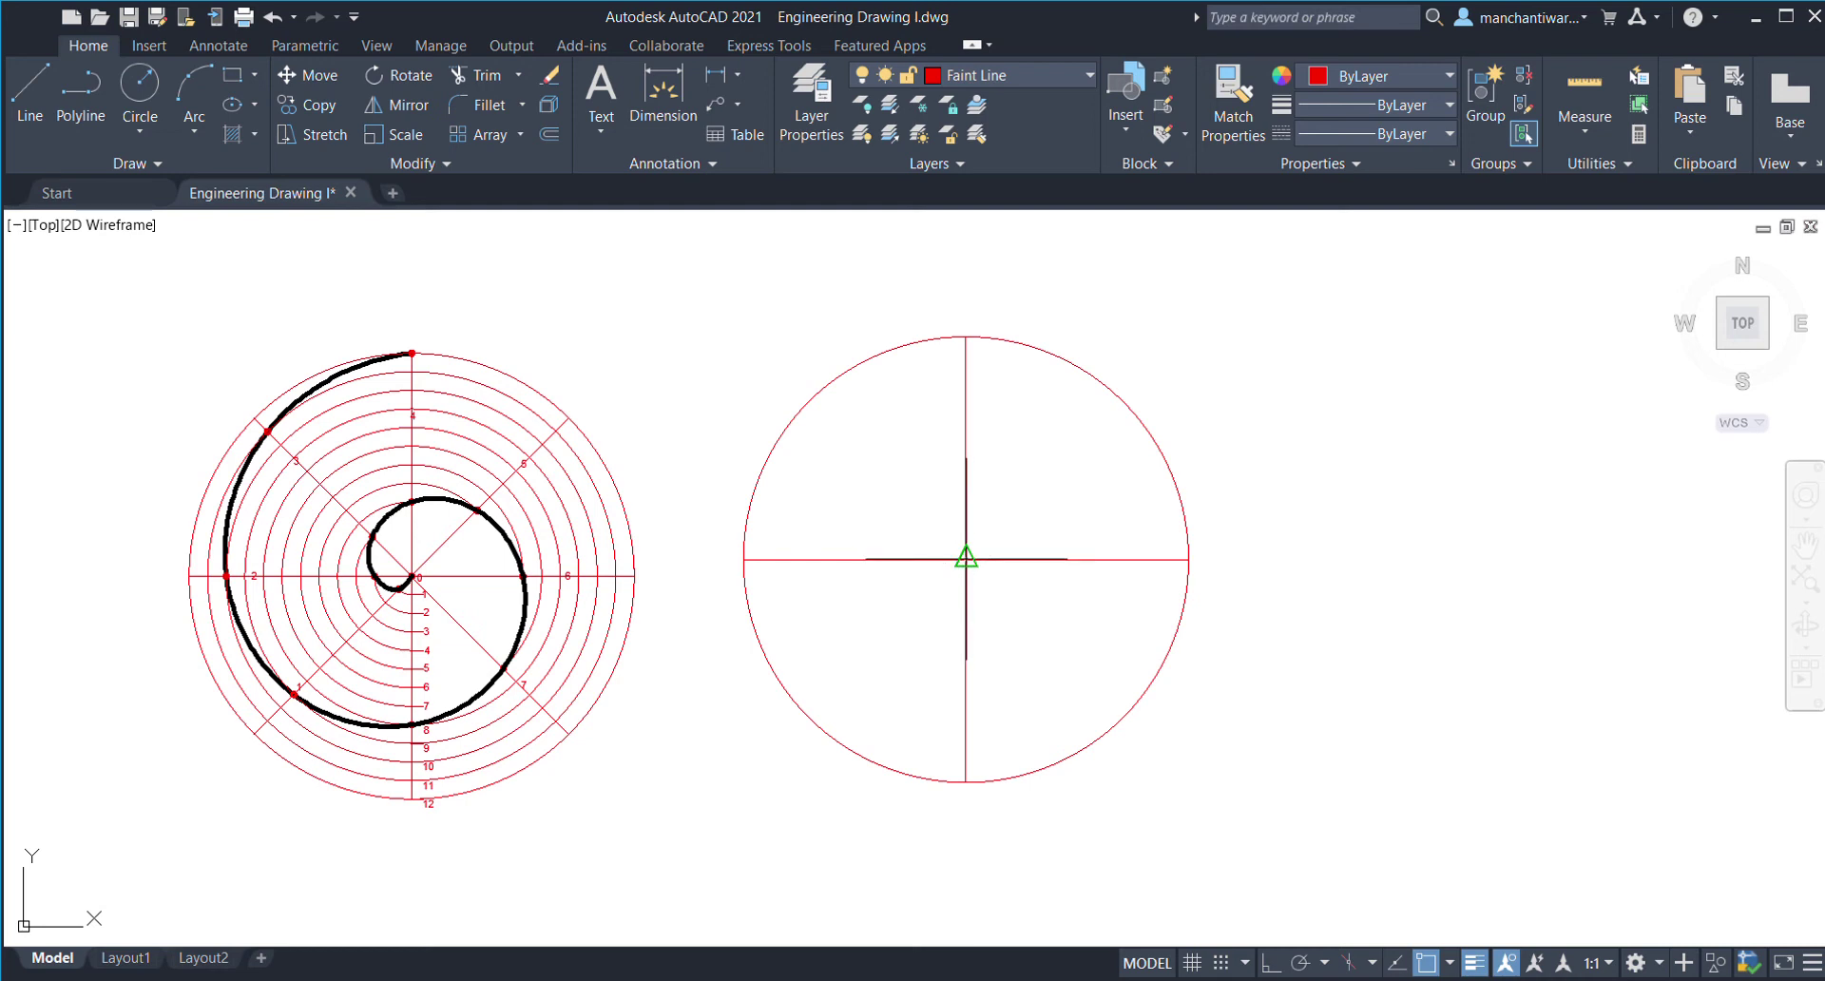
left_click(966, 558)
key("Return")
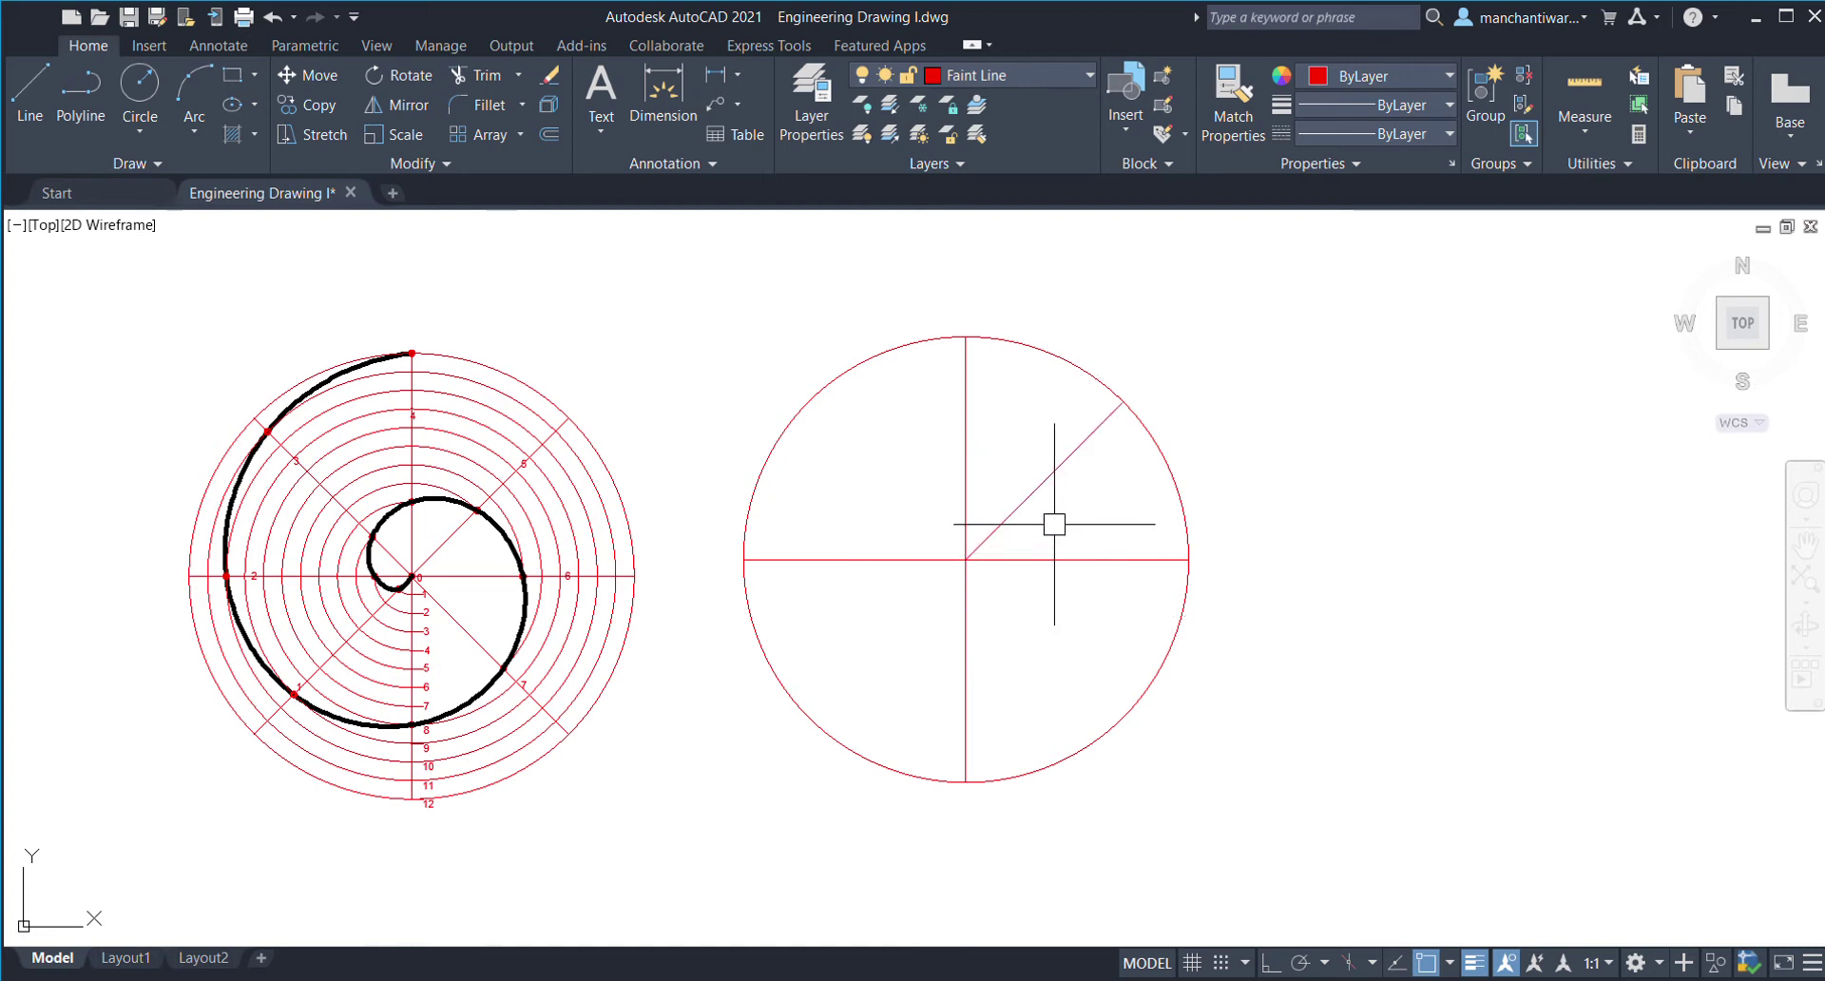
- Mirror the diagonal radius across the circle's vertical diameter, keeping the original line
left_click(1046, 480)
left_click(408, 105)
left_click(966, 558)
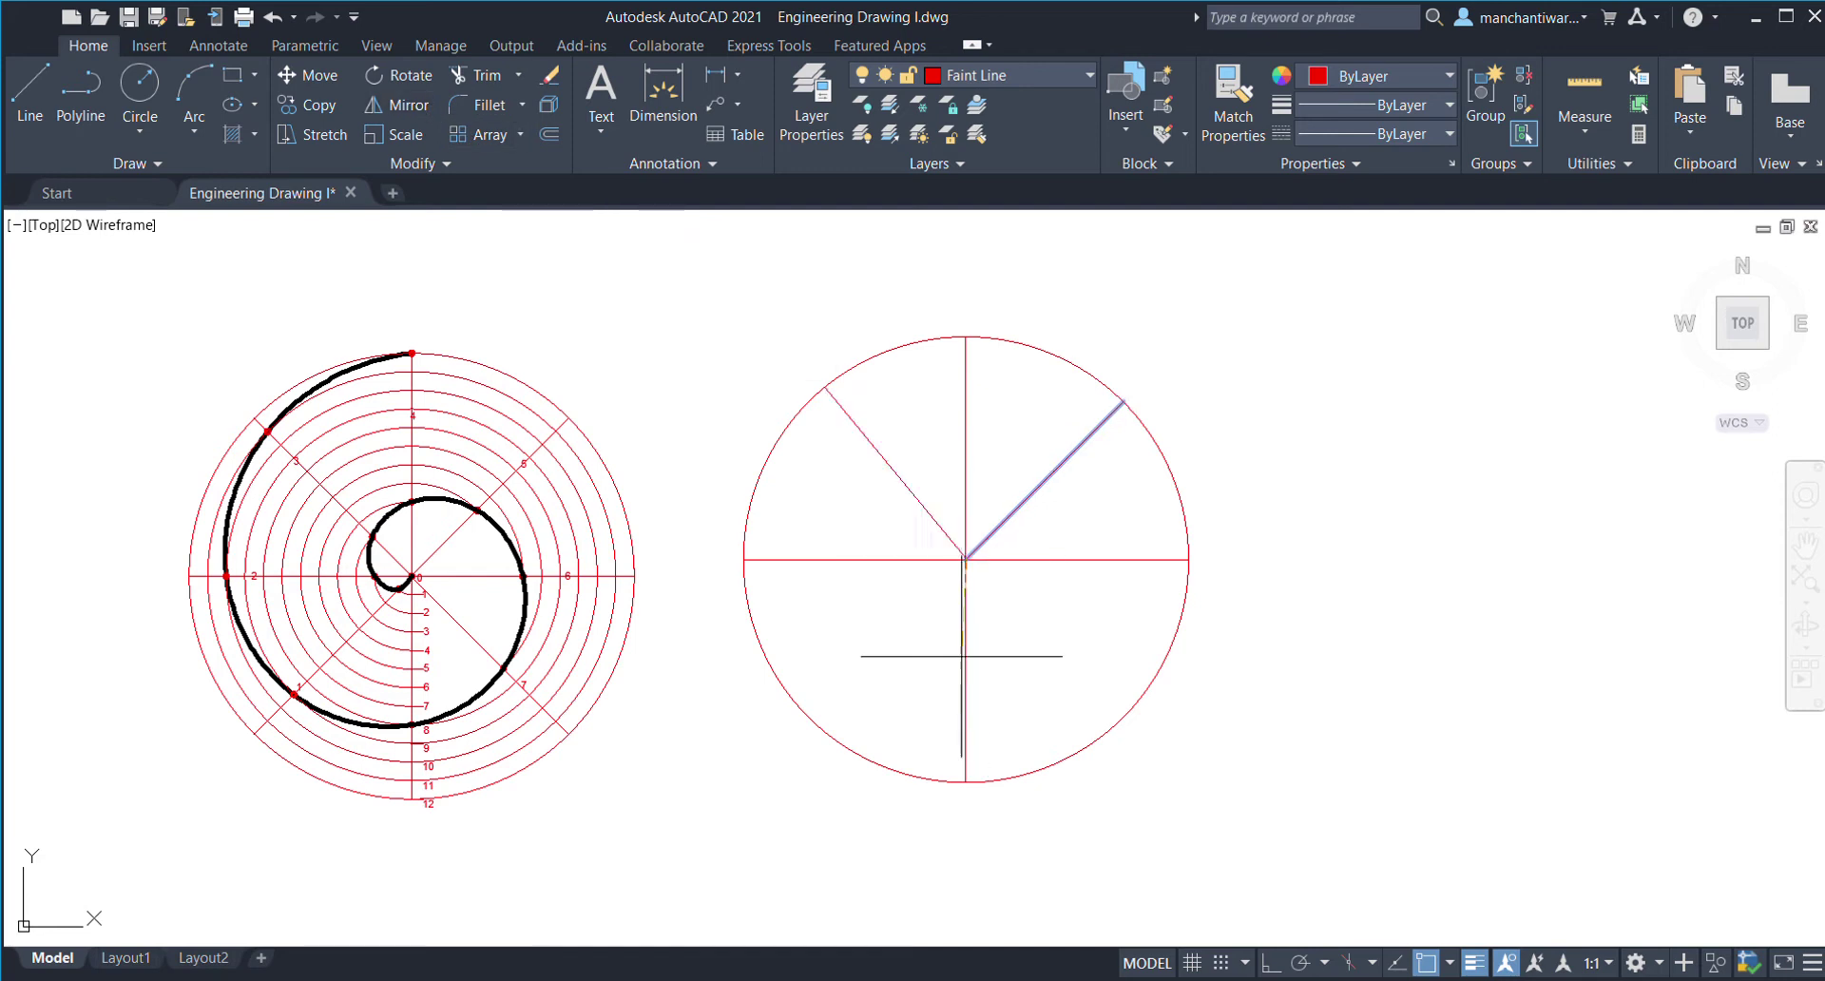
left_click(965, 781)
key("Return")
- Mirror both upper diagonal radii across the horizontal diameter, keeping the originals, to divide the circle into eight equal parts
left_click(1035, 488)
left_click(902, 494)
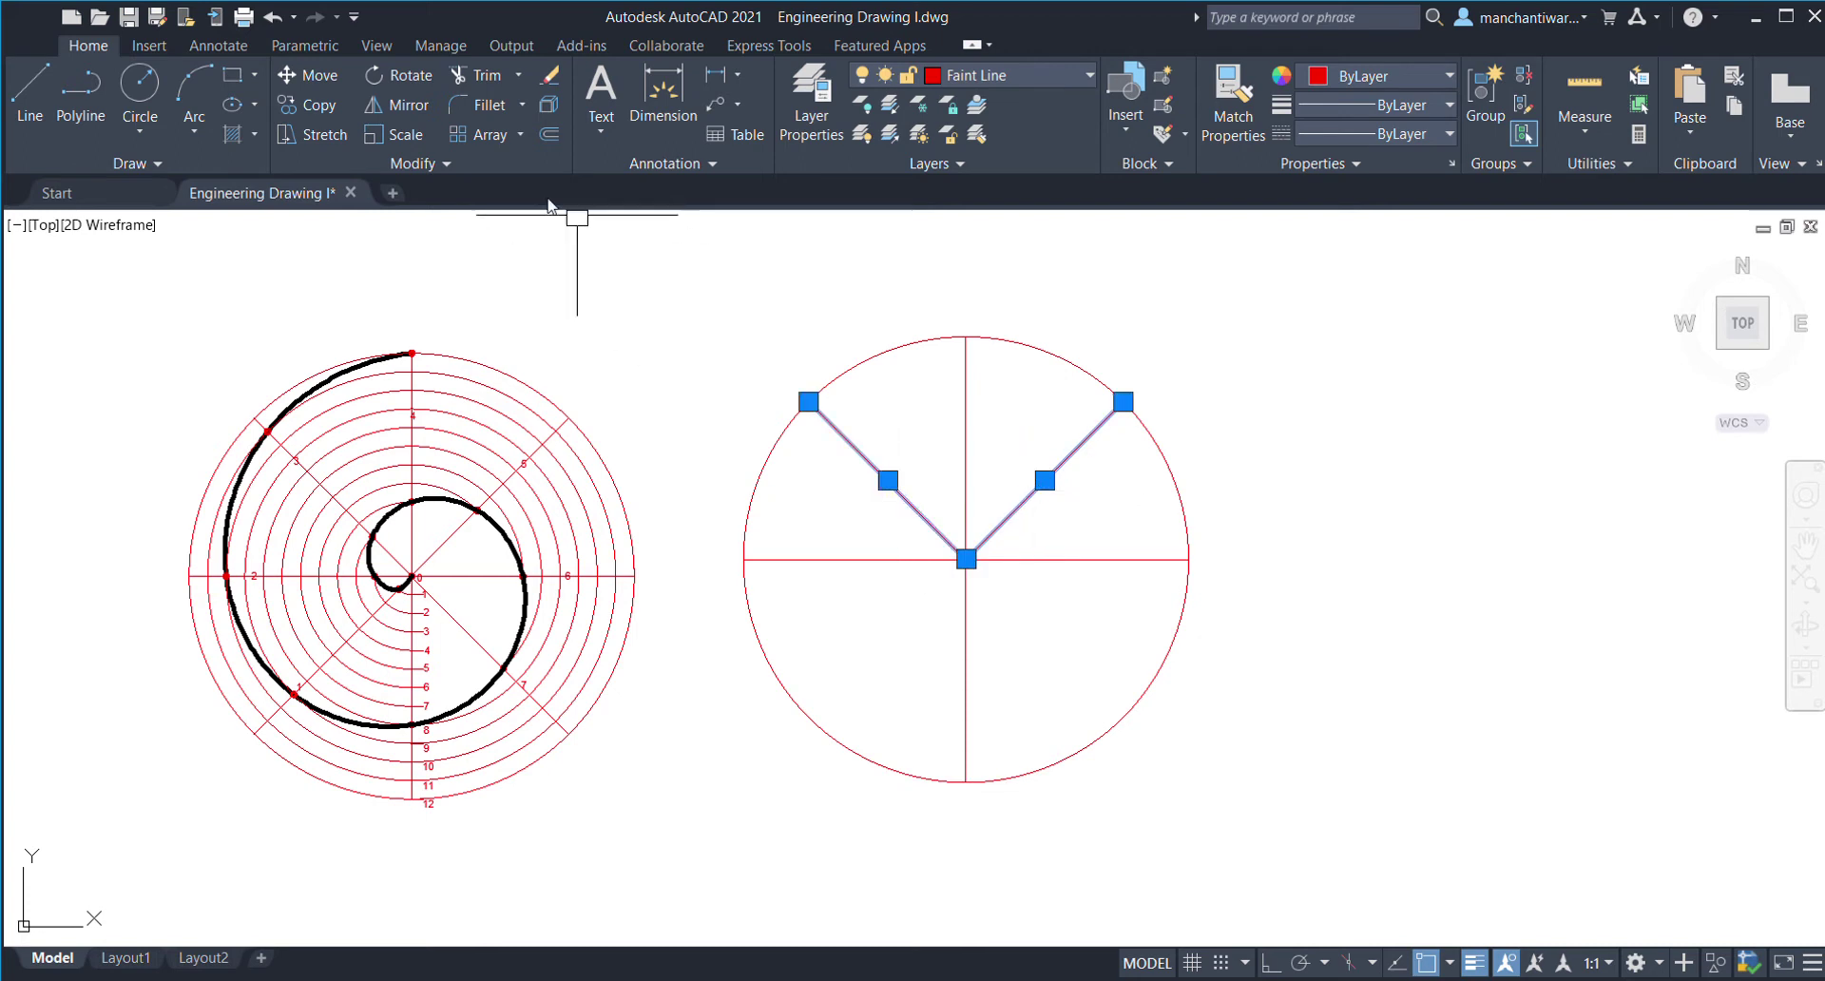
left_click(404, 104)
left_click(966, 559)
left_click(1187, 561)
key("Return")
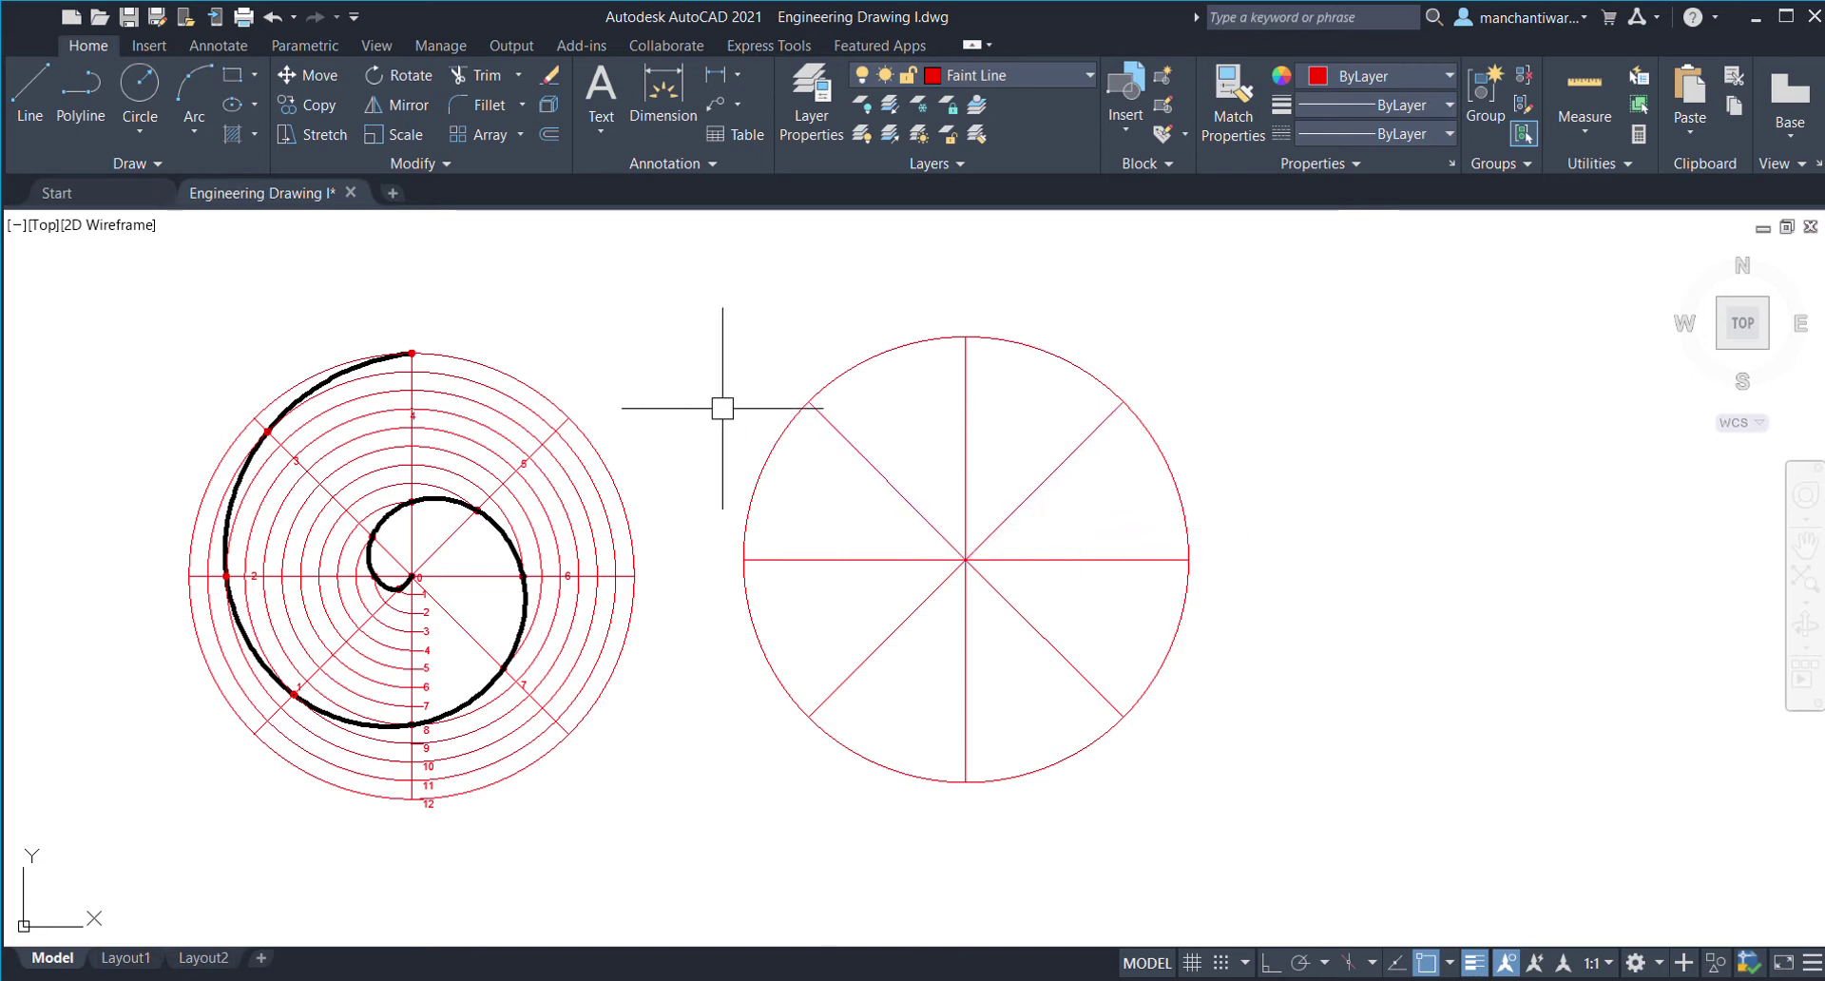
- Examine the finished spiral's numbered circles and radii beside the newly divided circle
scroll(968, 468, "up", 2)
scroll(968, 466, "down", 2)
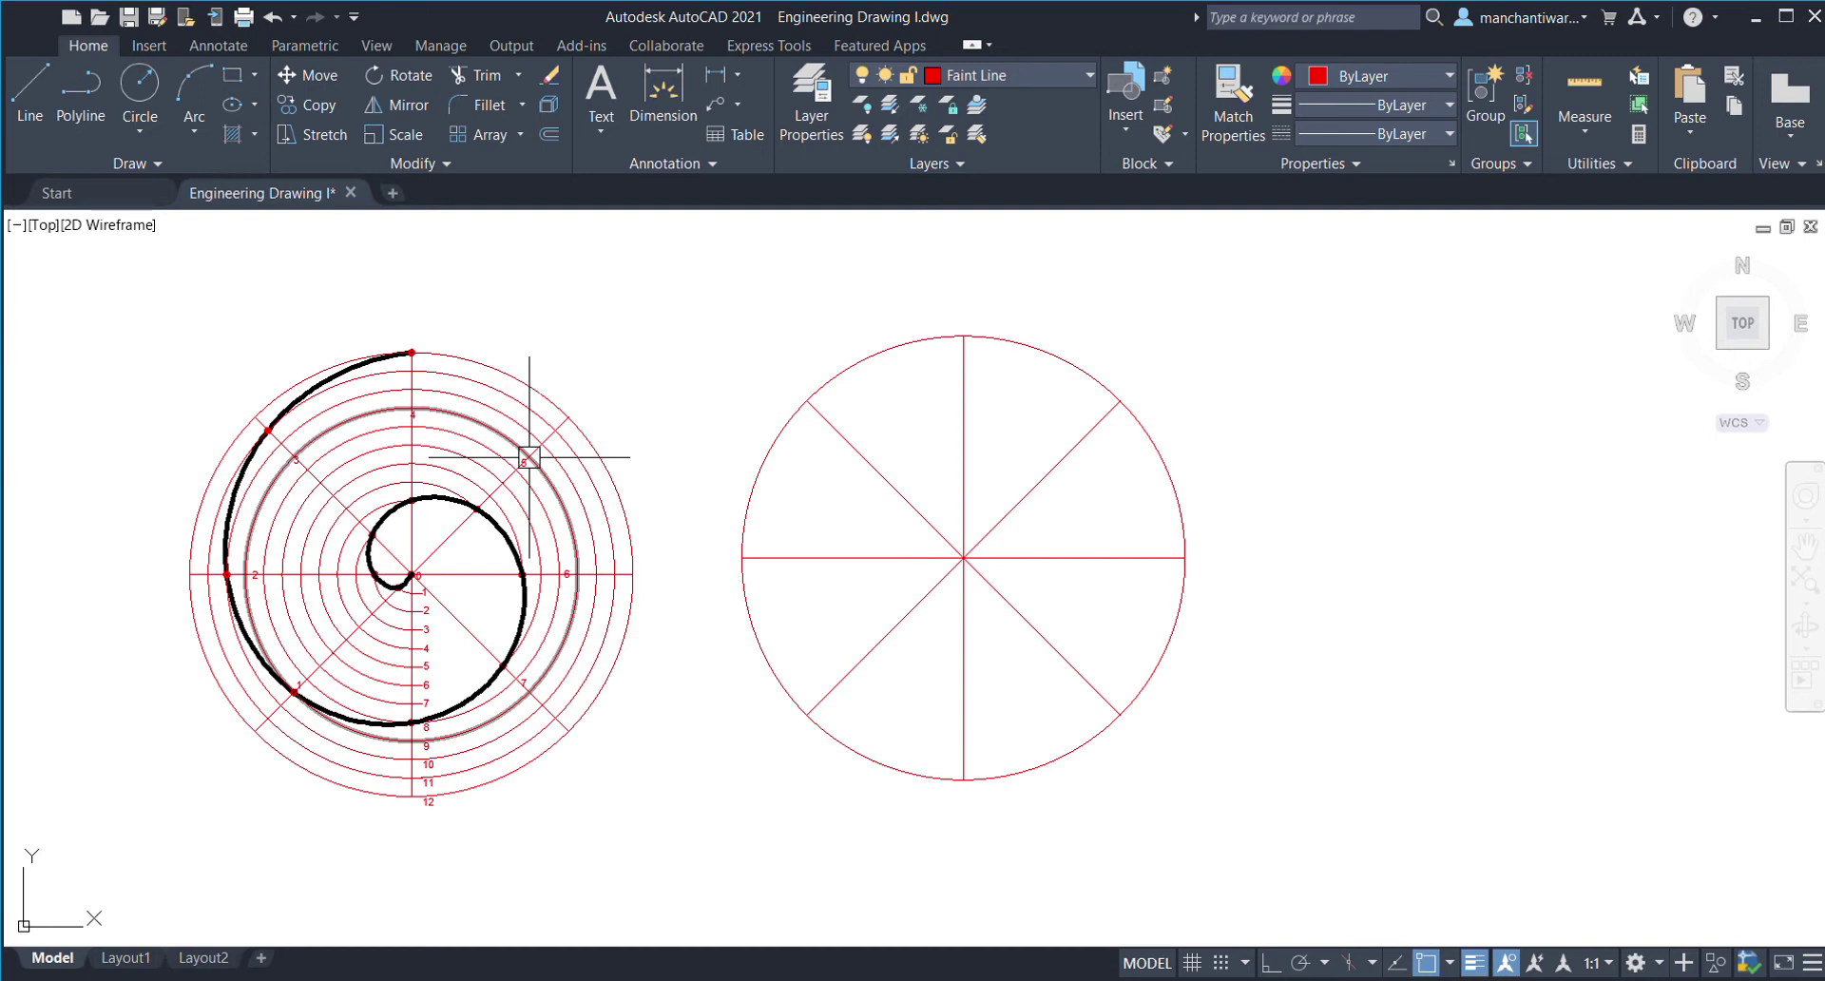
scroll(681, 533, "down", 2)
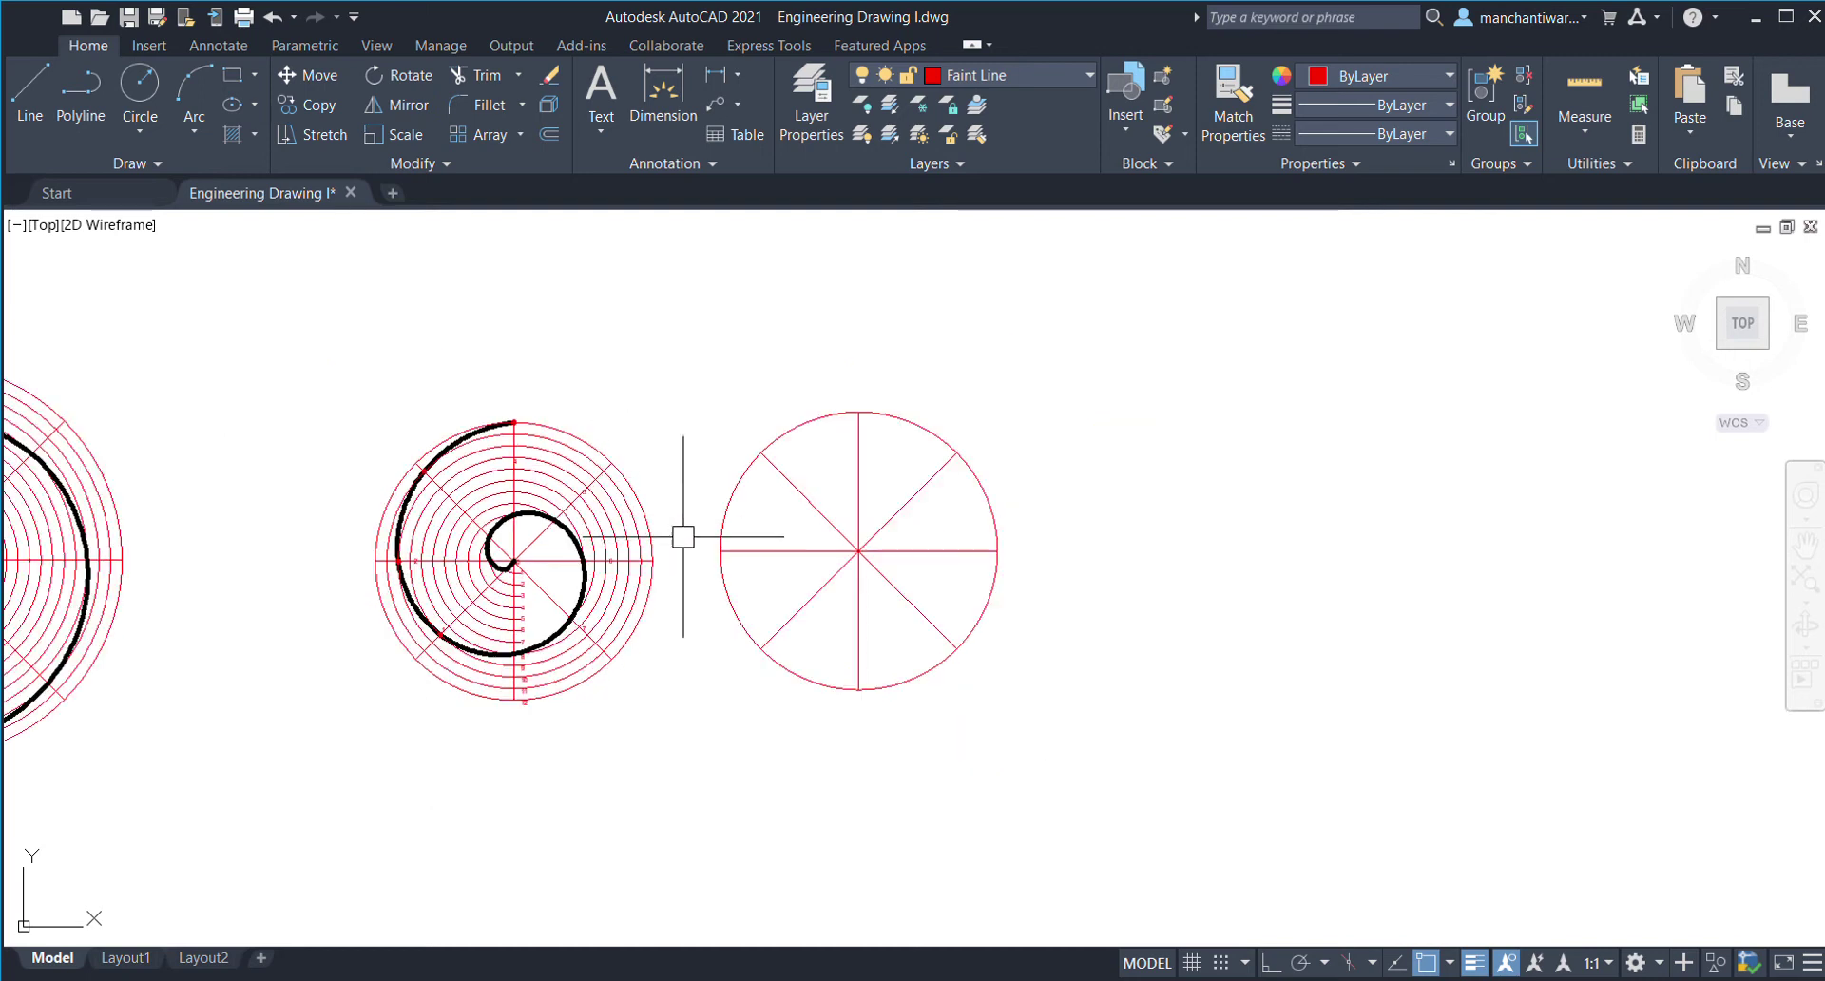
scroll(950, 556, "up", 4)
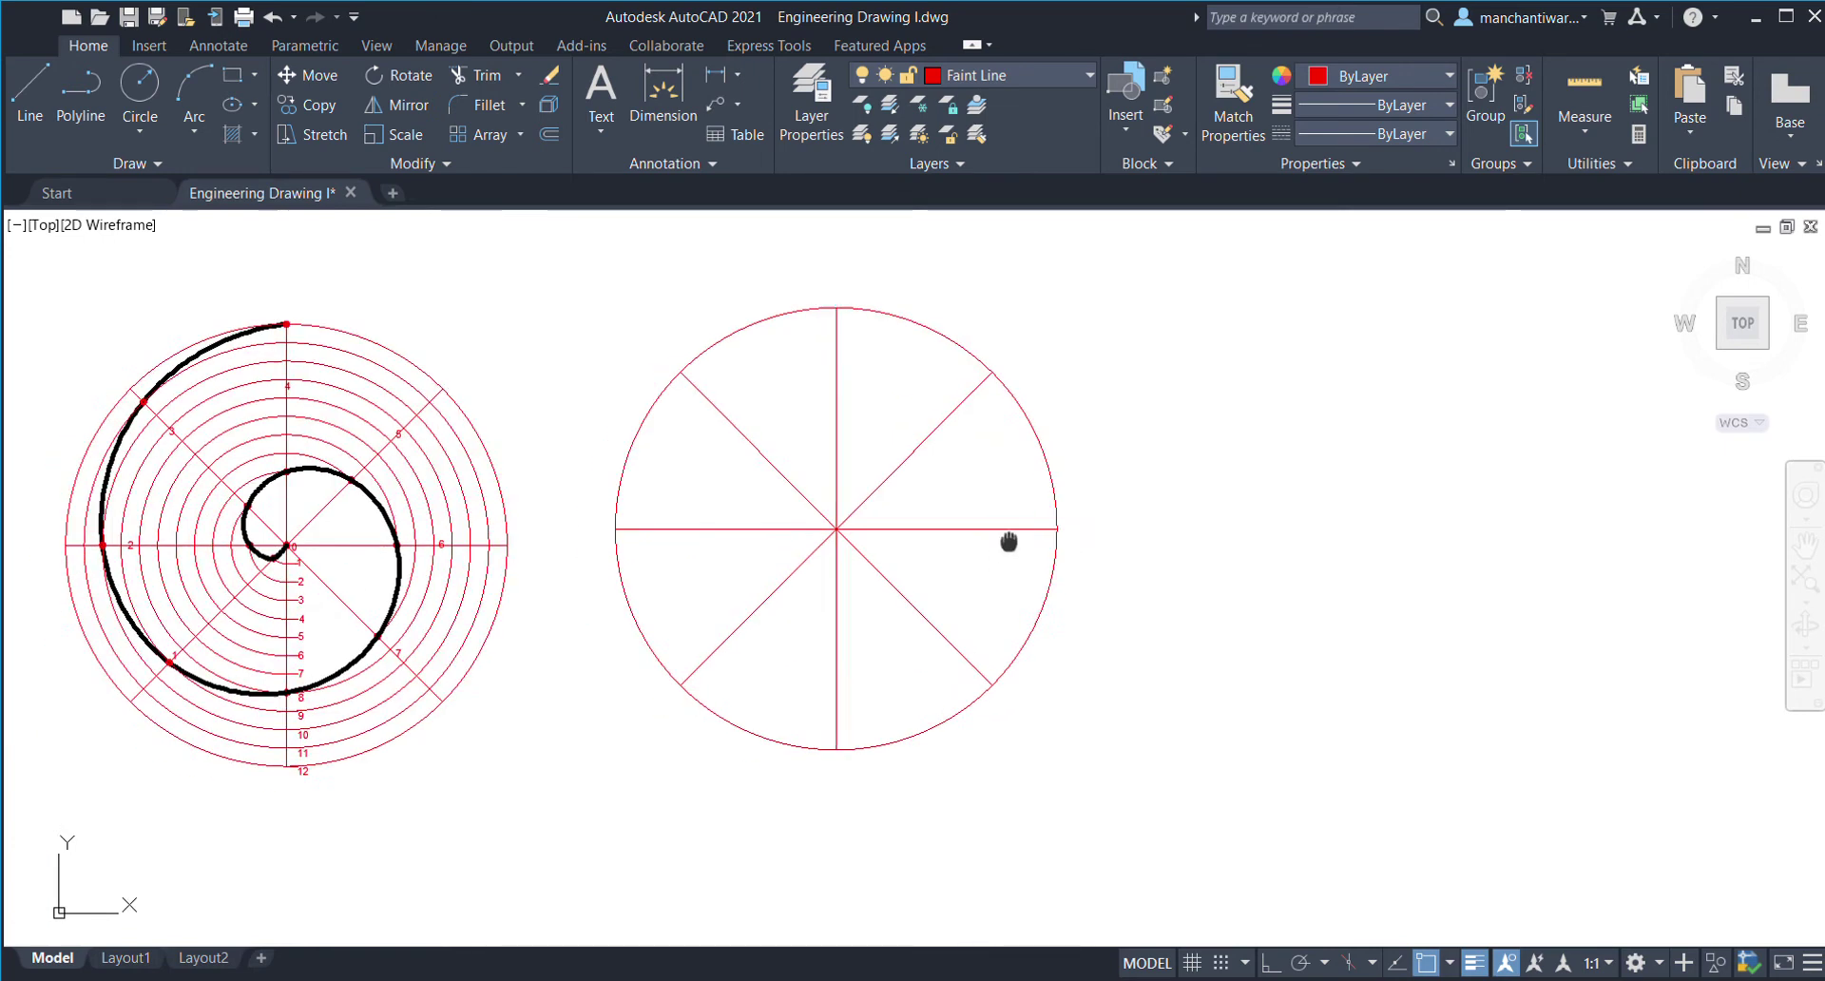
scroll(993, 550, "down", 2)
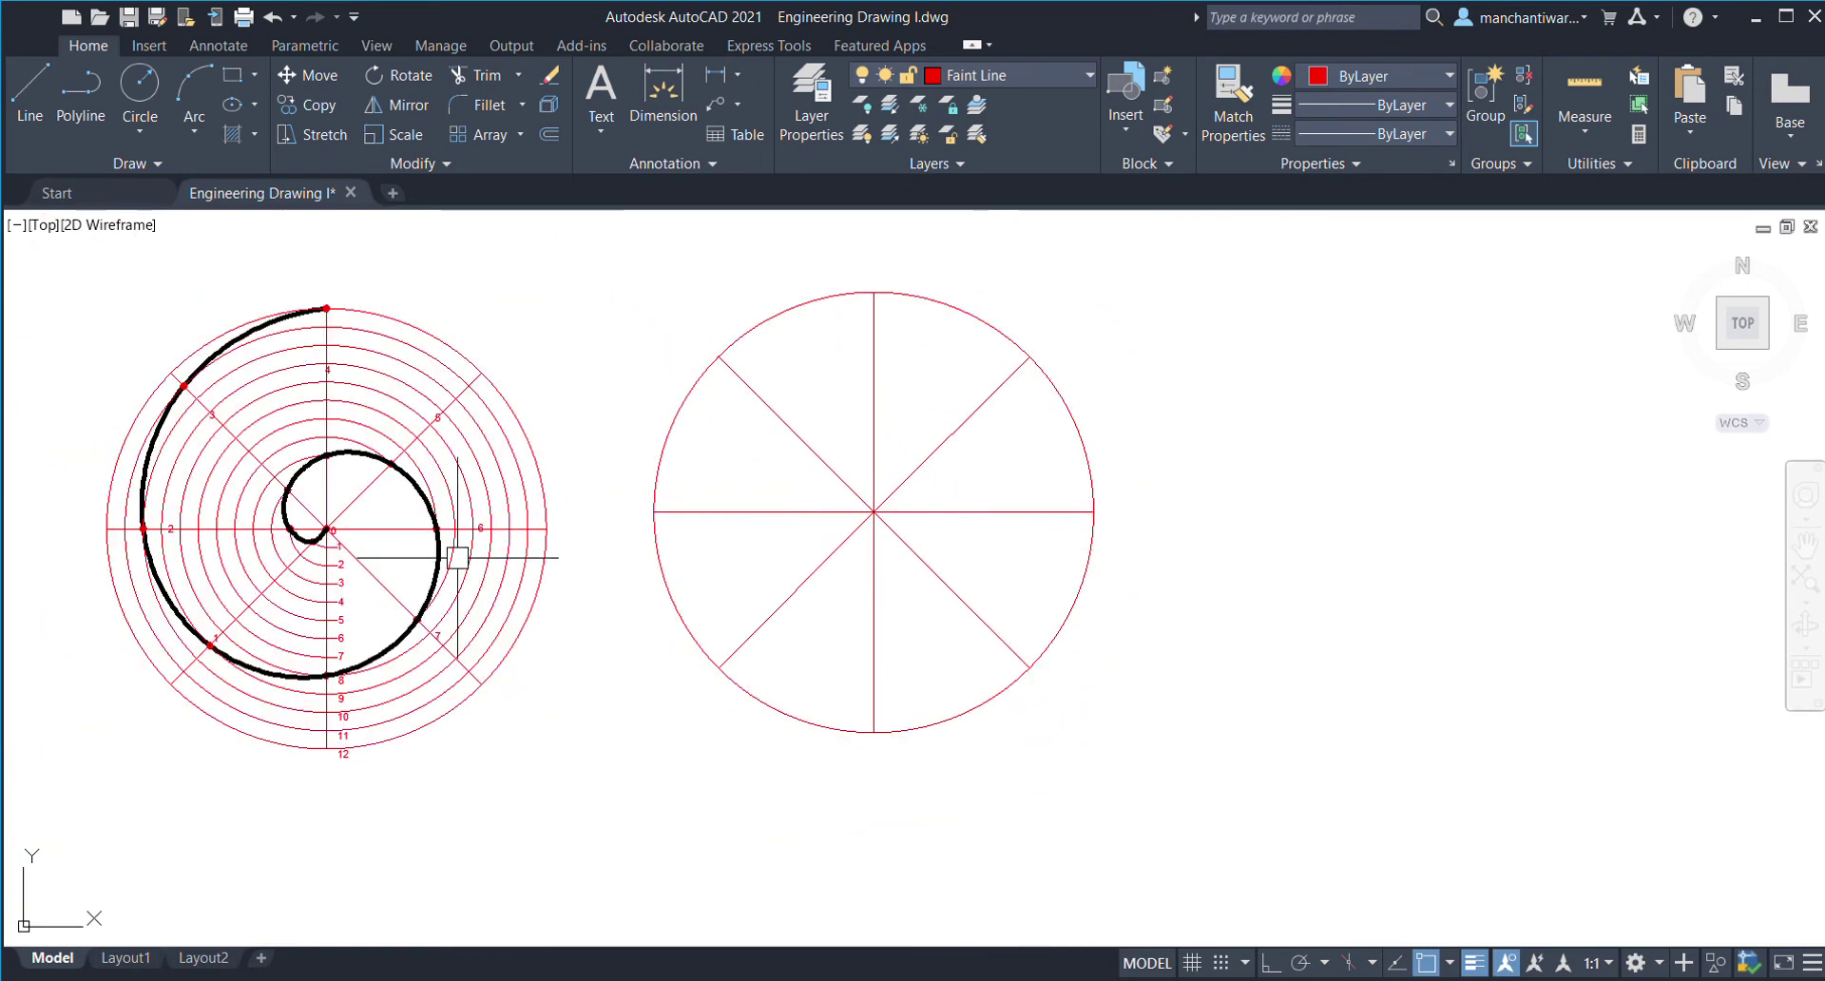
scroll(367, 543, "up", 2)
left_click(1207, 538)
key("Escape")
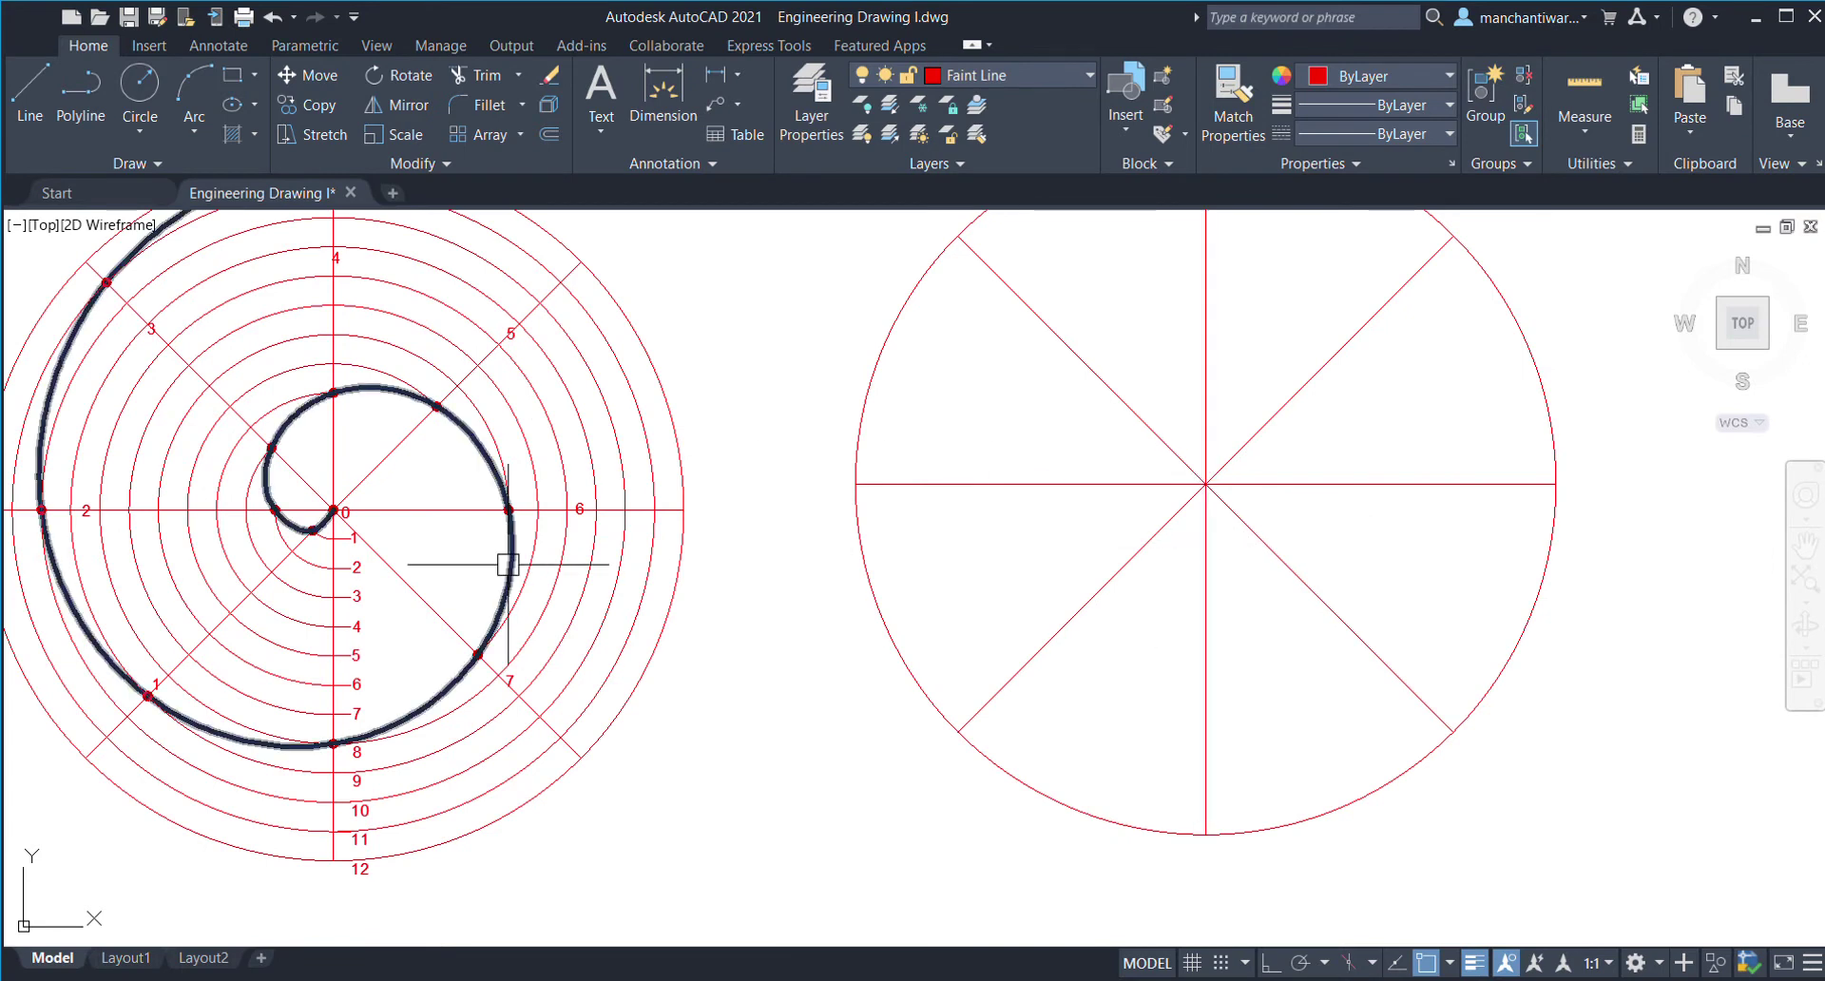
middle_click_drag(424, 615, 474, 535)
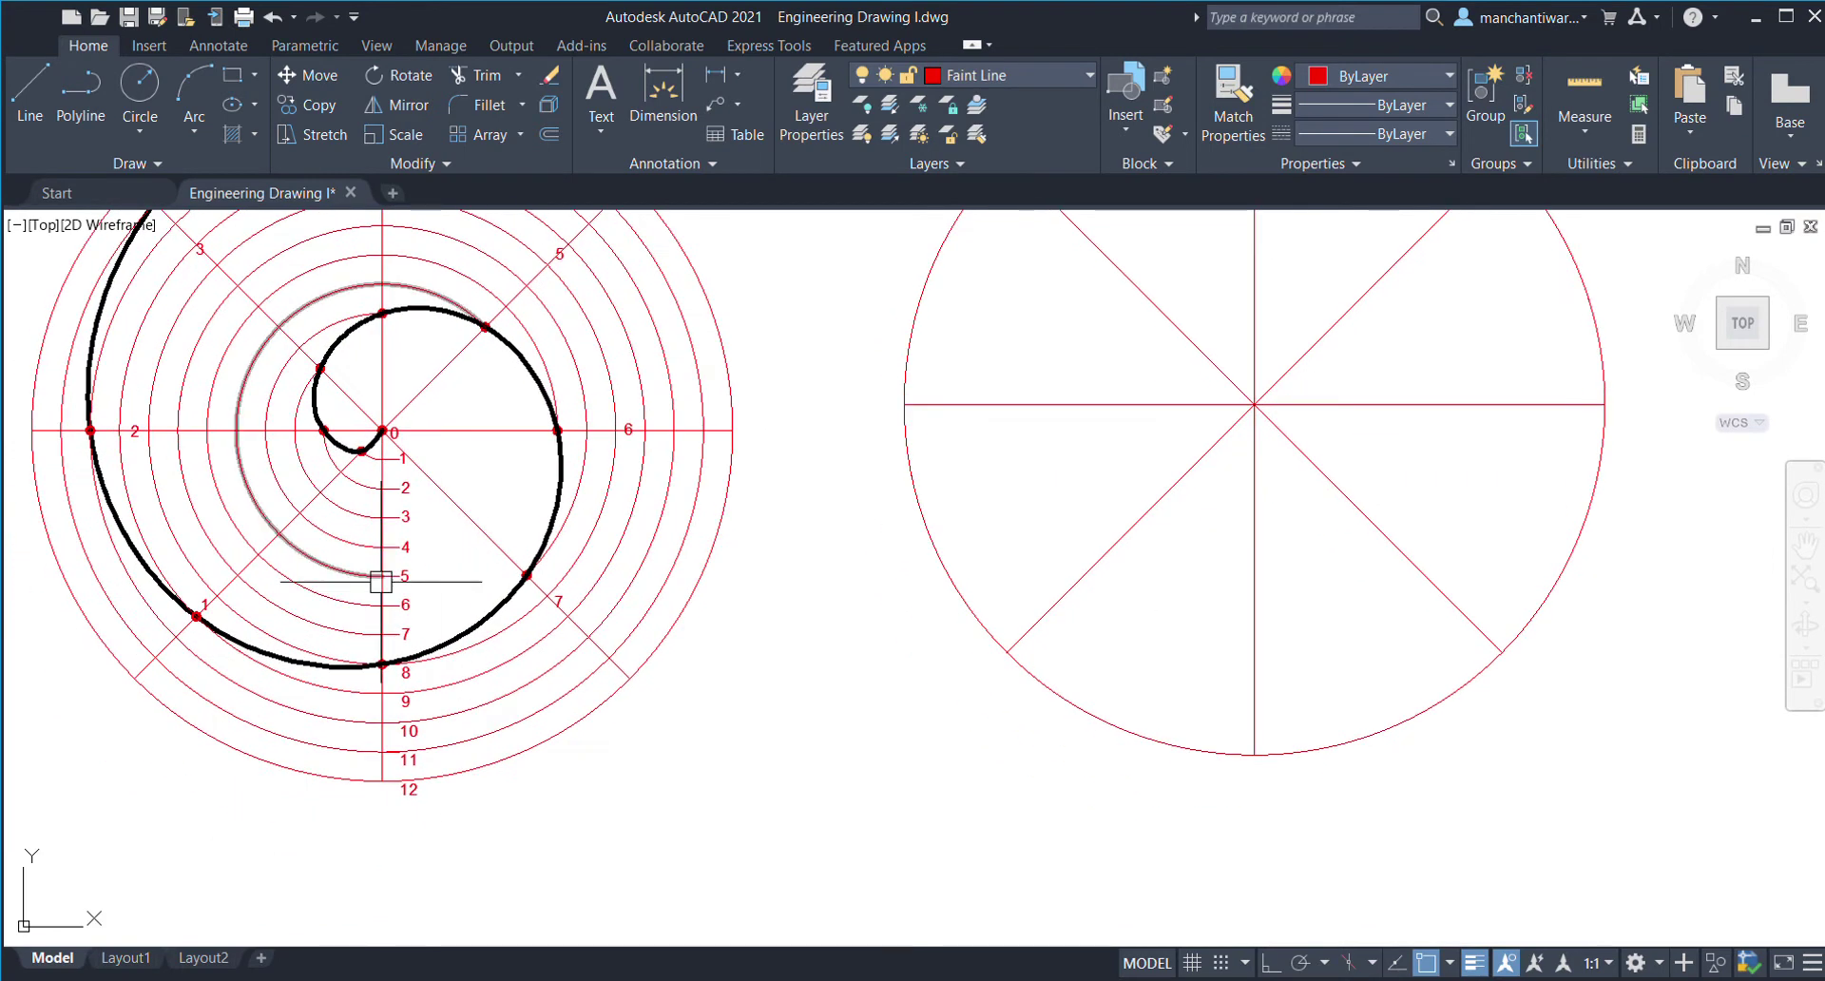
scroll(392, 577, "down", 2)
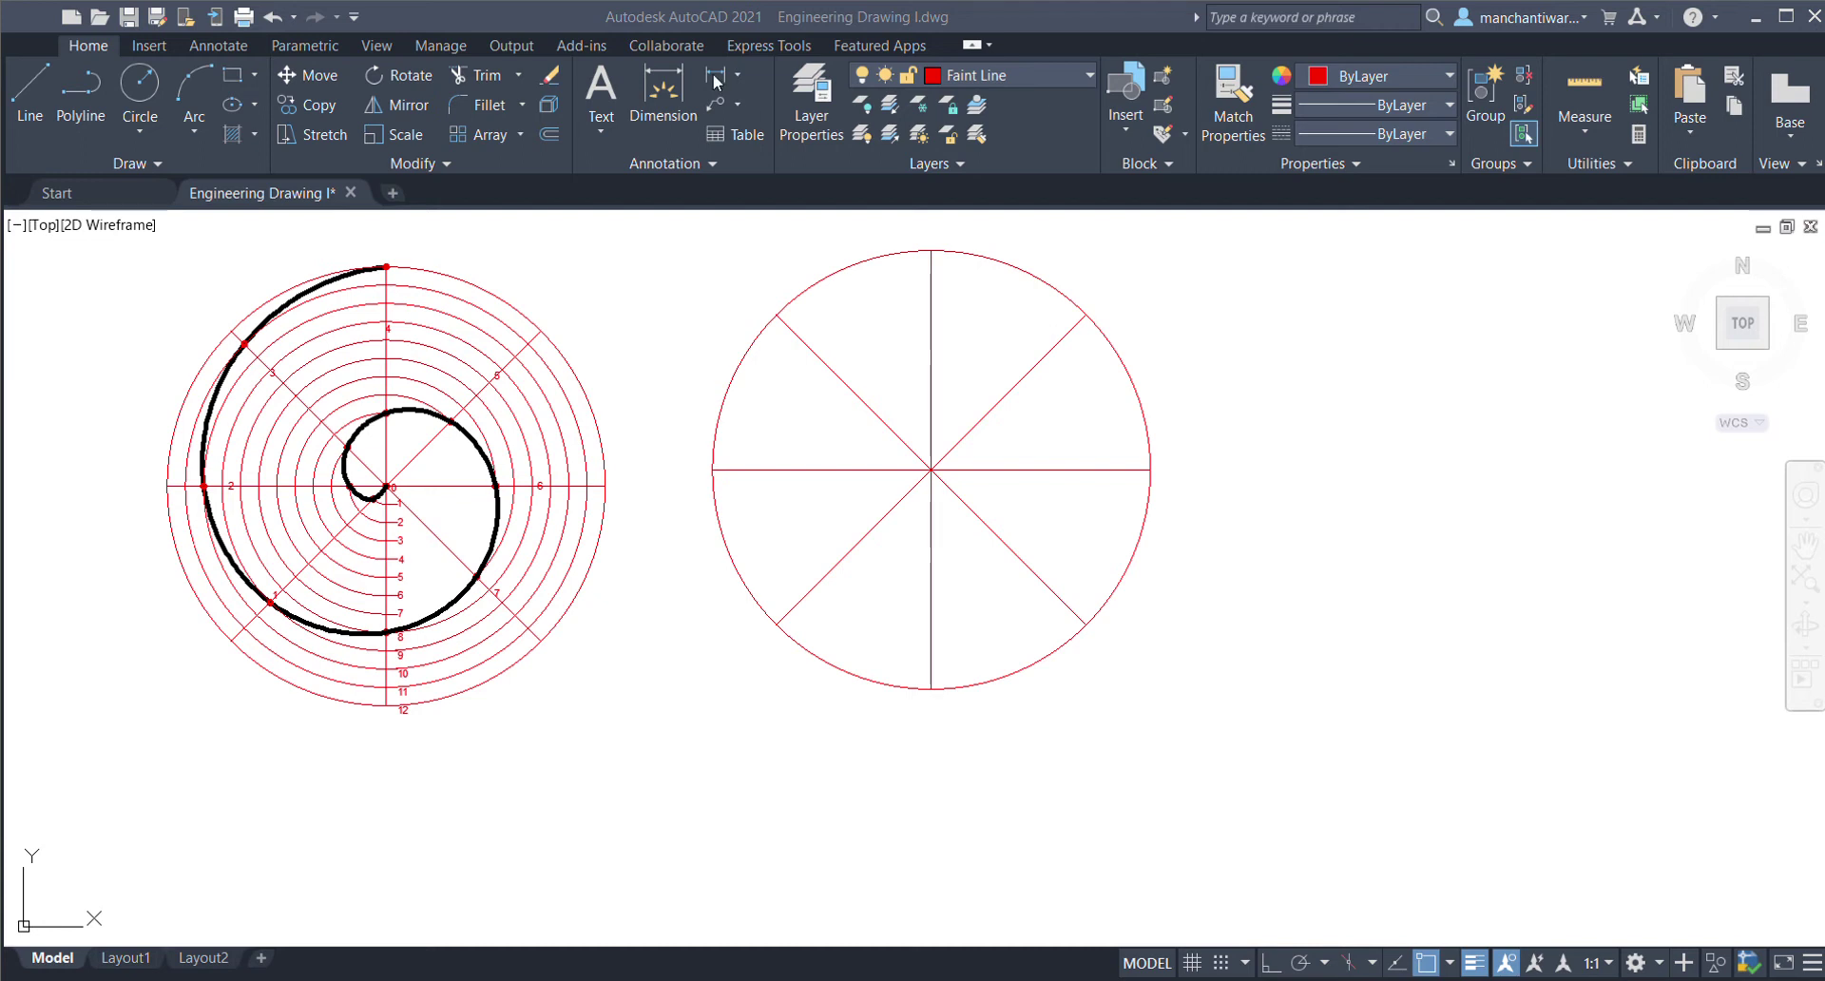
left_click(1088, 851)
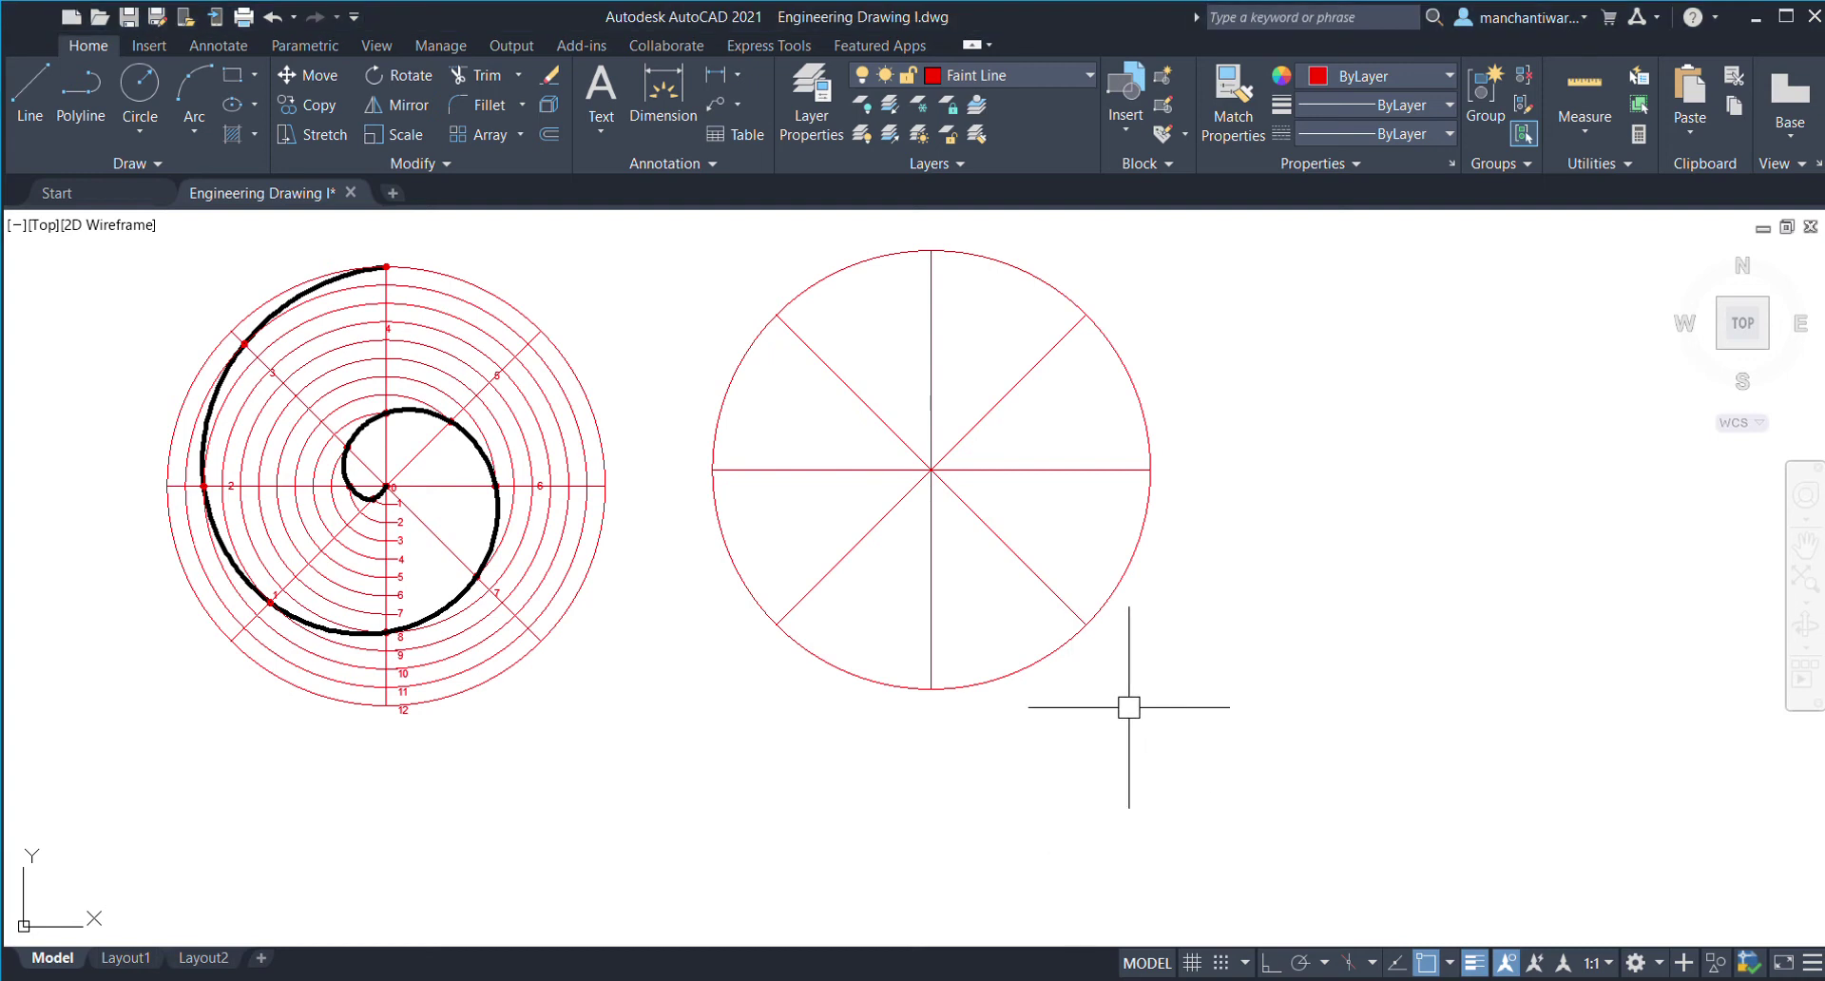
- Draw a smaller plain circle freehand in the empty space to the right of the eight-part circle
middle_click_drag(1125, 713, 706, 754)
left_click(140, 95)
scroll(774, 497, "down", 2)
middle_click_drag(1051, 529, 766, 566)
left_click(888, 524)
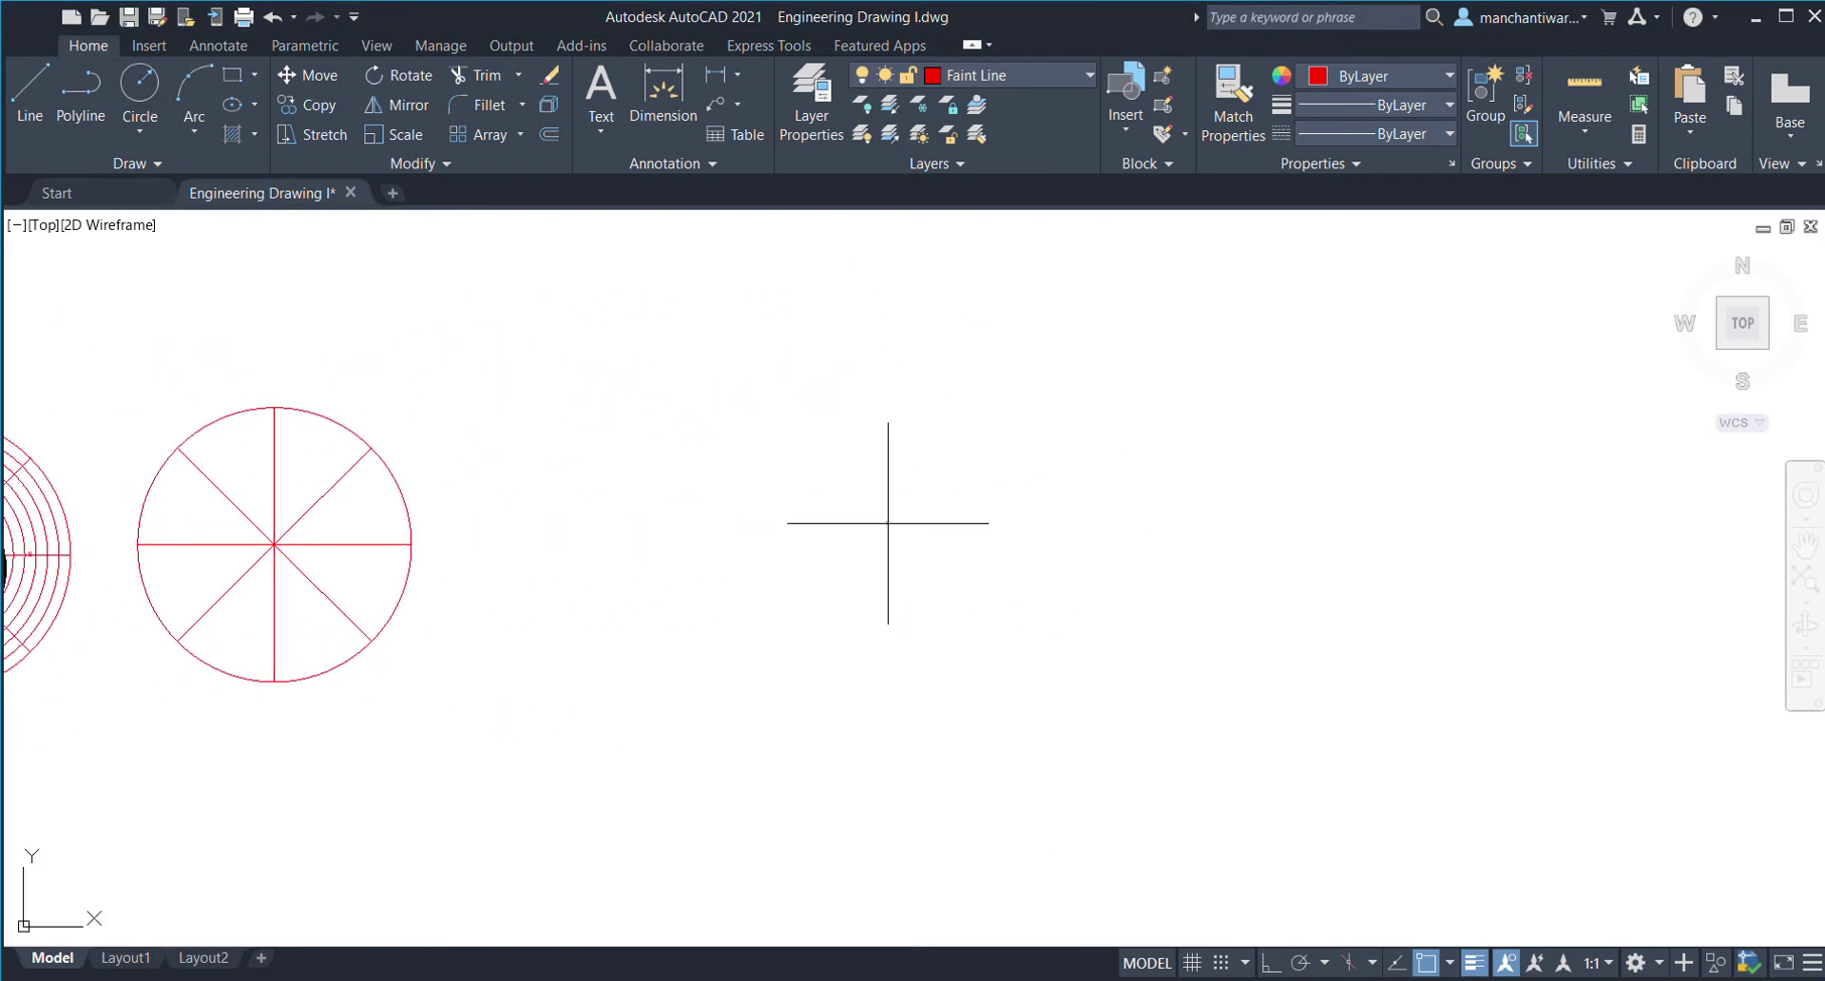
left_click(961, 596)
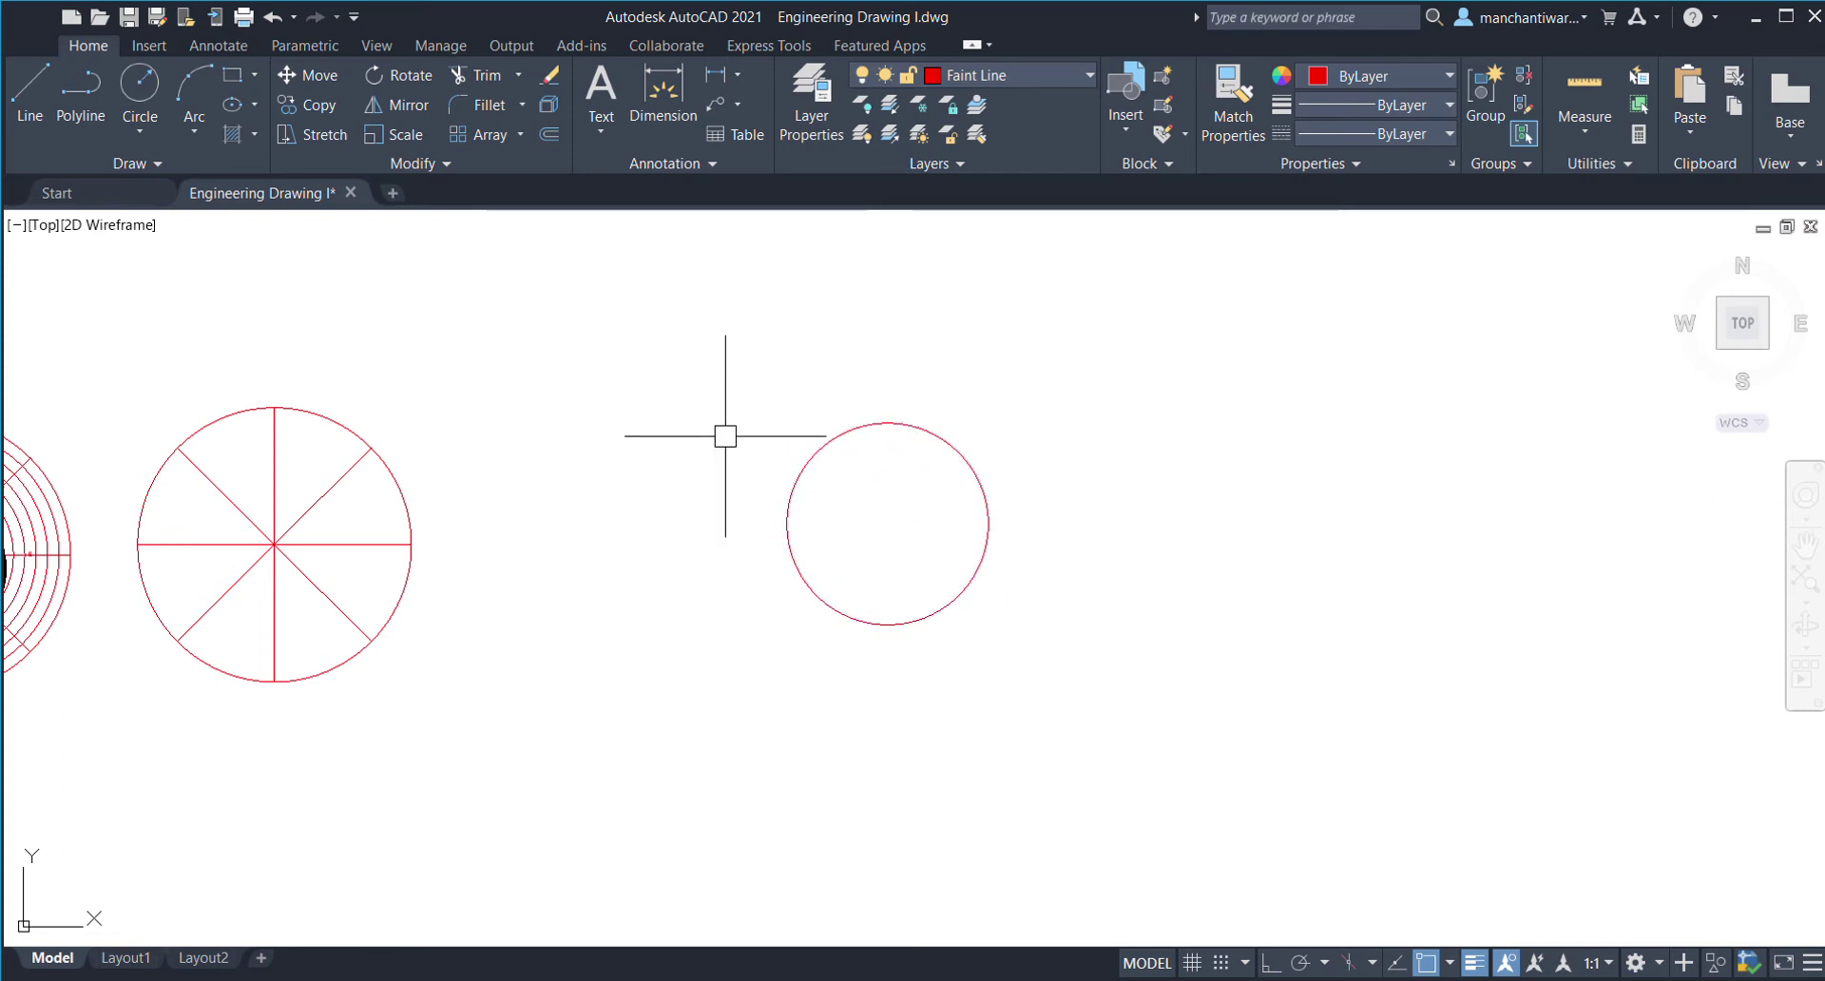
- Select the smaller plain circle to examine its centre and quadrant grips, and clear the selection
scroll(860, 562, "up", 2)
middle_click_drag(864, 564, 645, 606)
left_click(554, 454)
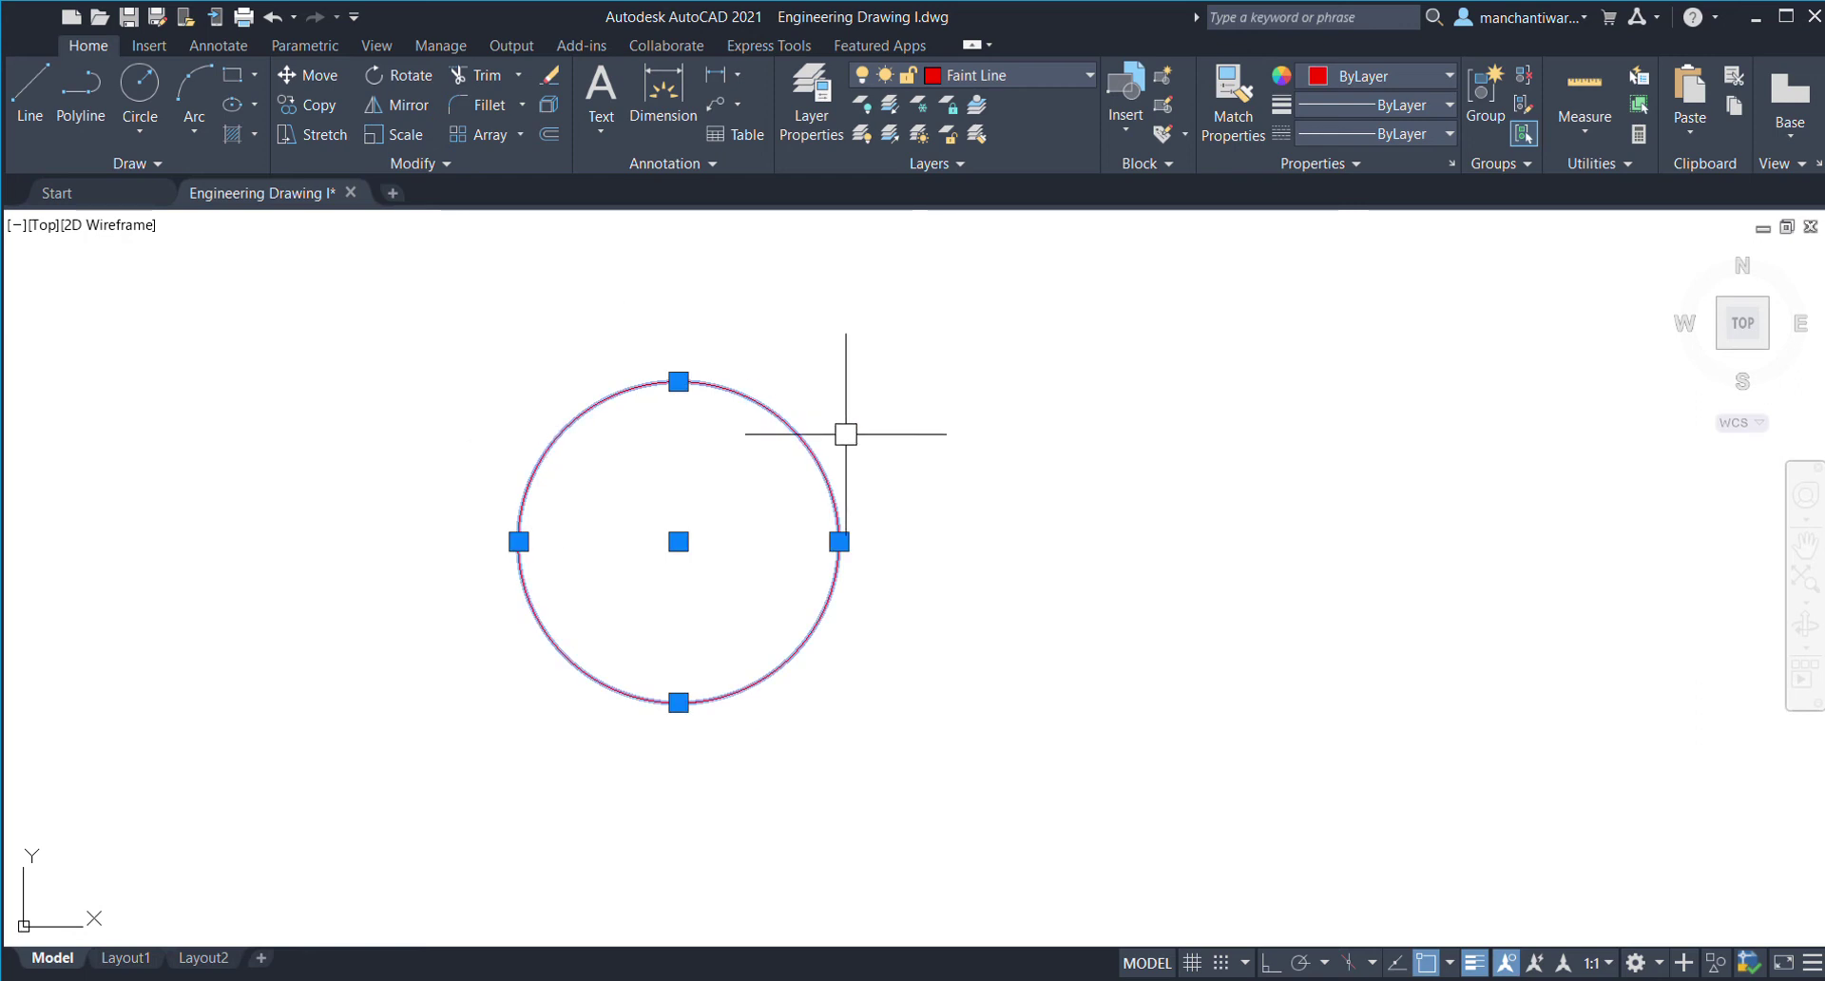
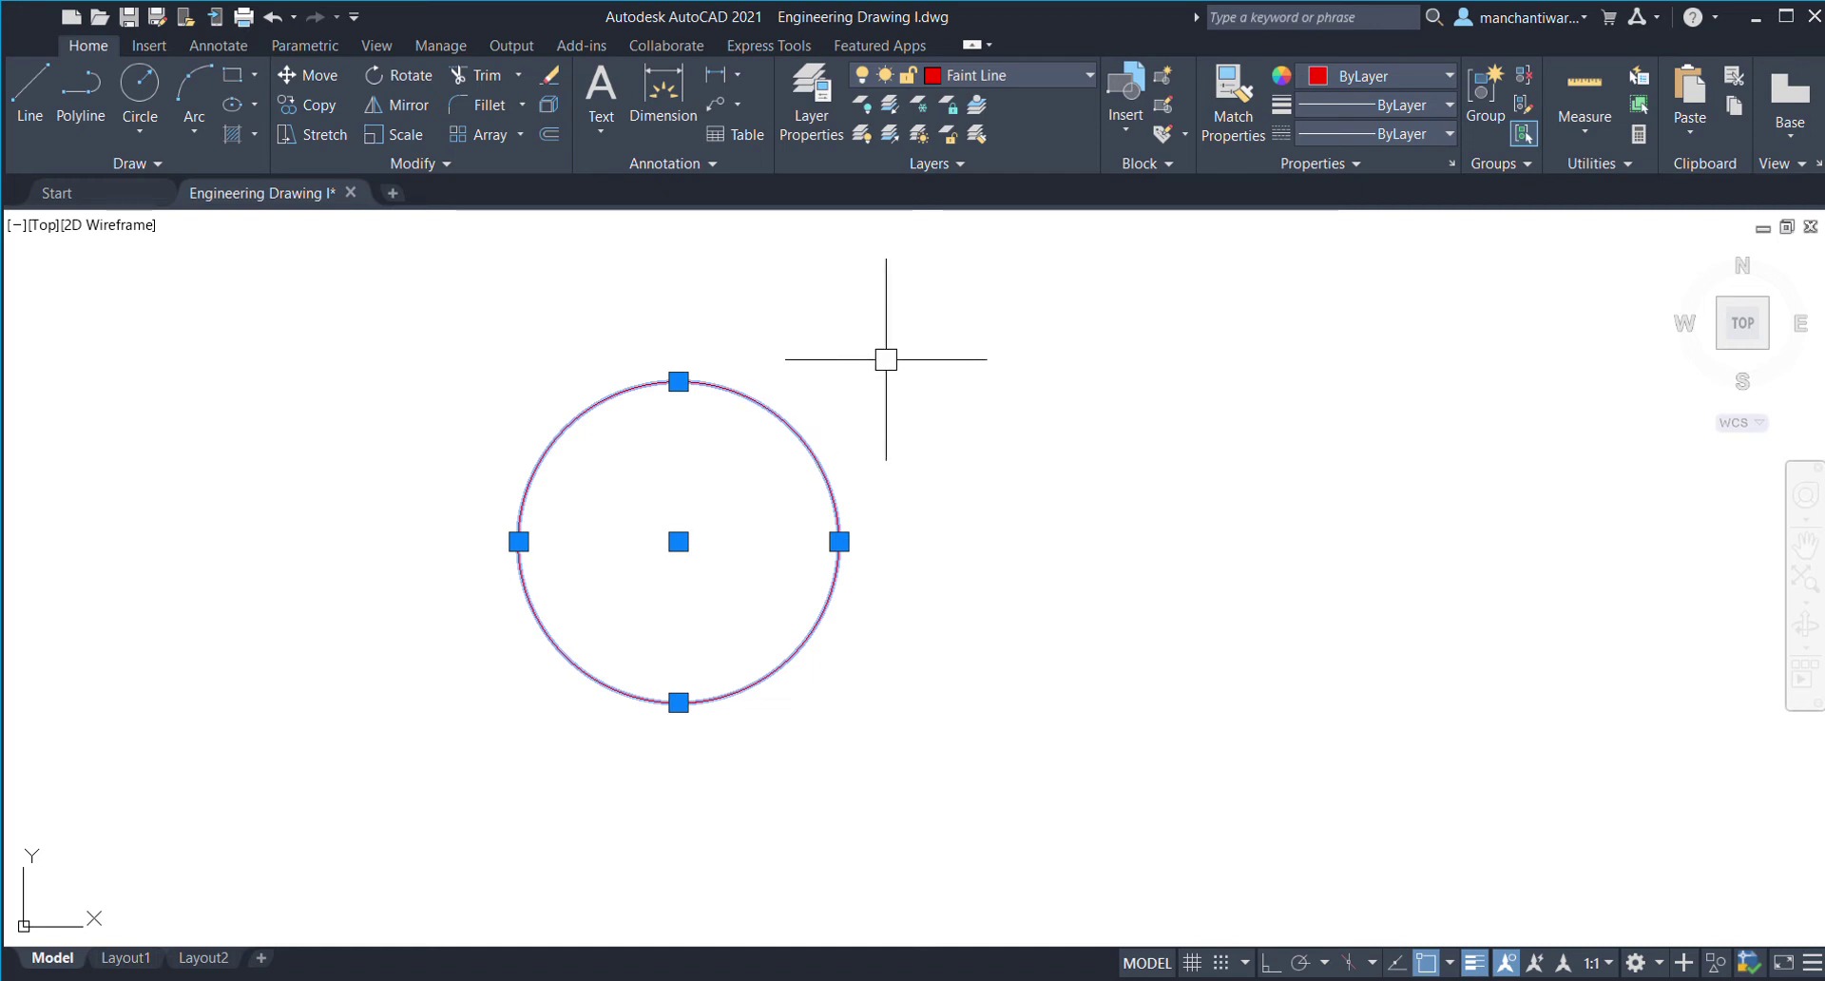
scroll(884, 380, "down", 2)
middle_click_drag(973, 509, 920, 479)
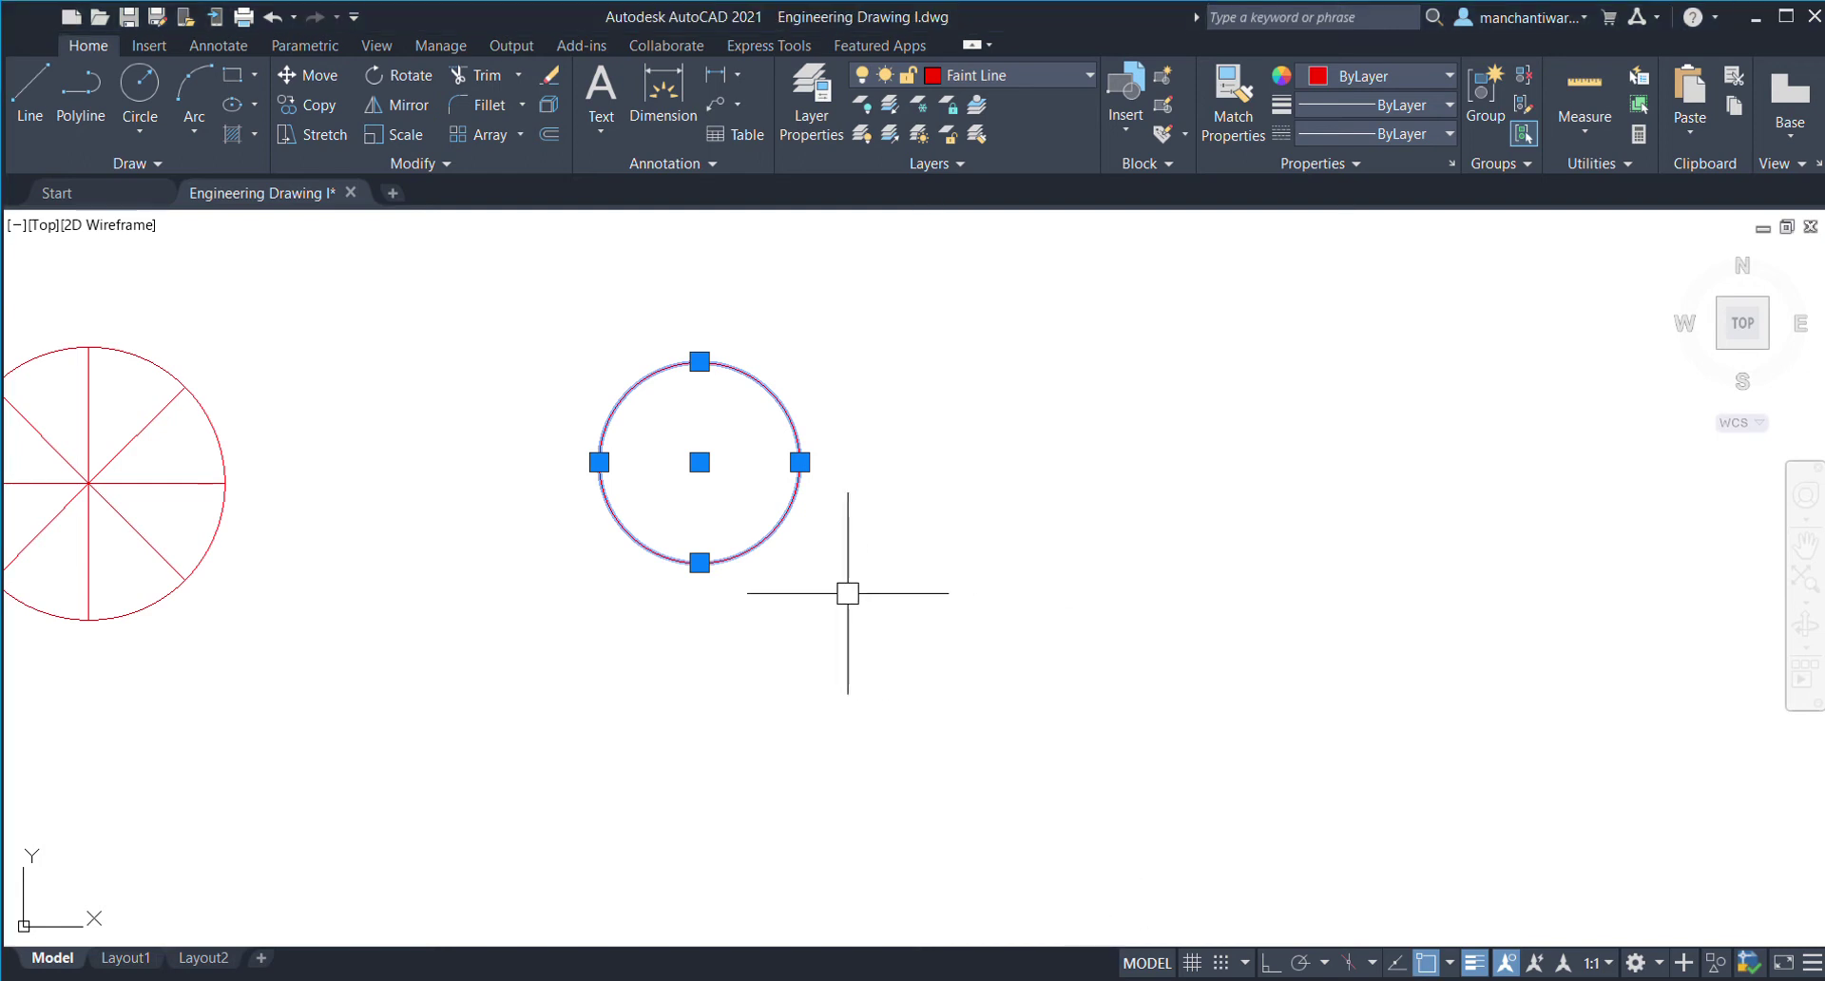
key("Escape")
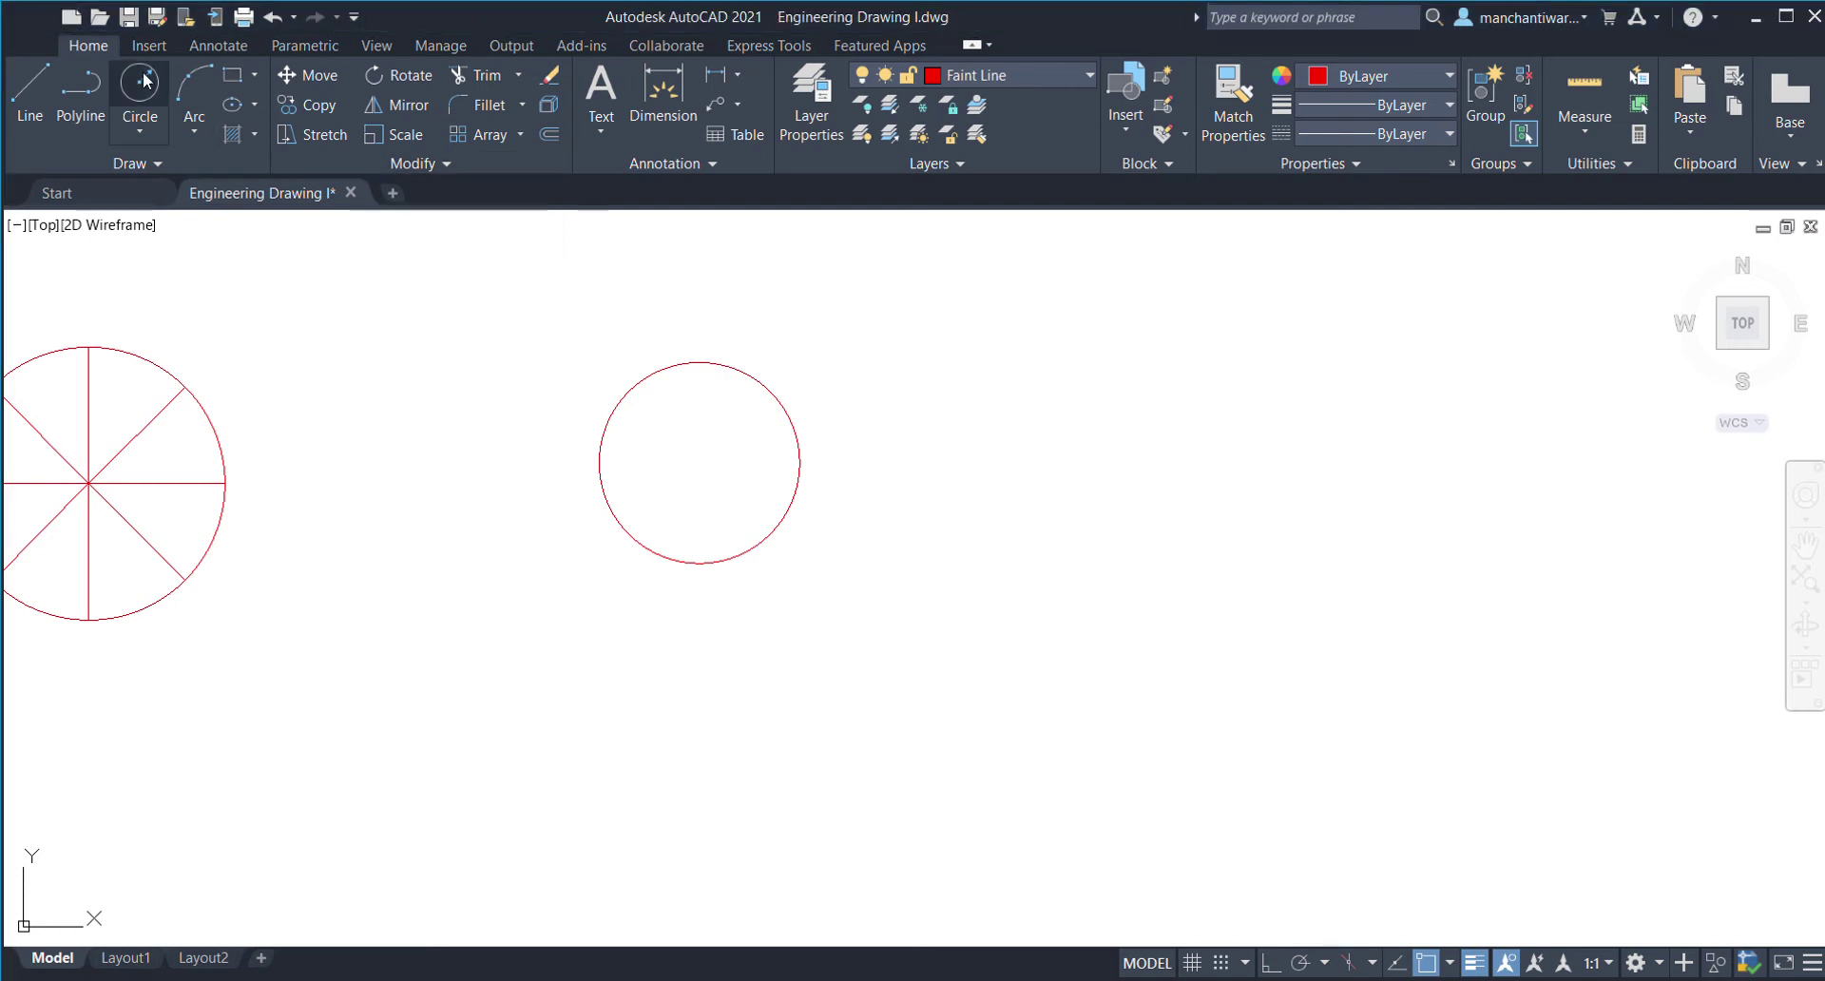
- Draw another plain circle freehand in the empty space to the right of the smaller one
middle_click_drag(1100, 497, 874, 494)
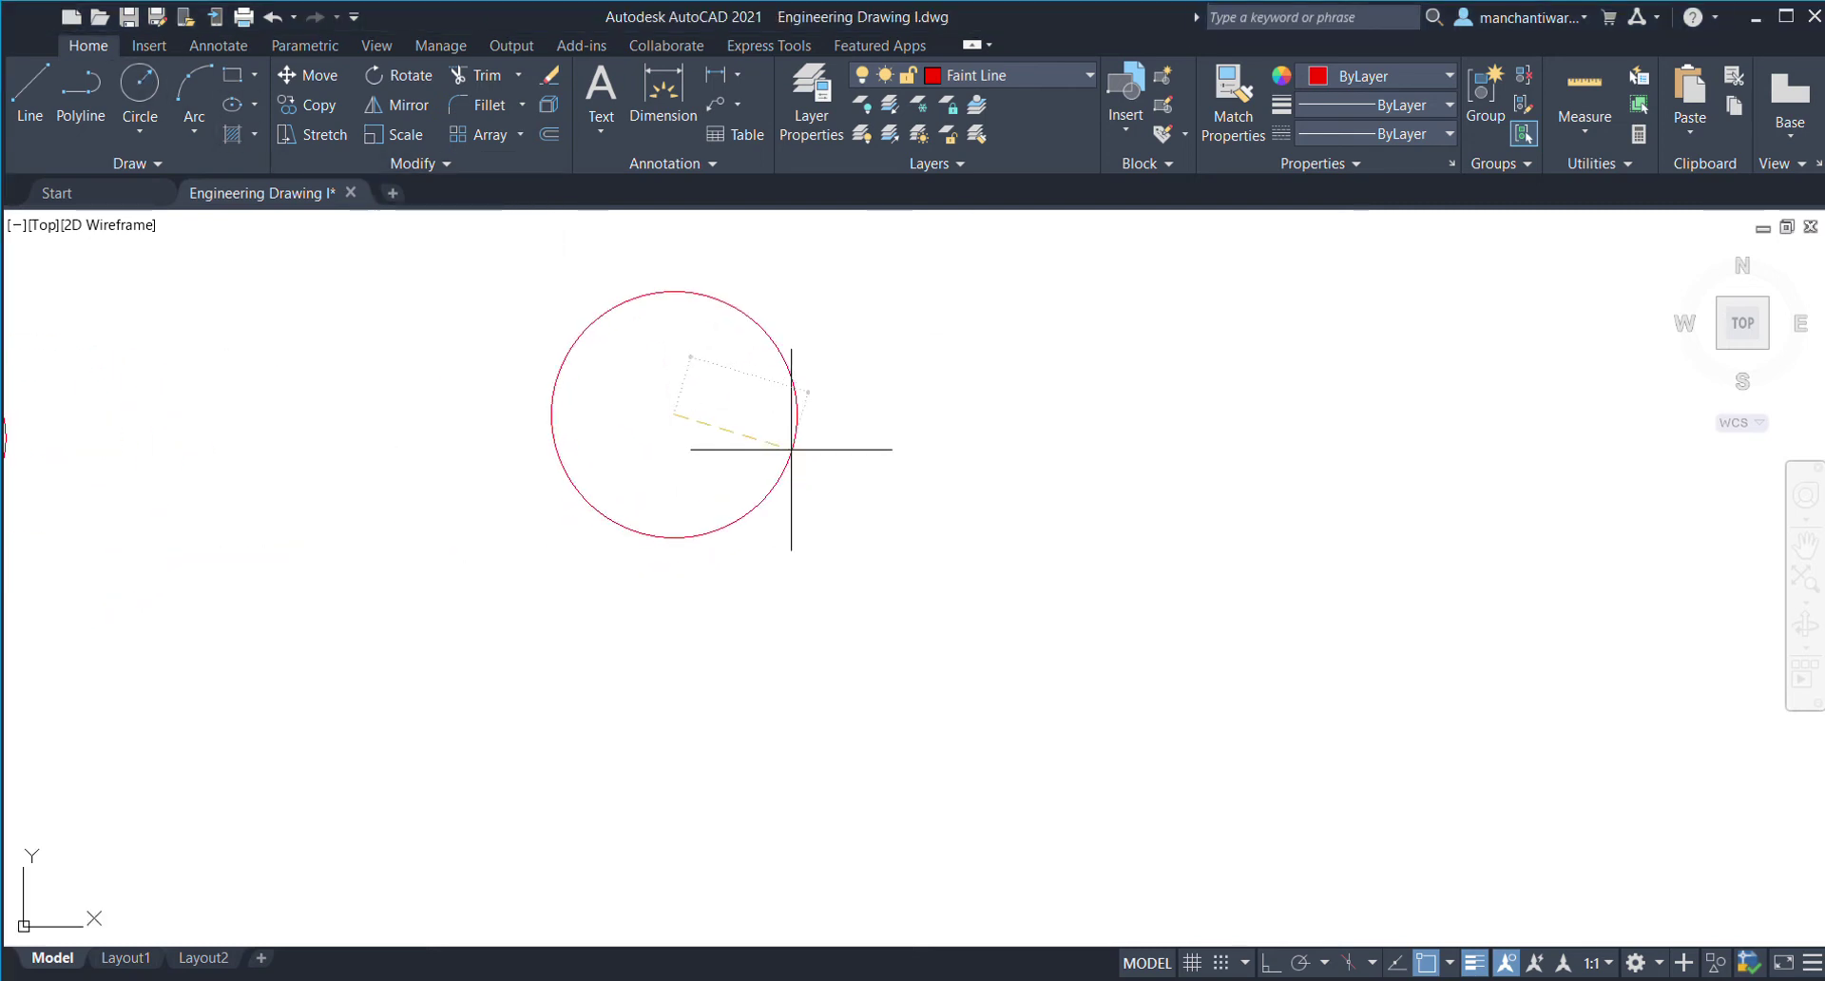
scroll(786, 448, "down", 3)
scroll(723, 394, "up", 3)
scroll(722, 394, "up", 2)
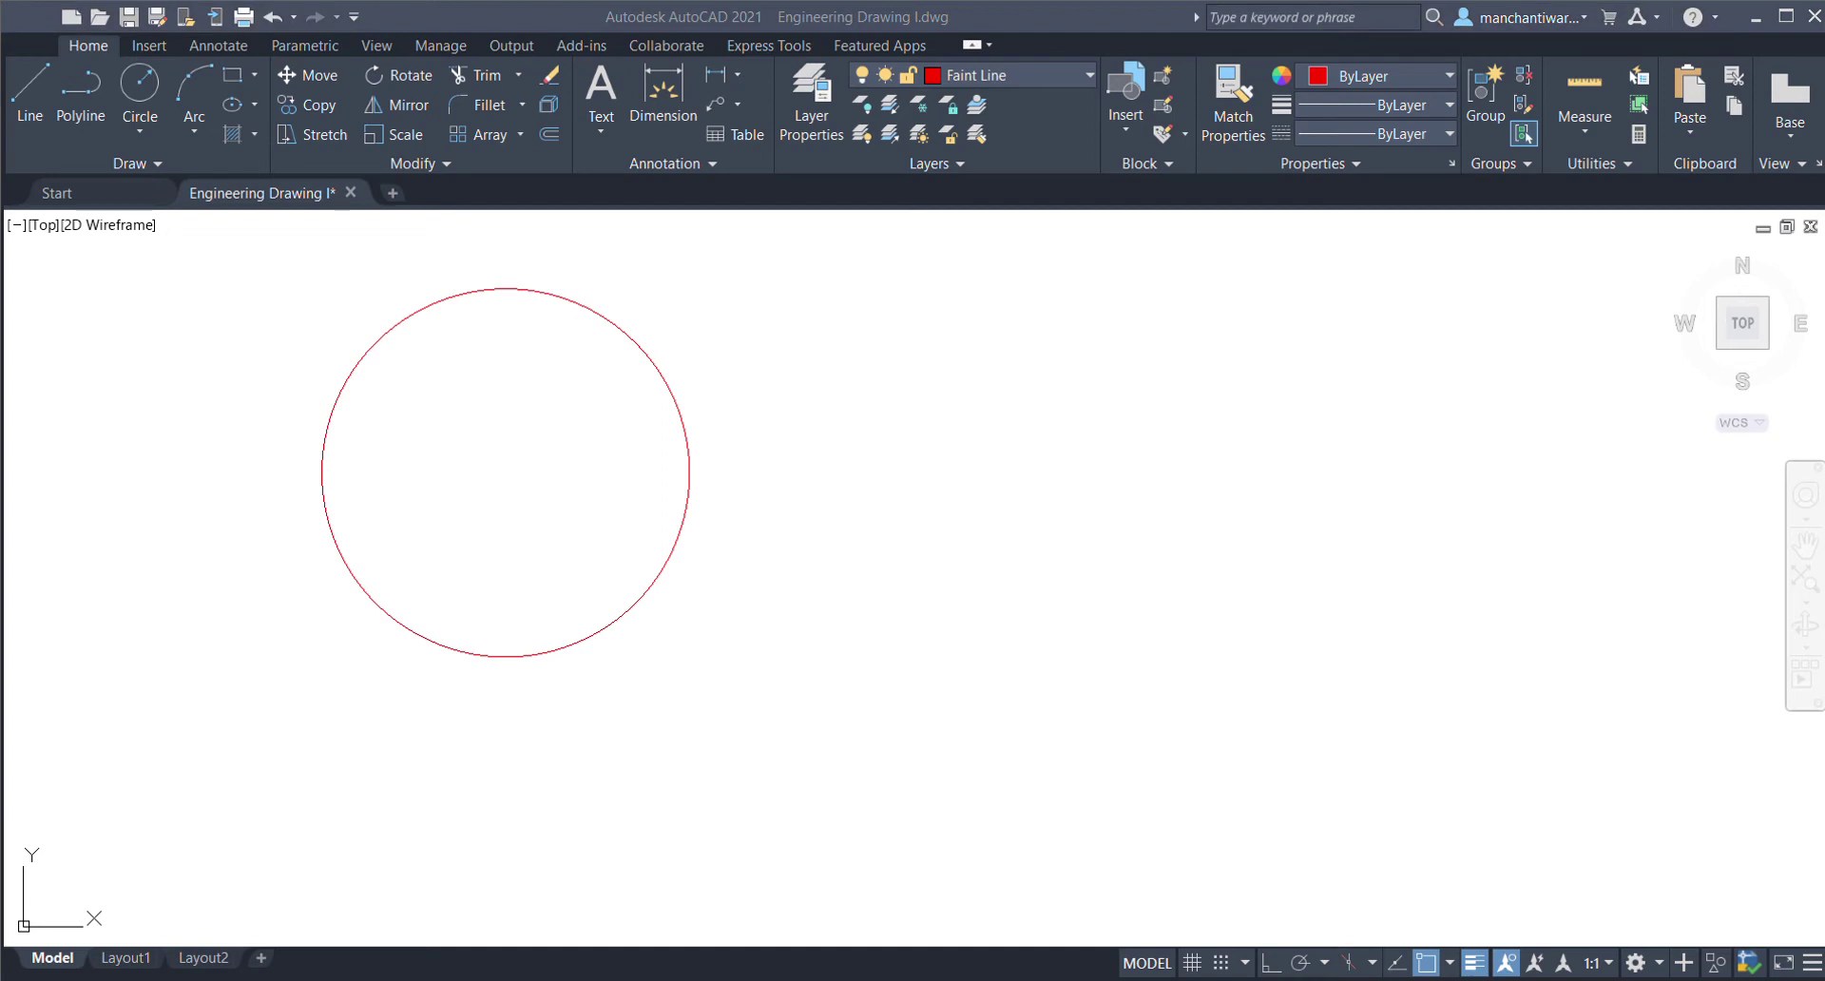
key("alt+Tab")
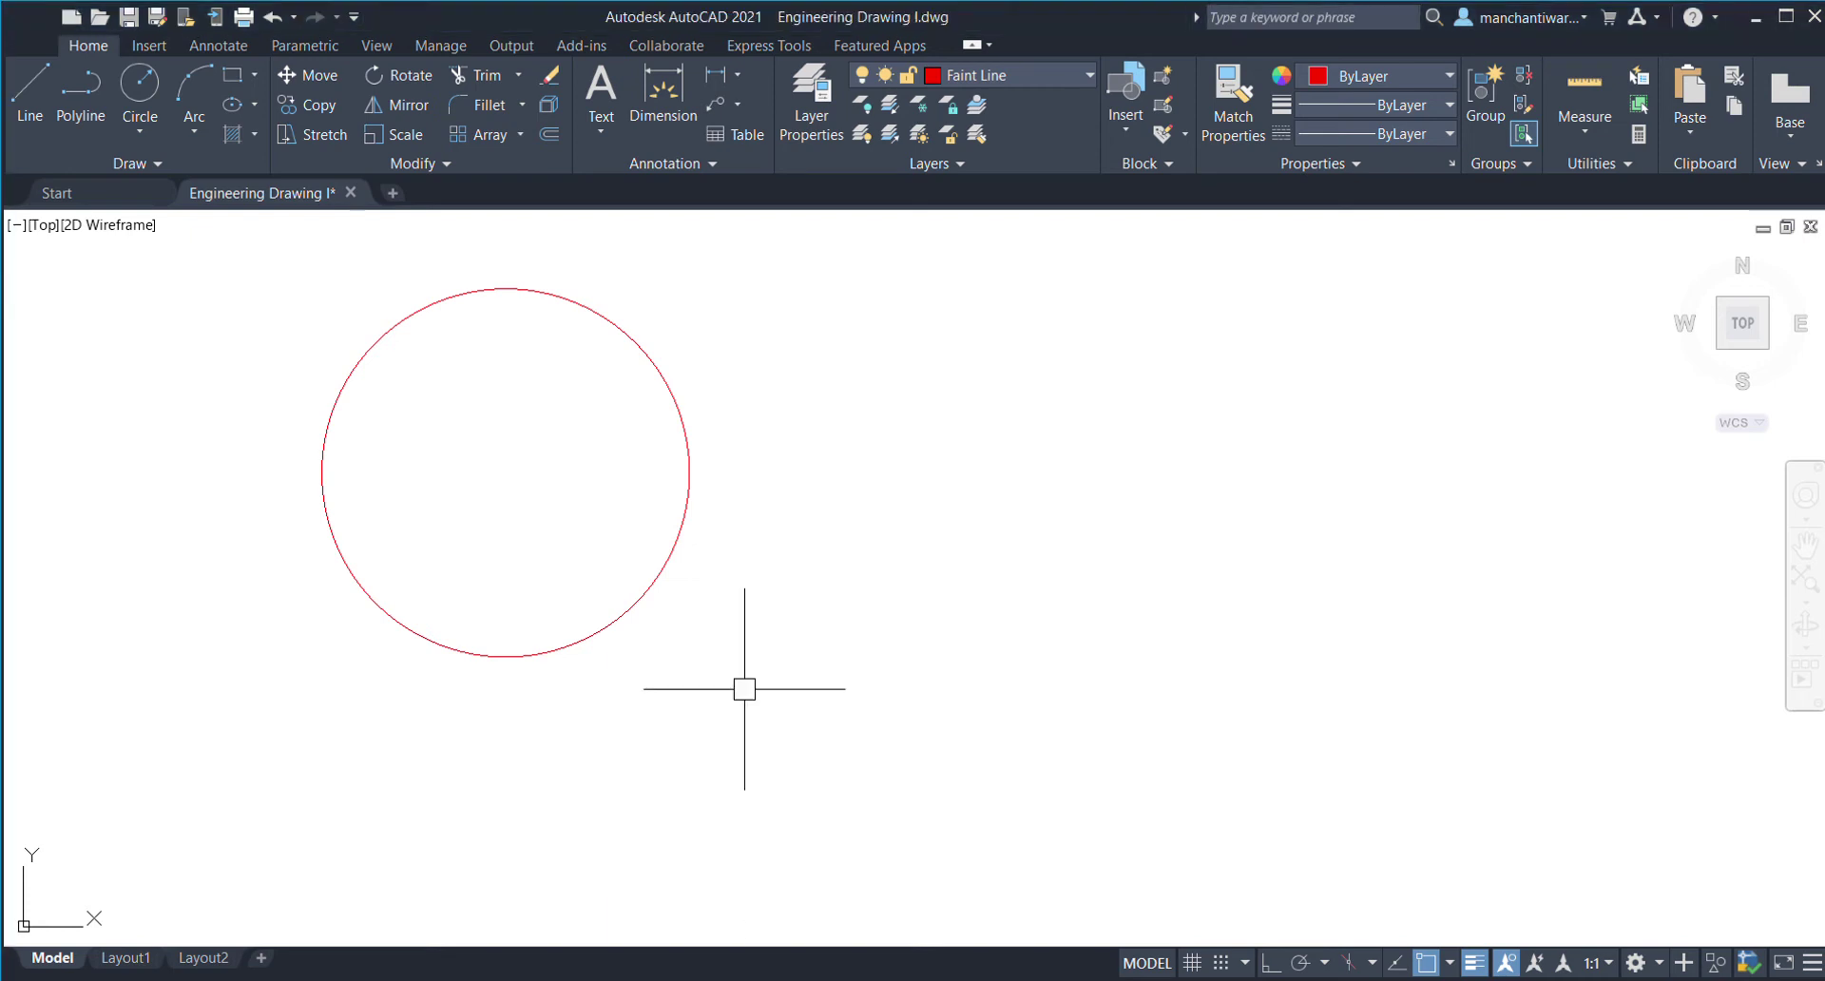
scroll(747, 687, "down", 2)
scroll(749, 656, "up", 2)
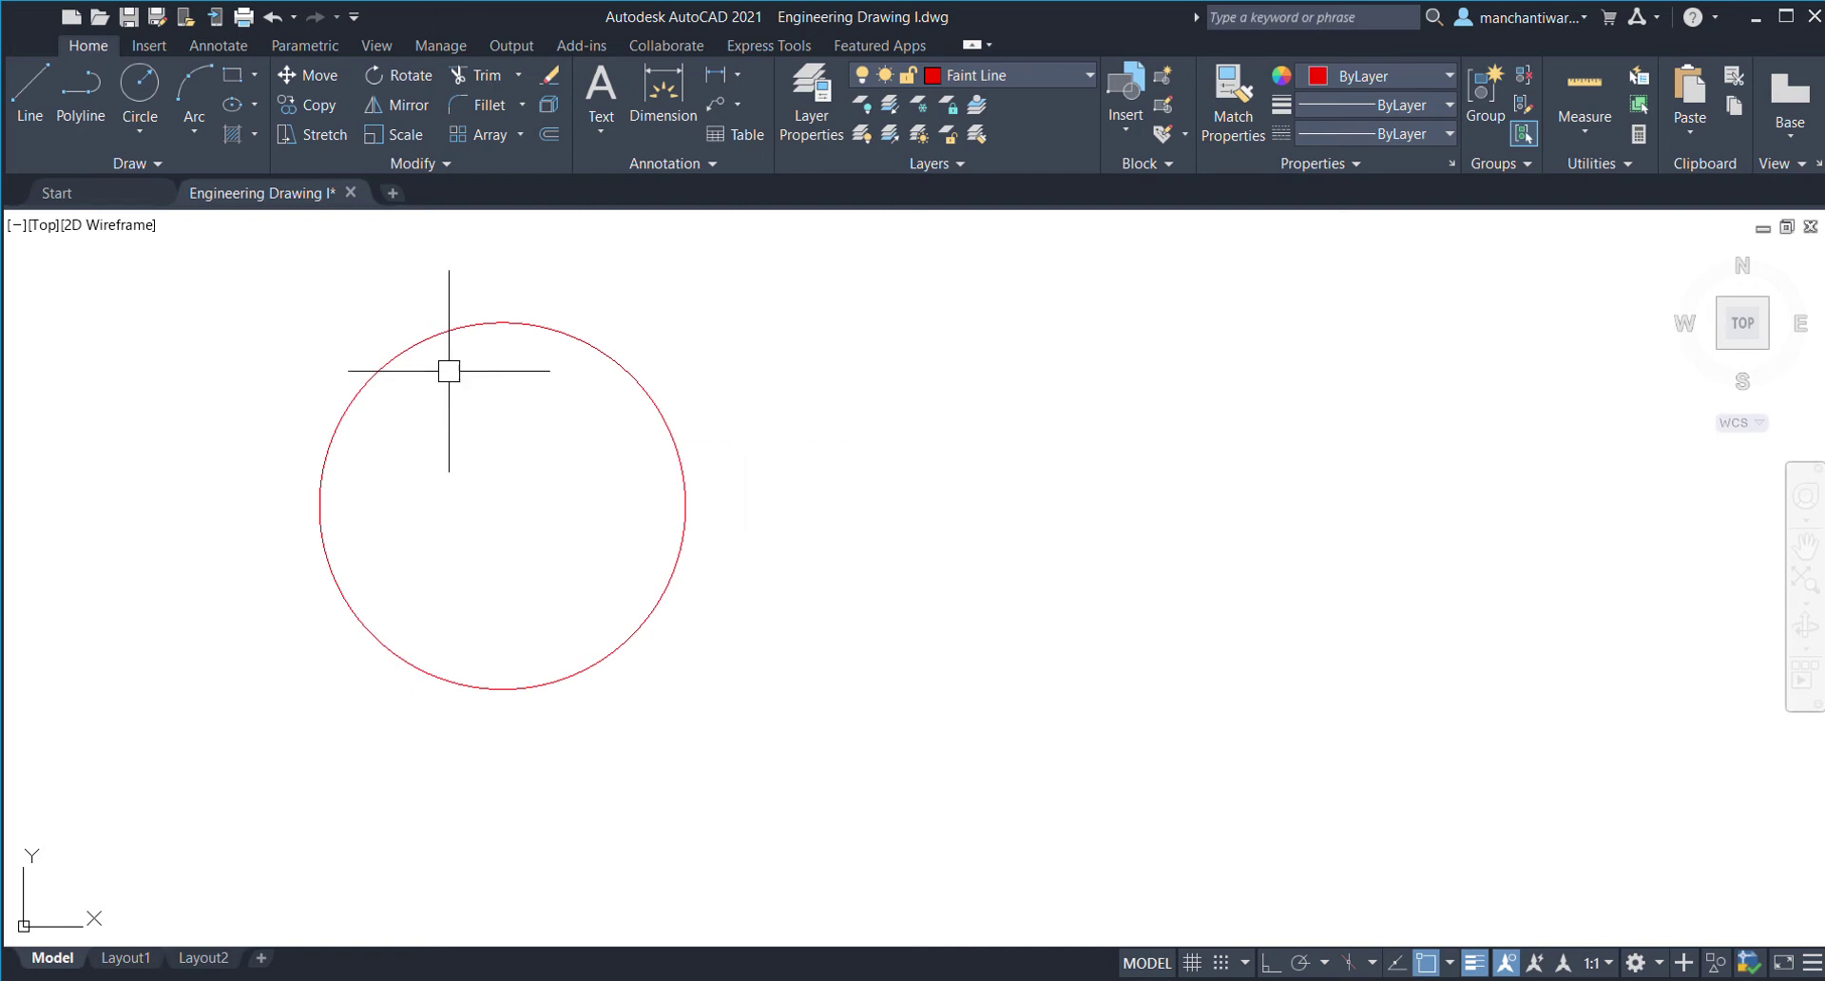
- Draw the circle's horizontal diameter as a line from its left quadrant to its right quadrant
left_click(31, 88)
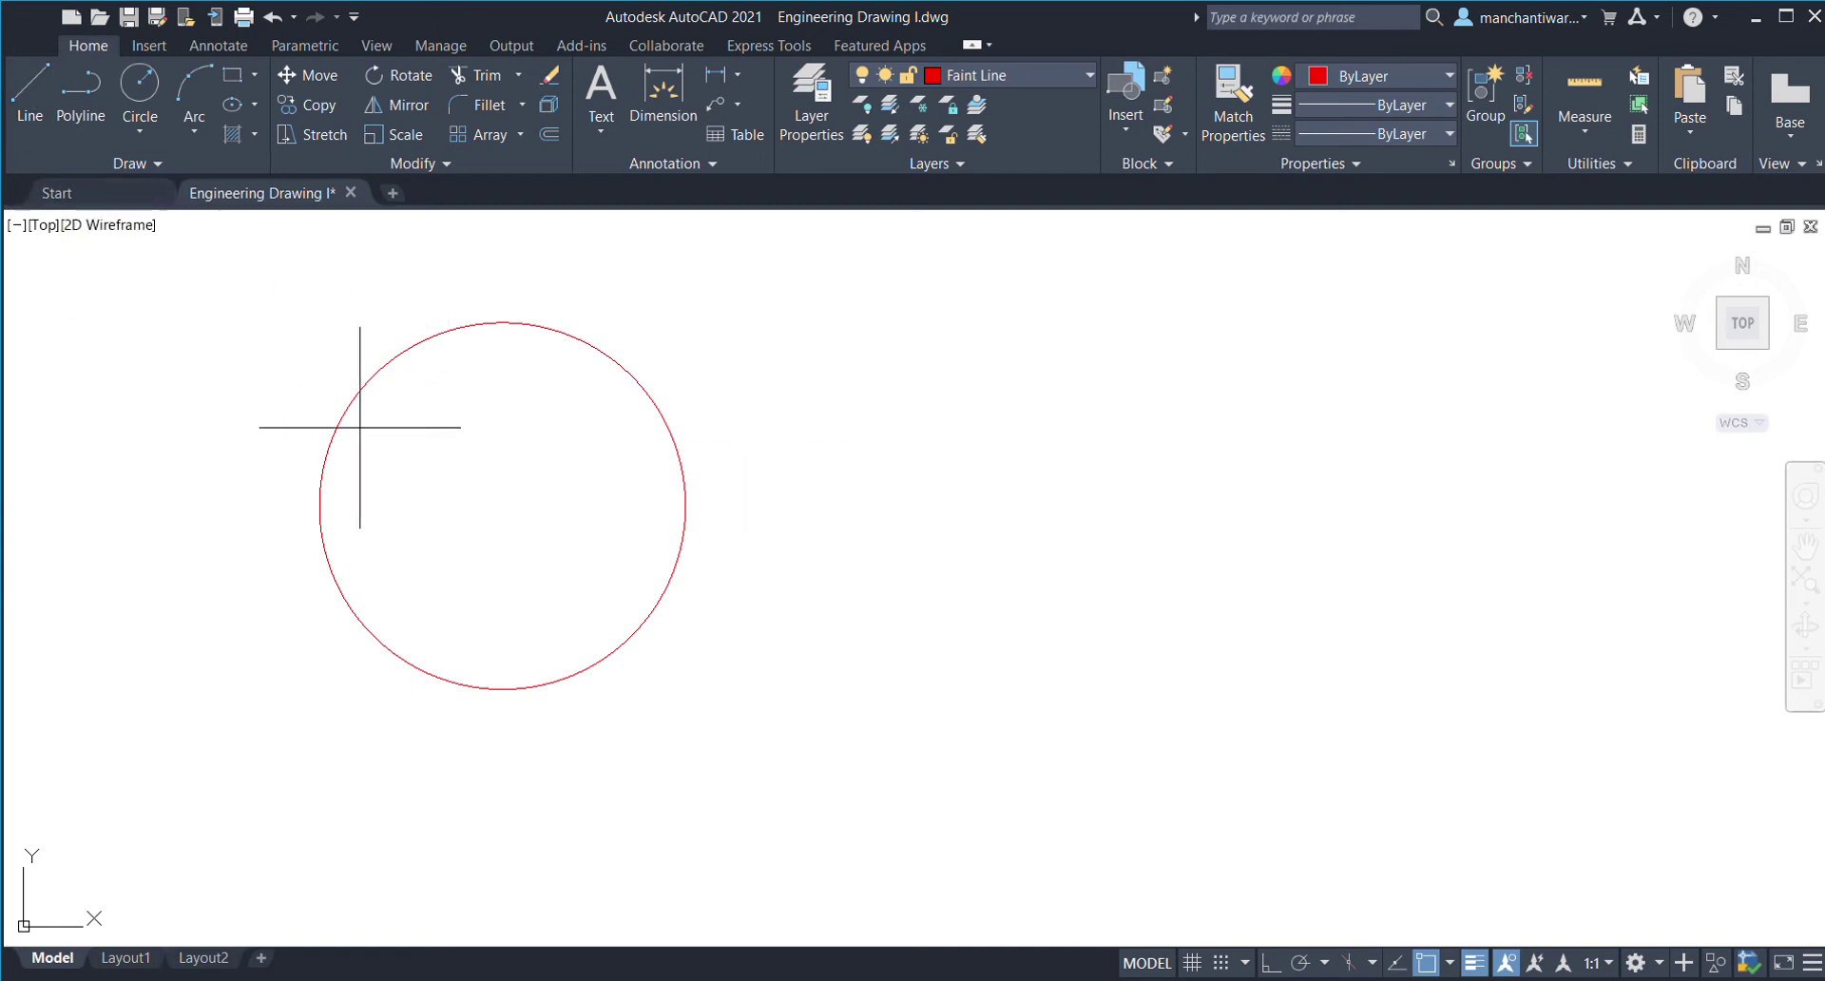
left_click(319, 505)
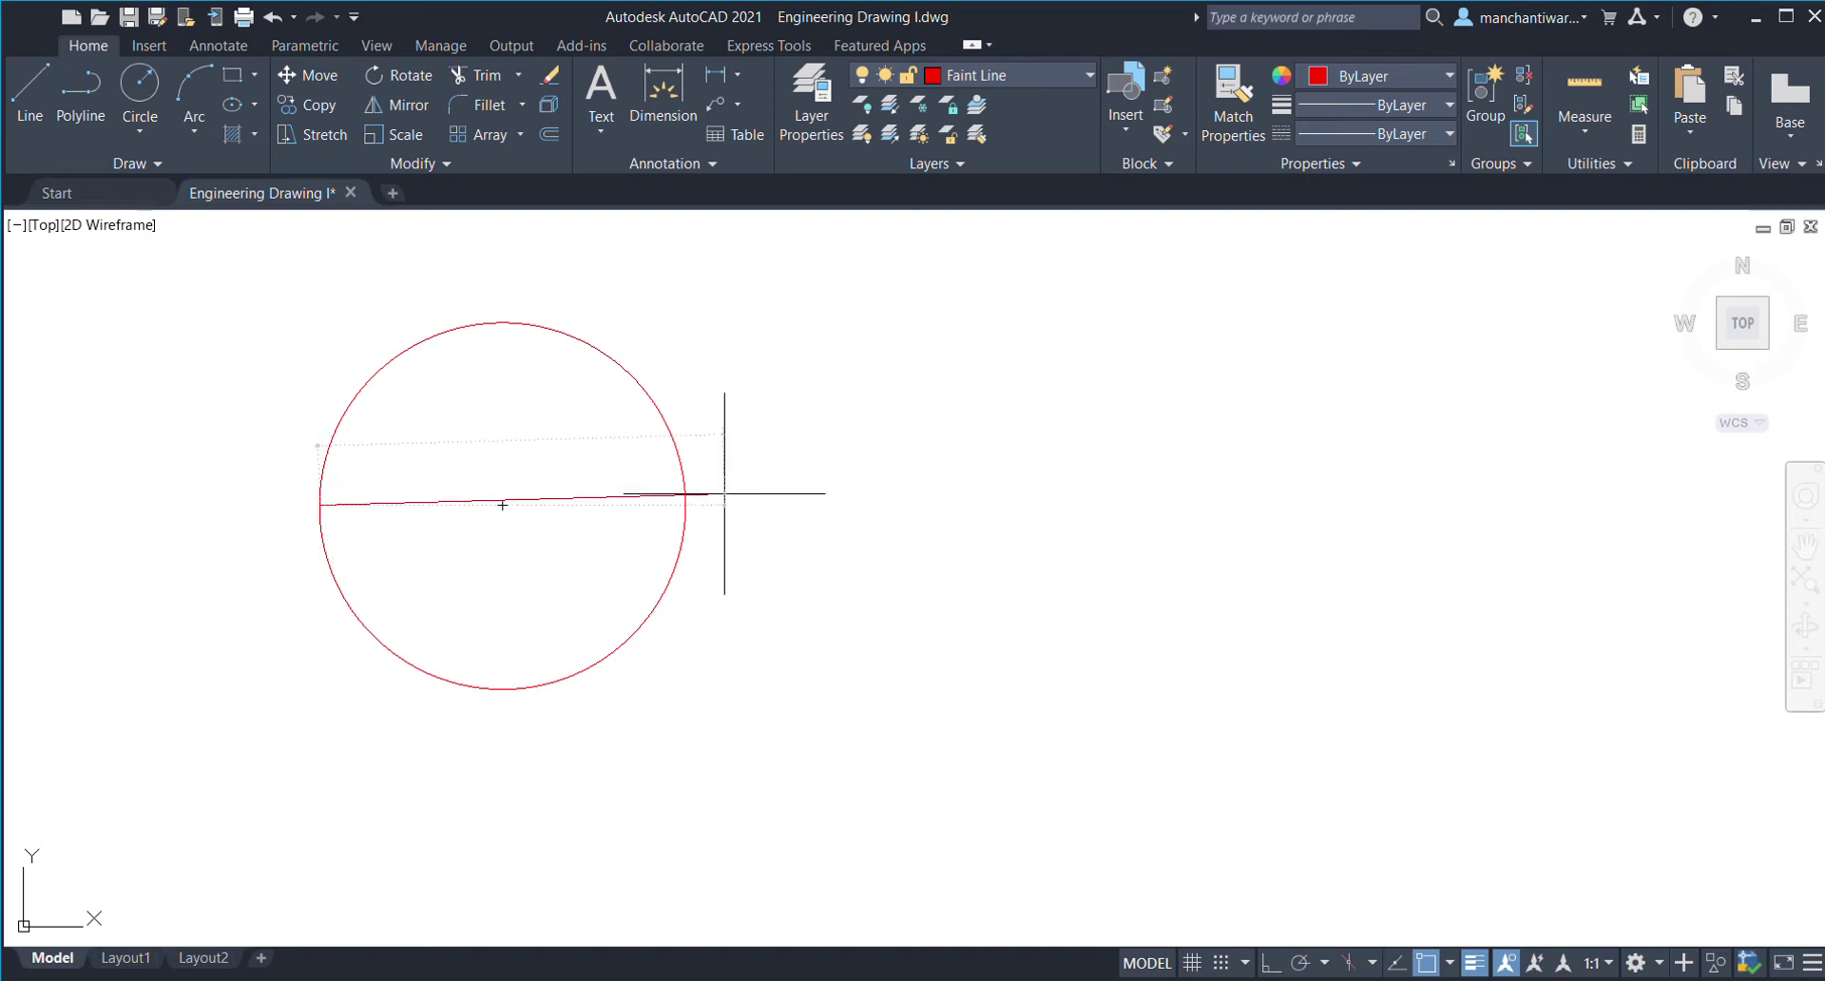
left_click(684, 505)
key("Return")
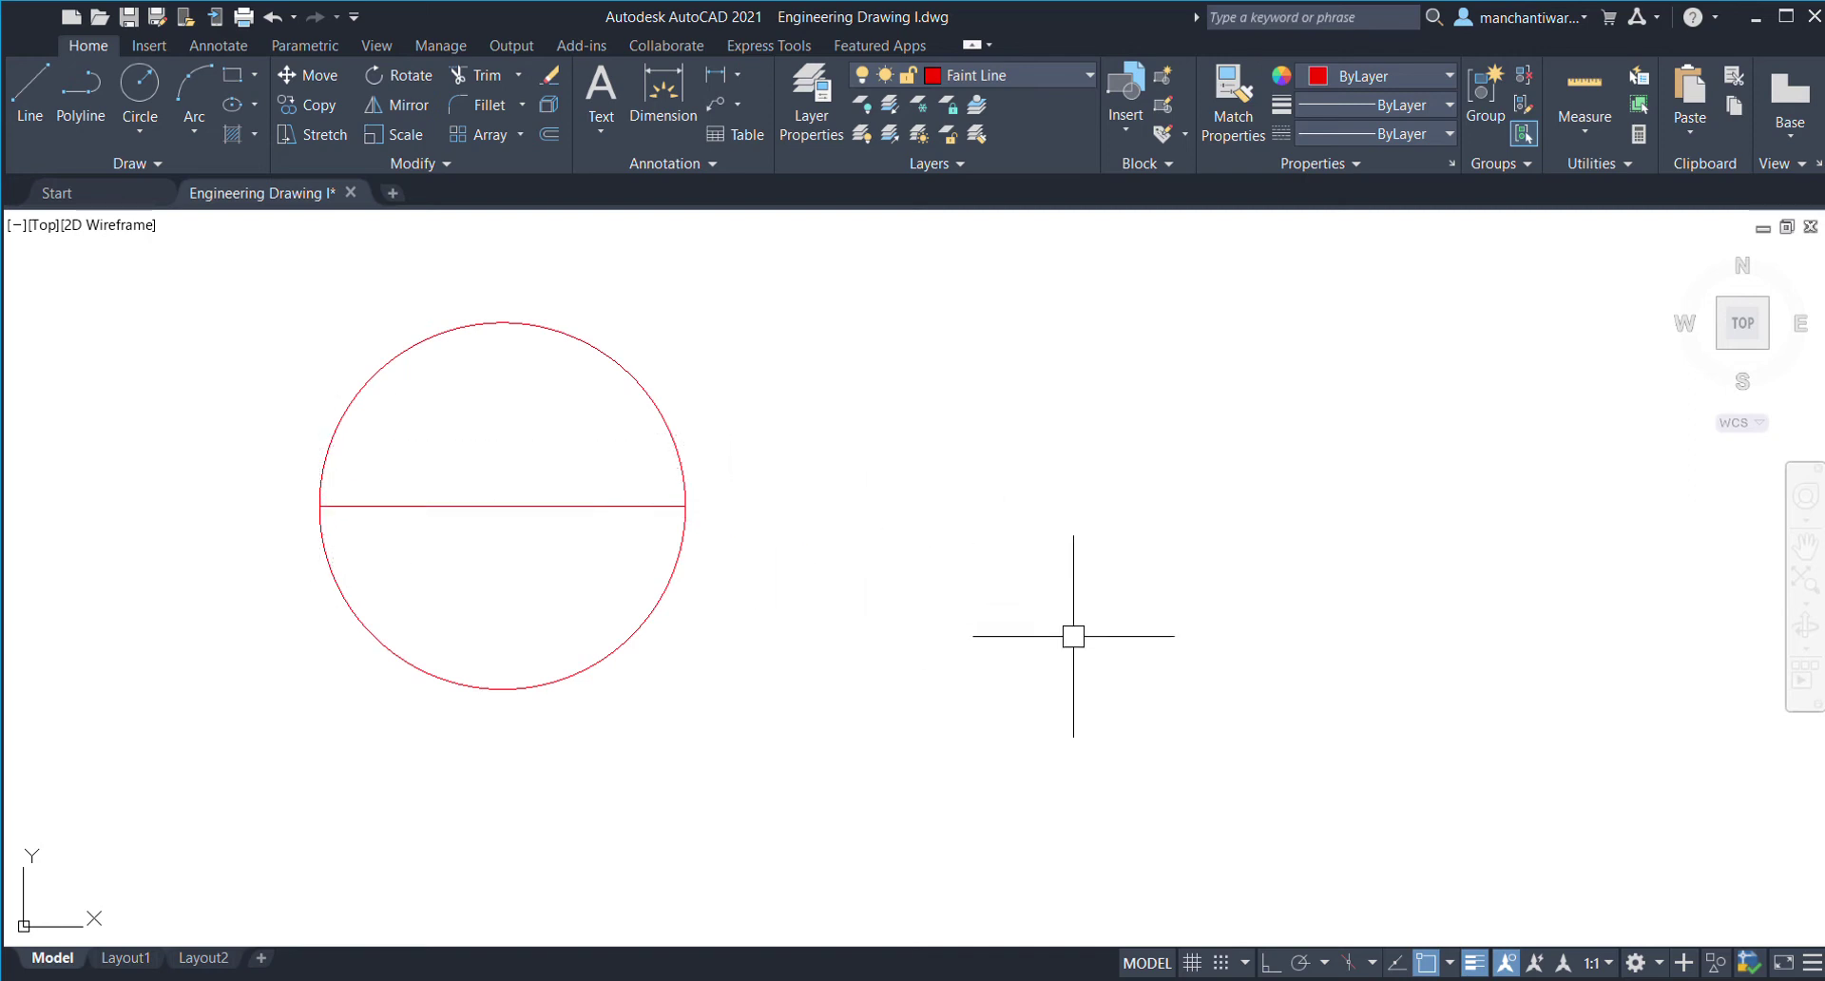
- Draw vertical line segments straight down from the circle's bottom quadrant with ortho mode on
scroll(1041, 650, "down", 2)
middle_click_drag(1039, 644, 998, 522)
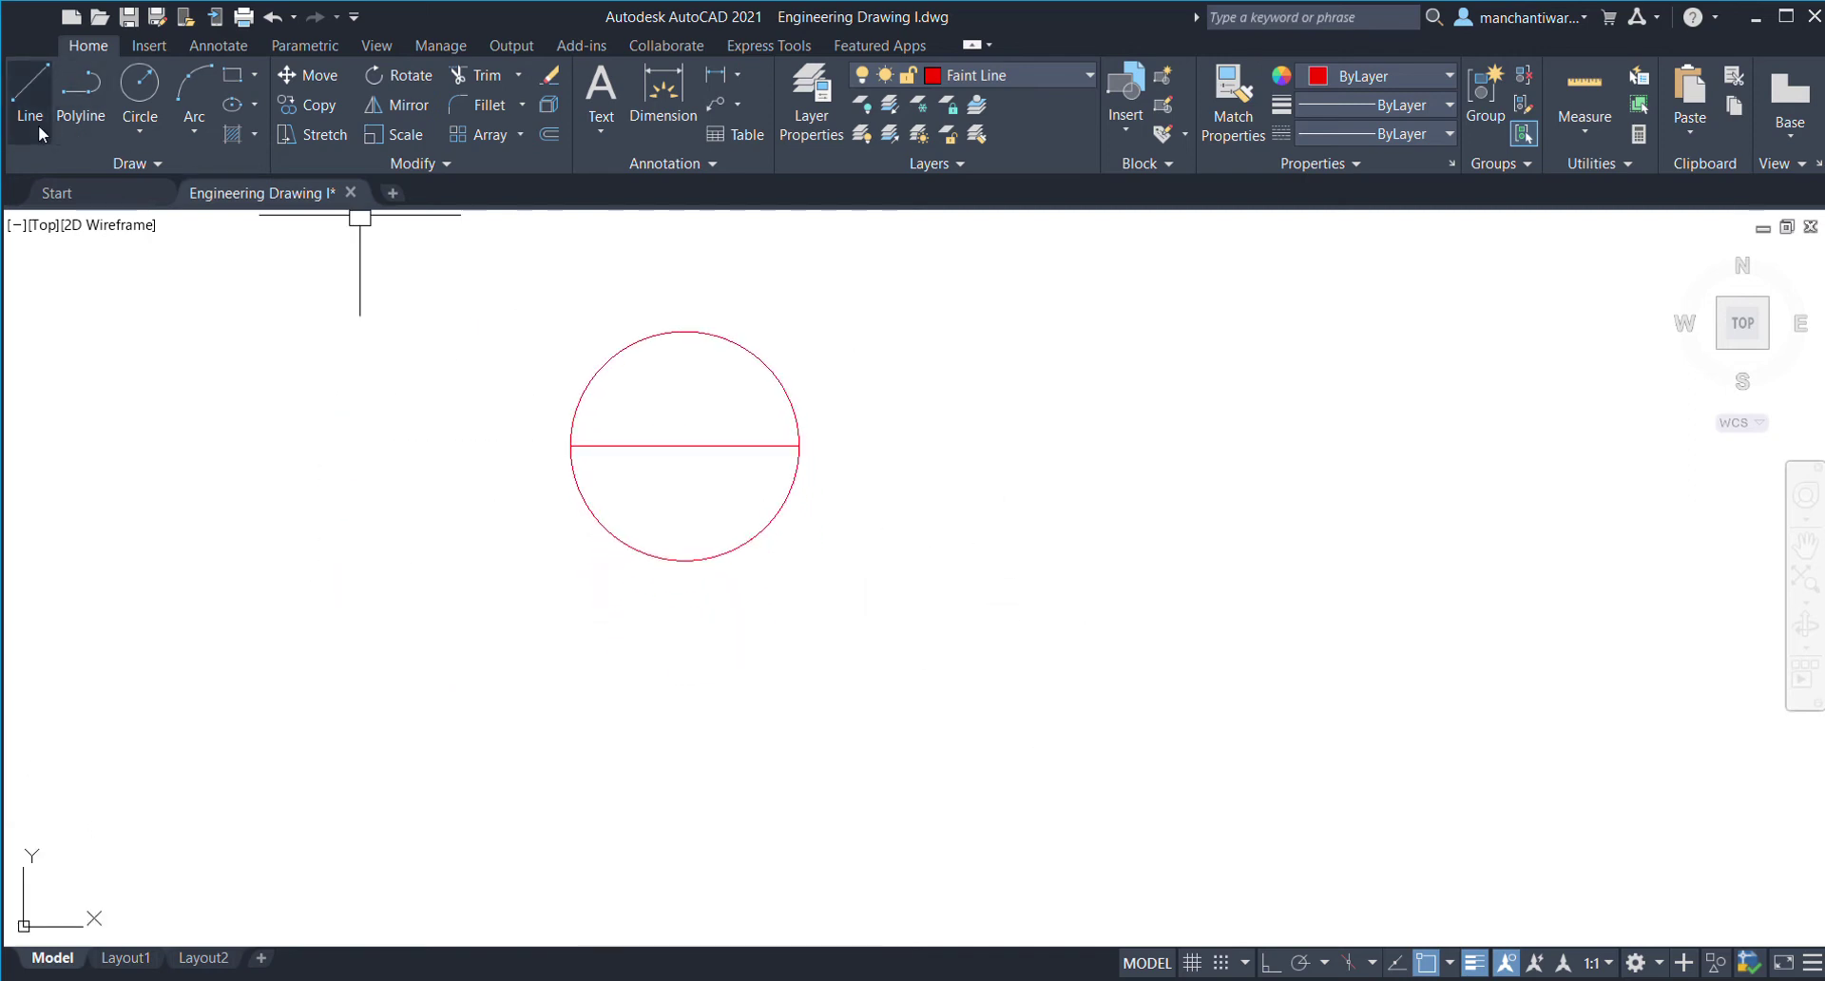
left_click(686, 561)
key("F8")
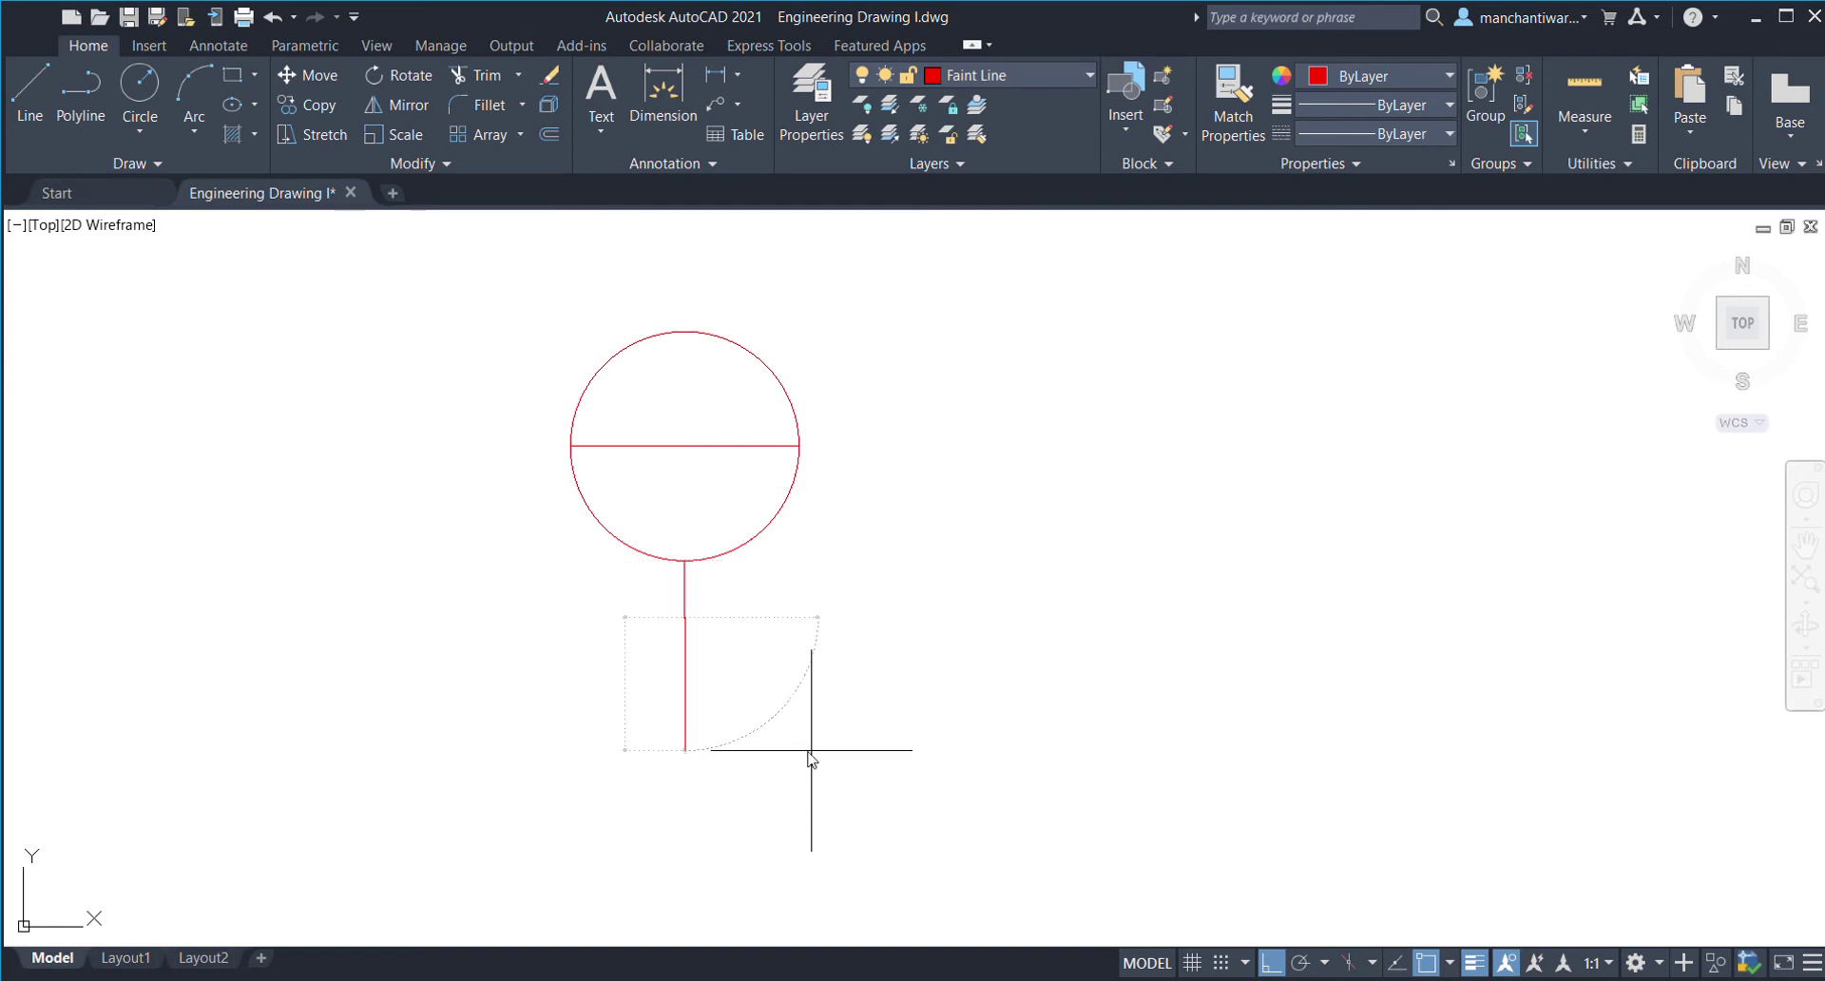
key("Escape")
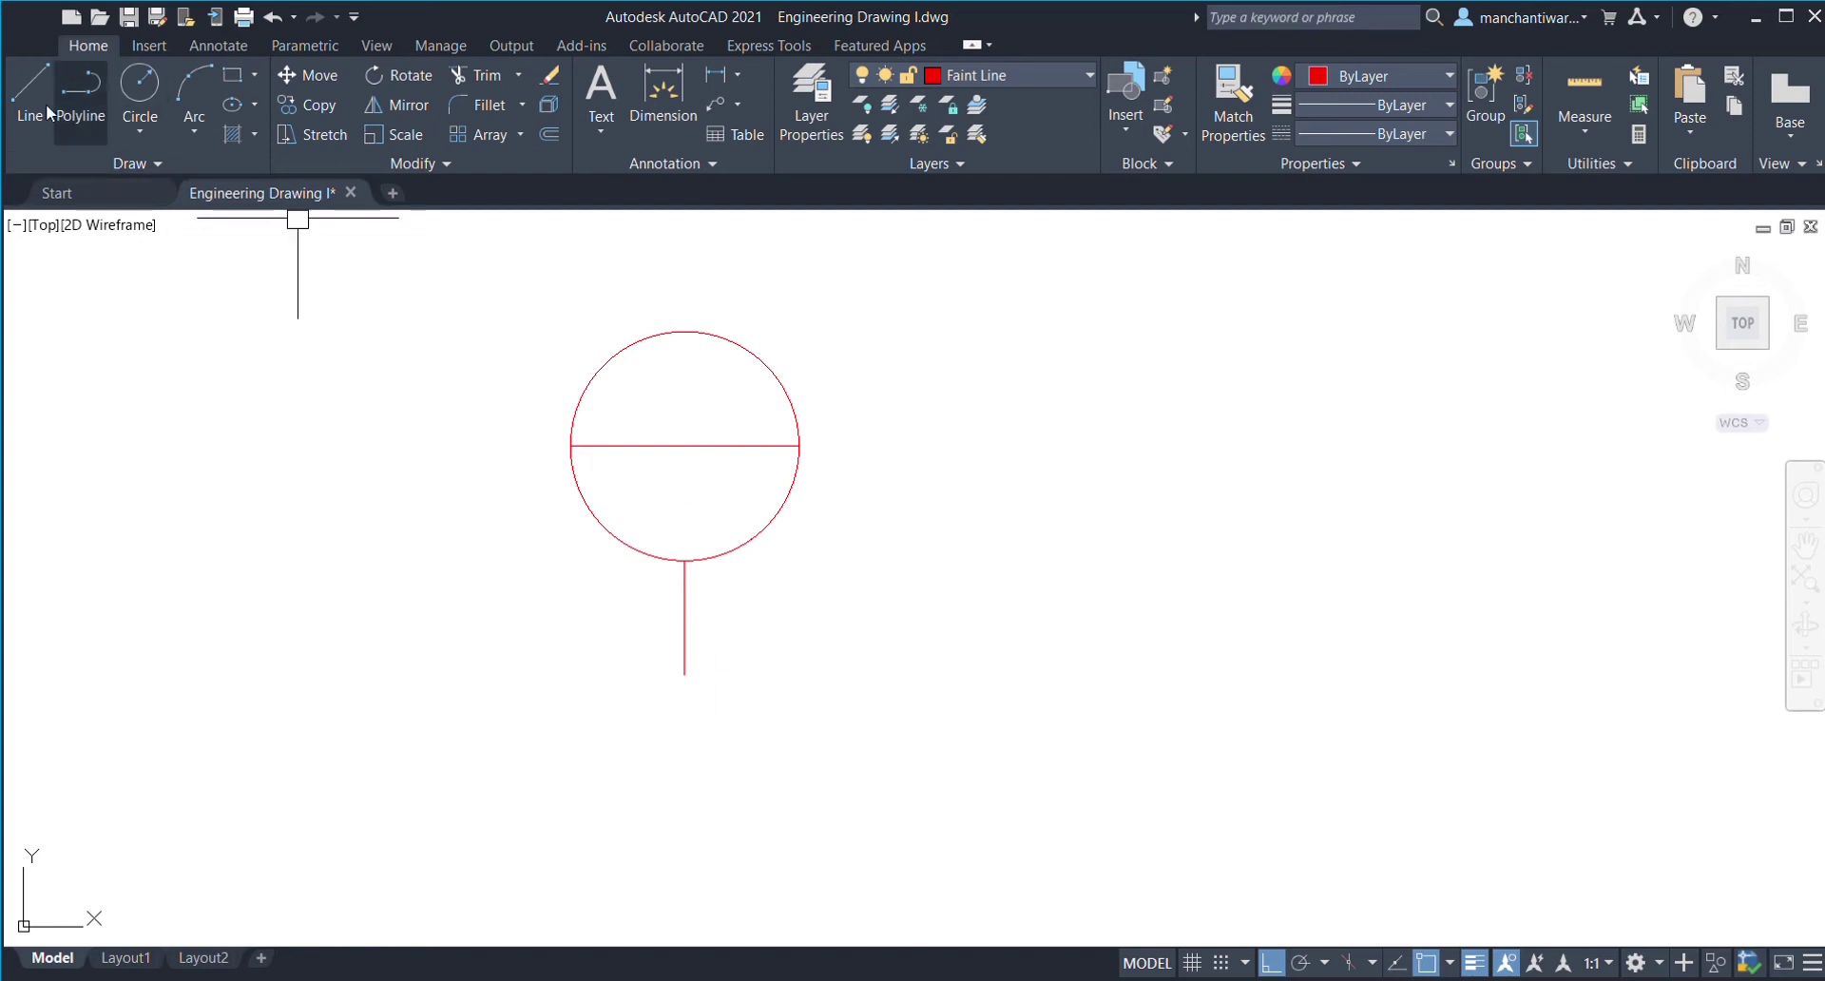
- Draw a long horizontal reference line below the circle, crossing the joint of the vertical segments and extending well past both sides
left_click(685, 618)
left_click(317, 617)
left_click(1482, 601)
key("Escape")
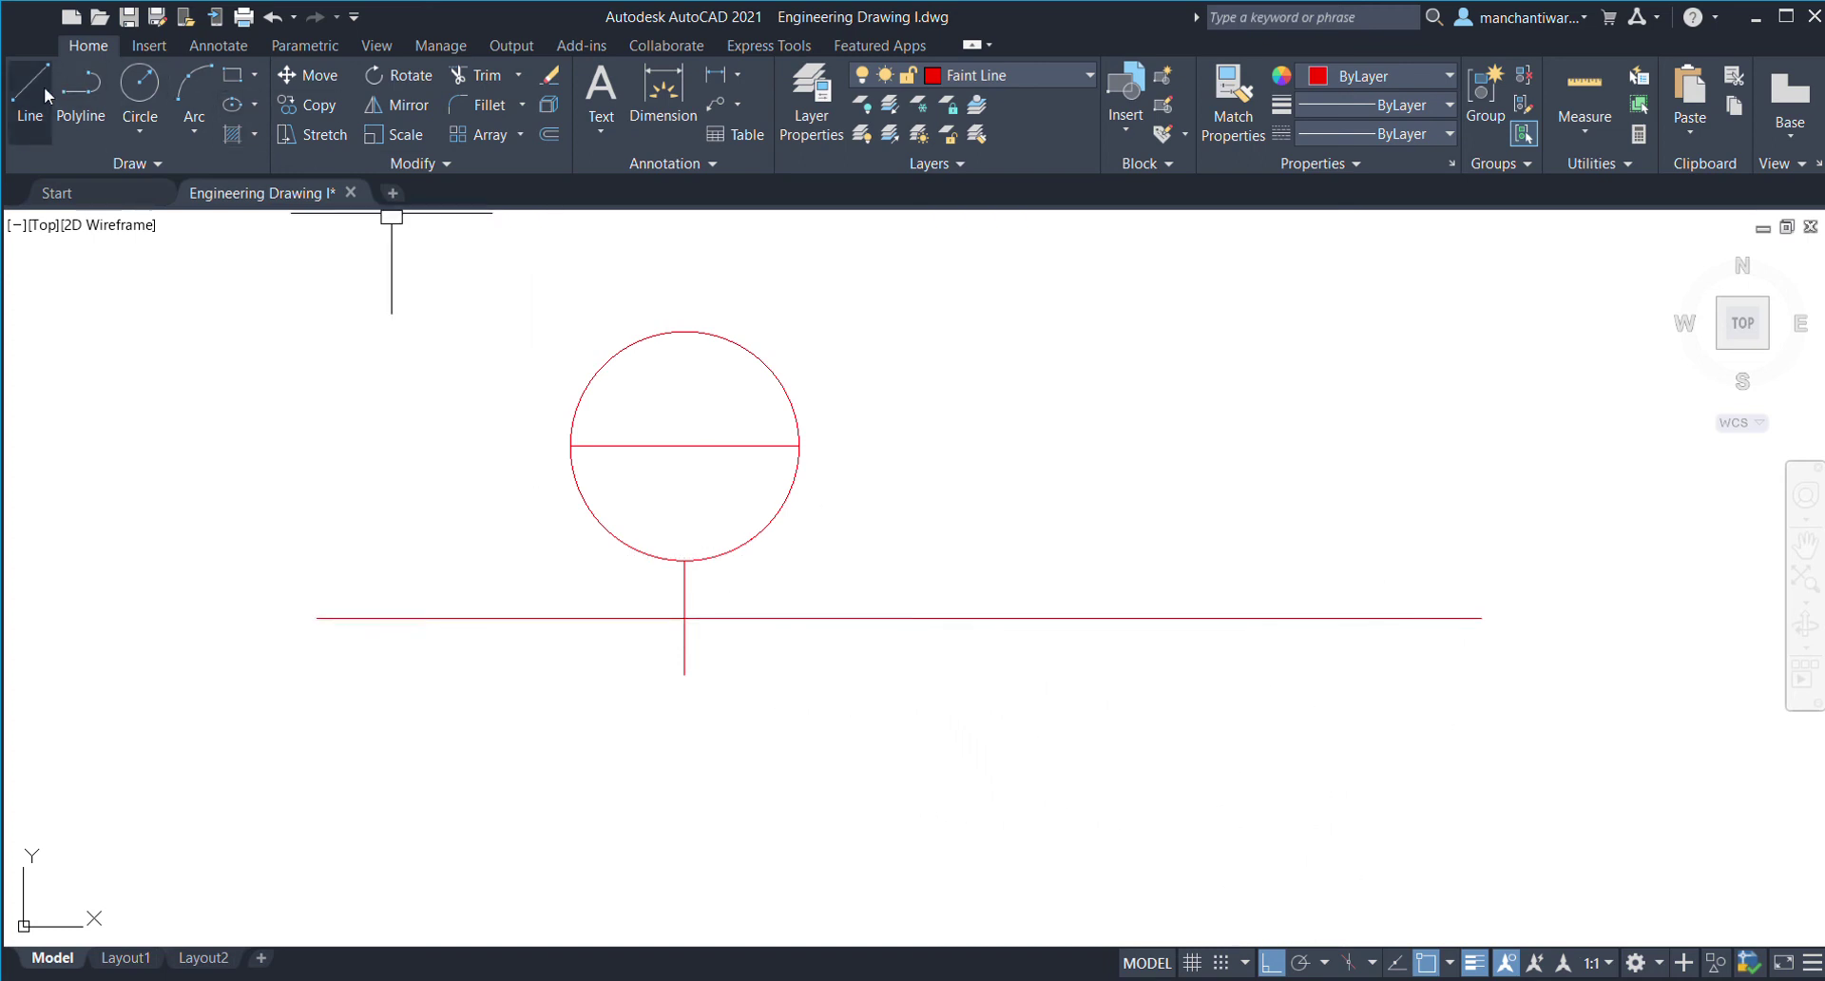
- Draw a projector down from the circle's left quadrant and continue it into a rectangle as wide as the circle, below the reference line
left_click(570, 444)
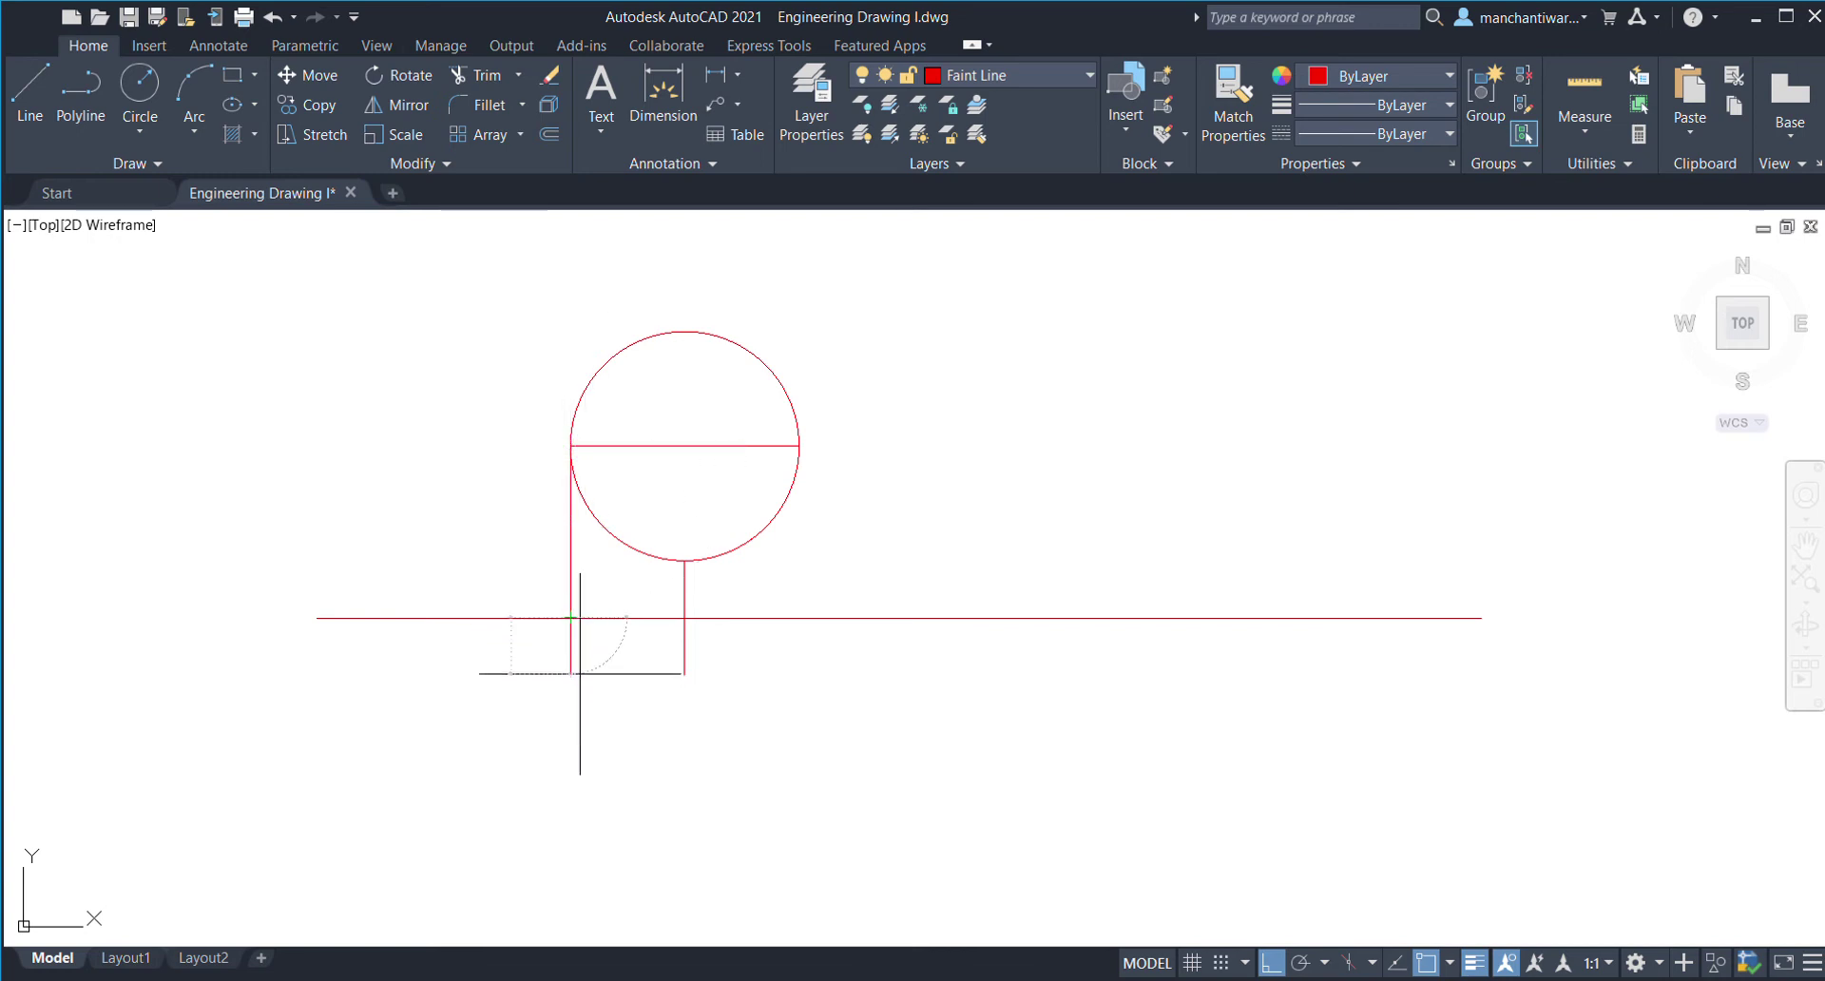
left_click(579, 684)
middle_click_drag(602, 825, 562, 604)
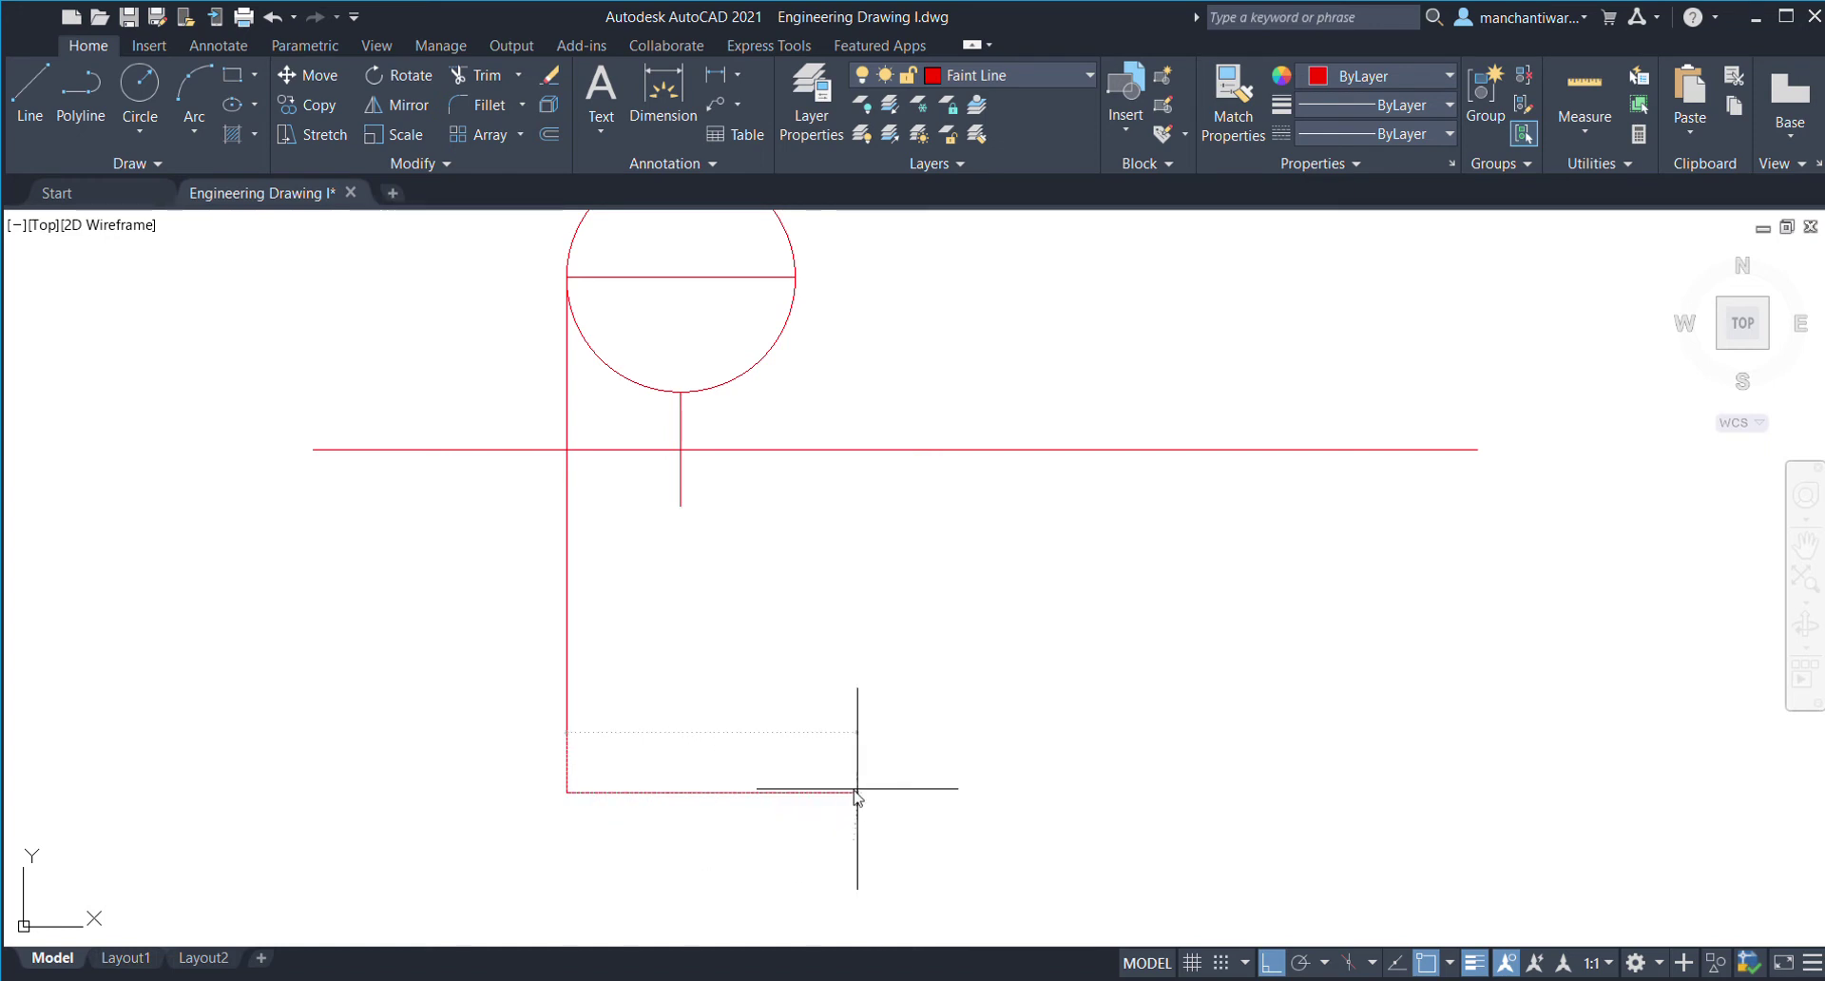
left_click(795, 792)
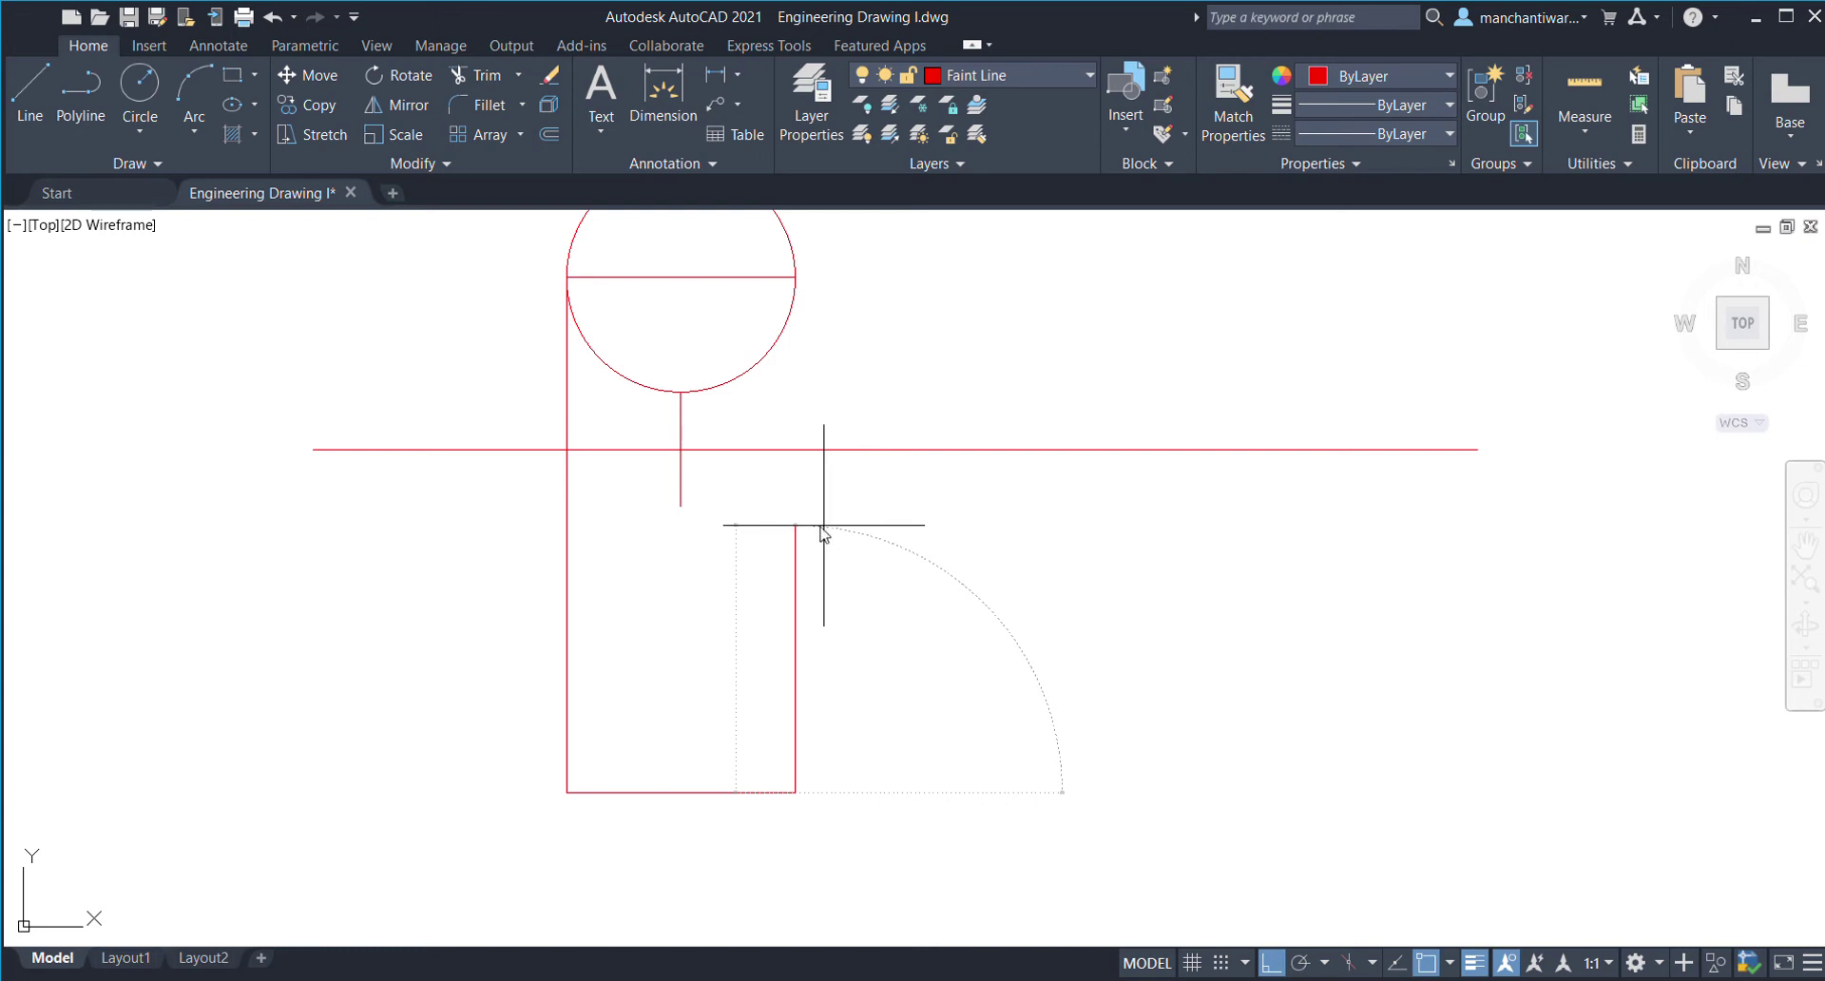
left_click(796, 505)
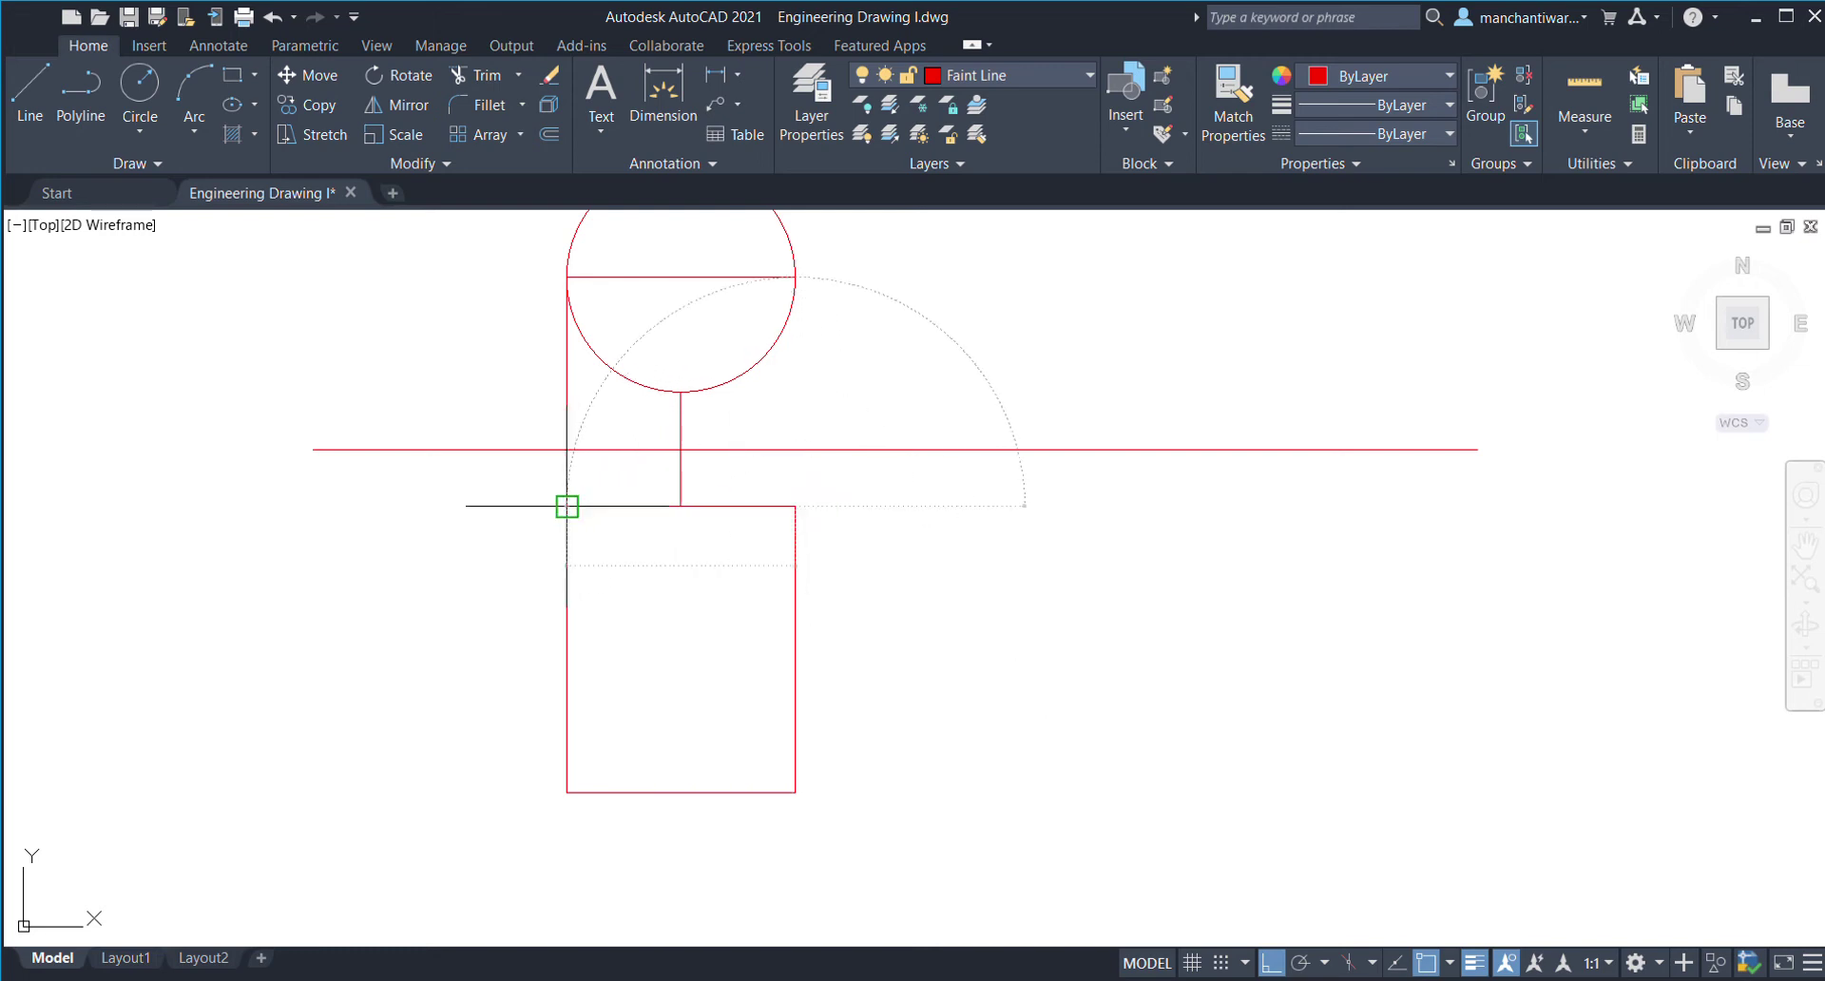
left_click(566, 506)
key("Escape")
- Delete the vertical projector segments between the circle and the rectangle
left_click(679, 423)
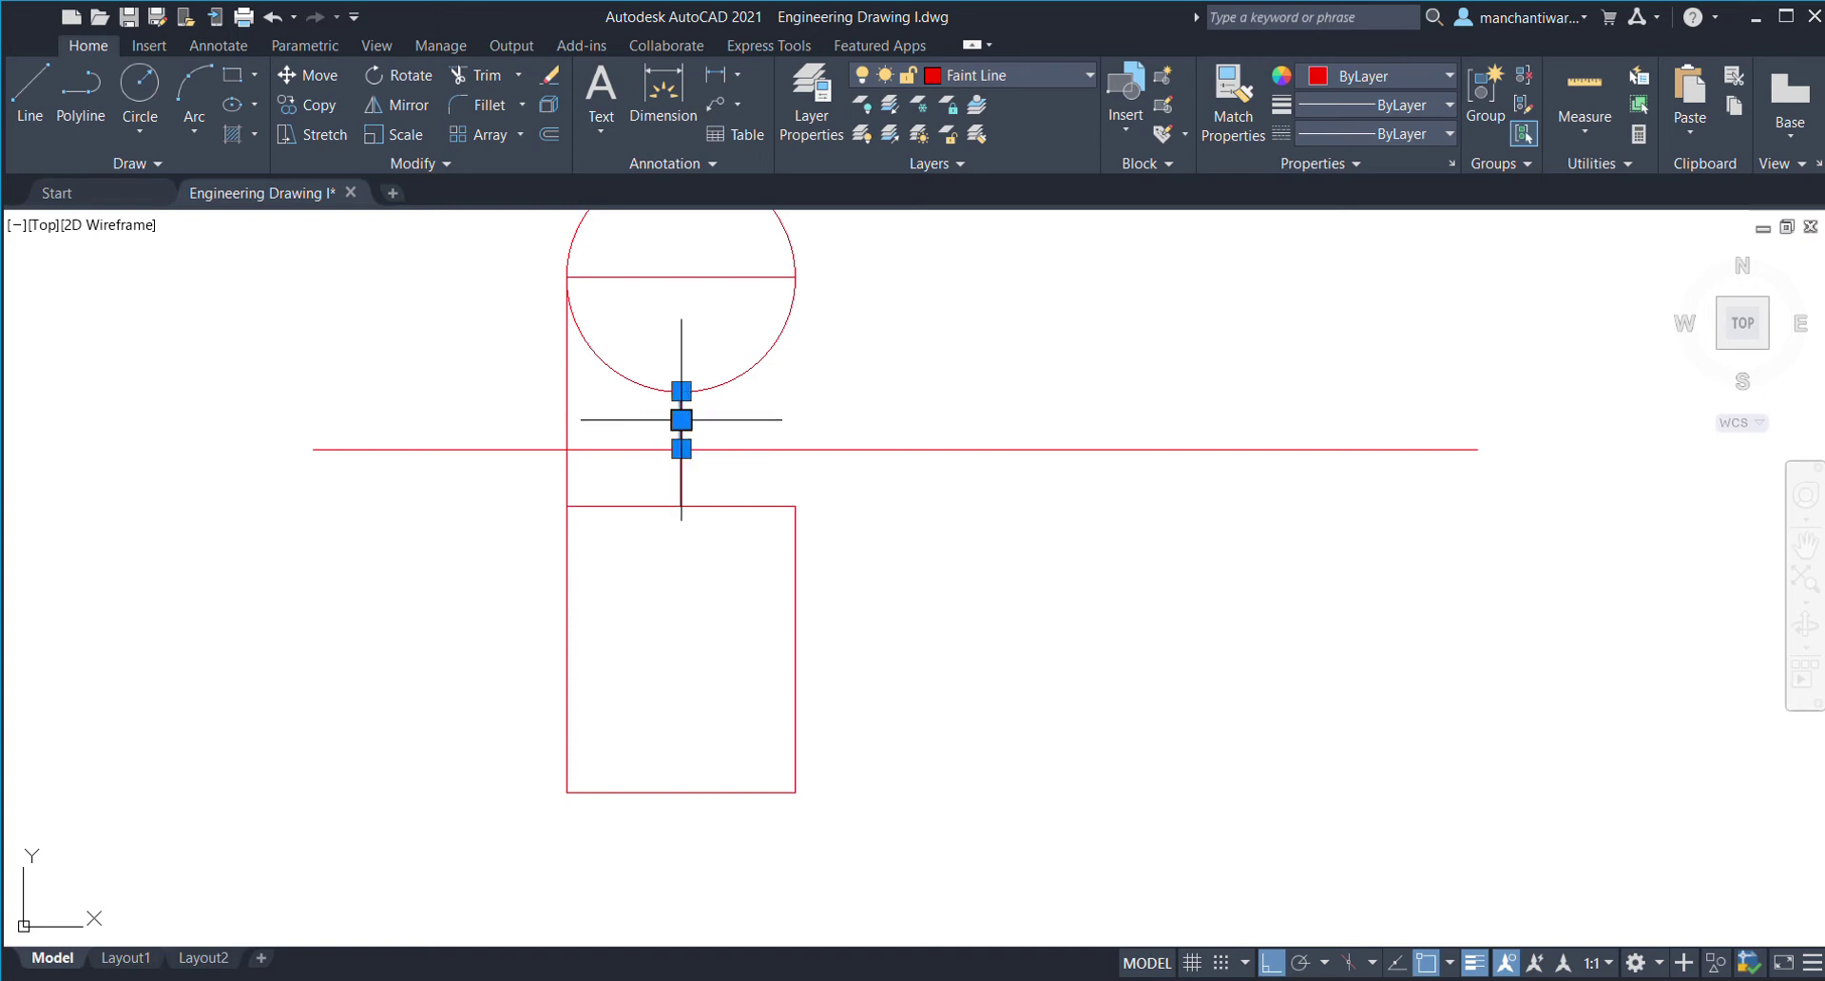
left_click(671, 478)
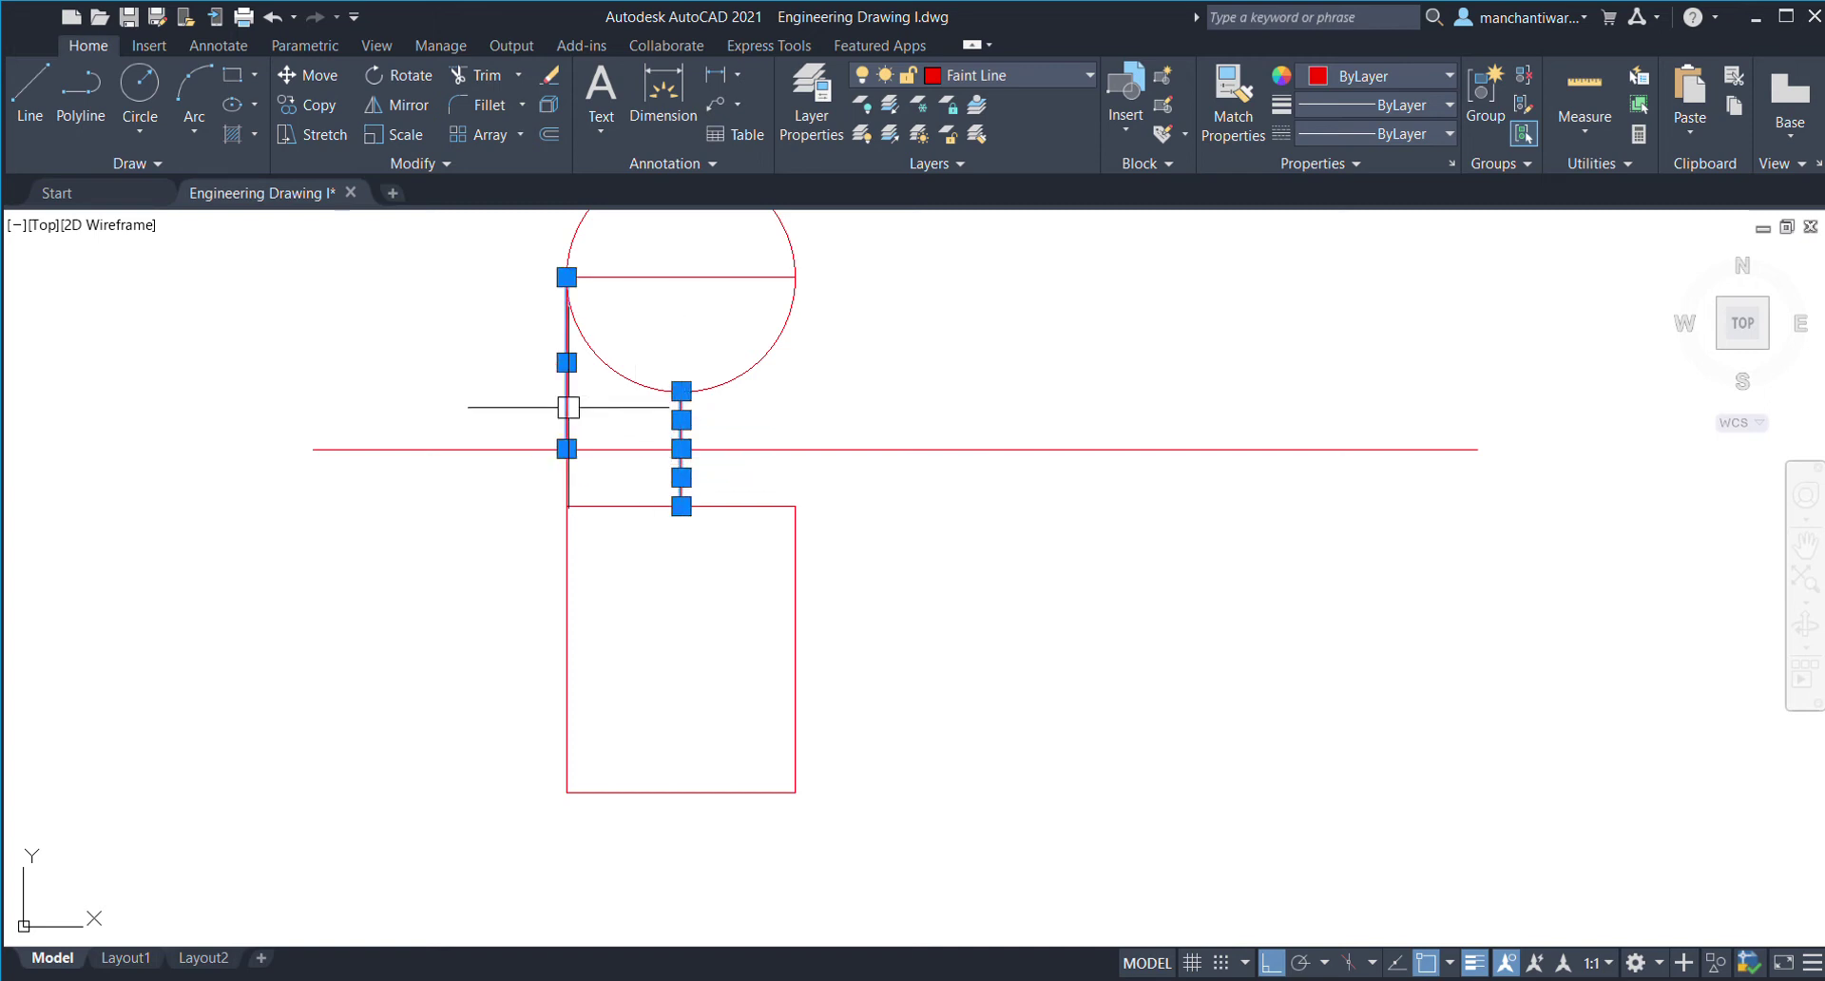
left_click(566, 475)
key("Delete")
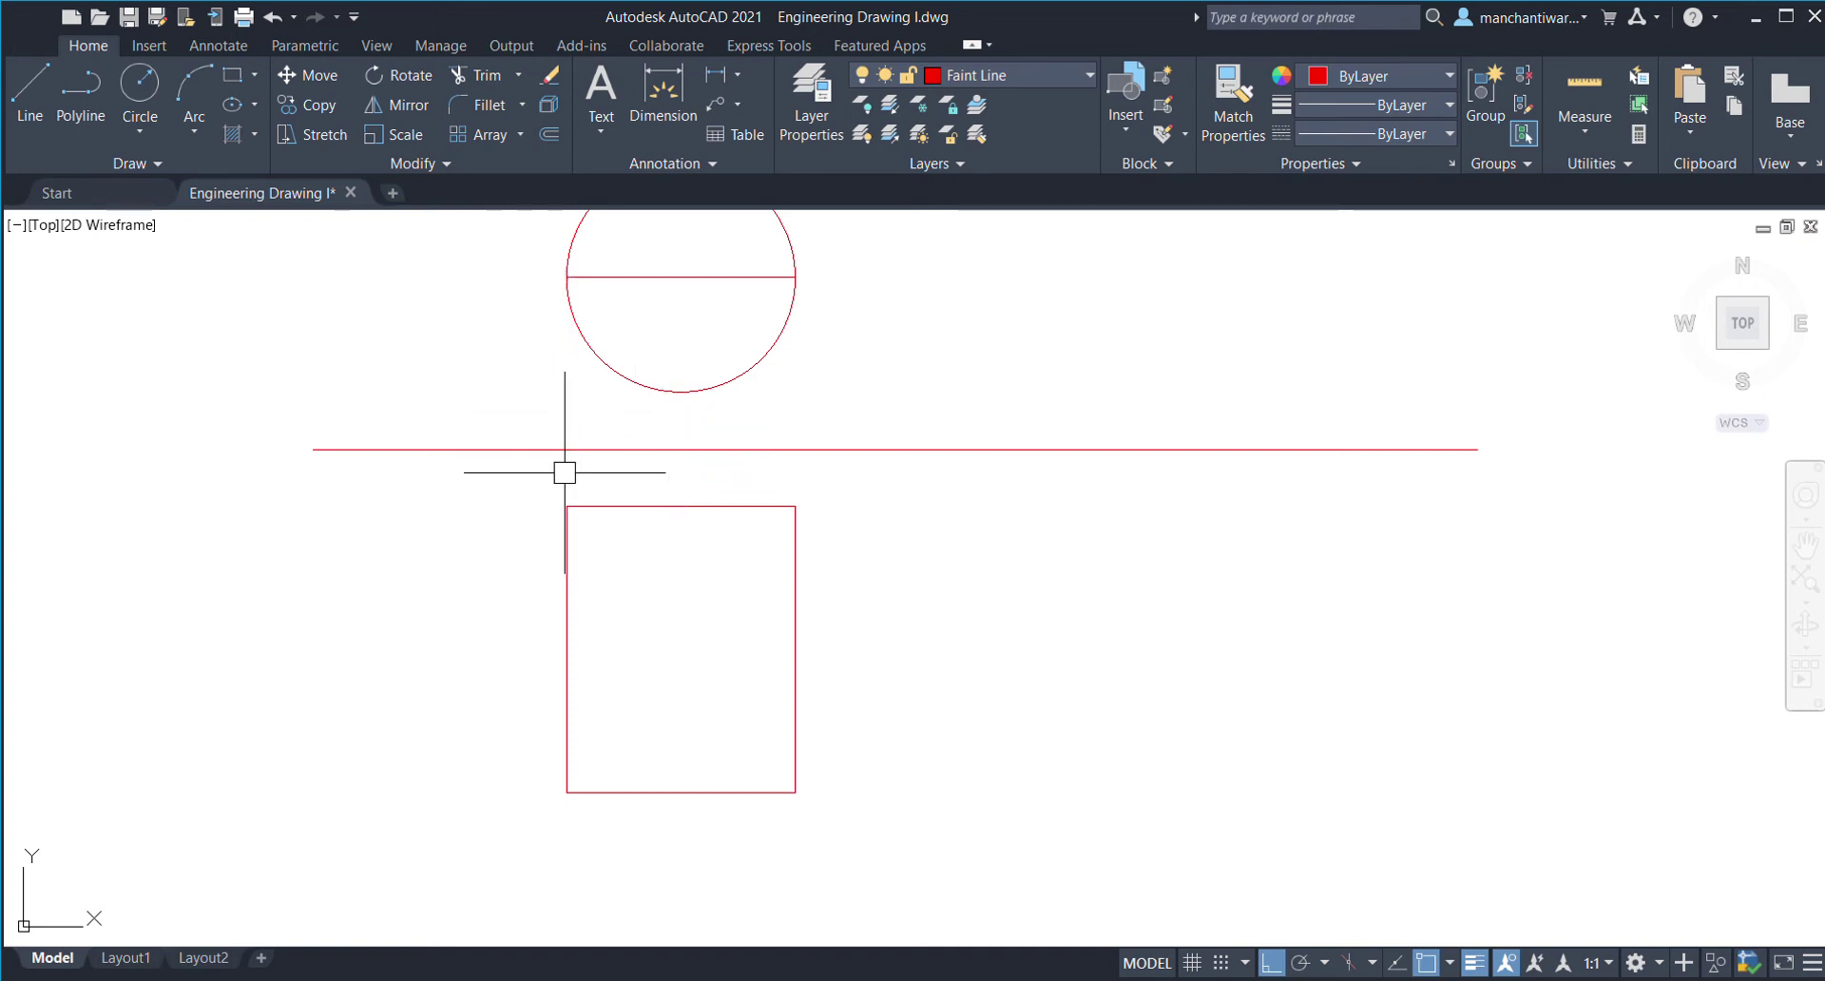
- Move the circle and the rectangle's four sides to the medium weight layer, and clear the selection
left_click(681, 391)
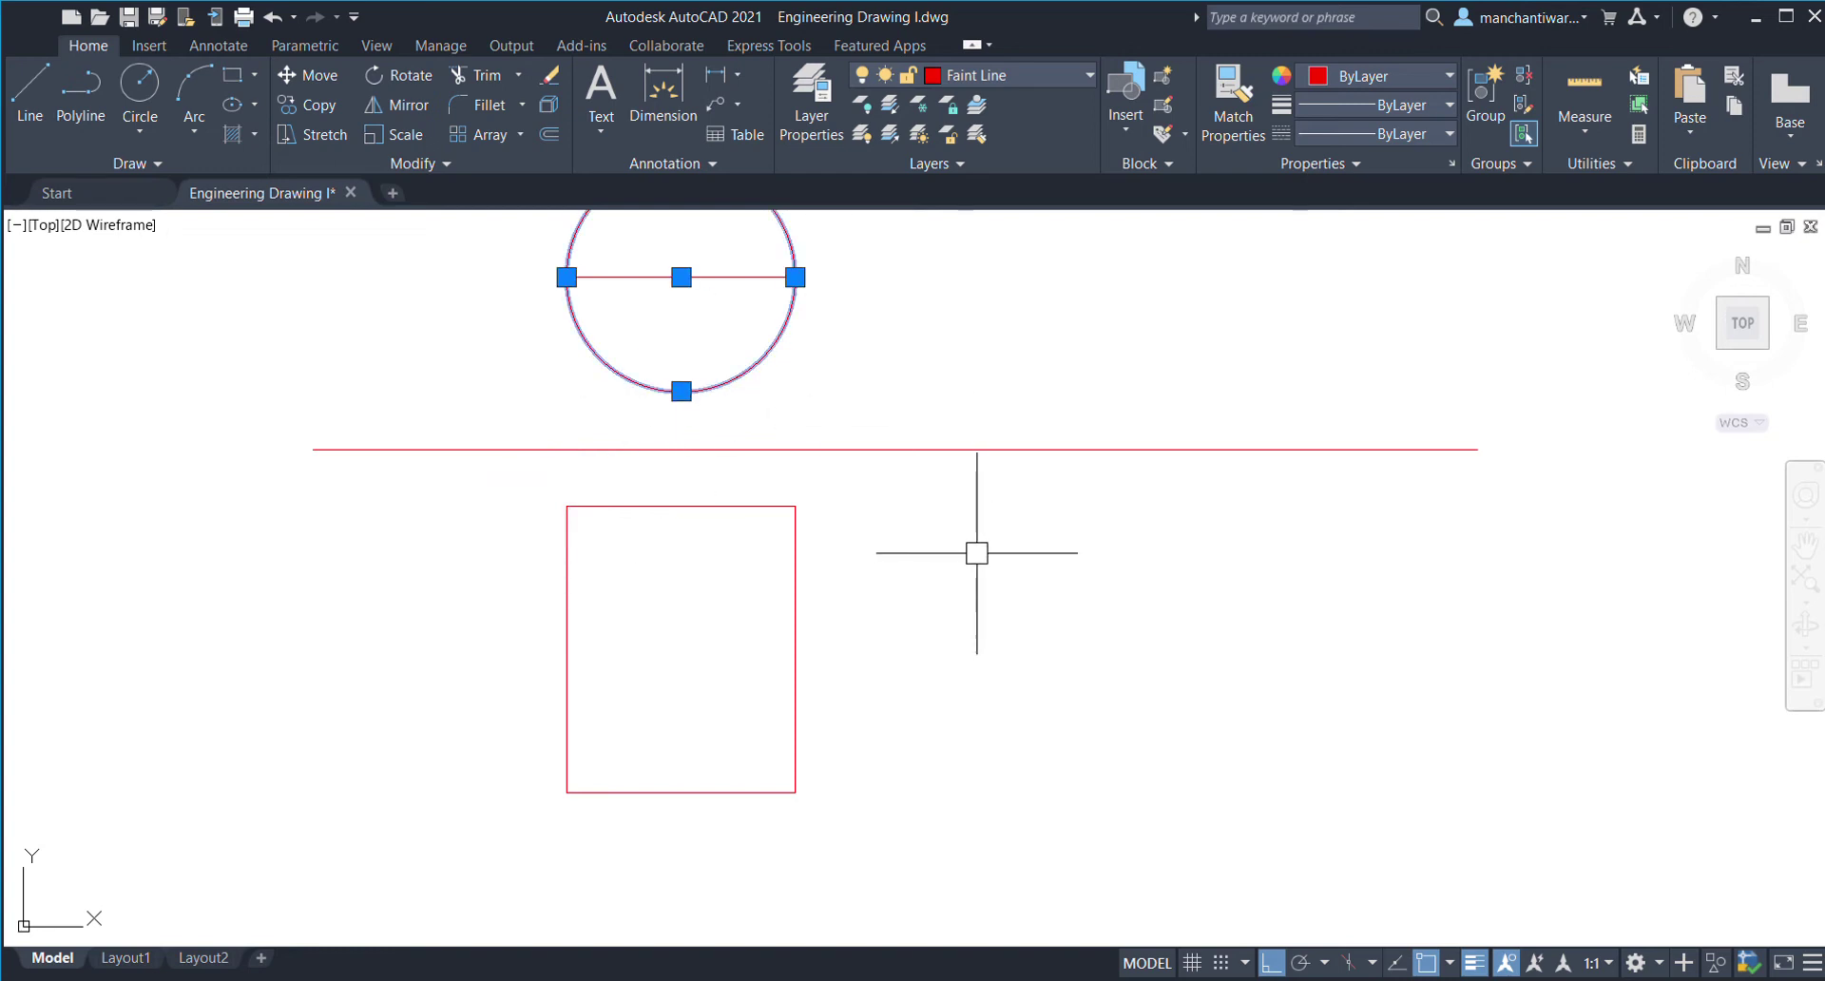
middle_click_drag(931, 554, 877, 632)
left_click(857, 563)
middle_click_drag(513, 795, 558, 611)
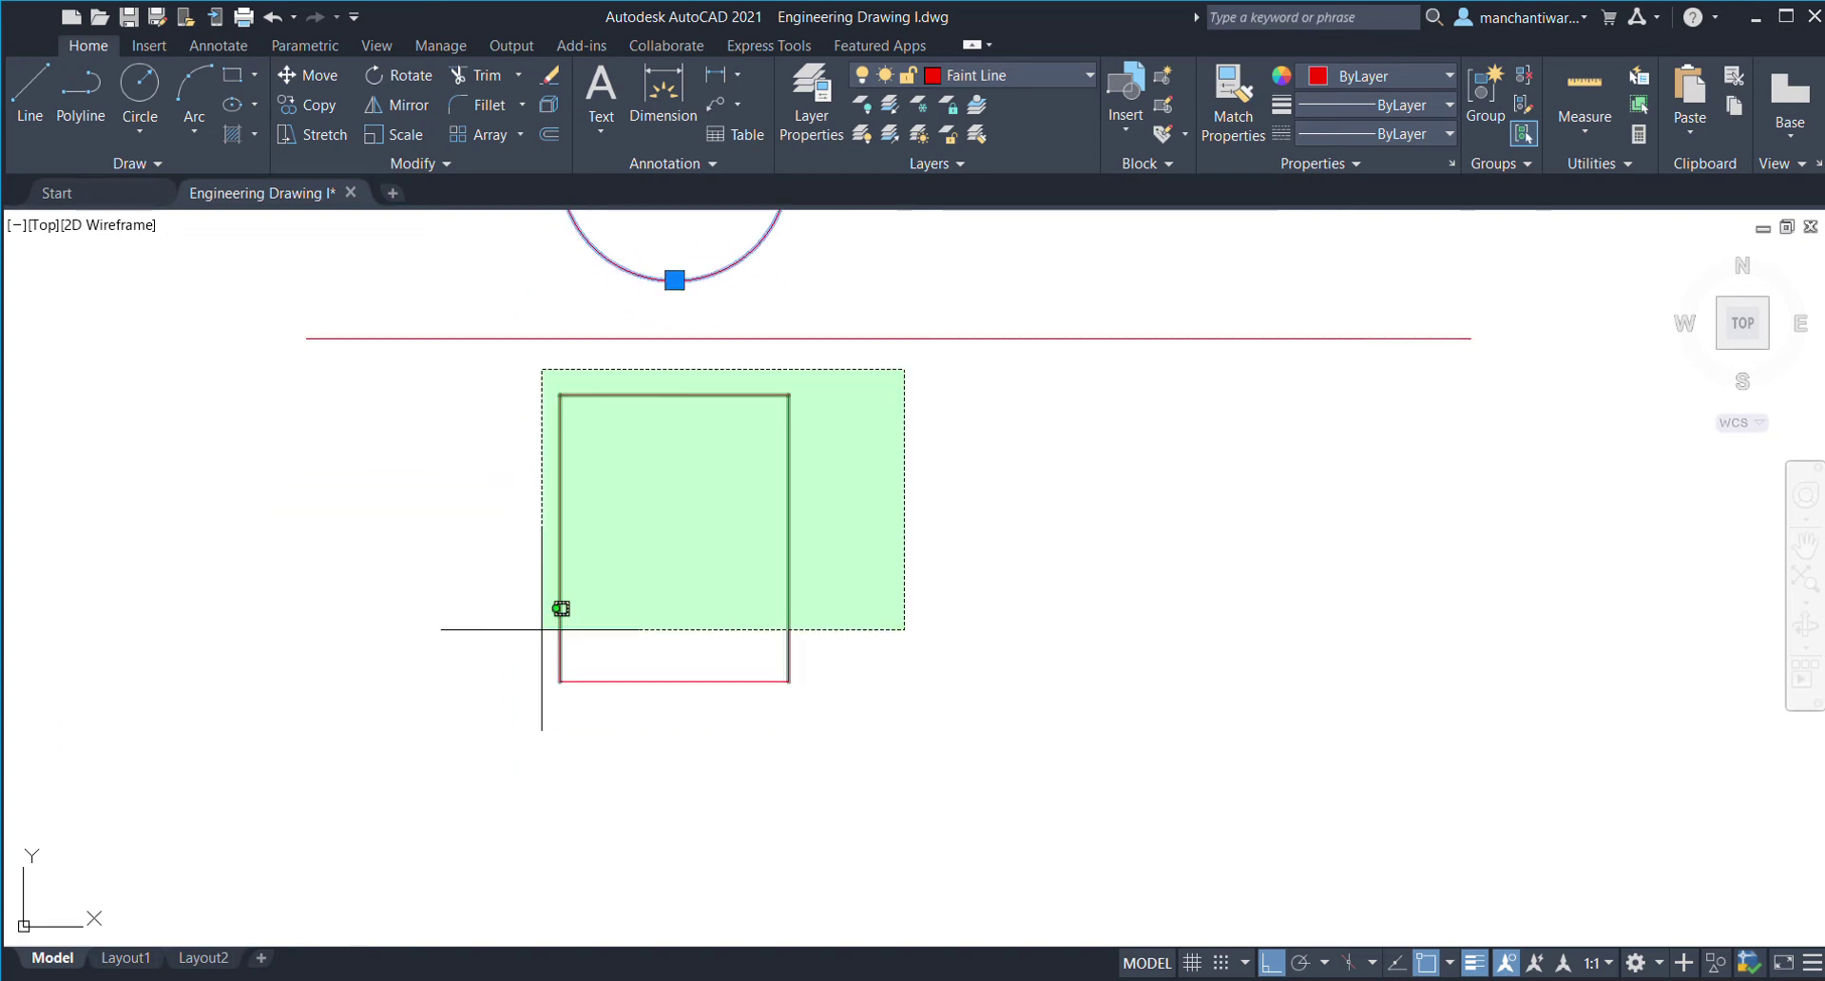
left_click(505, 739)
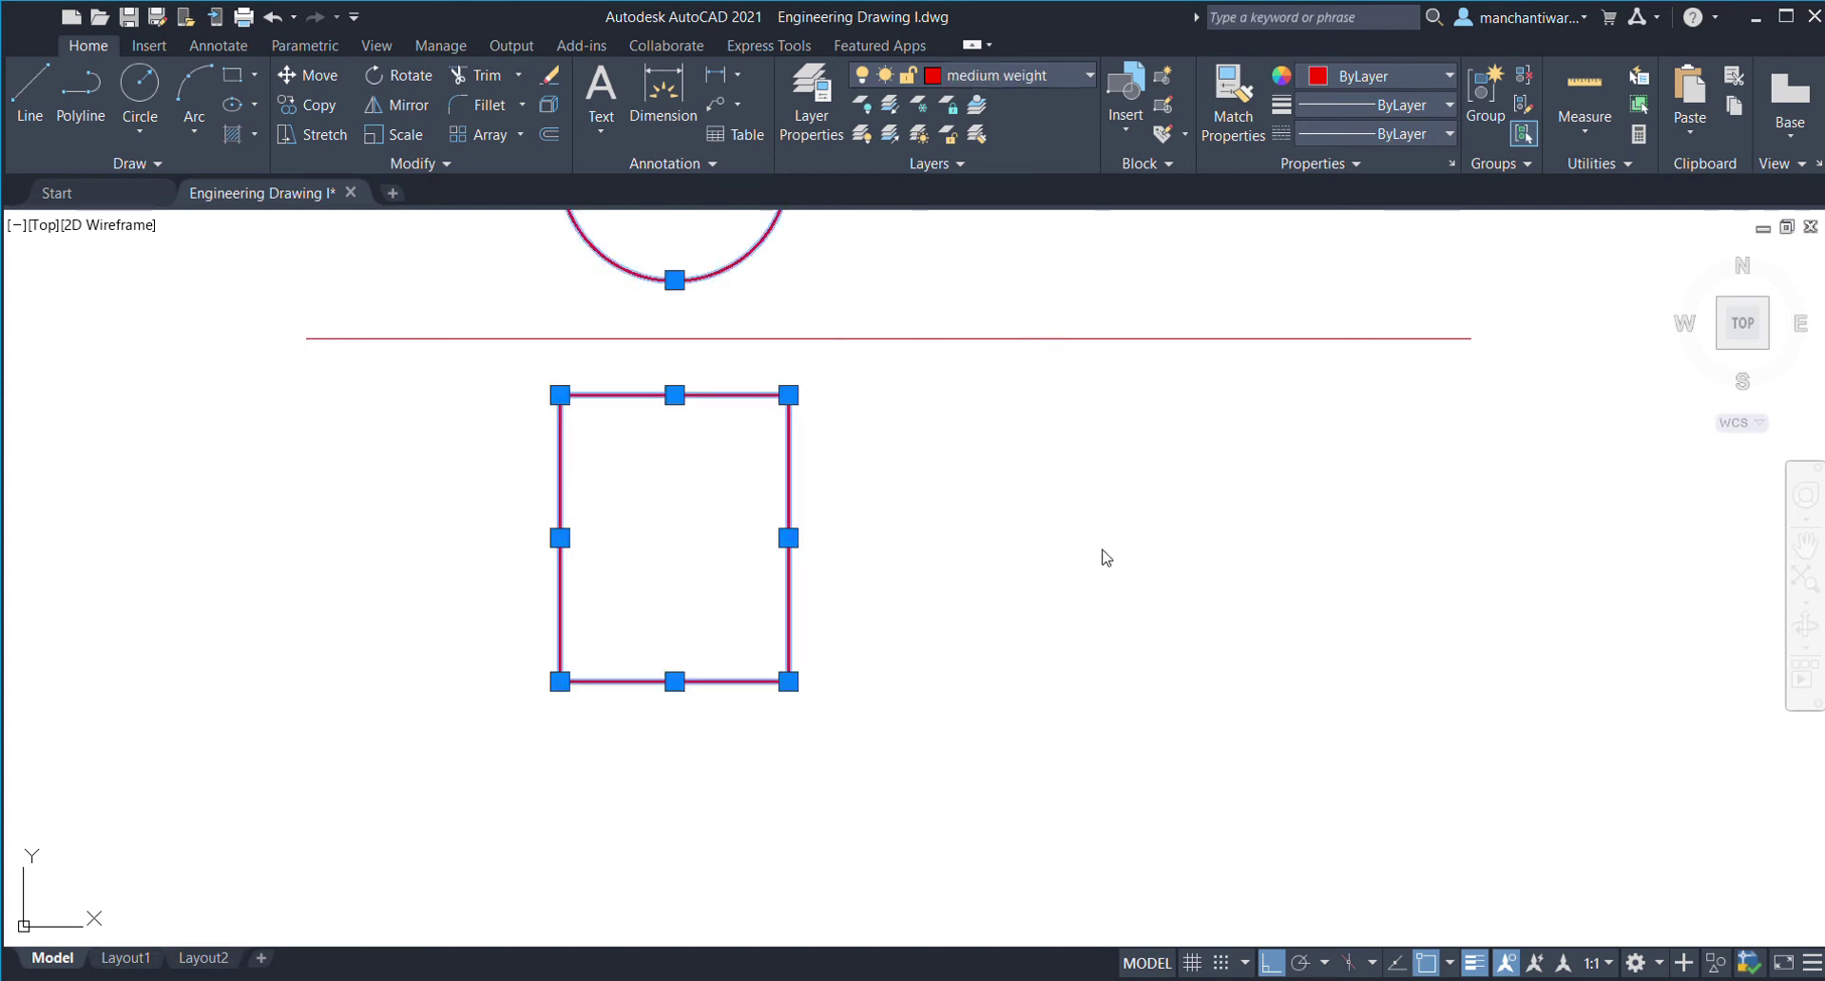
middle_click_drag(1071, 637, 1039, 772)
key("Escape")
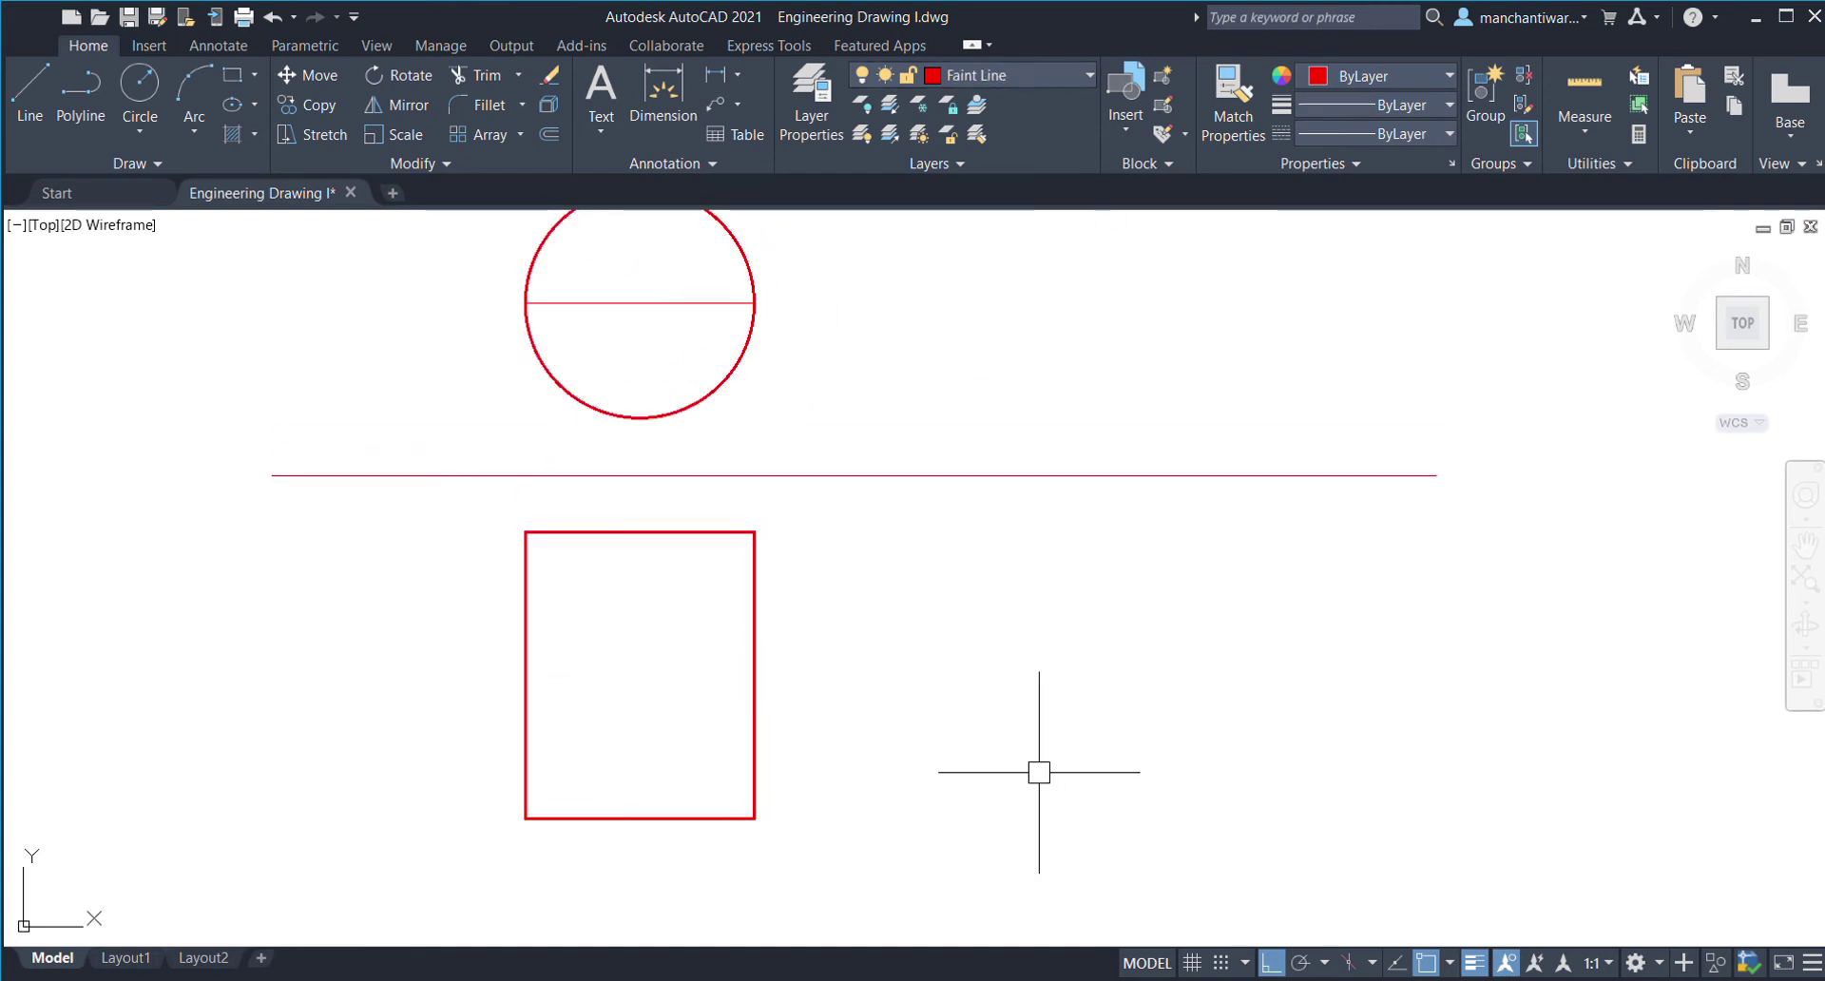
- Draw a tiny point-marker circle centred on the large circle's left quadrant and put it on the medium weight layer
middle_click_drag(1068, 611, 1053, 688)
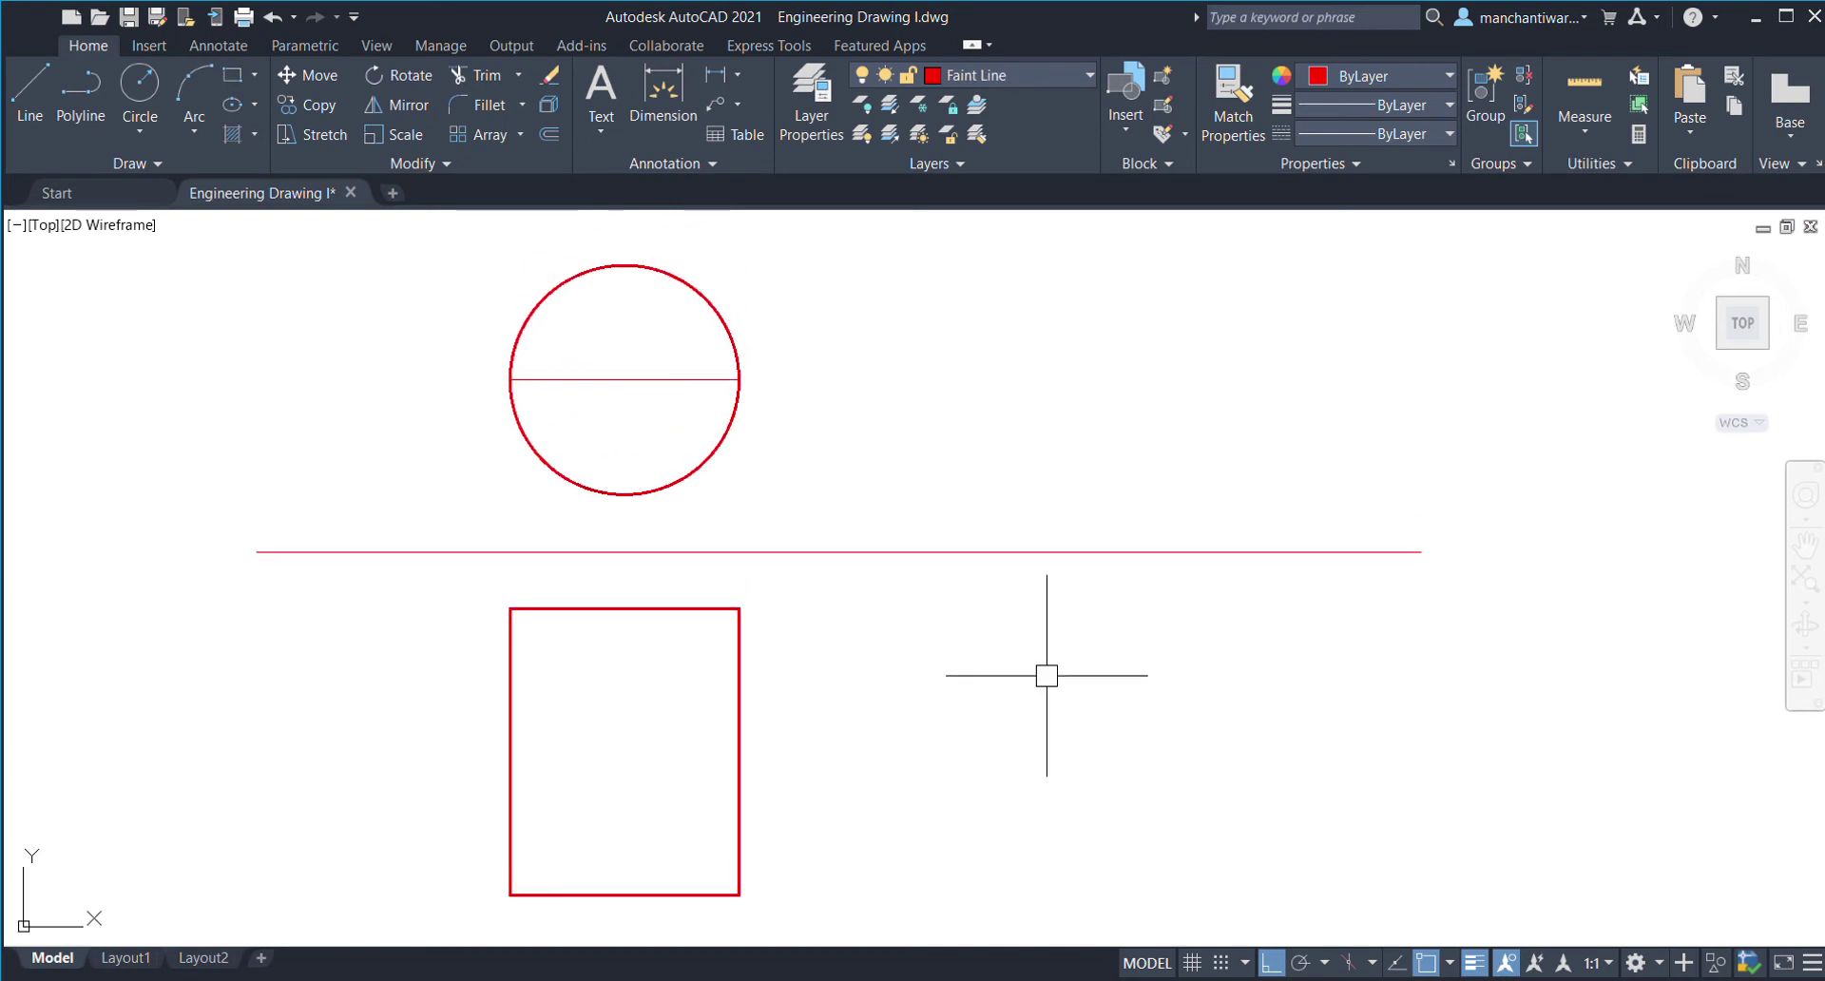
left_click(34, 95)
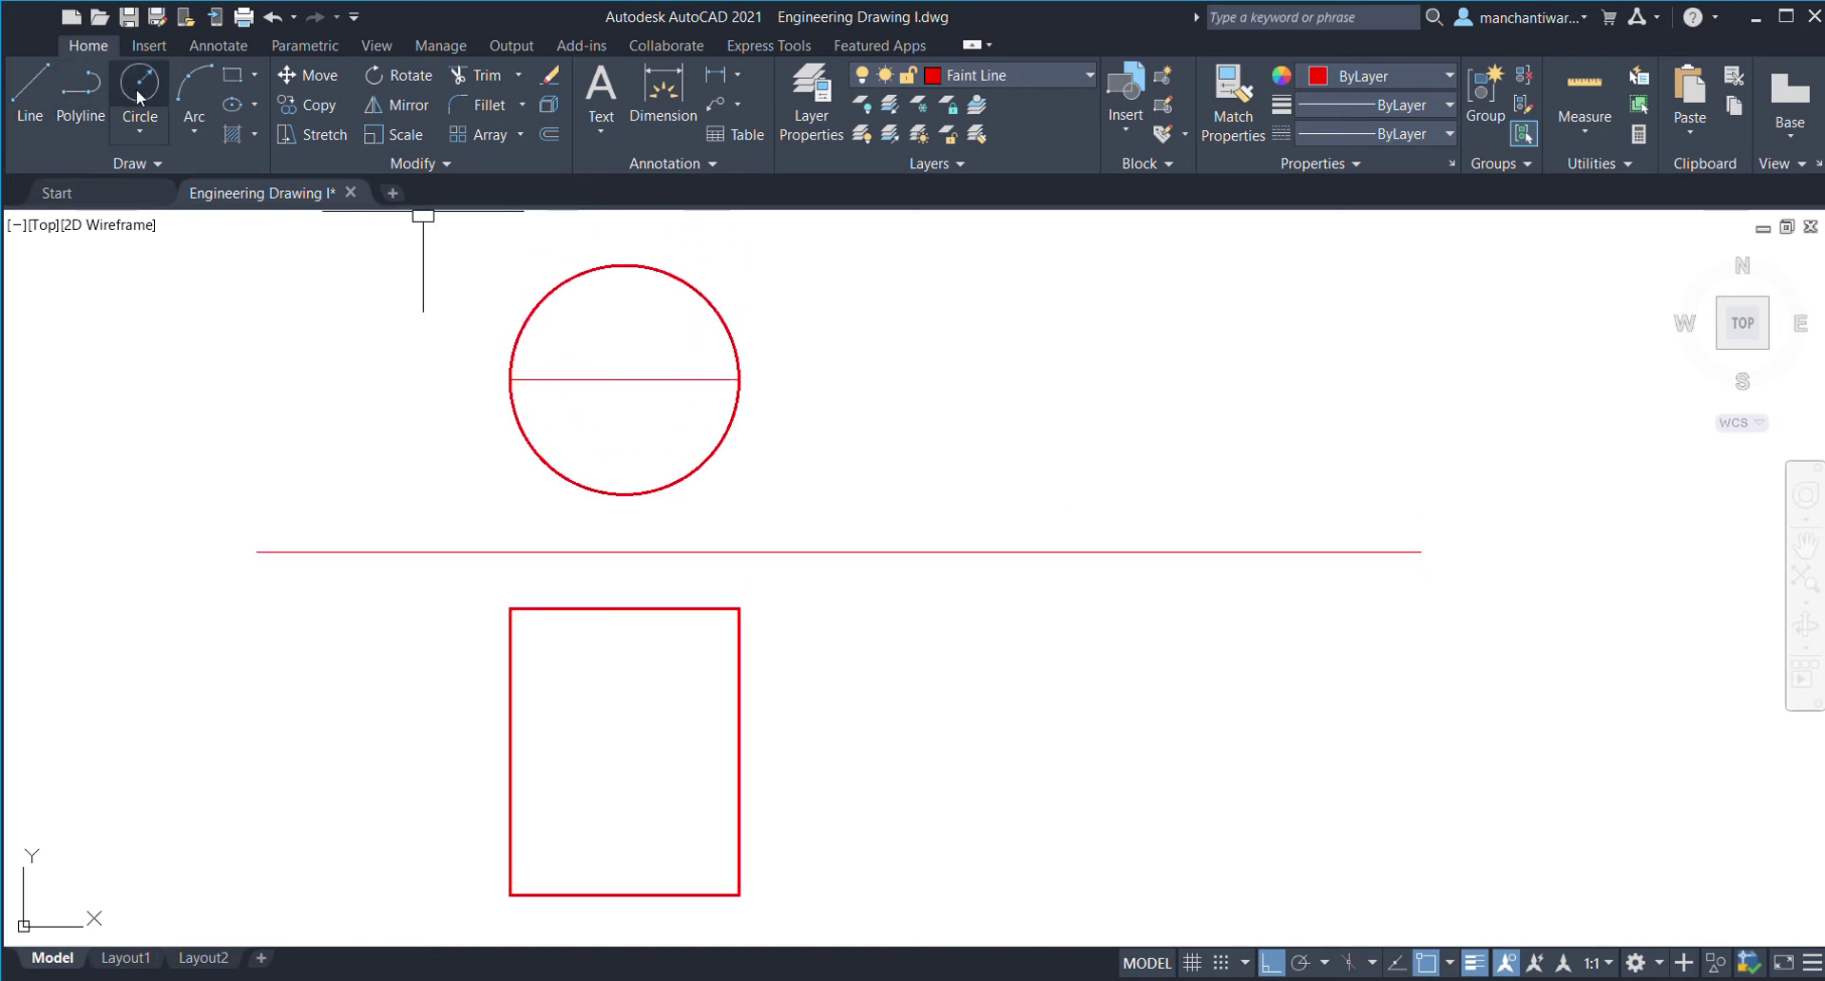
scroll(513, 375, "up", 3)
scroll(543, 411, "up", 3)
left_click(542, 411)
scroll(580, 432, "up", 3)
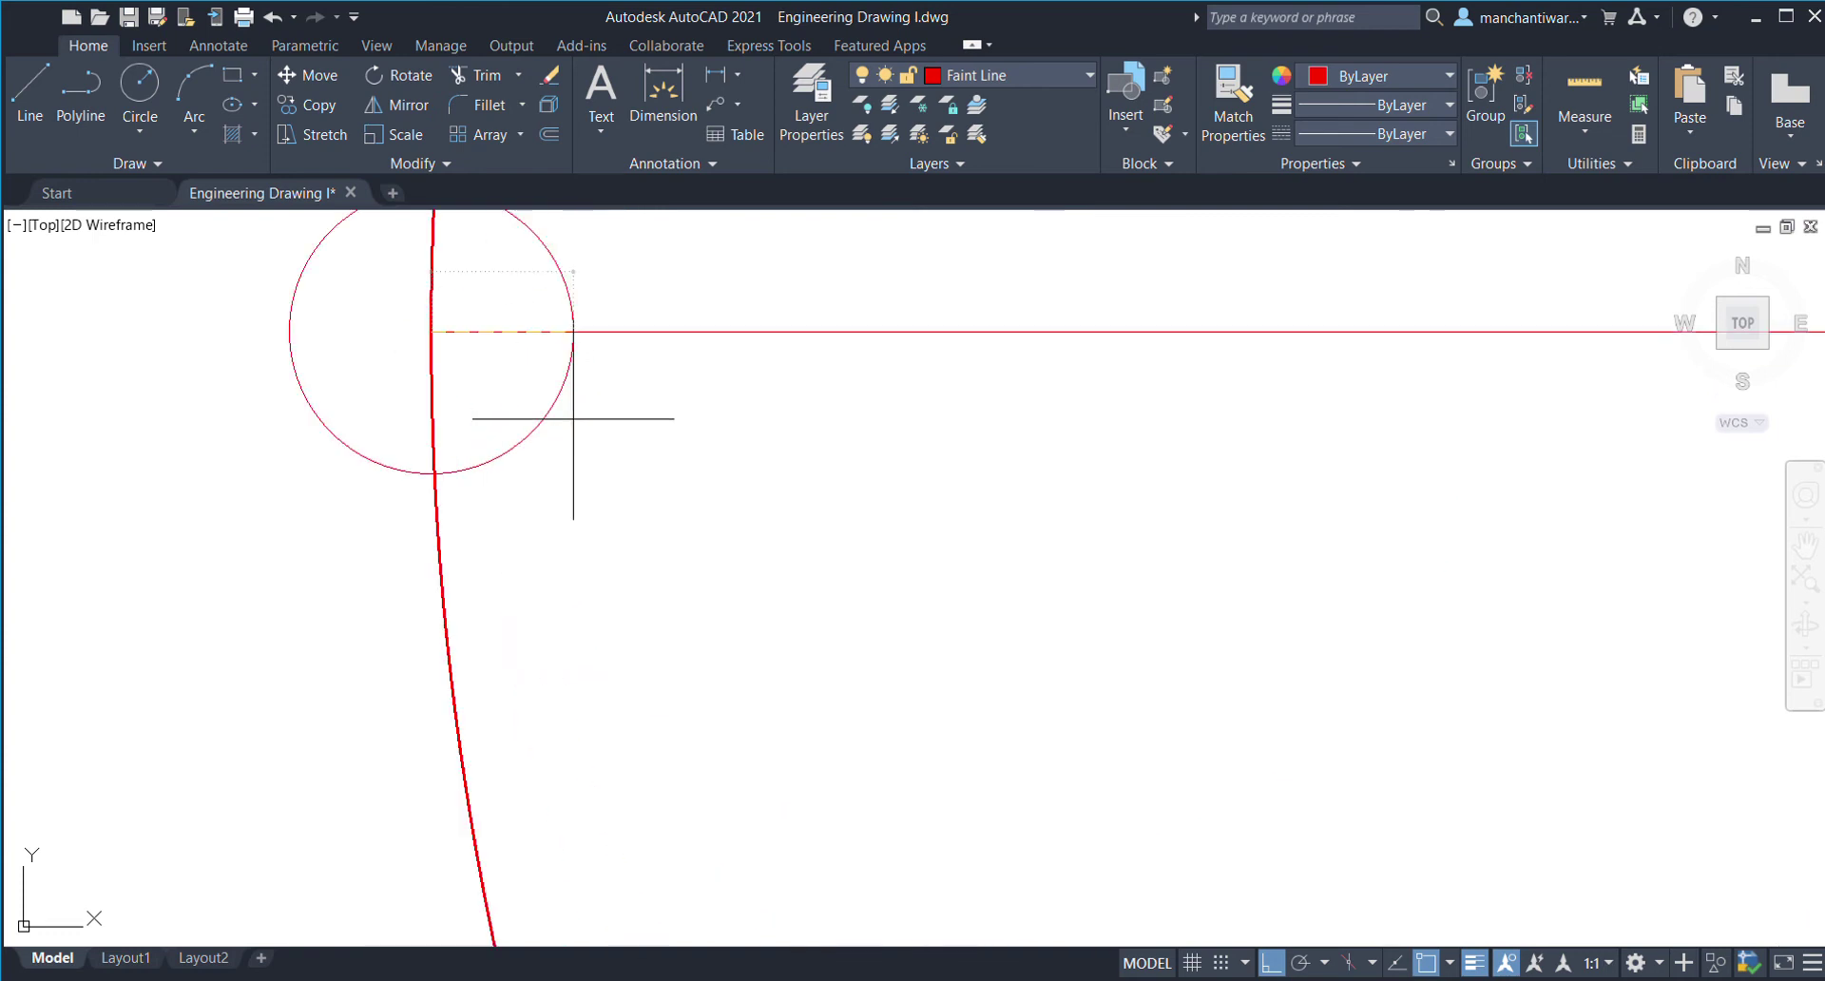
left_click(462, 362)
scroll(471, 380, "down", 2)
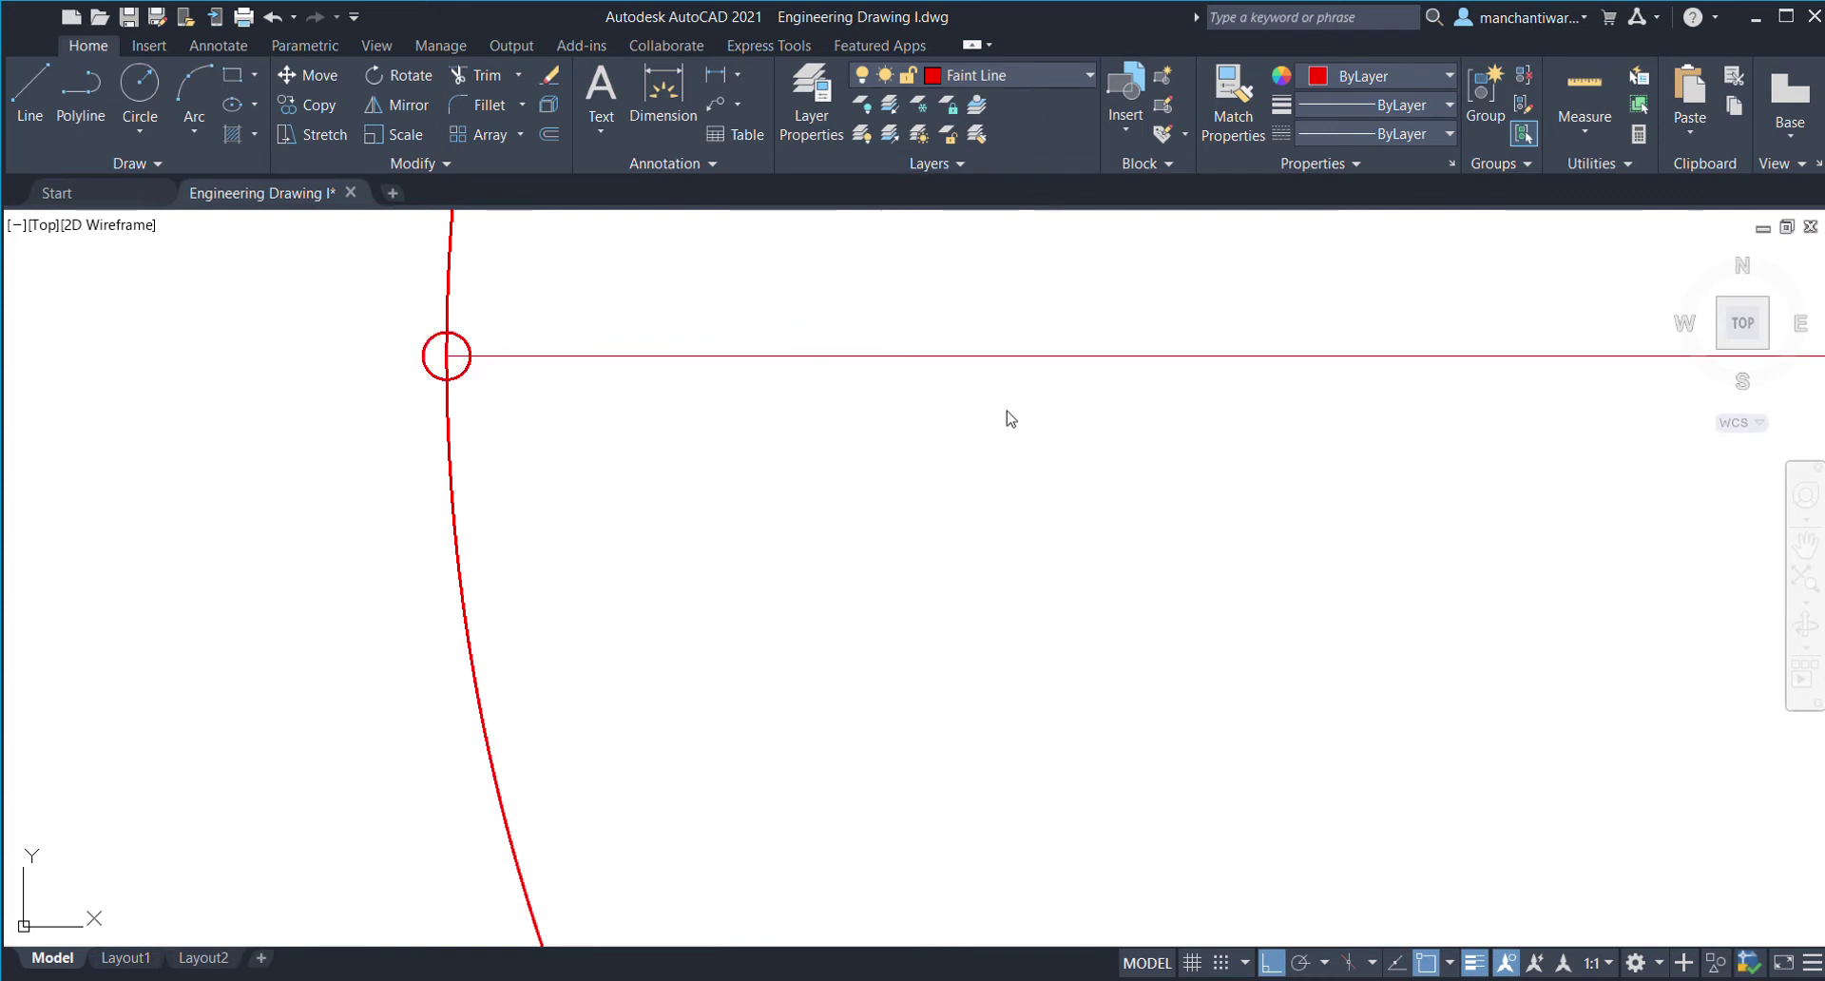
- Try to copy the tiny marker circle from the left quadrant to other points on the large circle
key("ctrl+z")
key("ctrl+z")
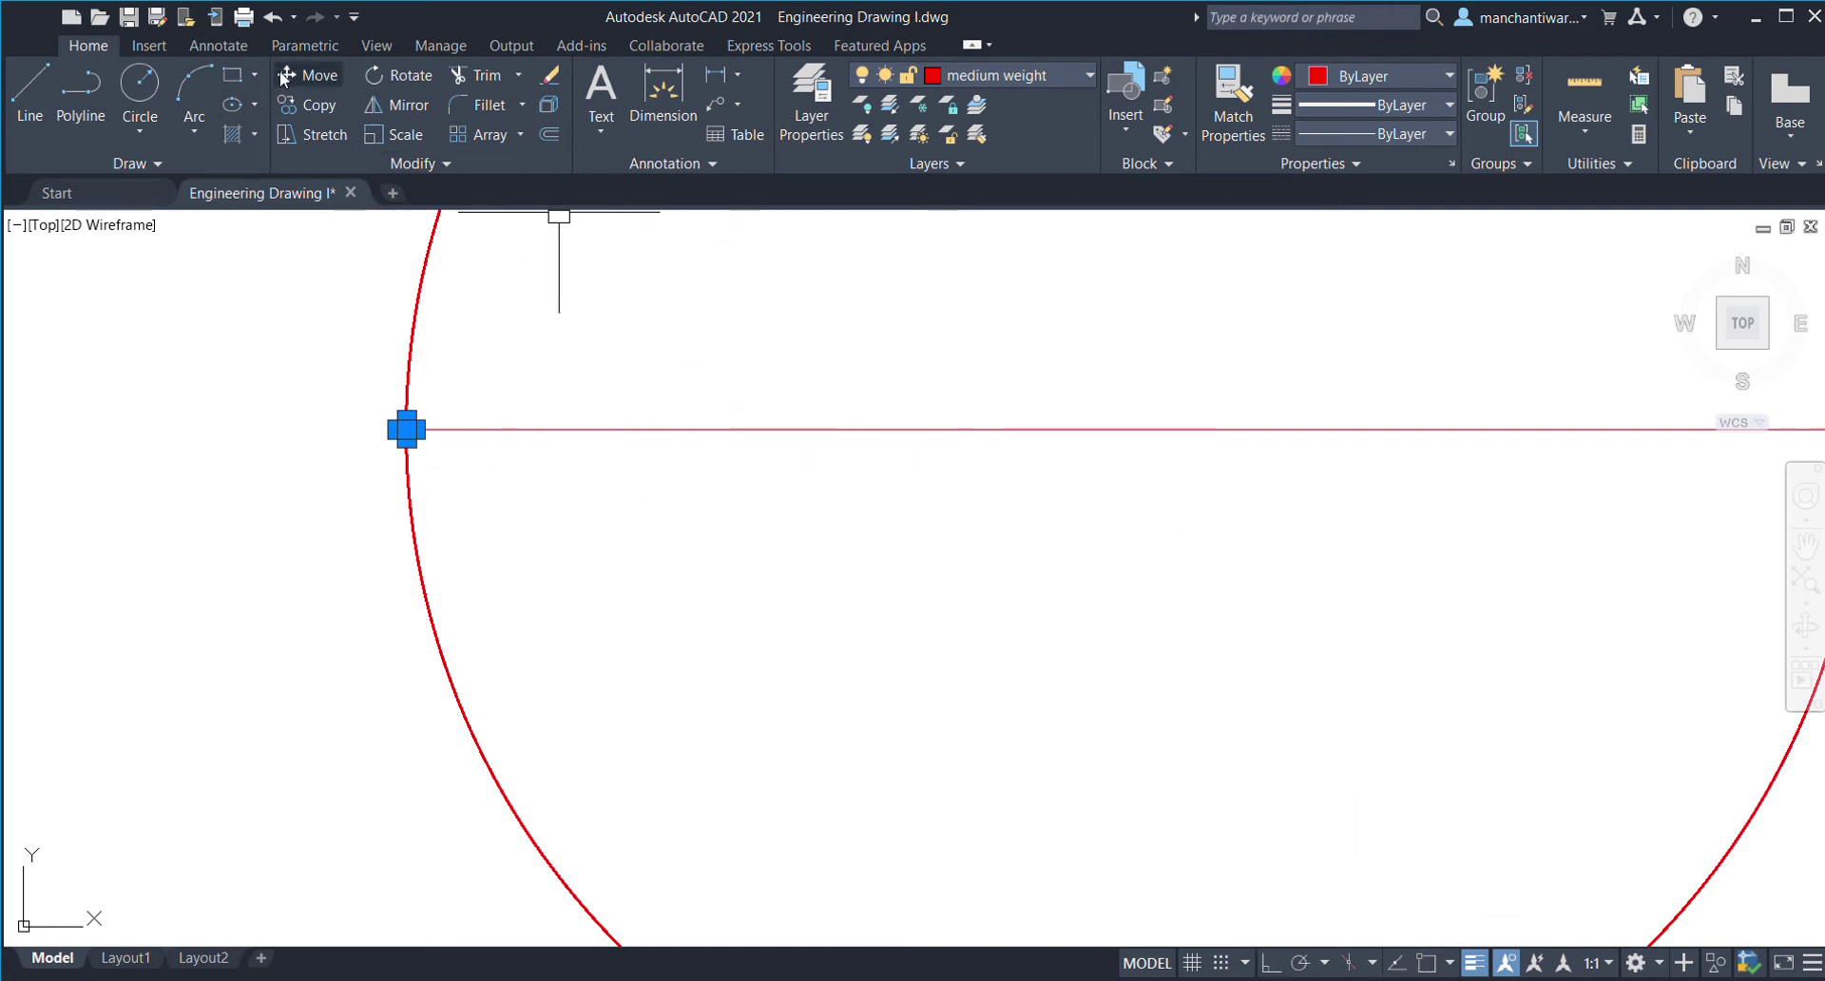
key("Escape")
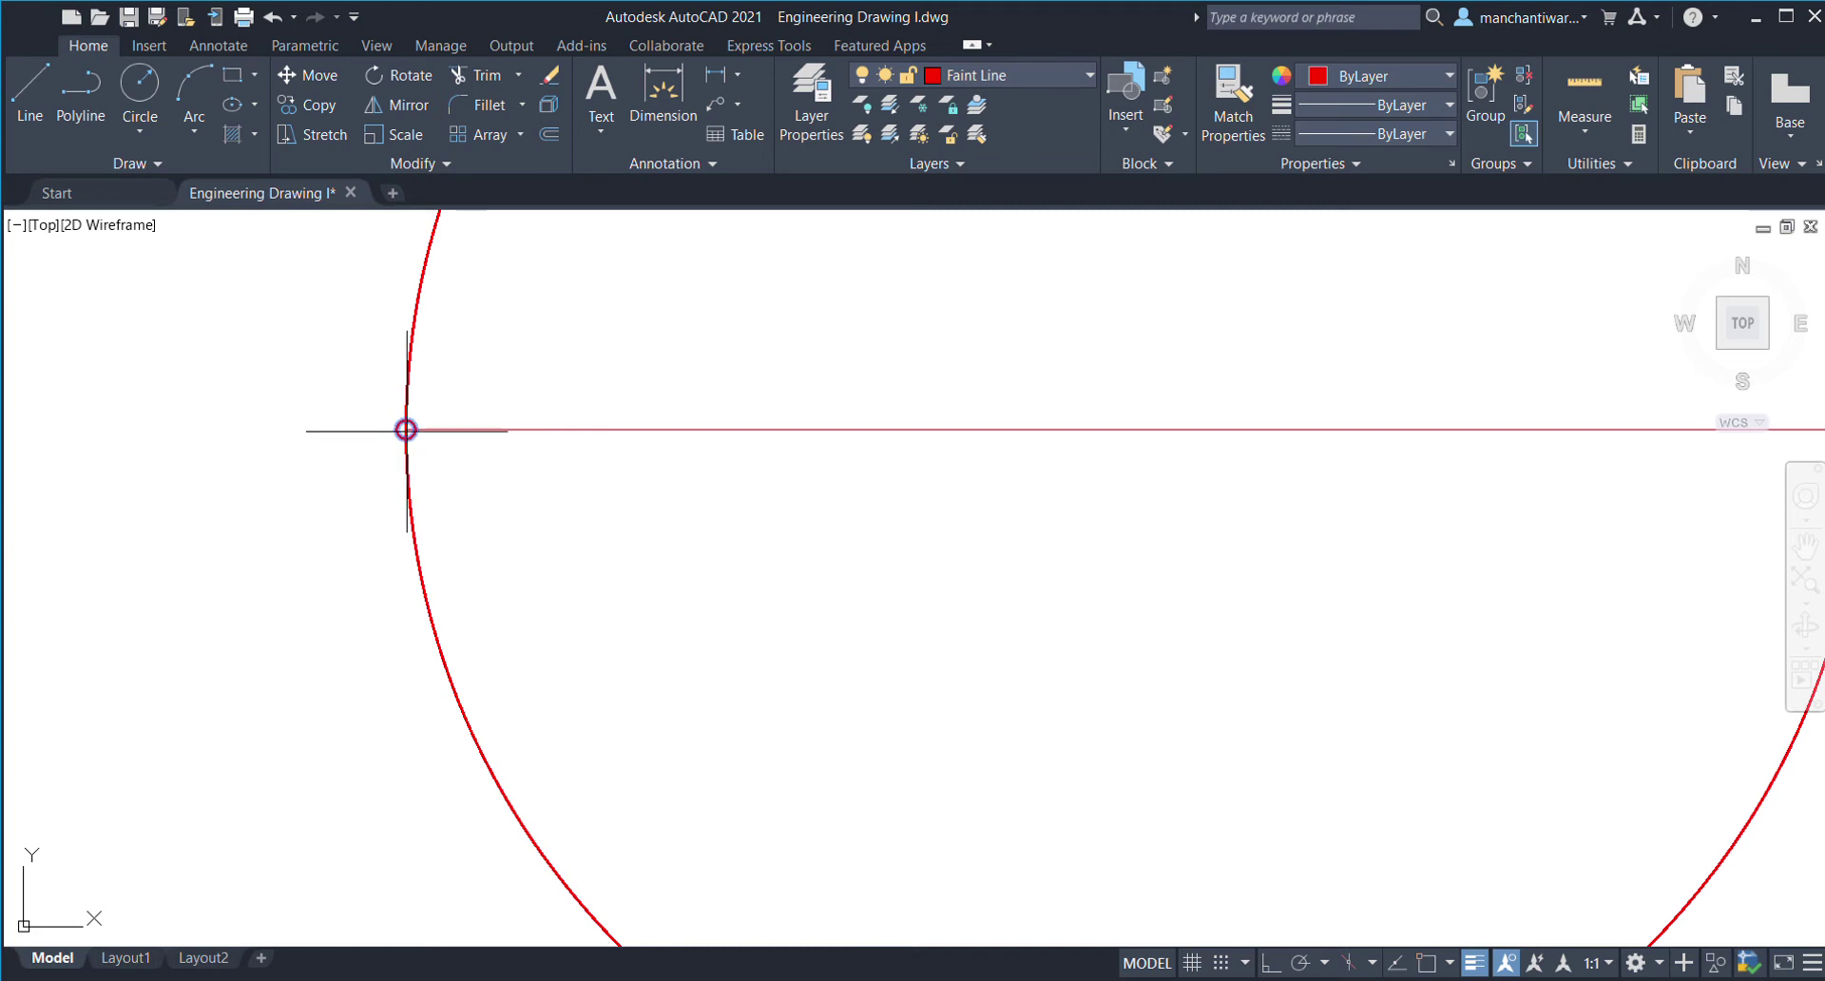
scroll(406, 429, "down", 5)
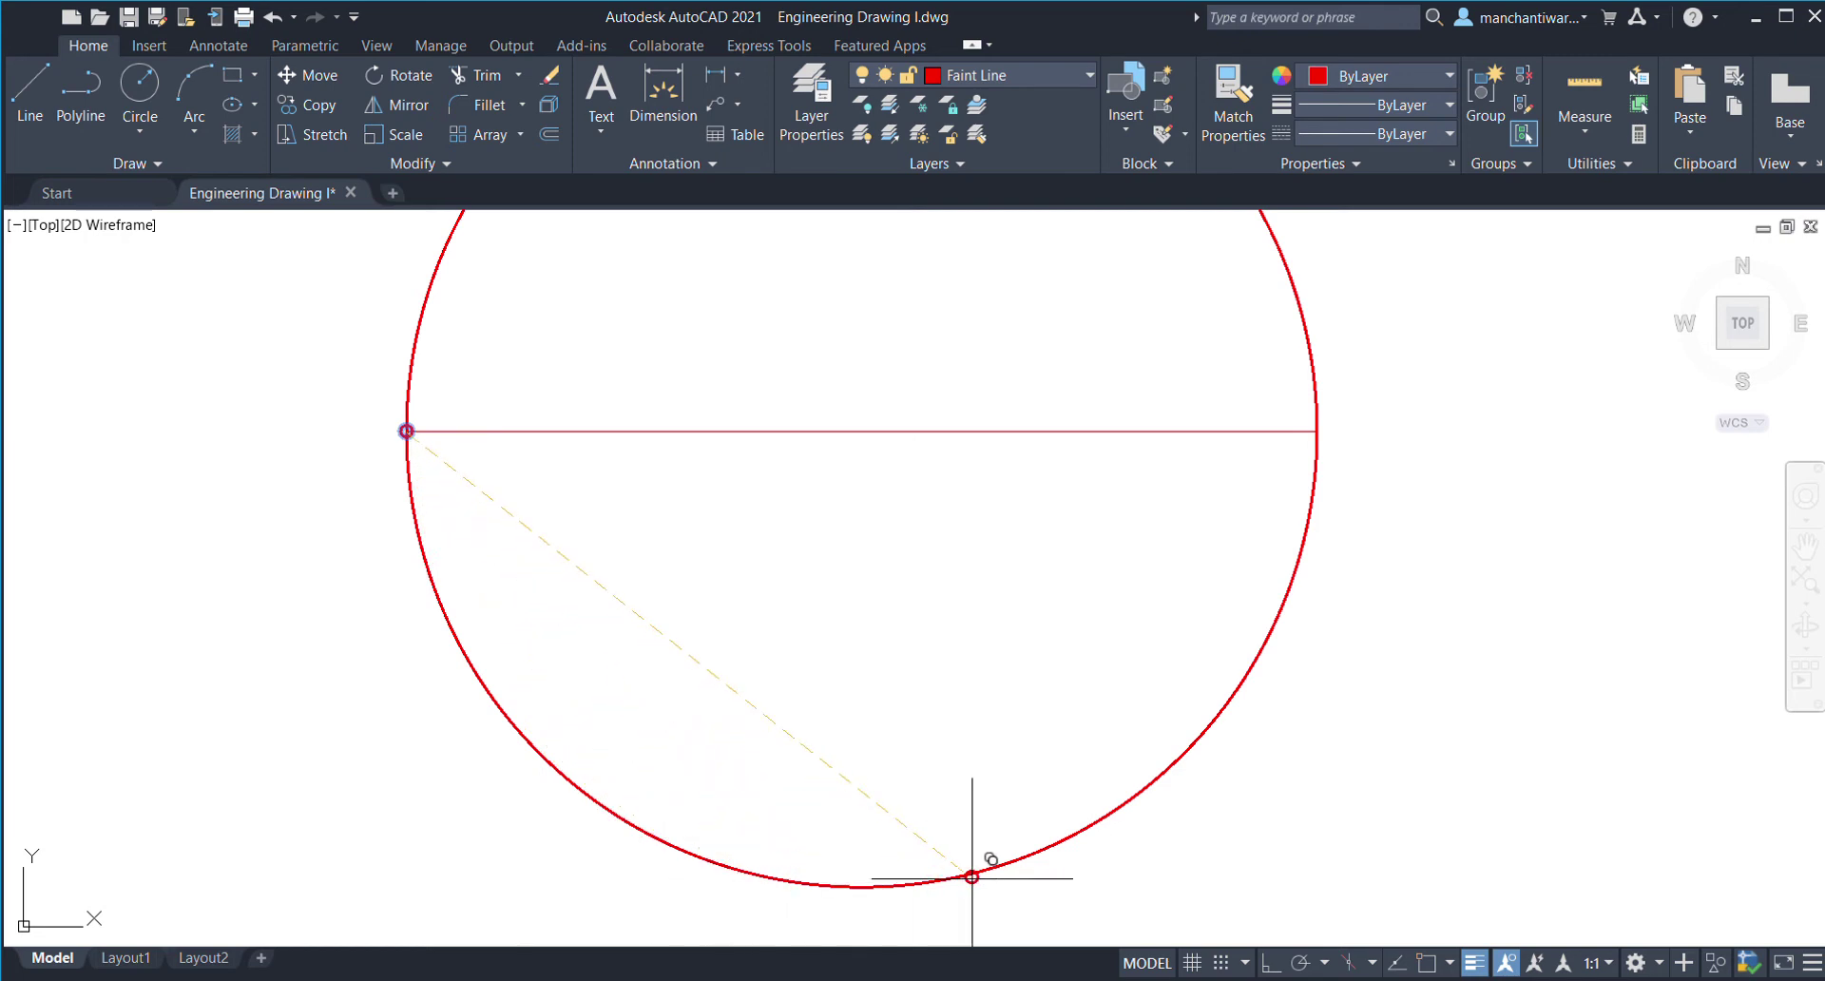
middle_click_drag(1267, 603, 1178, 856)
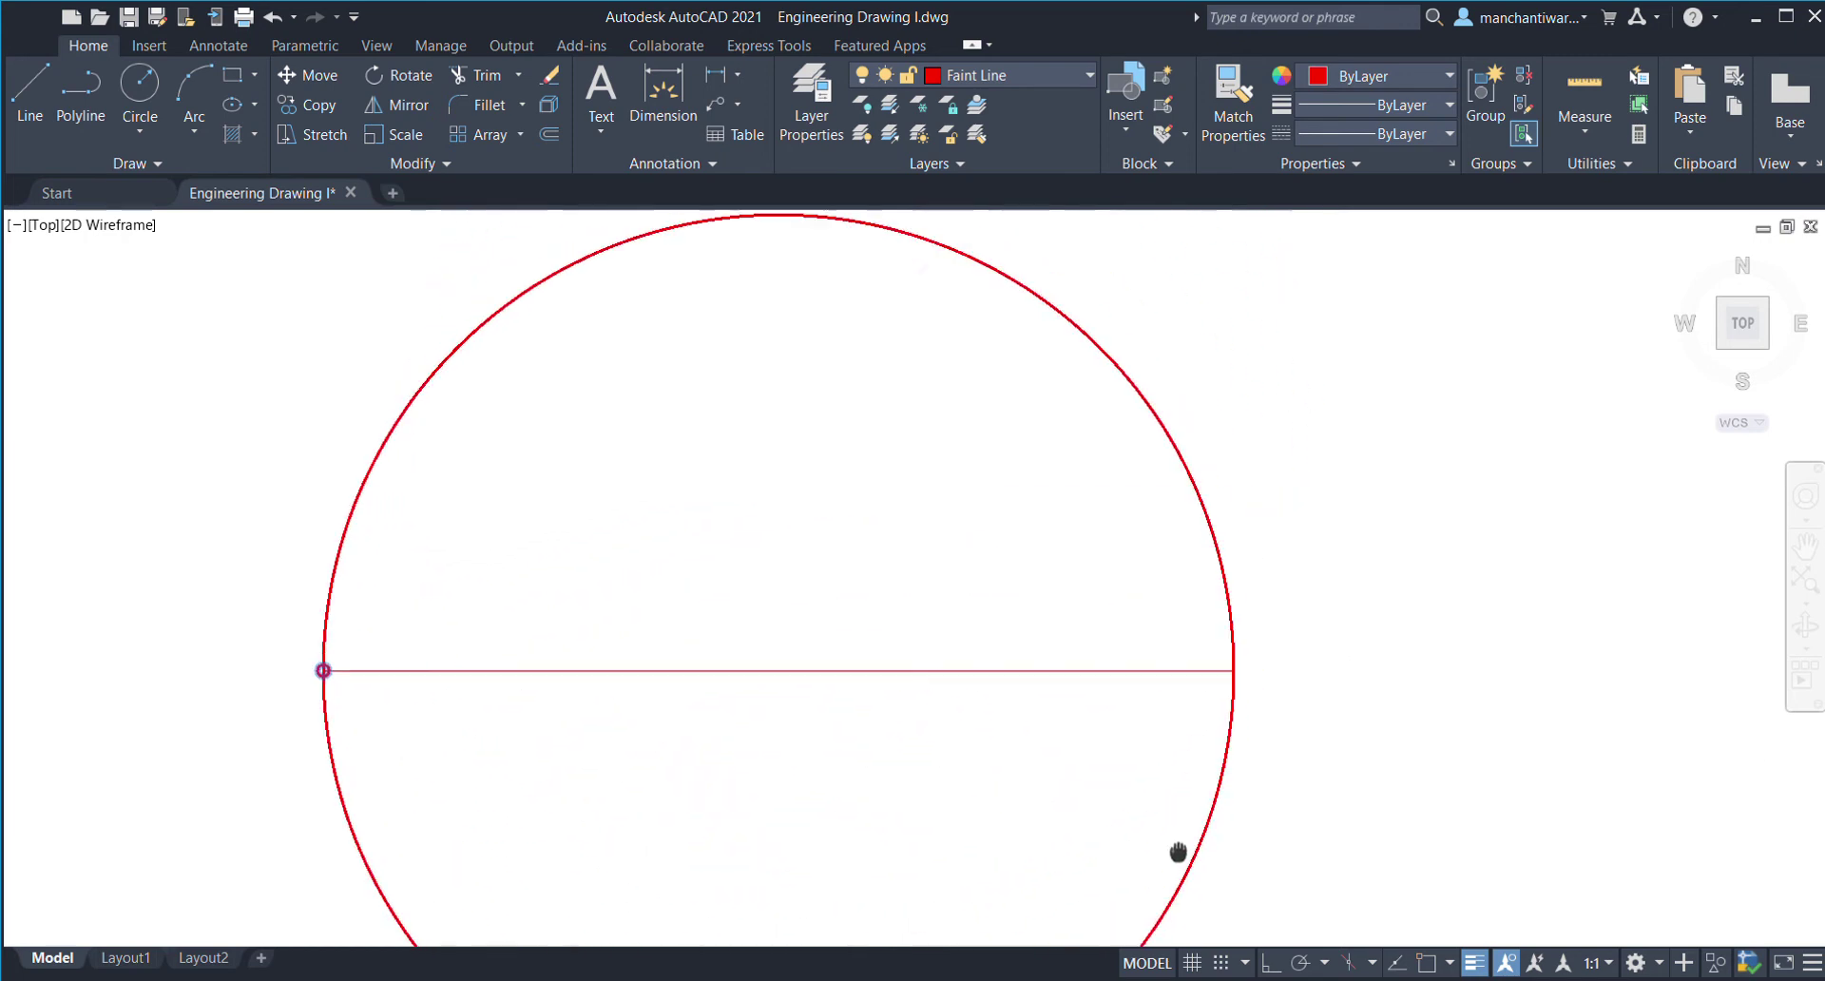
scroll(1221, 682, "up", 2)
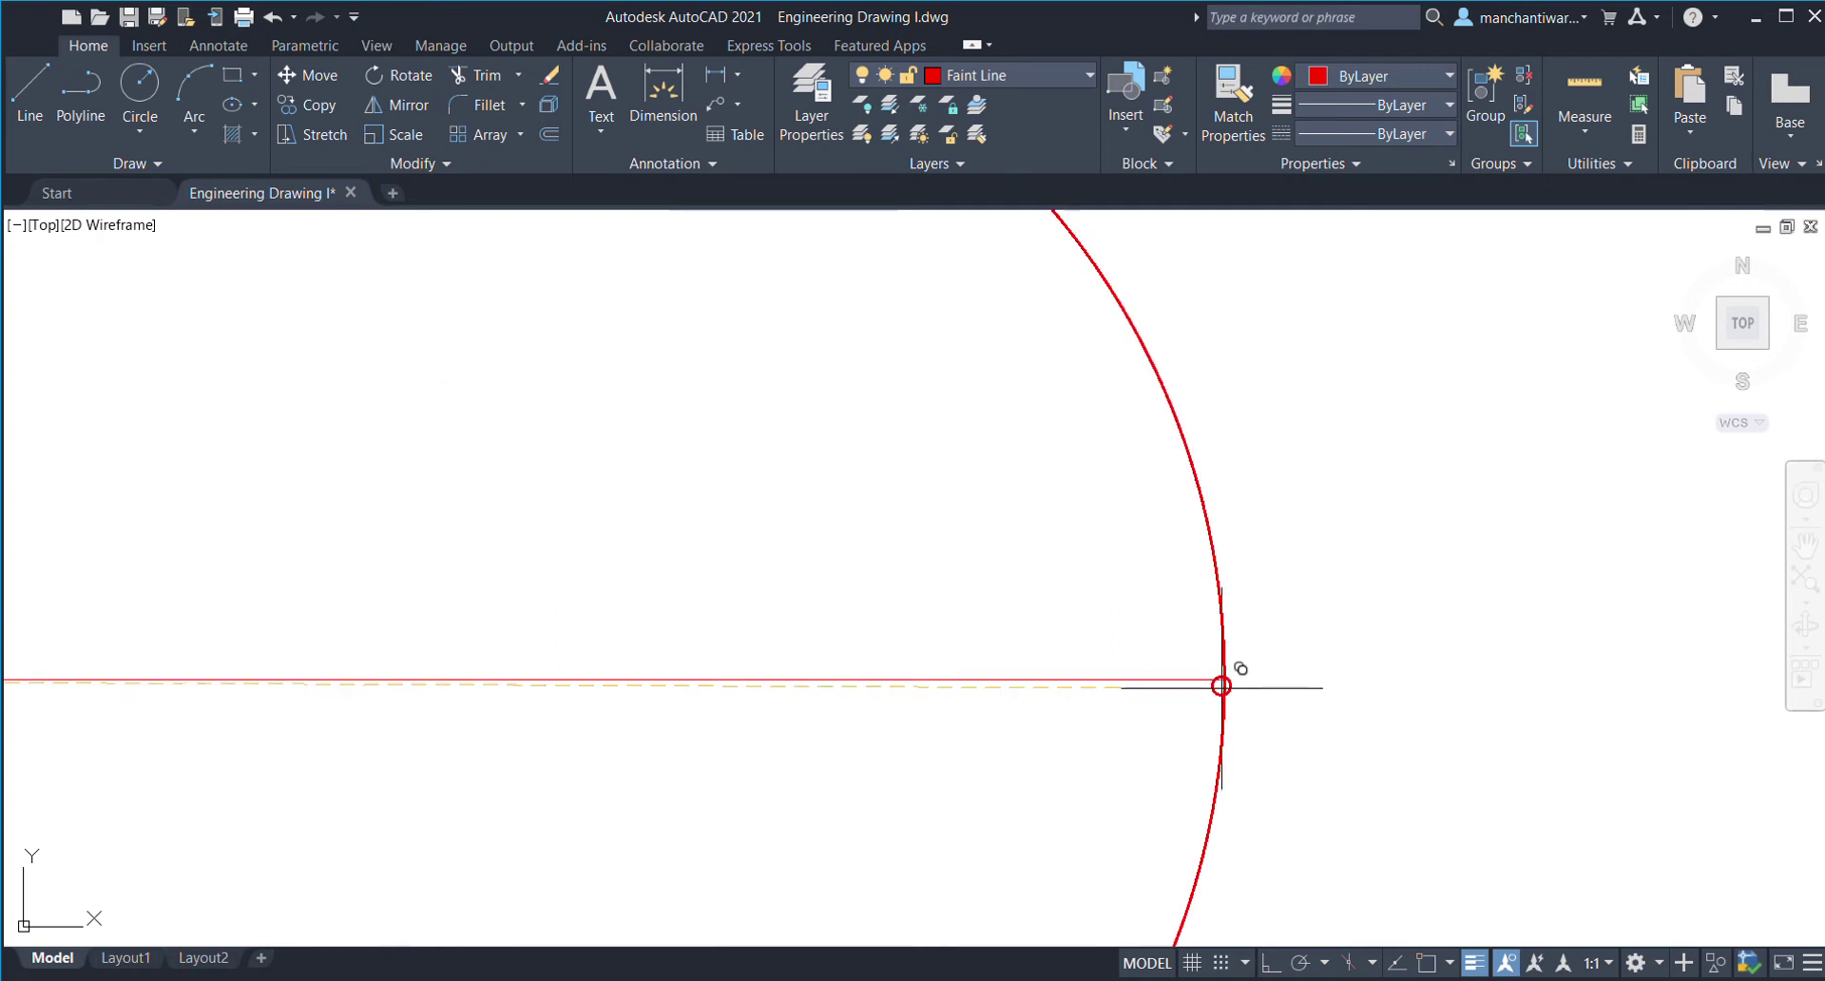
scroll(1223, 680, "down", 2)
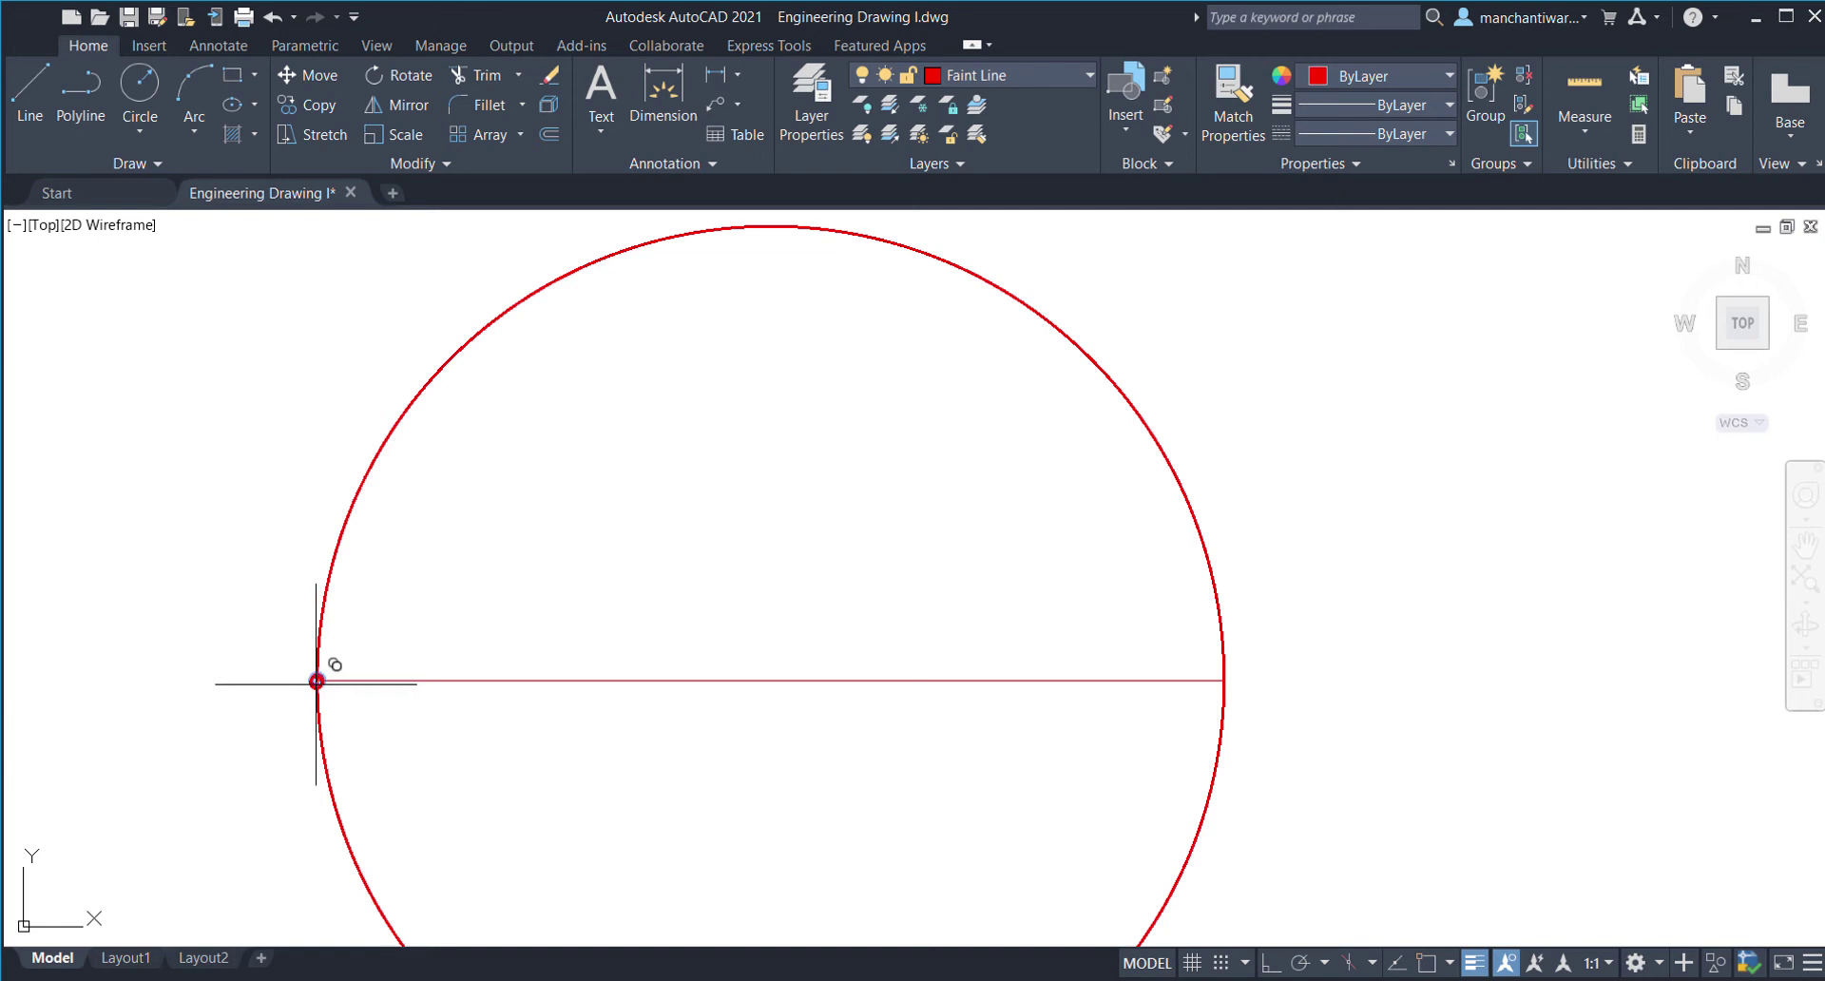
- Draw the circle's vertical diameter as a line between its top and bottom quadrants
scroll(449, 713, "down", 4)
middle_click_drag(542, 697, 643, 617)
scroll(606, 518, "up", 2)
scroll(424, 412, "up", 2)
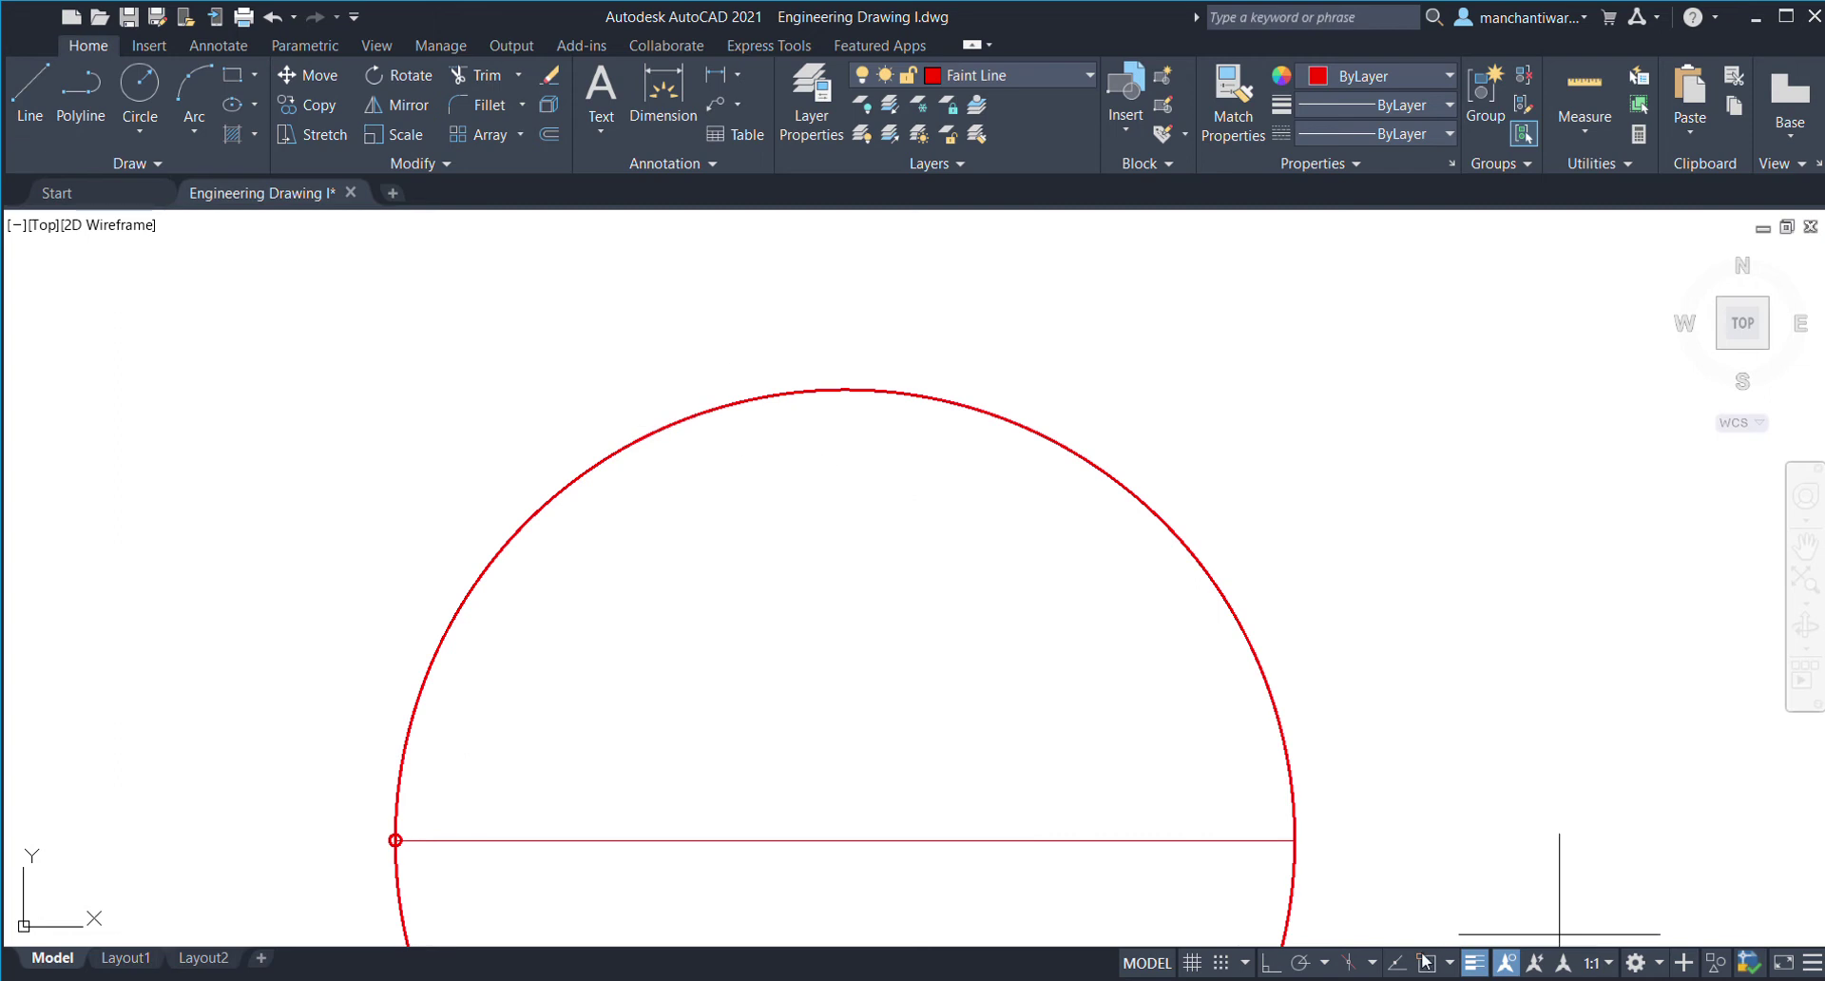
scroll(835, 456, "down", 4)
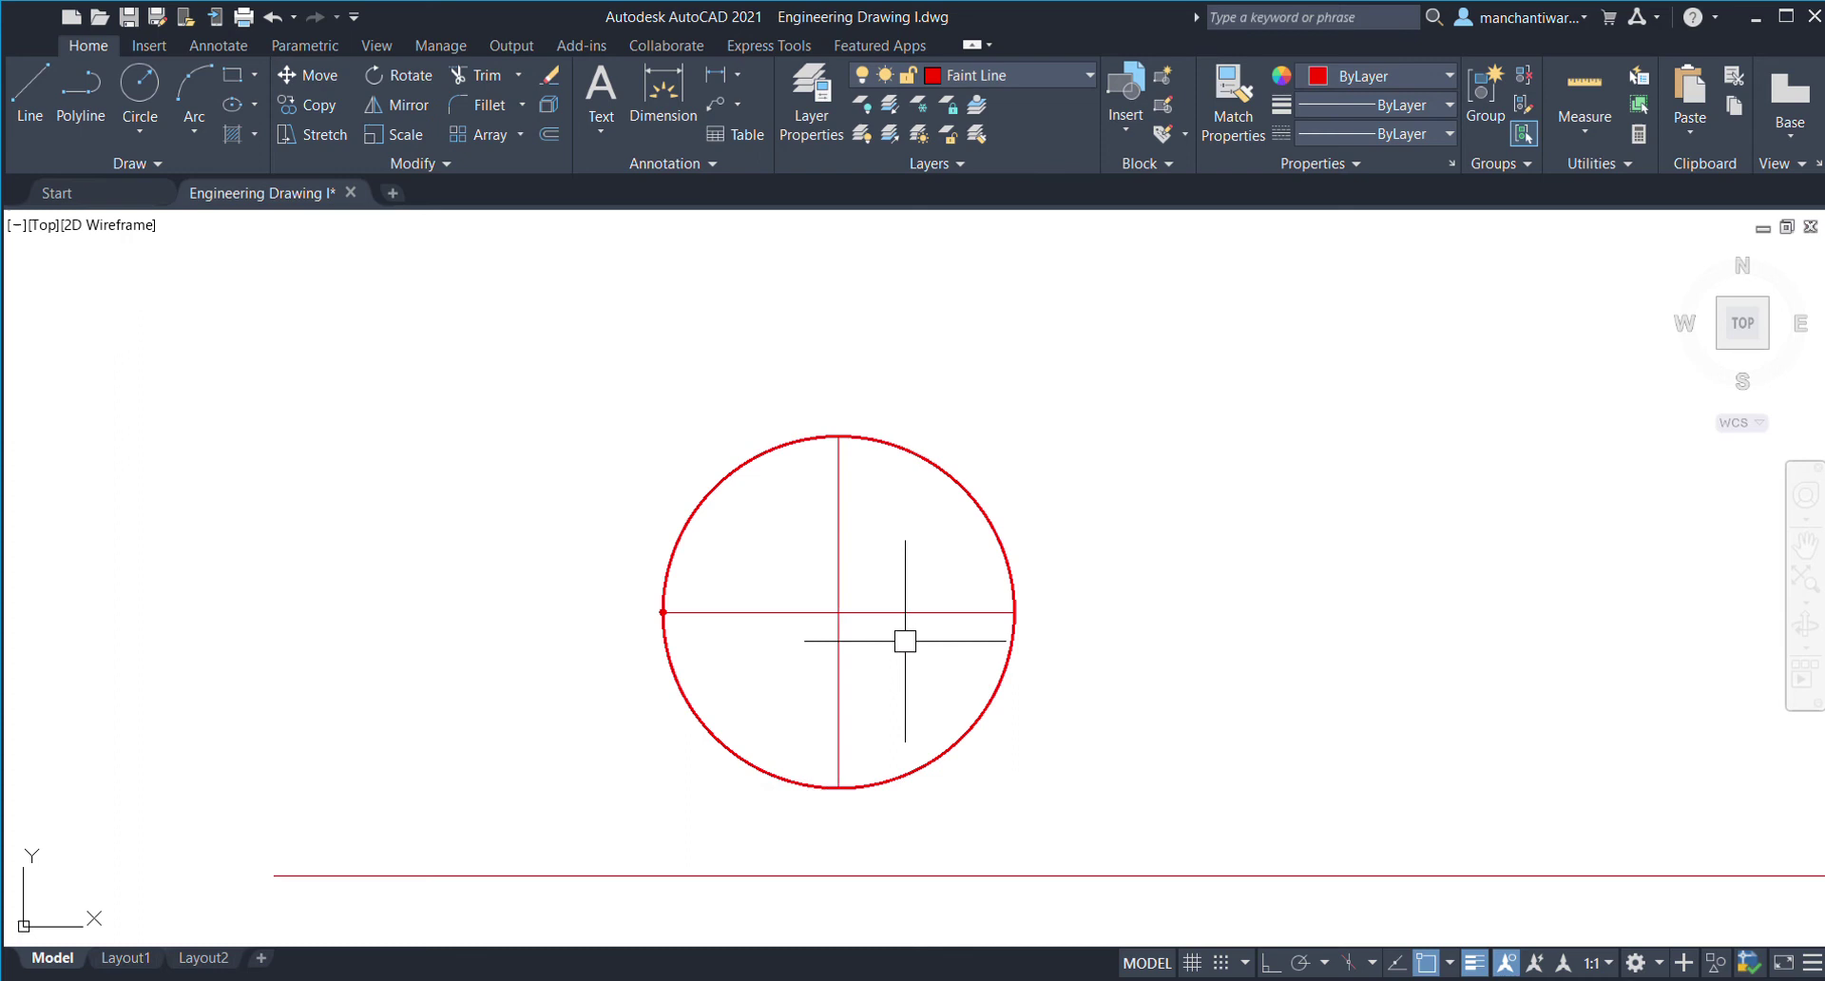
scroll(905, 640, "up", 3)
scroll(722, 522, "down", 4)
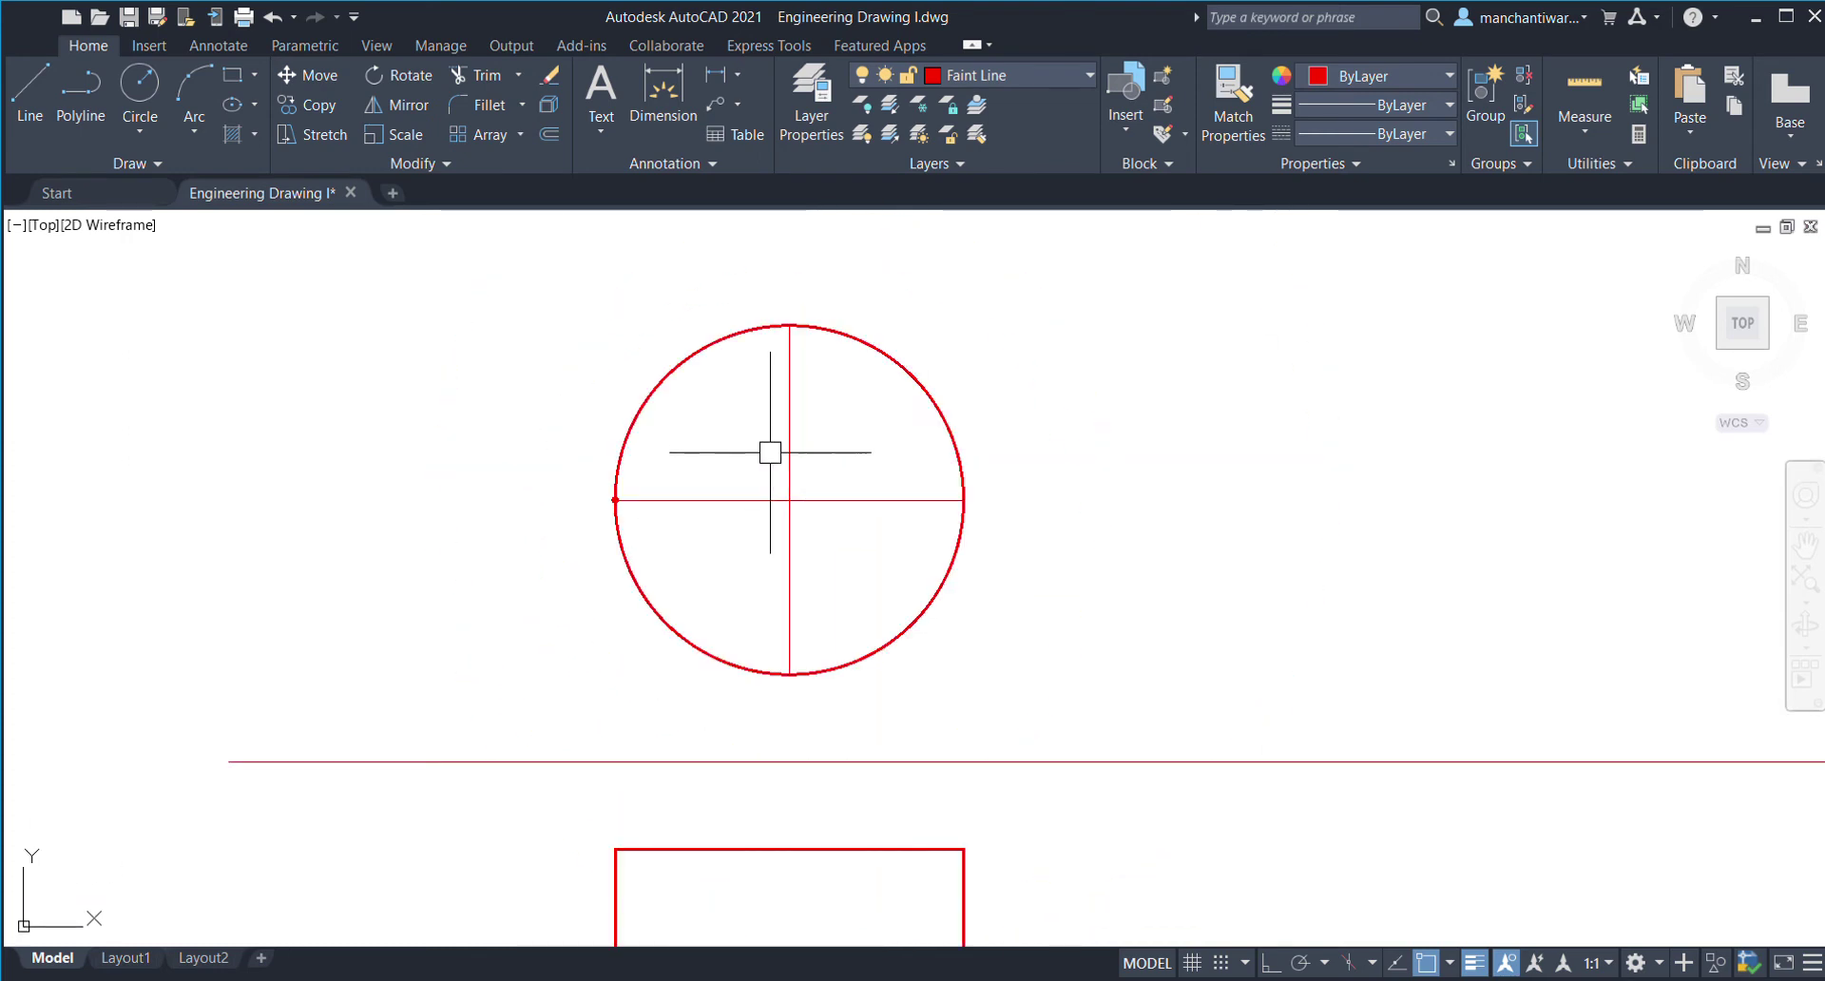
- Copy the tiny marker circle from the large circle's left quadrant to the rectangle's lower-left corner
middle_click_drag(770, 453, 846, 158)
middle_click_drag(815, 494, 823, 692)
scroll(693, 367, "up", 8)
left_click(711, 486)
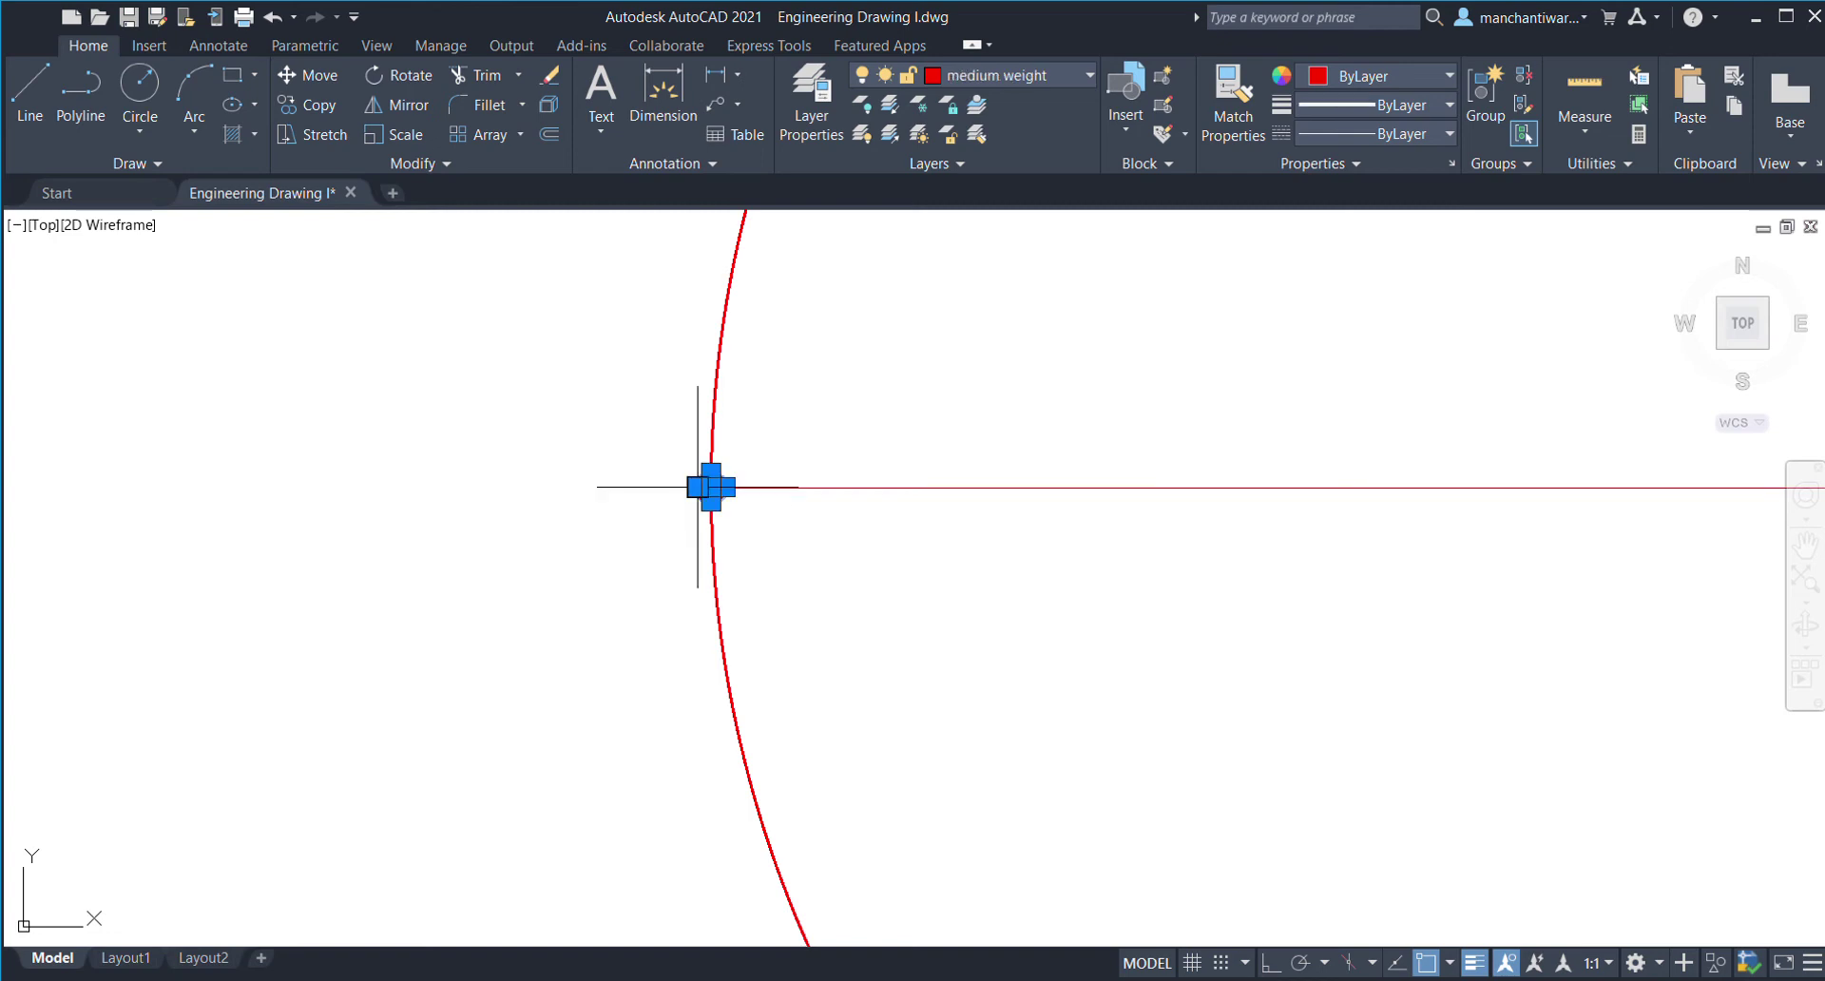
left_click(324, 104)
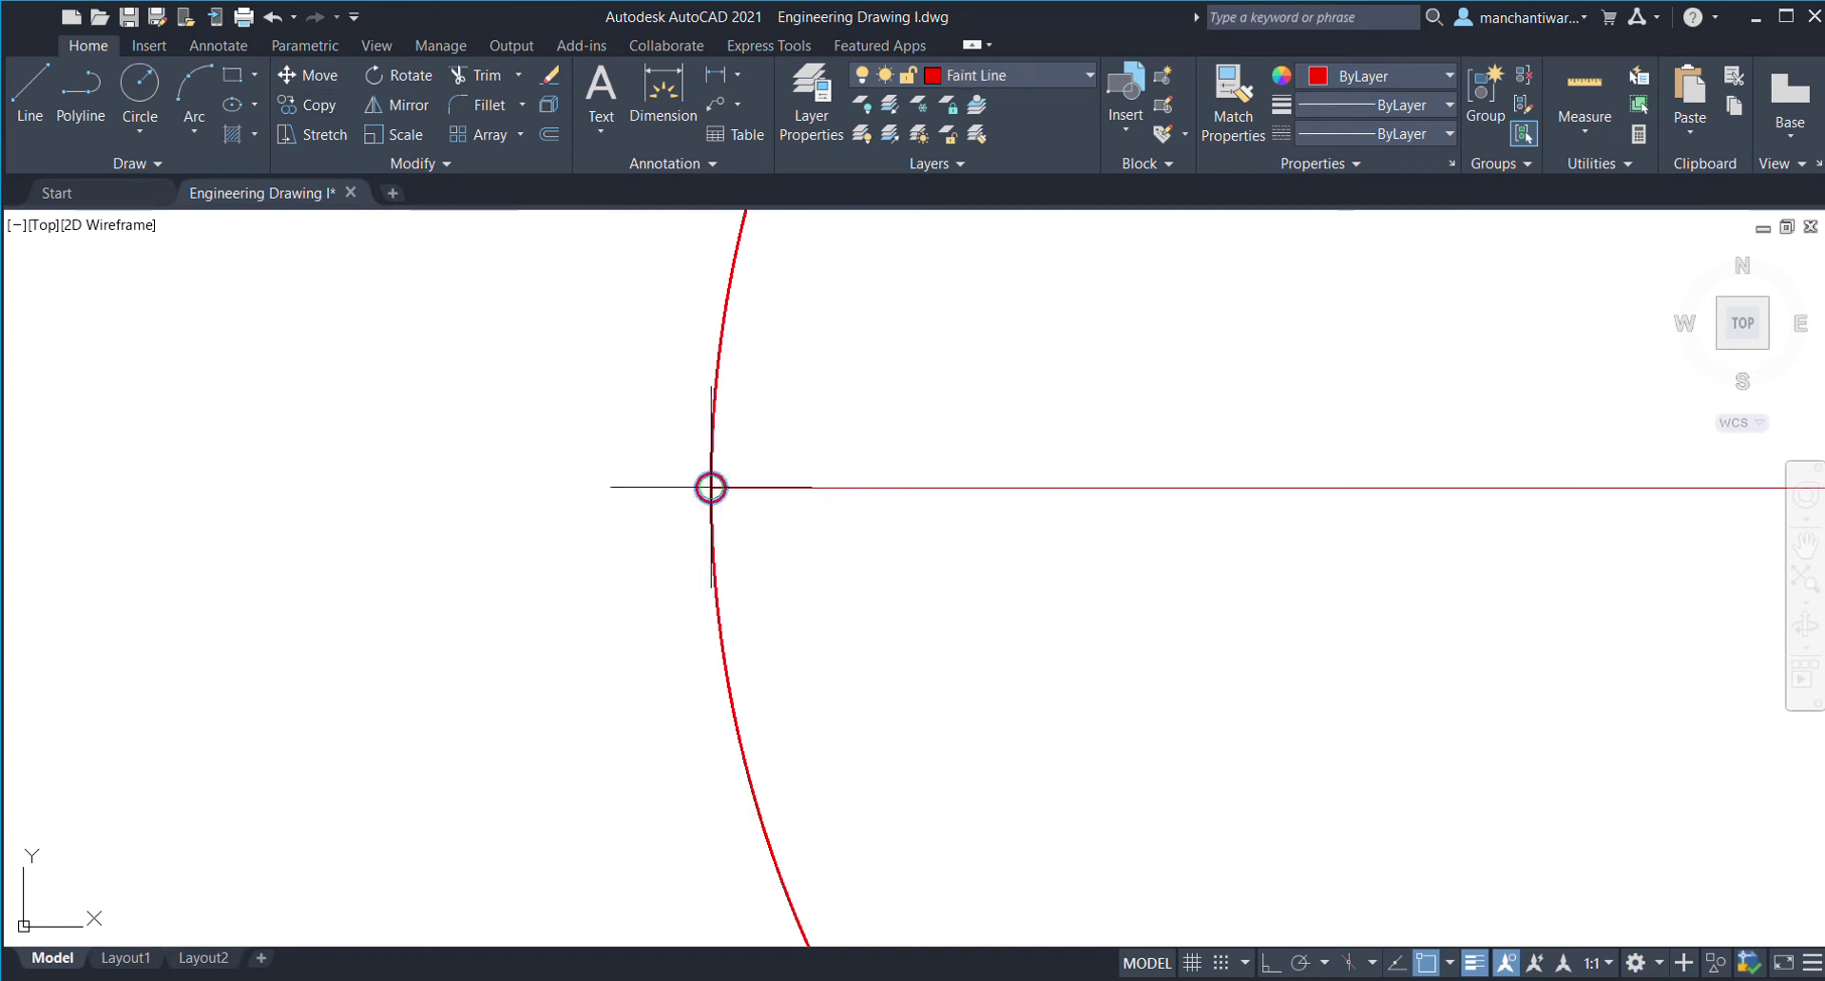
scroll(711, 487, "down", 8)
middle_click_drag(760, 601, 823, 264)
scroll(836, 238, "down", 4)
middle_click_drag(860, 521, 860, 391)
scroll(847, 510, "up", 8)
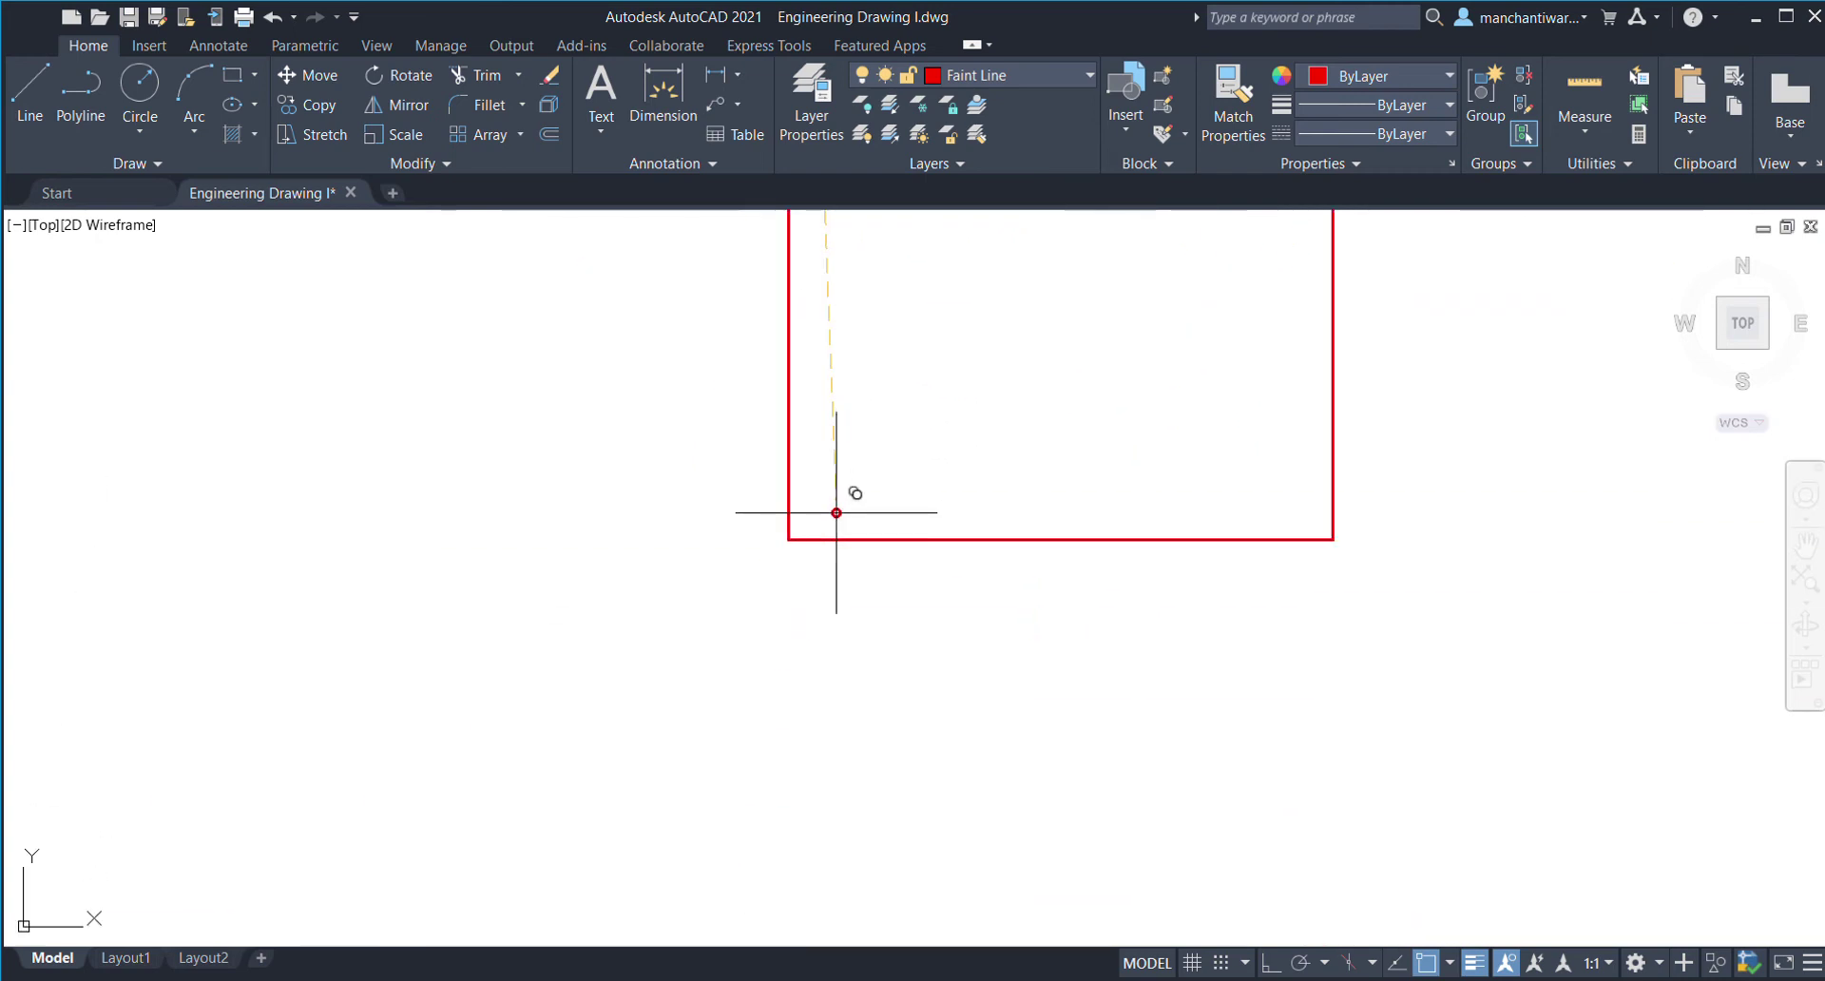
left_click(709, 579)
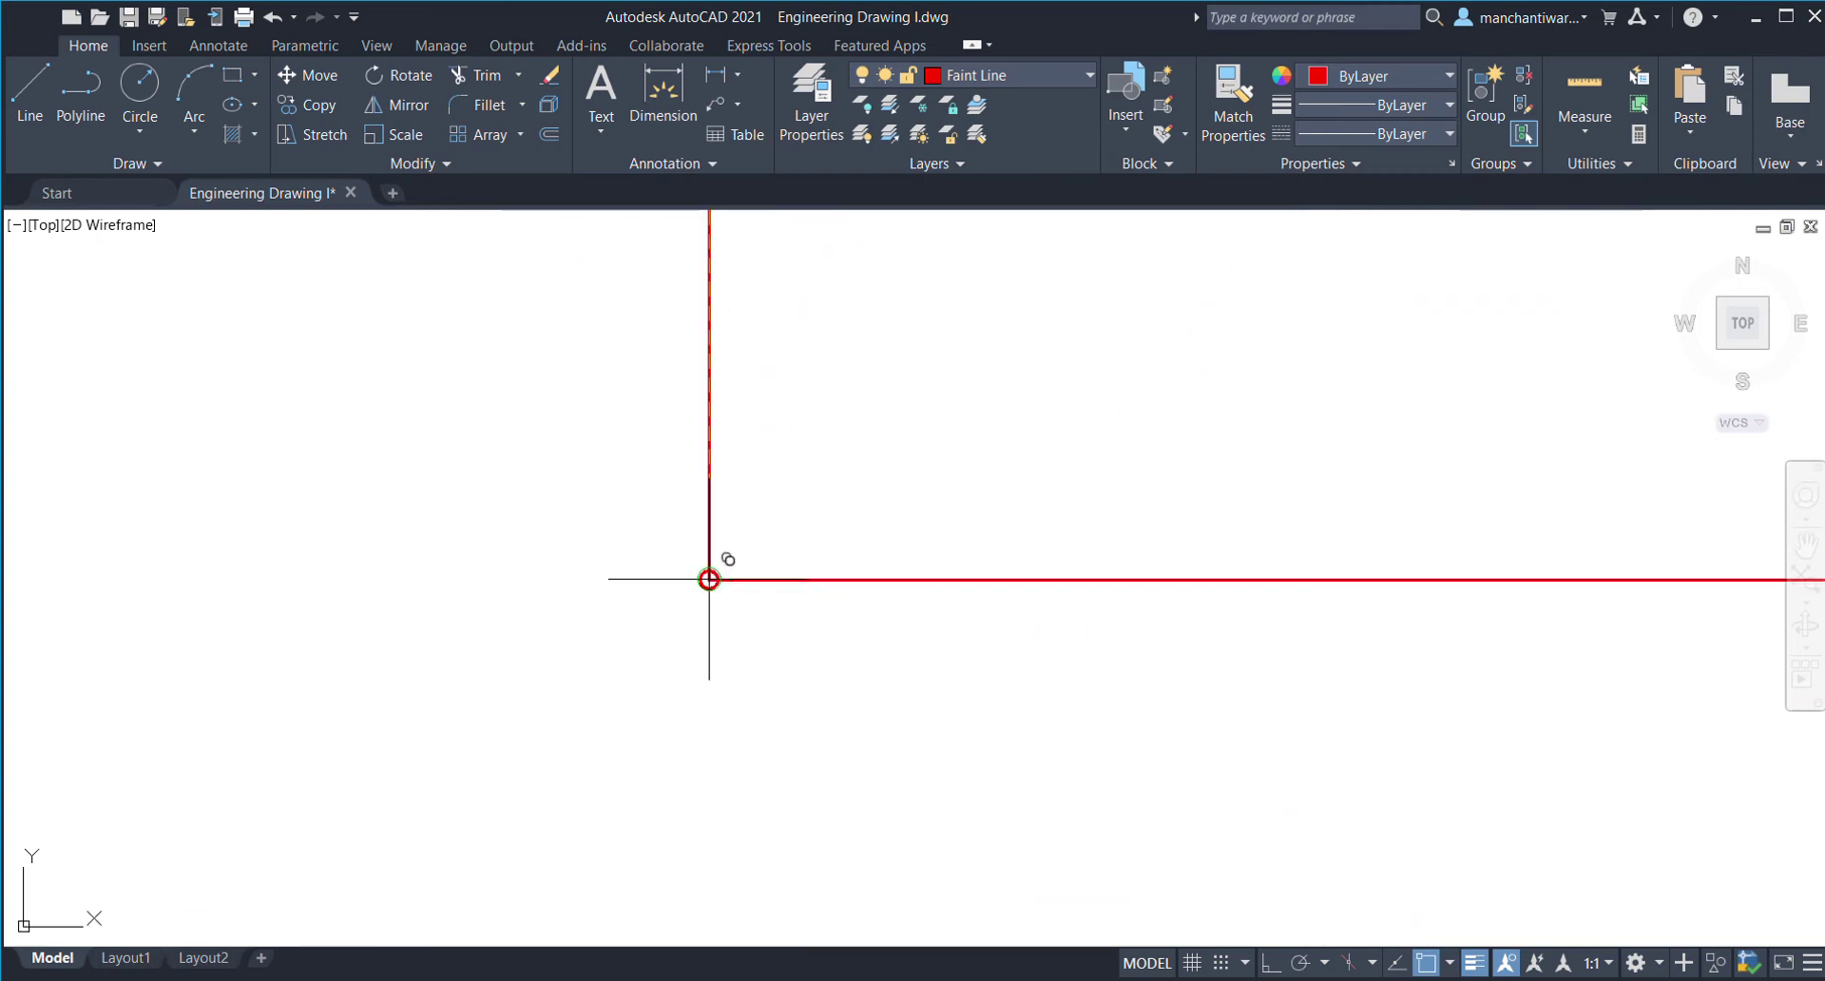
- Copy the tiny marker circle to the rectangle's upper-left corner
scroll(803, 536, "down", 1)
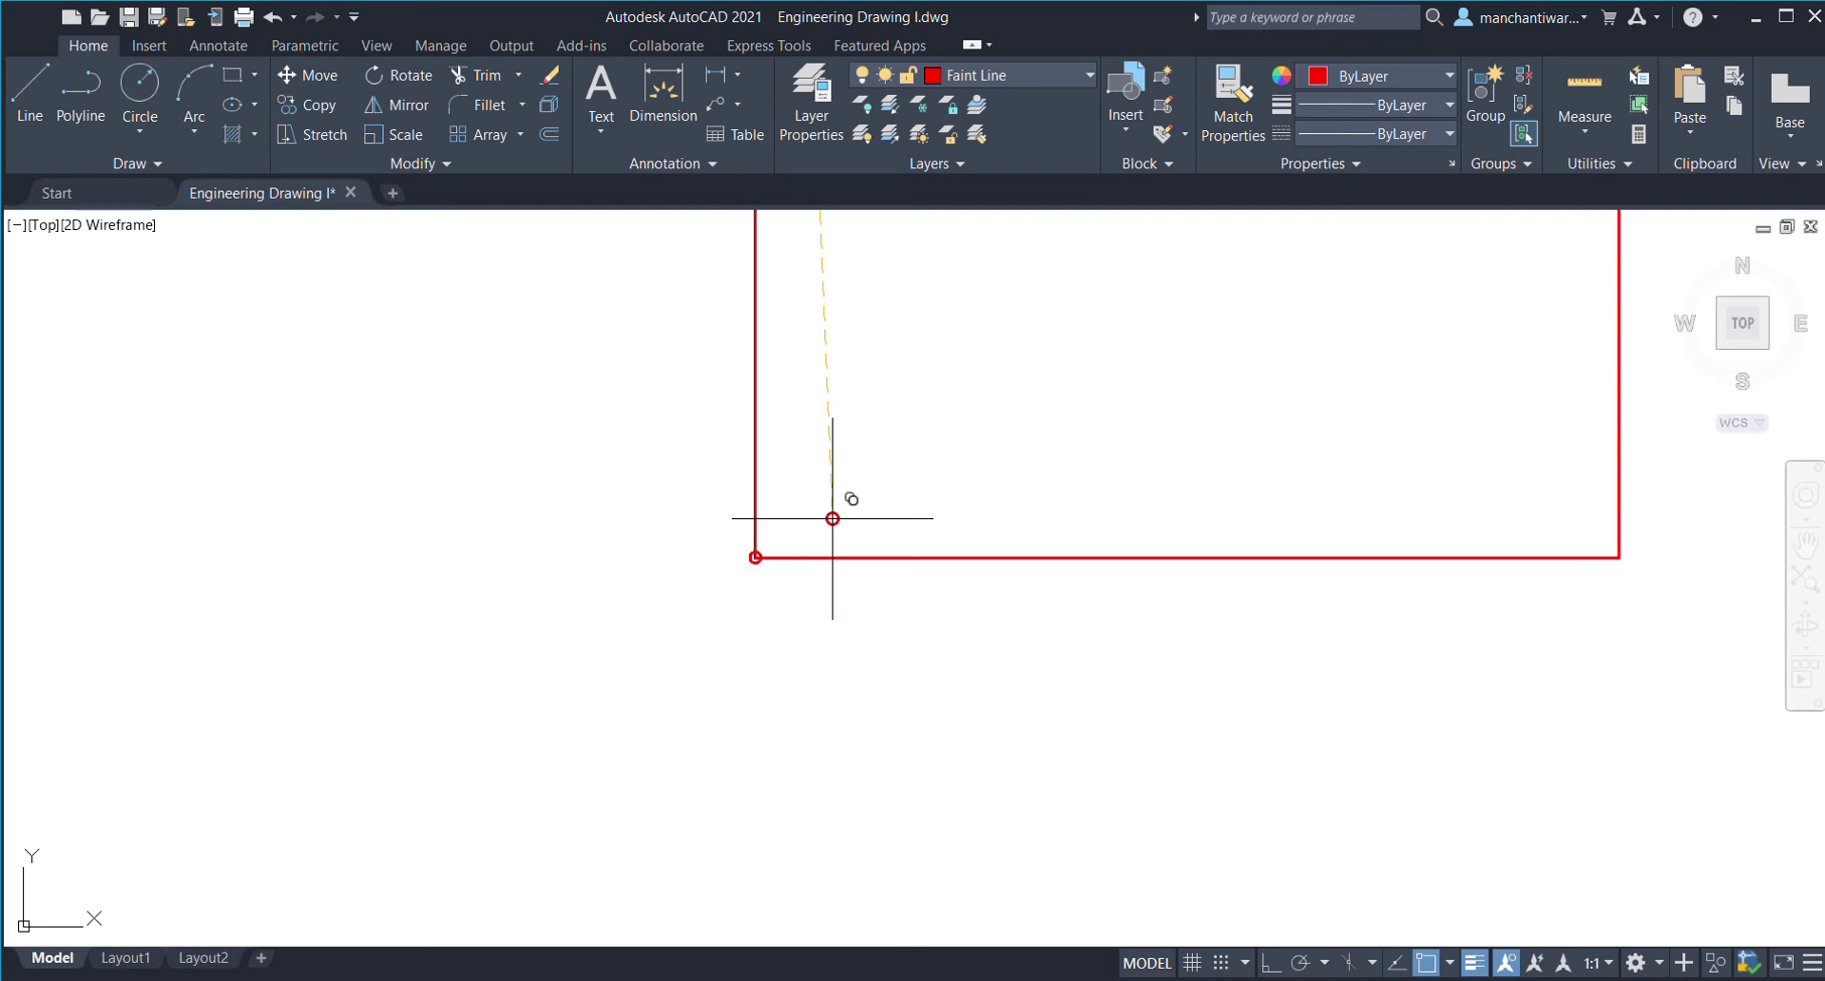
middle_click_drag(839, 505, 850, 718)
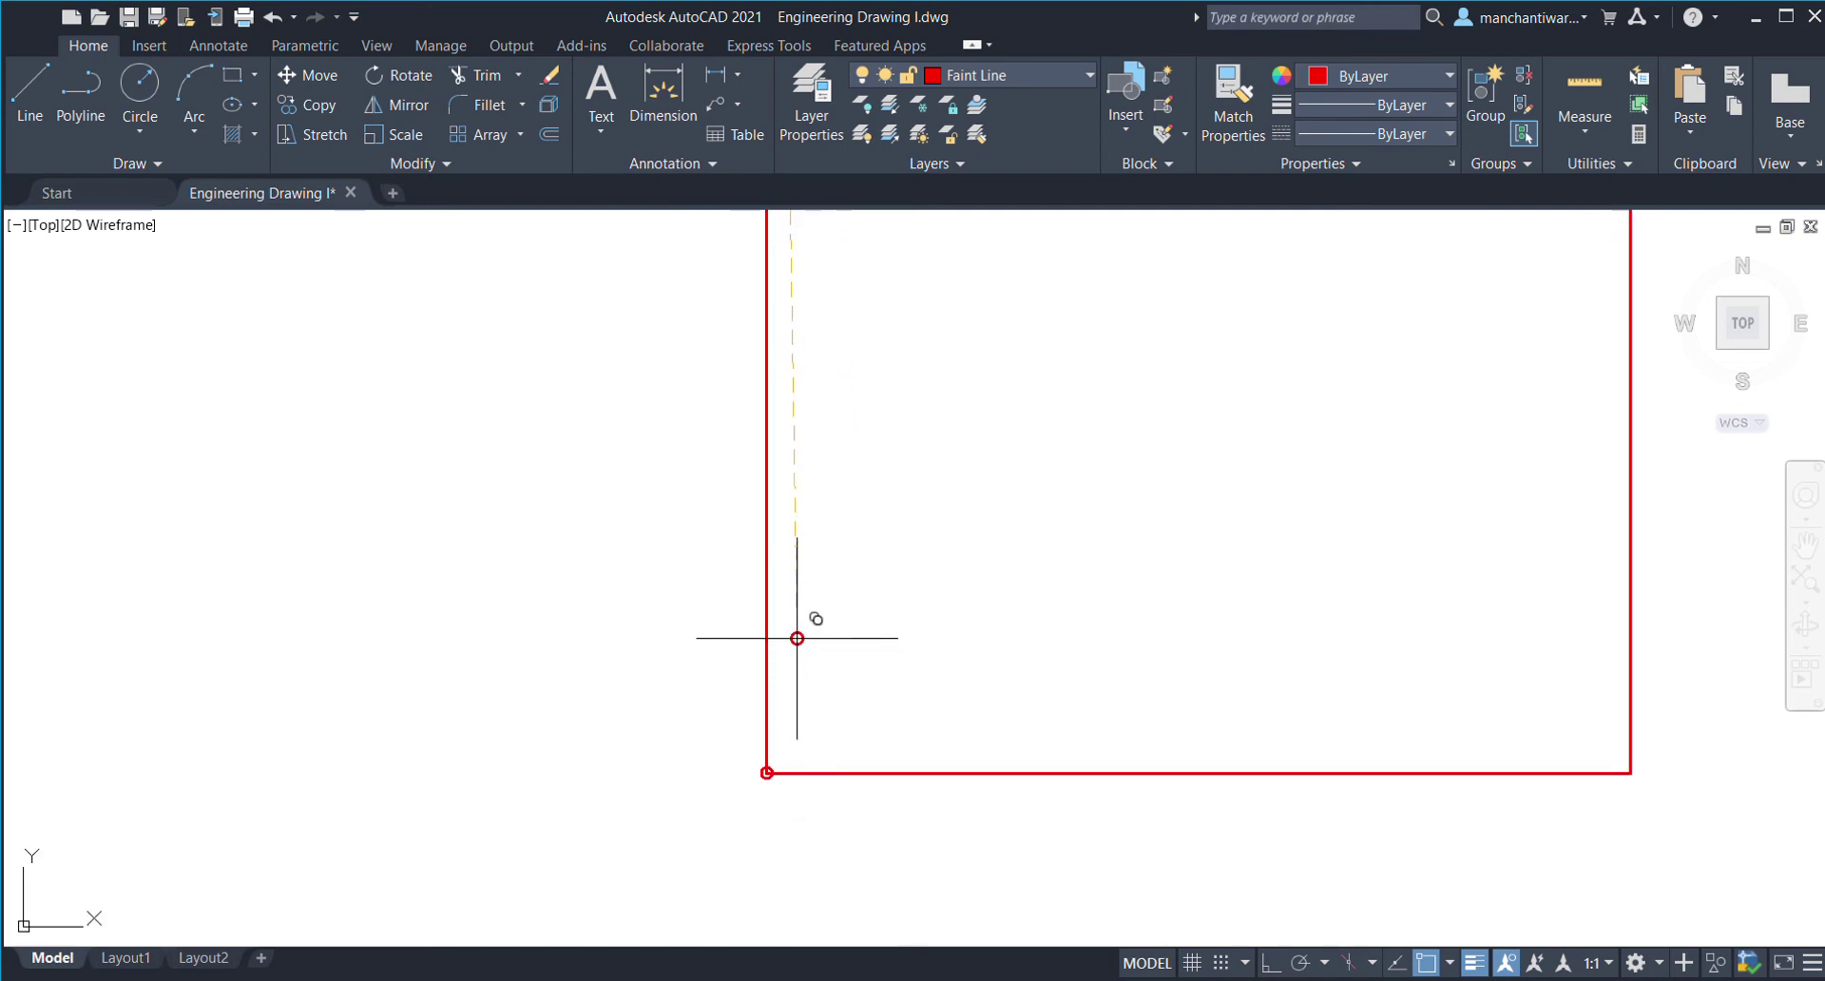
middle_click_drag(774, 517, 762, 756)
middle_click_drag(785, 442, 799, 810)
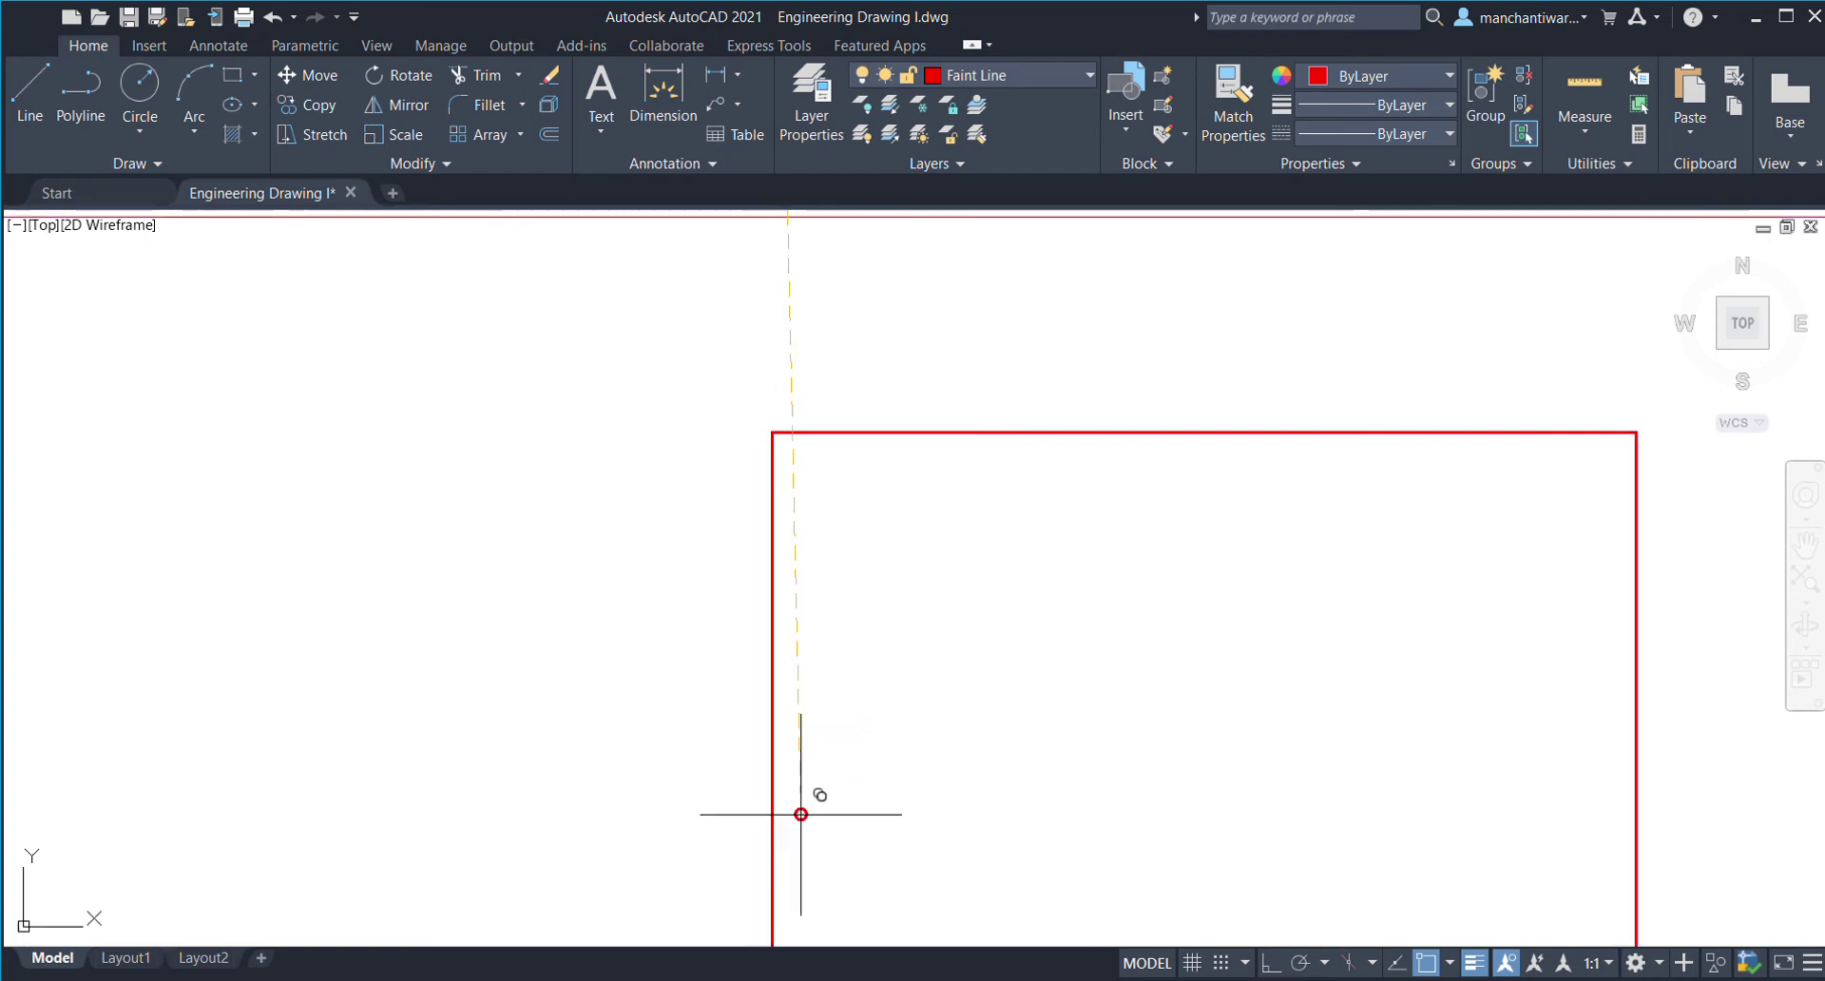
scroll(1014, 599, "down", 4)
middle_click_drag(1031, 599, 1048, 295)
scroll(970, 666, "up", 5)
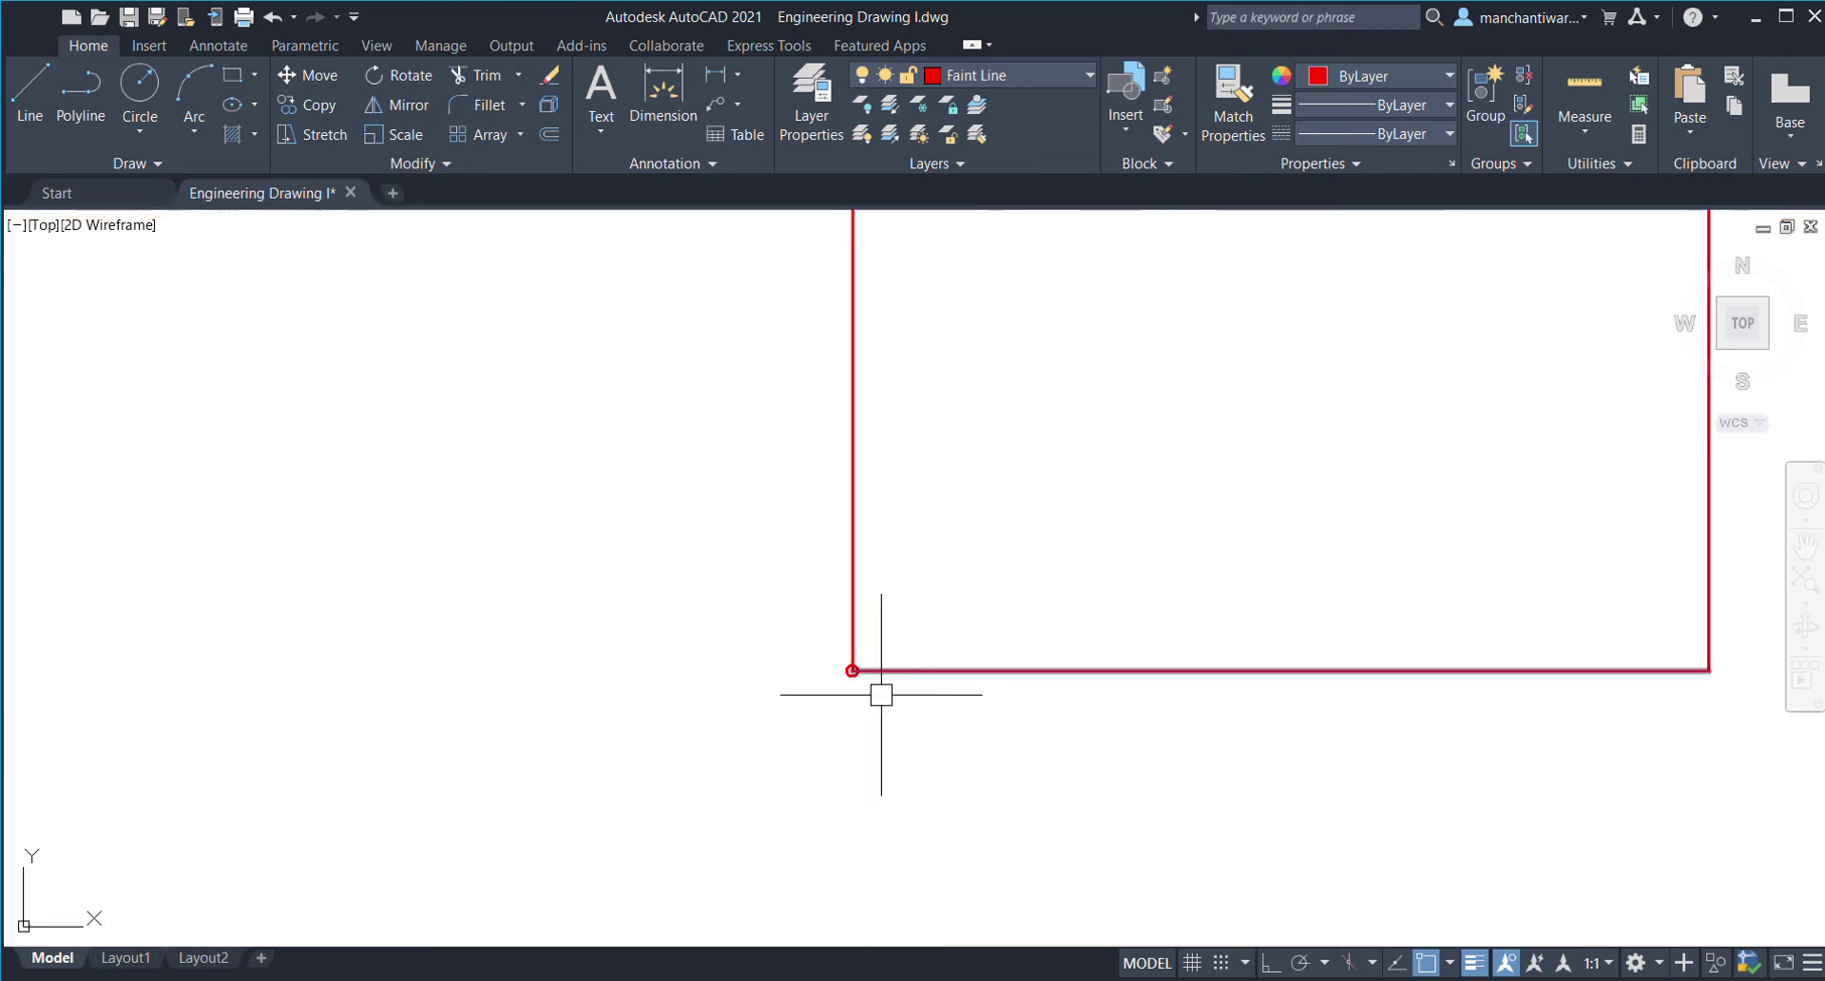
scroll(863, 656, "down", 3)
middle_click_drag(888, 618, 875, 941)
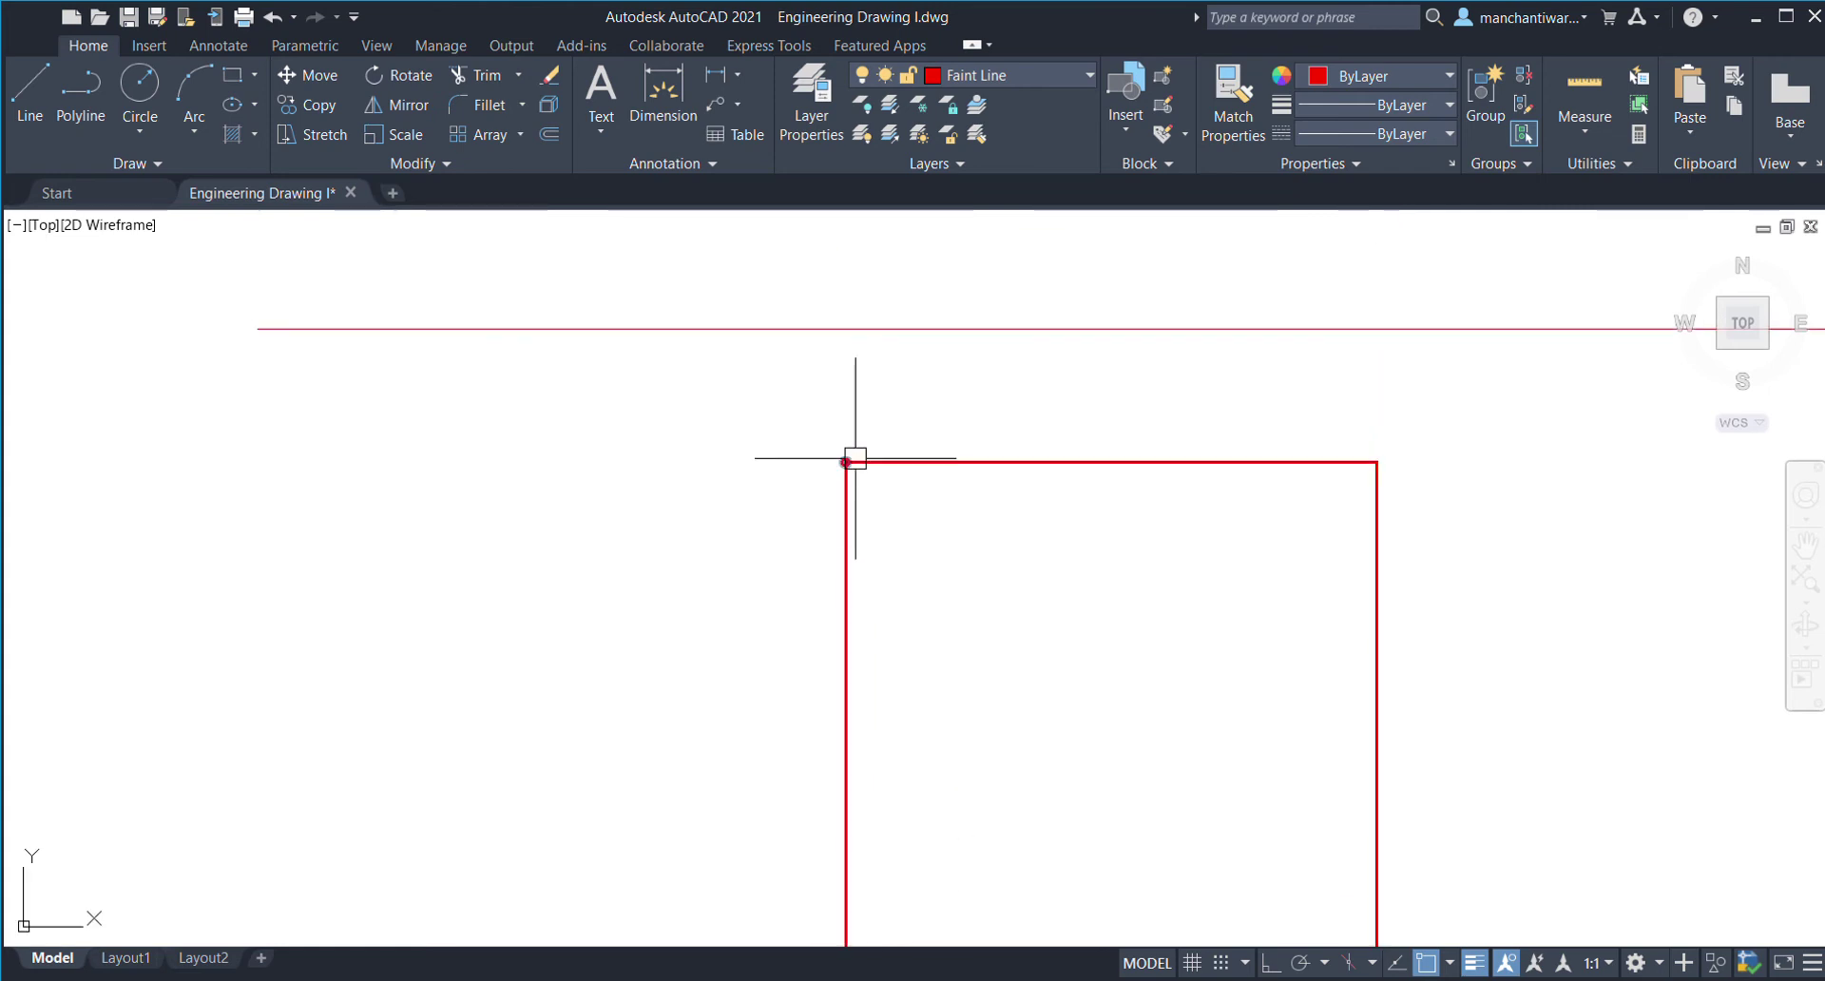
- Inspect the rectangle's left edge and its corner markers in relation to the marker at the circle's left quadrant
left_click(856, 558)
scroll(855, 558, "down", 2)
middle_click_drag(961, 632, 890, 921)
scroll(897, 603, "up", 4)
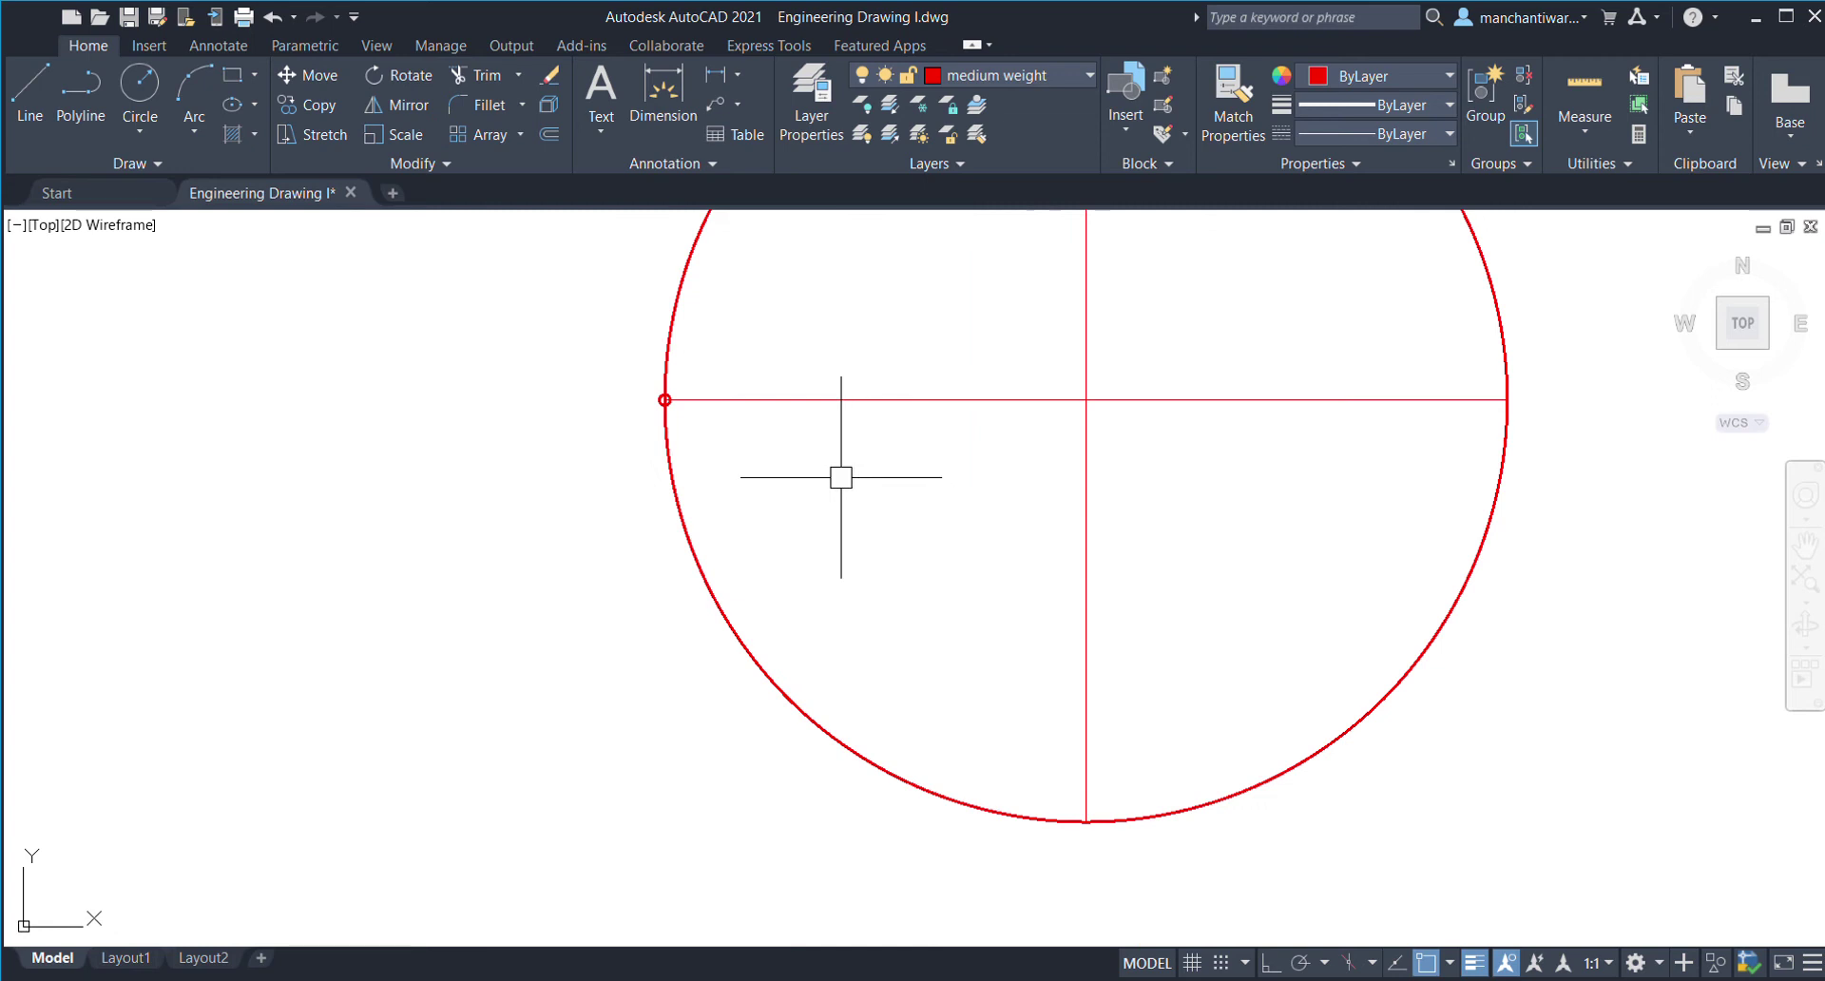
scroll(902, 568, "down", 2)
middle_click_drag(957, 693, 957, 361)
middle_click_drag(922, 734, 944, 434)
scroll(785, 507, "down", 2)
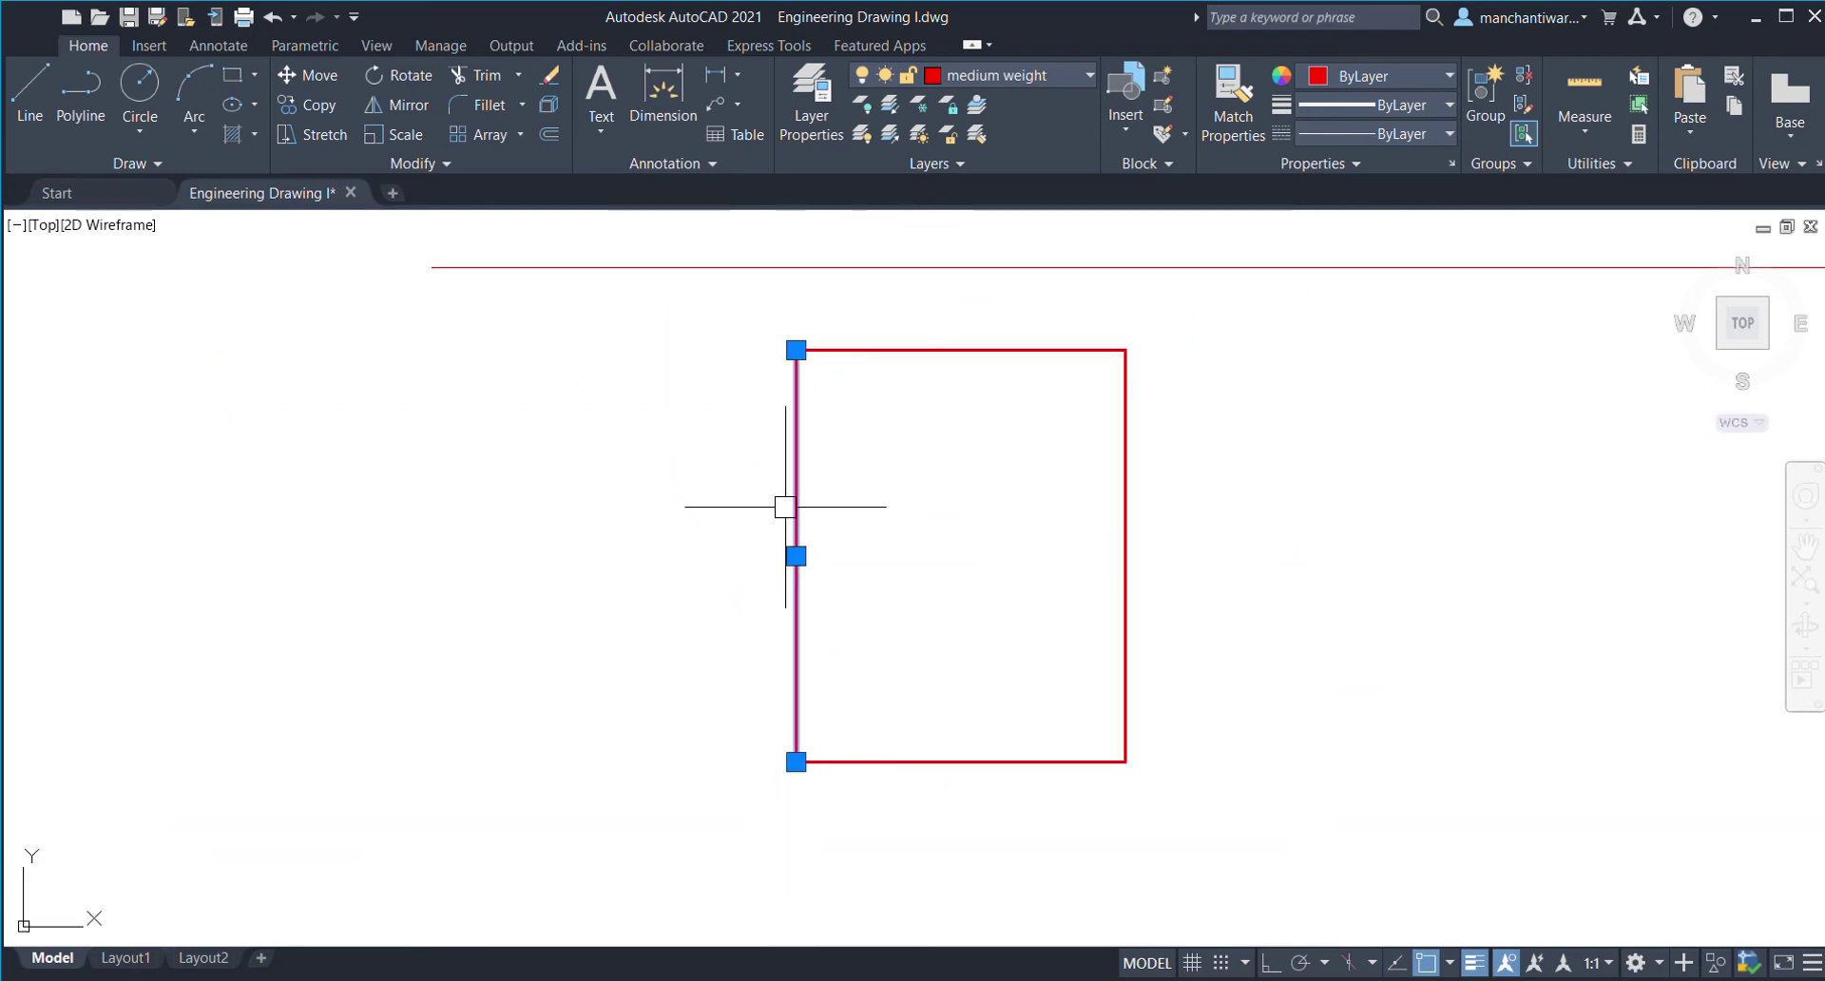
key("Escape")
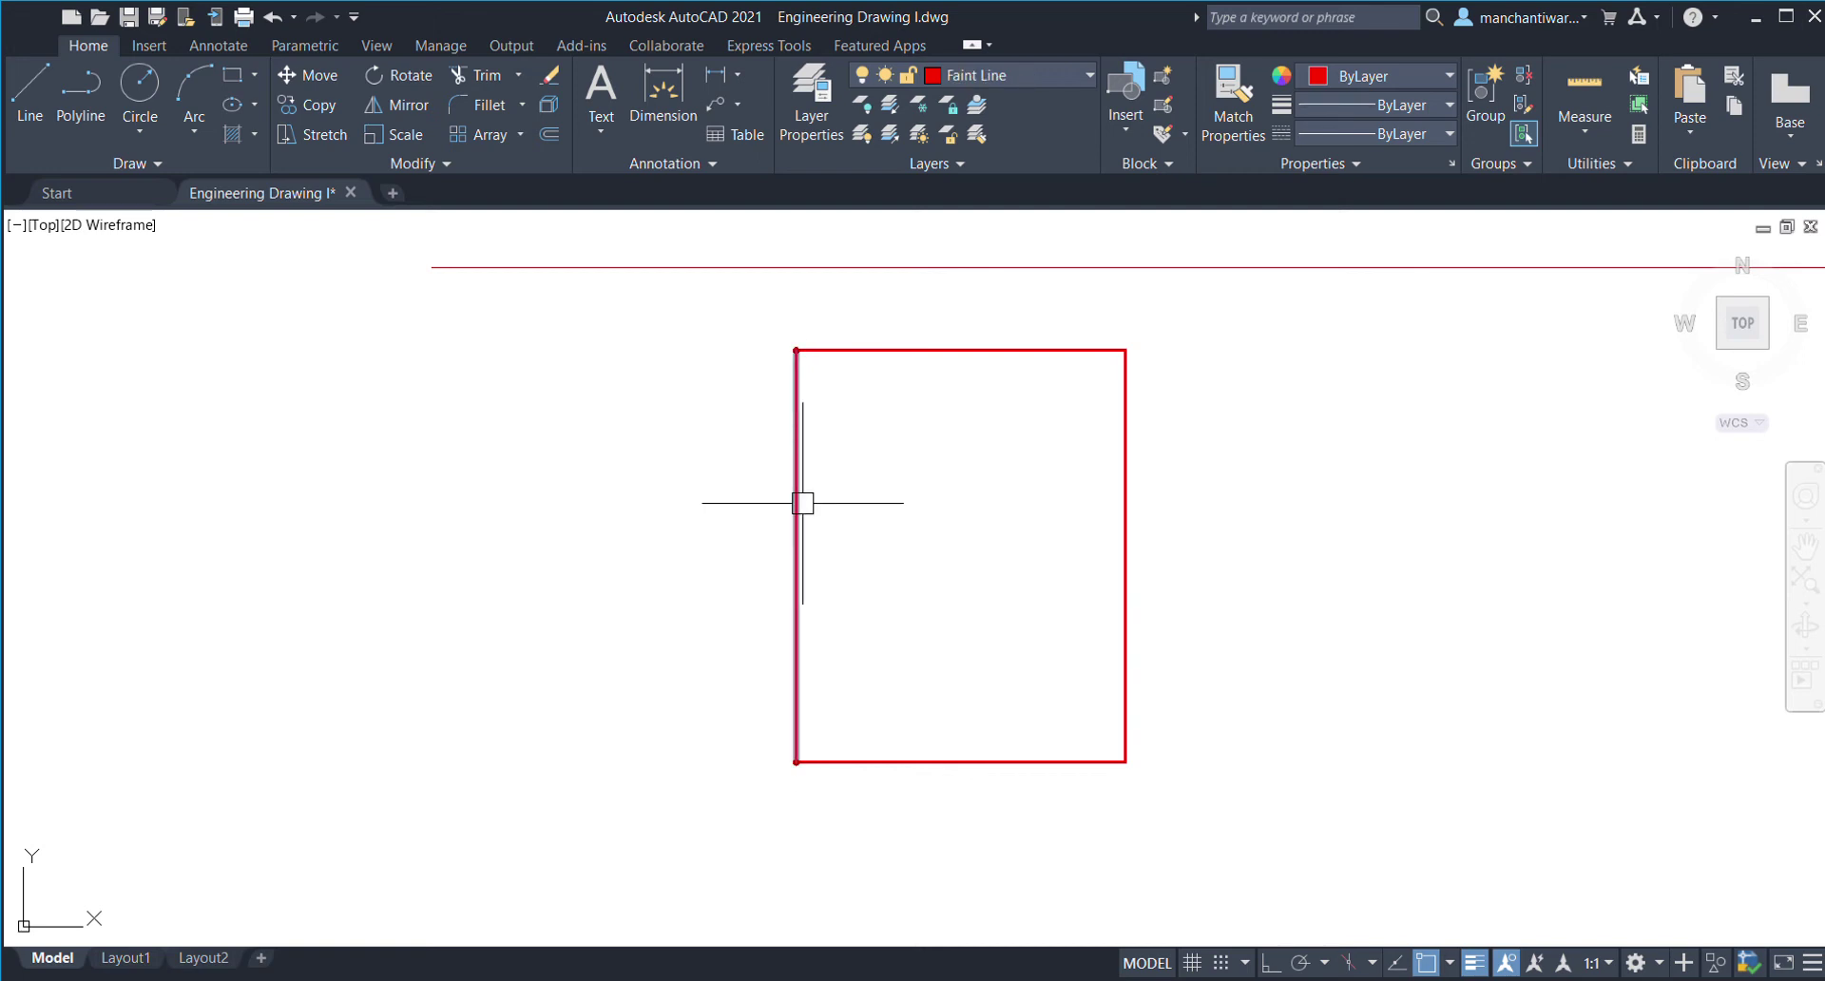
left_click(798, 503)
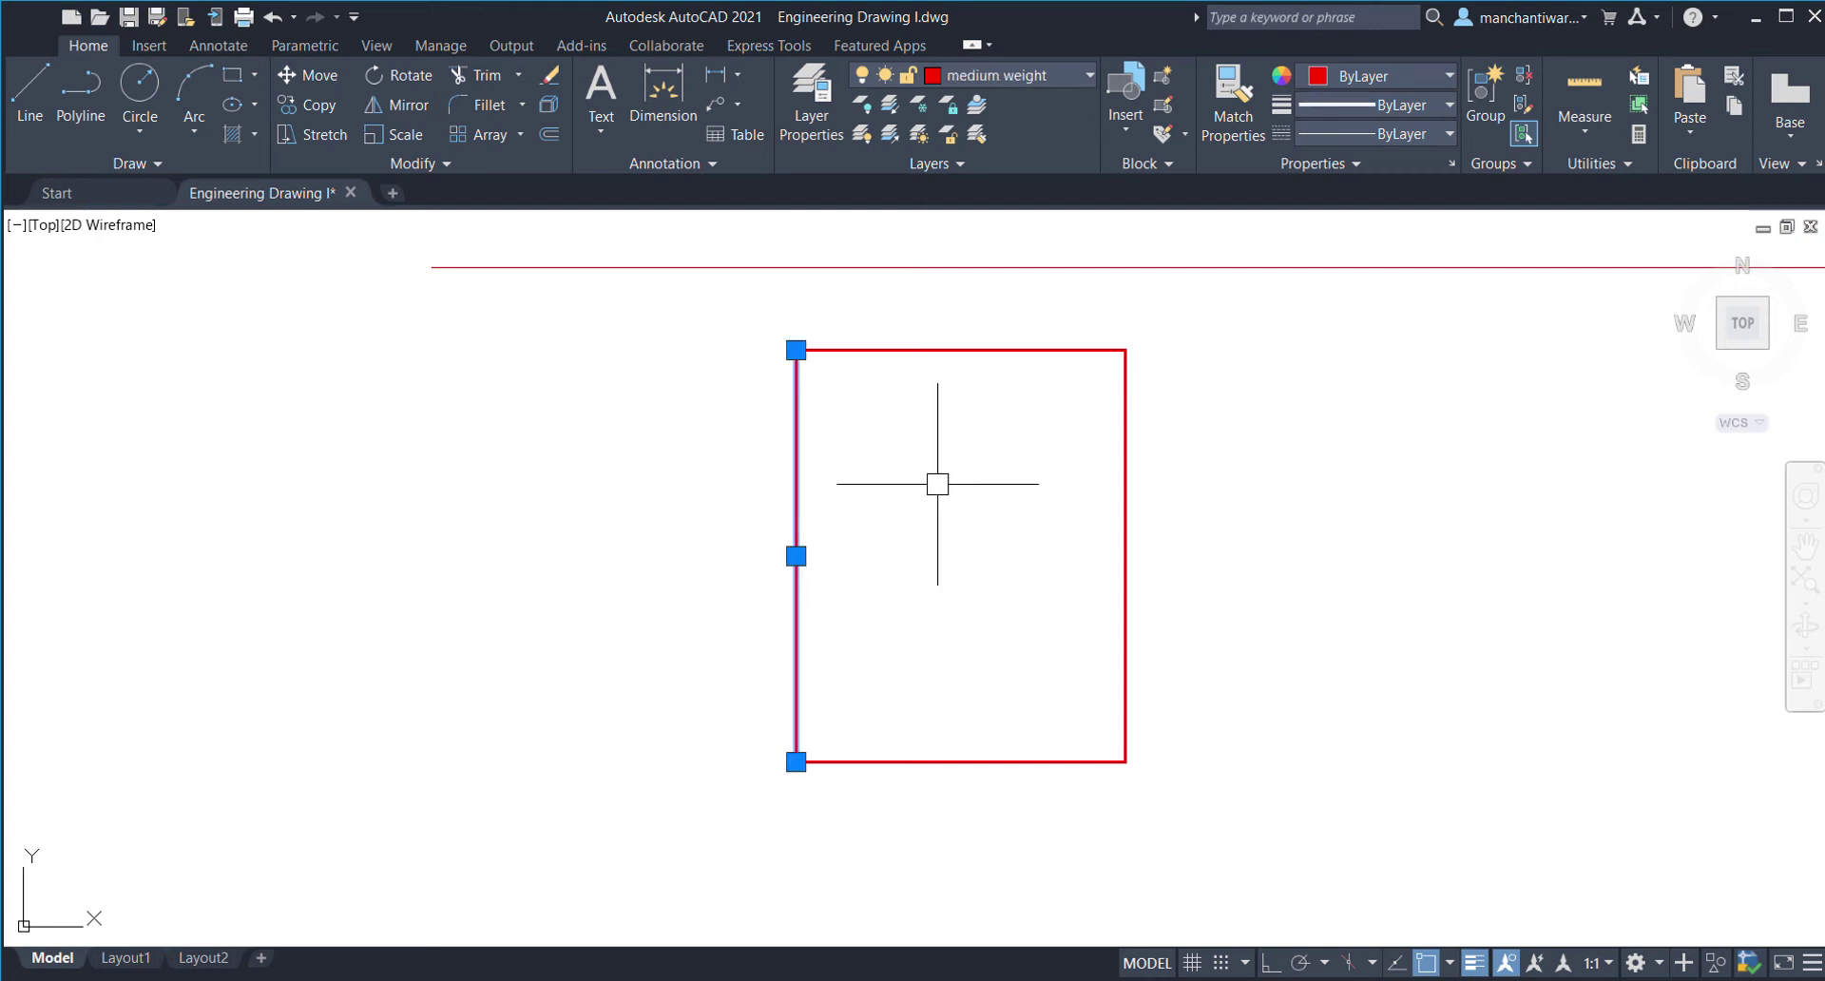
key("Escape")
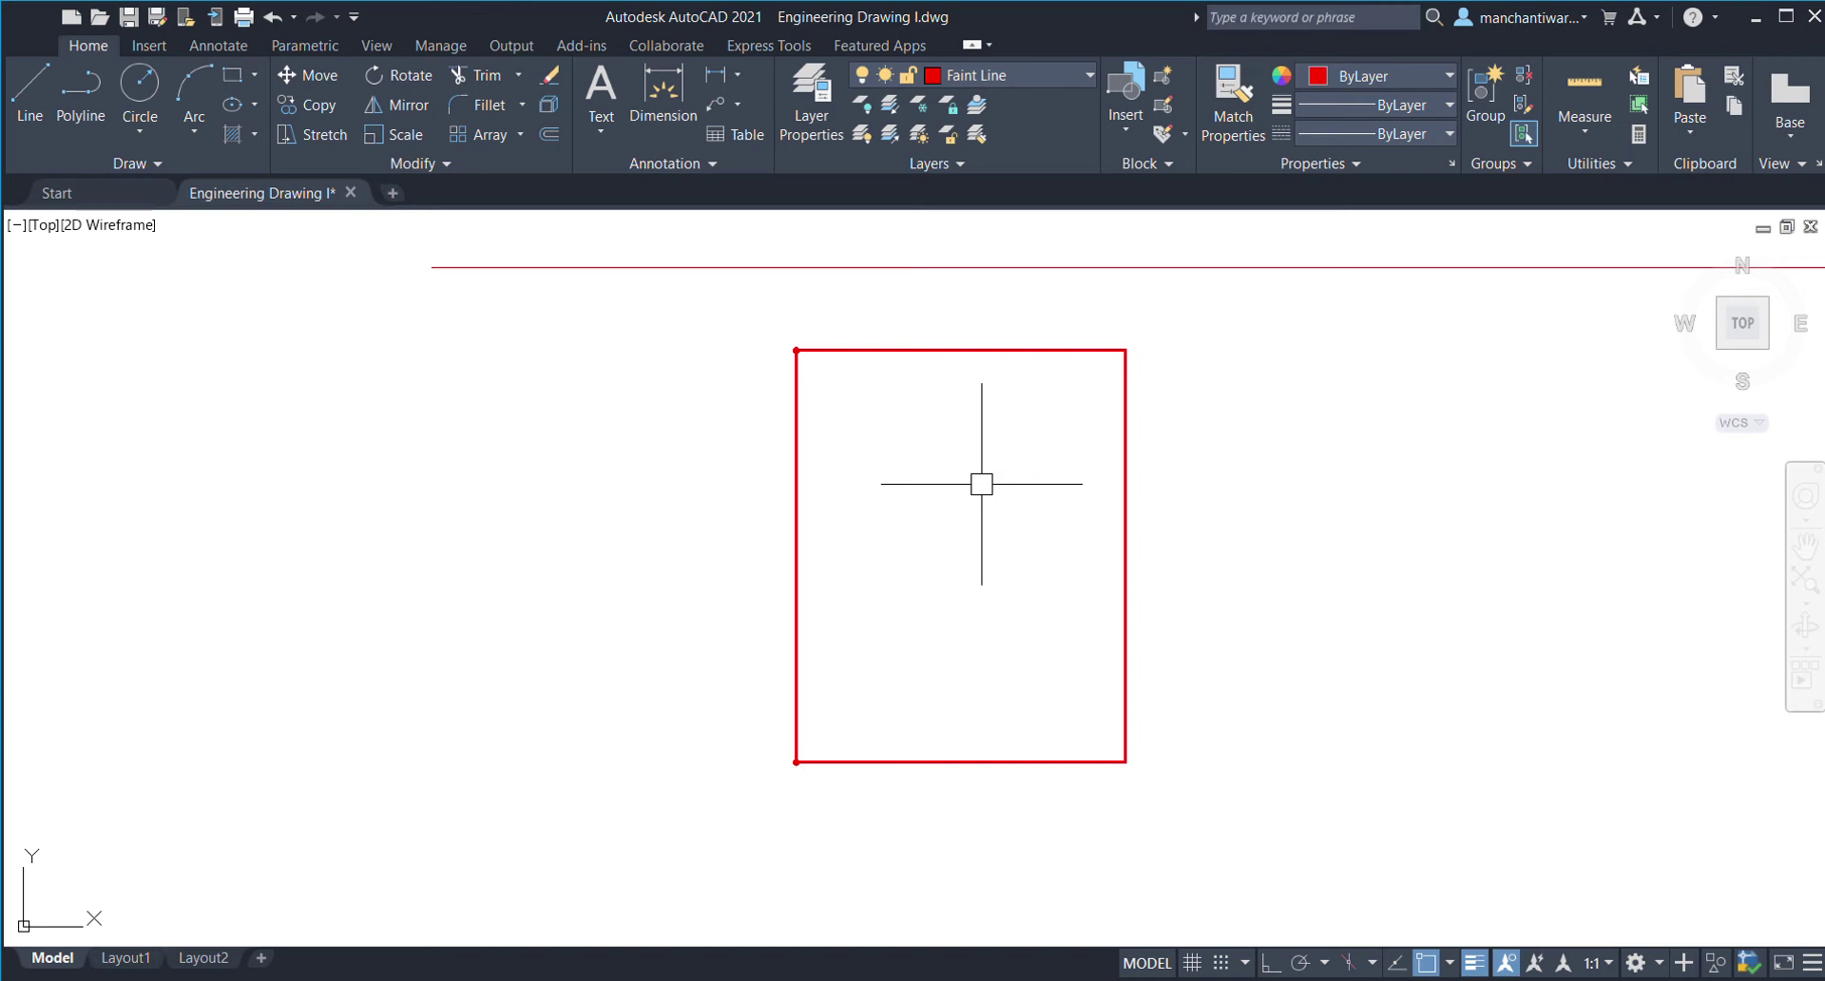
- Copy the tiny marker circle from the large circle's left quadrant to its right quadrant
scroll(980, 497, "down", 2)
middle_click_drag(978, 498, 949, 831)
scroll(917, 688, "up", 3)
middle_click_drag(857, 619, 860, 518)
scroll(765, 523, "up", 4)
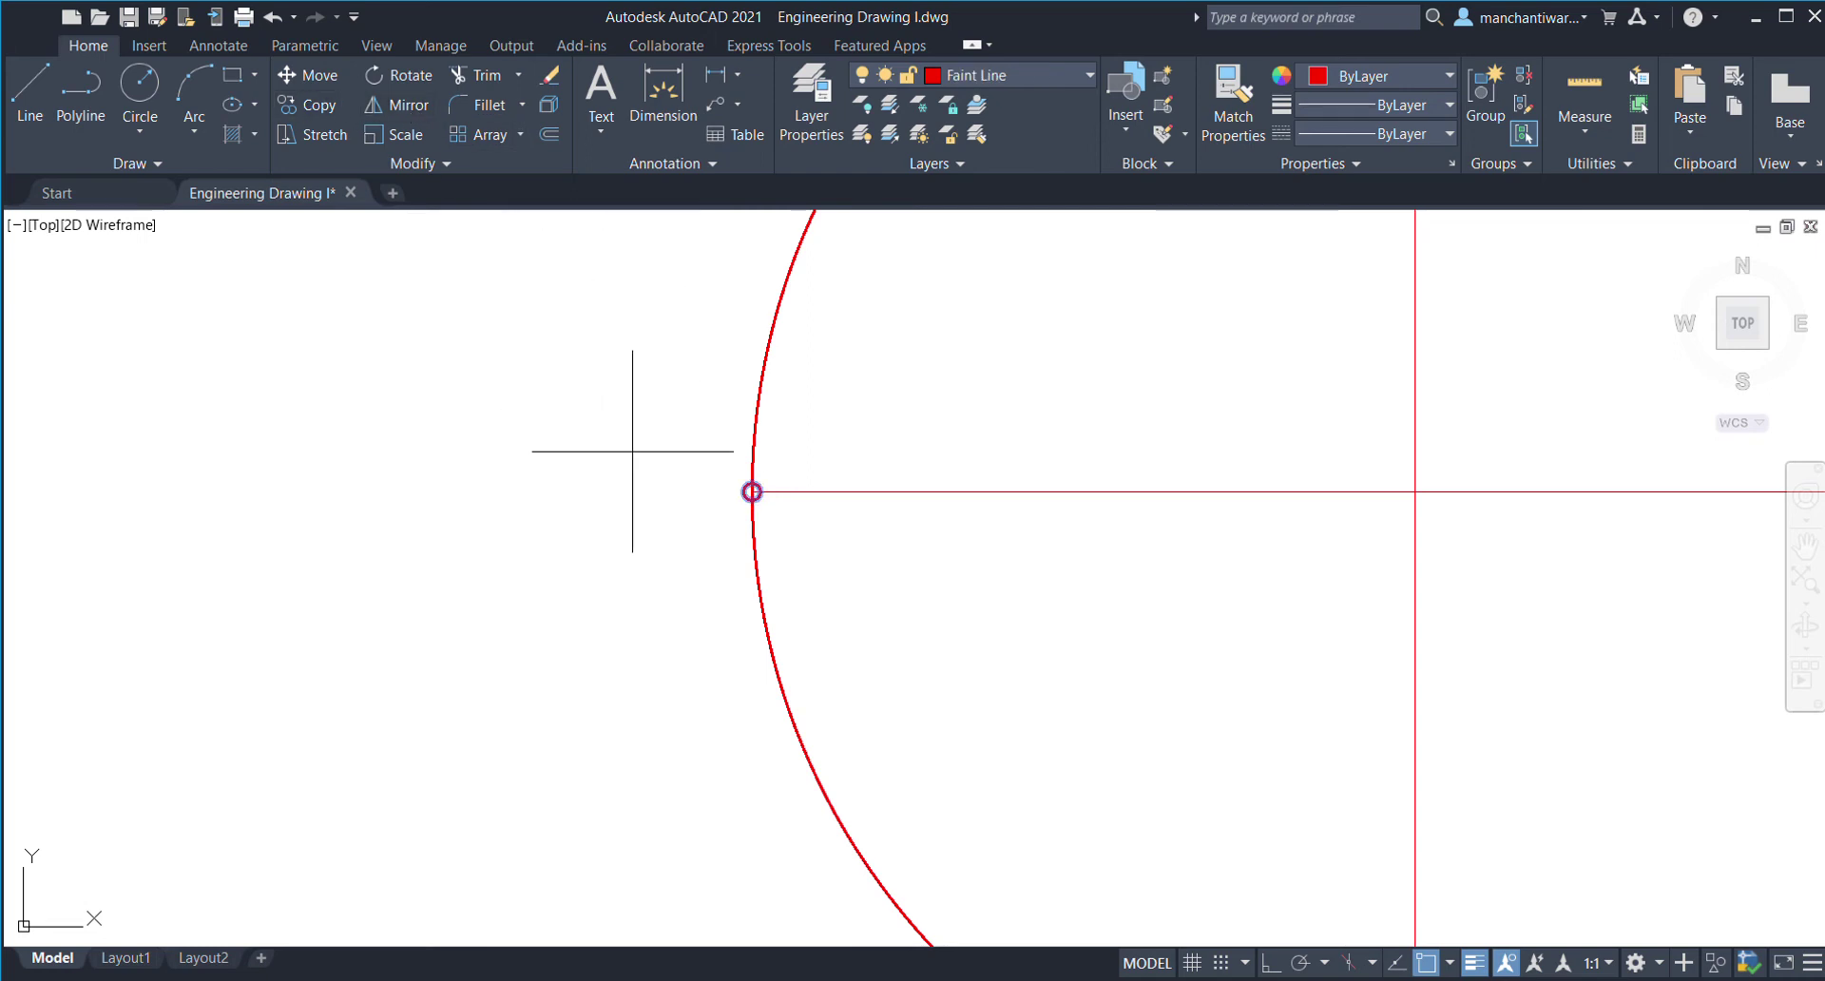
scroll(751, 491, "down", 2)
left_click(746, 508)
middle_click_drag(1426, 737, 1046, 918)
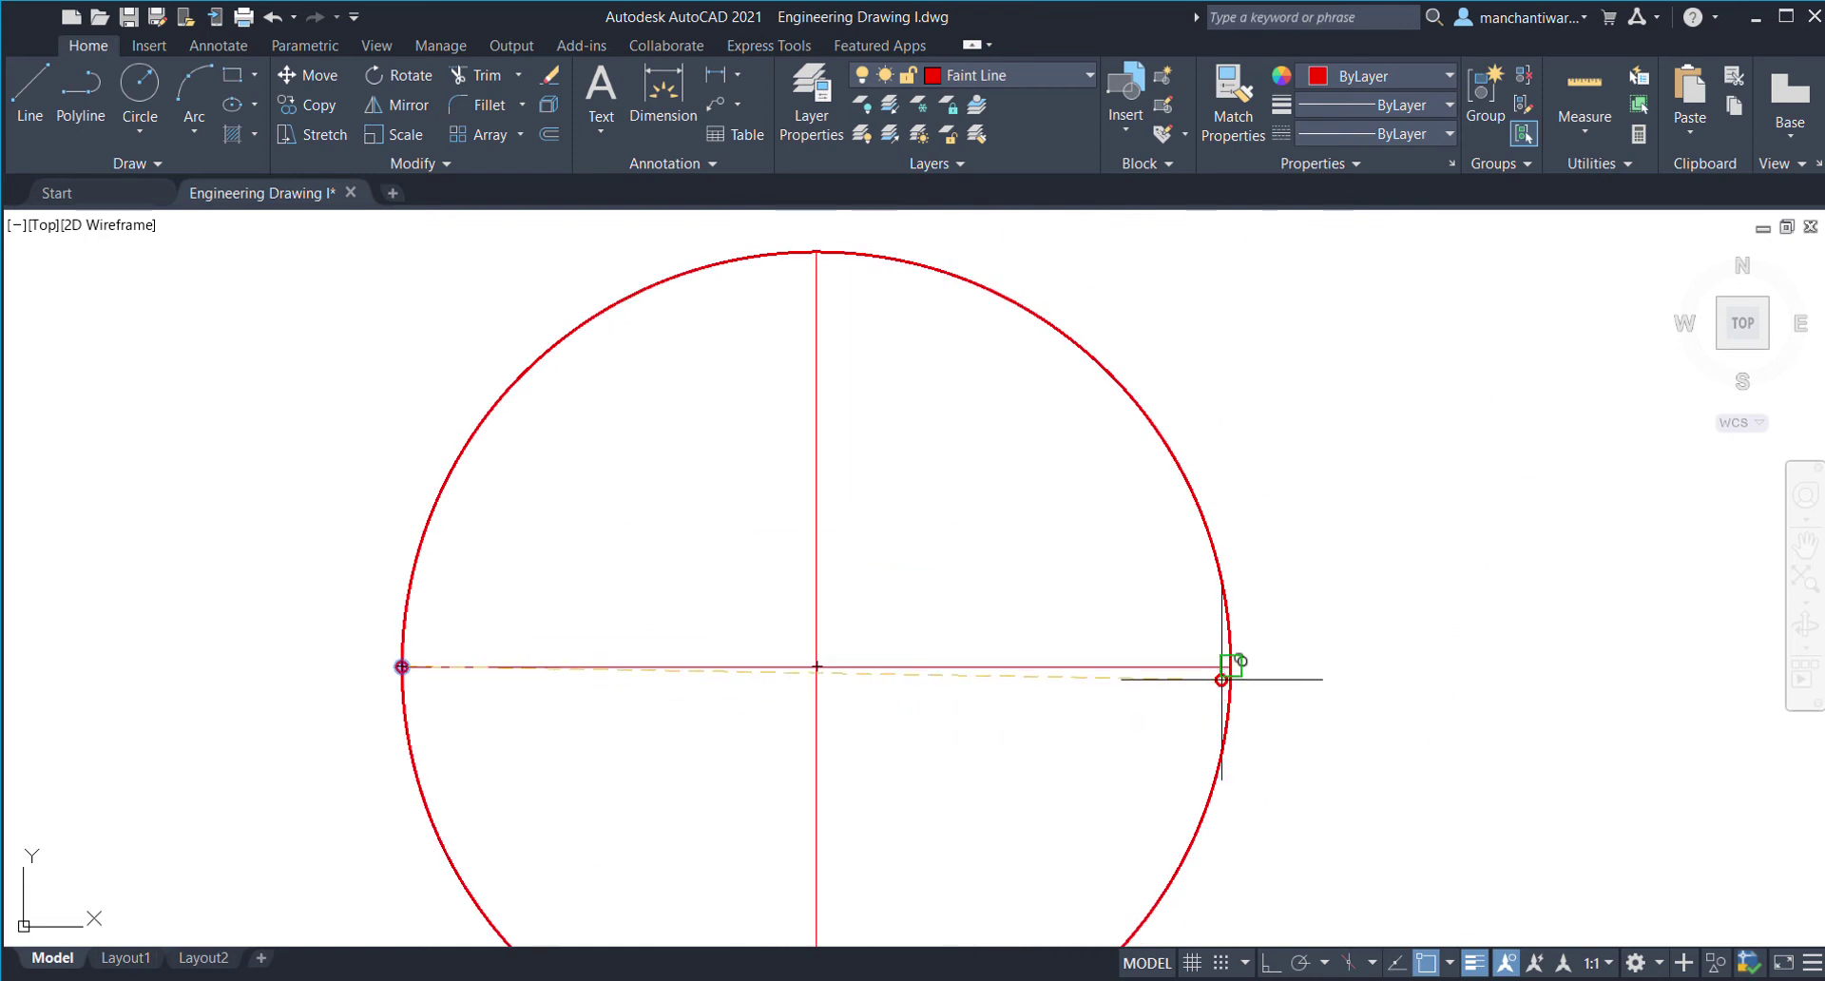
left_click(1231, 666)
- Draw a horizontal line across the rectangle between the midpoints of its left and right edges
scroll(1331, 751, "down", 3)
mouse_move(1321, 808)
middle_mouse_down()
mouse_move(1335, 754)
mouse_move(1218, 473)
mouse_move(1132, 469)
mouse_move(1116, 449)
middle_mouse_up()
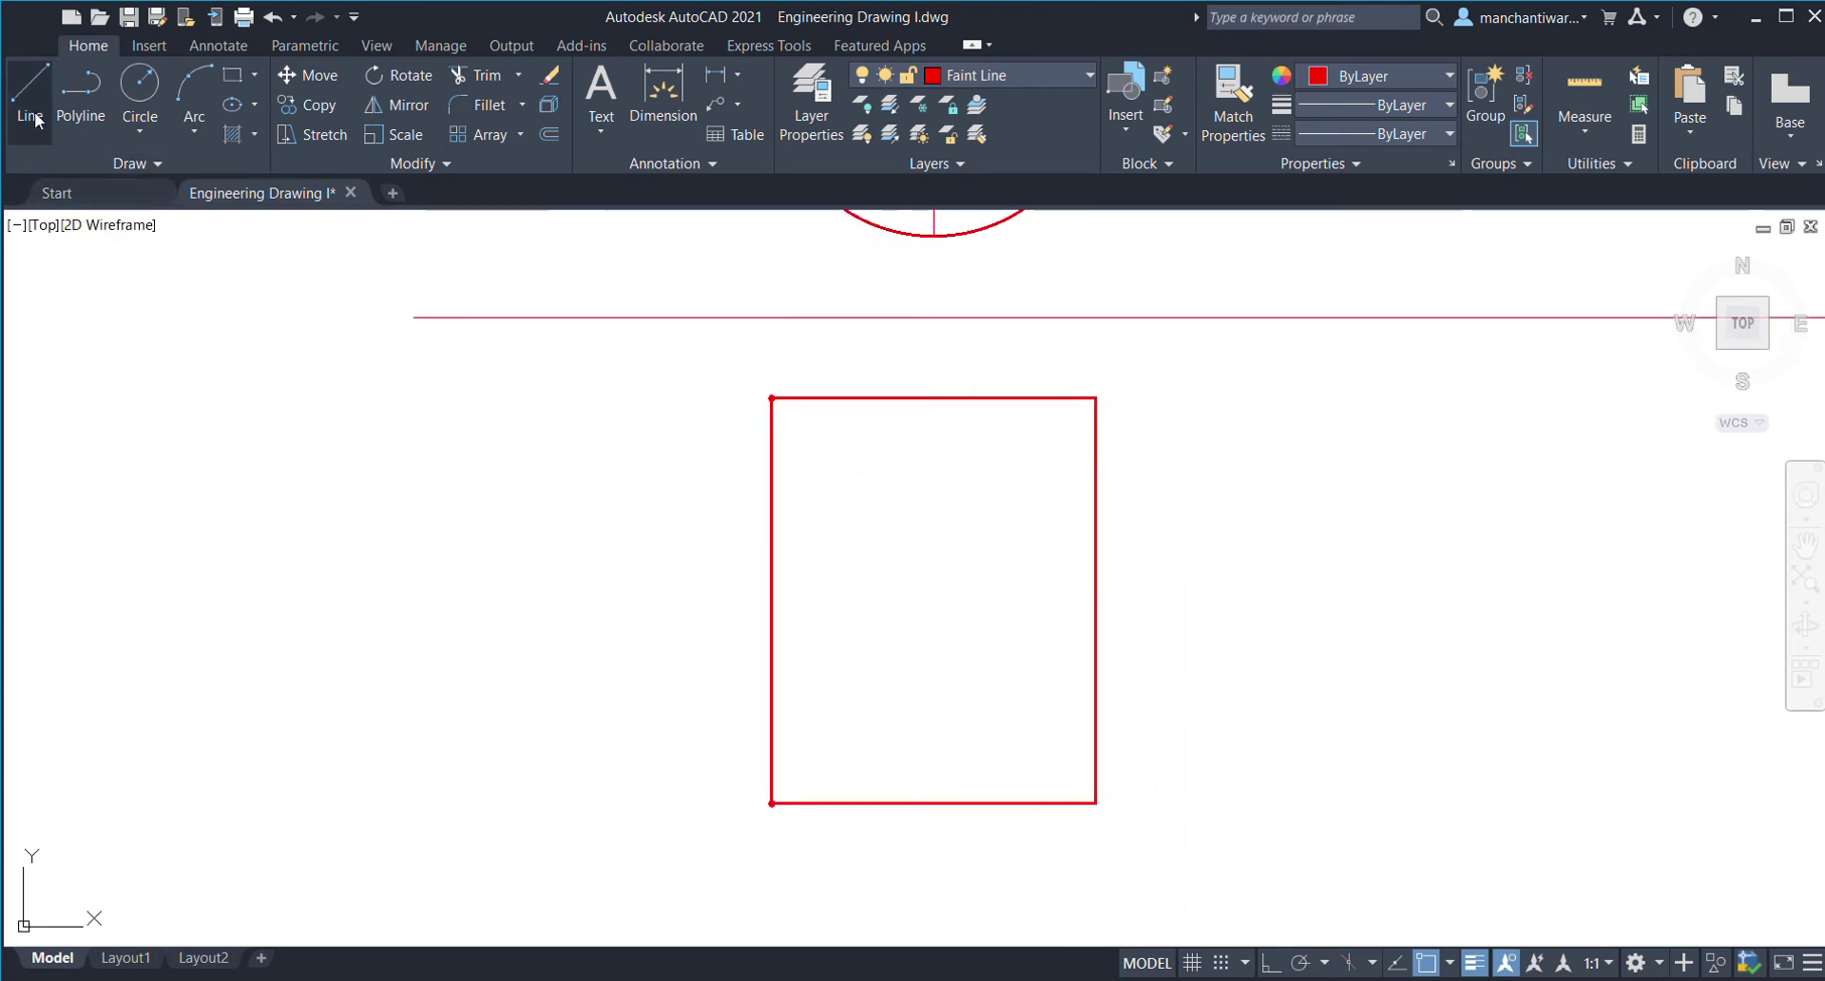
left_click(772, 601)
left_click(1095, 601)
key("Return")
scroll(1220, 609, "down", 3)
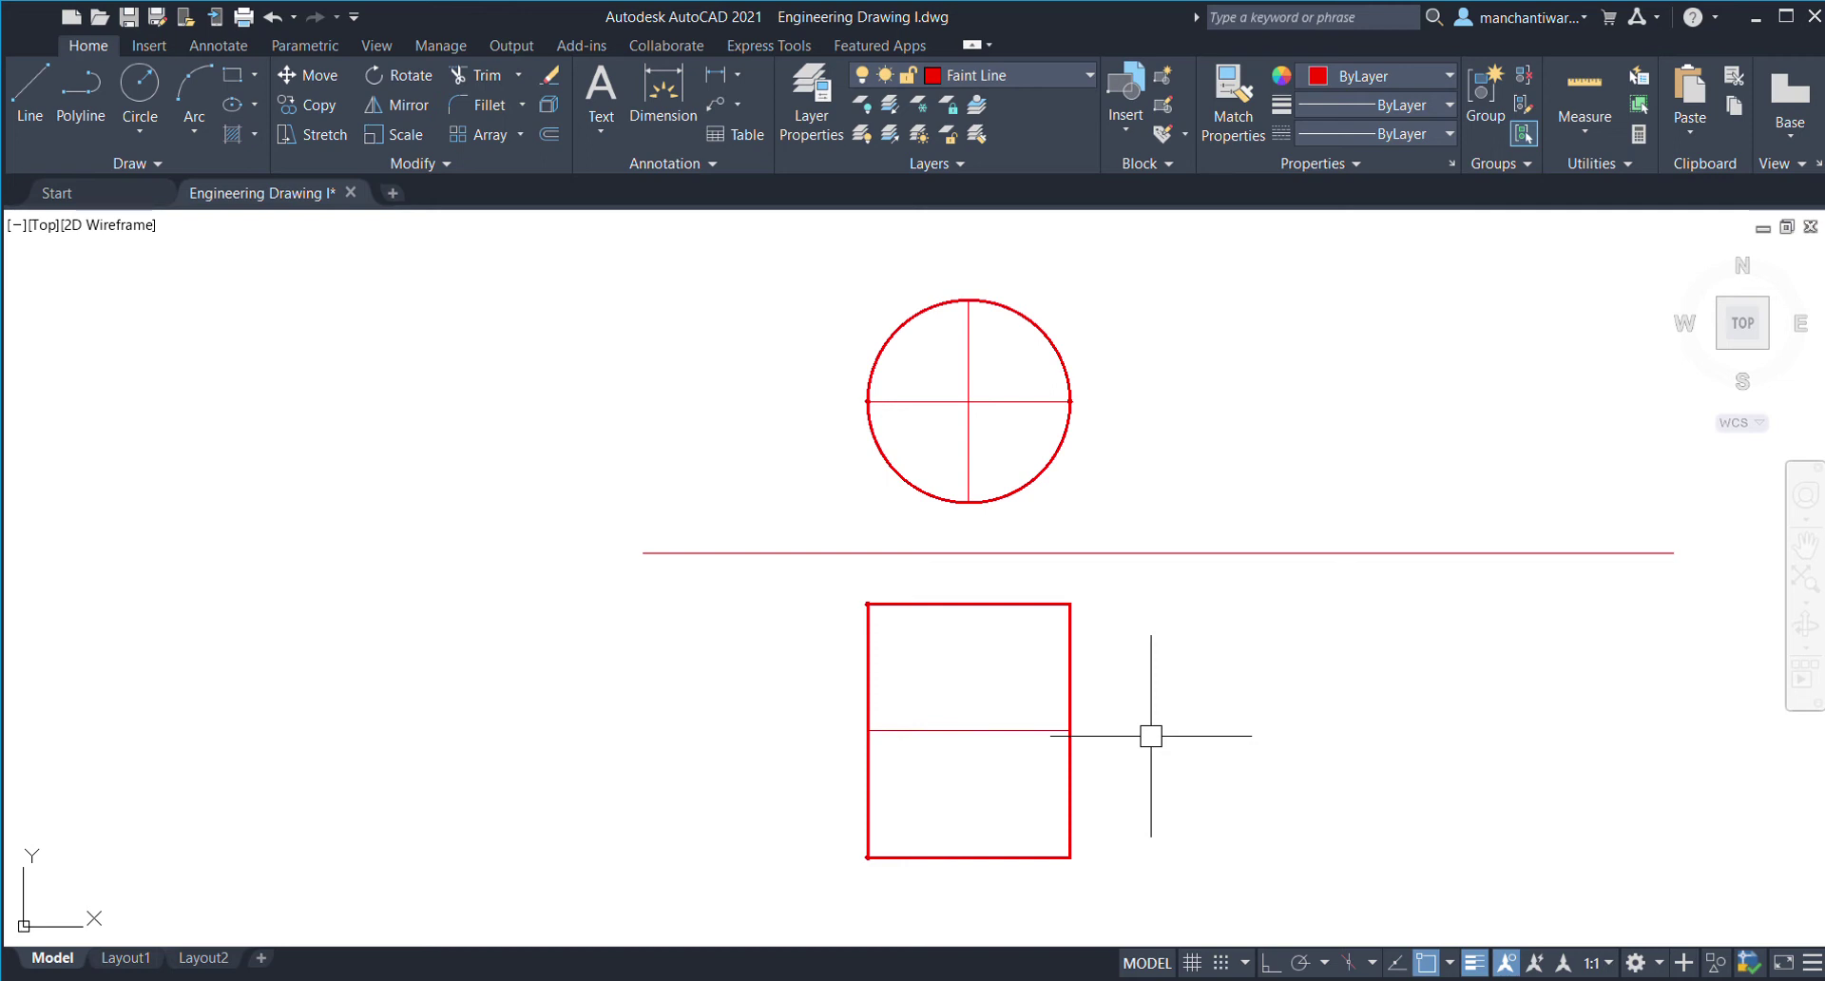
scroll(1146, 528, "up", 2)
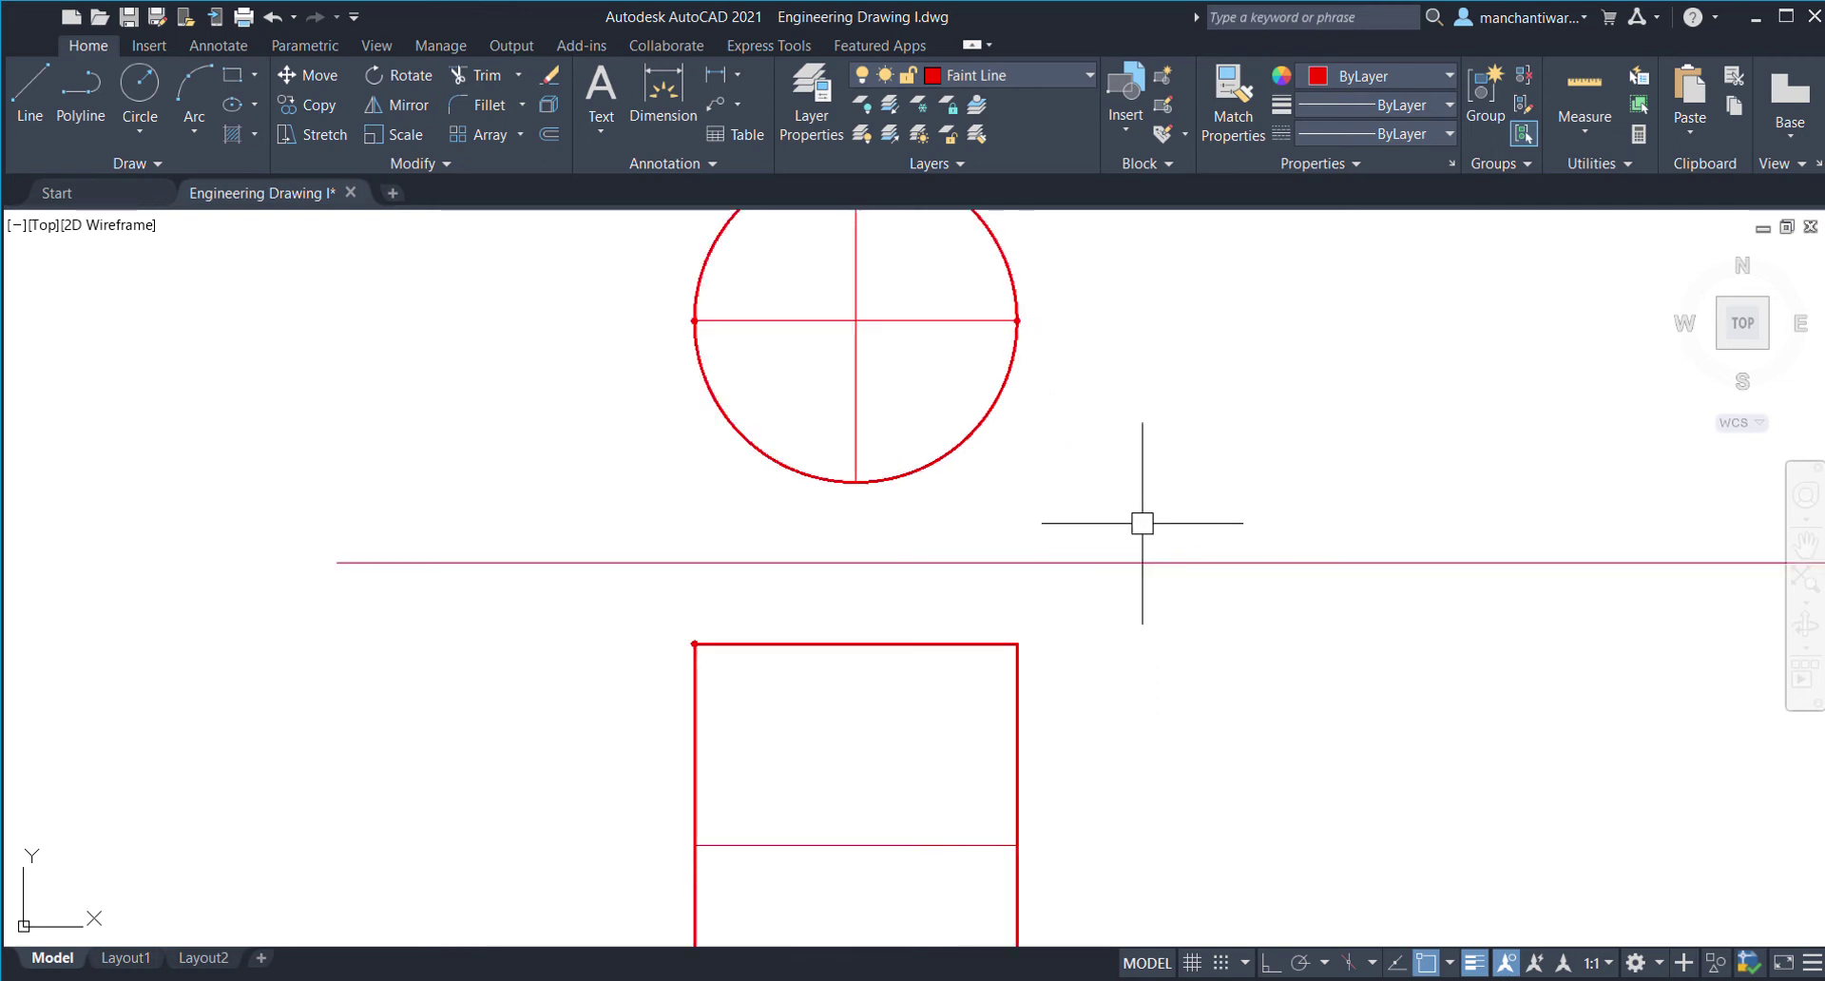
middle_click_drag(994, 667, 1014, 488)
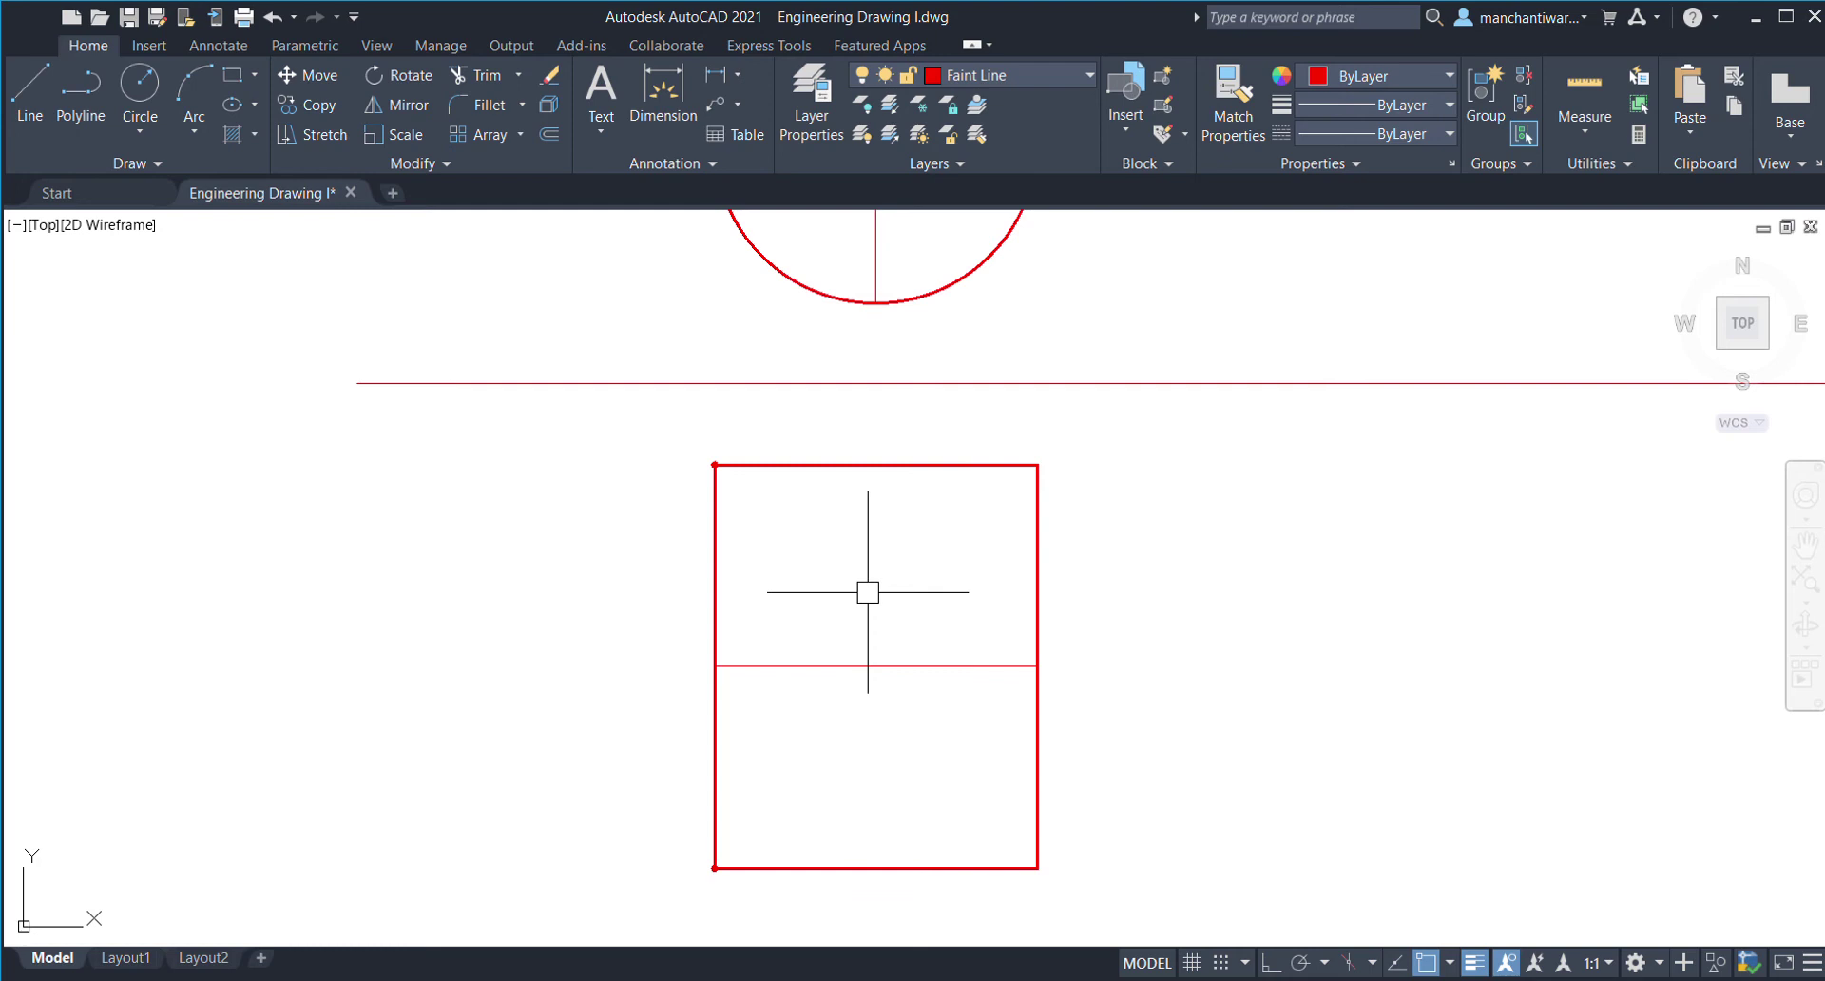
scroll(868, 593, "down", 2)
mouse_move(868, 590)
middle_mouse_down()
mouse_move(904, 693)
mouse_move(885, 775)
middle_mouse_up()
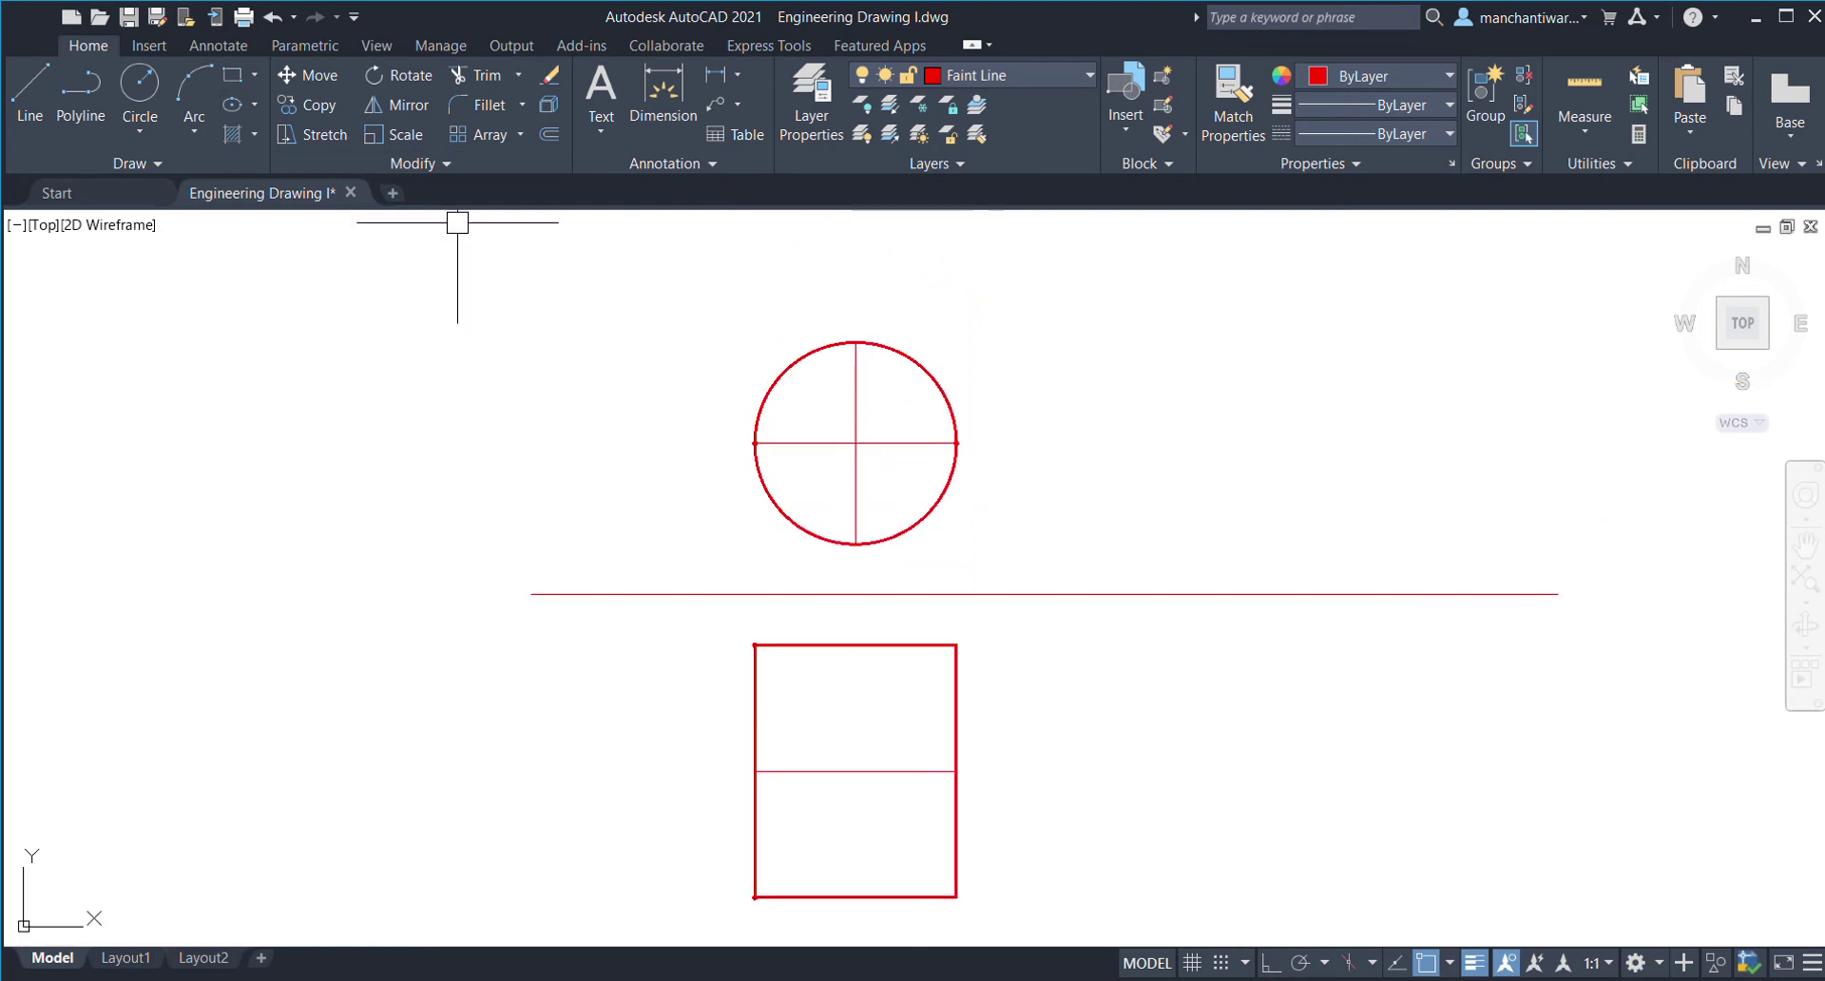
left_click(31, 91)
left_click(956, 771)
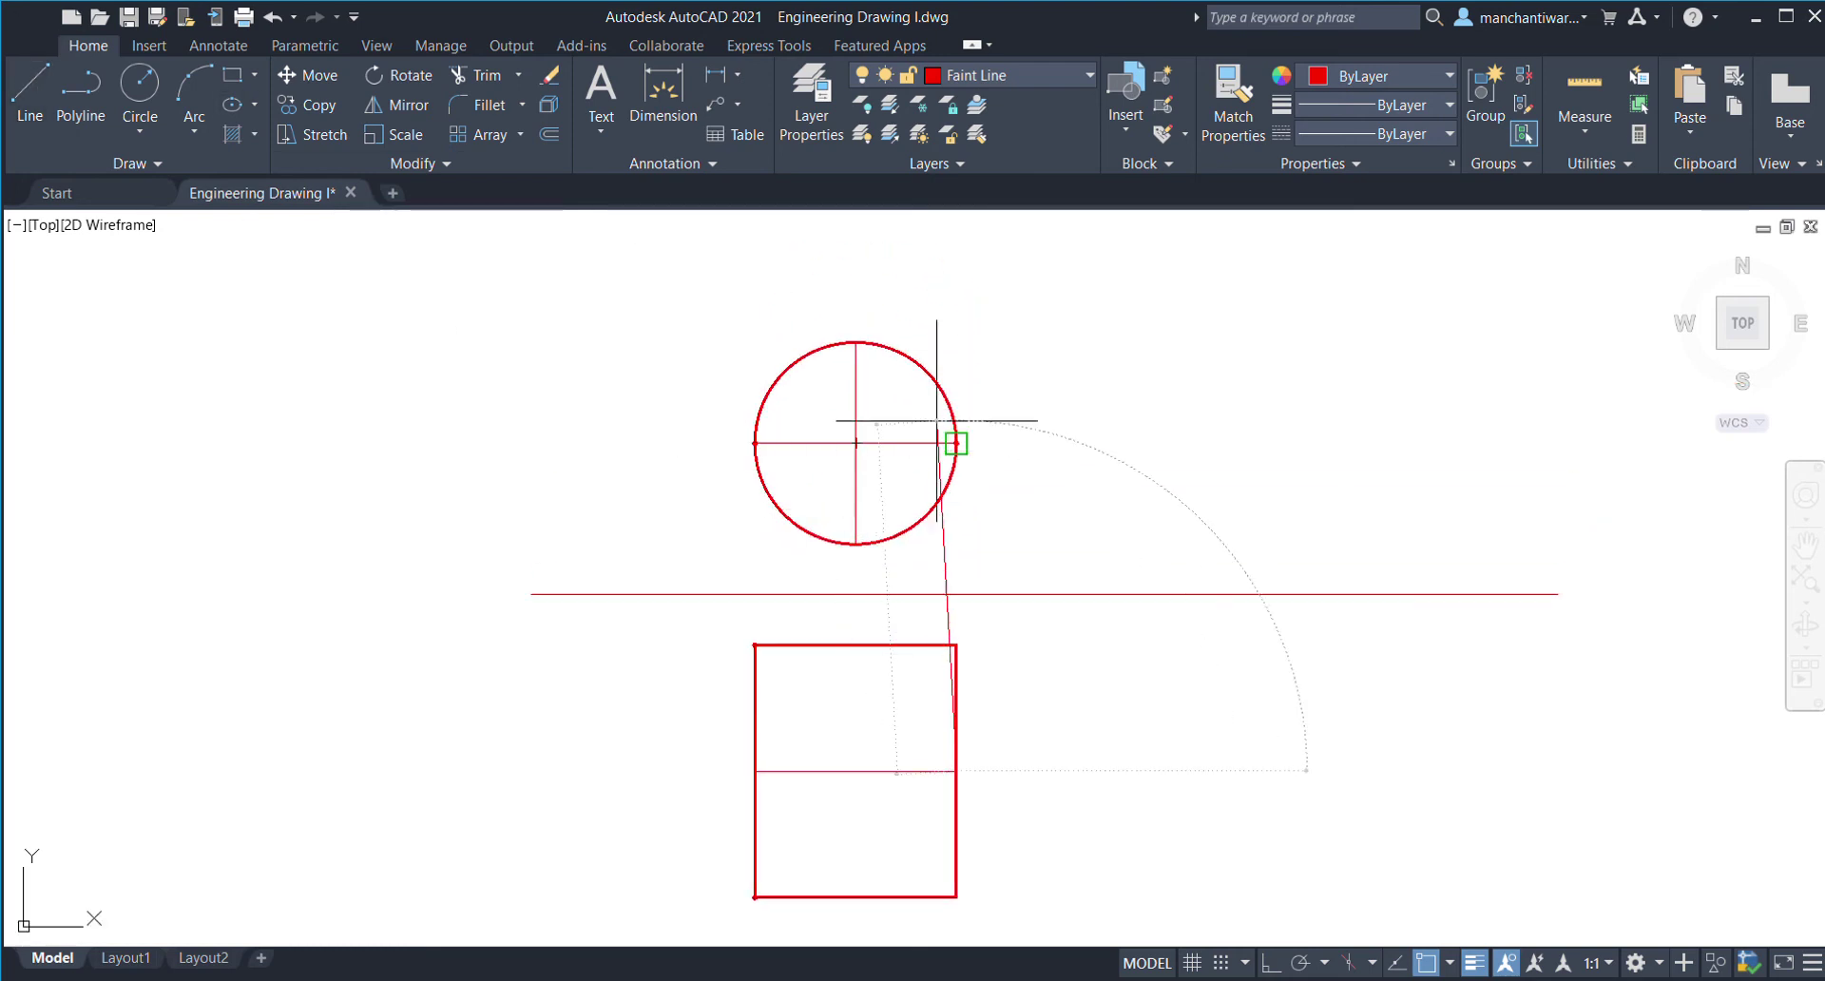
key("Escape")
- Copy the large circle from its centre onto its right, bottom and top quadrants as construction circles
left_click(949, 399)
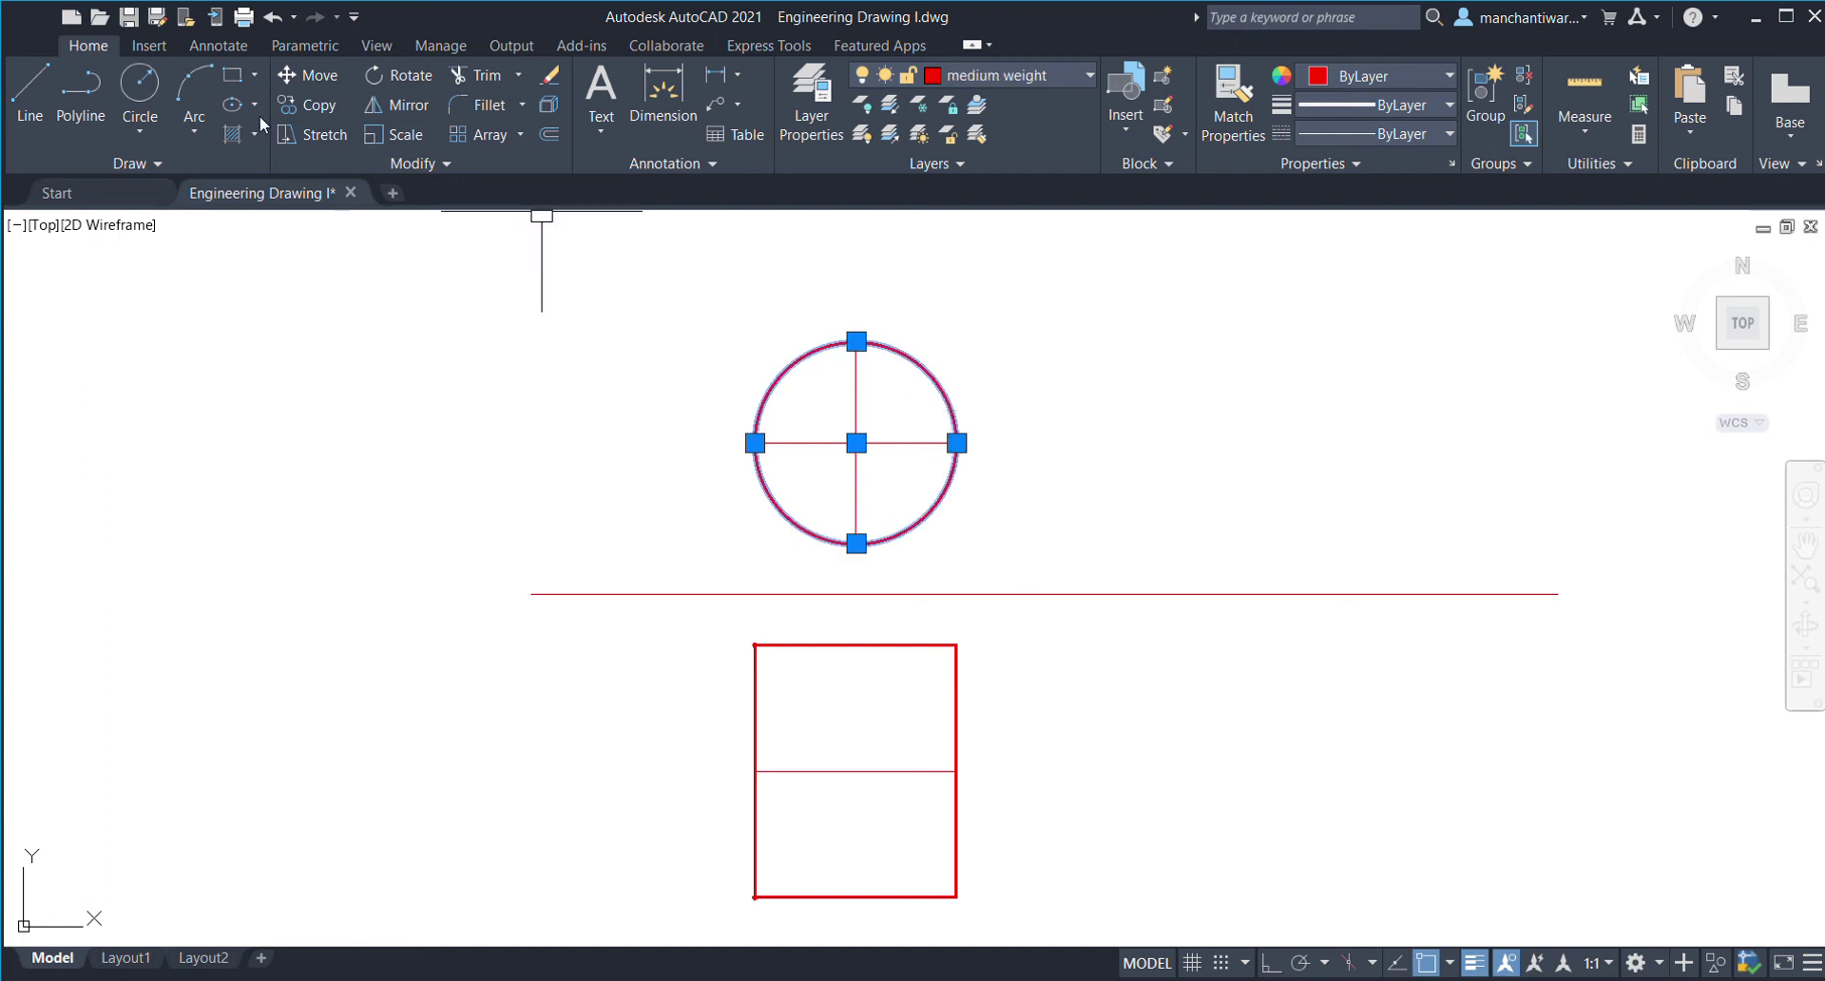
left_click(295, 105)
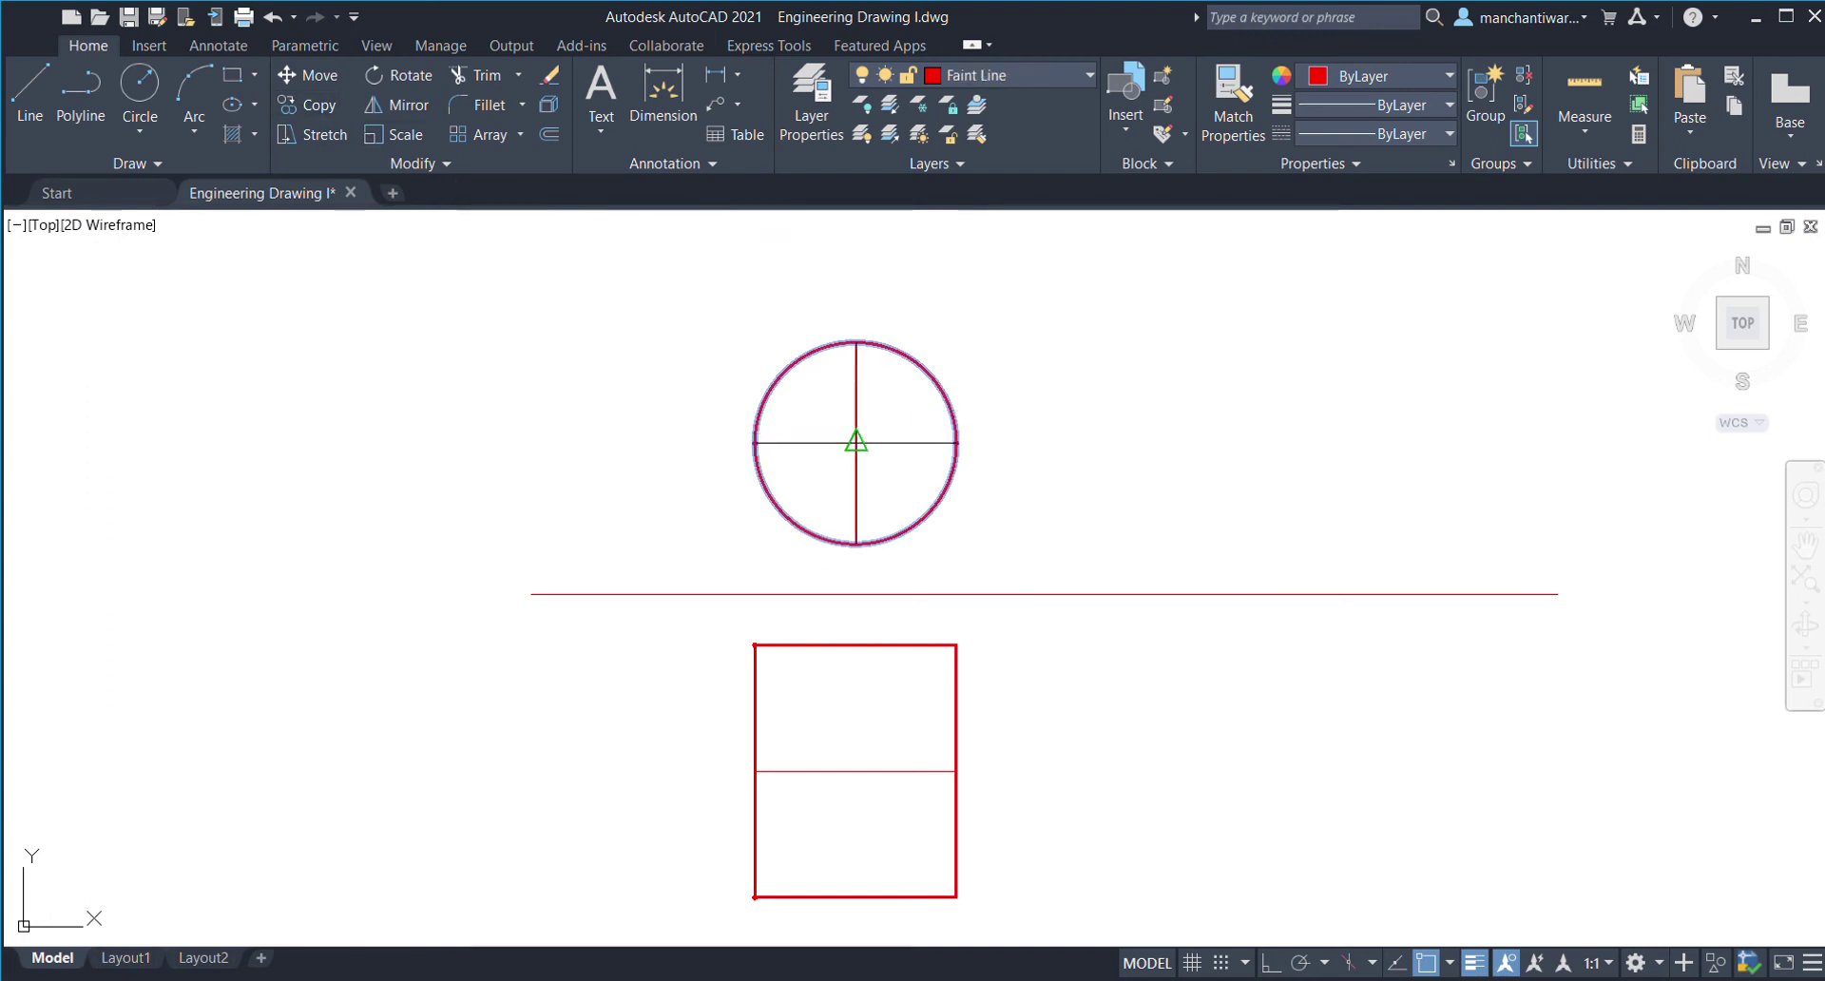
left_click(857, 442)
scroll(962, 423, "up", 3)
scroll(954, 412, "up", 5)
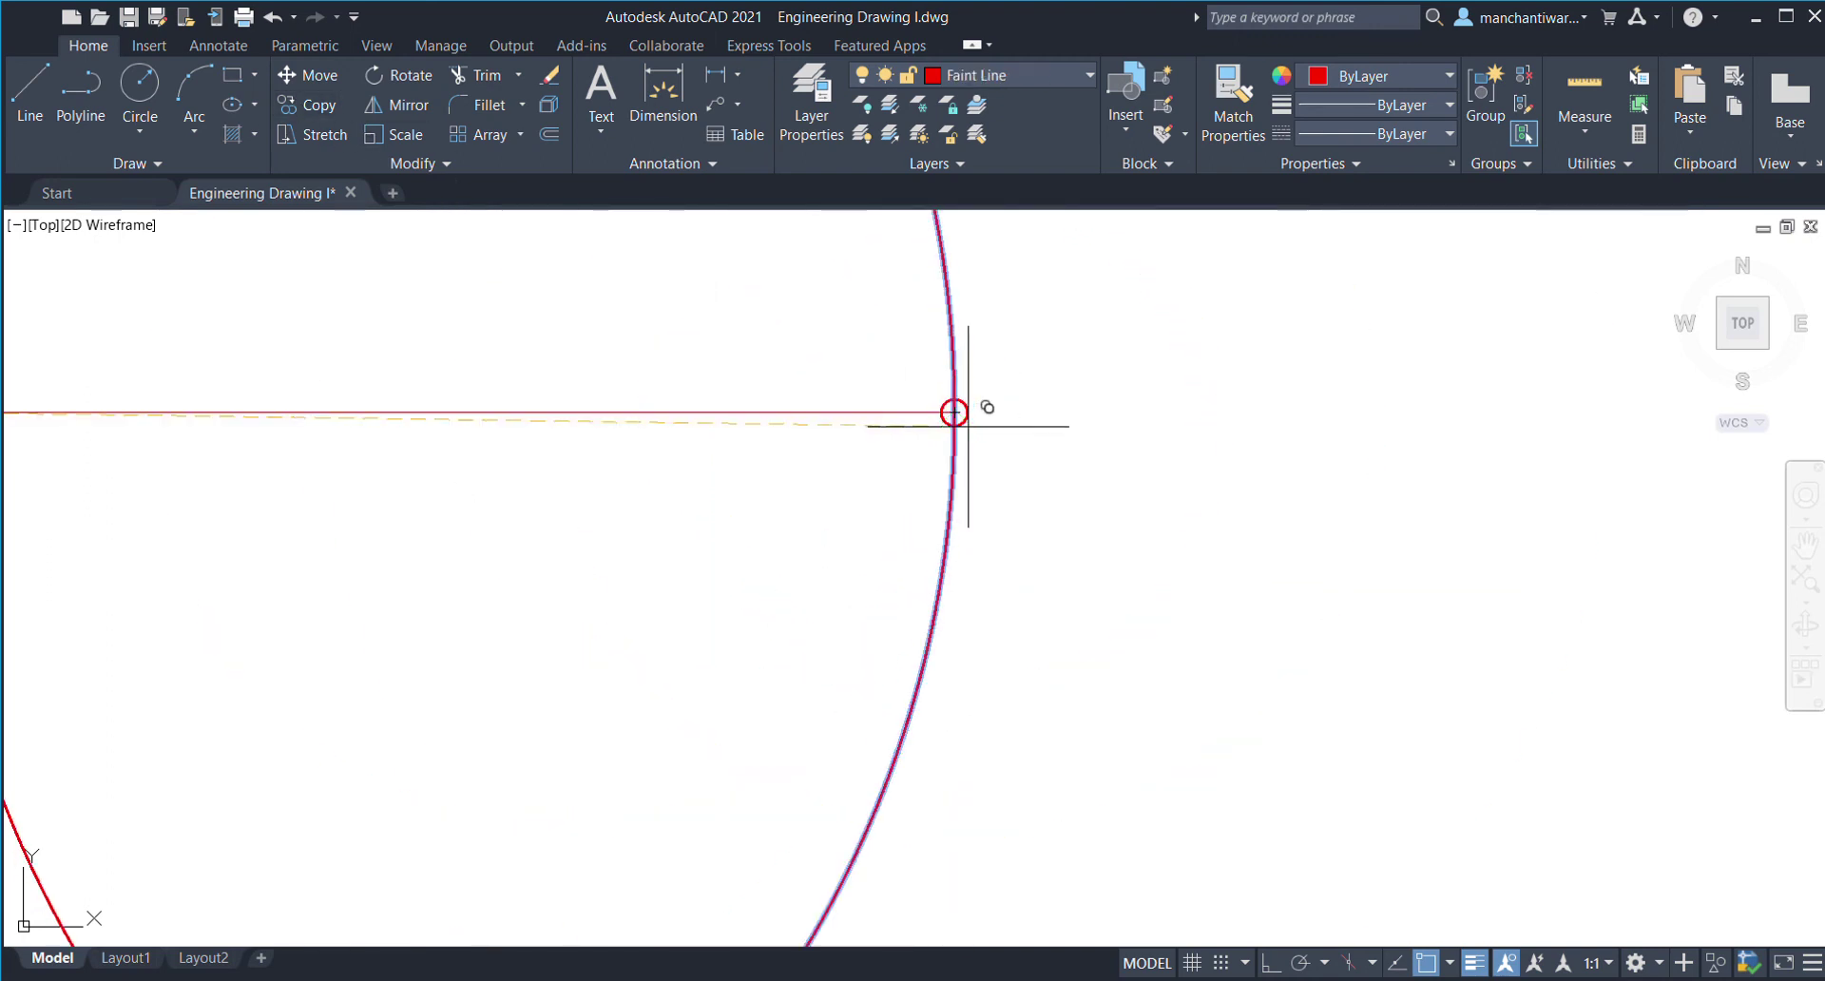
left_click(954, 411)
scroll(955, 412, "down", 6)
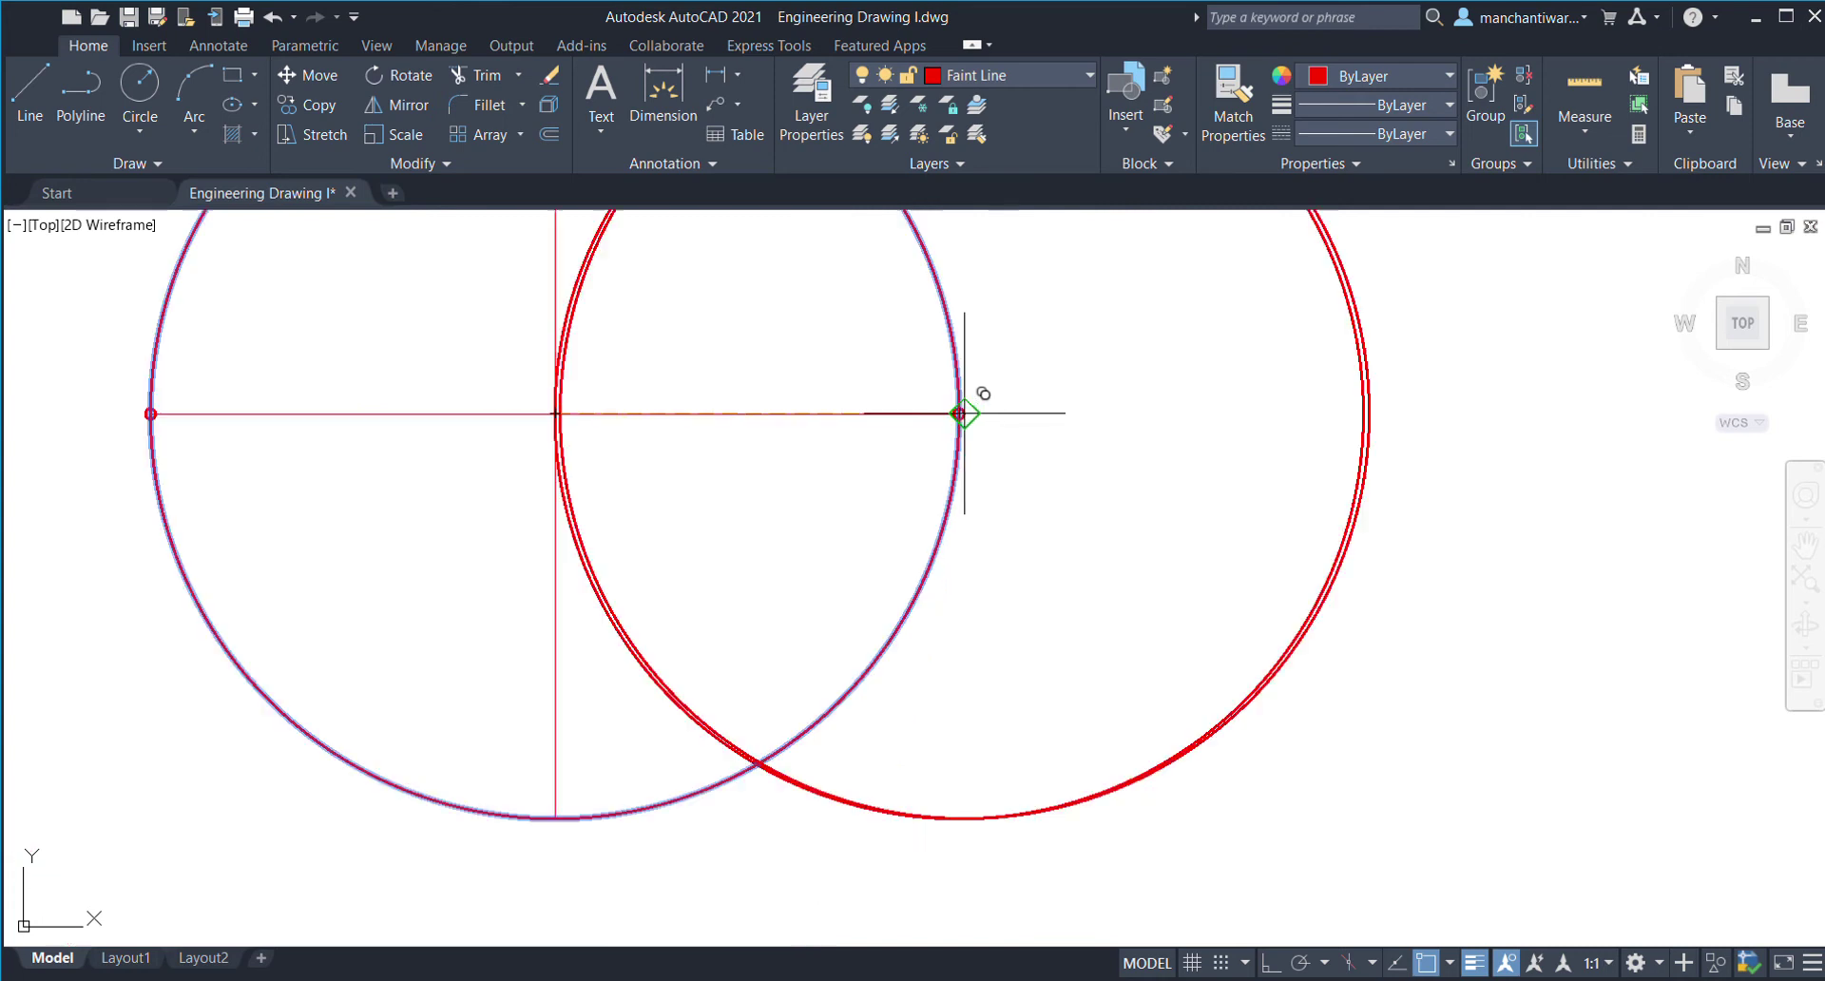
left_click(555, 817)
scroll(579, 787, "down", 3)
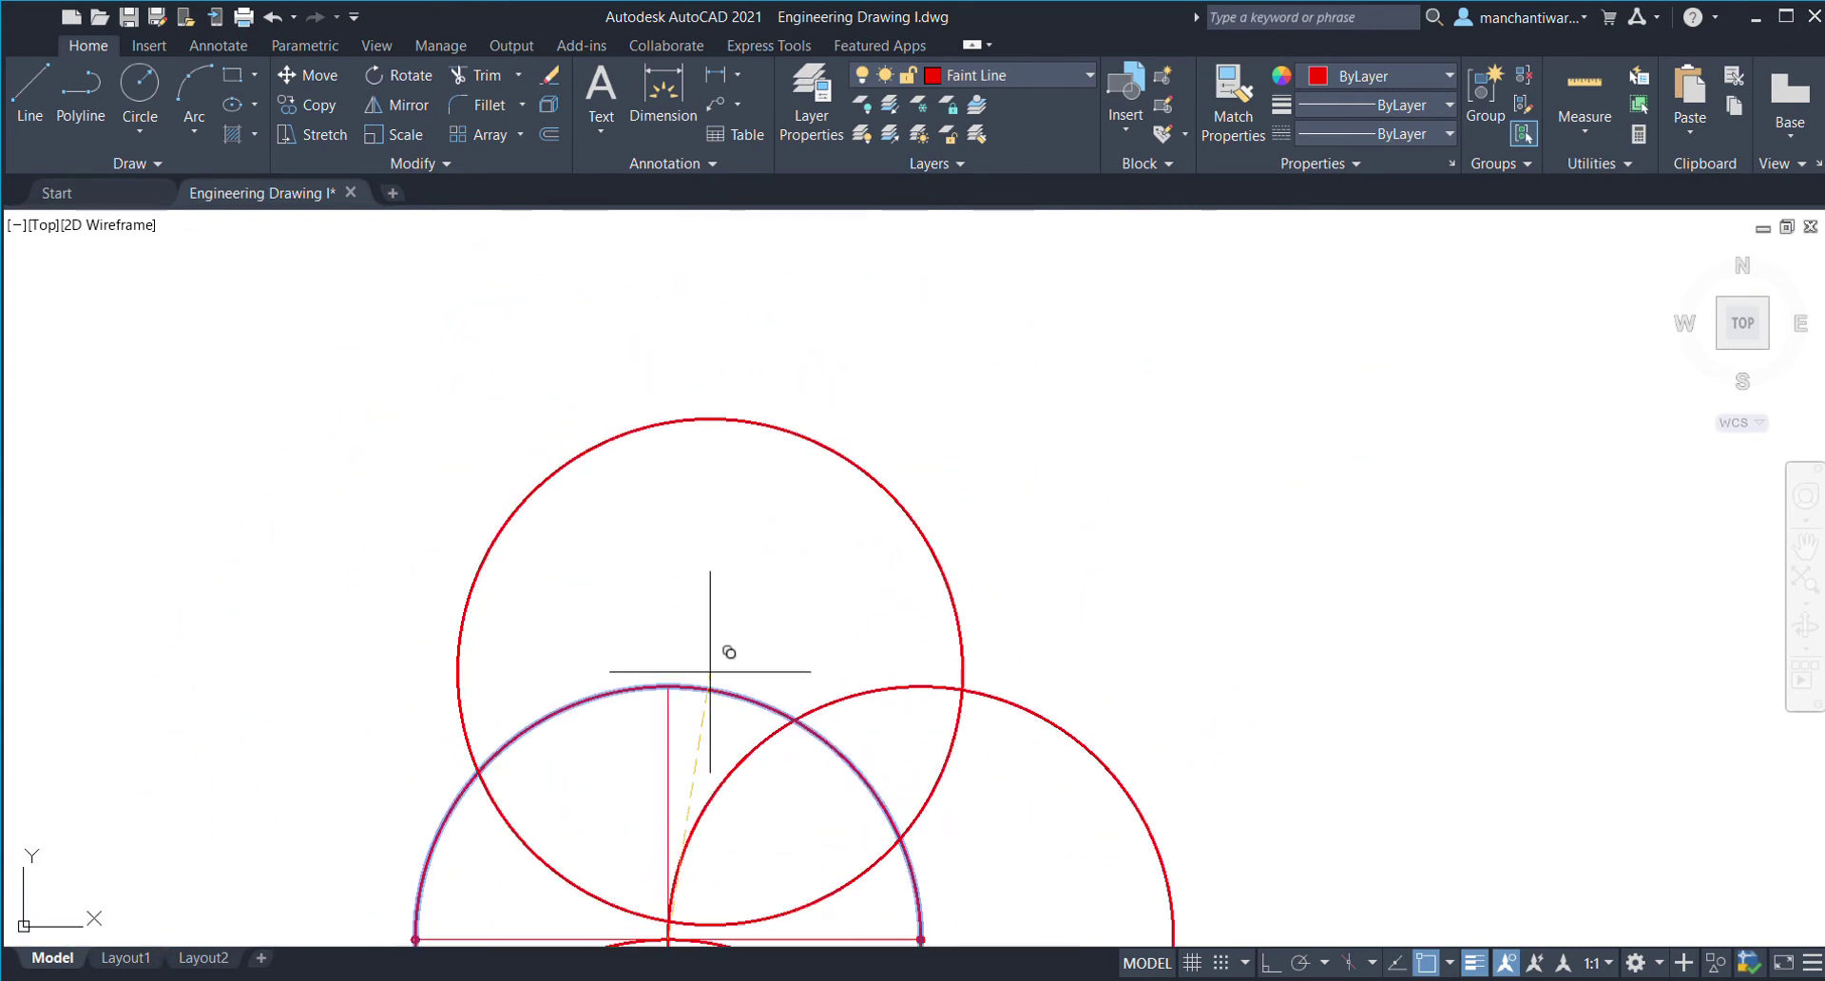
left_click(668, 684)
key("Escape")
- Draw two diameters across the original circle from its two upper-right construction-circle intersections to the opposite points on its lower-left arc
middle_click_drag(738, 618, 852, 304)
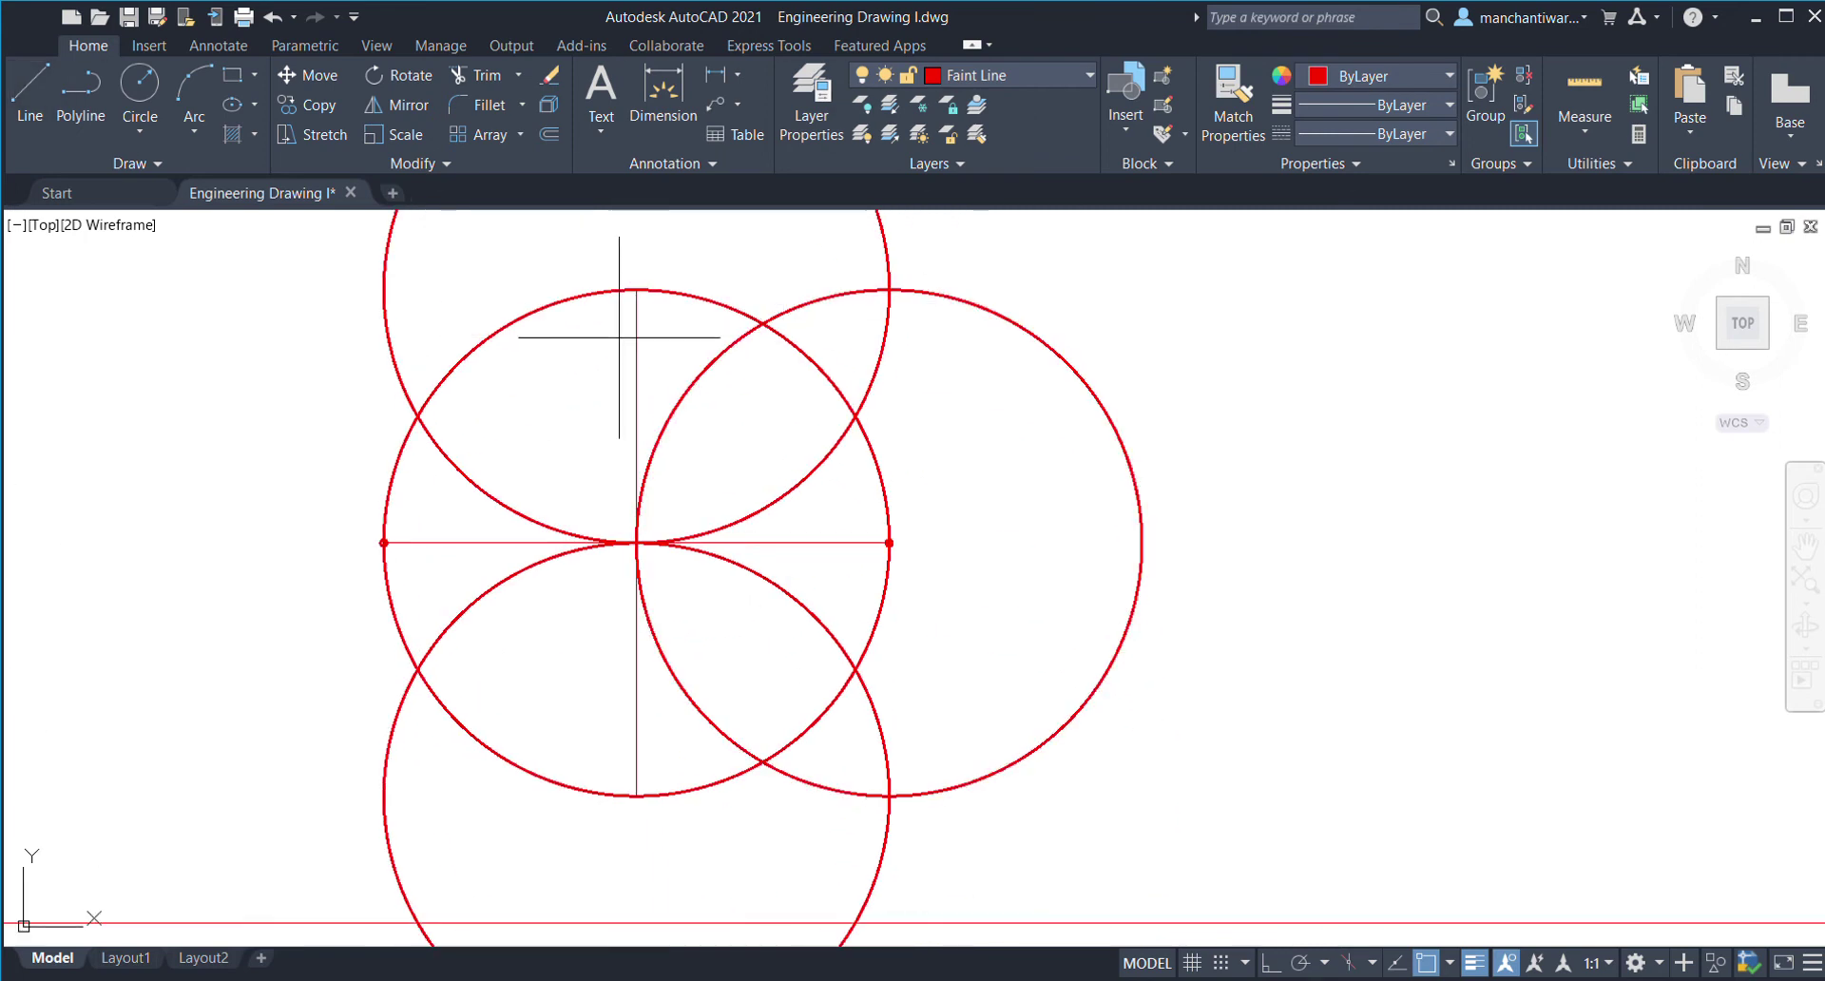
left_click(747, 328)
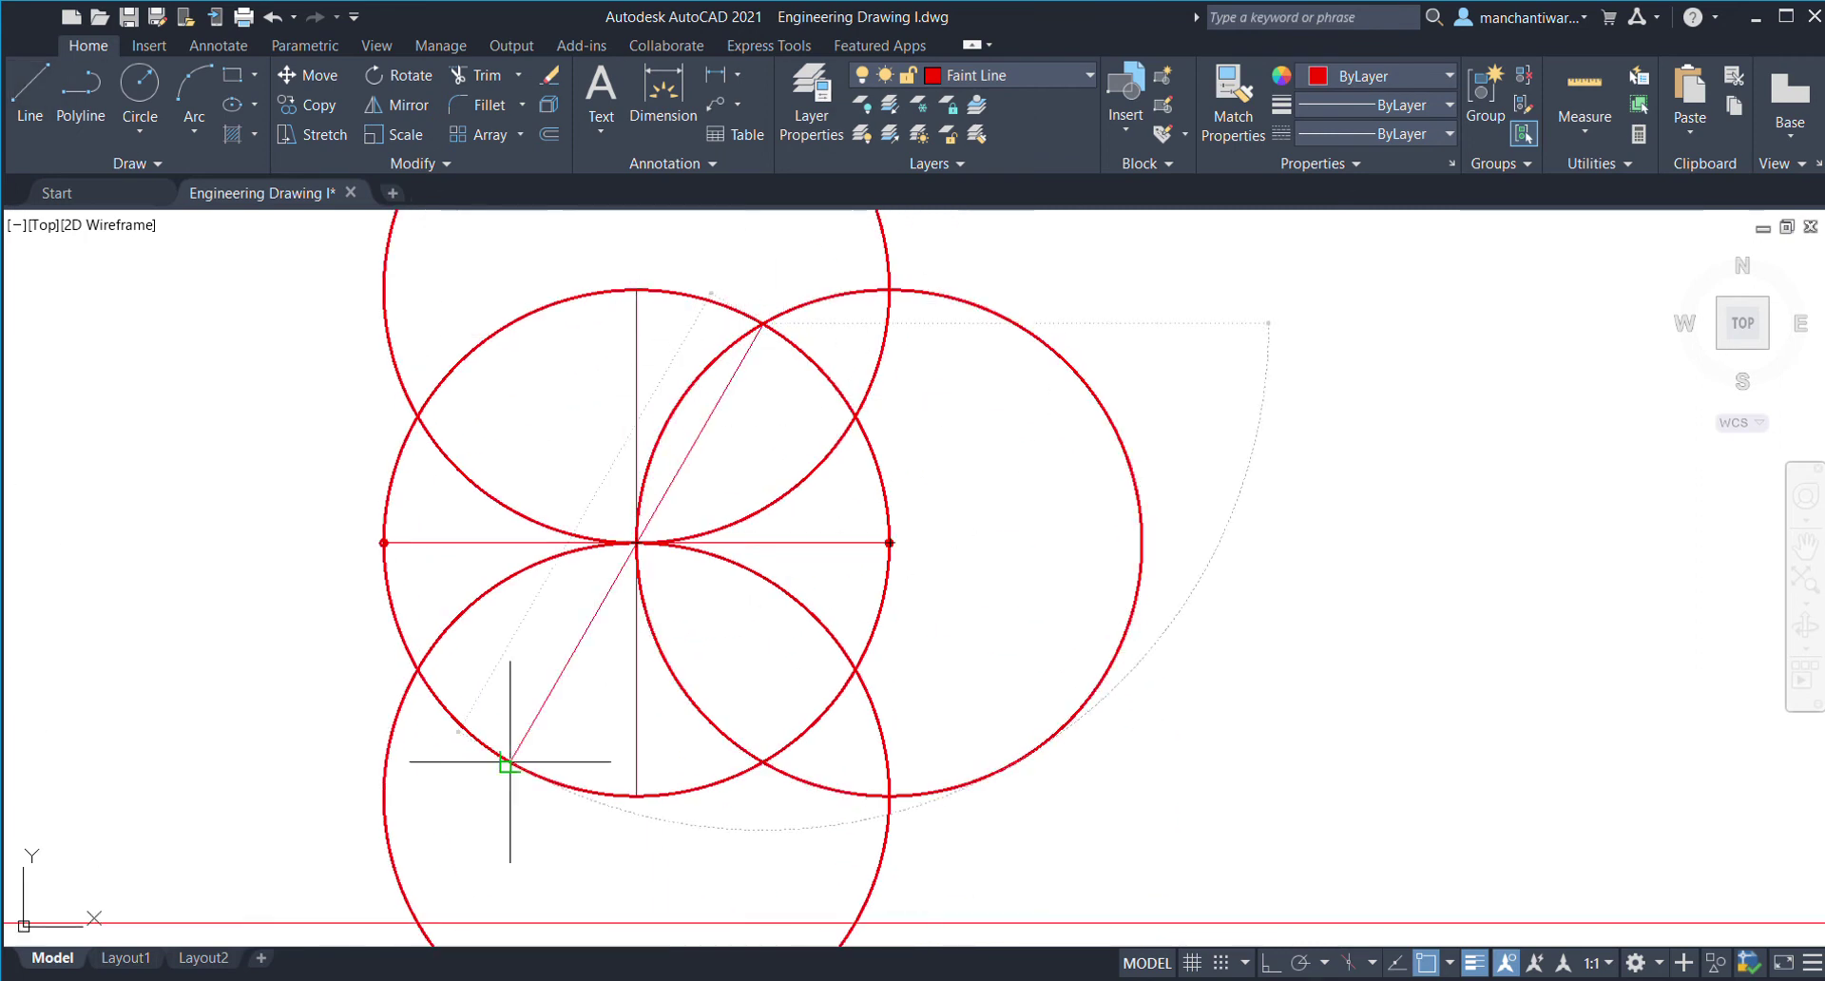
left_click(504, 761)
key("Return")
key("Return")
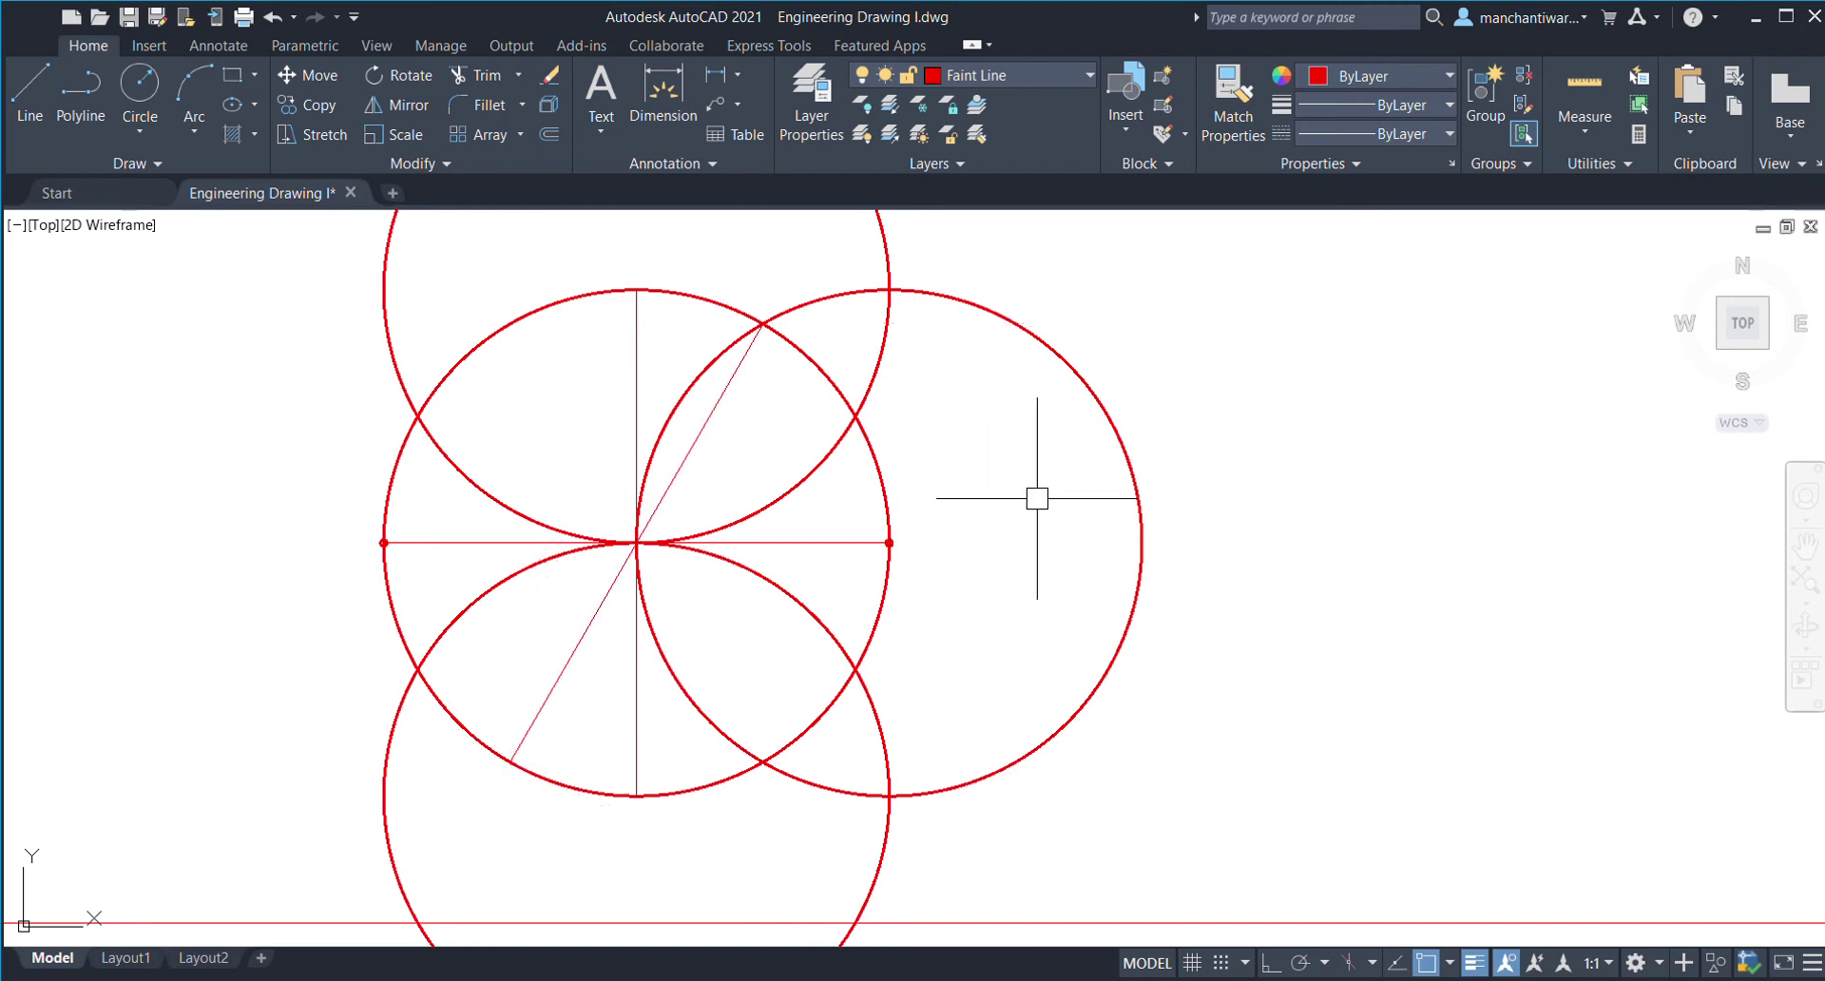
left_click(856, 416)
left_click(415, 670)
key("Return")
key("Return")
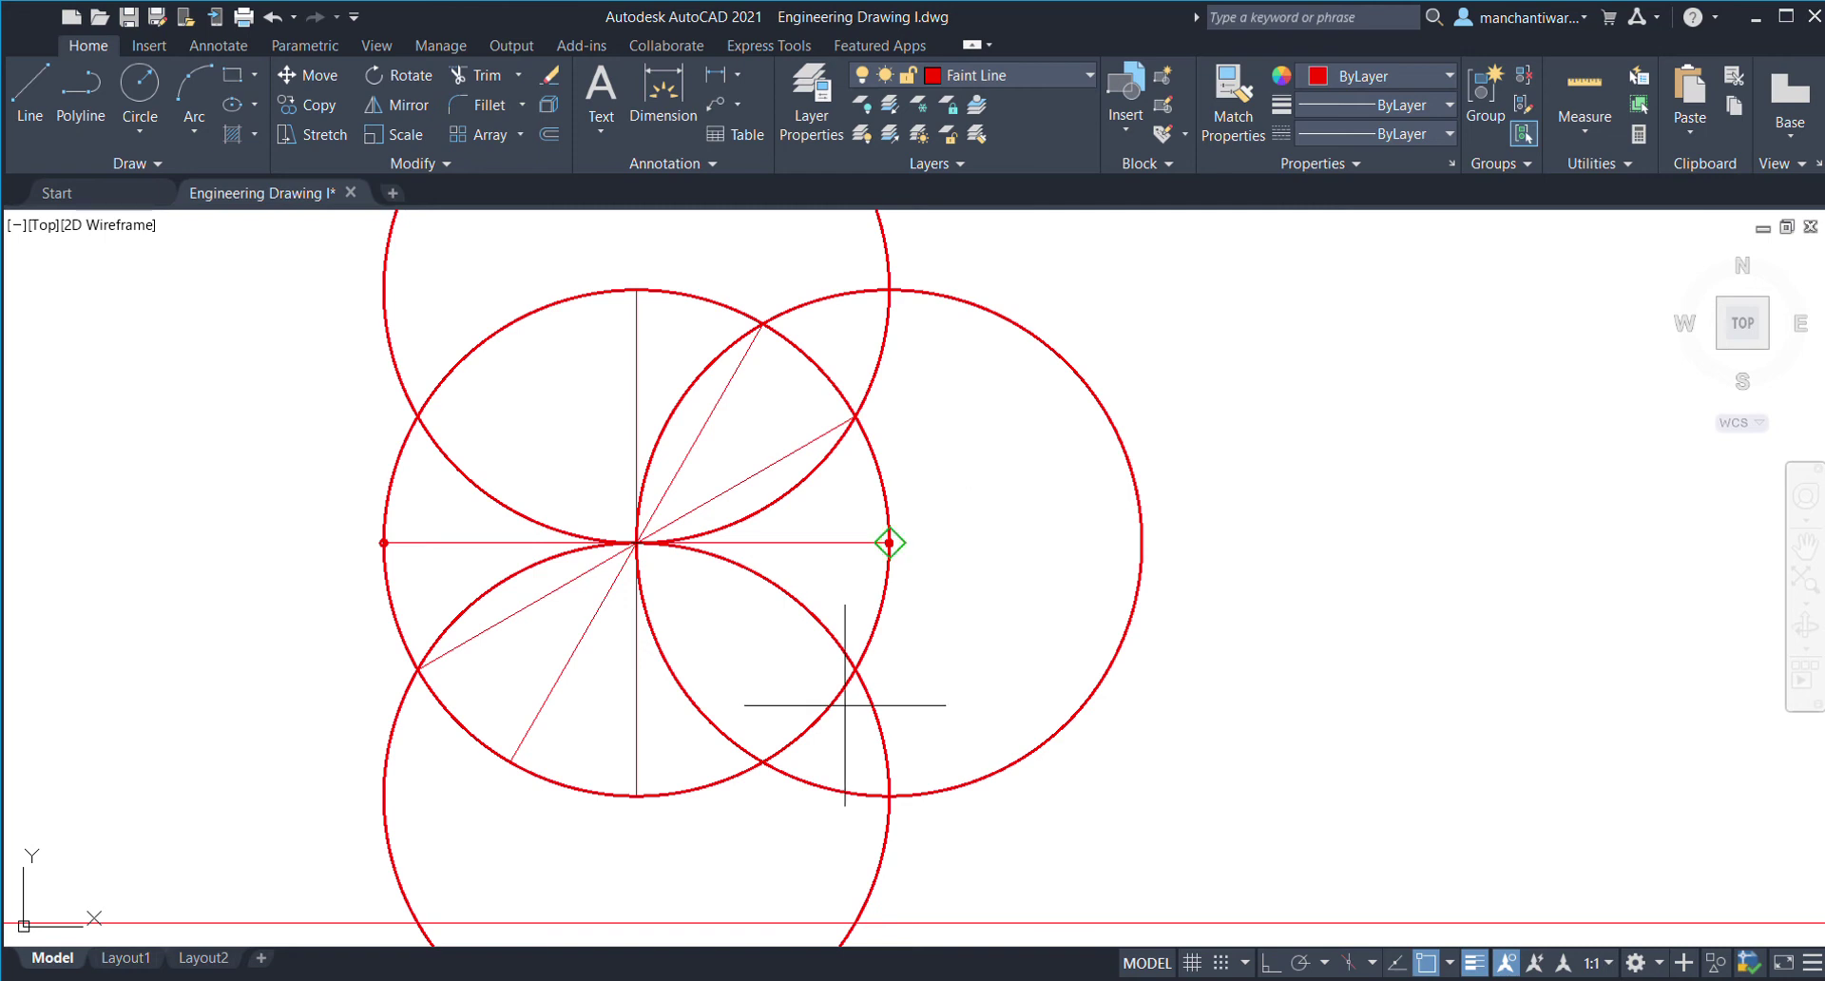
- Draw two diameters across the original circle from its two lower-right construction-circle intersections to the opposite points on its upper-left arc
left_click(855, 668)
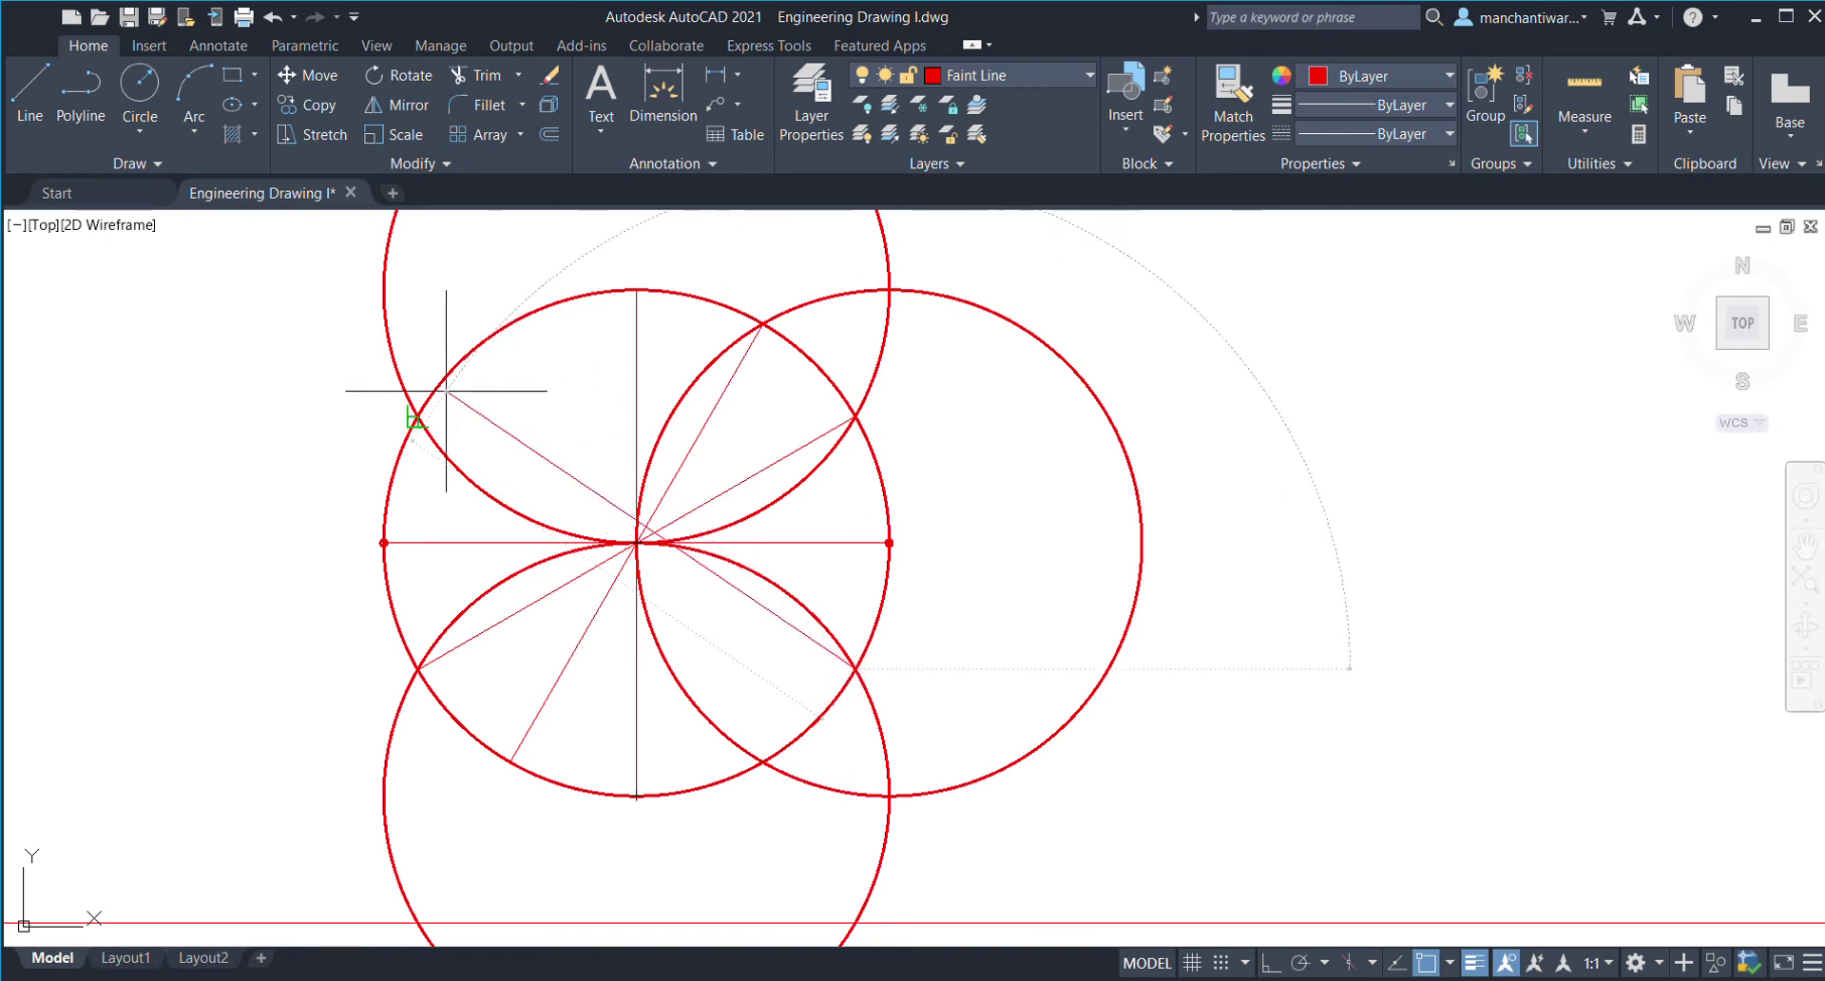
left_click(417, 415)
key("Return")
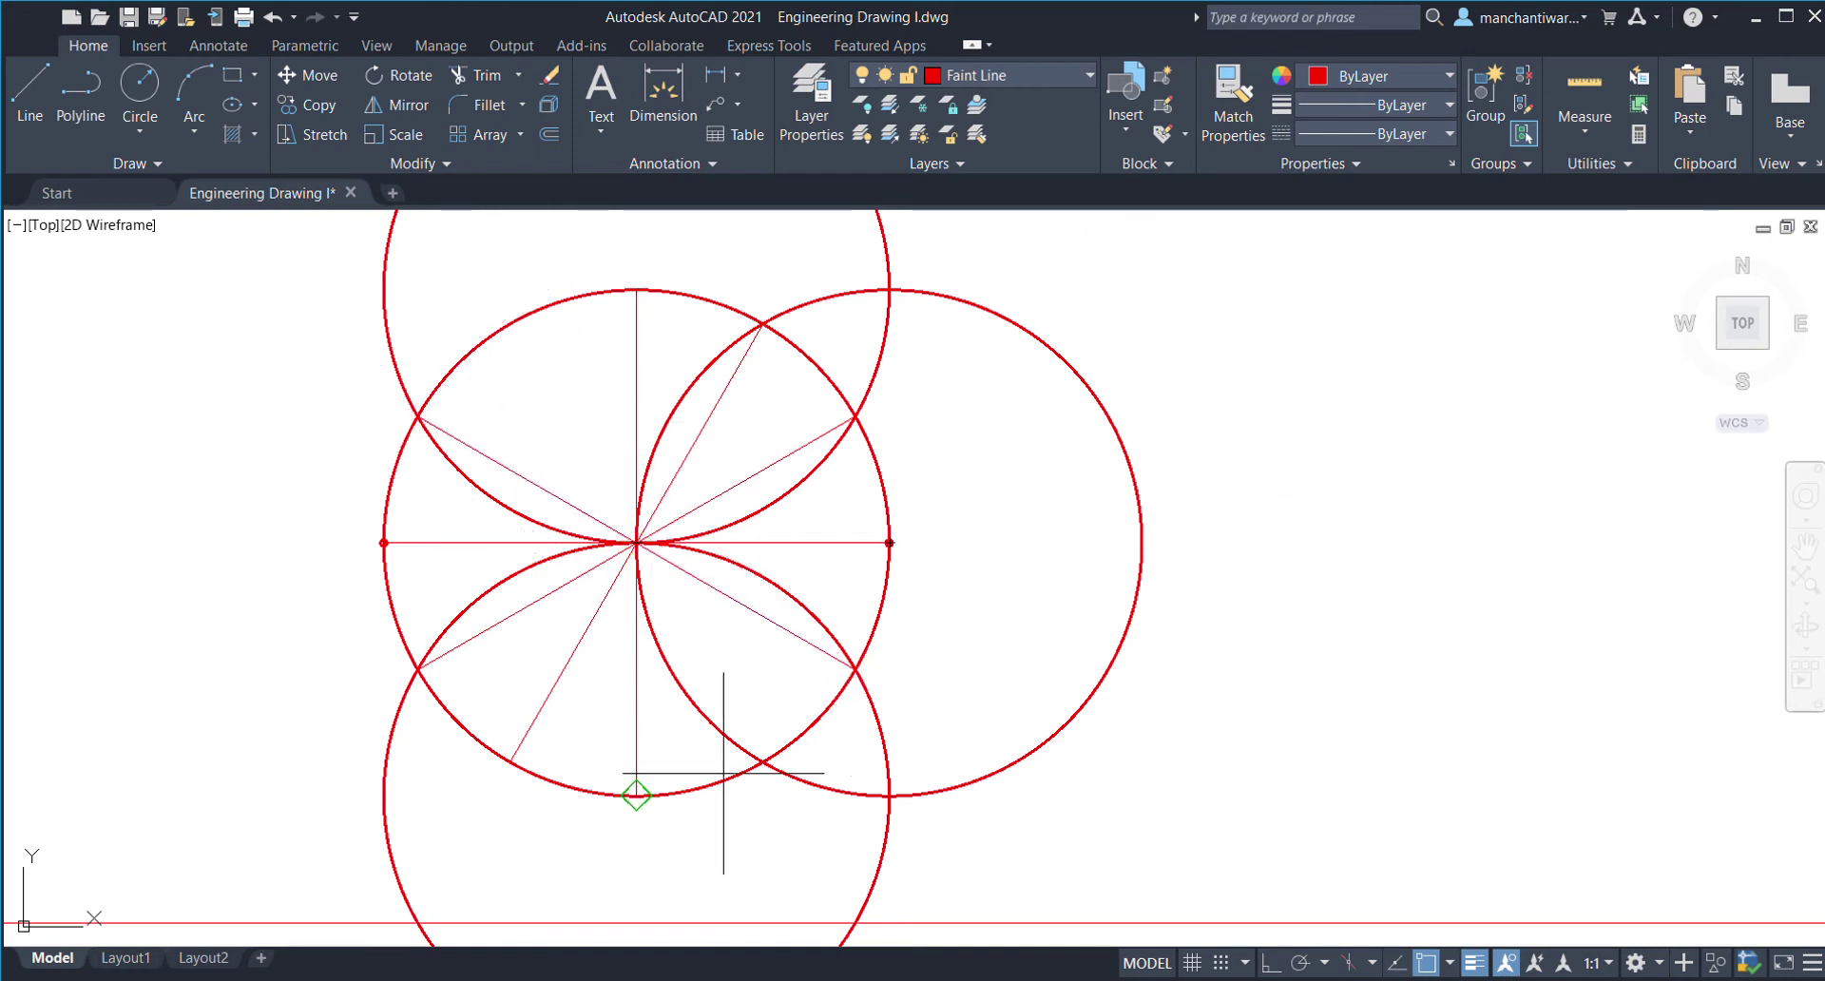
left_click(761, 760)
left_click(510, 325)
key("Return")
- Delete the three copied construction circles, keeping the original circle and its diameters
scroll(538, 343, "down", 2)
left_click(921, 297)
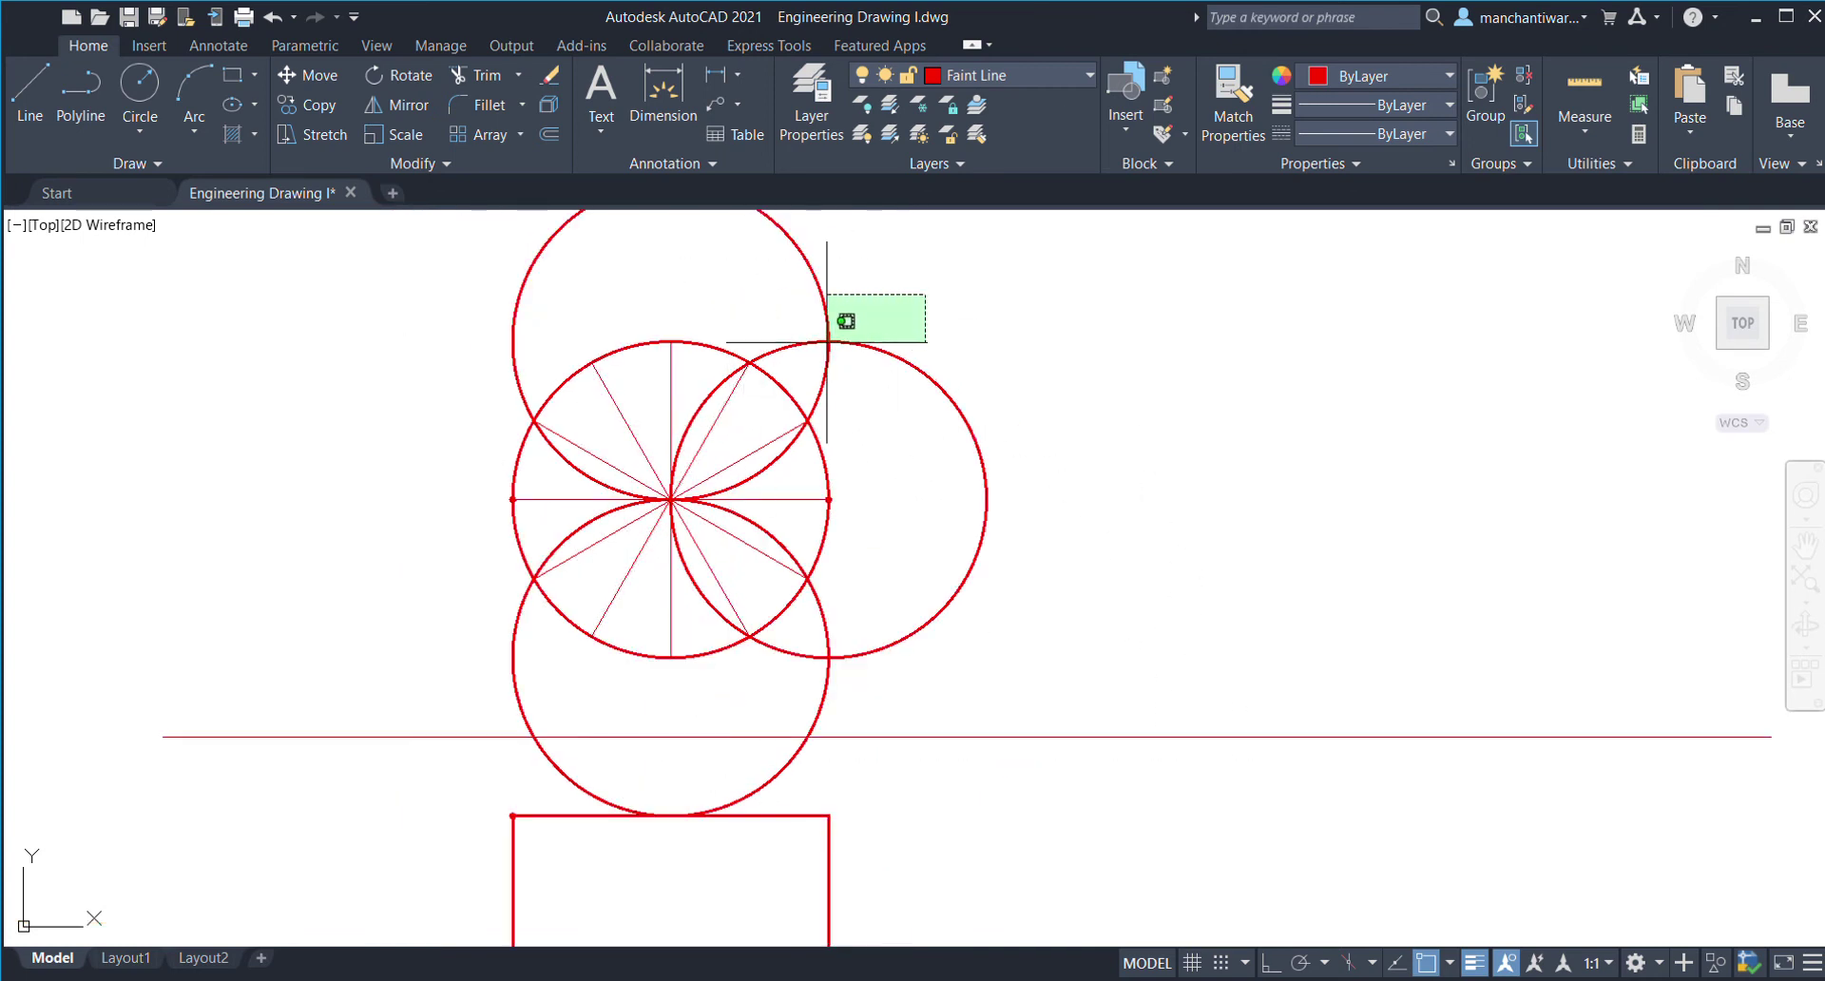
left_click(791, 336)
left_click(515, 676)
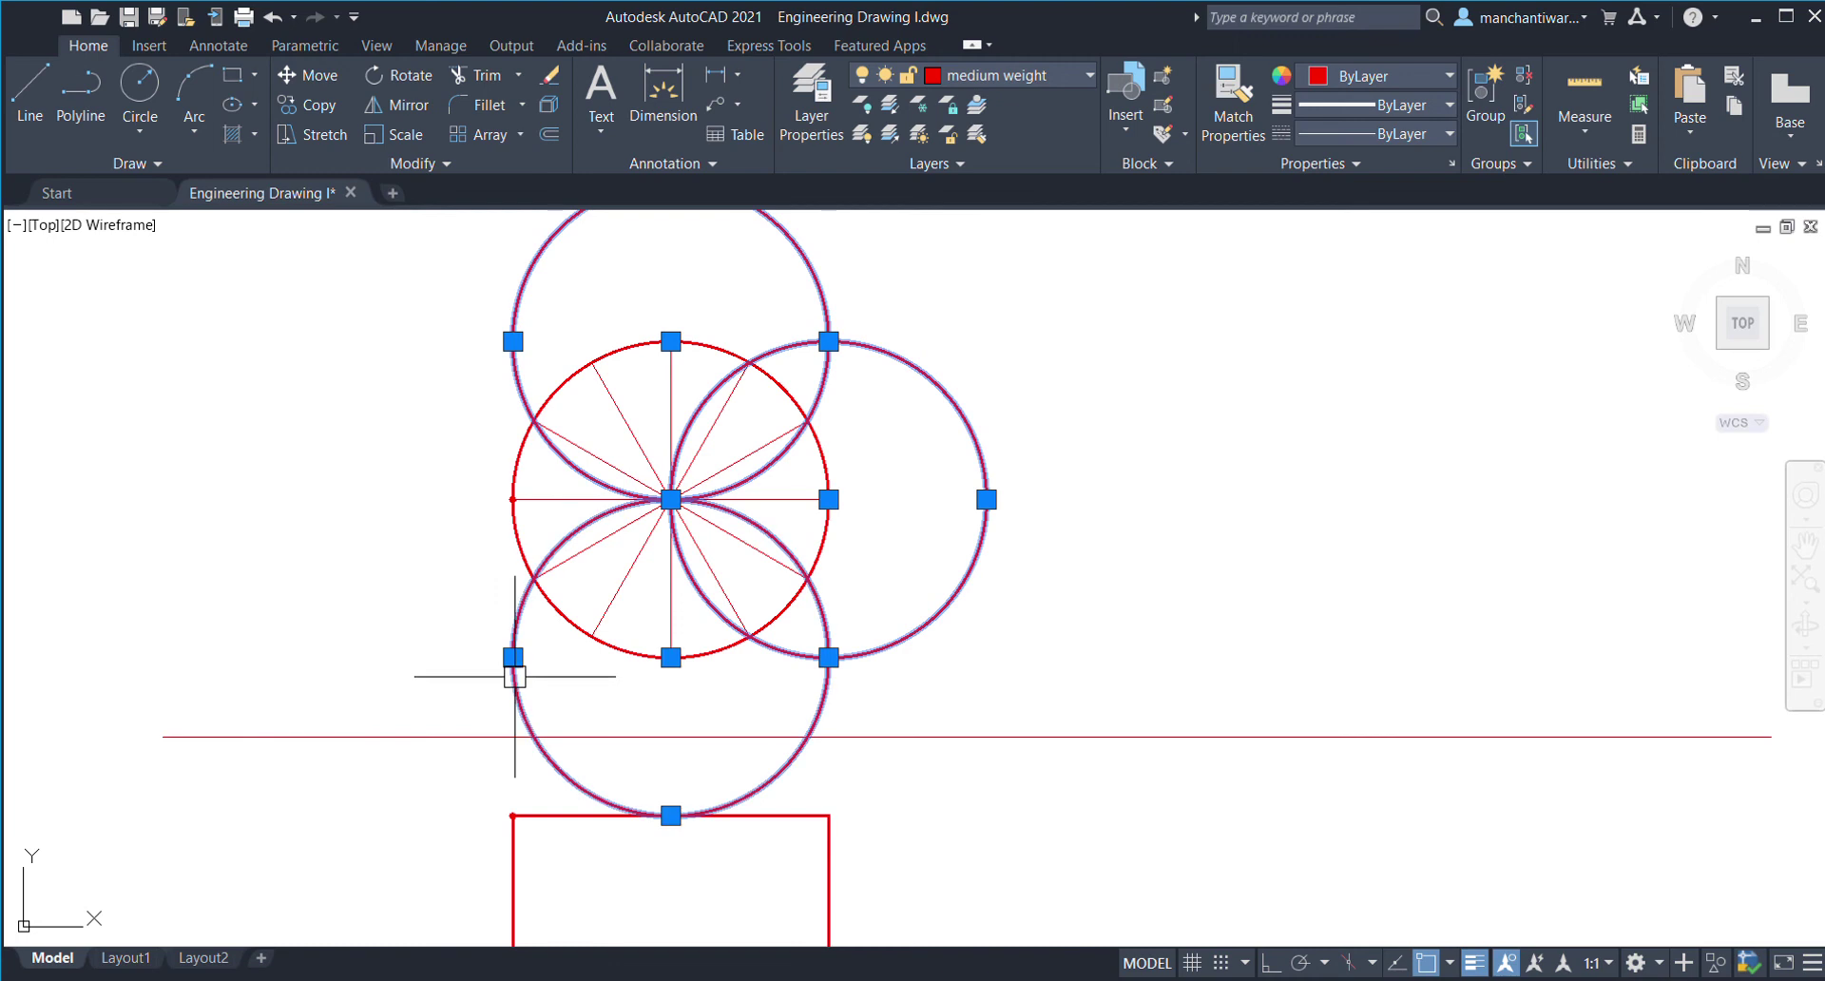
key("Delete")
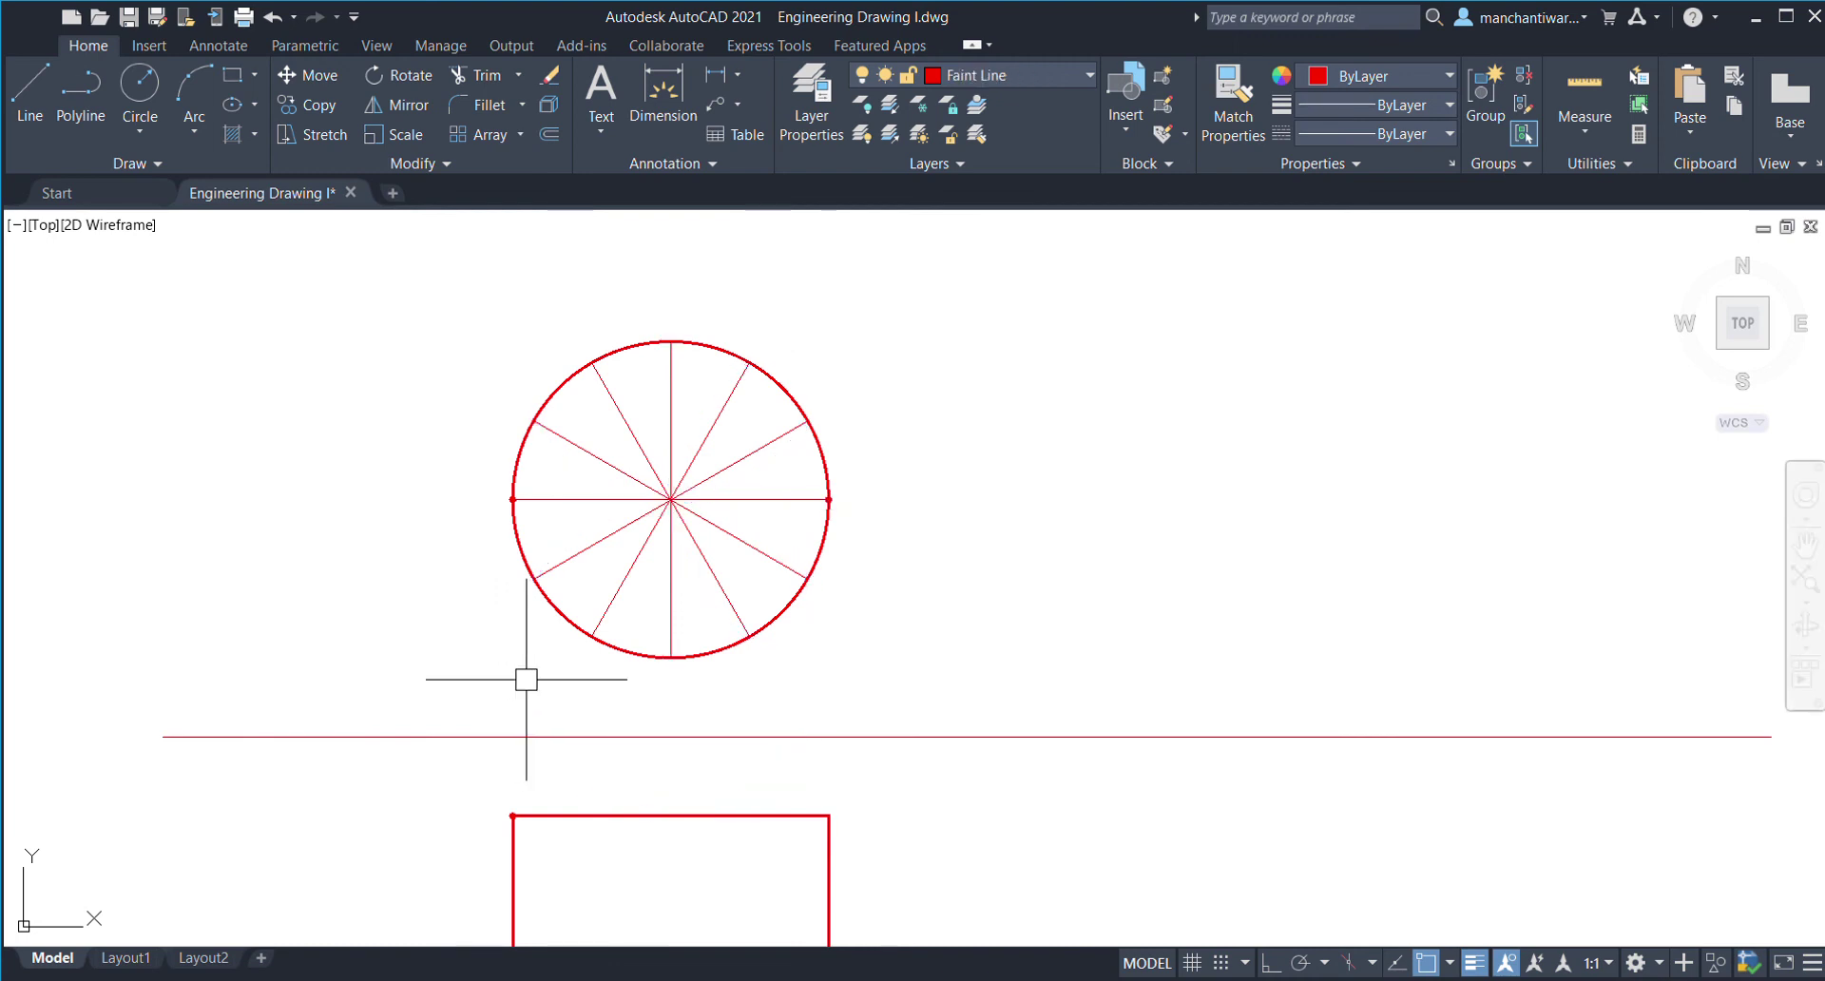
- Try to add a linear dimension to the rectangle's right edge from its upper-right to its lower-right corner
scroll(526, 679, "down", 2)
middle_click_drag(530, 700, 551, 403)
scroll(693, 673, "up", 2)
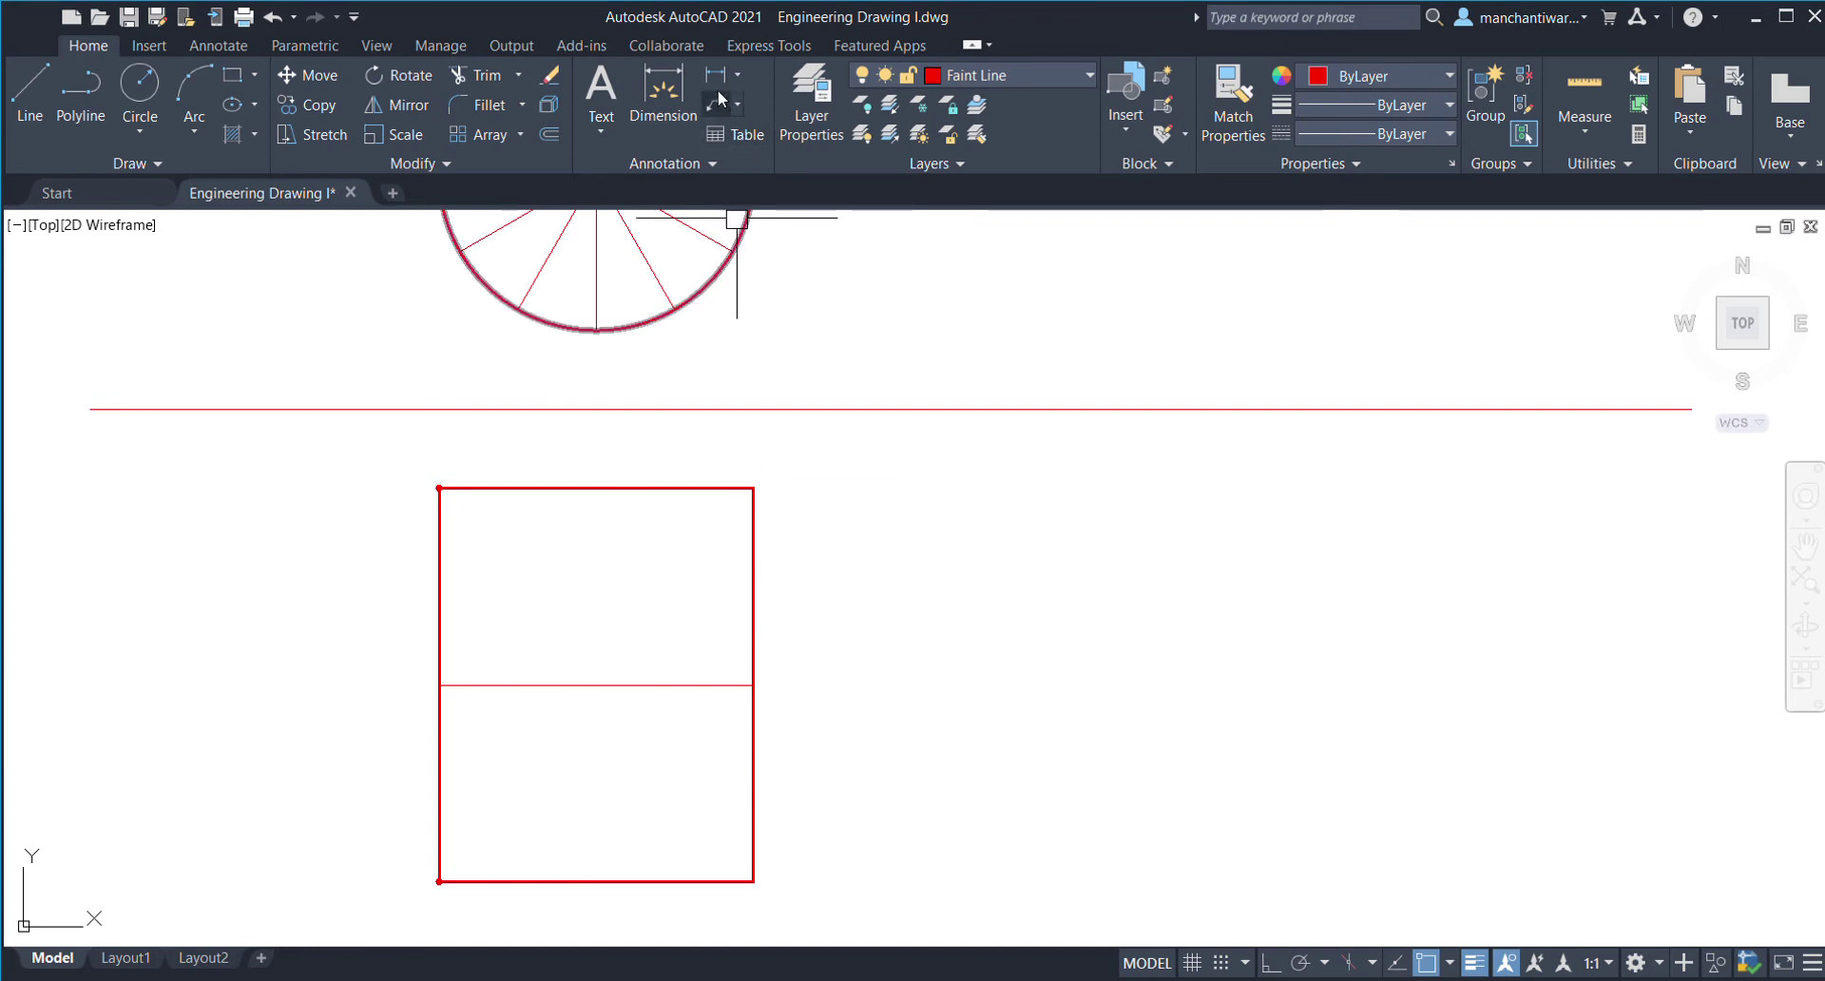
left_click(754, 488)
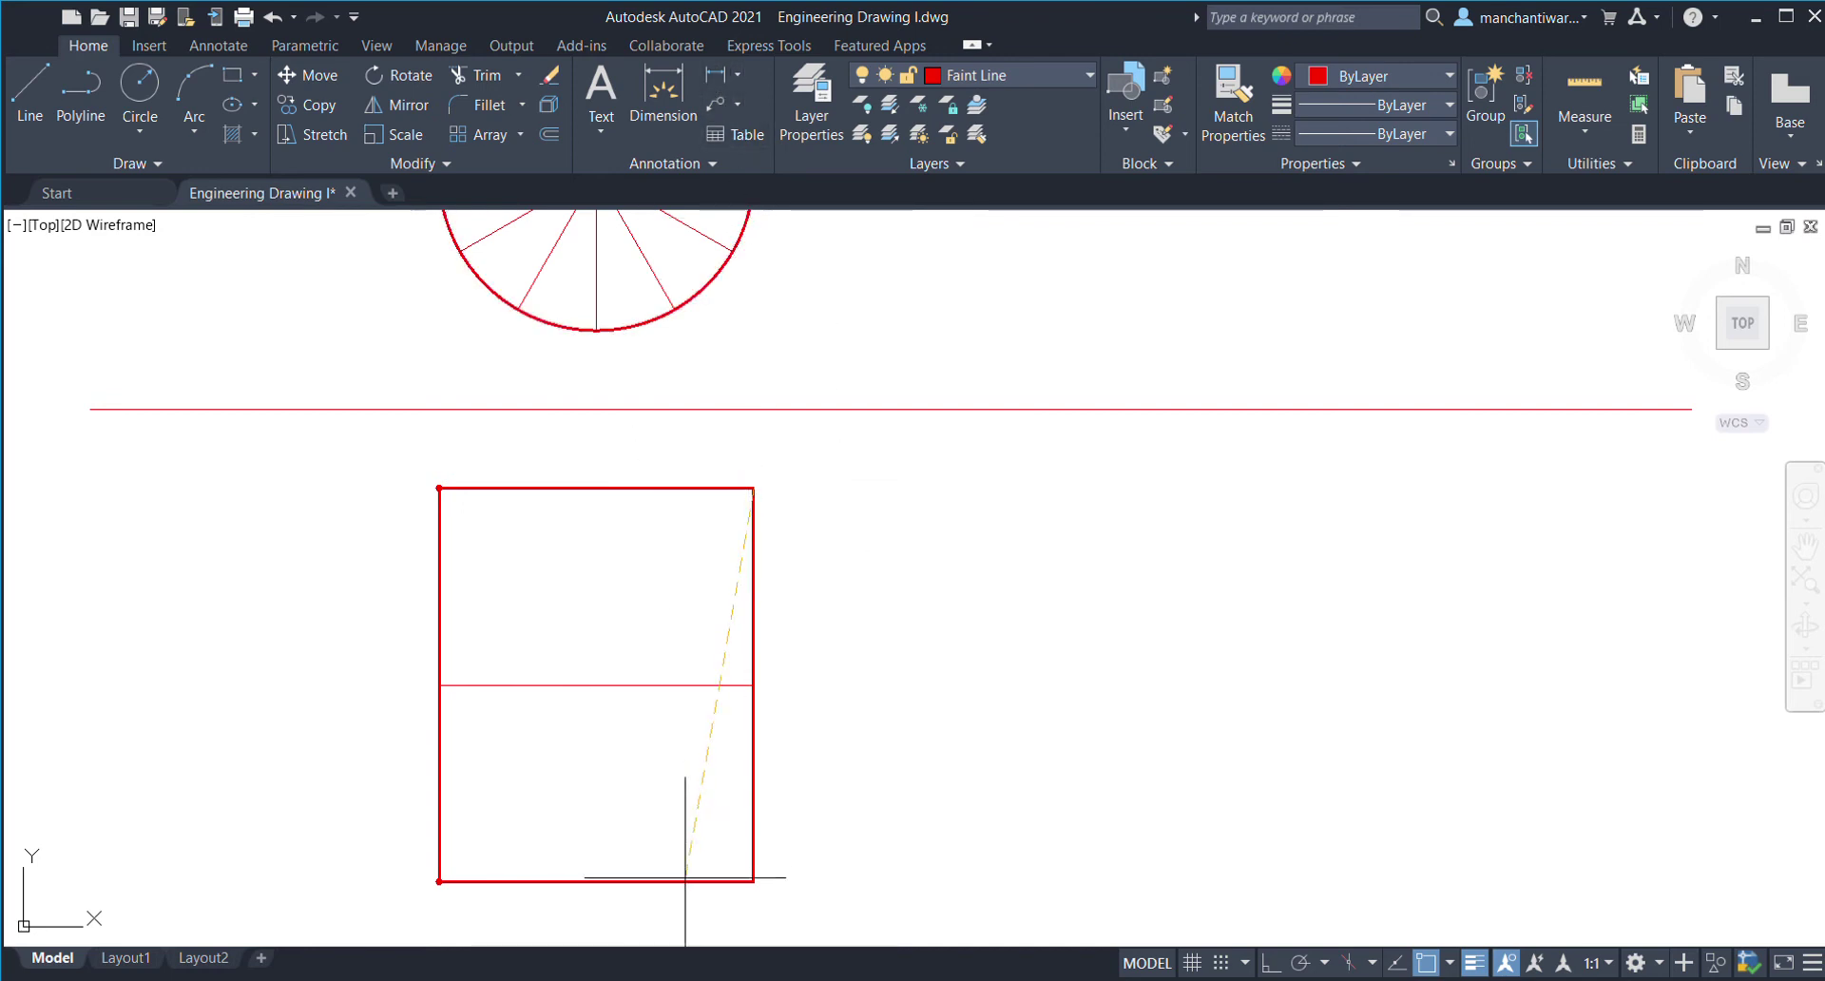
left_click(753, 881)
key("Escape")
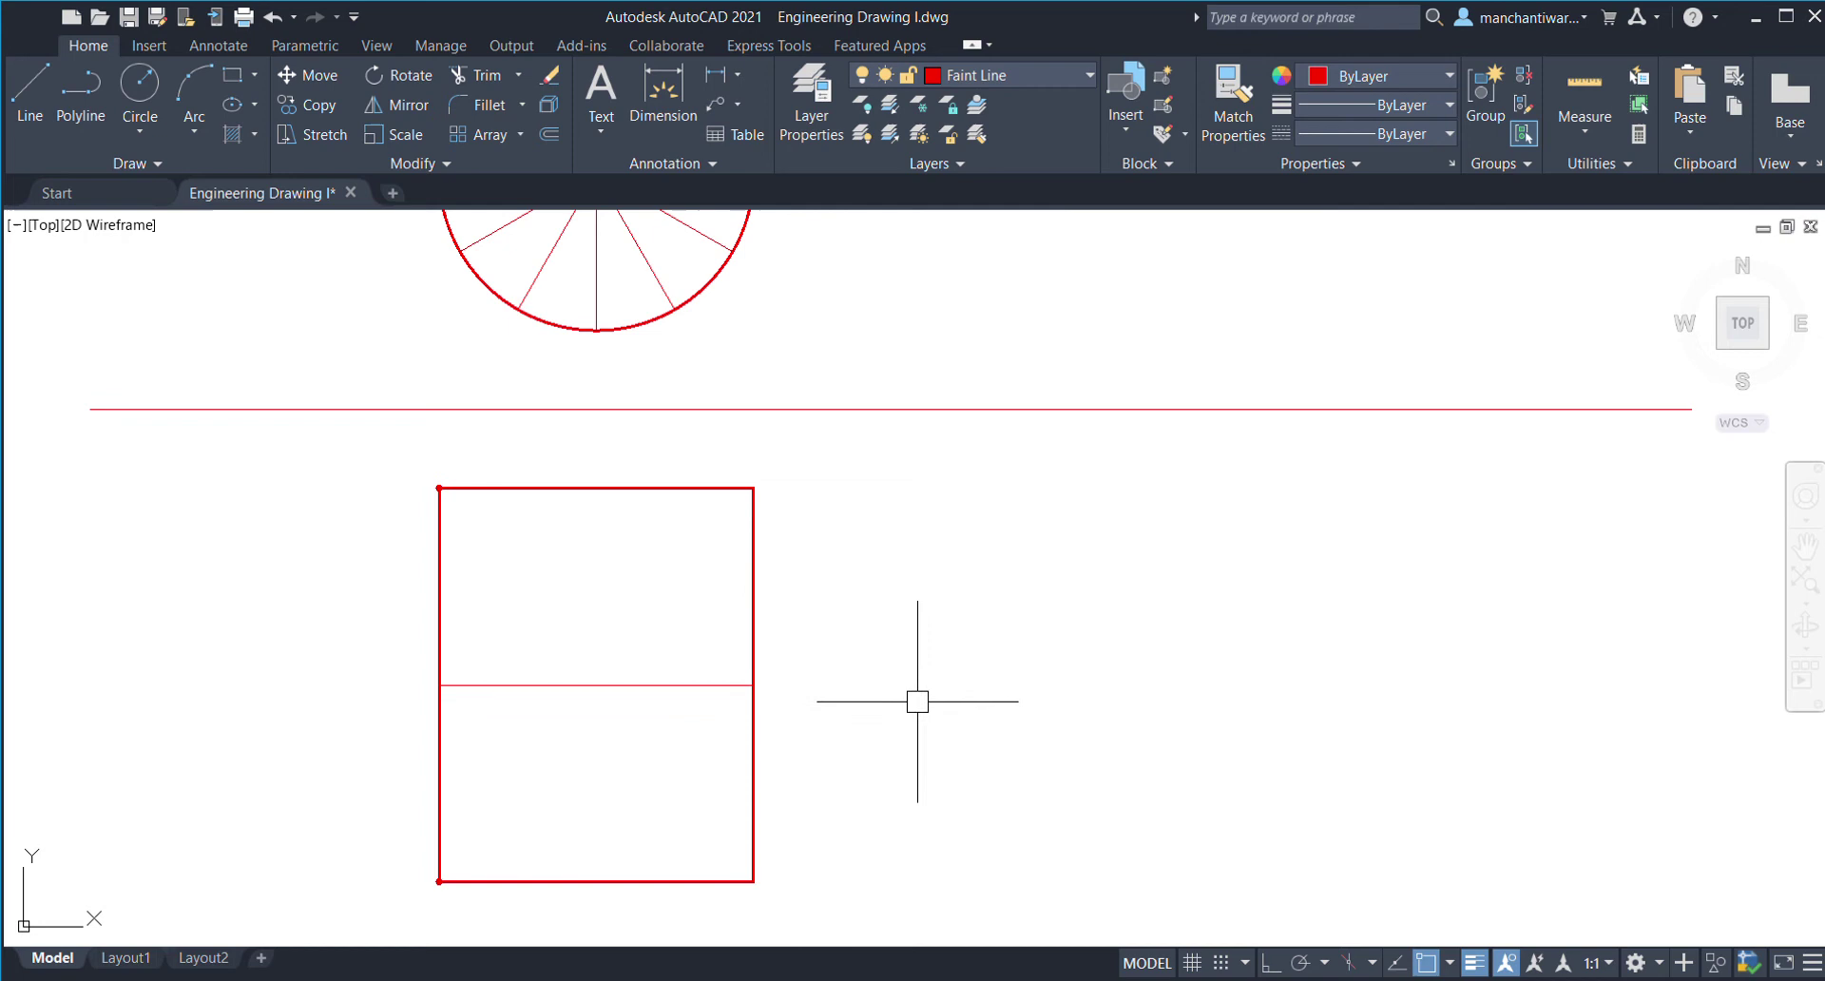
- Draw a slanted construction line from the rectangle's upper-left corner down to a free point outside its left edge
scroll(822, 533, "down", 2)
left_click(638, 623)
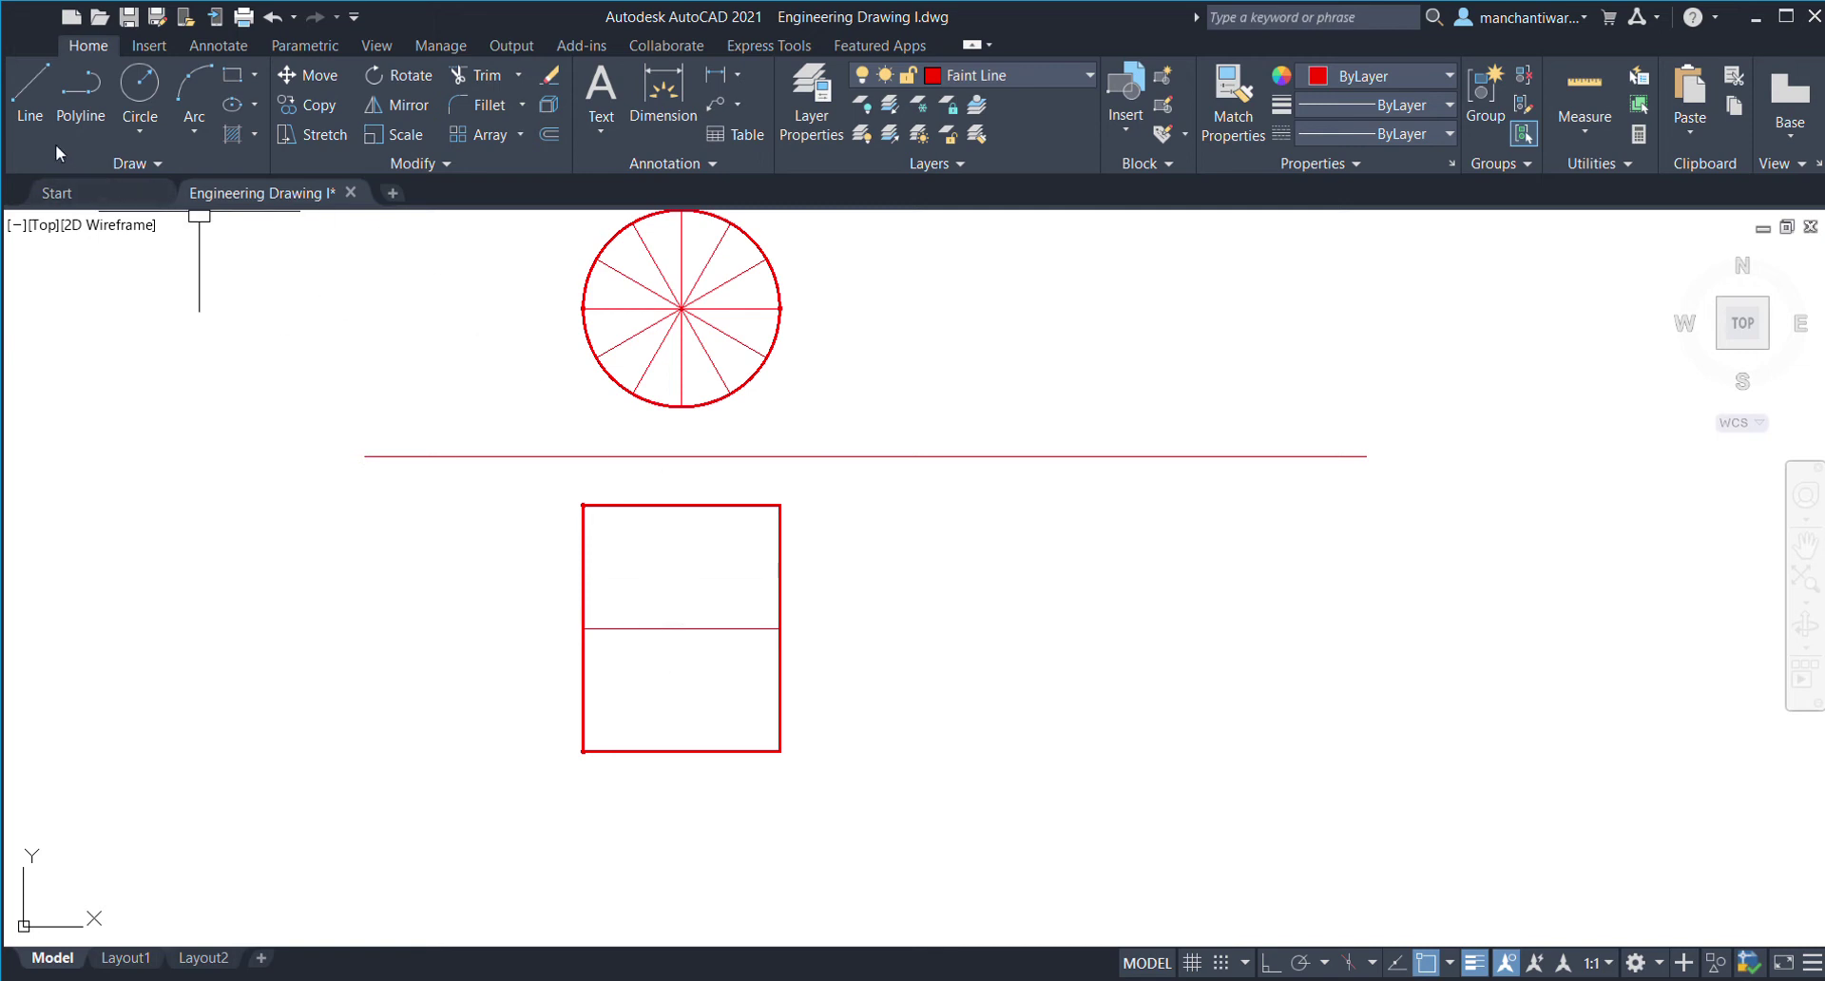
middle_click_drag(742, 593, 842, 544)
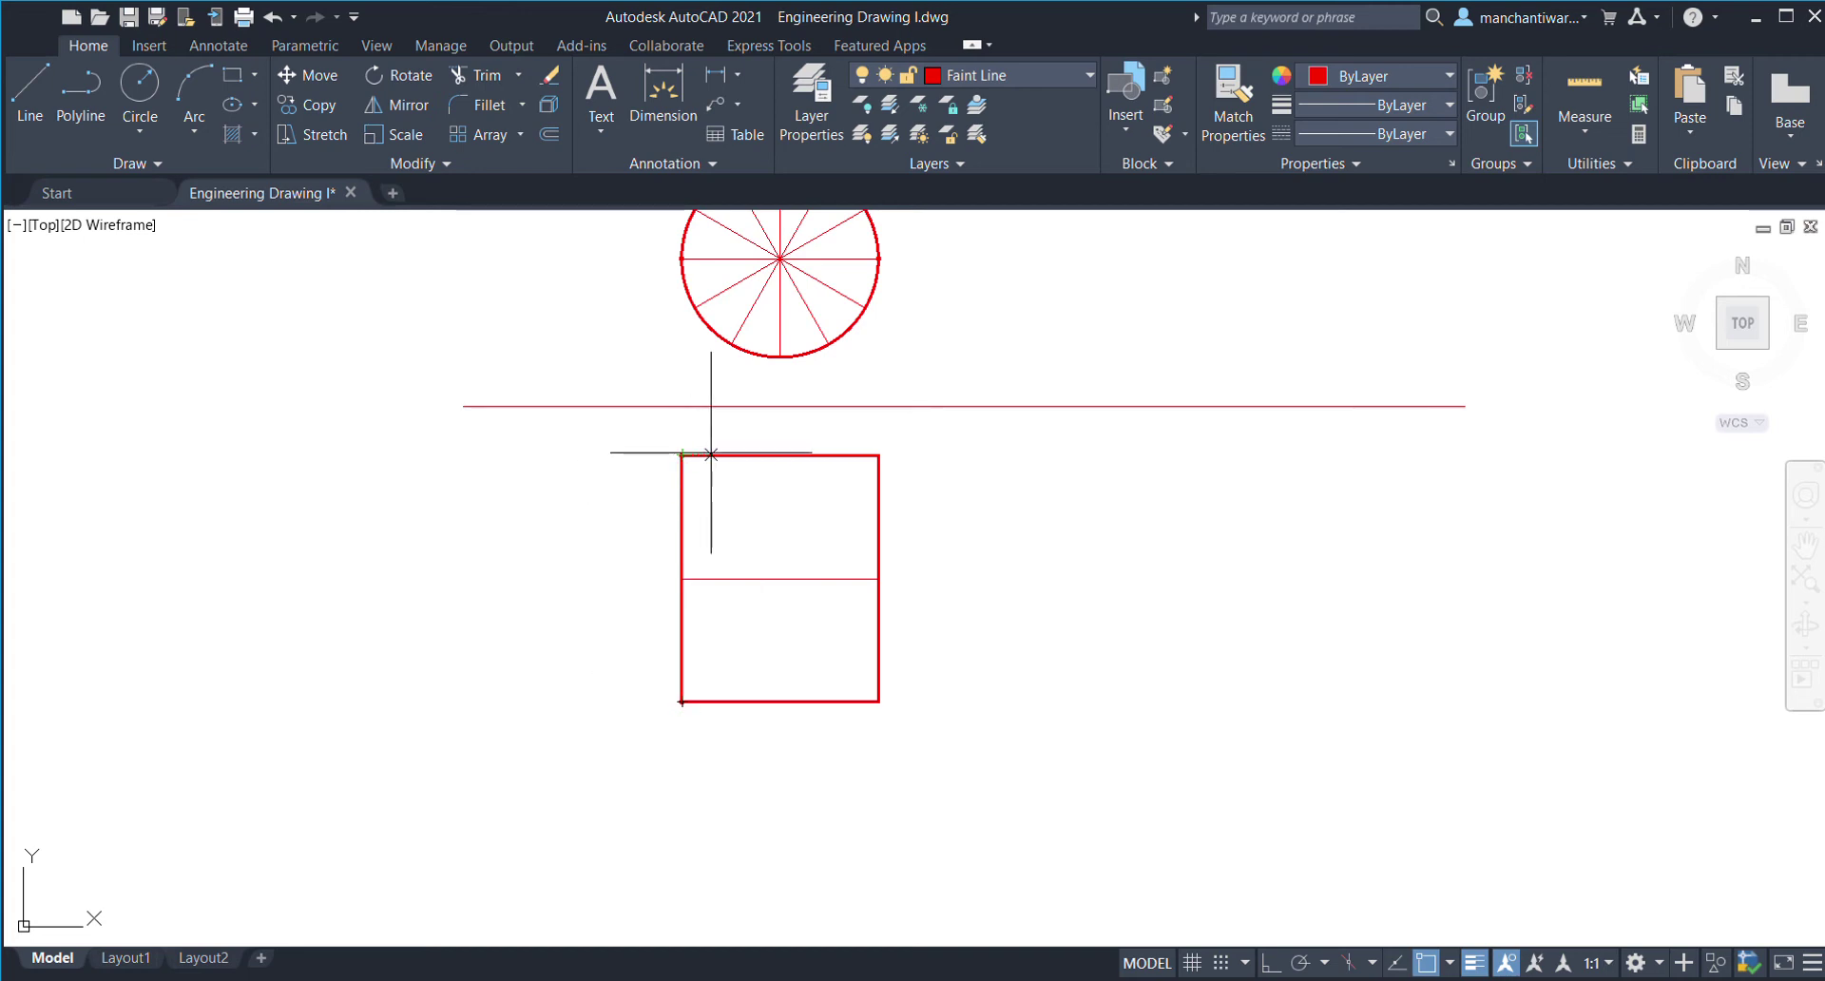
scroll(704, 447, "up", 8)
scroll(604, 506, "down", 10)
middle_click_drag(344, 699, 584, 552)
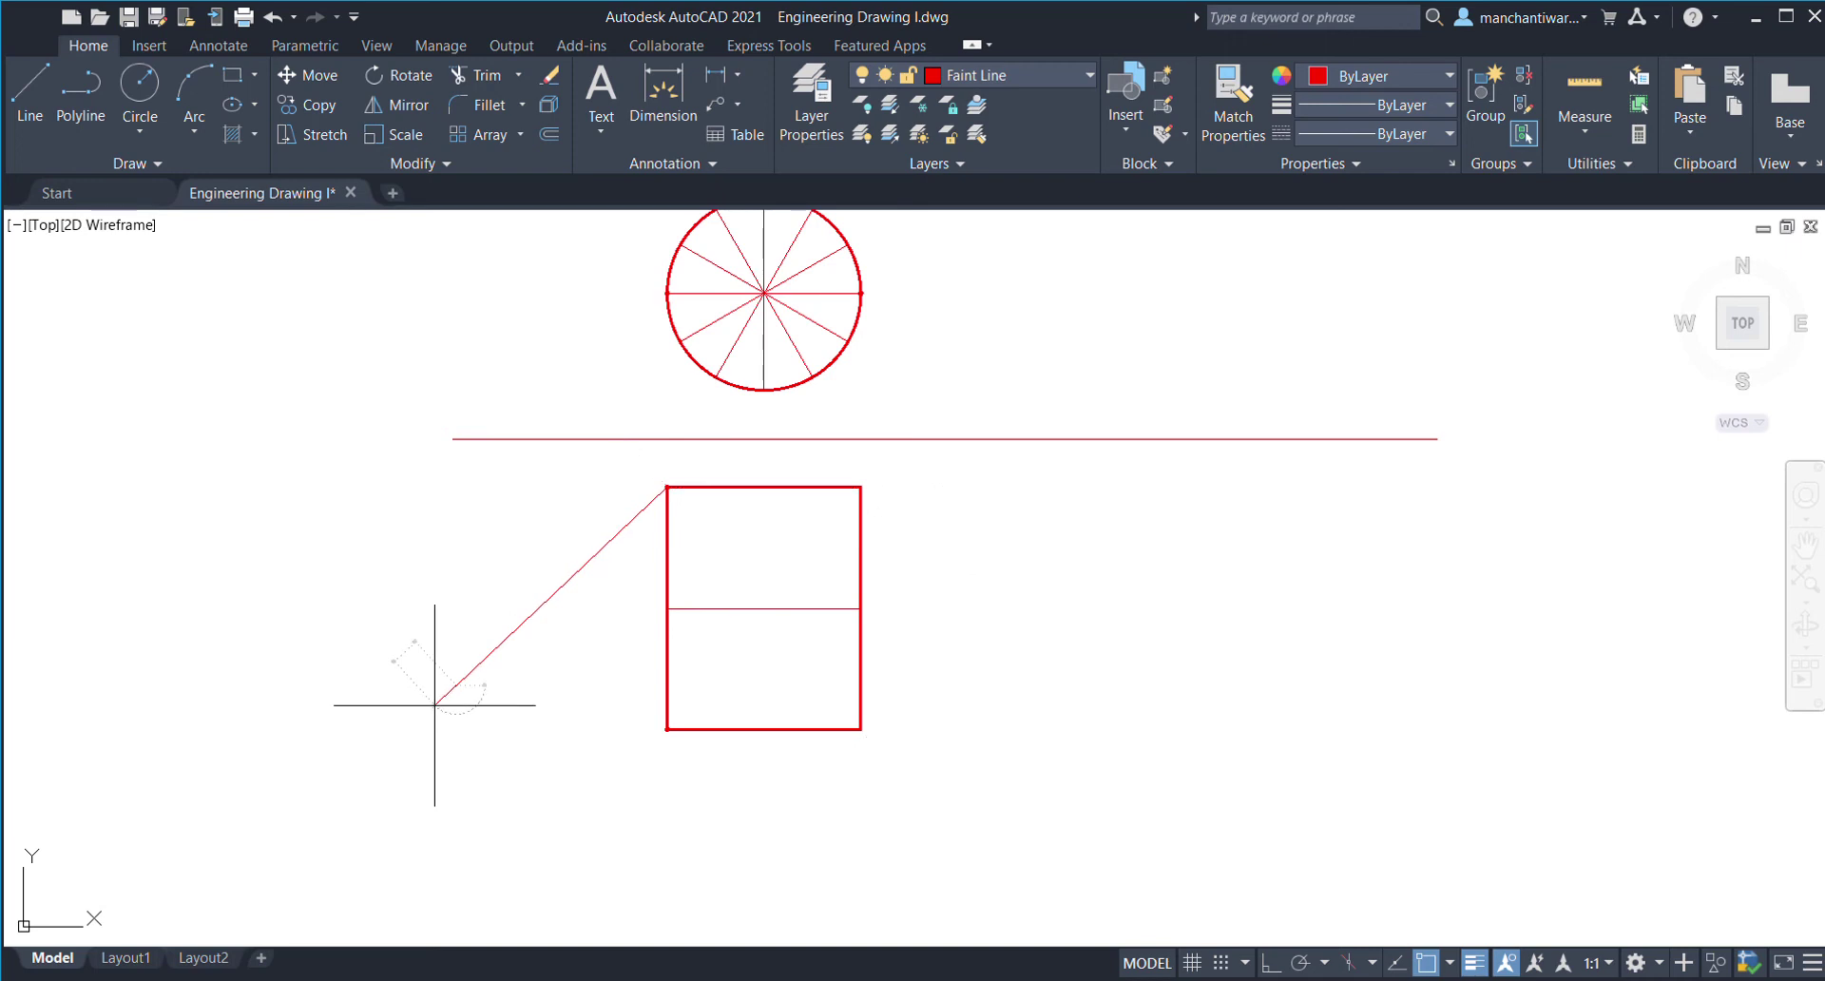
scroll(540, 669, "up", 2)
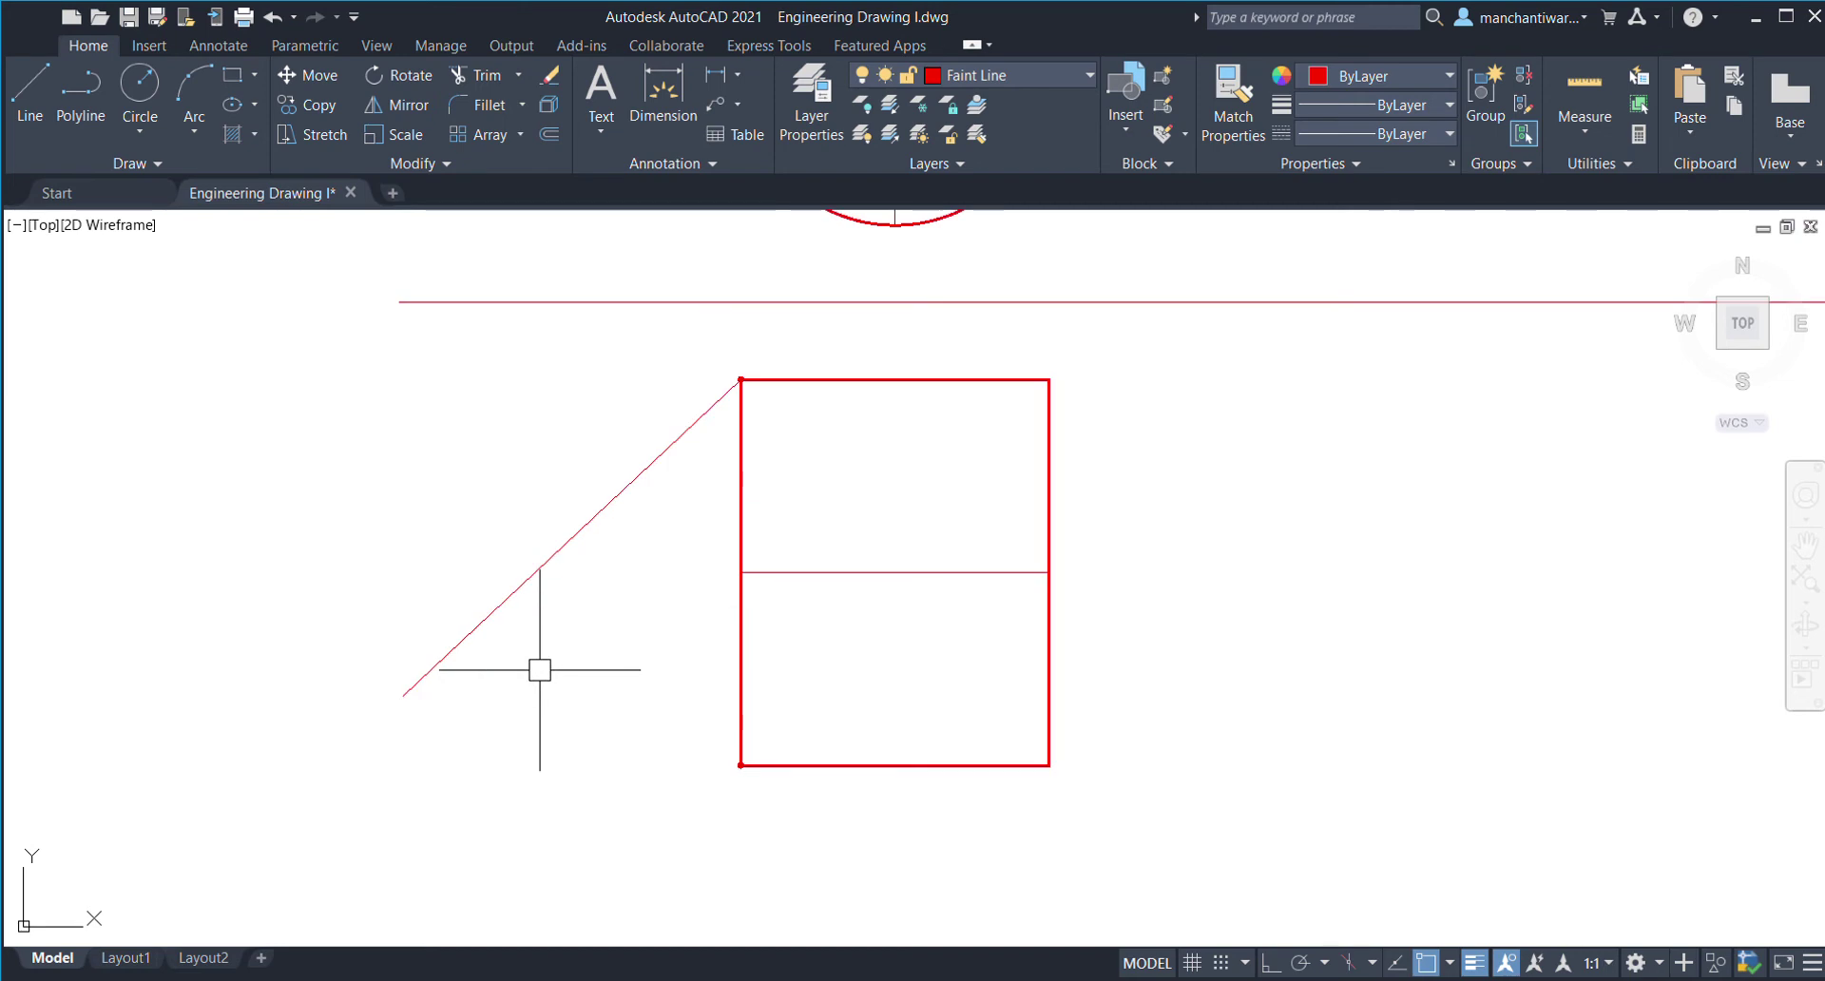
- Draw a line from the rectangle's upper-left corner along the slanted construction line to its midpoint
left_click(29, 91)
scroll(768, 390, "up", 4)
scroll(695, 354, "up", 2)
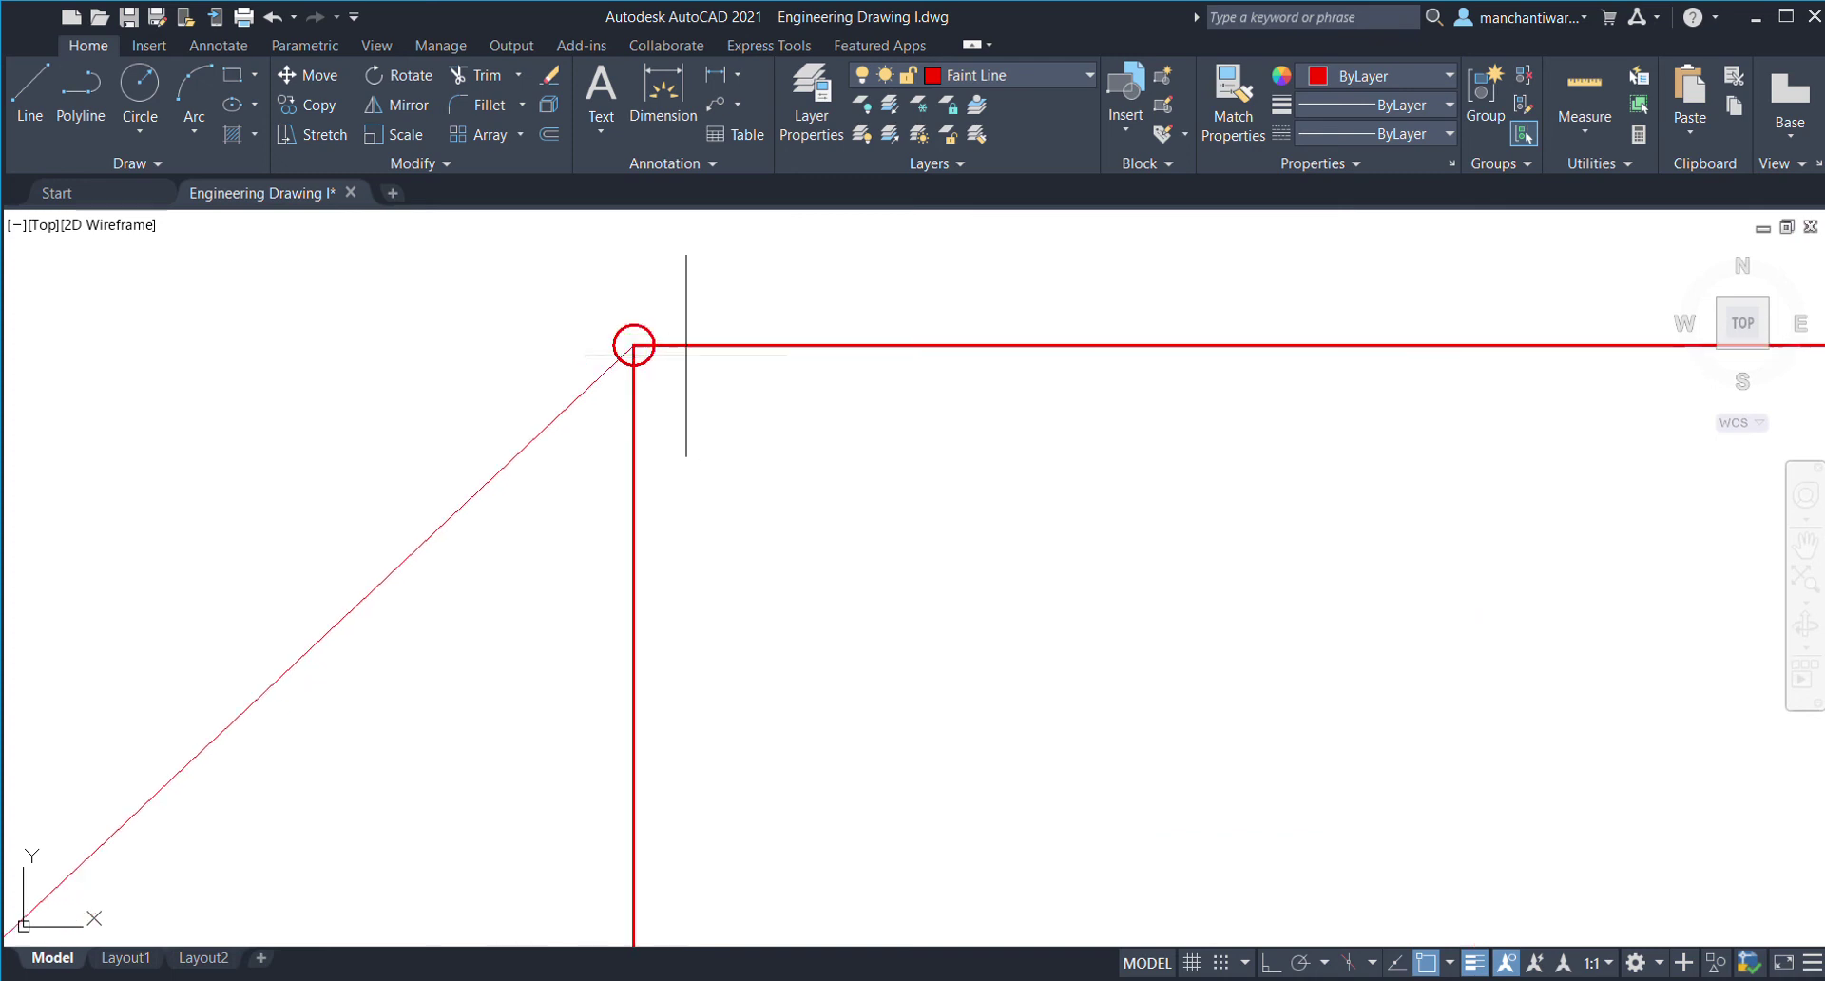
scroll(635, 348, "down", 2)
left_click(640, 351)
middle_click_drag(403, 557, 533, 460)
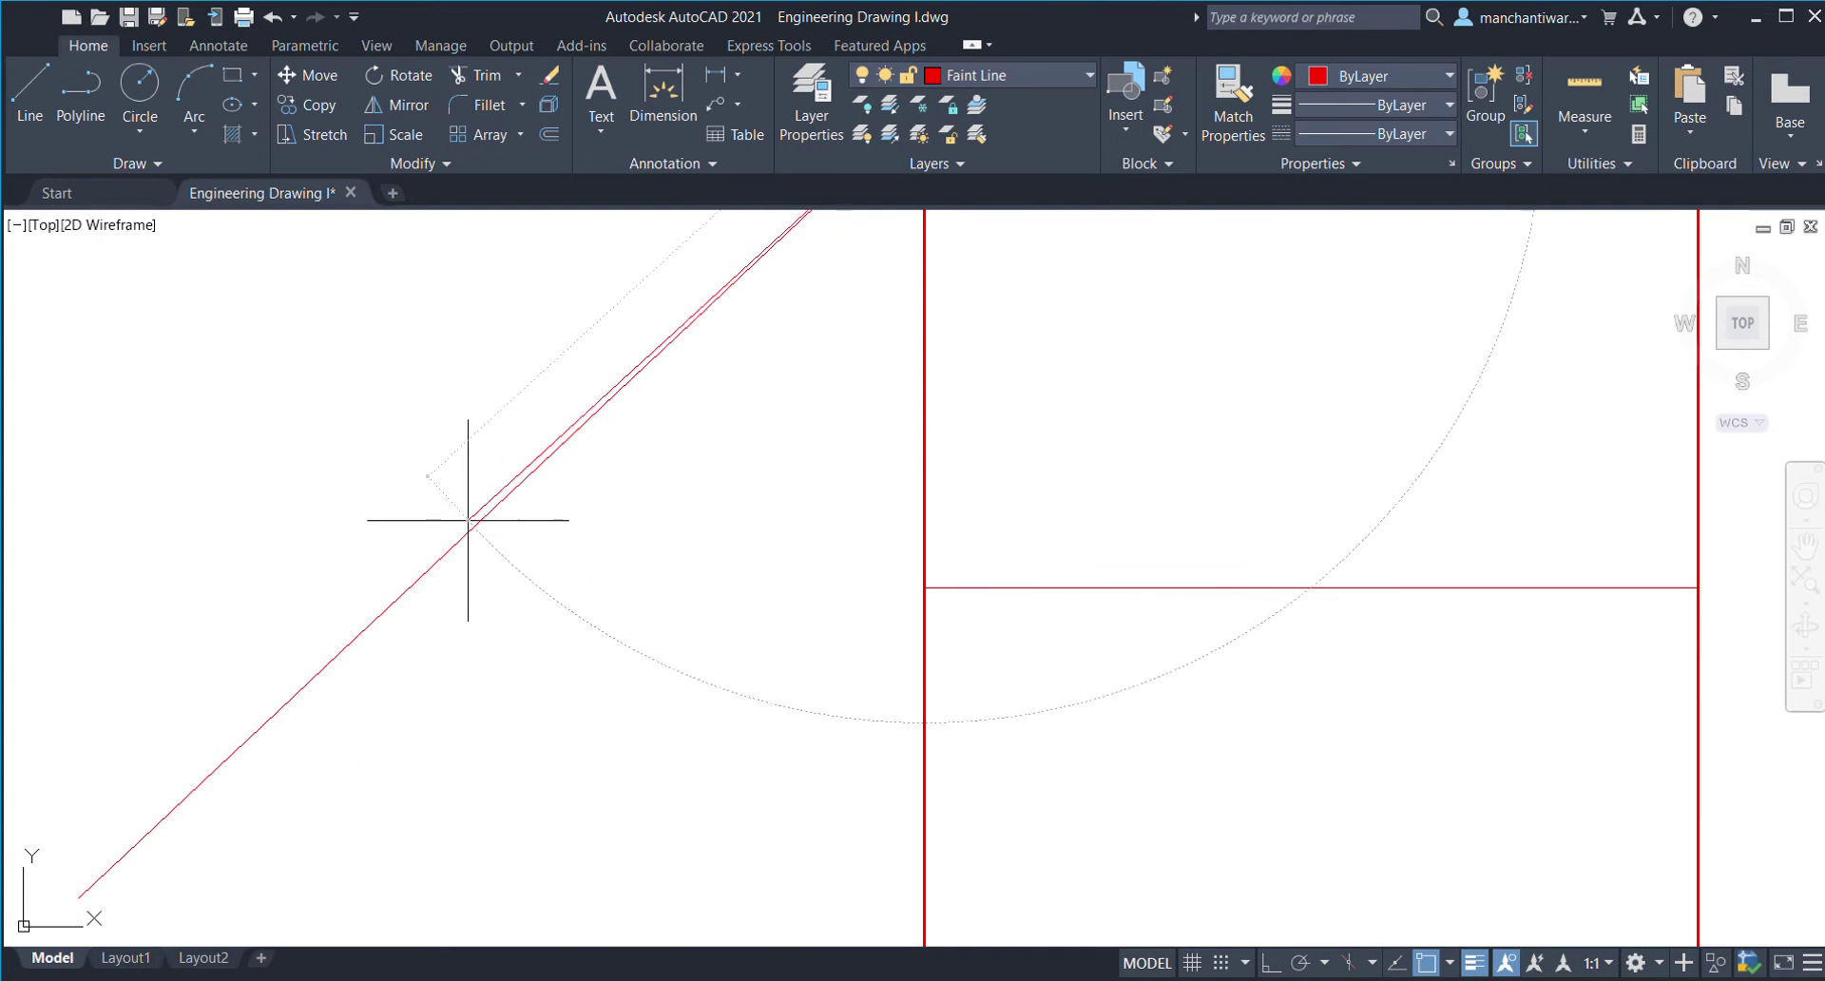
scroll(409, 568, "down", 4)
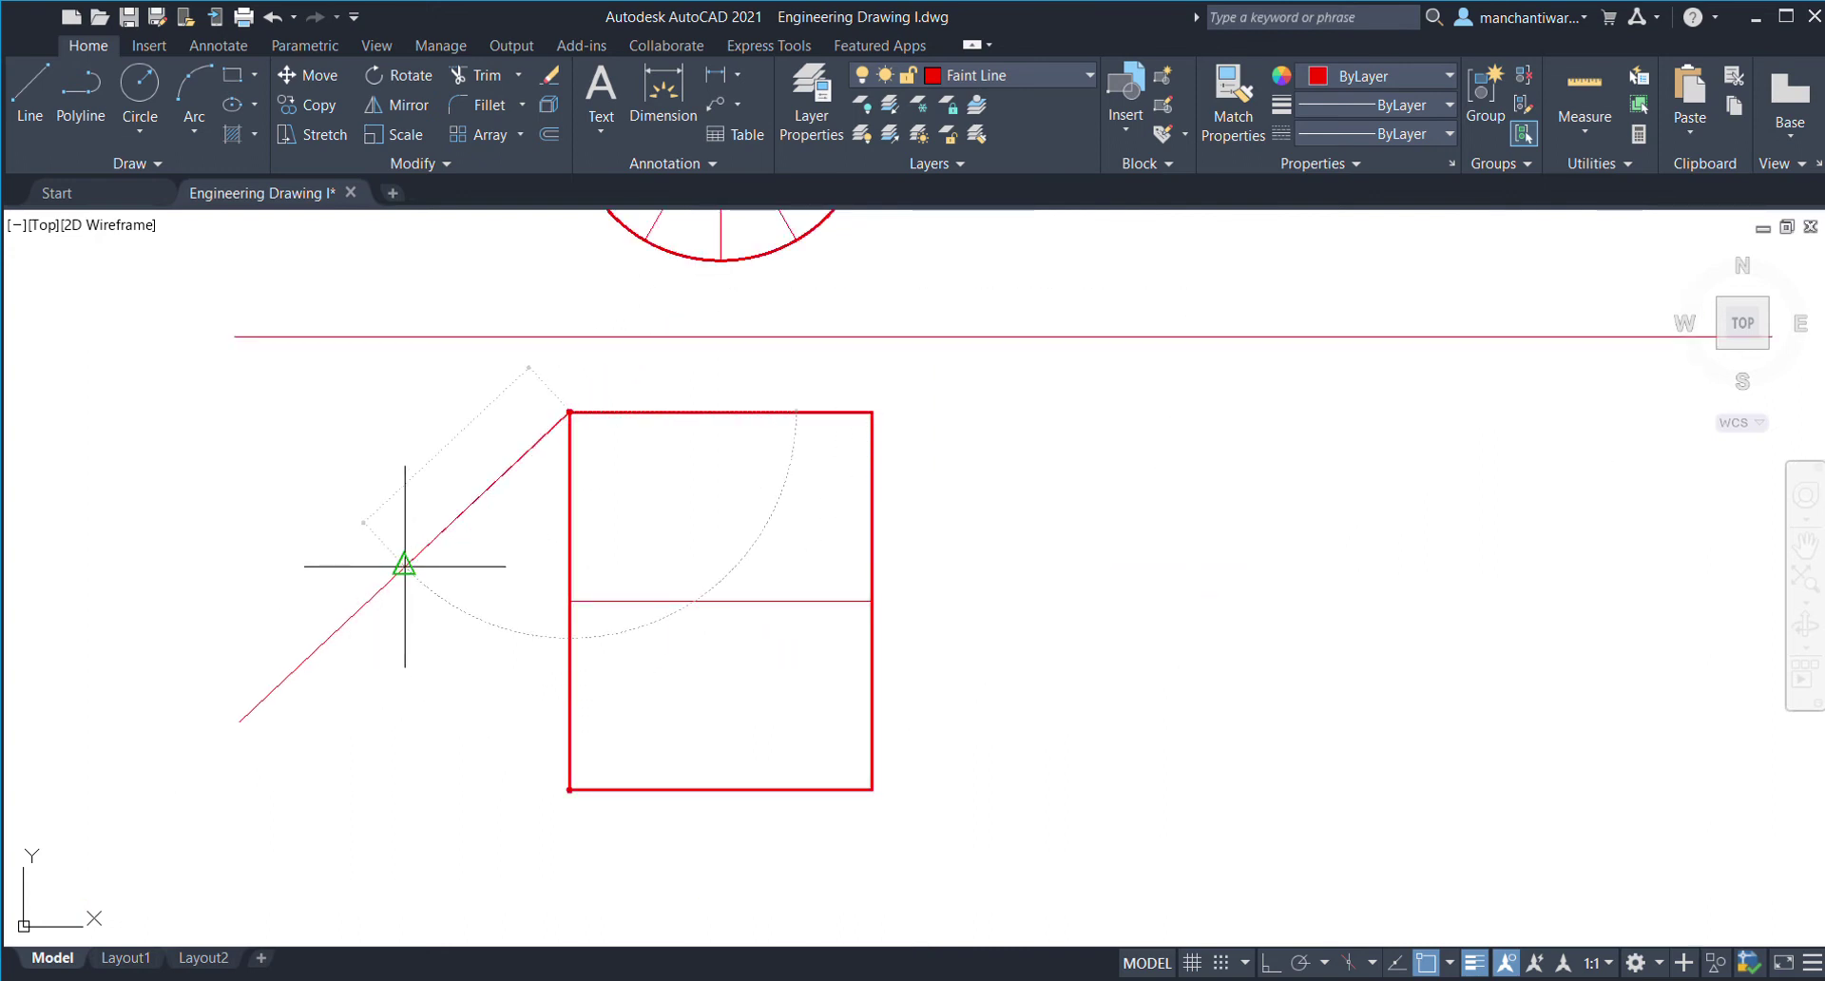